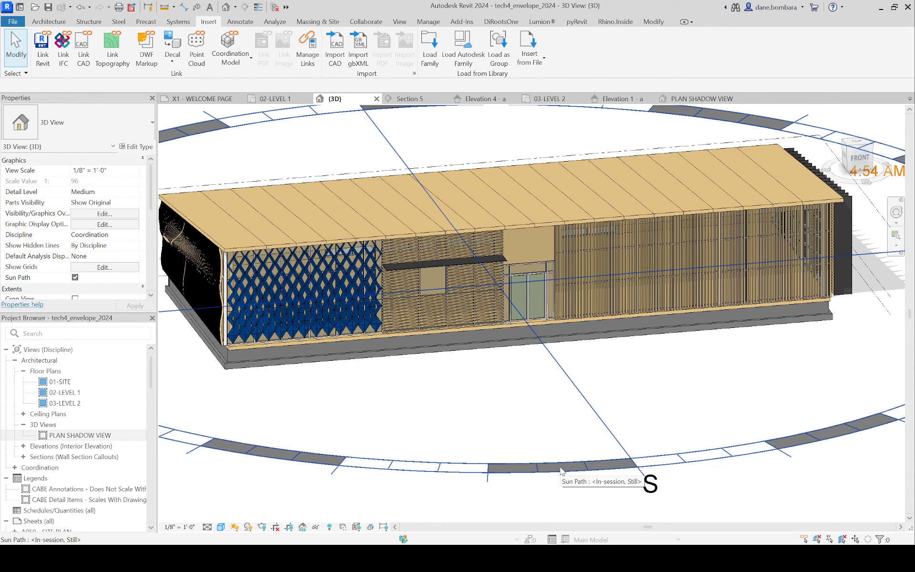
Step: Isolate the vertical louver curtain wall on the building's south facade in the 3D view
{"action": "scroll", "coordinate": [570, 134], "scroll_direction": "down", "scroll_amount": 2}
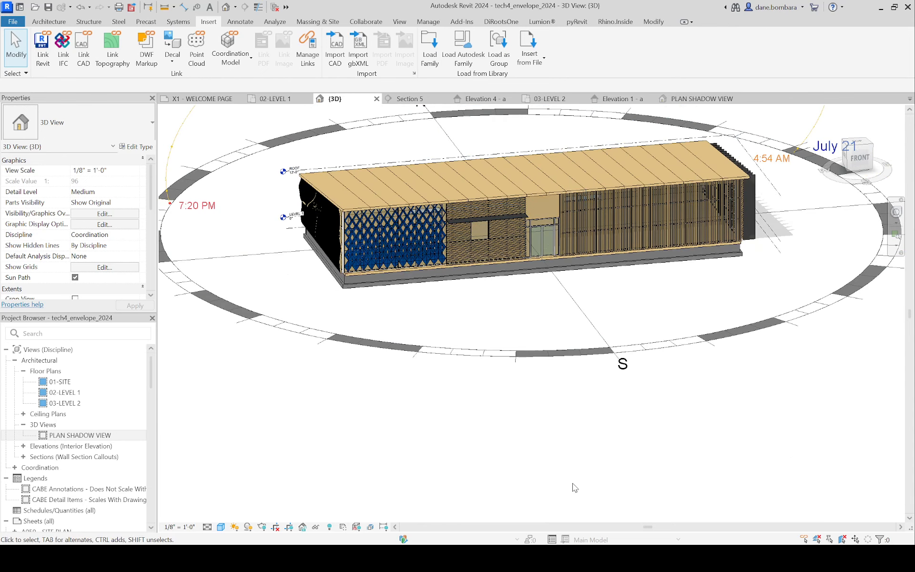
{"action": "scroll", "coordinate": [666, 243], "scroll_direction": "up", "scroll_amount": 4}
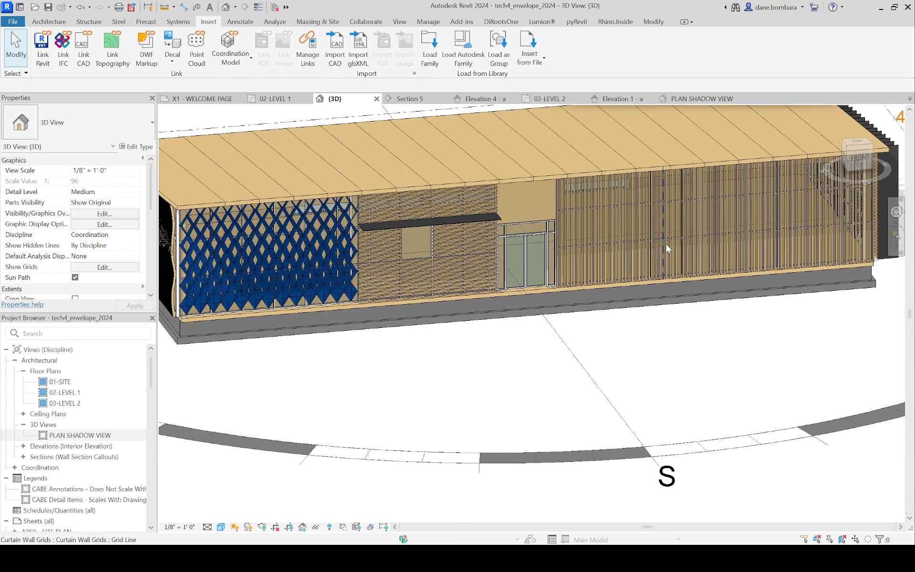
{"action": "left_click", "coordinate": [665, 244]}
{"action": "key", "text": "h"}
{"action": "key", "text": "i"}
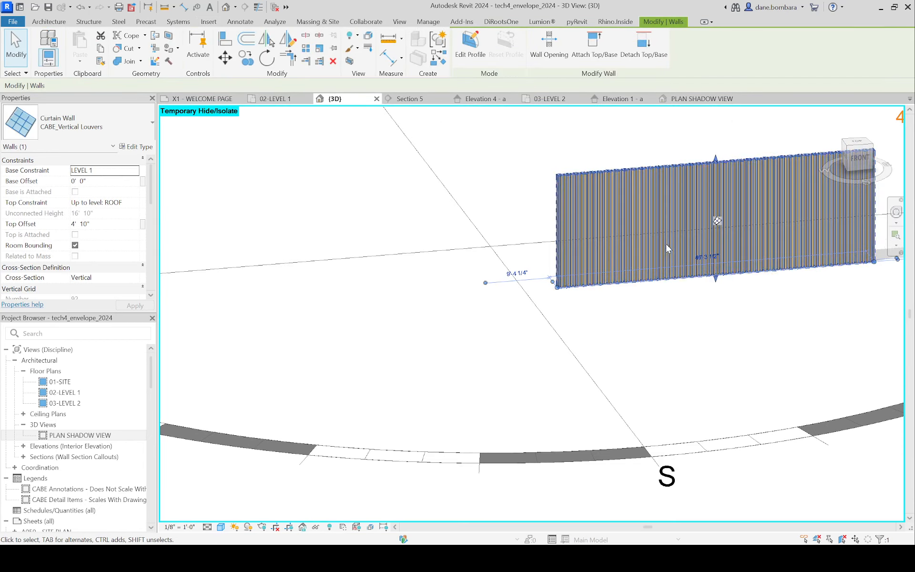
Step: Examine the isolated vertical louver wall and check its curtain wall type among the available wall types
{"action": "left_click", "coordinate": [672, 327]}
{"action": "middle_click_drag", "start_coordinate": [672, 326], "coordinate": [546, 234], "text": "shift"}
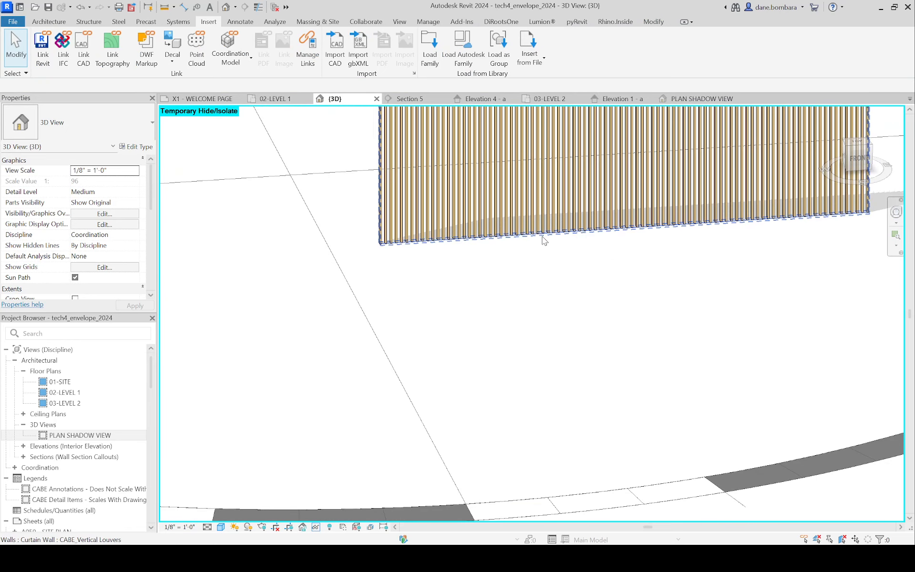
{"action": "left_click", "coordinate": [544, 238]}
{"action": "middle_click_drag", "start_coordinate": [481, 285], "coordinate": [409, 373]}
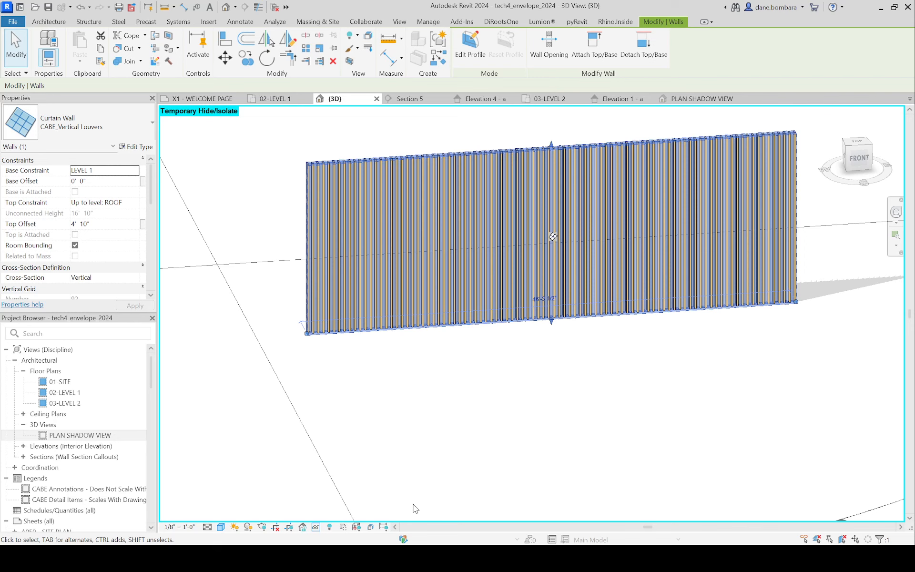
{"action": "left_click", "coordinate": [238, 189]}
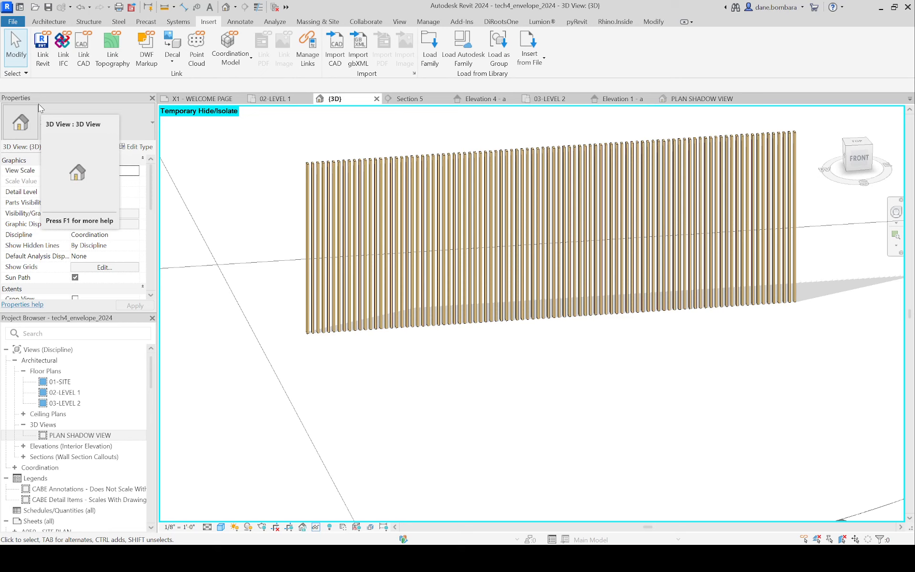
{"action": "scroll", "coordinate": [231, 159], "scroll_direction": "down", "scroll_amount": 2}
{"action": "scroll", "coordinate": [240, 163], "scroll_direction": "up", "scroll_amount": 2}
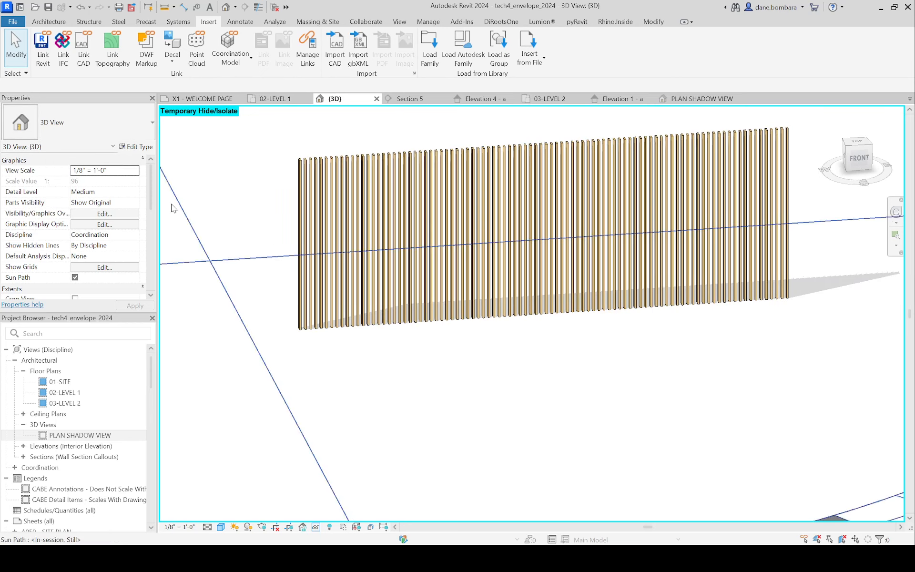
{"action": "left_click", "coordinate": [298, 187]}
{"action": "middle_click_drag", "start_coordinate": [298, 186], "coordinate": [307, 178], "text": "shift"}
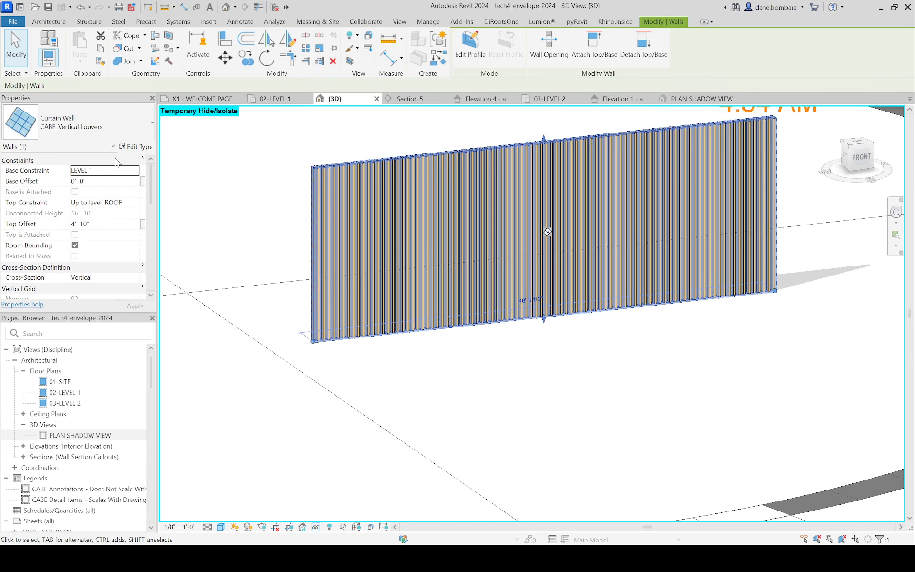
{"action": "left_click", "coordinate": [109, 130]}
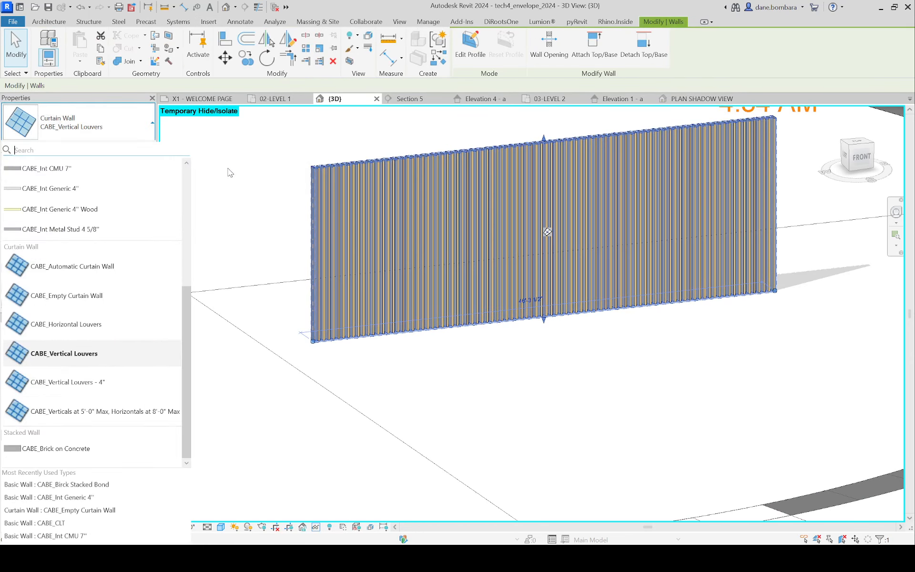
{"action": "left_click", "coordinate": [229, 172]}
{"action": "scroll", "coordinate": [263, 259], "scroll_direction": "down", "scroll_amount": 4}
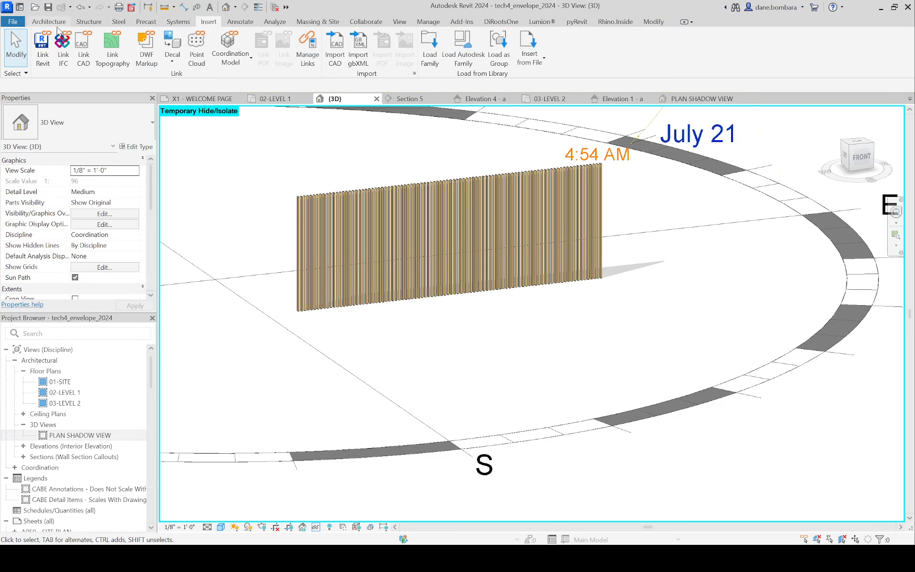
Step: Dismiss the save reminder and start a new wall using the CABE_Empty Curtain Wall type
{"action": "left_click", "coordinate": [56, 24]}
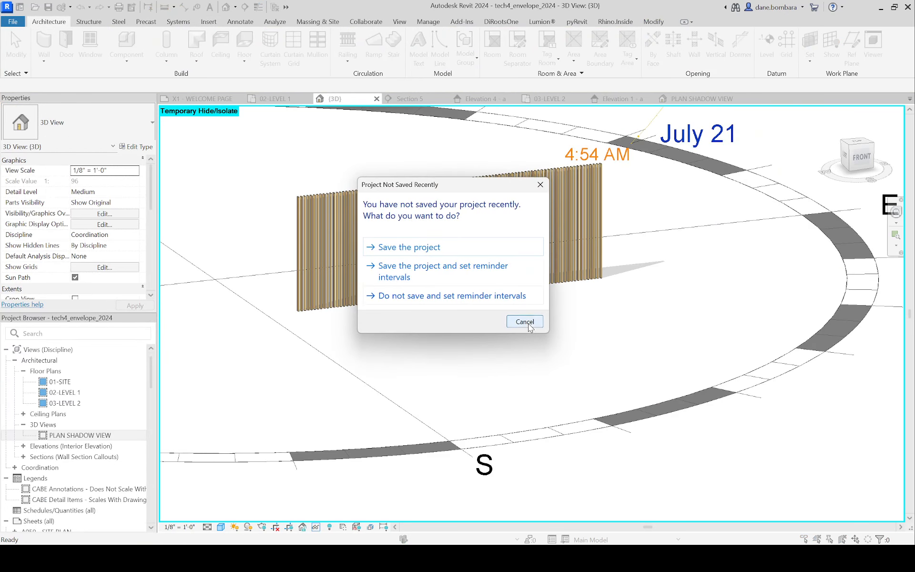
{"action": "left_click", "coordinate": [524, 322]}
{"action": "left_click", "coordinate": [44, 43]}
{"action": "left_click", "coordinate": [59, 126]}
{"action": "scroll", "coordinate": [92, 347], "scroll_direction": "down", "scroll_amount": 5}
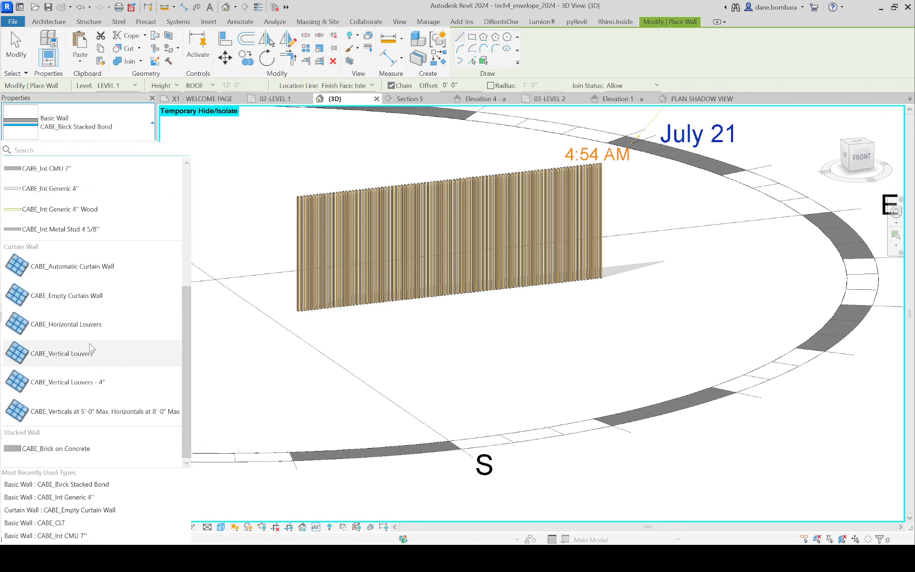
{"action": "left_click", "coordinate": [83, 301]}
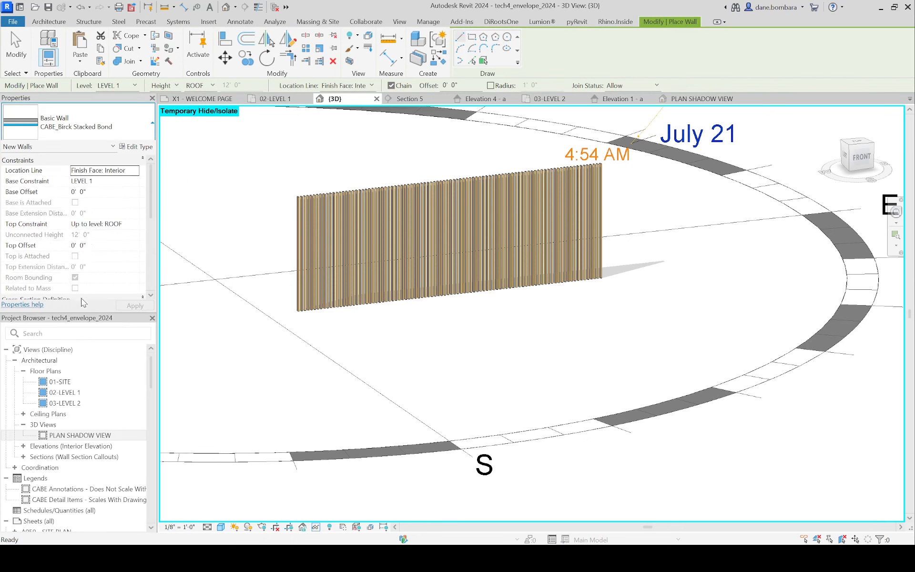
Step: Duplicate the empty curtain wall type under the name CABE_Vert
{"action": "left_click", "coordinate": [133, 147]}
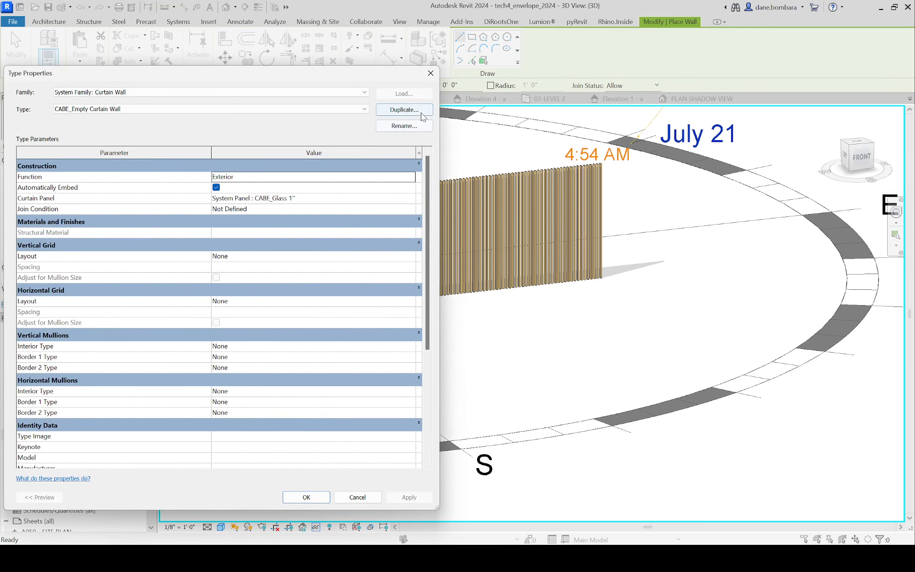
{"action": "left_click", "coordinate": [404, 109]}
{"action": "left_click_drag", "start_coordinate": [333, 264], "coordinate": [283, 268]}
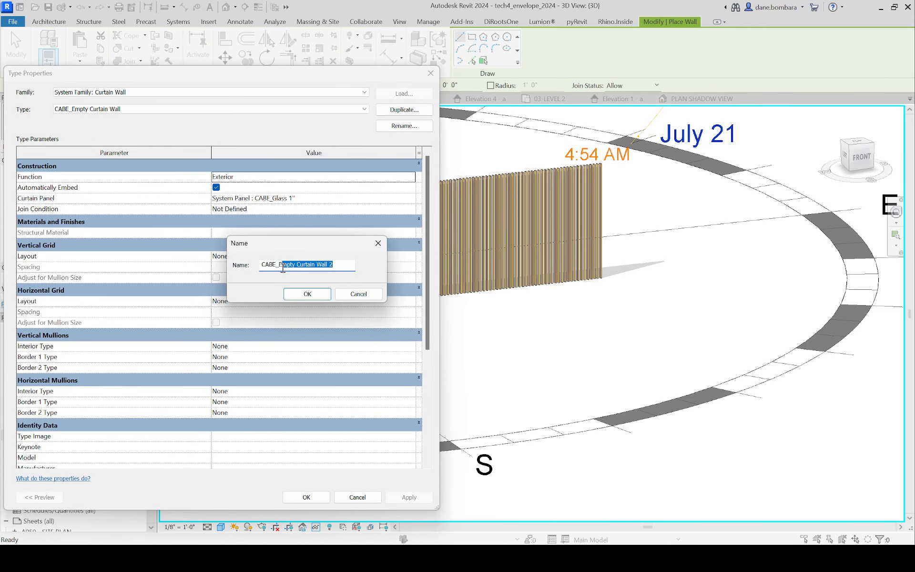
{"action": "key", "text": "BackSpace"}
{"action": "left_click", "coordinate": [307, 293]}
Step: Set the curtain panel of the CABE_Vert type to Empty System Panel : Empty
{"action": "left_click", "coordinate": [312, 197]}
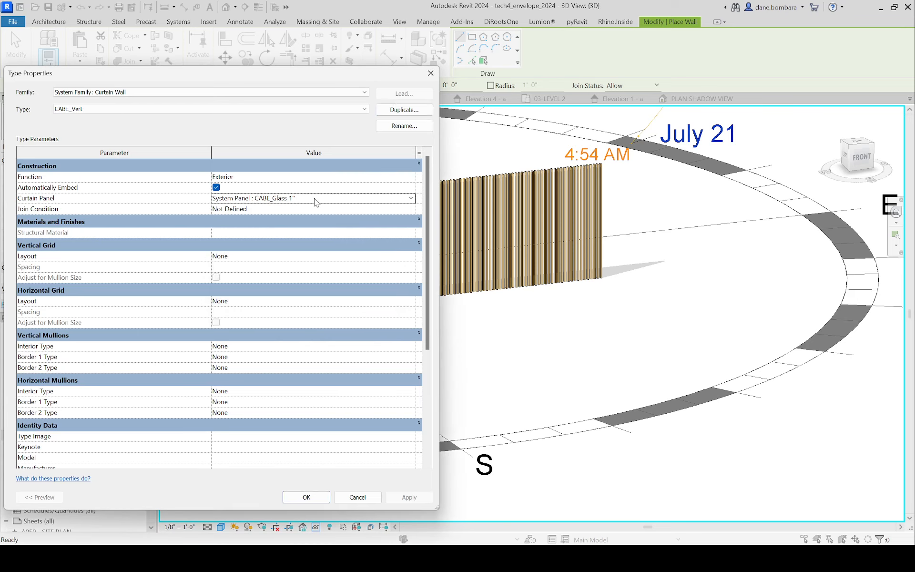
{"action": "left_click", "coordinate": [412, 198]}
{"action": "scroll", "coordinate": [292, 252], "scroll_direction": "up", "scroll_amount": 1}
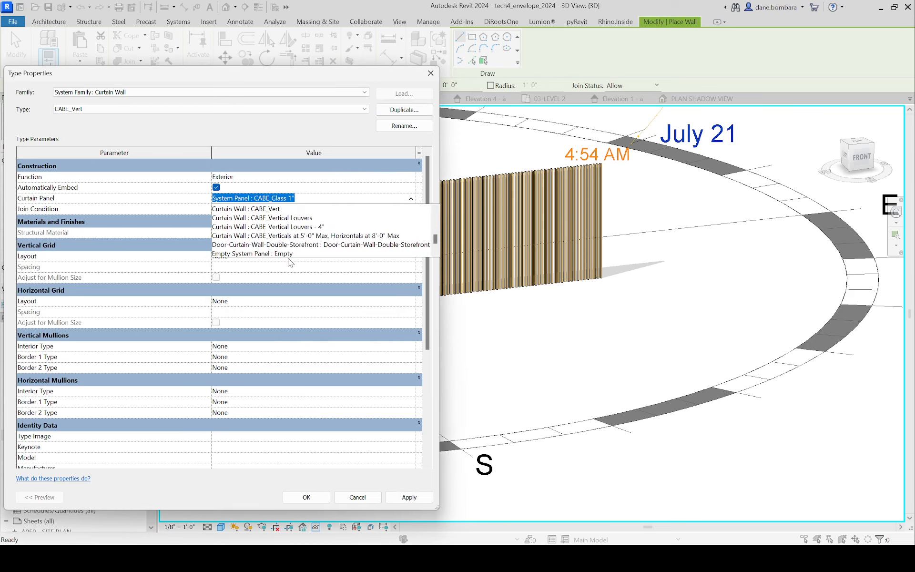
{"action": "left_click", "coordinate": [288, 254]}
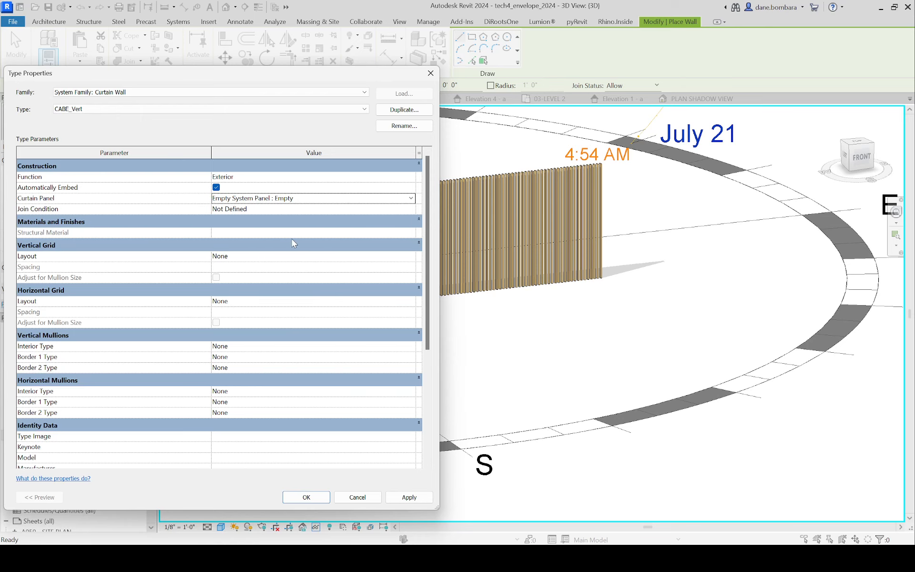
Step: Set the vertical grid layout to Maximum Spacing with a spacing of 6"
{"action": "scroll", "coordinate": [292, 239], "scroll_direction": "down", "scroll_amount": 1}
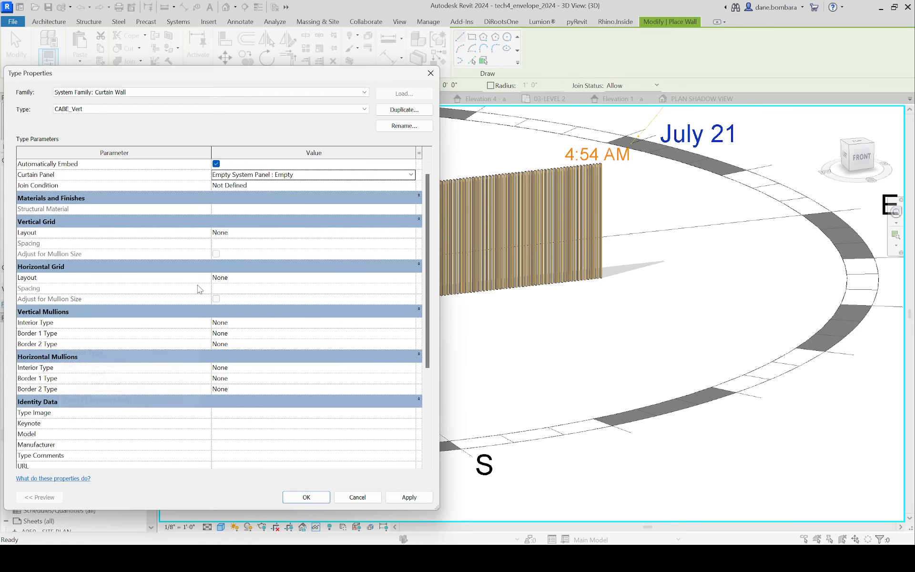
{"action": "left_click", "coordinate": [239, 232]}
{"action": "left_click", "coordinate": [409, 233]}
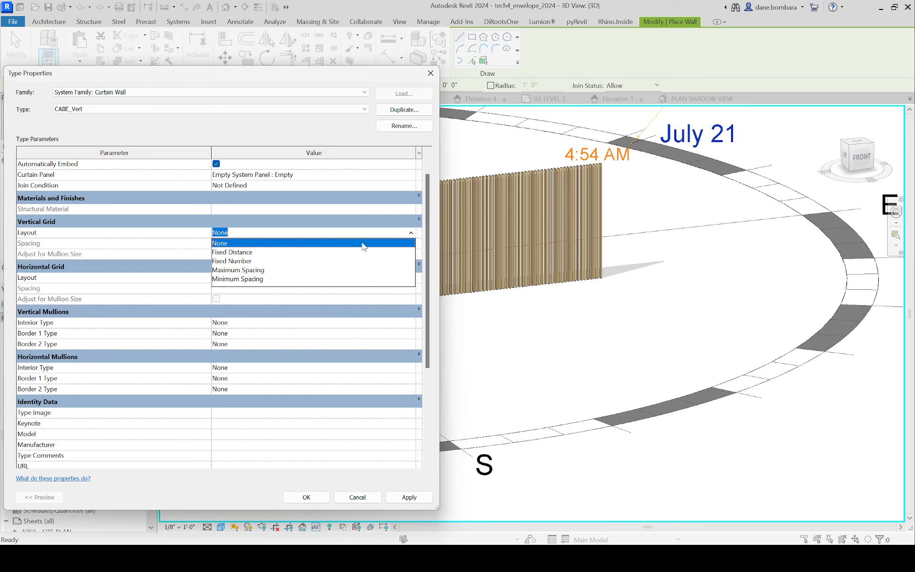
{"action": "left_click", "coordinate": [251, 271]}
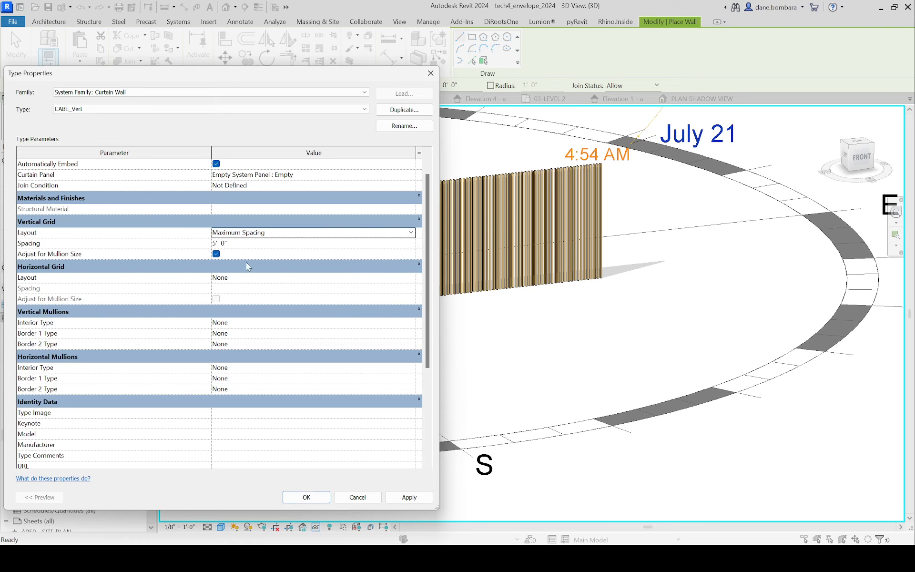
{"action": "left_click", "coordinate": [243, 244]}
{"action": "type", "text": "6"}
{"action": "key", "text": "Return"}
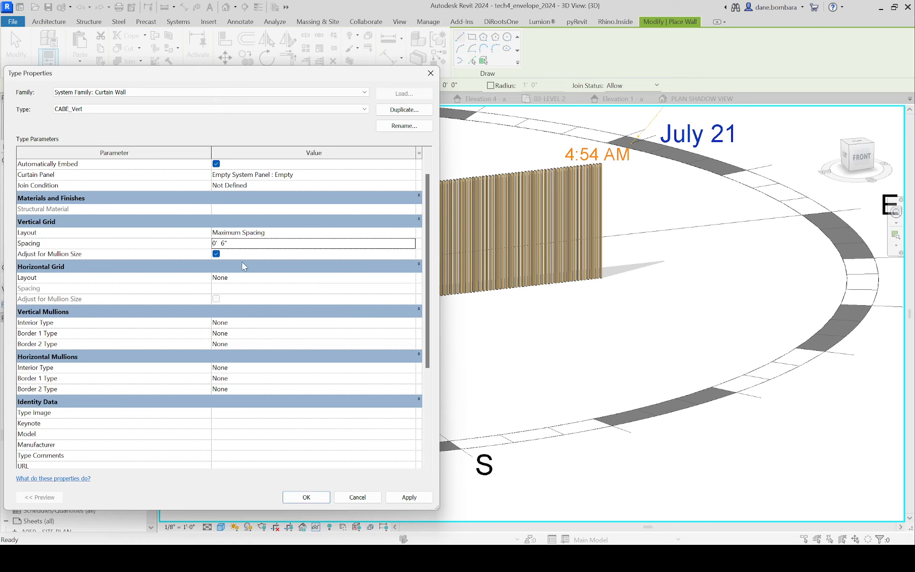
Step: Assign Rectangular Mullion : CABE-Mullion 2" x 4" _ Wood to the interior and both border vertical mullions and accept the type properties
{"action": "left_click", "coordinate": [280, 324]}
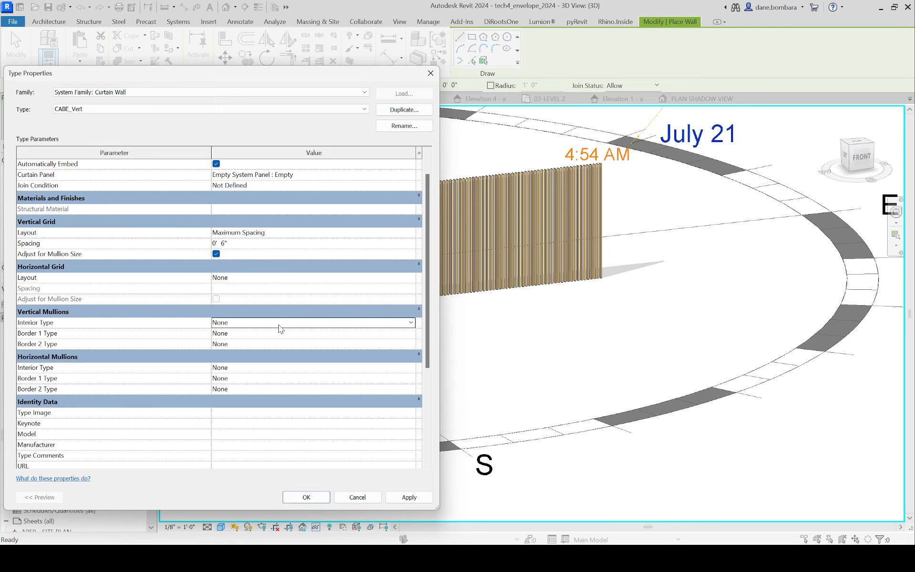
{"action": "left_click", "coordinate": [412, 323]}
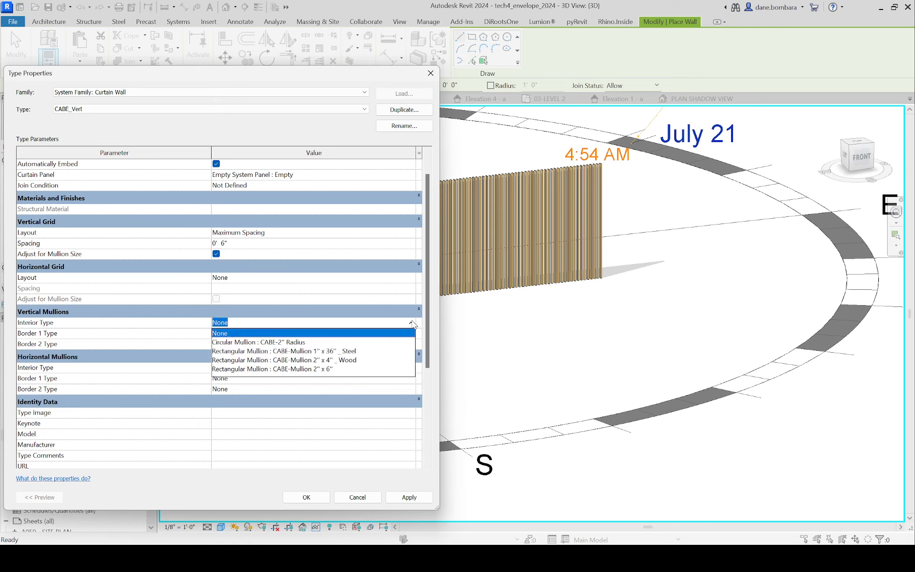
{"action": "left_click", "coordinate": [334, 360]}
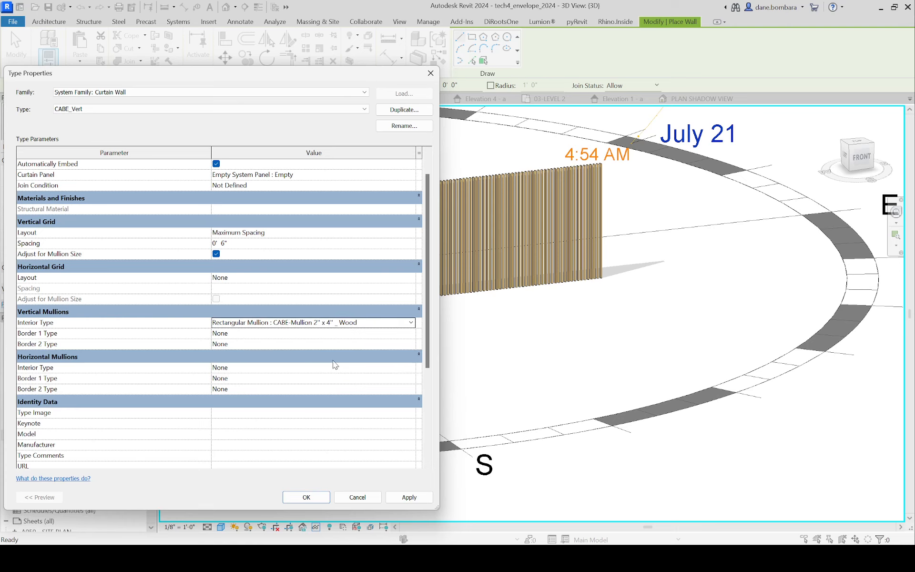
{"action": "left_click", "coordinate": [378, 326]}
{"action": "key", "text": "ctrl+c"}
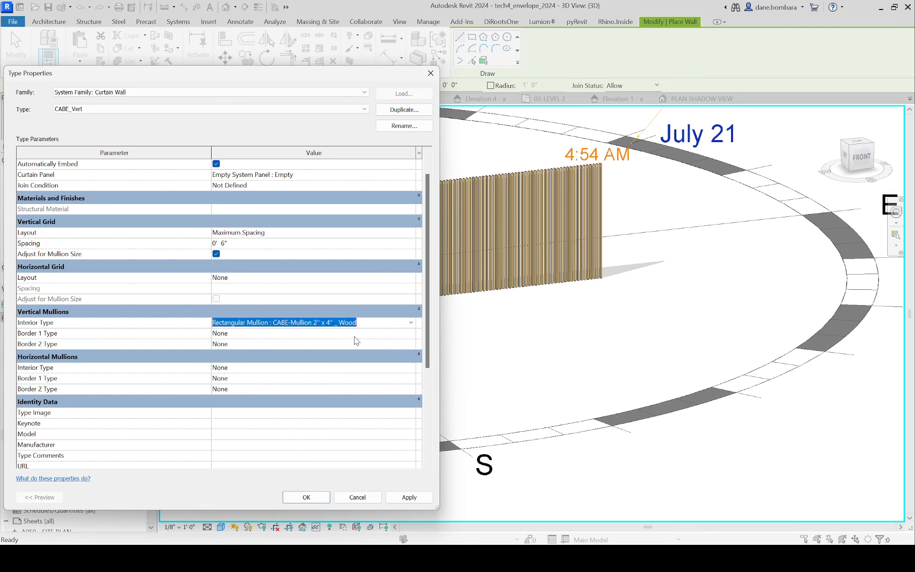
{"action": "left_click", "coordinate": [355, 334]}
{"action": "key", "text": "ctrl+v"}
{"action": "left_click", "coordinate": [367, 350]}
{"action": "left_click", "coordinate": [364, 346]}
{"action": "key", "text": "ctrl+v"}
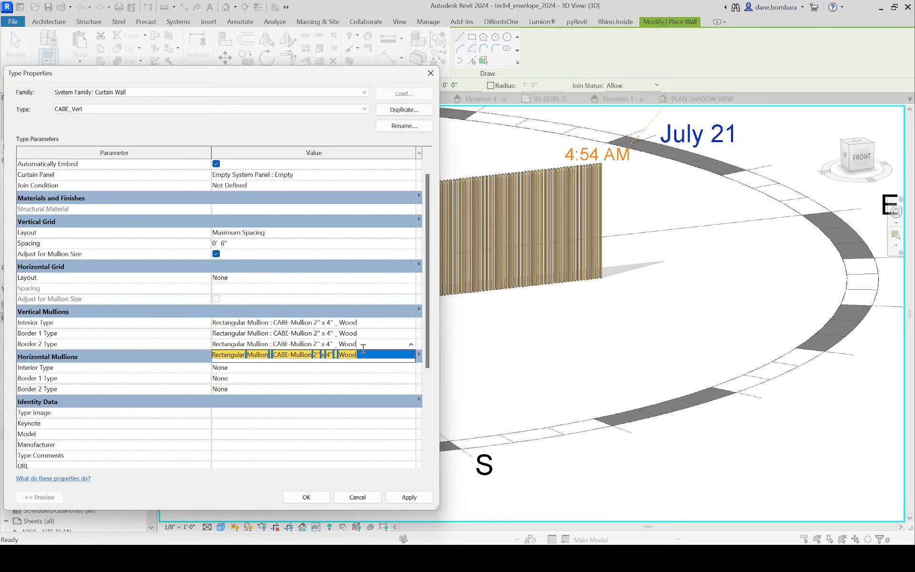
{"action": "key", "text": "Return"}
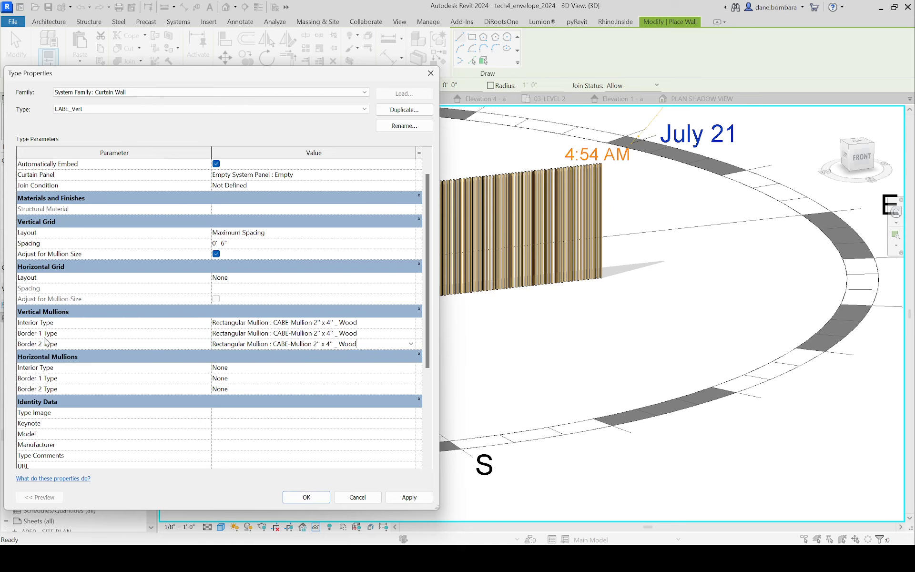
{"action": "left_click", "coordinate": [307, 497]}
Step: Draw a straight CABE_Vert curtain wall about 42'-6" long in front of and parallel to the existing louver wall
{"action": "left_click", "coordinate": [351, 363]}
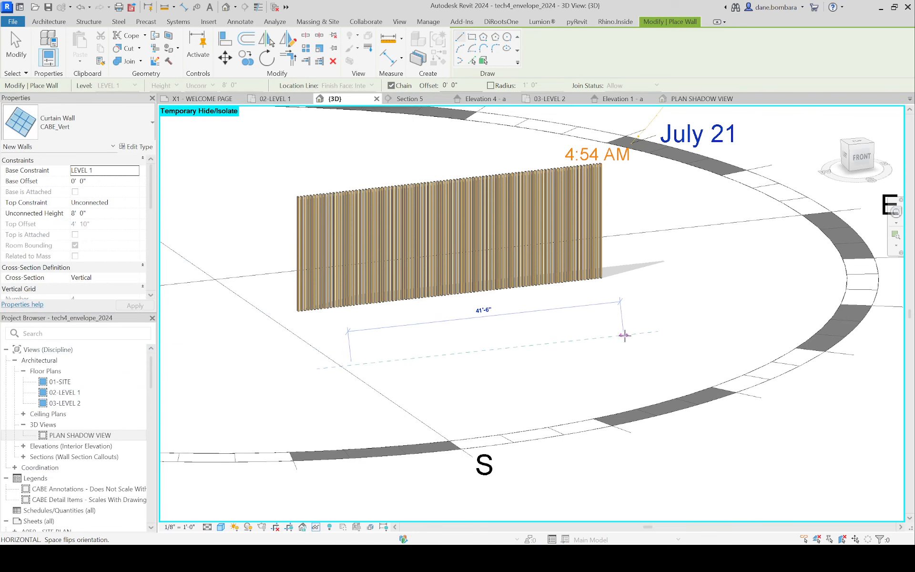
{"action": "left_click", "coordinate": [624, 335]}
{"action": "scroll", "coordinate": [443, 403], "scroll_direction": "up", "scroll_amount": 2}
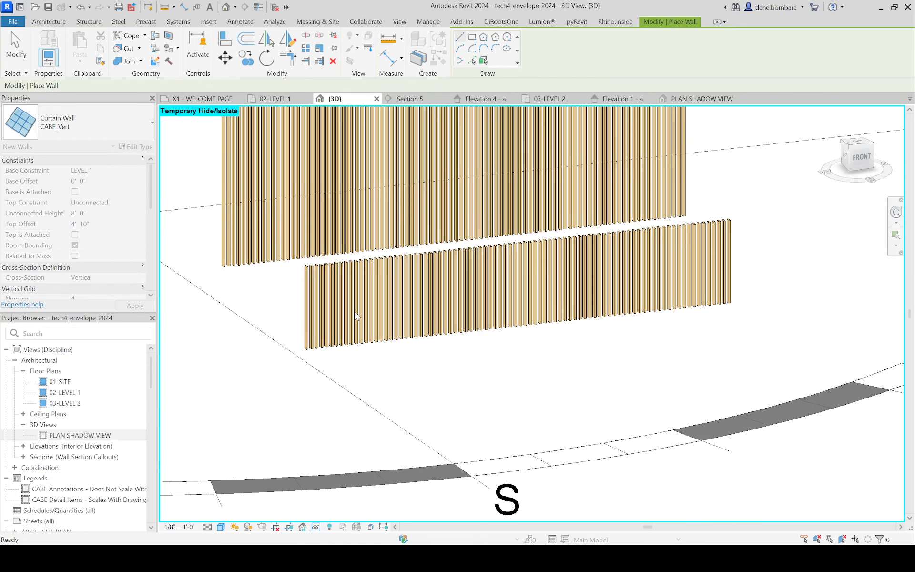
{"action": "key", "text": "Escape"}
{"action": "key", "text": "Escape"}
Step: Inspect the new CABE_Vert louver wall from the front and the side, and select it
{"action": "scroll", "coordinate": [355, 316], "scroll_direction": "up", "scroll_amount": 1}
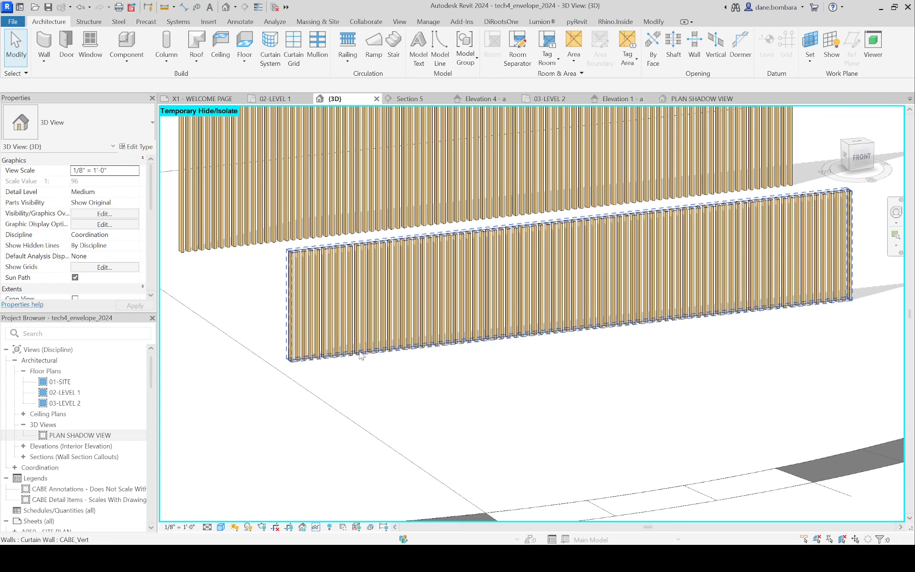
{"action": "scroll", "coordinate": [361, 355], "scroll_direction": "down", "scroll_amount": 2}
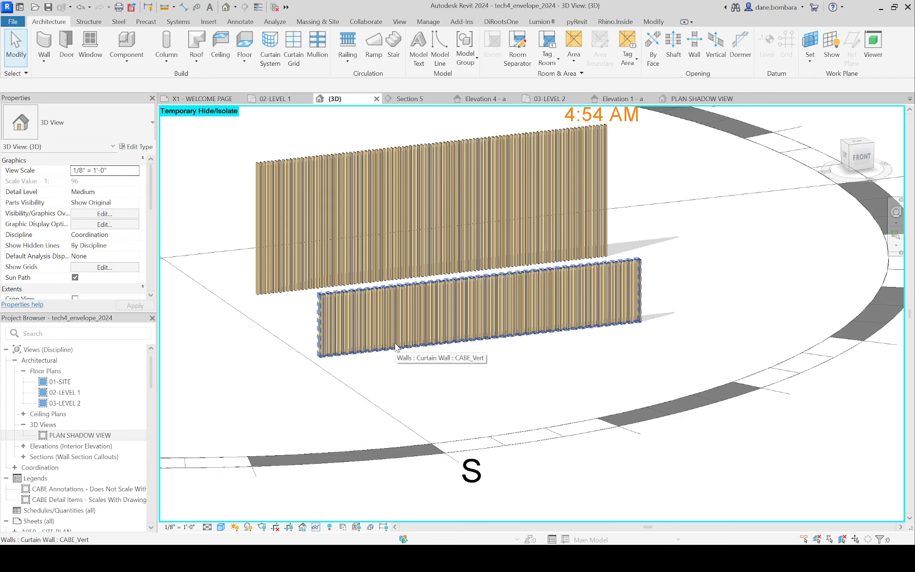
{"action": "scroll", "coordinate": [400, 333], "scroll_direction": "down", "scroll_amount": 3}
{"action": "middle_click_drag", "start_coordinate": [388, 370], "coordinate": [529, 339], "text": "shift"}
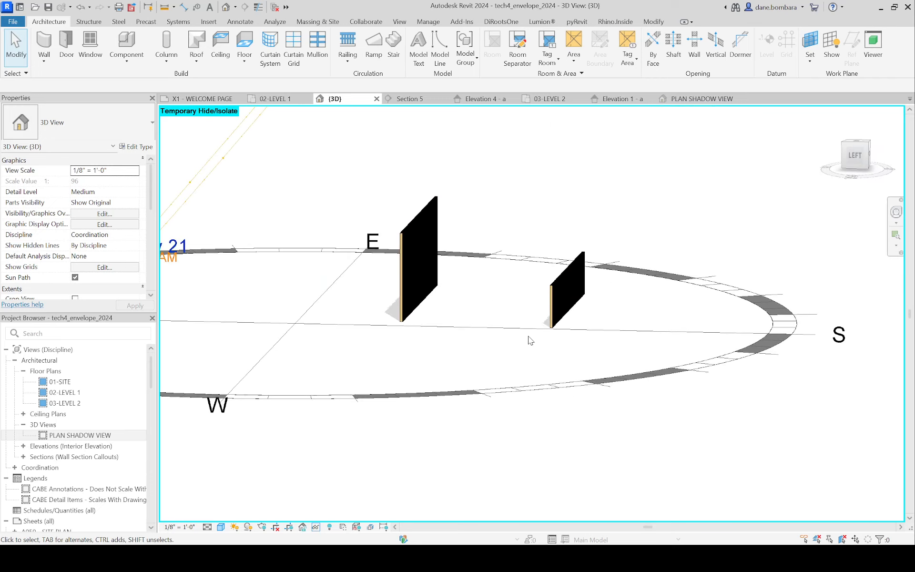
{"action": "scroll", "coordinate": [543, 336], "scroll_direction": "up", "scroll_amount": 3}
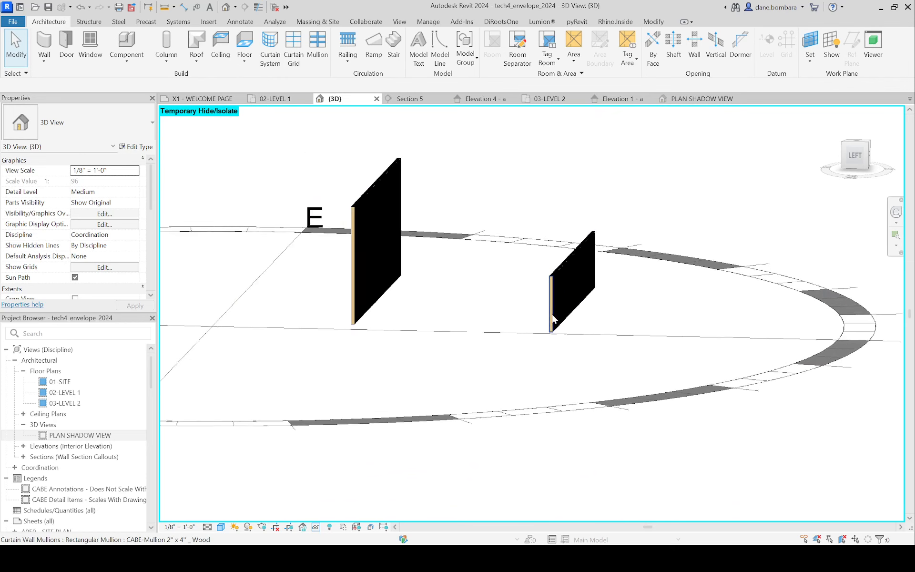
{"action": "left_click", "coordinate": [584, 267]}
{"action": "middle_click_drag", "start_coordinate": [584, 267], "coordinate": [546, 324], "text": "shift"}
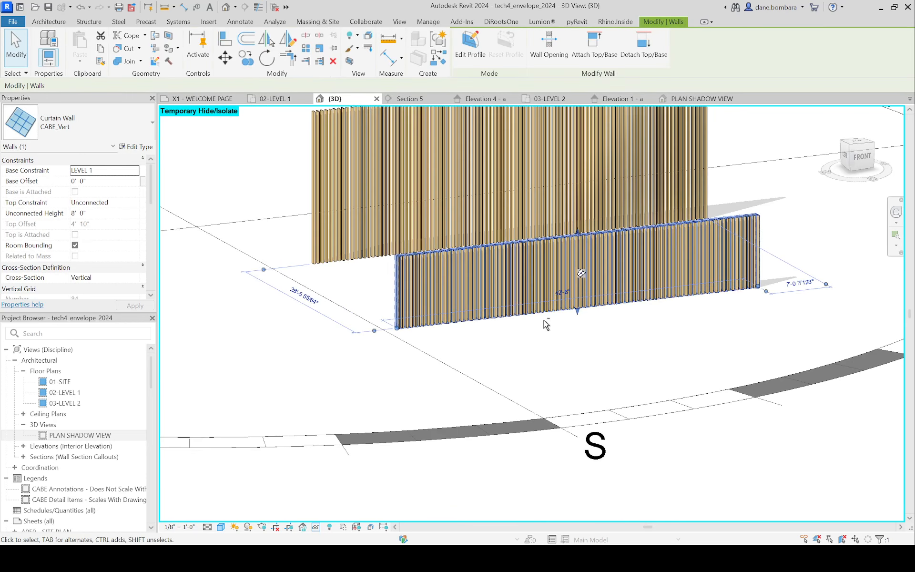
Step: Delete the selected CABE_Vert wall and reset the temporary isolation to bring back the whole building
{"action": "key", "text": "Delete"}
{"action": "key", "text": "h"}
{"action": "key", "text": "r"}
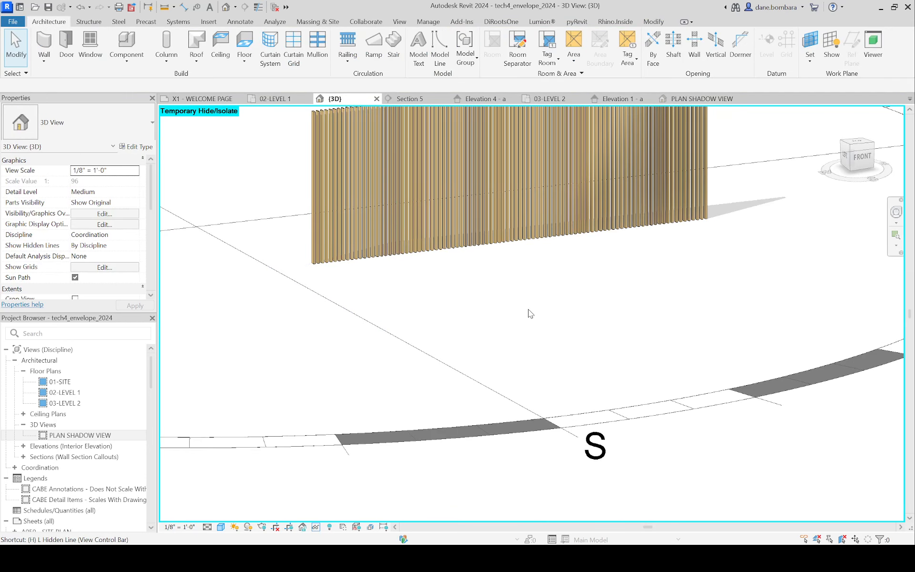
{"action": "scroll", "coordinate": [521, 299], "scroll_direction": "down", "scroll_amount": 2}
{"action": "middle_click_drag", "start_coordinate": [493, 289], "coordinate": [590, 281]}
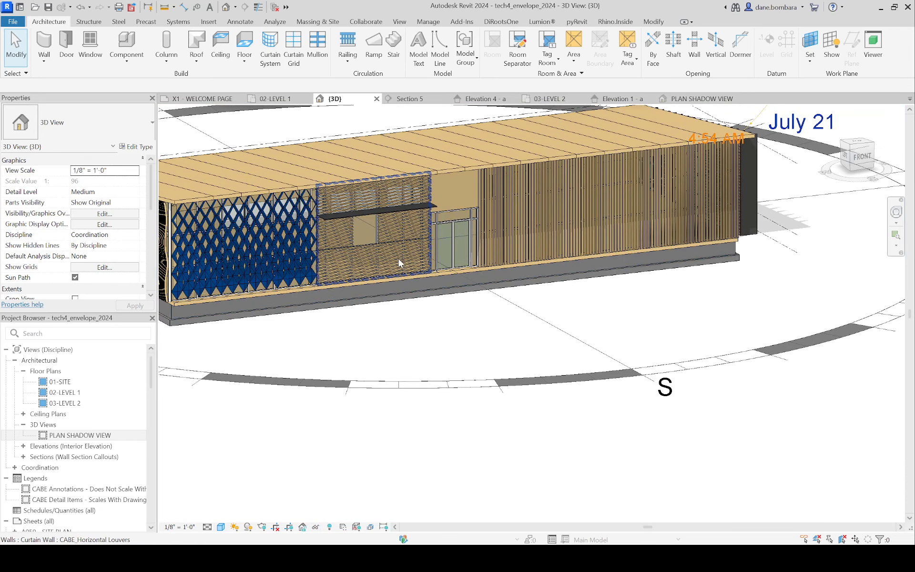
Step: Temporarily isolate the existing CABE_Horizontal Louvers wall in the 3D view
{"action": "left_click", "coordinate": [400, 262]}
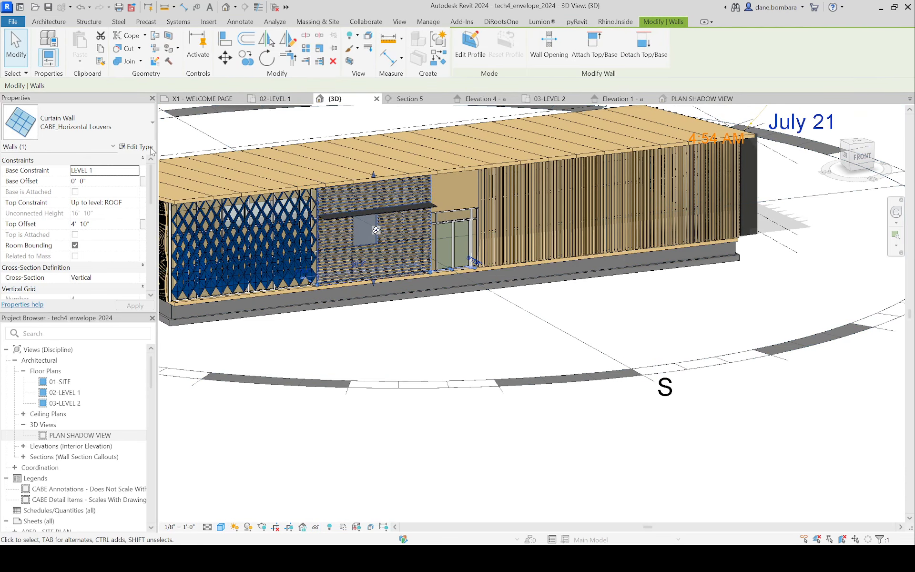
{"action": "key", "text": "h"}
{"action": "key", "text": "i"}
{"action": "left_click", "coordinate": [627, 184]}
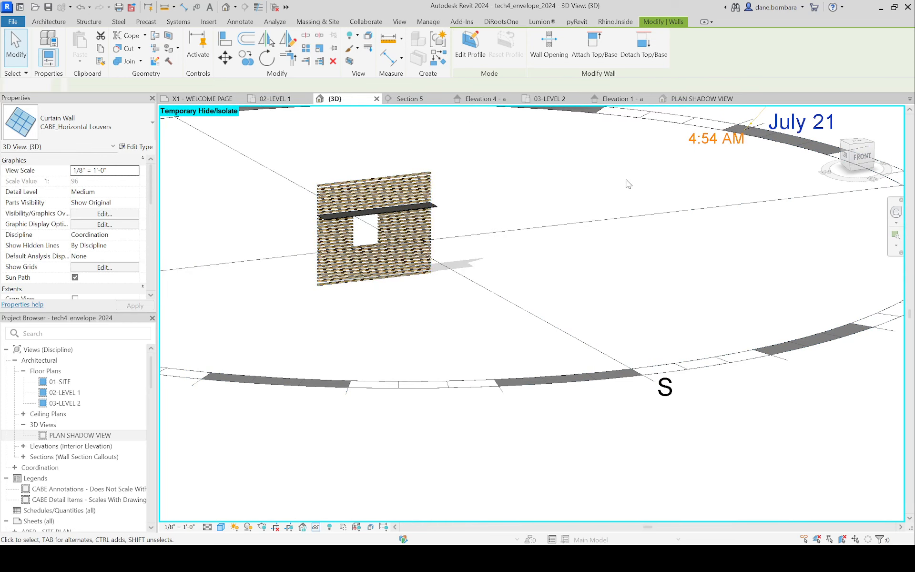
{"action": "scroll", "coordinate": [363, 229], "scroll_direction": "up", "scroll_amount": 5}
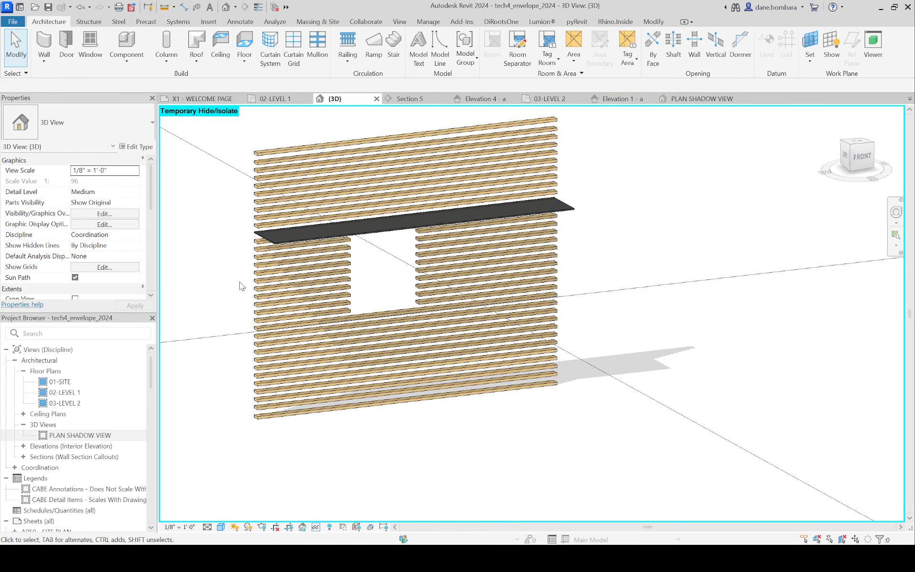
{"action": "scroll", "coordinate": [663, 157], "scroll_direction": "down", "scroll_amount": 4}
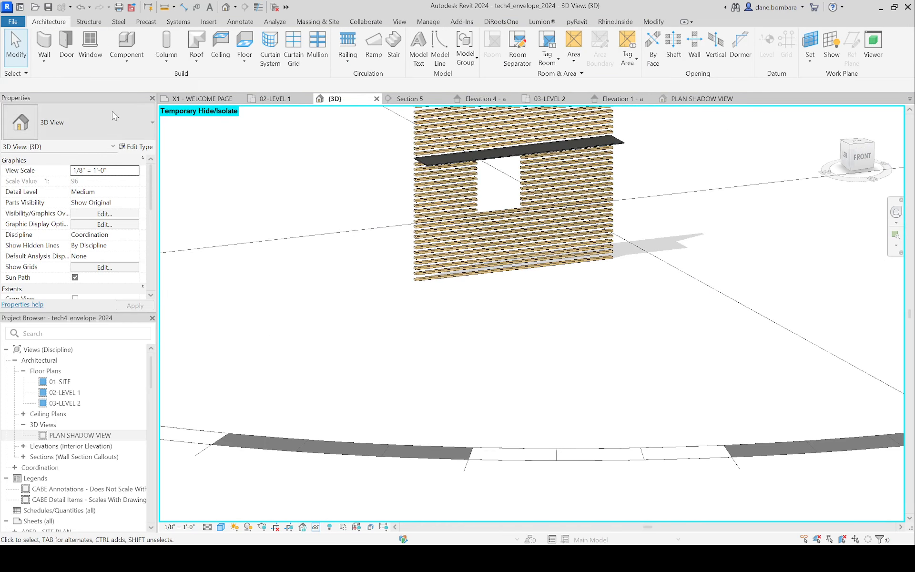
Step: Start a new wall and duplicate the CABE_Empty Curtain Wall type as CABE_Horizontal
{"action": "left_click", "coordinate": [48, 51]}
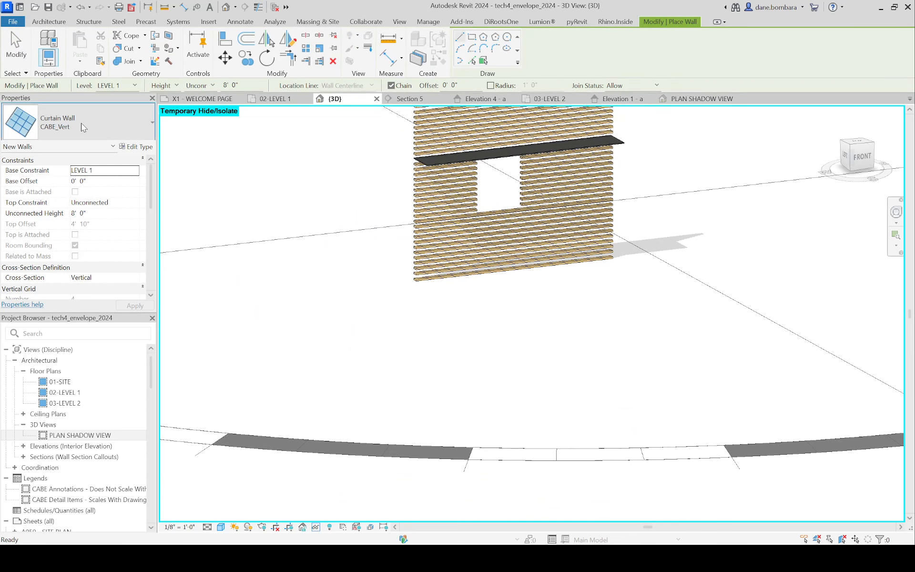
{"action": "left_click", "coordinate": [119, 125]}
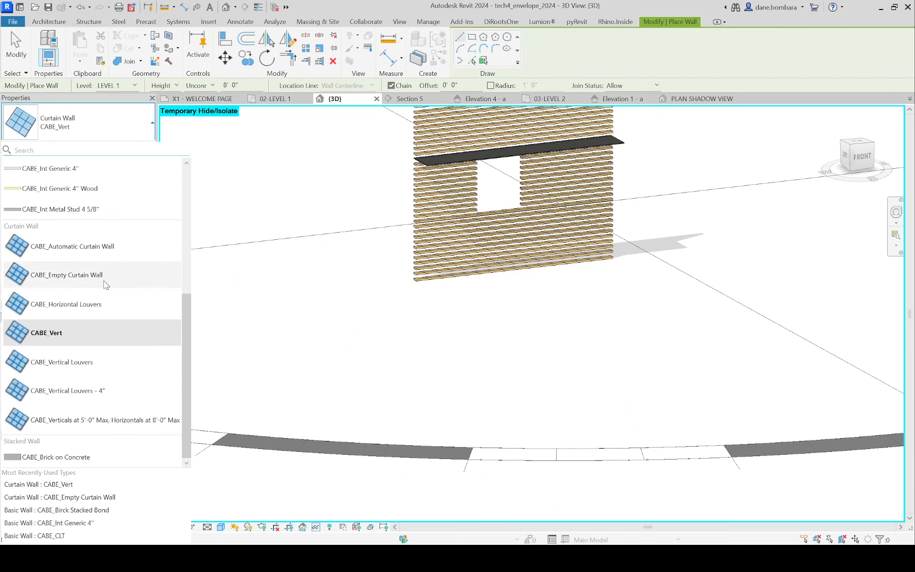
{"action": "left_click", "coordinate": [120, 274]}
{"action": "left_click", "coordinate": [137, 146]}
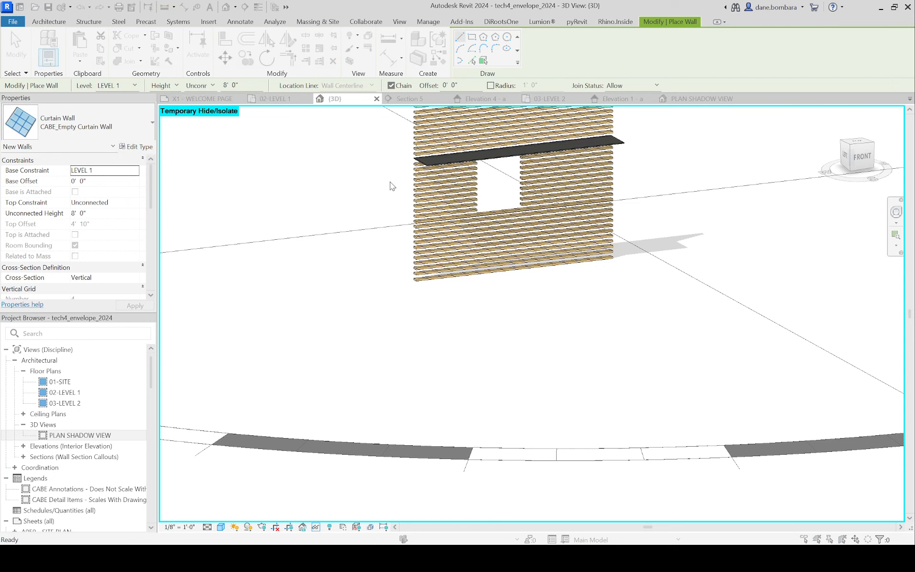
{"action": "left_click", "coordinate": [404, 110]}
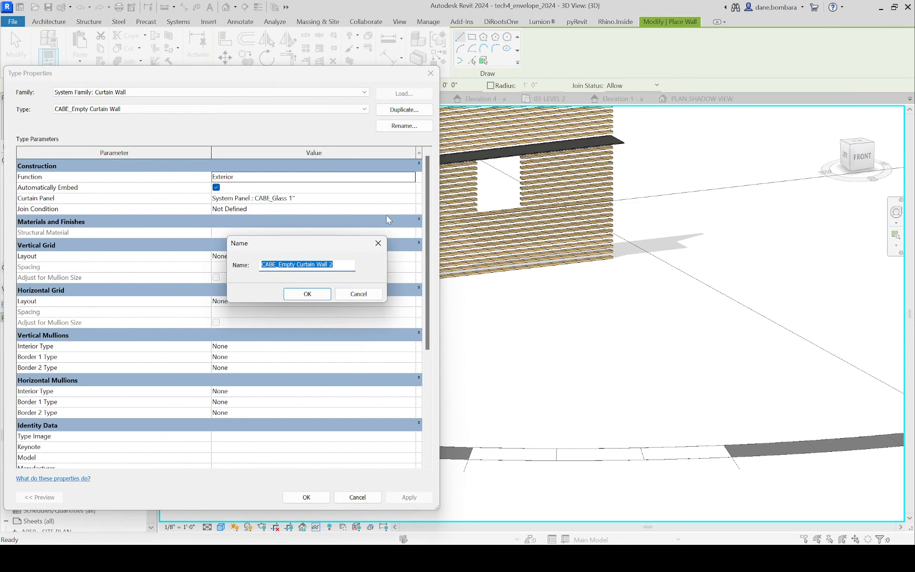
{"action": "key", "text": "End"}
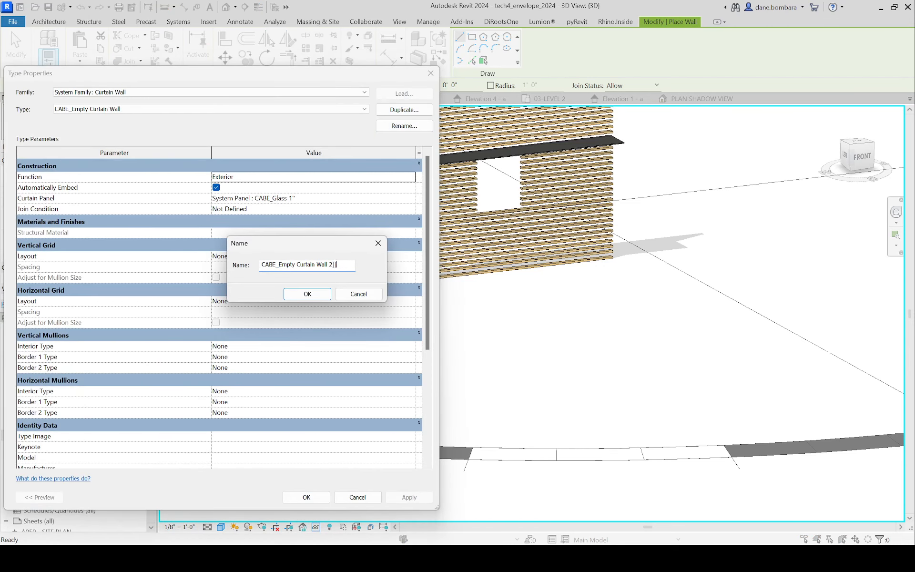
{"action": "key", "text": "BackSpace"}
{"action": "key", "text": "BackSpace"}
{"action": "key", "text": "BackSpace"}
{"action": "key", "text": "BackSpace"}
{"action": "key", "text": "BackSpace"}
{"action": "key", "text": "BackSpace"}
{"action": "key", "text": "BackSpace"}
{"action": "key", "text": "BackSpace"}
{"action": "key", "text": "BackSpace"}
{"action": "key", "text": "BackSpace"}
{"action": "key", "text": "BackSpace"}
{"action": "key", "text": "BackSpace"}
{"action": "key", "text": "BackSpace"}
{"action": "type", "text": "Horizontal"}
{"action": "key", "text": "Return"}
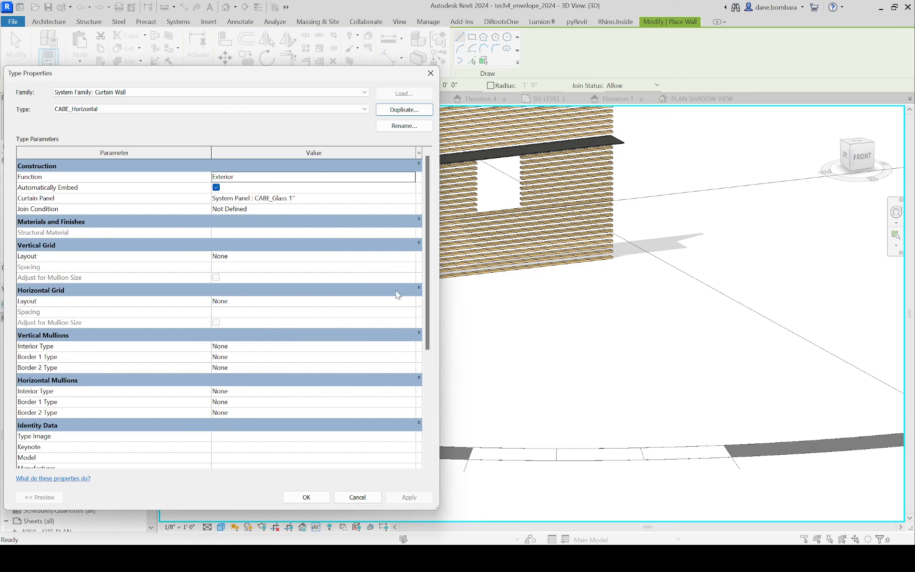
Step: Set the CABE_Horizontal type's curtain panel to Empty System Panel : Empty
{"action": "left_click", "coordinate": [384, 198]}
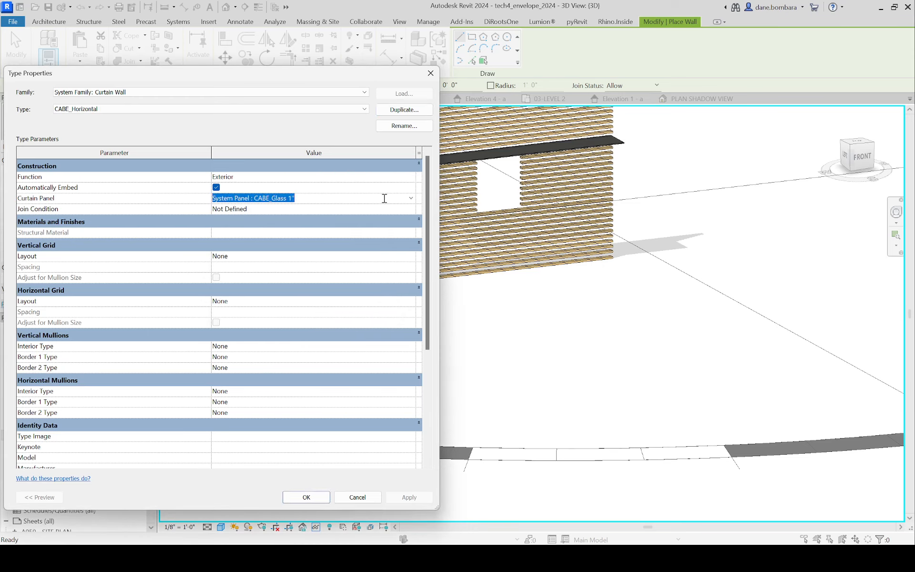
{"action": "left_click", "coordinate": [410, 199]}
{"action": "left_click", "coordinate": [279, 232]}
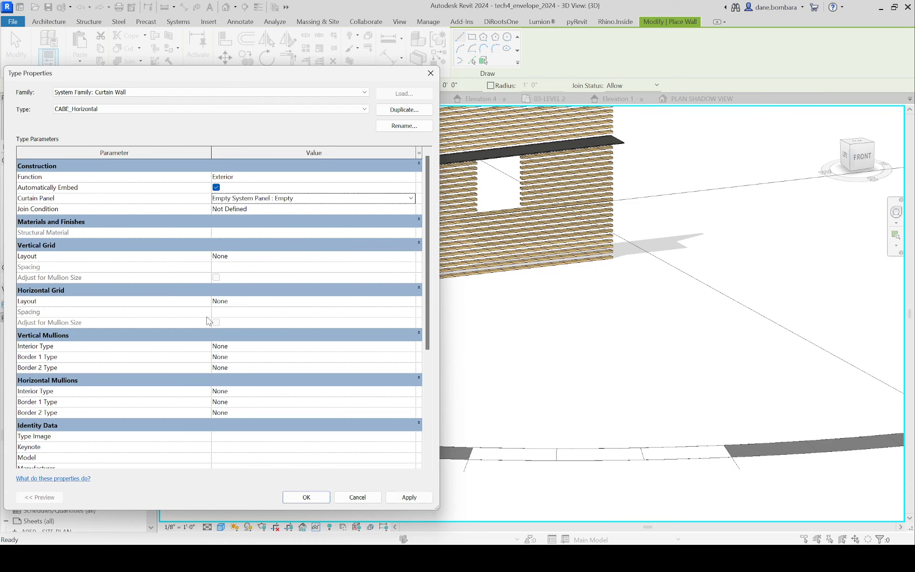
Step: Set the horizontal grid layout to Maximum Spacing with a spacing of 6"
{"action": "left_click", "coordinate": [235, 301]}
{"action": "left_click", "coordinate": [410, 302]}
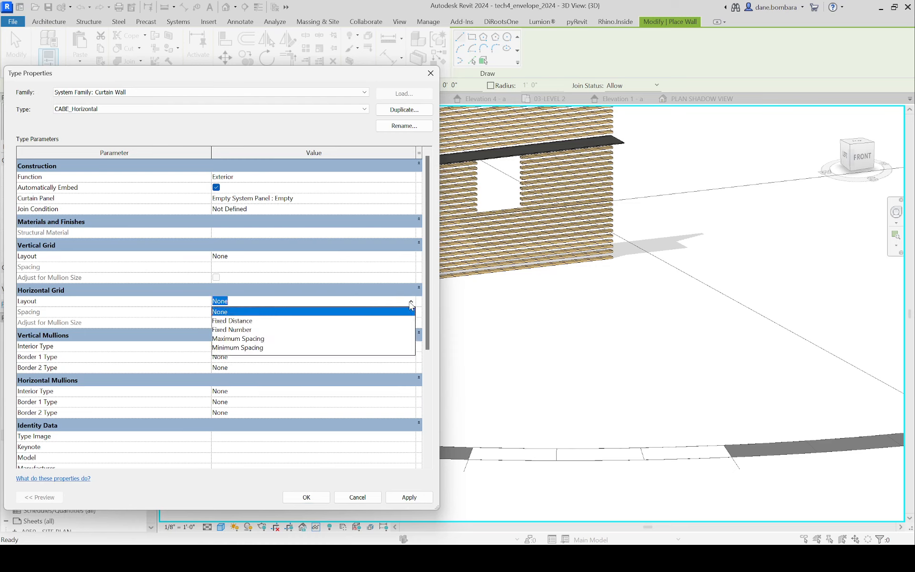
{"action": "left_click", "coordinate": [241, 338]}
{"action": "left_click", "coordinate": [241, 312]}
{"action": "type", "text": "6\""}
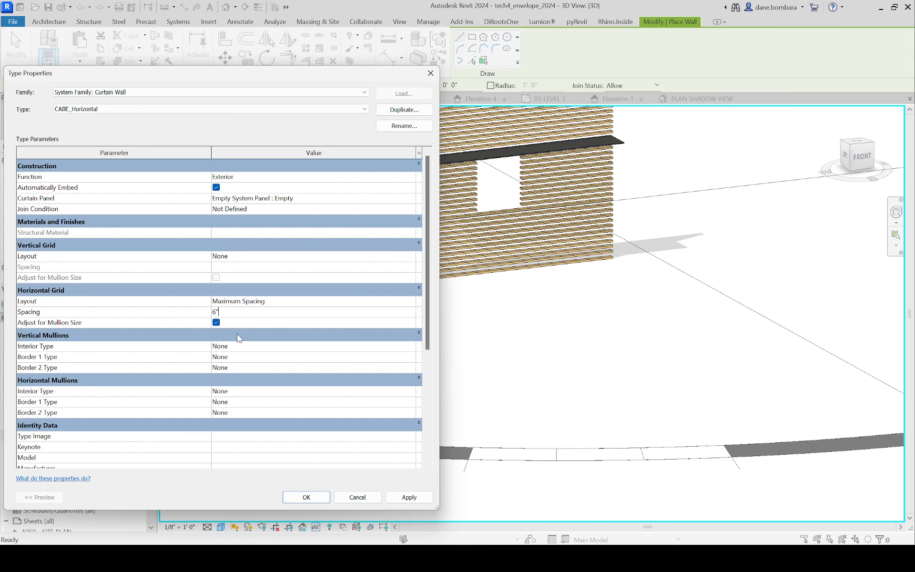
{"action": "key", "text": "Return"}
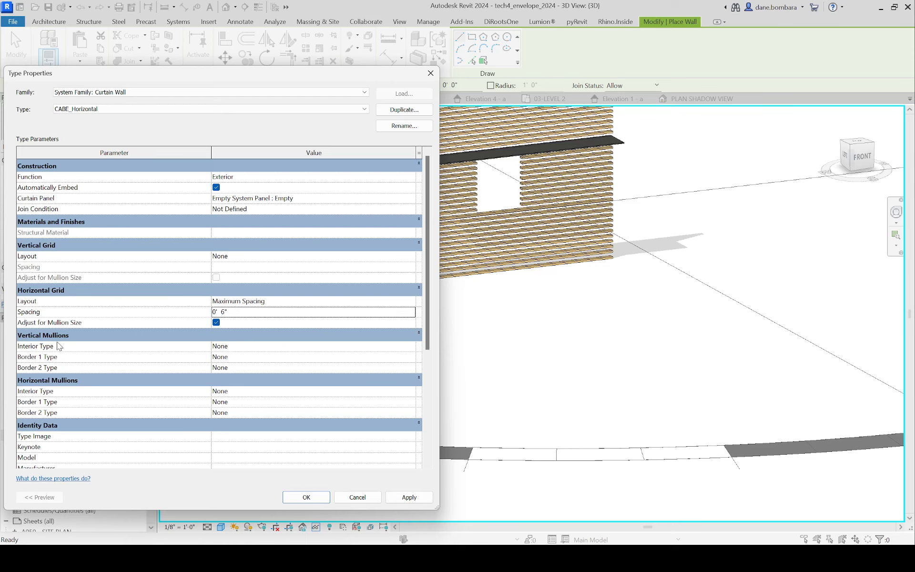
Step: Assign Rectangular Mullion : CABE-Mullion 2" x 4" _ Wood to the interior and both border horizontal mullions and accept the type properties
{"action": "left_click", "coordinate": [219, 390]}
{"action": "left_click", "coordinate": [411, 392]}
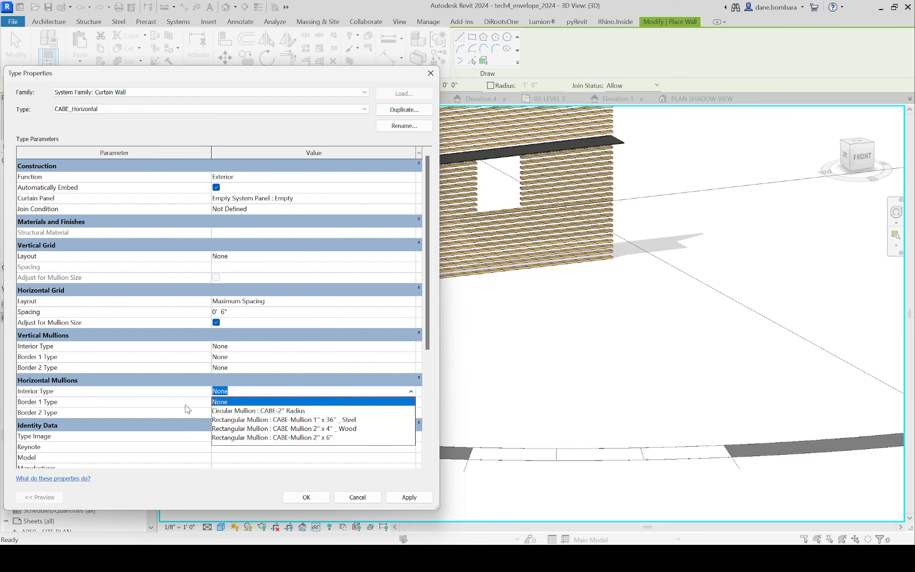
{"action": "left_click", "coordinate": [302, 428]}
{"action": "left_click", "coordinate": [364, 385]}
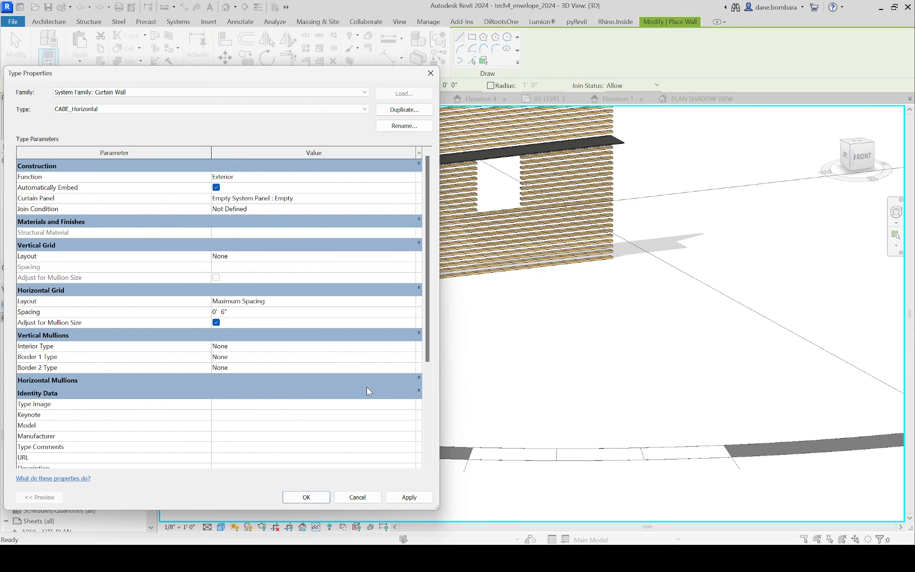
{"action": "left_click", "coordinate": [366, 382]}
{"action": "left_click", "coordinate": [366, 391]}
{"action": "key", "text": "ctrl+c"}
{"action": "left_click", "coordinate": [356, 403]}
{"action": "key", "text": "ctrl+v"}
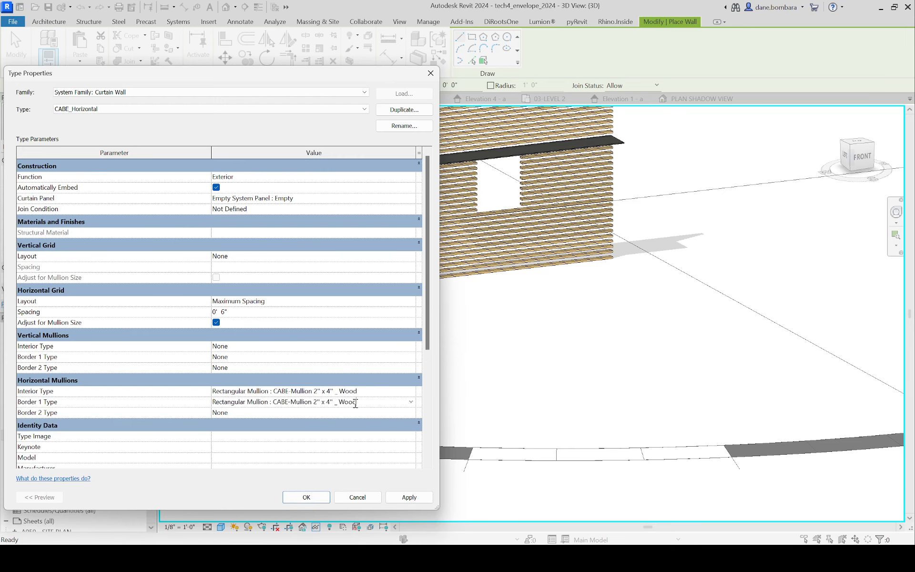
{"action": "left_click", "coordinate": [377, 406]}
{"action": "left_click", "coordinate": [367, 412]}
{"action": "key", "text": "ctrl+v"}
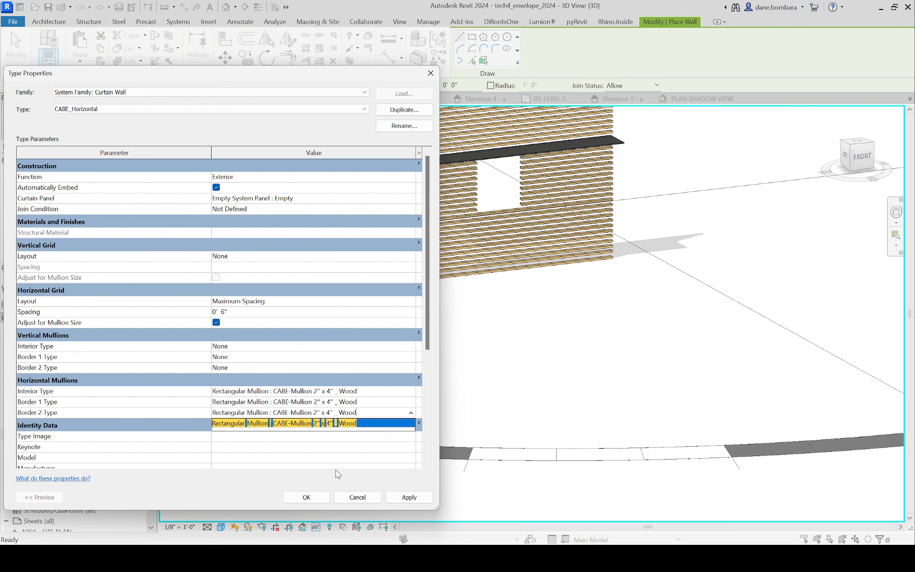
{"action": "left_click", "coordinate": [314, 500]}
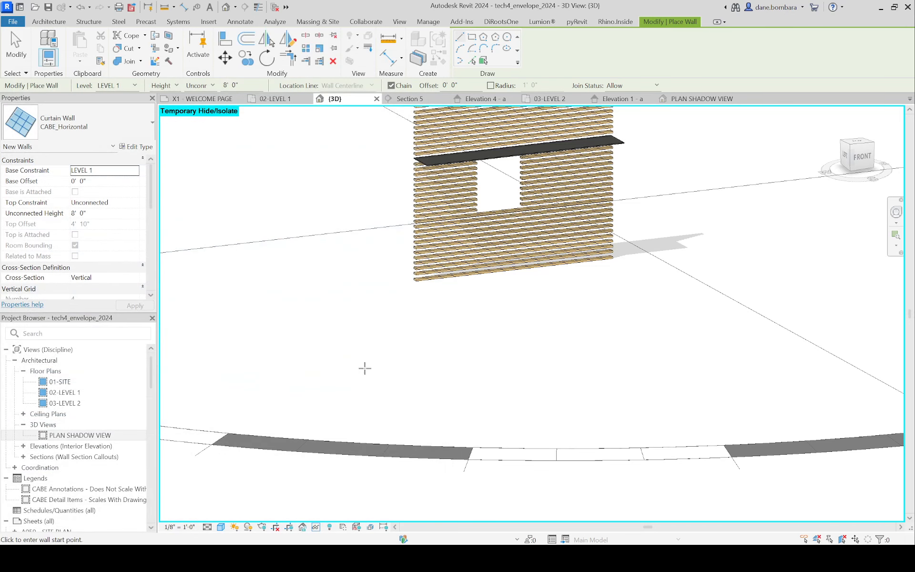
Step: Draw a straight CABE_Horizontal curtain wall about 24'-6" long in front of and parallel to the isolated louver wall
{"action": "left_click", "coordinate": [431, 357]}
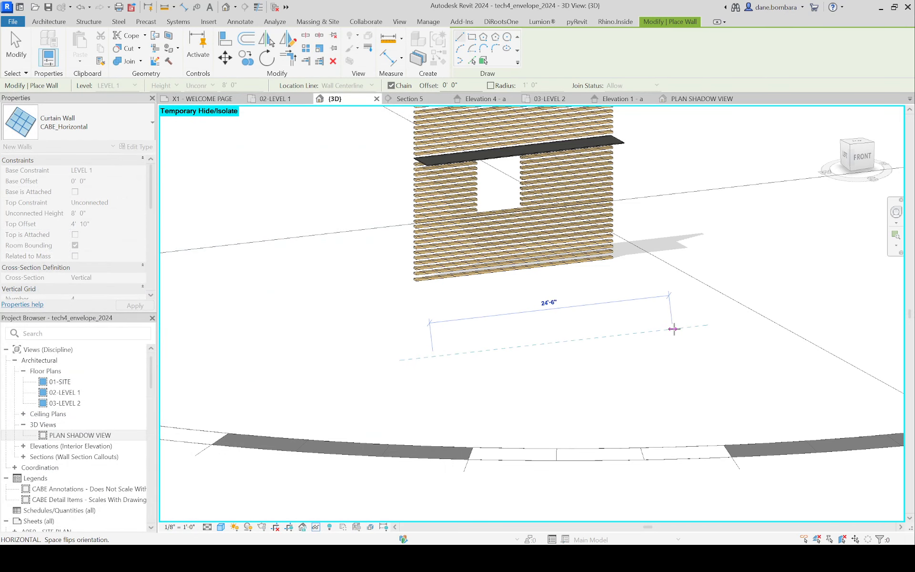
{"action": "left_click", "coordinate": [671, 331]}
{"action": "key", "text": "Escape"}
{"action": "scroll", "coordinate": [564, 353], "scroll_direction": "up", "scroll_amount": 3}
{"action": "middle_click_drag", "start_coordinate": [564, 353], "coordinate": [416, 341], "text": "shift"}
{"action": "scroll", "coordinate": [416, 341], "scroll_direction": "down", "scroll_amount": 2}
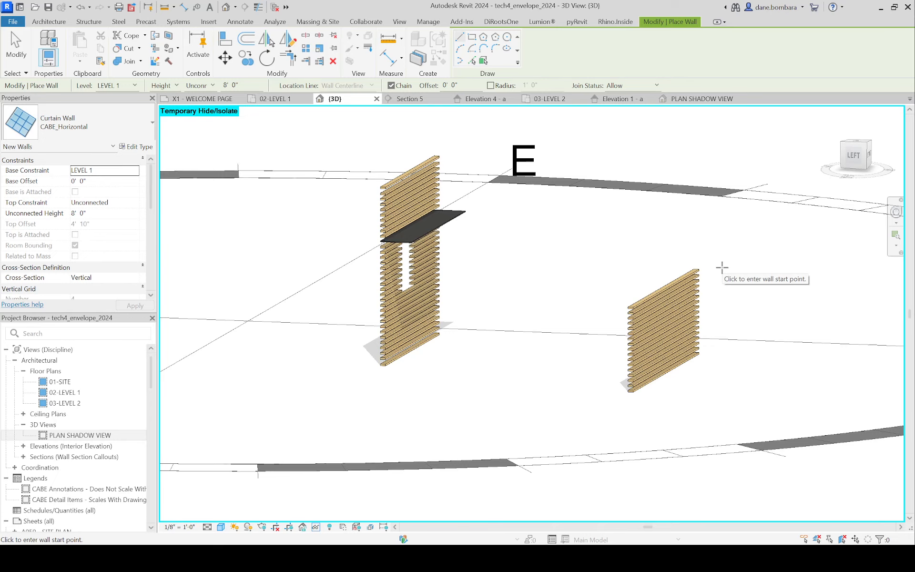
Step: Stretch the top of the new CABE_Horizontal wall up to an unconnected height of about 19'-3"
{"action": "key", "text": "Escape"}
{"action": "middle_click_drag", "start_coordinate": [633, 283], "coordinate": [559, 306], "text": "shift"}
{"action": "left_click", "coordinate": [477, 263]}
{"action": "left_click_drag", "start_coordinate": [518, 271], "coordinate": [520, 152]}
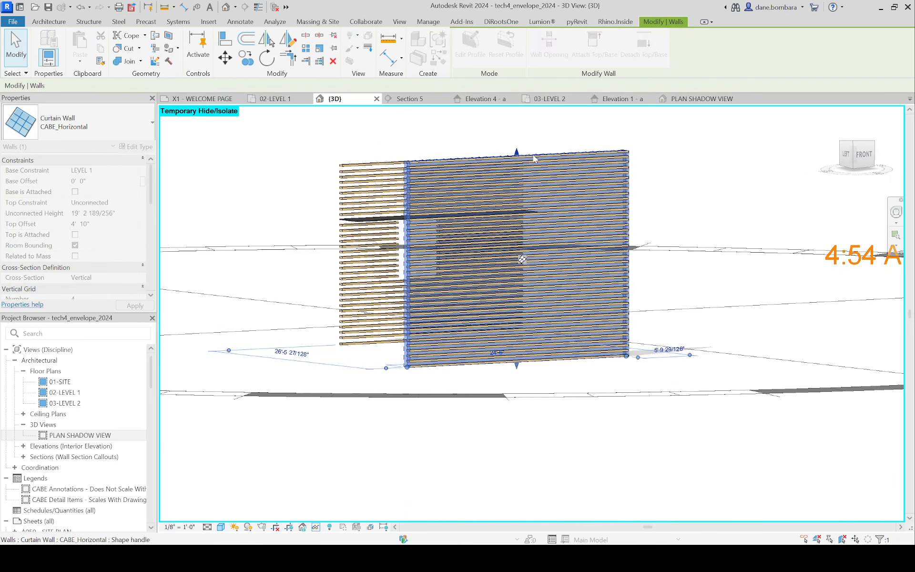
{"action": "key", "text": "Escape"}
Step: Compare the new horizontal louver wall with the existing one from several angles, checking its individual mullions
{"action": "middle_click_drag", "start_coordinate": [378, 251], "coordinate": [469, 252], "text": "shift"}
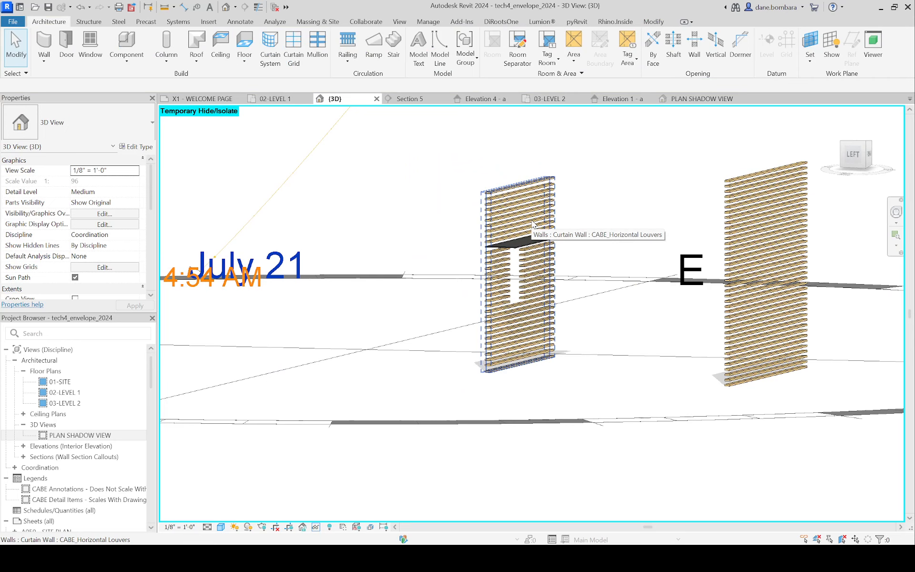
{"action": "middle_click_drag", "start_coordinate": [533, 224], "coordinate": [469, 272], "text": "shift"}
{"action": "scroll", "coordinate": [469, 272], "scroll_direction": "up", "scroll_amount": 3}
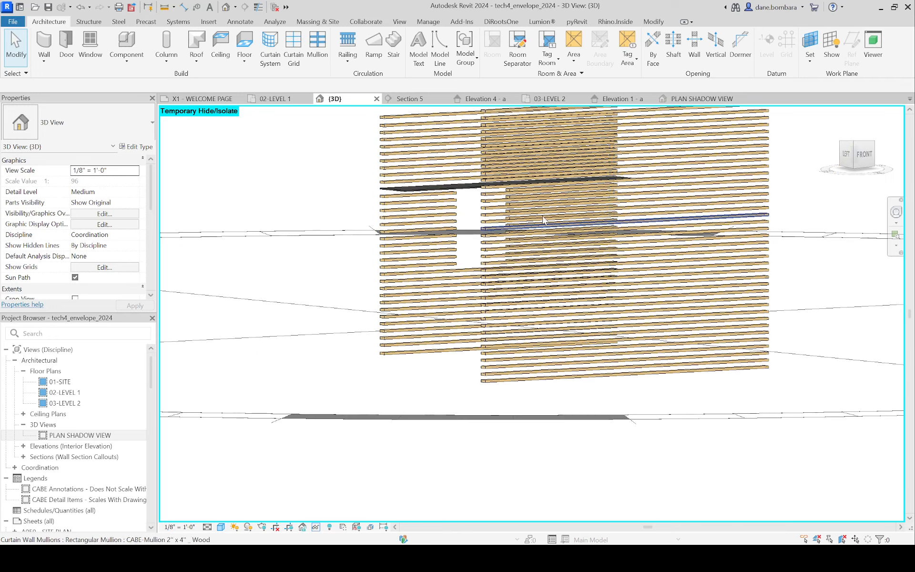
{"action": "left_click", "coordinate": [486, 151]}
{"action": "scroll", "coordinate": [605, 211], "scroll_direction": "down", "scroll_amount": 2}
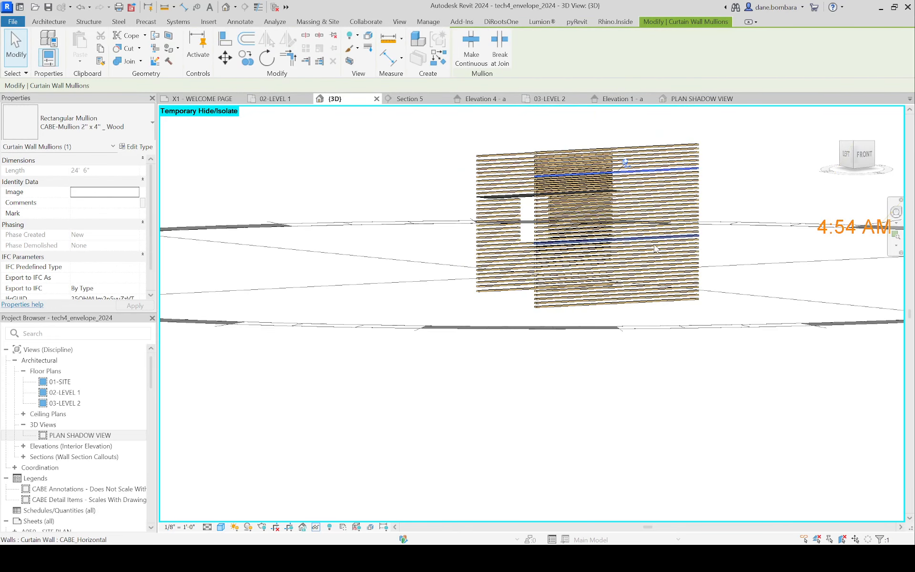
{"action": "left_click", "coordinate": [518, 136]}
Step: Edit the CABE_Horizontal wall's profile from the front, adding a rectangular opening about 6'-3" wide near its middle, and finish the sketch
{"action": "left_click", "coordinate": [687, 144]}
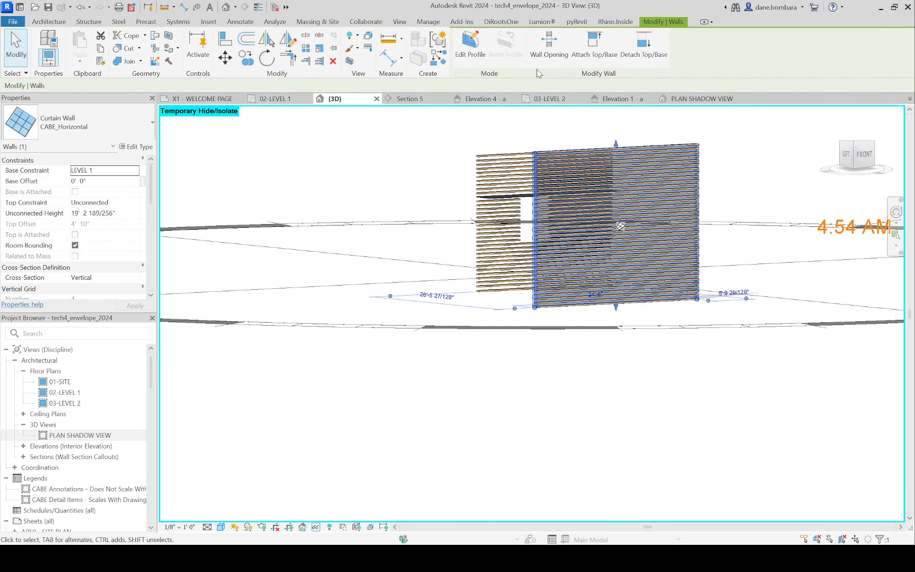
{"action": "left_click", "coordinate": [866, 155]}
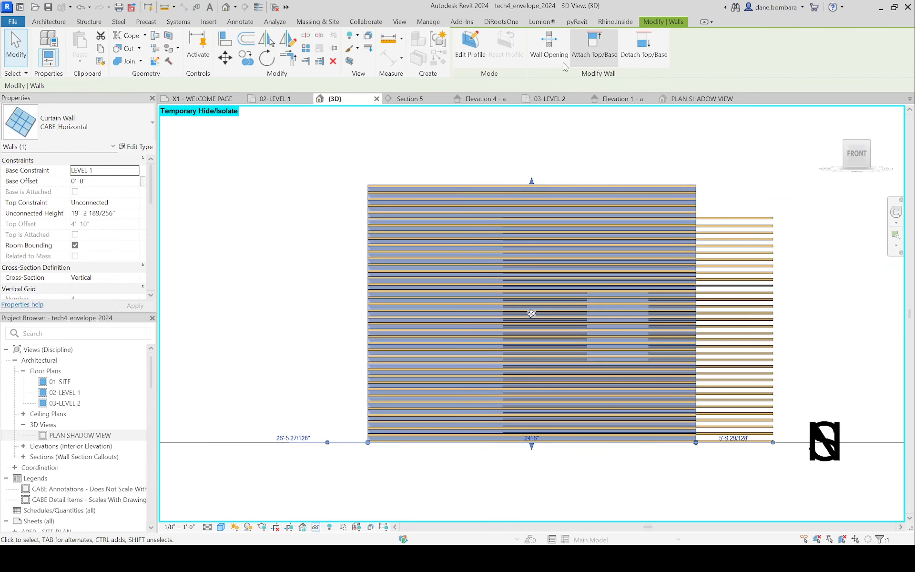
{"action": "left_click", "coordinate": [470, 43]}
{"action": "left_click", "coordinate": [496, 37]}
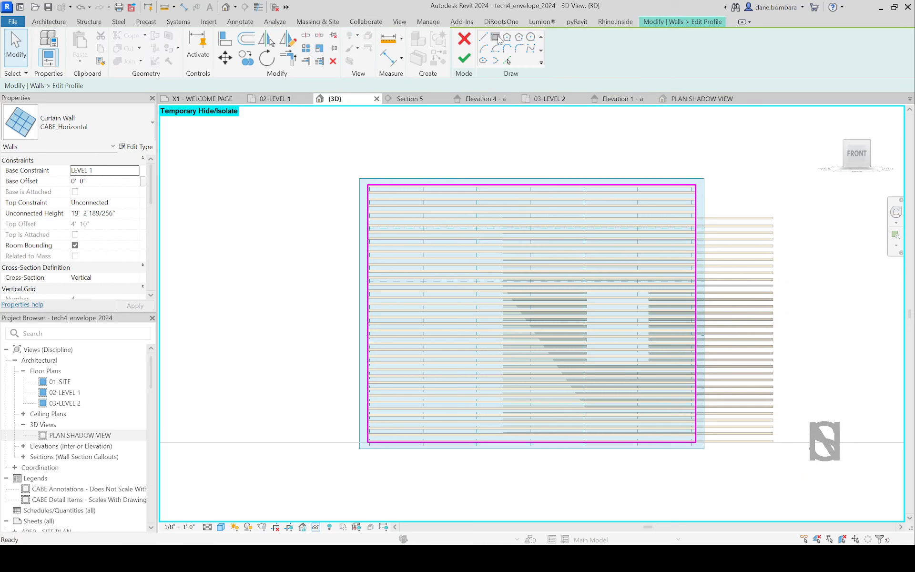
{"action": "left_click", "coordinate": [566, 362]}
{"action": "key", "text": "Escape"}
{"action": "key", "text": "Escape"}
{"action": "left_click", "coordinate": [465, 65]}
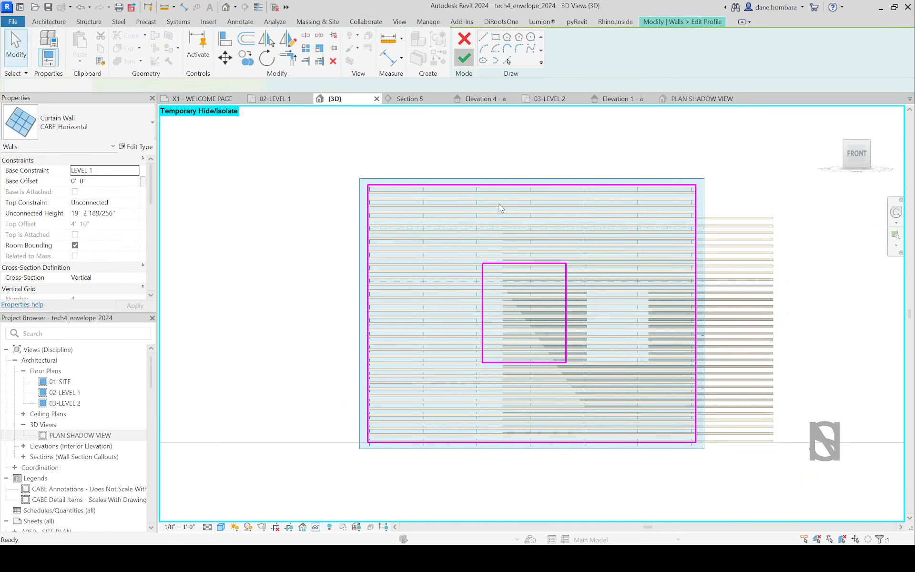
{"action": "left_click", "coordinate": [352, 203]}
Step: Select the mullion along the top edge of the new opening and examine how it meets the neighbouring louvers
{"action": "middle_click_drag", "start_coordinate": [380, 286], "coordinate": [524, 304], "text": "shift"}
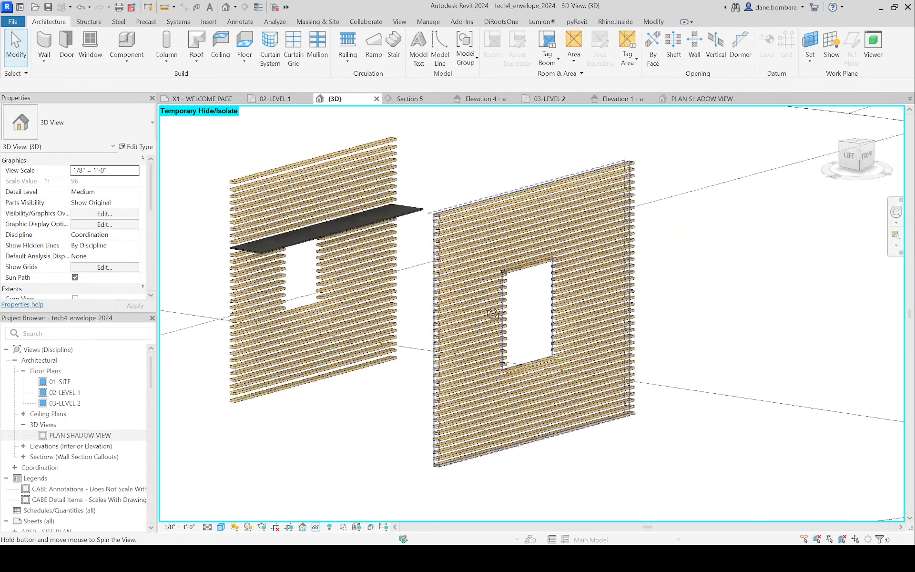
{"action": "scroll", "coordinate": [505, 267], "scroll_direction": "up", "scroll_amount": 8}
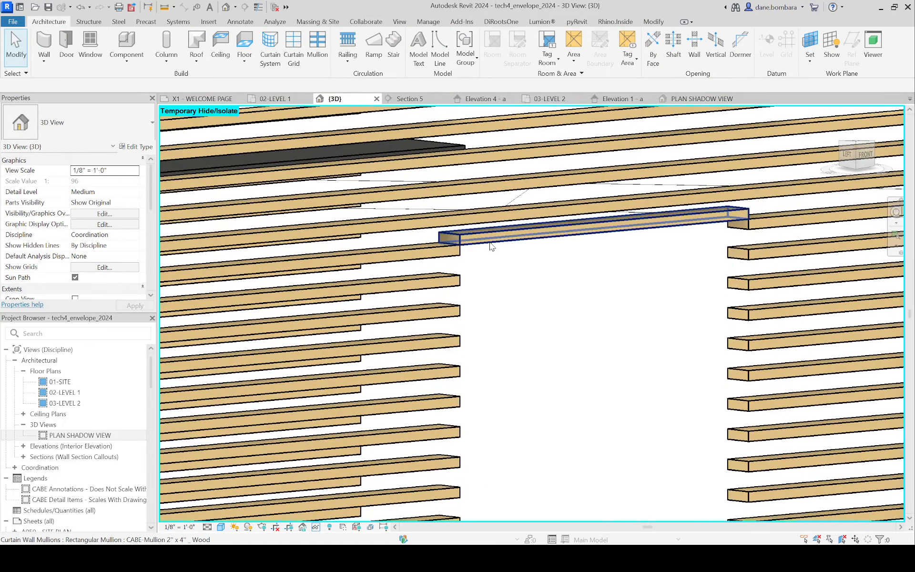
{"action": "left_click", "coordinate": [491, 246]}
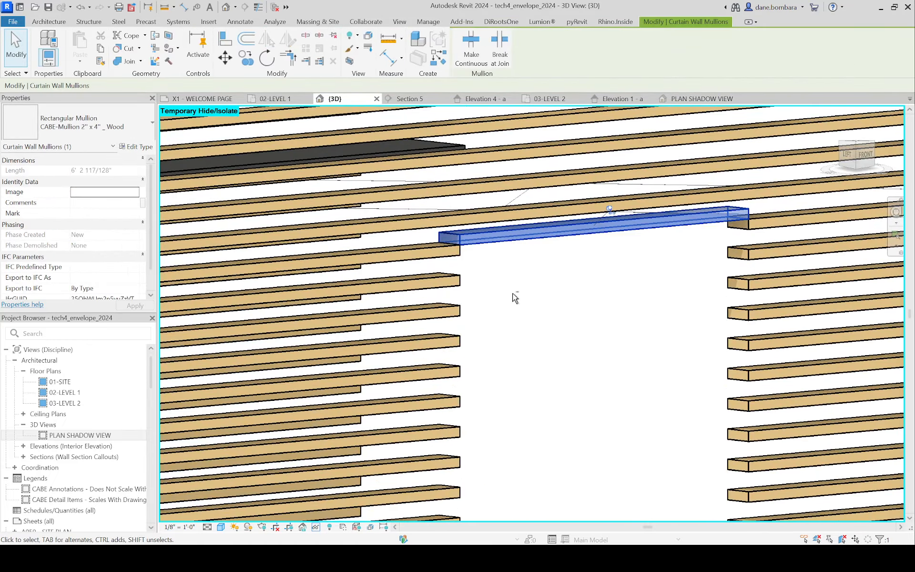
{"action": "middle_click_drag", "start_coordinate": [491, 247], "coordinate": [530, 269], "text": "shift"}
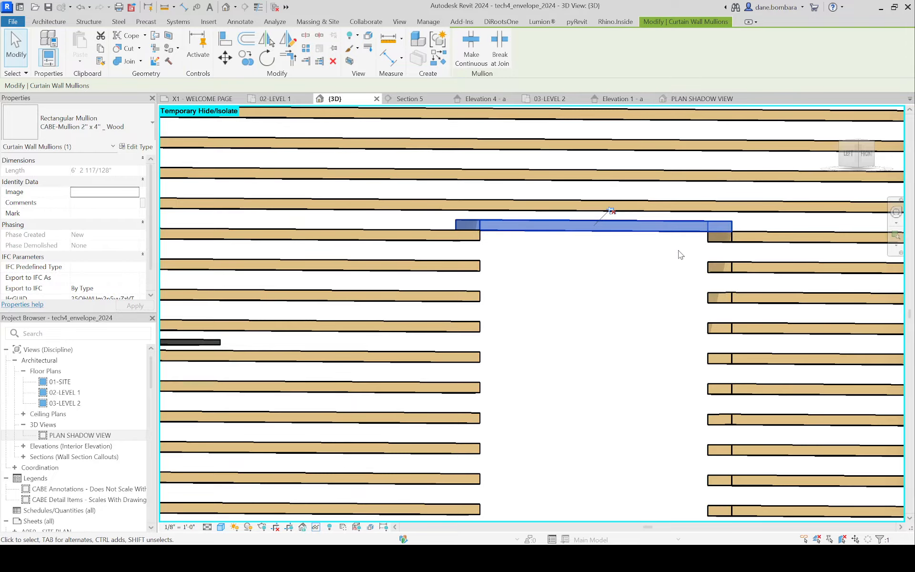
Step: Edit the front CABE_Horizontal wall's profile, raising one top corner to slope the top edge, about 25'-7" long, removing conflicting constraints, and finish the sketch
{"action": "left_click", "coordinate": [617, 352]}
{"action": "scroll", "coordinate": [592, 353], "scroll_direction": "down", "scroll_amount": 6}
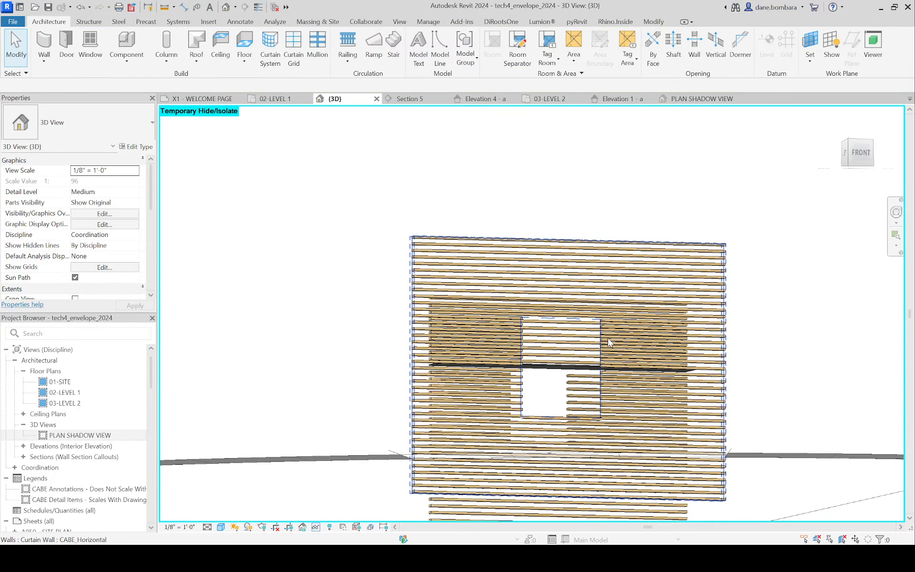
{"action": "scroll", "coordinate": [608, 342], "scroll_direction": "down", "scroll_amount": 3}
{"action": "middle_click_drag", "start_coordinate": [606, 295], "coordinate": [627, 313], "text": "shift"}
{"action": "left_click", "coordinate": [627, 312]}
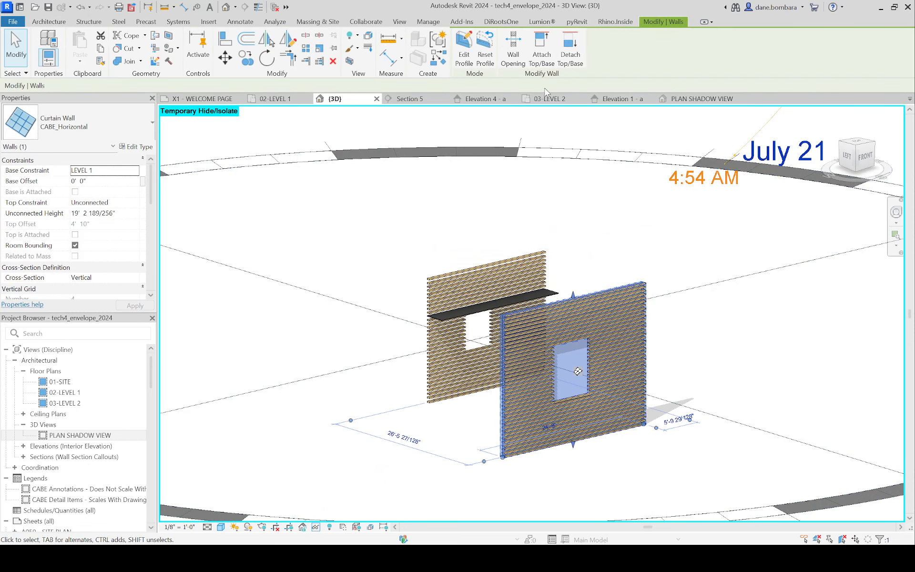
{"action": "left_click", "coordinate": [469, 53]}
{"action": "left_click_drag", "start_coordinate": [644, 283], "coordinate": [636, 233]}
{"action": "key", "text": "Escape"}
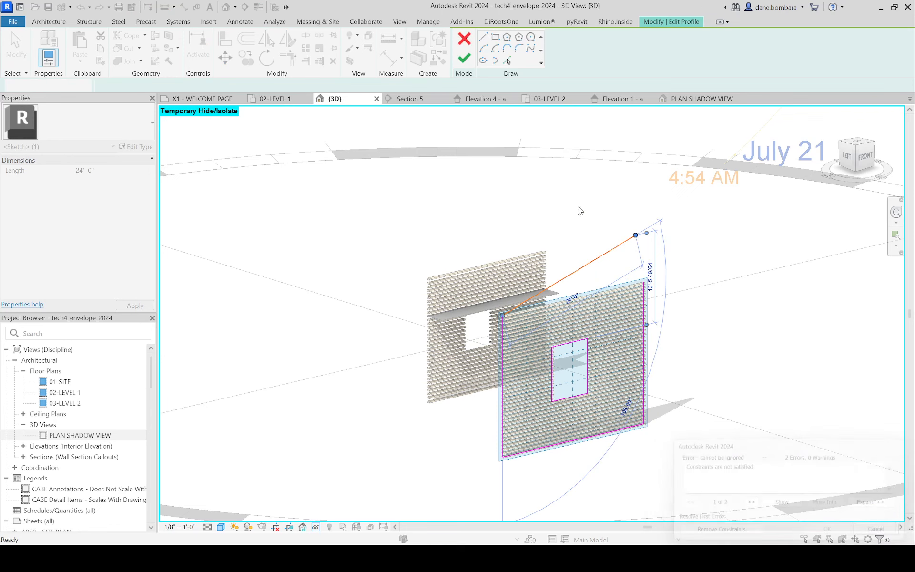
{"action": "left_click", "coordinate": [619, 288]}
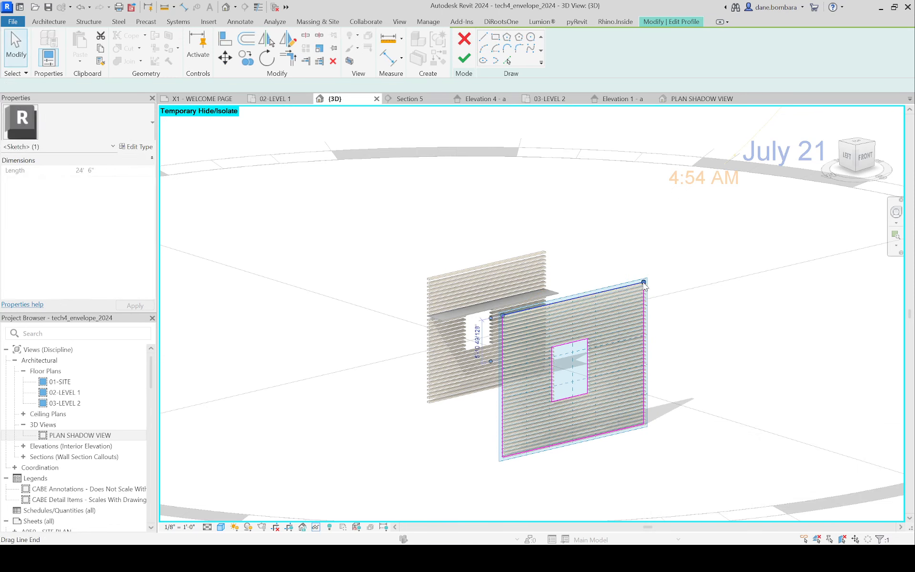
{"action": "mouse_move", "coordinate": [644, 283]}
{"action": "left_mouse_down"}
{"action": "mouse_move", "coordinate": [628, 241]}
{"action": "mouse_move", "coordinate": [644, 227]}
{"action": "left_mouse_up"}
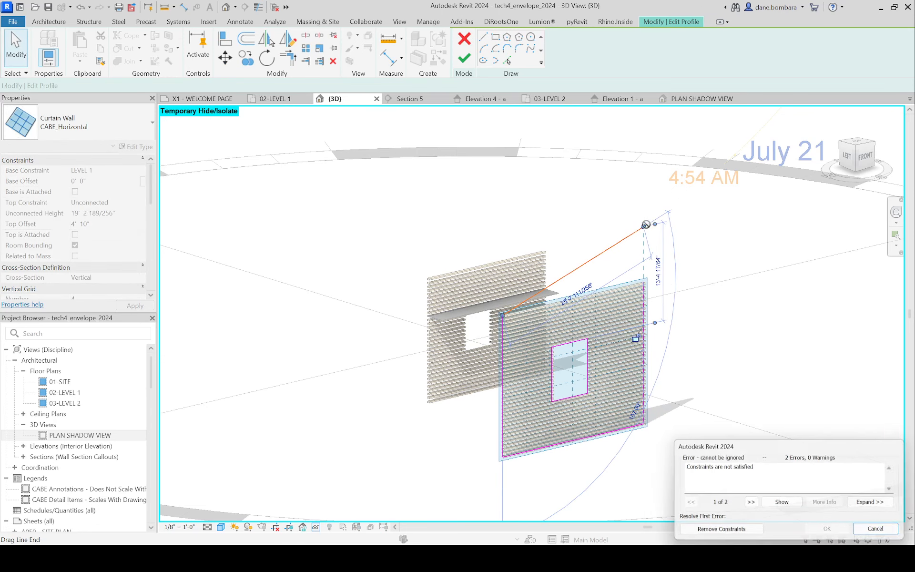
{"action": "left_click", "coordinate": [718, 532]}
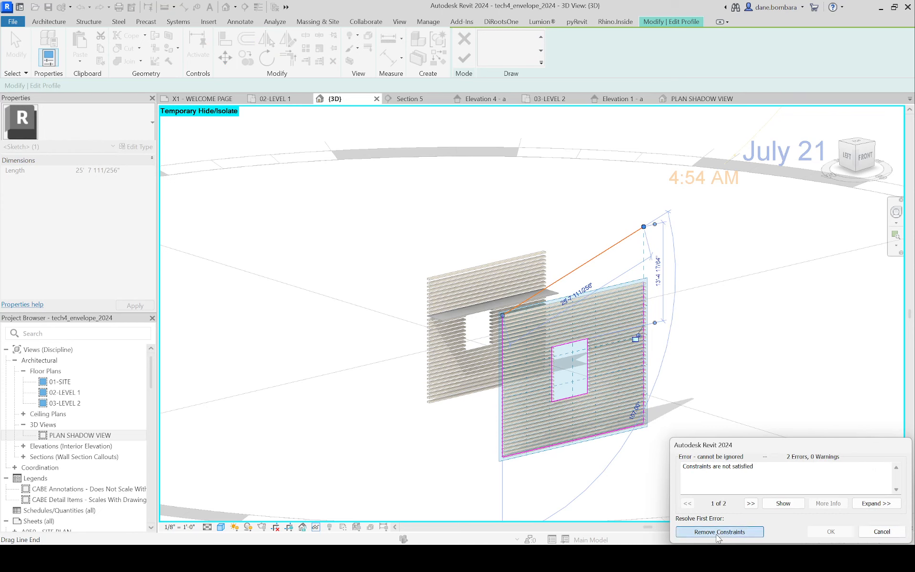
{"action": "left_click", "coordinate": [702, 371]}
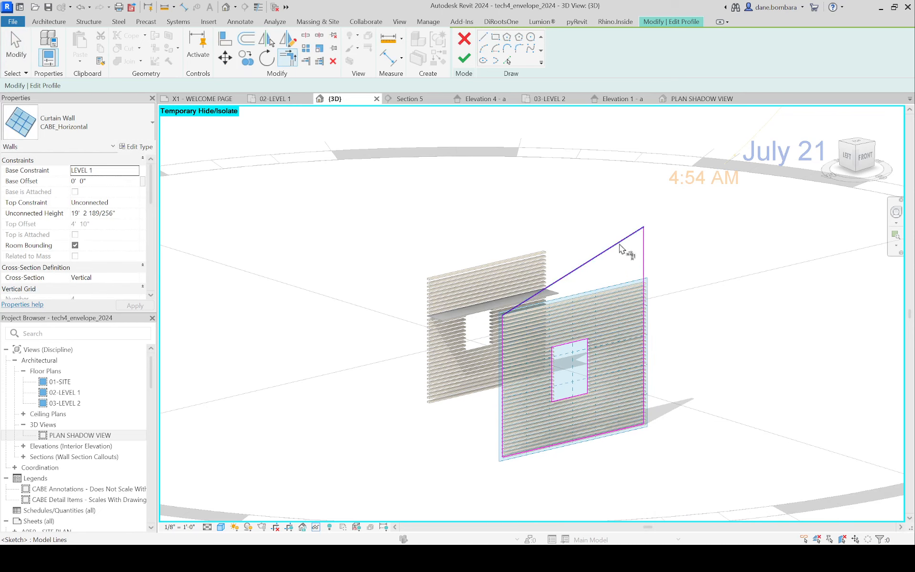
{"action": "left_click", "coordinate": [464, 57]}
{"action": "left_click", "coordinate": [694, 265]}
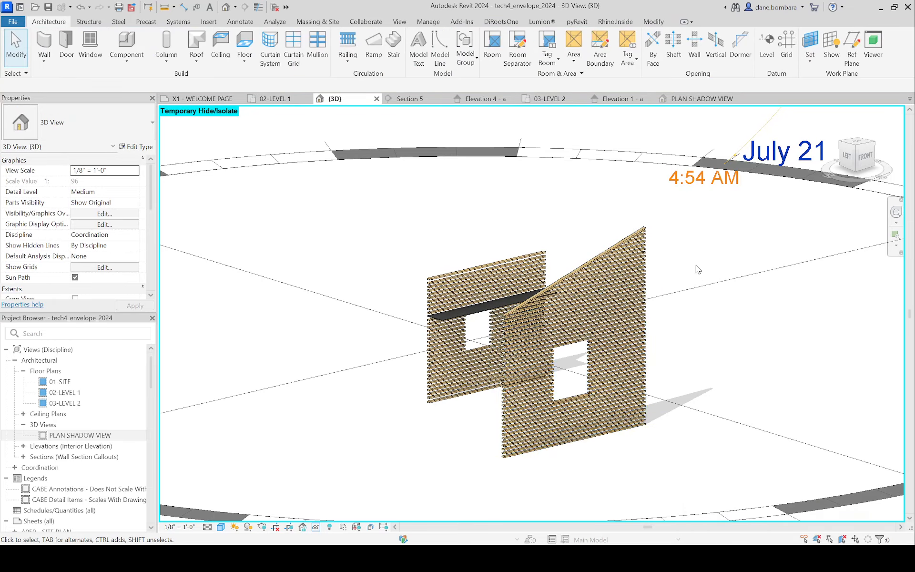
Step: Examine the louvers beneath the sloped top edge and review the wall's profile sketch without changing it
{"action": "middle_click_drag", "start_coordinate": [694, 265], "coordinate": [597, 254], "text": "shift"}
{"action": "scroll", "coordinate": [598, 255], "scroll_direction": "up", "scroll_amount": 4}
{"action": "scroll", "coordinate": [636, 289], "scroll_direction": "down", "scroll_amount": 3}
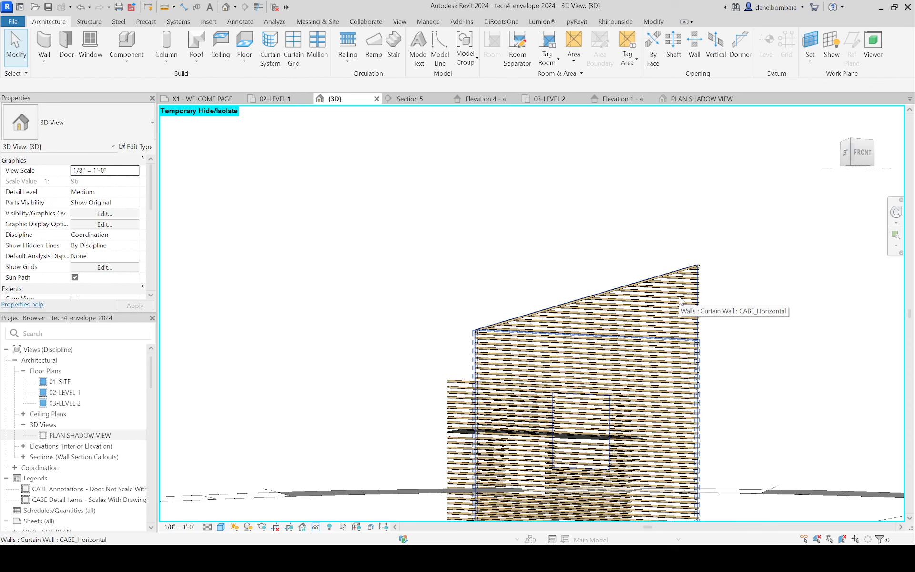
{"action": "middle_click_drag", "start_coordinate": [681, 301], "coordinate": [739, 320], "text": "shift"}
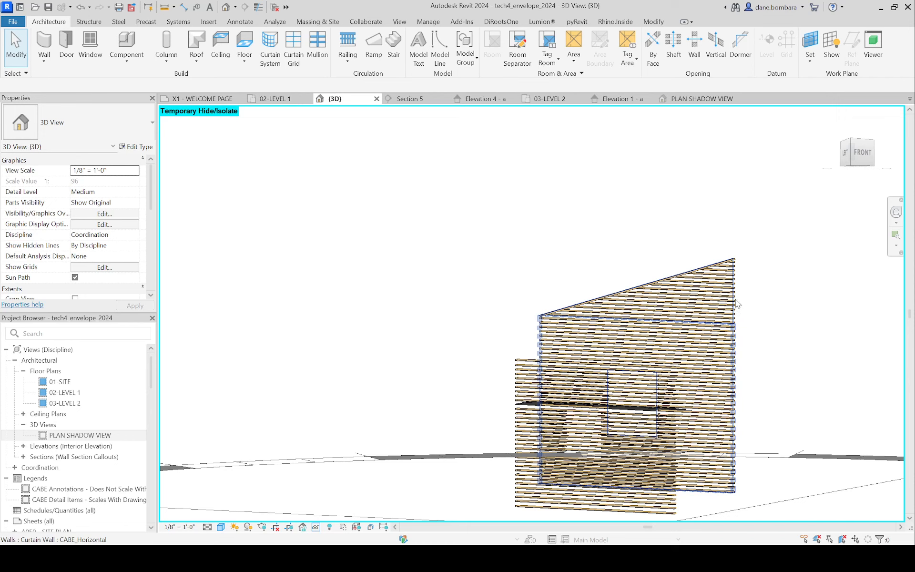
{"action": "left_click", "coordinate": [740, 280]}
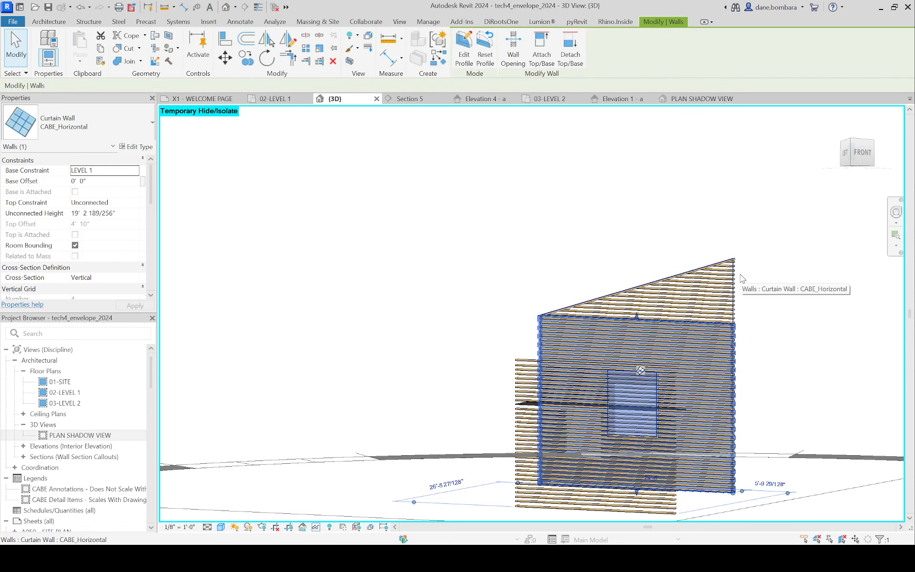
{"action": "middle_click_drag", "start_coordinate": [687, 249], "coordinate": [694, 247], "text": "shift"}
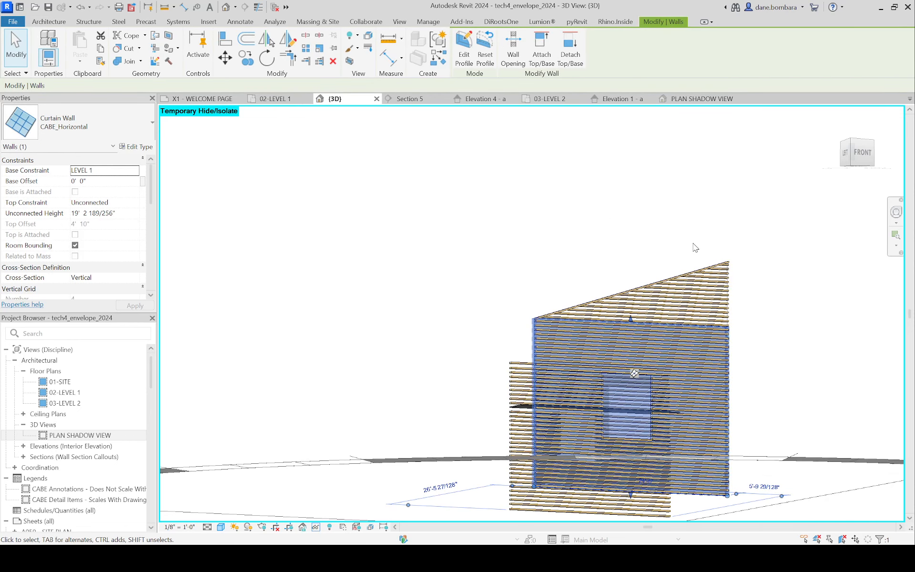
{"action": "key", "text": "e"}
{"action": "key", "text": "p"}
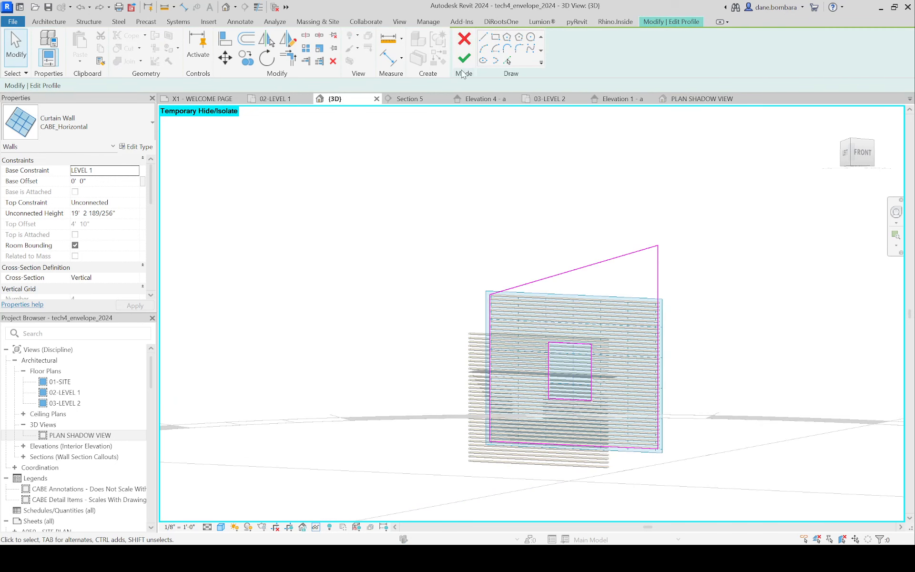
{"action": "left_click", "coordinate": [464, 59]}
Step: Set the sloped CABE_Horizontal wall's horizontal grid angle to 30° and accept the malformed-panel warning
{"action": "scroll", "coordinate": [691, 265], "scroll_direction": "up", "scroll_amount": 2}
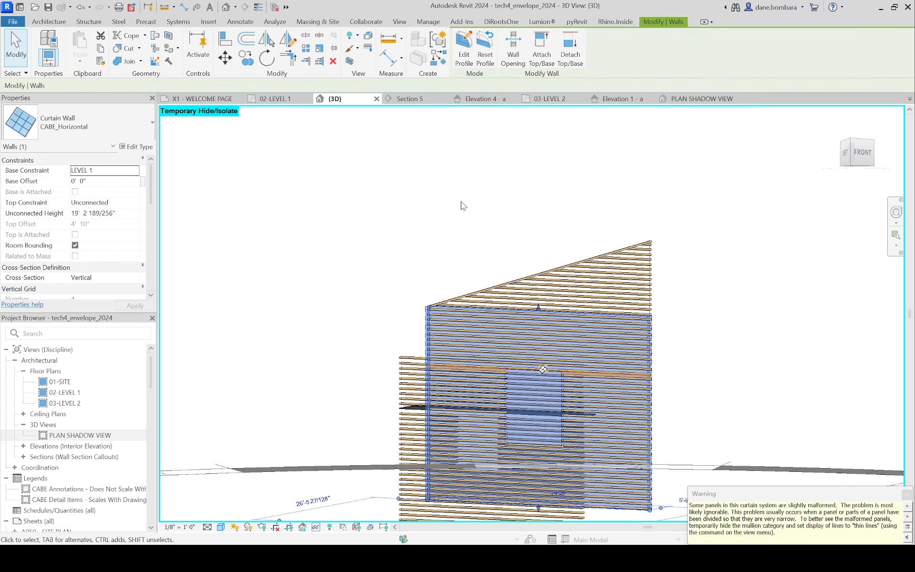
{"action": "scroll", "coordinate": [128, 222], "scroll_direction": "down", "scroll_amount": 3}
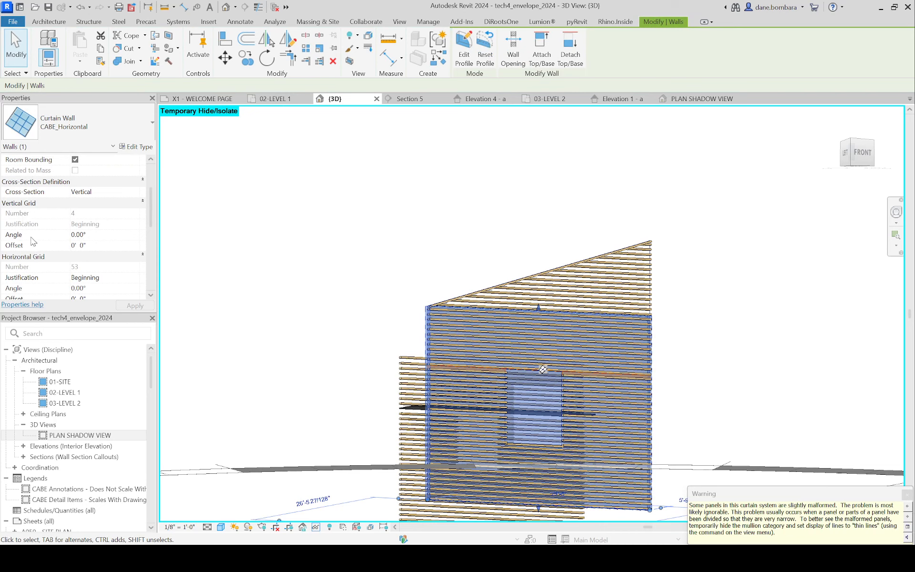
{"action": "scroll", "coordinate": [33, 243], "scroll_direction": "down", "scroll_amount": 3}
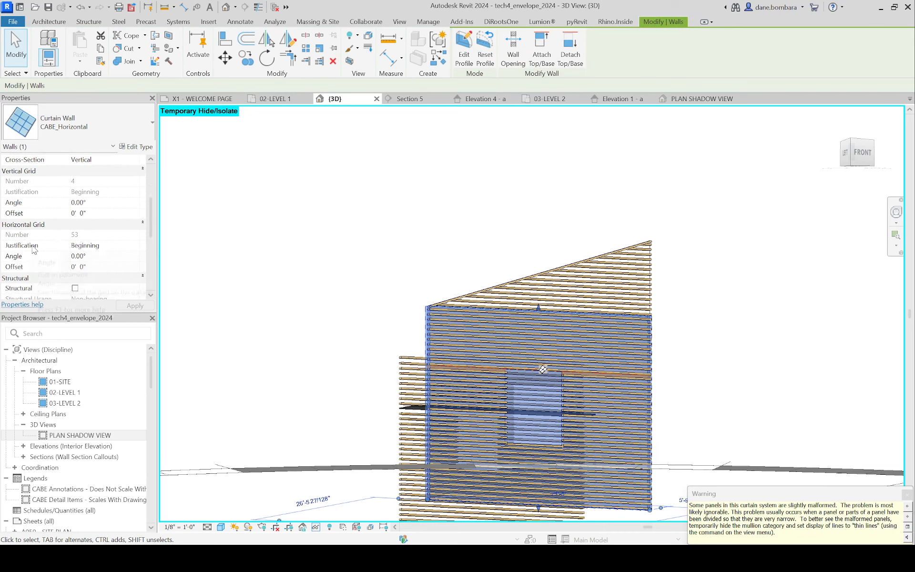
{"action": "left_click", "coordinate": [101, 258]}
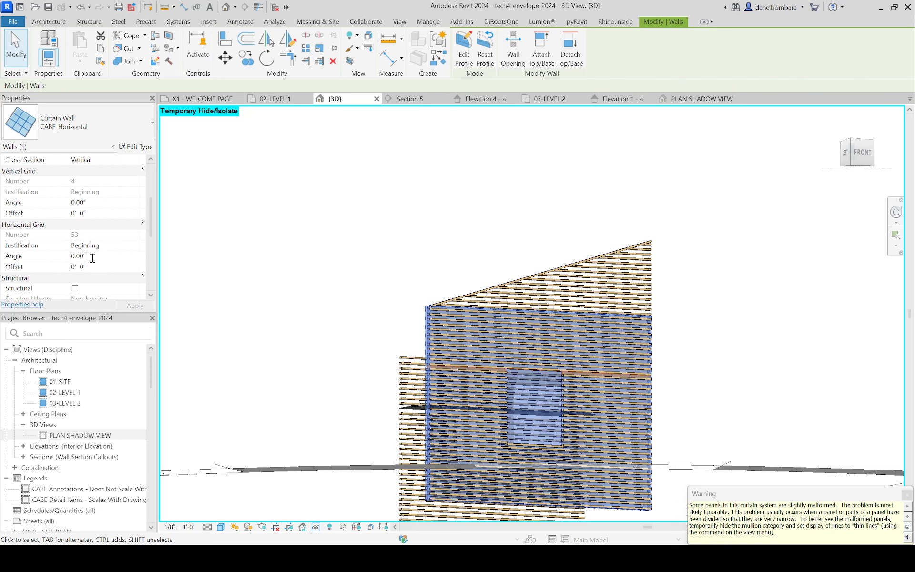
{"action": "left_click", "coordinate": [60, 261]}
{"action": "type", "text": "30"}
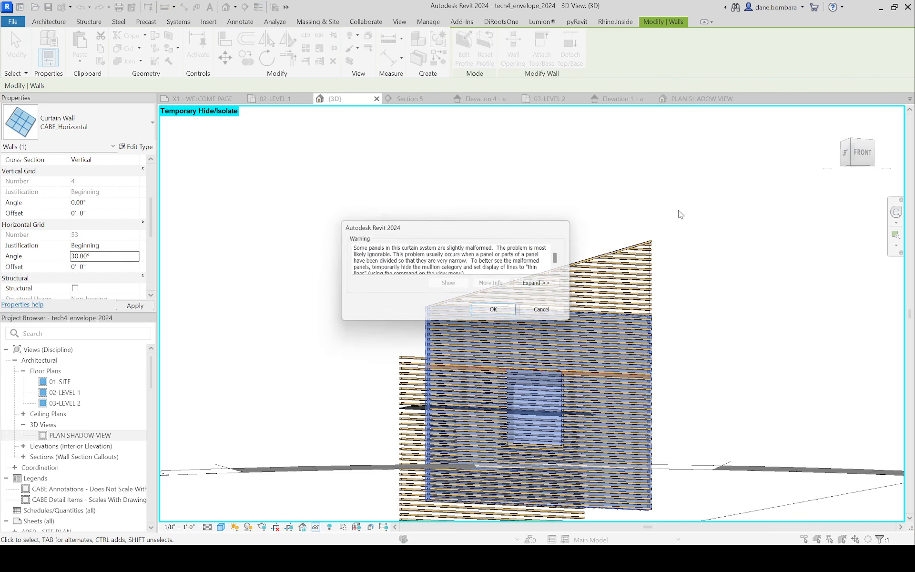
{"action": "left_click", "coordinate": [492, 313]}
{"action": "scroll", "coordinate": [603, 291], "scroll_direction": "down", "scroll_amount": 2}
{"action": "left_click", "coordinate": [656, 289]}
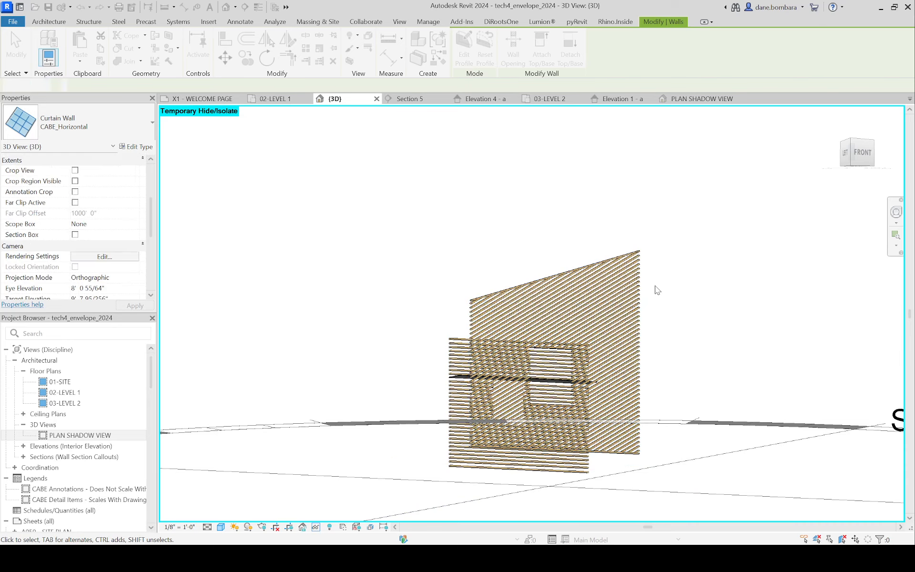
Step: Examine how the angled louvers meet the sloped top edge and the sides and head of the opening
{"action": "scroll", "coordinate": [604, 340], "scroll_direction": "up", "scroll_amount": 3}
{"action": "middle_click_drag", "start_coordinate": [598, 348], "coordinate": [653, 253], "text": "shift"}
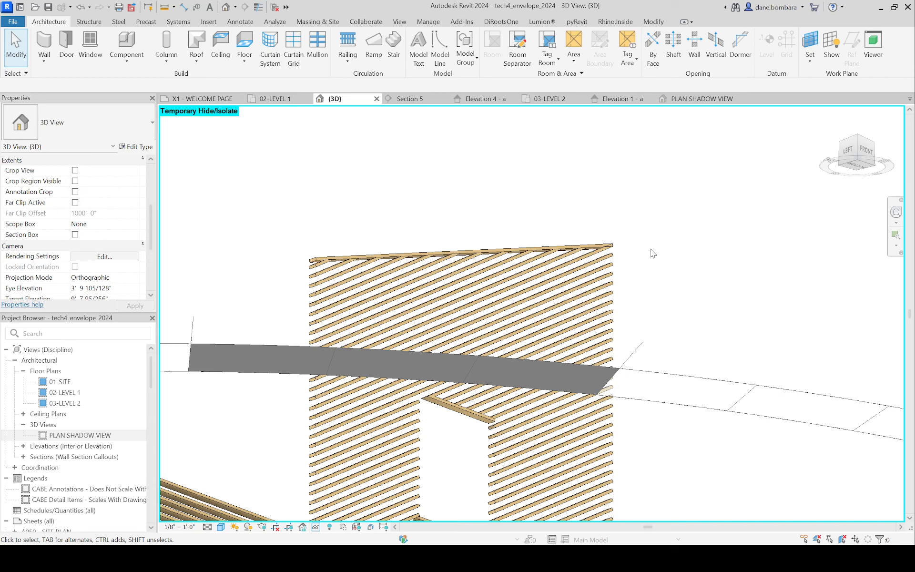
{"action": "scroll", "coordinate": [551, 400], "scroll_direction": "down", "scroll_amount": 1}
{"action": "middle_click_drag", "start_coordinate": [545, 355], "coordinate": [564, 247], "text": "shift"}
{"action": "scroll", "coordinate": [520, 375], "scroll_direction": "up", "scroll_amount": 2}
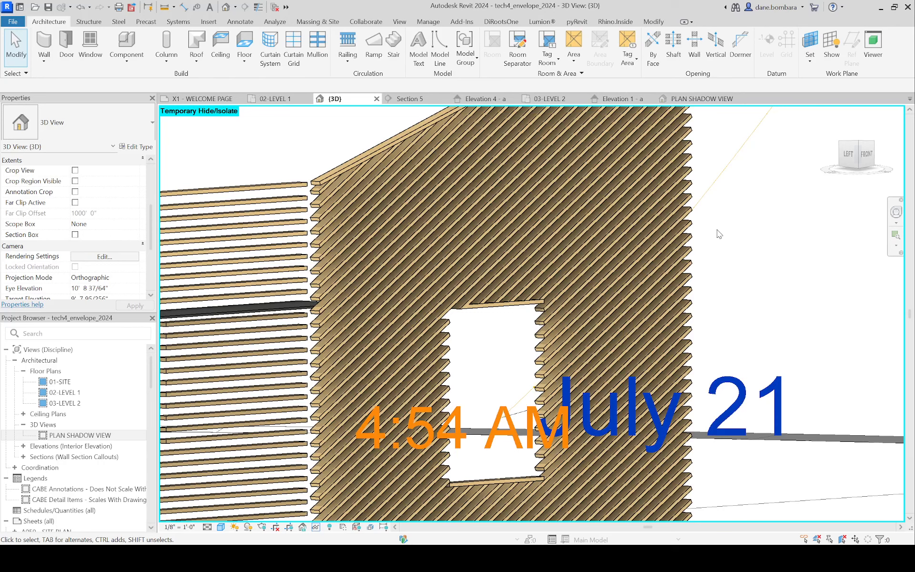
{"action": "left_click", "coordinate": [503, 312]}
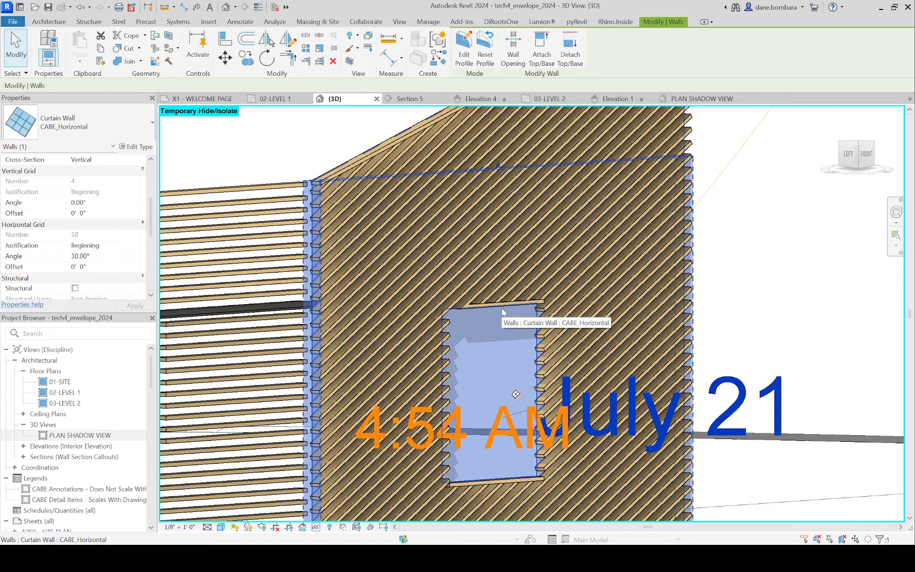
{"action": "key", "text": "Delete"}
{"action": "scroll", "coordinate": [509, 311], "scroll_direction": "up", "scroll_amount": 1}
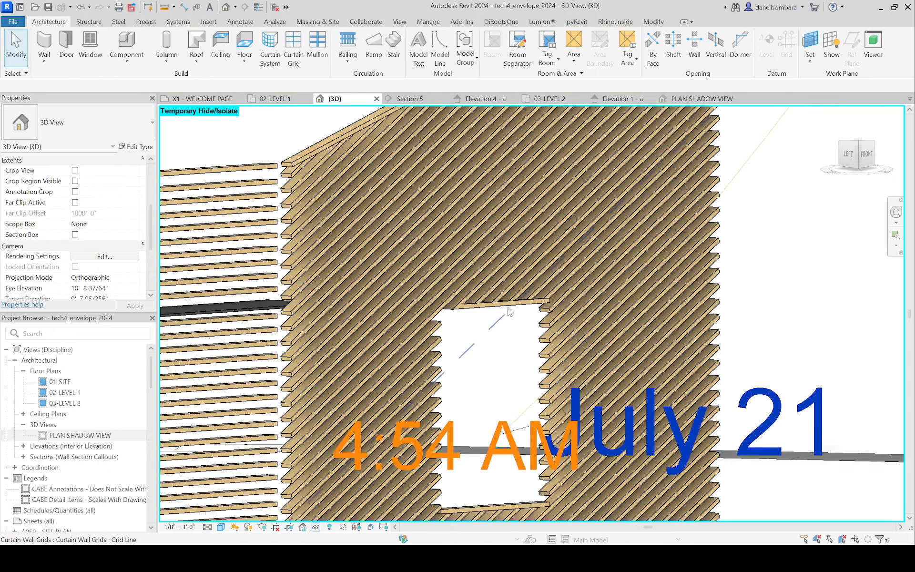
{"action": "scroll", "coordinate": [509, 311], "scroll_direction": "down", "scroll_amount": 5}
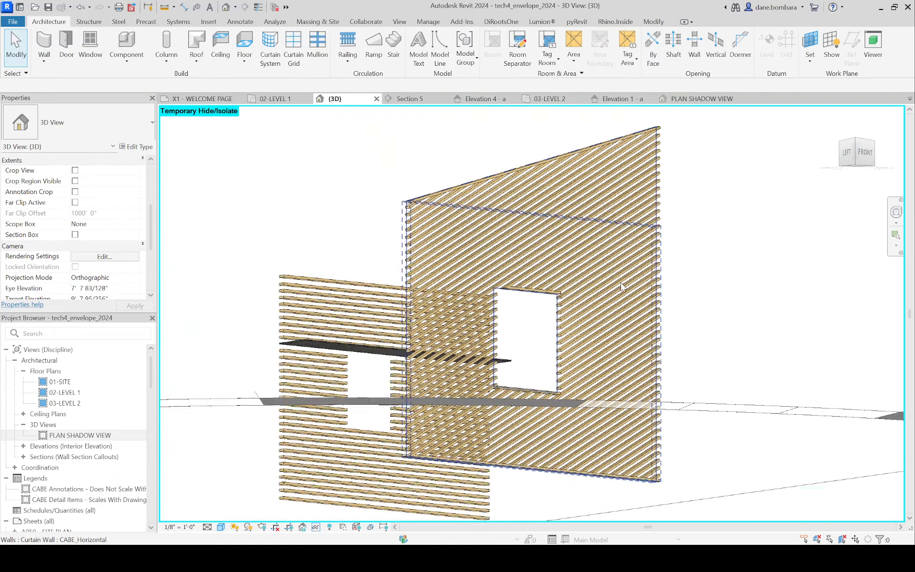
{"action": "middle_click_drag", "start_coordinate": [621, 286], "coordinate": [681, 186], "text": "shift"}
Step: Set the CABE_Horizontal type's horizontal grid spacing to 1' 0" and check the angled louvers from the front and at an angle
{"action": "left_click", "coordinate": [655, 180]}
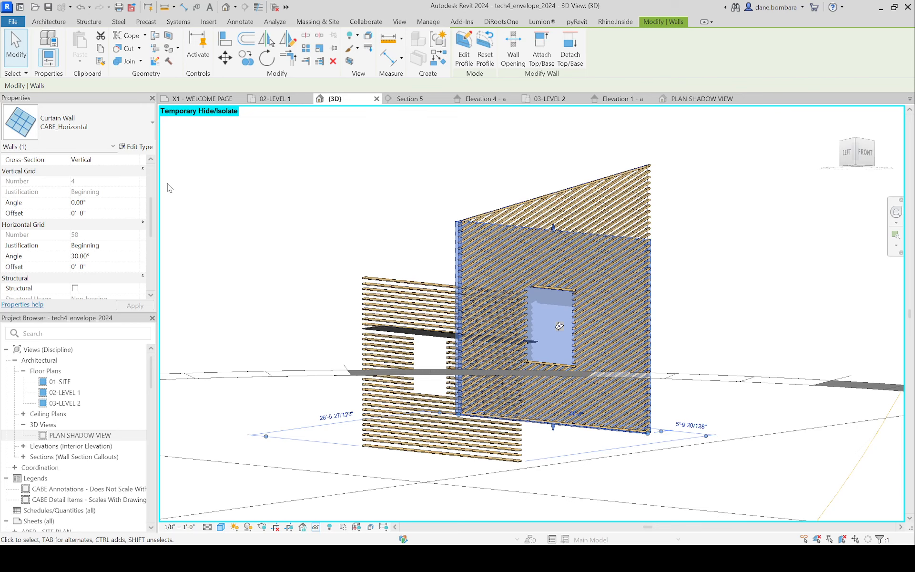
{"action": "left_click", "coordinate": [151, 148]}
{"action": "left_click", "coordinate": [258, 310]}
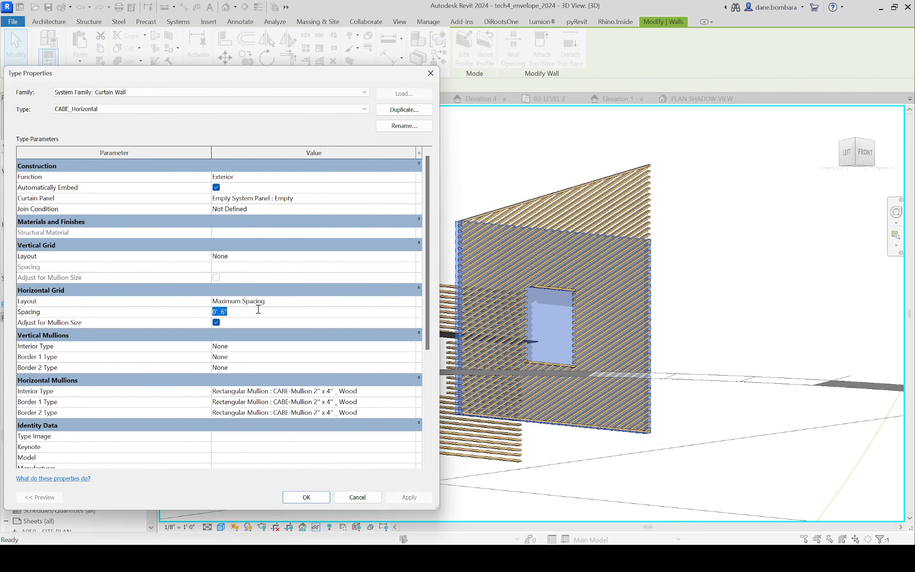
{"action": "type", "text": "1"}
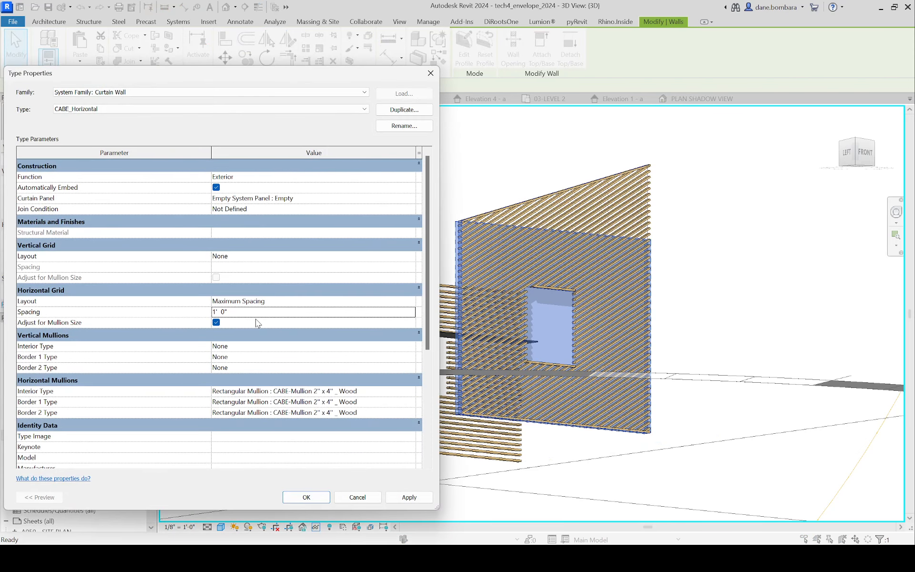
{"action": "left_click", "coordinate": [306, 497]}
{"action": "left_click", "coordinate": [727, 195]}
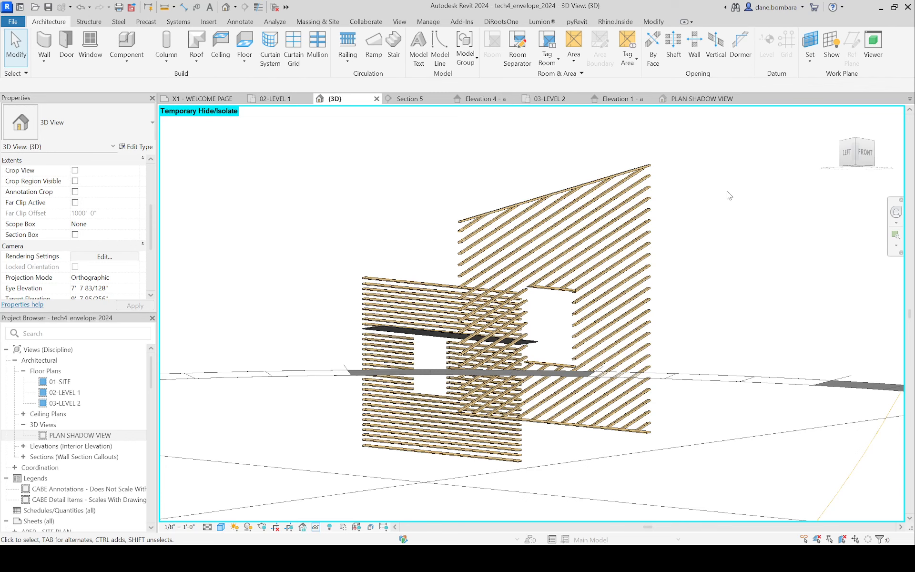
{"action": "middle_click_drag", "start_coordinate": [703, 319], "coordinate": [529, 197], "text": "shift"}
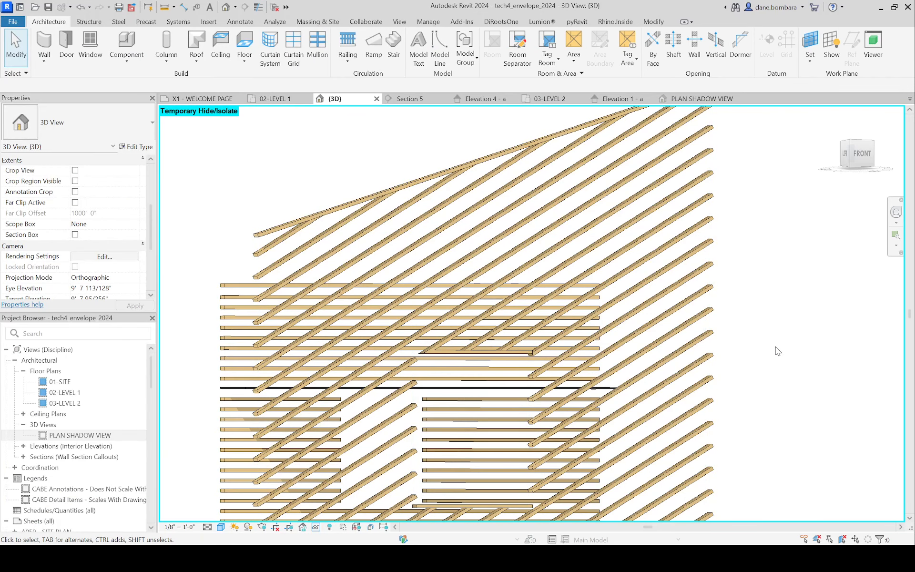
{"action": "left_click", "coordinate": [493, 429]}
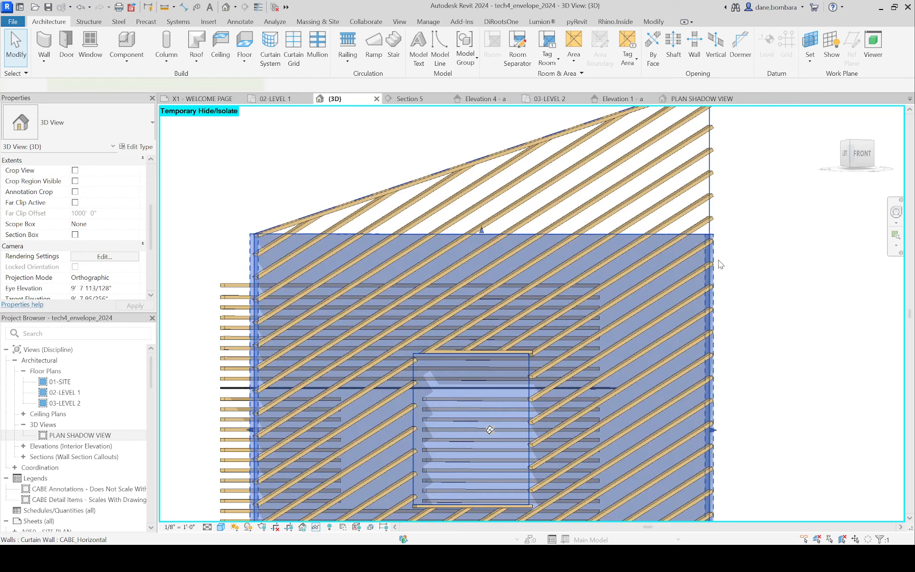
{"action": "middle_click_drag", "start_coordinate": [493, 429], "coordinate": [495, 430], "text": "shift"}
{"action": "middle_click_drag", "start_coordinate": [585, 322], "coordinate": [596, 315], "text": "shift"}
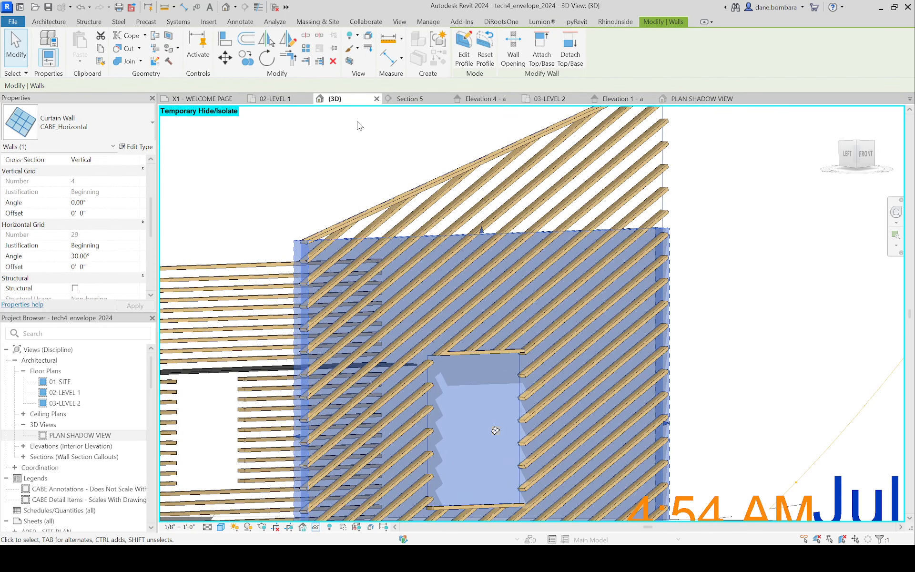
Step: Collapse all branches of the project tree, including views, sheets and families
{"action": "double_click", "coordinate": [20, 362]}
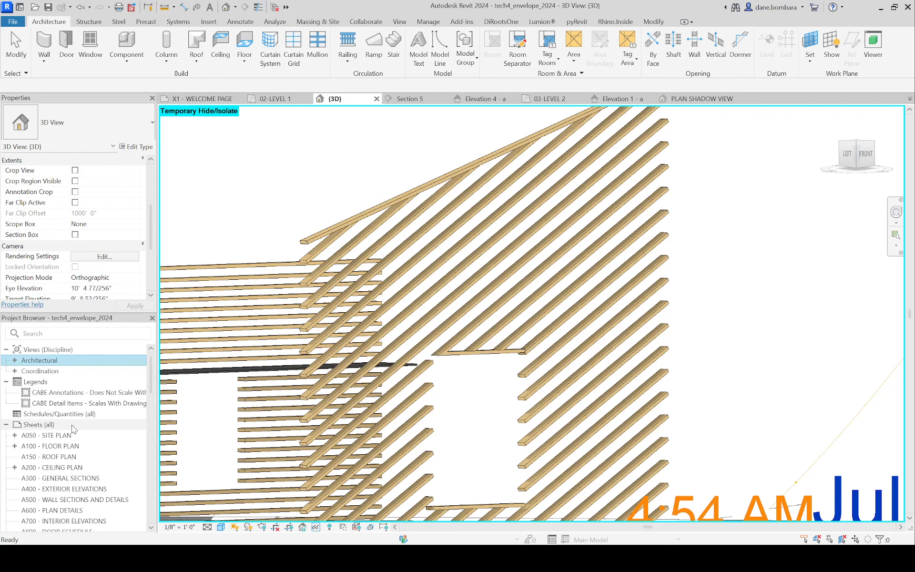
{"action": "scroll", "coordinate": [74, 419], "scroll_direction": "down", "scroll_amount": 2}
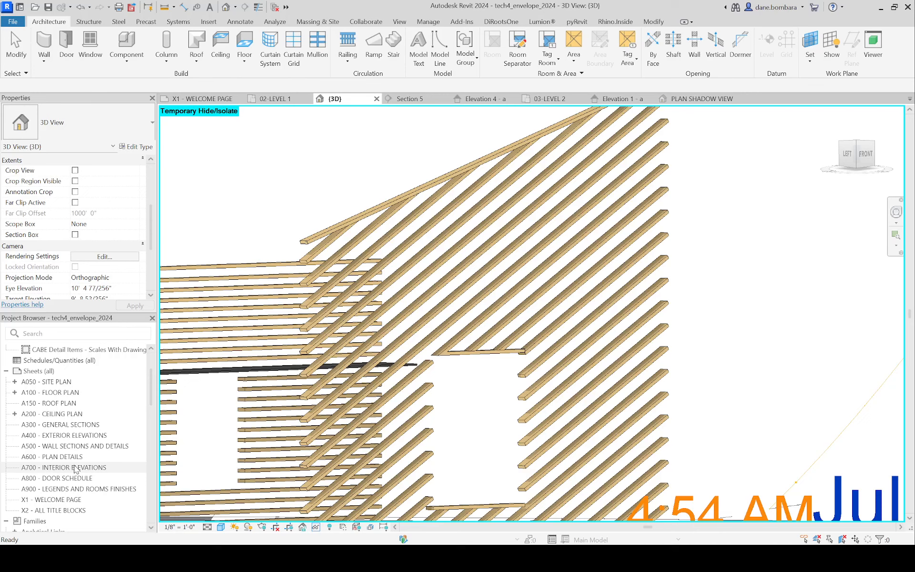
{"action": "scroll", "coordinate": [75, 469], "scroll_direction": "down", "scroll_amount": 6}
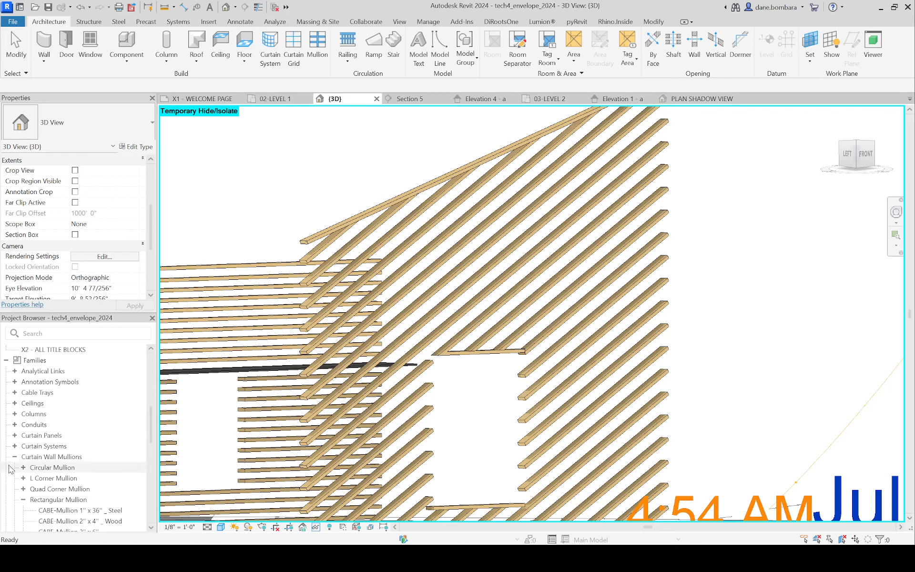
{"action": "double_click", "coordinate": [48, 457]}
{"action": "scroll", "coordinate": [48, 429], "scroll_direction": "up", "scroll_amount": 5}
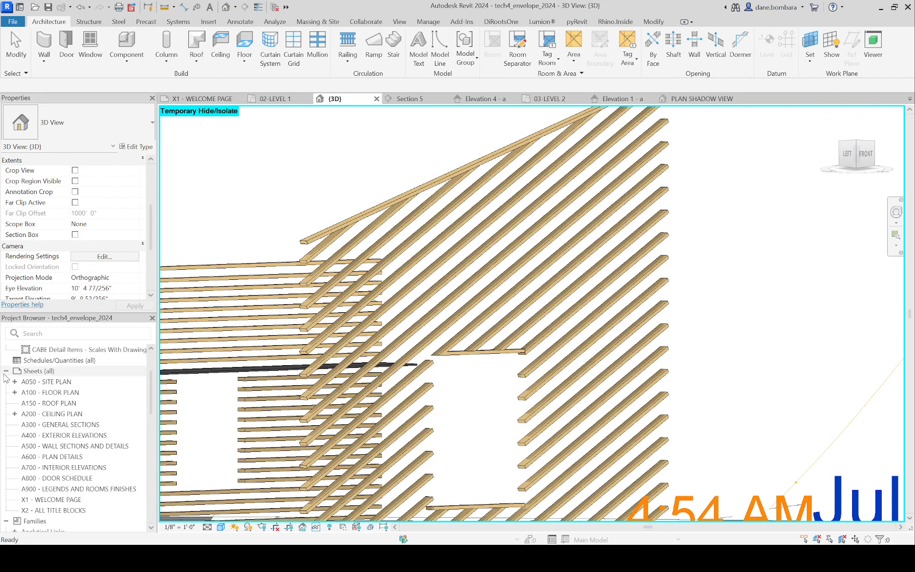
{"action": "right_click", "coordinate": [8, 372]}
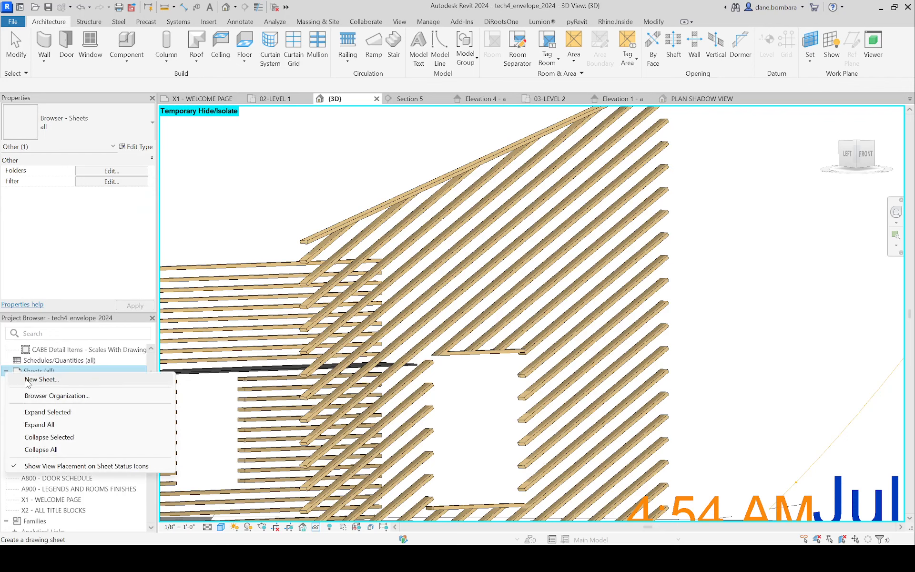
{"action": "left_click", "coordinate": [46, 450]}
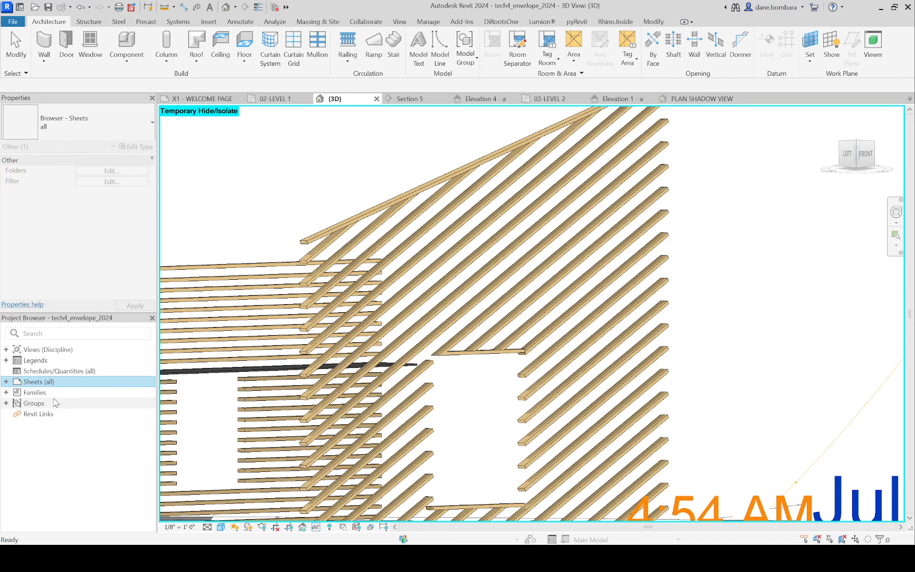
Step: Expand the Families branch down to the Rectangular Mullion types under Curtain Wall Mullions
{"action": "left_click", "coordinate": [6, 392]}
{"action": "scroll", "coordinate": [45, 422], "scroll_direction": "down", "scroll_amount": 2}
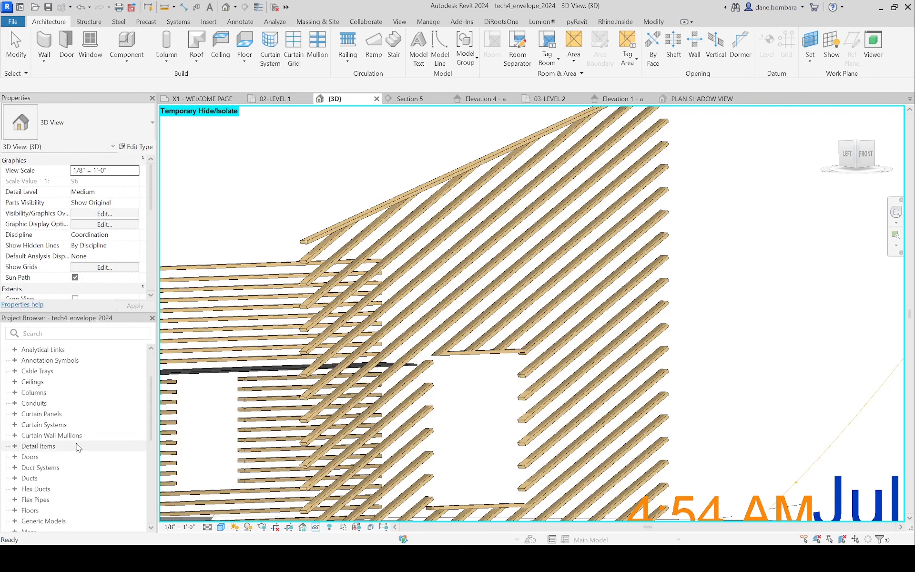
{"action": "left_click", "coordinate": [28, 437]}
{"action": "left_click", "coordinate": [14, 435]}
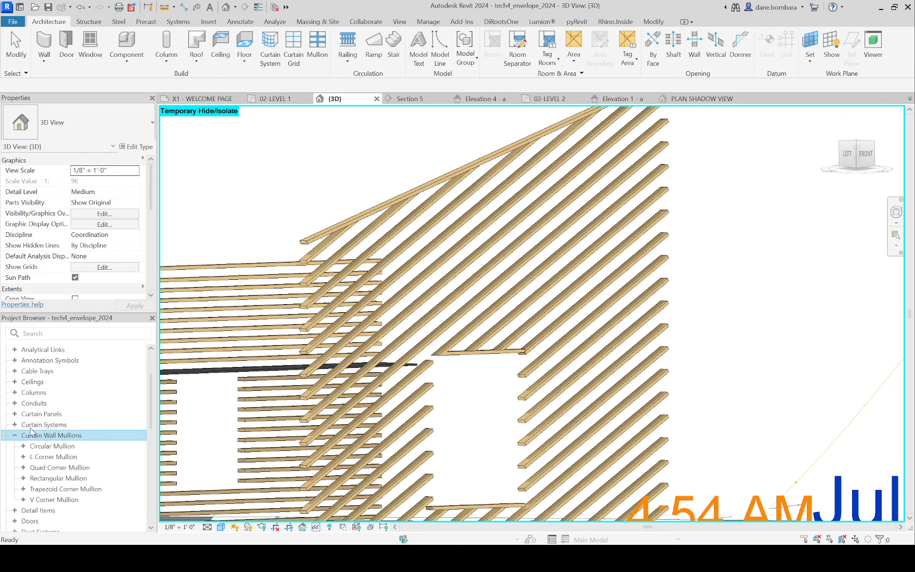
{"action": "left_click", "coordinate": [24, 478]}
{"action": "scroll", "coordinate": [89, 479], "scroll_direction": "down", "scroll_amount": 2}
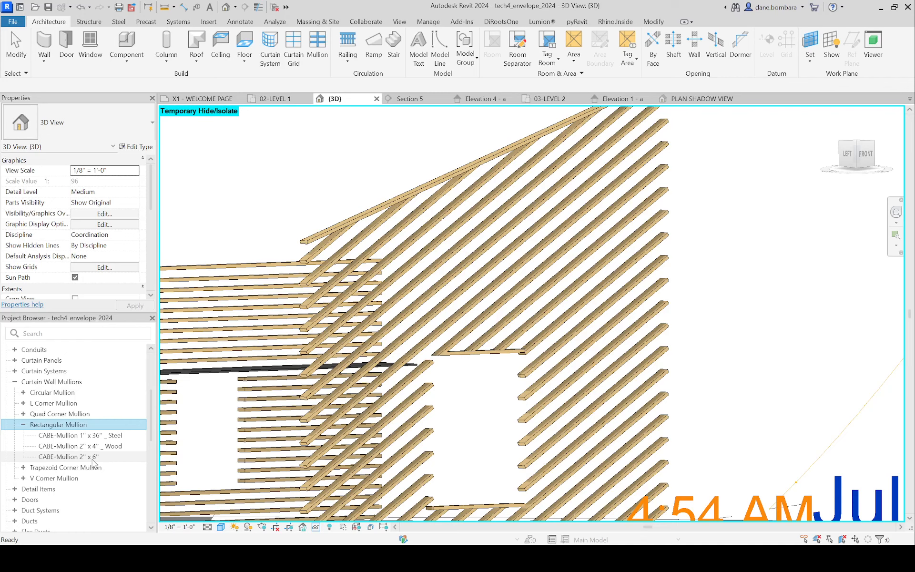
Step: Duplicate the CABE-Mullion 2" x 6" rectangular mullion type and name the copy CABE-Mullion 2" x 12" - Wood
{"action": "left_click", "coordinate": [76, 456]}
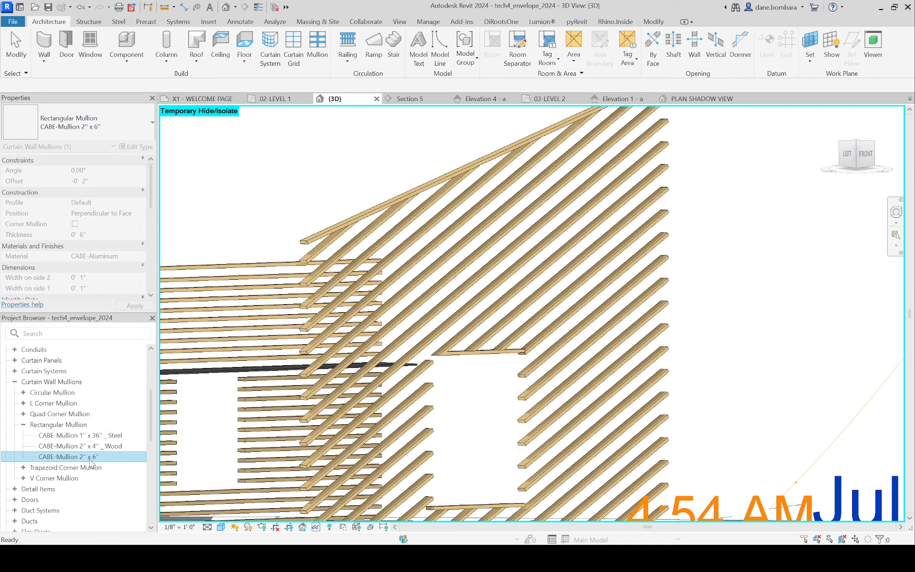
{"action": "right_click", "coordinate": [91, 461]}
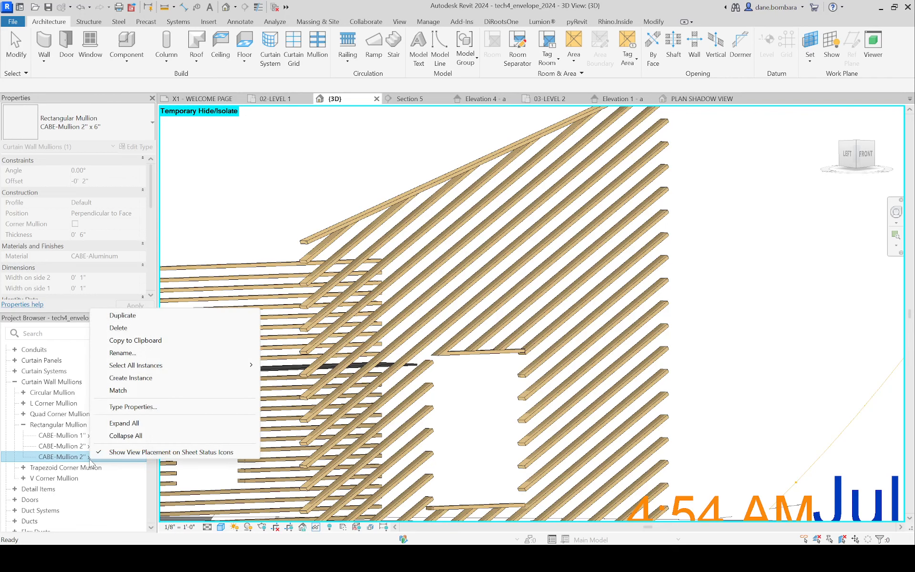
{"action": "left_click", "coordinate": [128, 315]}
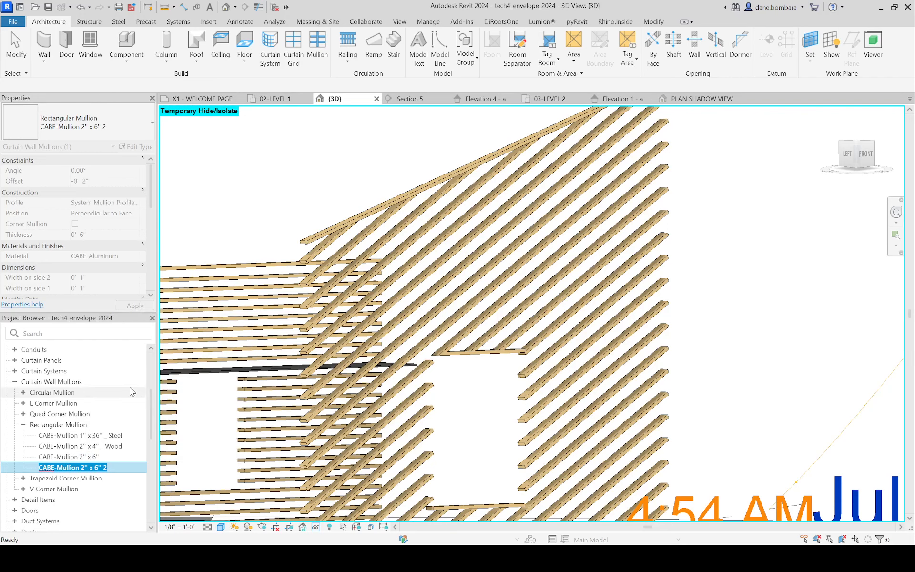
{"action": "key", "text": "End"}
{"action": "key", "text": "BackSpace"}
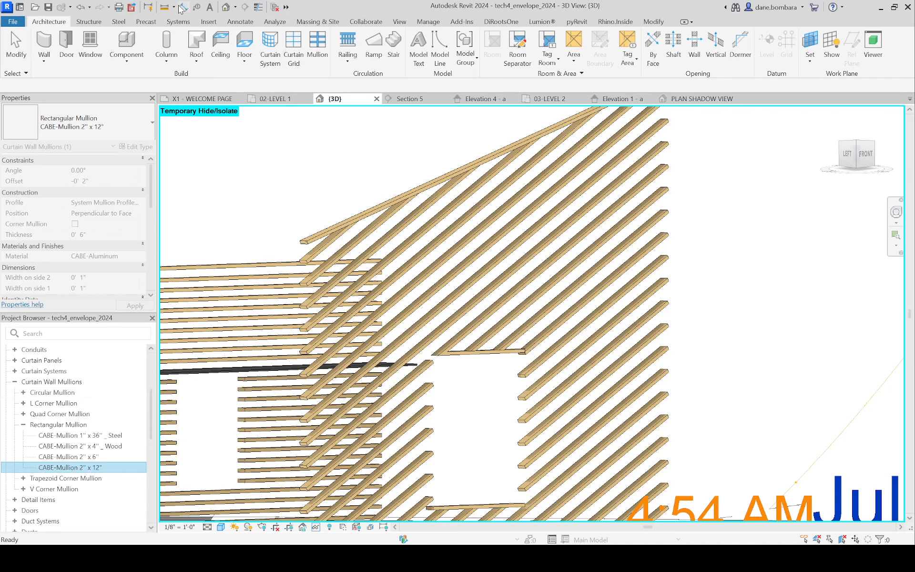
{"action": "left_click", "coordinate": [100, 466]}
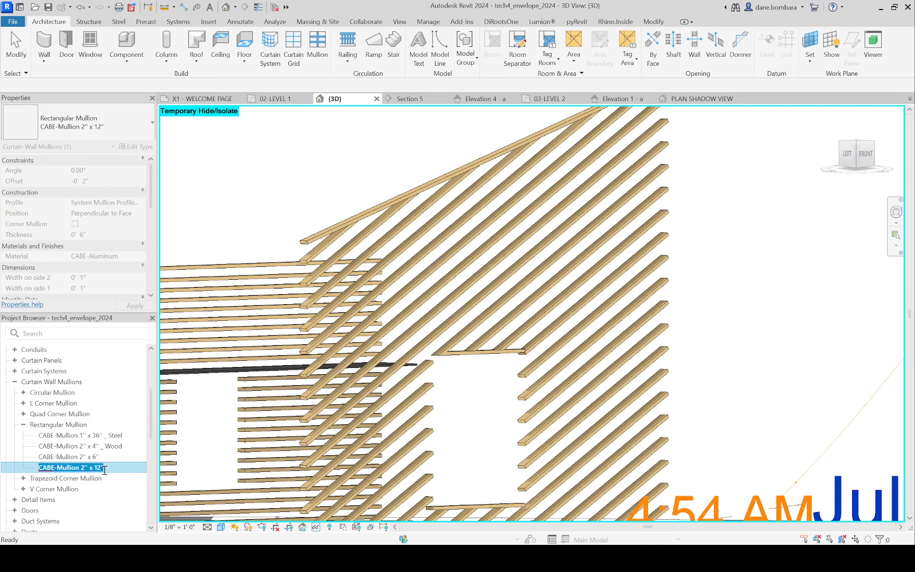
{"action": "left_click", "coordinate": [105, 468]}
{"action": "type", "text": "- Wood"}
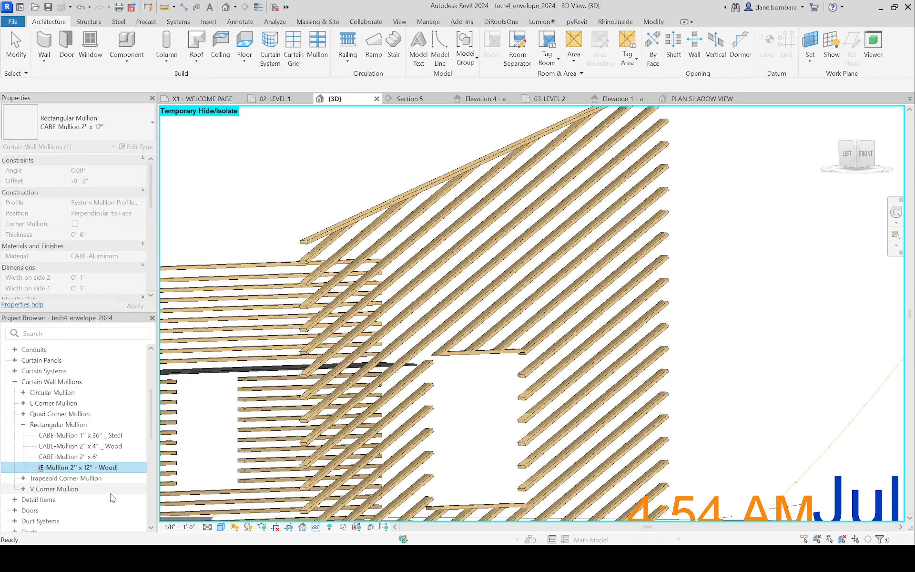
{"action": "key", "text": "Return"}
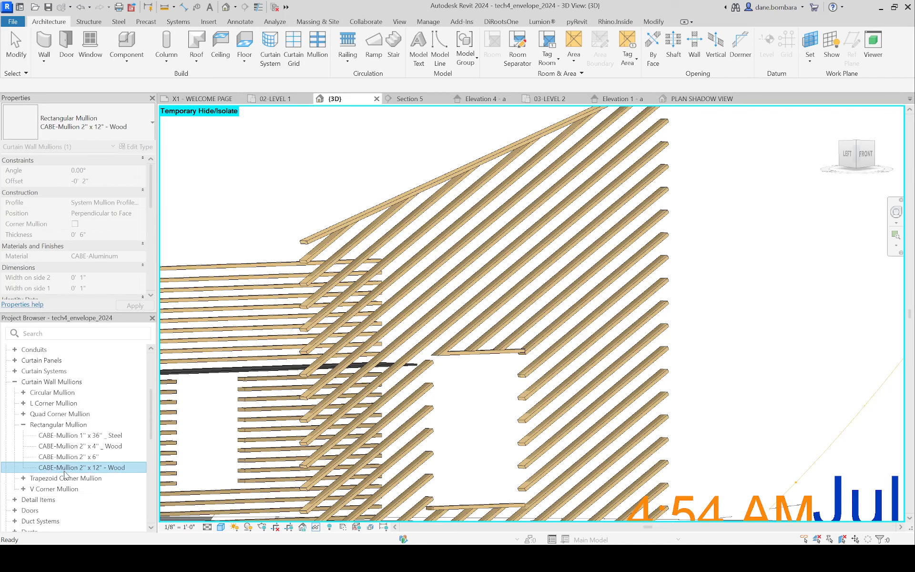
Step: Set the CABE-Mullion 2" x 12" - Wood type's thickness to 1' 0" and its material to Softwood, Lumber
{"action": "double_click", "coordinate": [94, 470]}
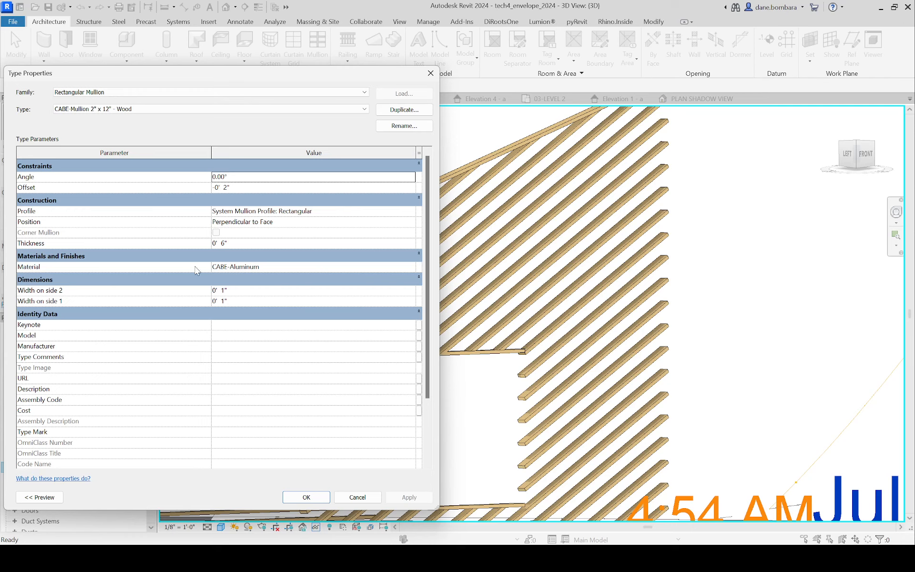
{"action": "left_click", "coordinate": [251, 244]}
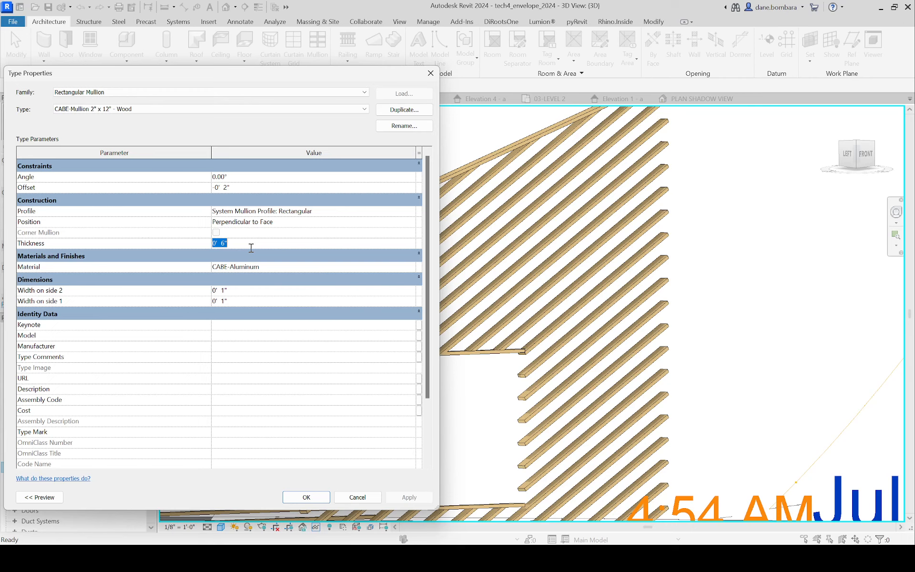
{"action": "type", "text": "1"}
{"action": "left_click", "coordinate": [261, 266]}
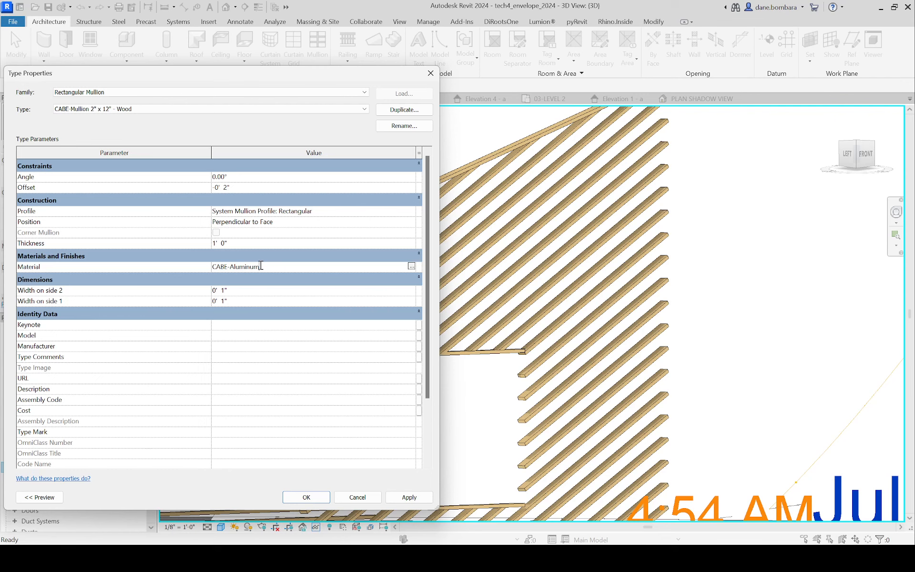
{"action": "left_click", "coordinate": [411, 266]}
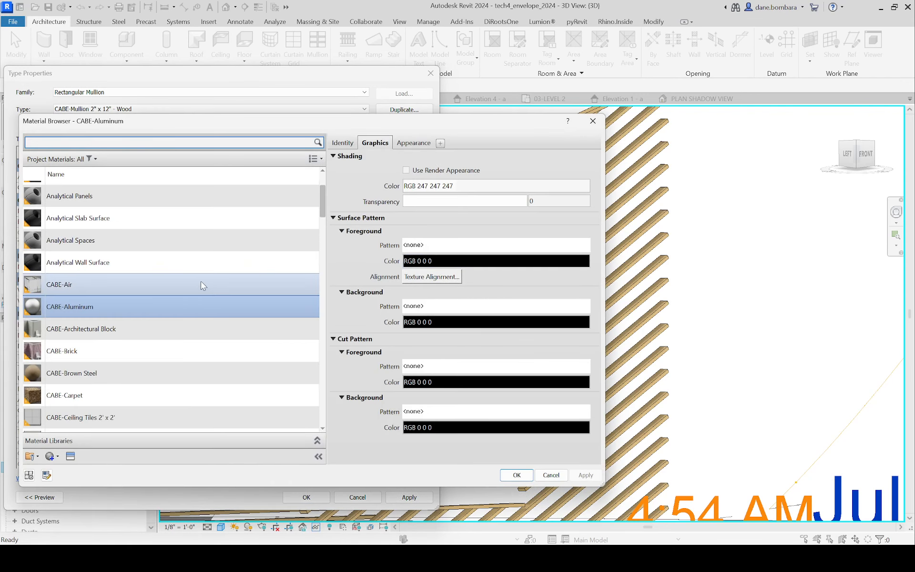
{"action": "scroll", "coordinate": [201, 282], "scroll_direction": "up", "scroll_amount": 1}
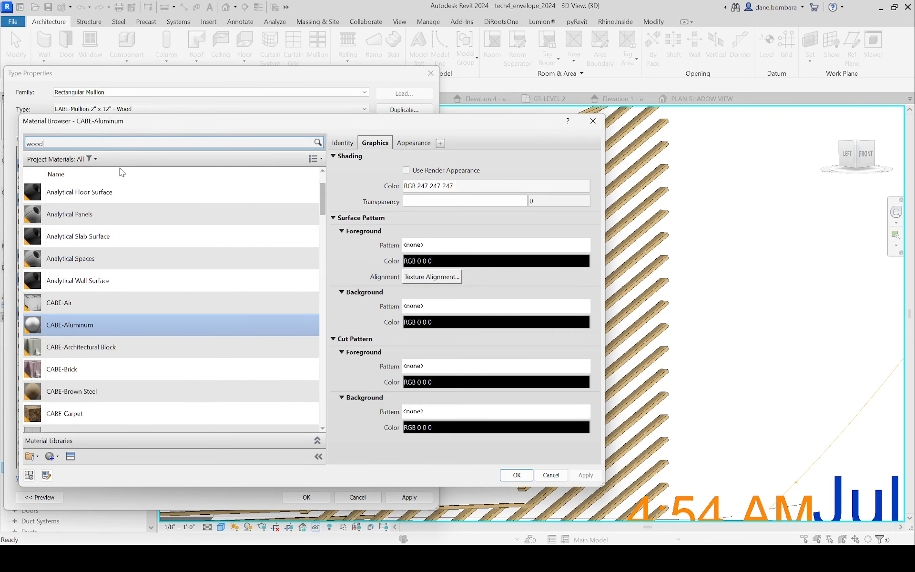
{"action": "type", "text": "wood"}
{"action": "left_click", "coordinate": [95, 318]}
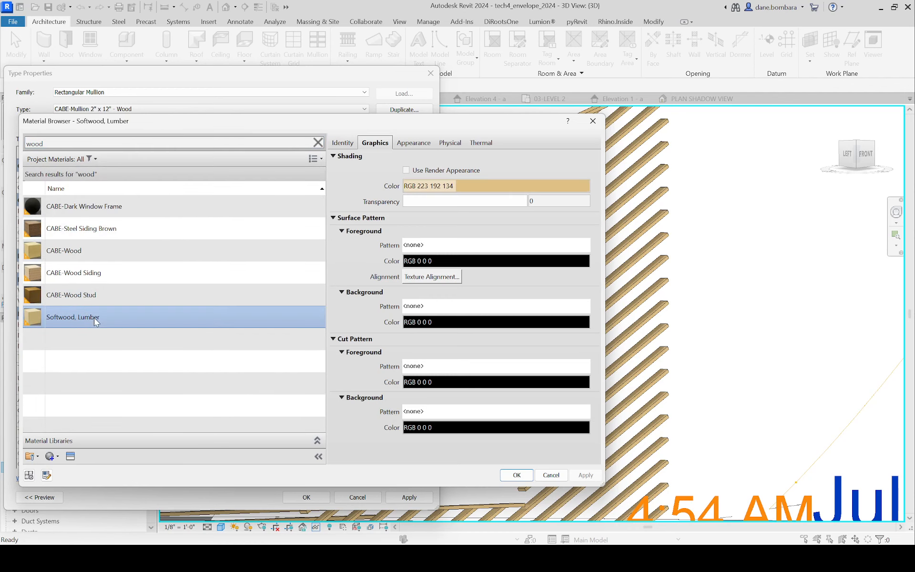
{"action": "left_click", "coordinate": [515, 475]}
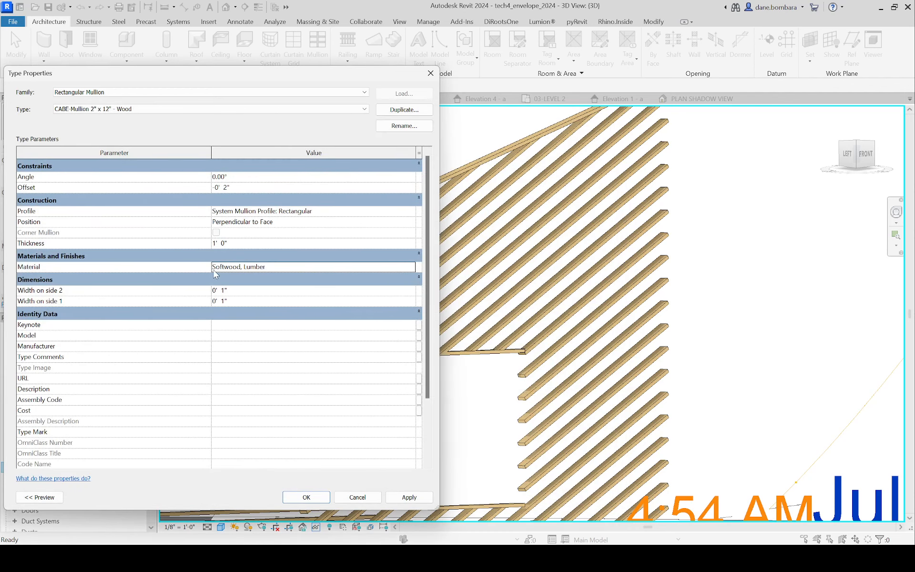
{"action": "left_click", "coordinate": [307, 497]}
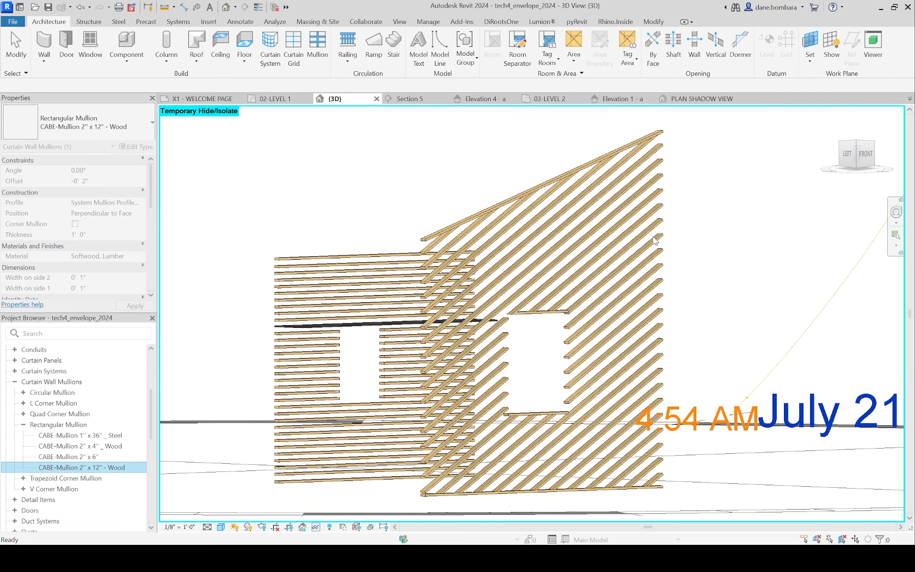
Step: Set the sloped wall's CABE_Horizontal type to use CABE-Mullion 2" x 12" - Wood for its interior horizontal mullions
{"action": "left_click", "coordinate": [675, 174]}
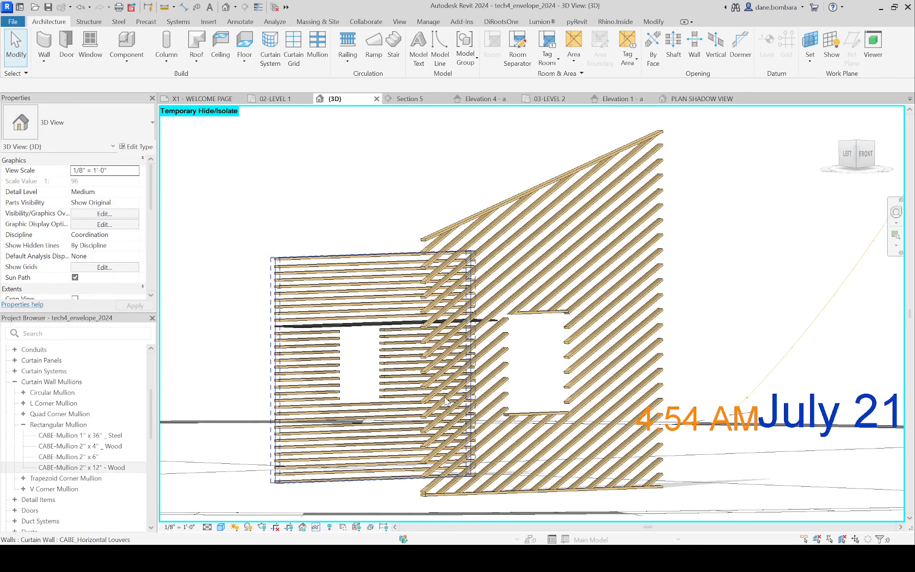
{"action": "left_click", "coordinate": [666, 170]}
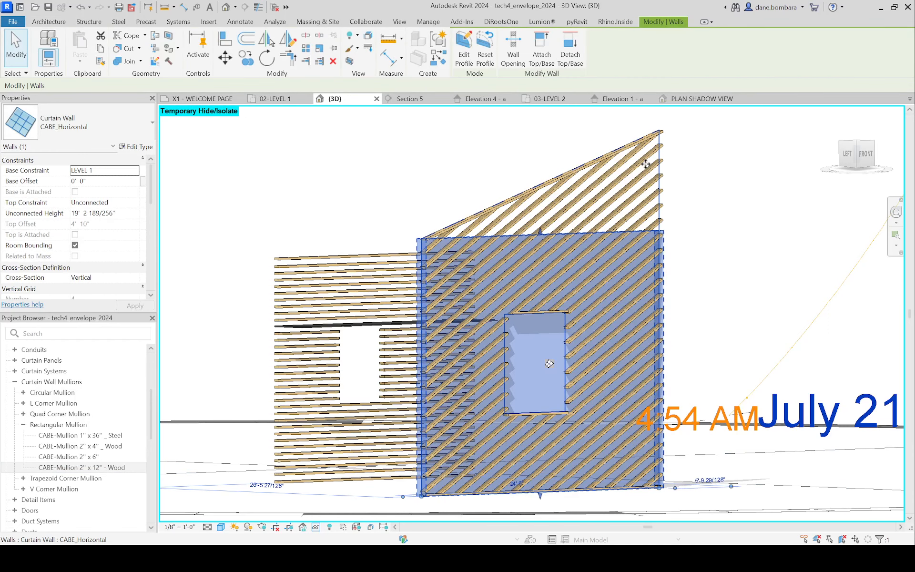
{"action": "left_click", "coordinate": [137, 147]}
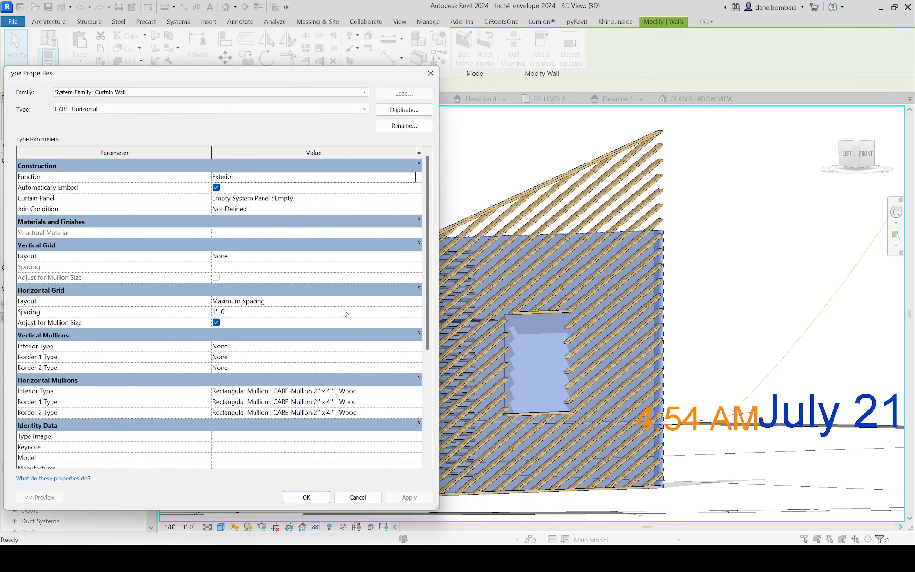
{"action": "left_click", "coordinate": [377, 390]}
{"action": "left_click", "coordinate": [409, 391]}
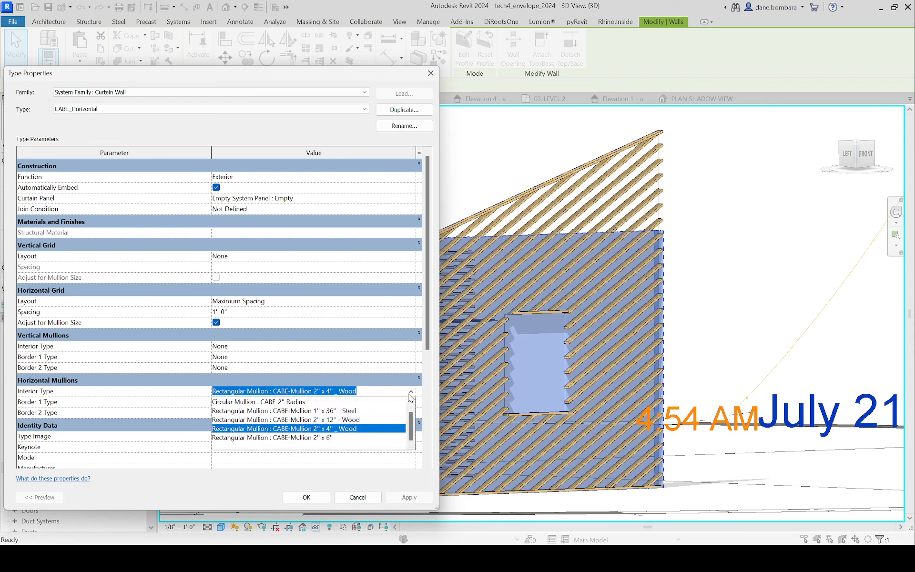
{"action": "left_click", "coordinate": [328, 420]}
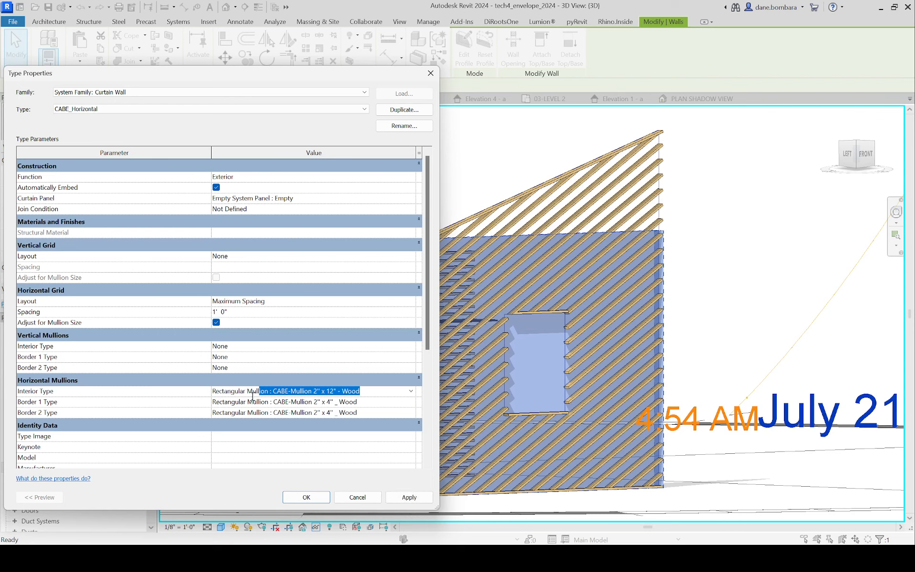
Step: Set both horizontal border mullions of the CABE_Horizontal type to CABE-Mullion 2" x 12" - Wood and apply the type changes
{"action": "left_click", "coordinate": [380, 404]}
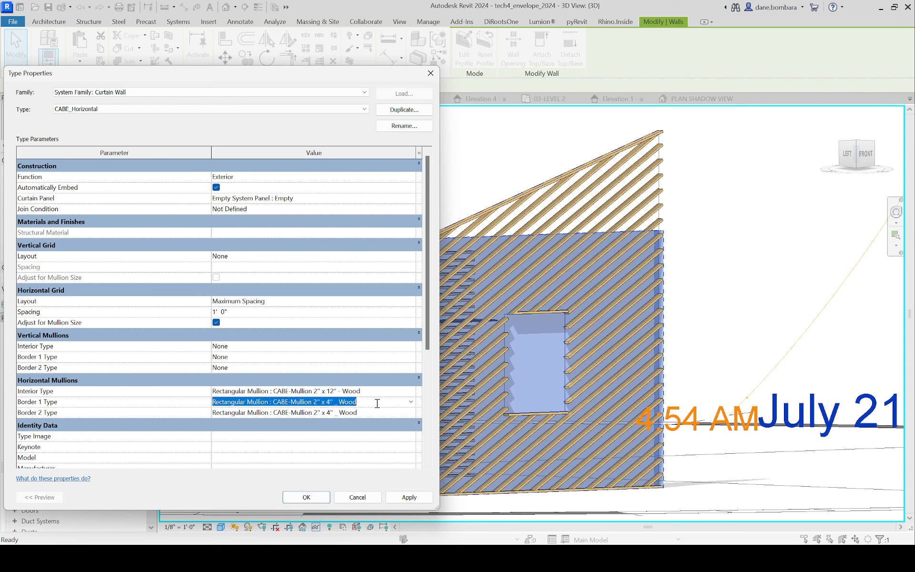
{"action": "left_click", "coordinate": [411, 402]}
{"action": "left_click", "coordinate": [324, 416]}
{"action": "left_click", "coordinate": [359, 411]}
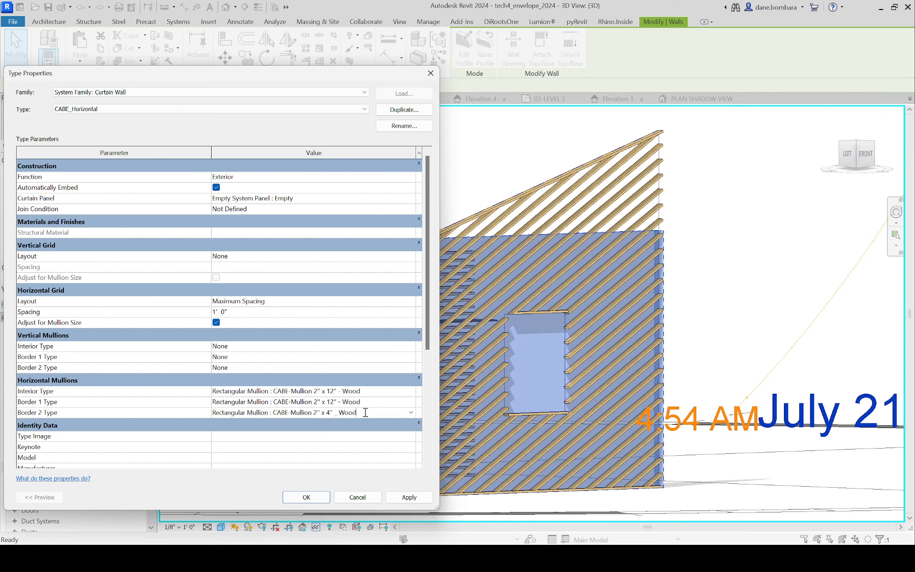
{"action": "left_click_drag", "start_coordinate": [365, 412], "coordinate": [150, 413]}
{"action": "type", "text": "Rectangular Mullion : CABE-Mullion 2\" x 12\" - Wood"}
{"action": "left_click", "coordinate": [280, 361]}
{"action": "left_click", "coordinate": [306, 497]}
Step: Examine the 12" deep angled louvers from several angles and look closely at the dark projecting mullion on the horizontal louver screen
{"action": "left_click", "coordinate": [714, 246]}
{"action": "middle_click_drag", "start_coordinate": [713, 245], "coordinate": [661, 208], "text": "shift"}
{"action": "scroll", "coordinate": [698, 215], "scroll_direction": "up", "scroll_amount": 5}
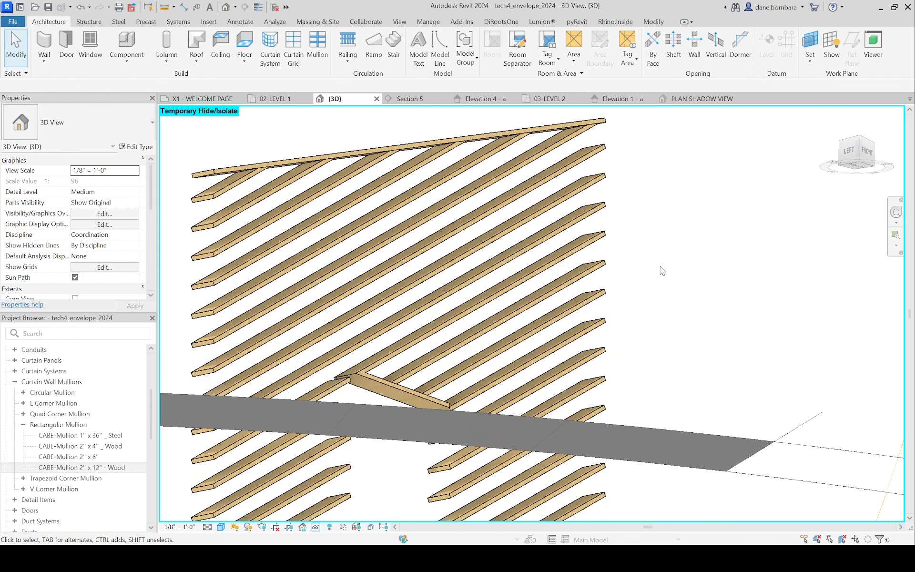
{"action": "scroll", "coordinate": [273, 384], "scroll_direction": "down", "scroll_amount": 9}
{"action": "scroll", "coordinate": [135, 367], "scroll_direction": "down", "scroll_amount": 3}
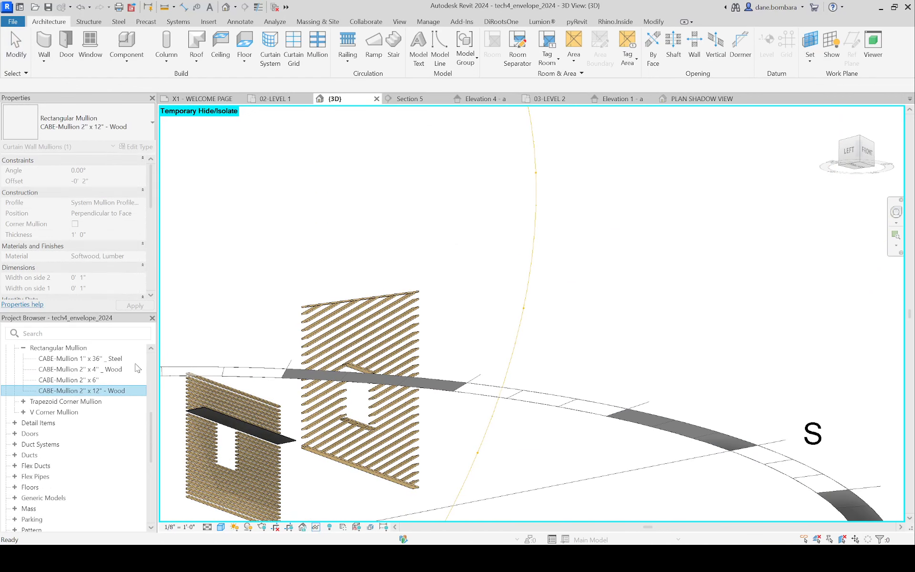
{"action": "scroll", "coordinate": [354, 219], "scroll_direction": "down", "scroll_amount": 2}
{"action": "left_click", "coordinate": [371, 224]}
{"action": "middle_click_drag", "start_coordinate": [369, 224], "coordinate": [374, 265], "text": "shift"}
{"action": "scroll", "coordinate": [374, 265], "scroll_direction": "up", "scroll_amount": 3}
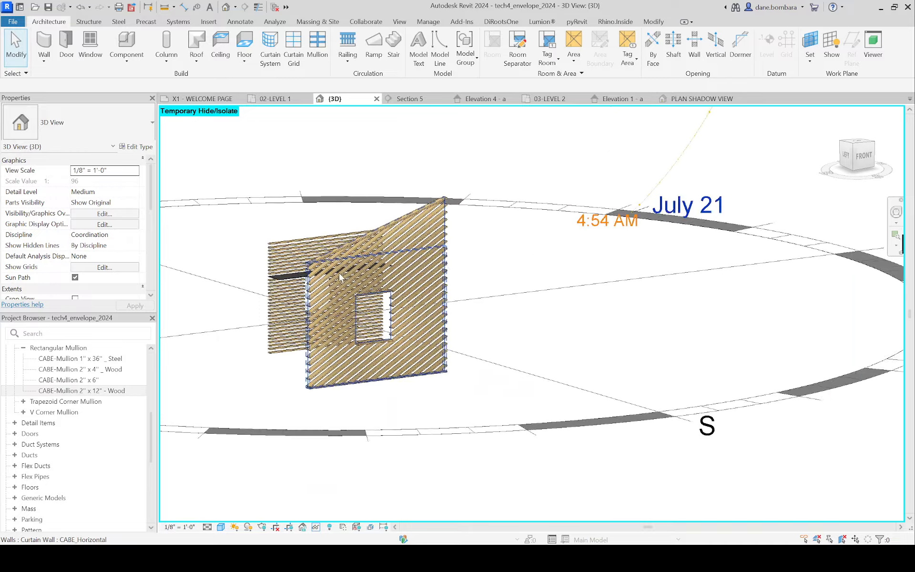
{"action": "middle_click_drag", "start_coordinate": [371, 223], "coordinate": [396, 279], "text": "shift"}
{"action": "scroll", "coordinate": [397, 280], "scroll_direction": "up", "scroll_amount": 5}
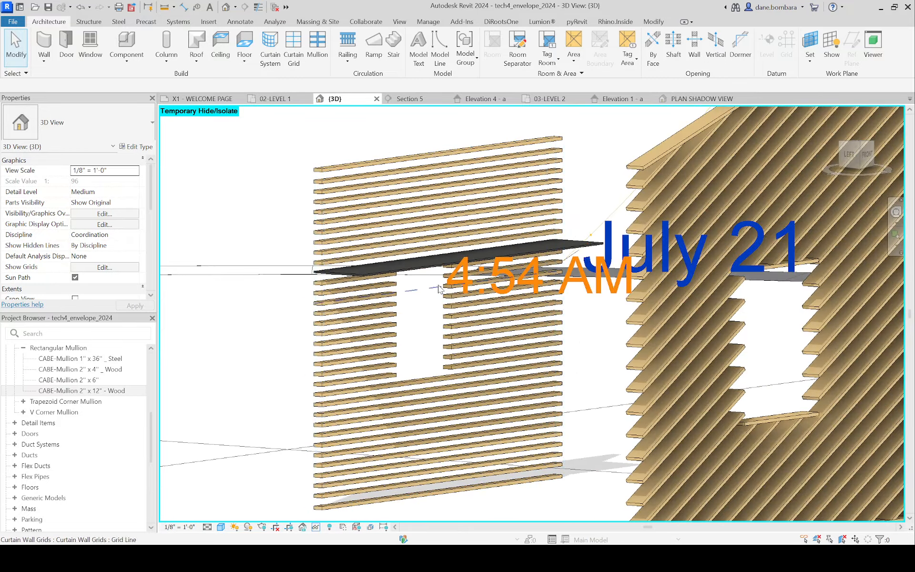
{"action": "scroll", "coordinate": [343, 278], "scroll_direction": "up", "scroll_amount": 4}
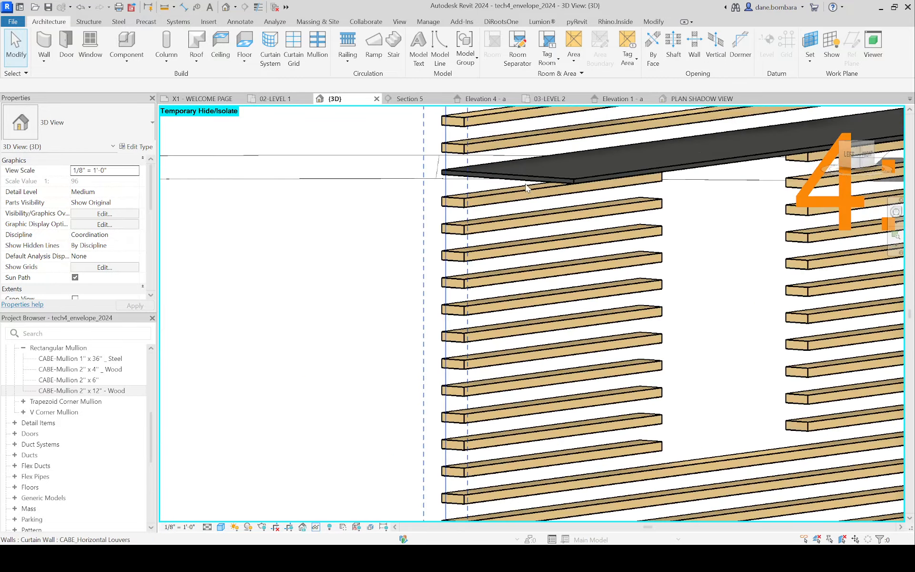
Step: Examine the horizontal louver screen with its projecting dark mullion, alongside the angled louver screen, from several distances
{"action": "left_click", "coordinate": [525, 180]}
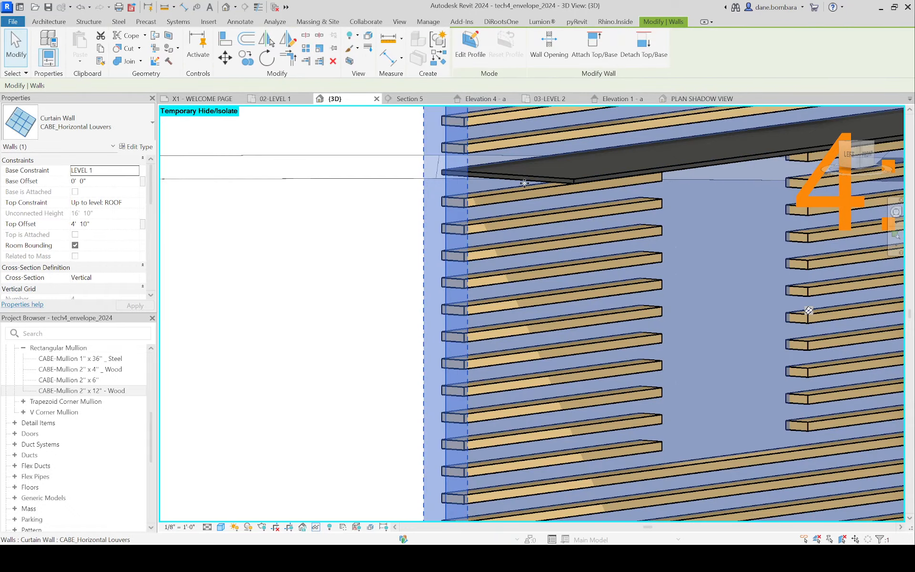
{"action": "scroll", "coordinate": [633, 214], "scroll_direction": "down", "scroll_amount": 4}
{"action": "middle_click_drag", "start_coordinate": [658, 257], "coordinate": [244, 268]}
{"action": "scroll", "coordinate": [552, 262], "scroll_direction": "up", "scroll_amount": 2}
{"action": "middle_click_drag", "start_coordinate": [527, 272], "coordinate": [420, 316]}
{"action": "scroll", "coordinate": [429, 312], "scroll_direction": "down", "scroll_amount": 4}
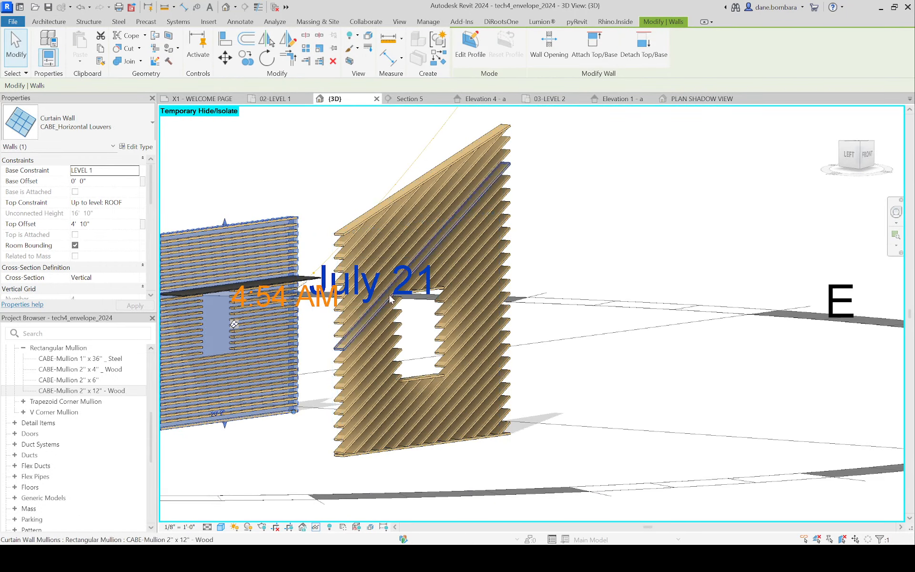
{"action": "left_click", "coordinate": [304, 174]}
{"action": "middle_click_drag", "start_coordinate": [312, 277], "coordinate": [458, 205]}
{"action": "scroll", "coordinate": [457, 204], "scroll_direction": "down", "scroll_amount": 3}
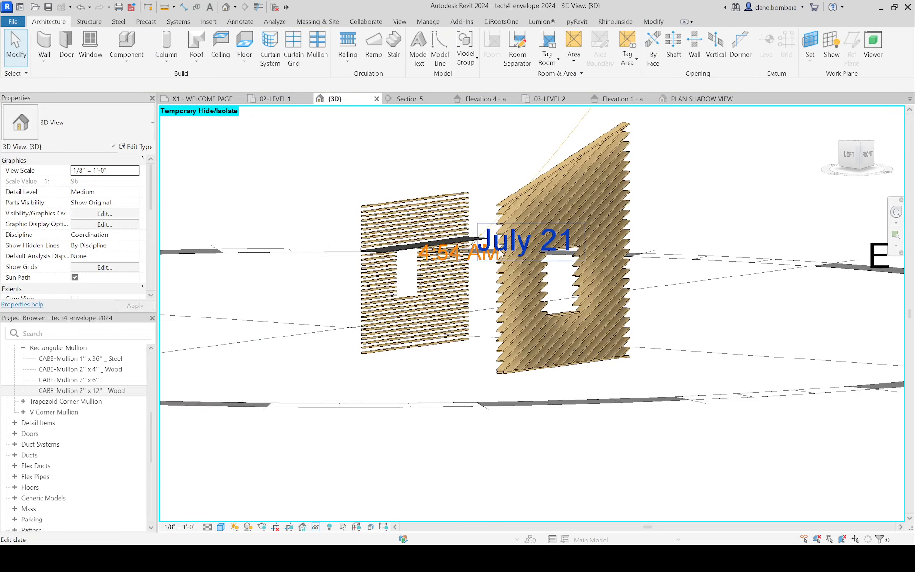
{"action": "scroll", "coordinate": [456, 195], "scroll_direction": "up", "scroll_amount": 3}
{"action": "left_click", "coordinate": [455, 196]}
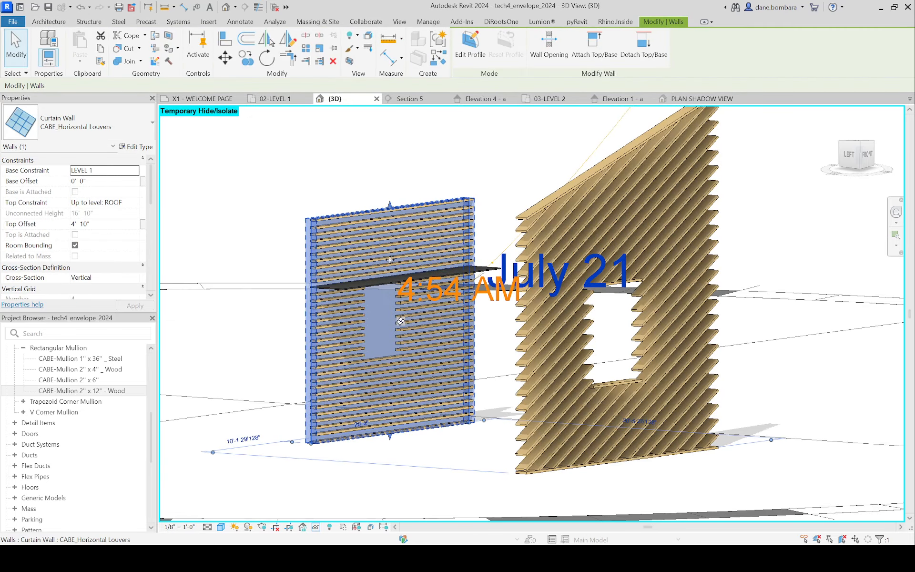
Step: Try to delete the end segment of the projecting steel mullion above the opening of the horizontal louver screen
{"action": "scroll", "coordinate": [391, 258], "scroll_direction": "up", "scroll_amount": 2}
{"action": "scroll", "coordinate": [360, 305], "scroll_direction": "up", "scroll_amount": 2}
{"action": "key", "text": "Escape"}
{"action": "left_click", "coordinate": [357, 299]}
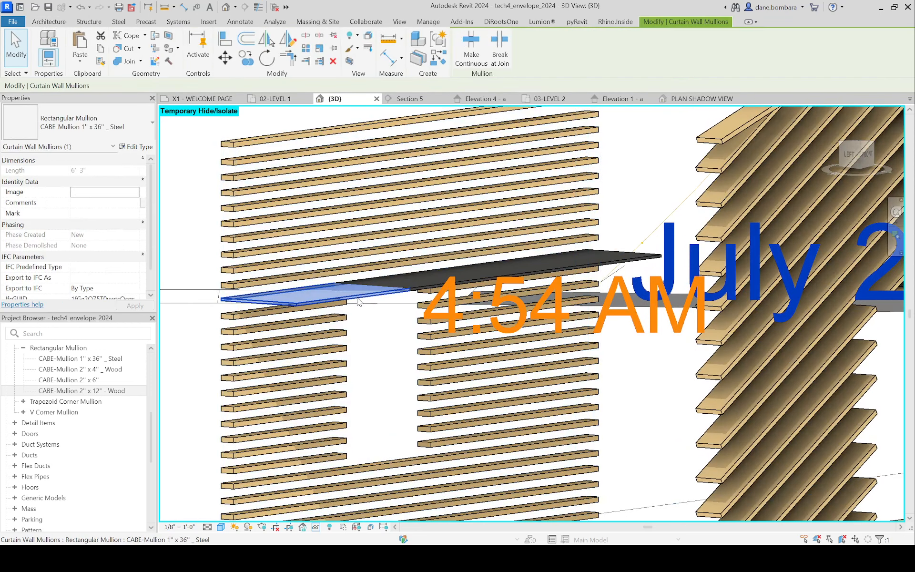
{"action": "key", "text": "Delete"}
{"action": "left_click", "coordinate": [397, 295]}
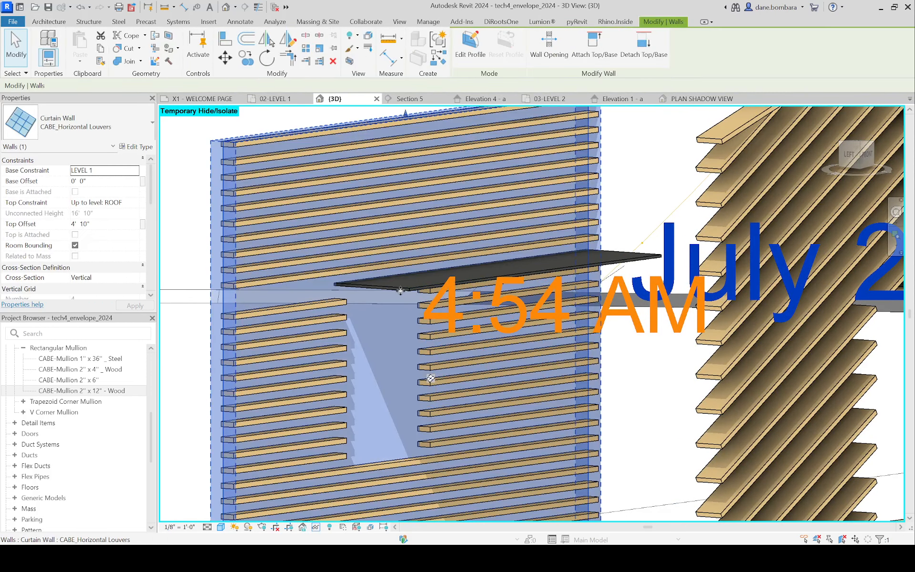
{"action": "key", "text": "Delete"}
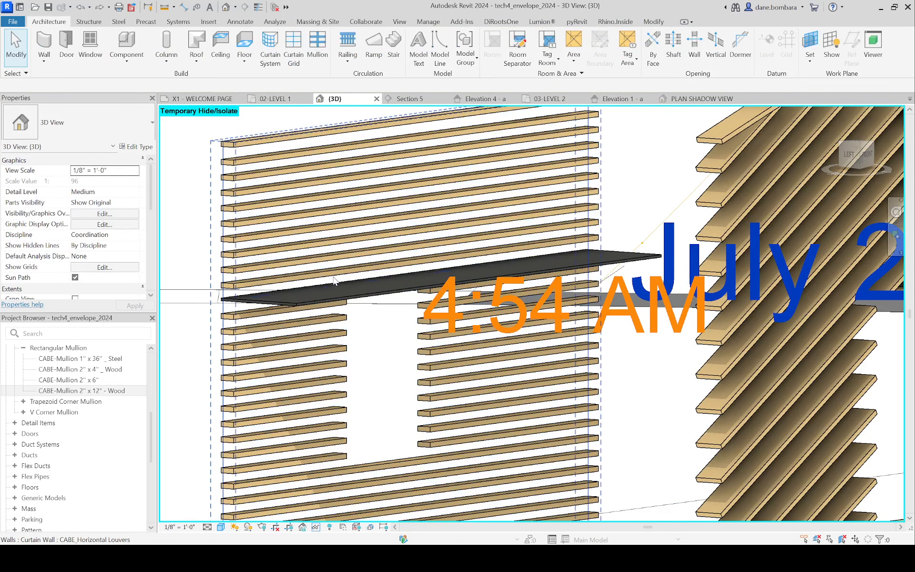
Step: Open the identity information of the material assigned to the CABE-Mullion 1" x 36" _ Steel type
{"action": "double_click", "coordinate": [79, 362]}
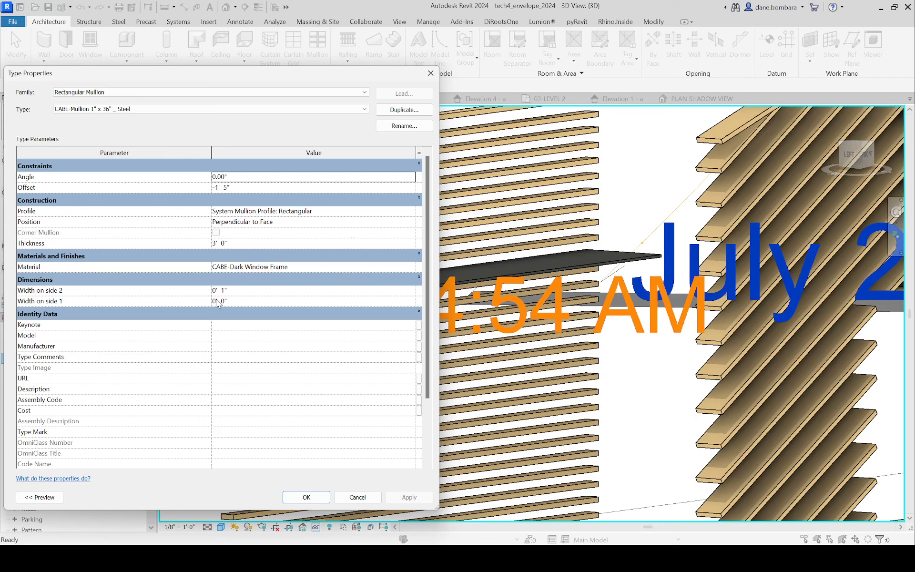
{"action": "left_click", "coordinate": [232, 291]}
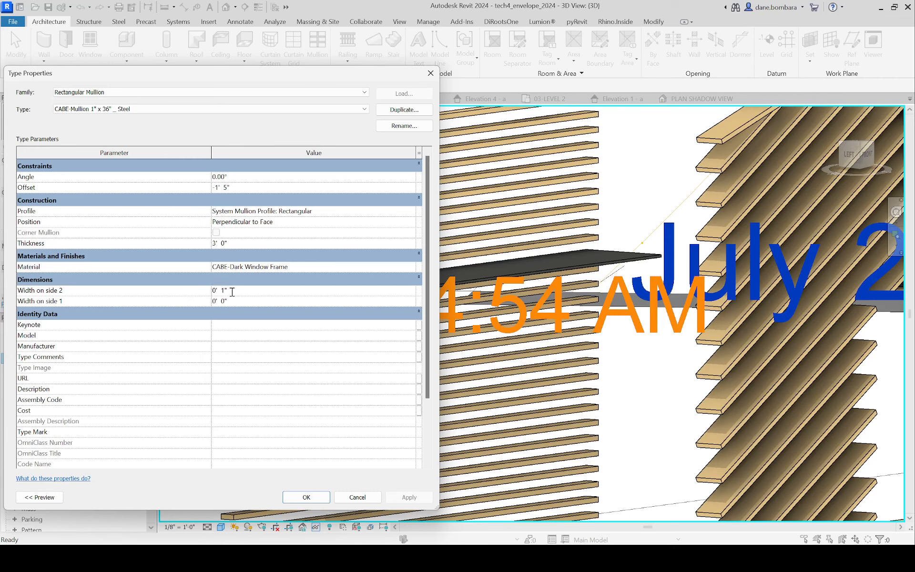
{"action": "left_click", "coordinate": [233, 303]}
{"action": "left_click", "coordinate": [295, 268]}
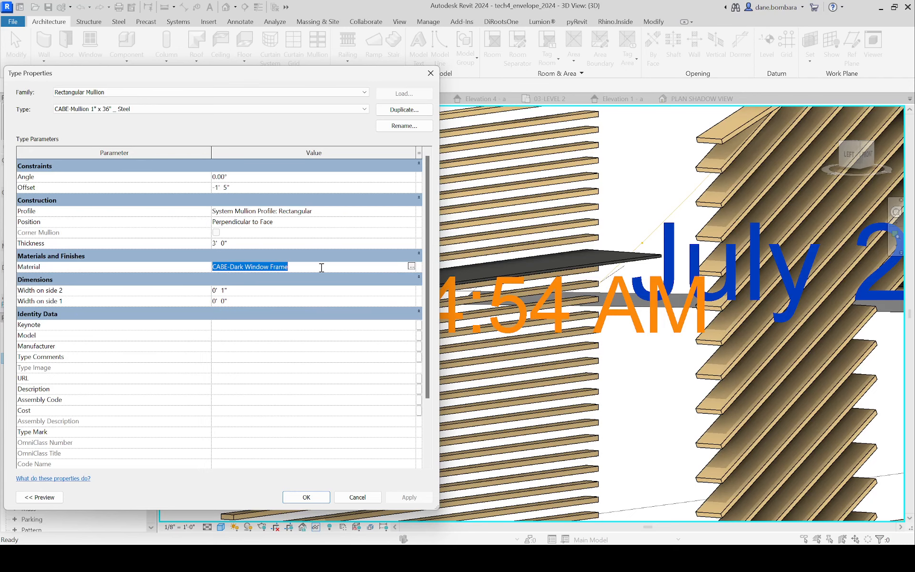
{"action": "left_click", "coordinate": [410, 267]}
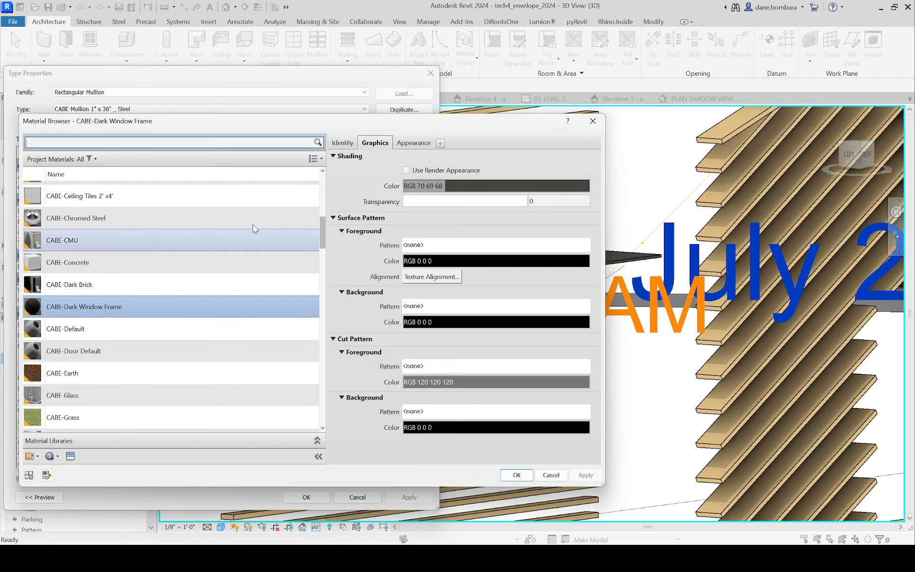
{"action": "left_click", "coordinate": [347, 143]}
Step: Try to rename the CABE-Dark Window Frame material to CABE-Steel
{"action": "left_click_drag", "start_coordinate": [482, 158], "coordinate": [426, 158]}
{"action": "key", "text": "BackSpace"}
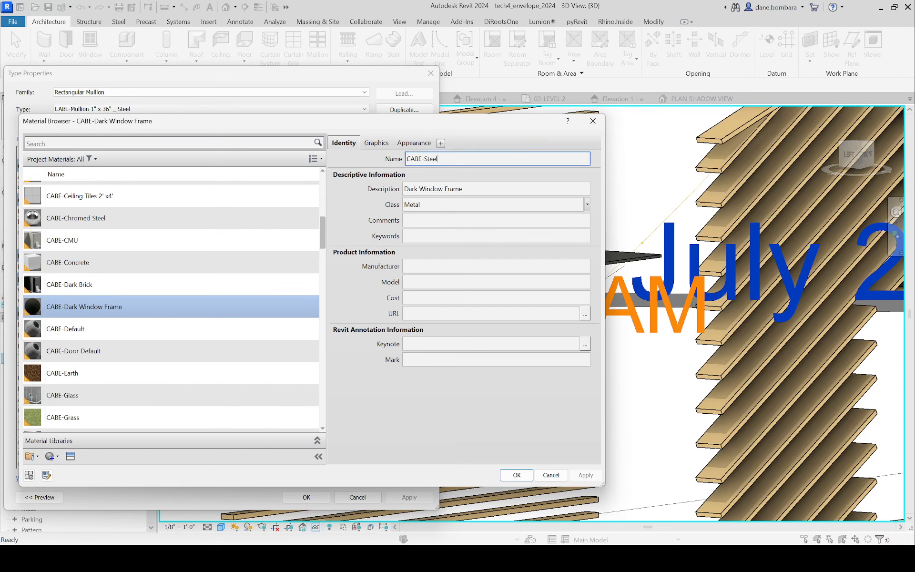
{"action": "left_click", "coordinate": [514, 474]}
{"action": "left_click", "coordinate": [523, 285]}
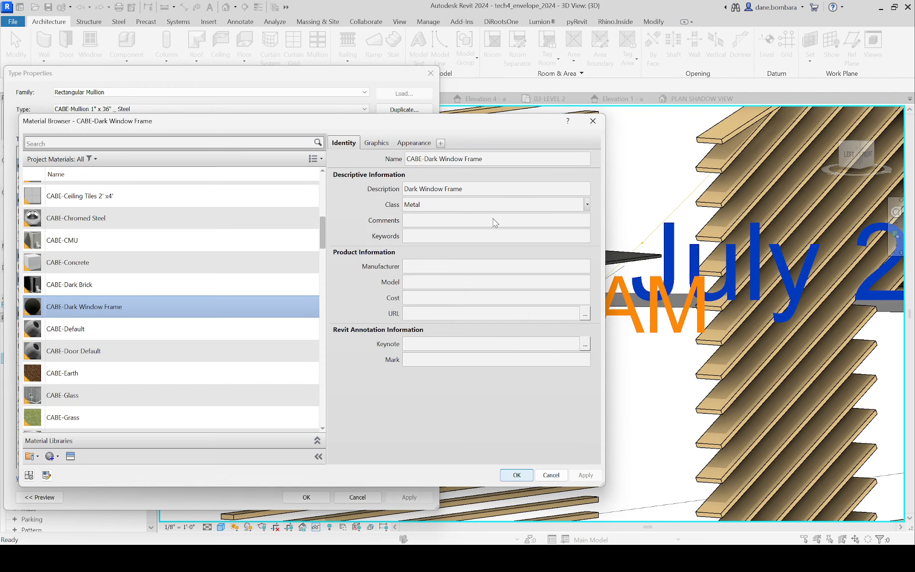
Step: Rename the CABE-Dark Window Frame material to CABE-Steel, Black and accept the steel mullion type's properties
{"action": "left_click_drag", "start_coordinate": [464, 159], "coordinate": [481, 159]}
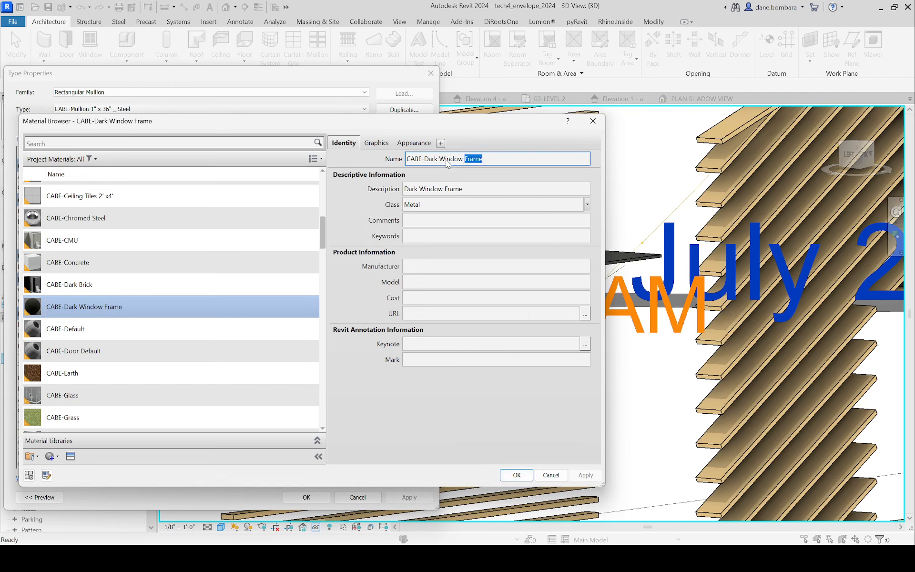
{"action": "left_click", "coordinate": [488, 157]}
{"action": "key", "text": "BackSpace"}
{"action": "key", "text": "BackSpace"}
{"action": "key", "text": "BackSpace"}
{"action": "key", "text": "BackSpace"}
{"action": "key", "text": "BackSpace"}
{"action": "key", "text": "BackSpace"}
{"action": "key", "text": "BackSpace"}
{"action": "key", "text": "BackSpace"}
{"action": "key", "text": "BackSpace"}
{"action": "key", "text": "BackSpace"}
{"action": "key", "text": "BackSpace"}
{"action": "key", "text": "BackSpace"}
{"action": "key", "text": "BackSpace"}
{"action": "key", "text": "BackSpace"}
{"action": "key", "text": "BackSpace"}
{"action": "key", "text": "BackSpace"}
{"action": "type", "text": "Steel, Black"}
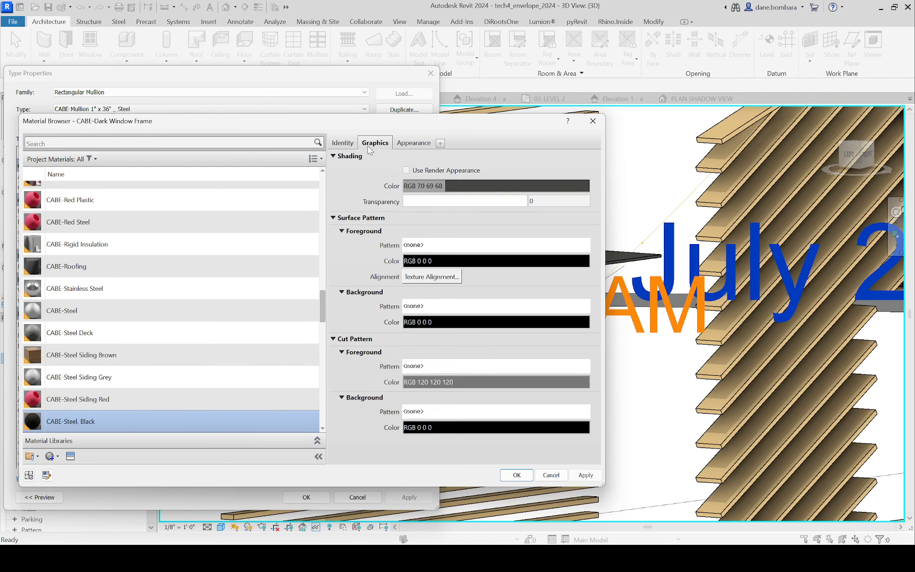
{"action": "left_click", "coordinate": [375, 143]}
{"action": "left_click", "coordinate": [517, 474]}
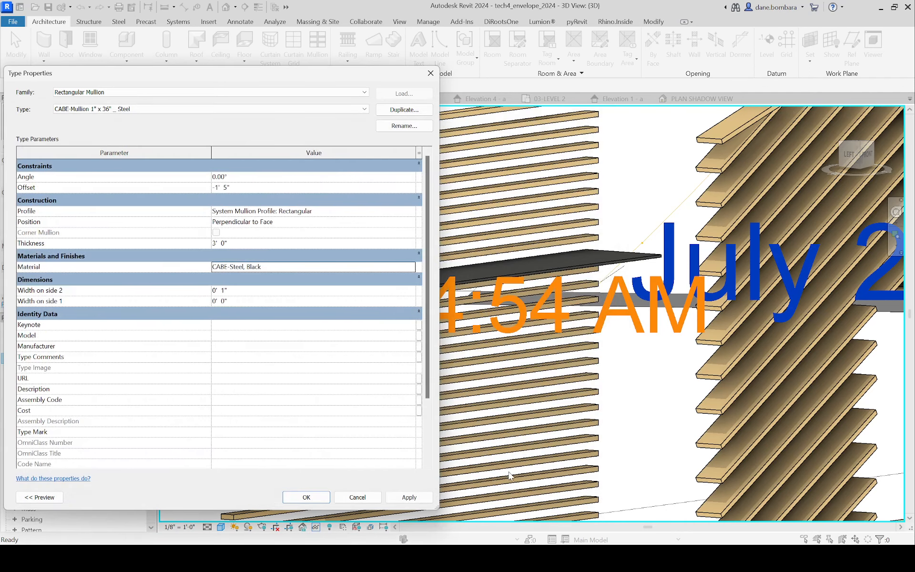
{"action": "left_click", "coordinate": [234, 244]}
{"action": "left_click", "coordinate": [237, 292]}
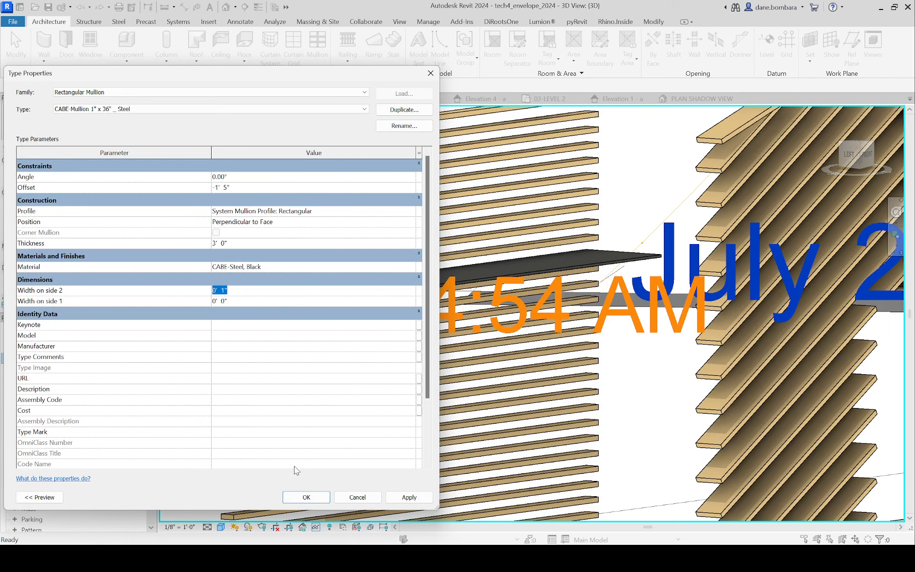
{"action": "left_click", "coordinate": [306, 497]}
Step: Change one end segment of a wood louver above the projecting steel mullion to CABE-Mullion 1" x 36" _ Steel
{"action": "scroll", "coordinate": [262, 202], "scroll_direction": "up", "scroll_amount": 2}
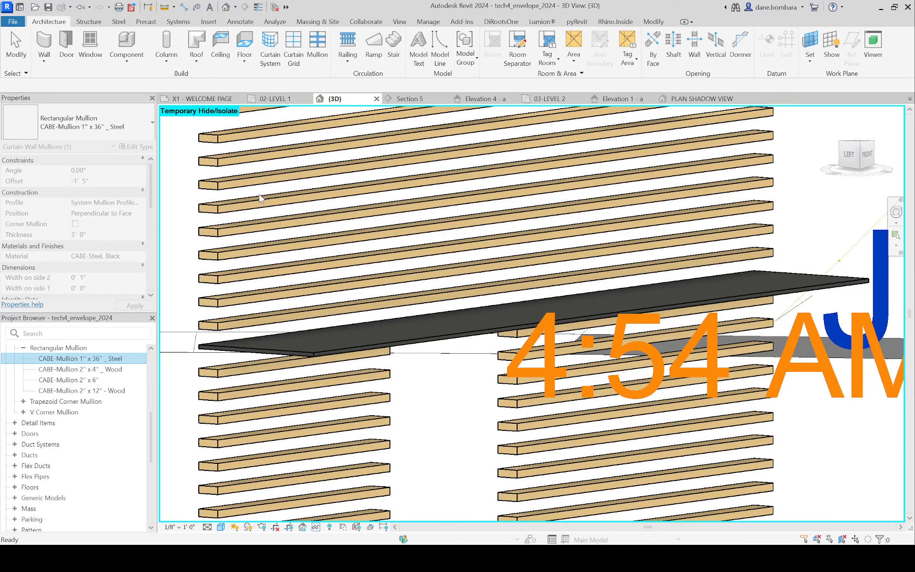
{"action": "key", "text": "Escape"}
{"action": "left_click", "coordinate": [269, 206]}
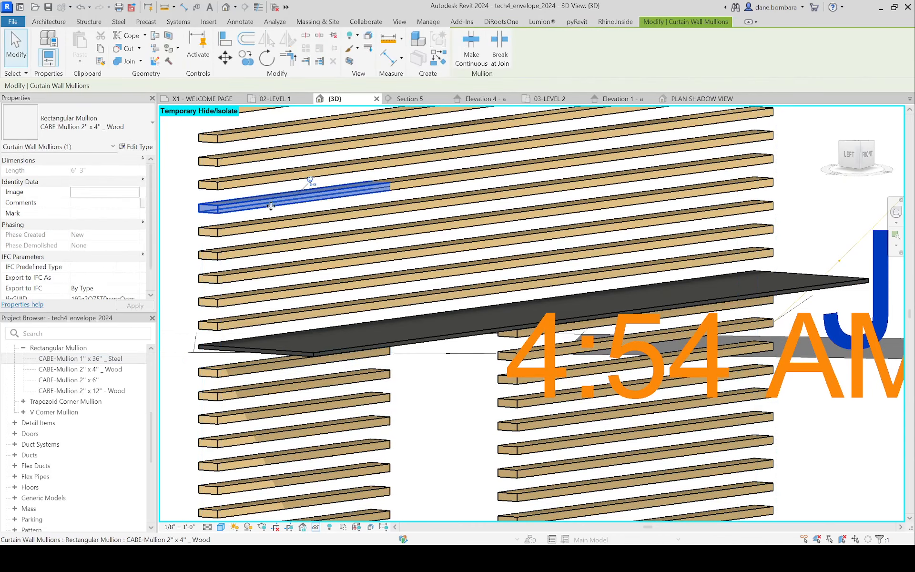
{"action": "middle_click_drag", "start_coordinate": [354, 246], "coordinate": [403, 259]}
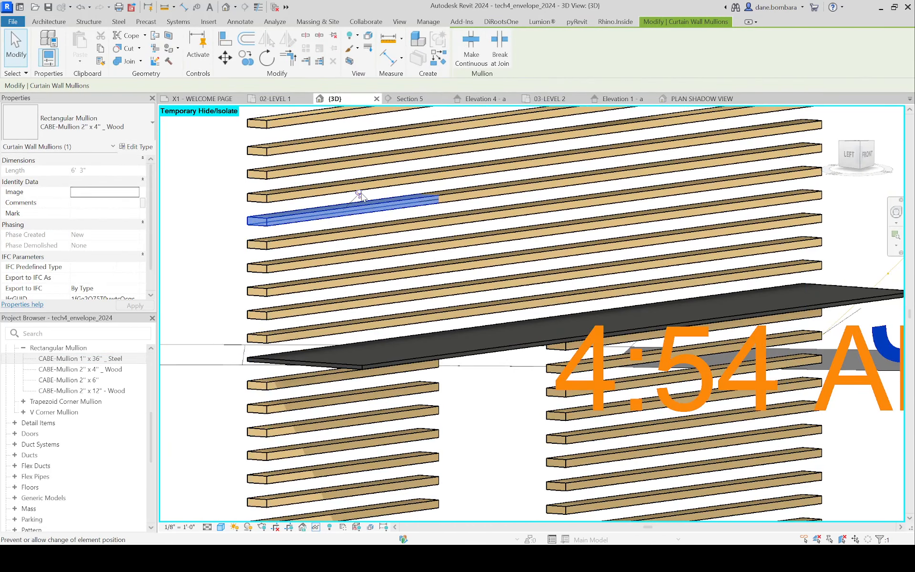
{"action": "left_click", "coordinate": [87, 122]}
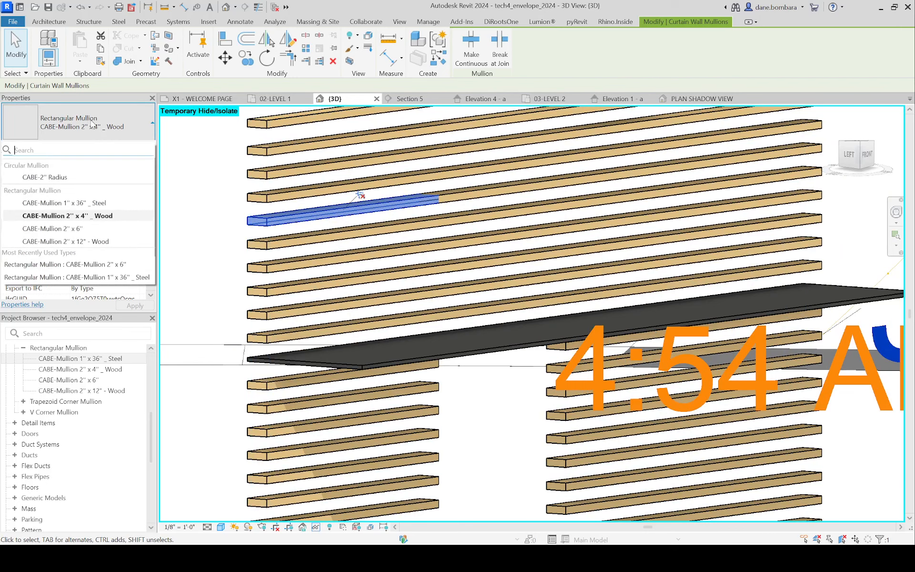
{"action": "left_click", "coordinate": [76, 194]}
{"action": "left_click", "coordinate": [192, 202]}
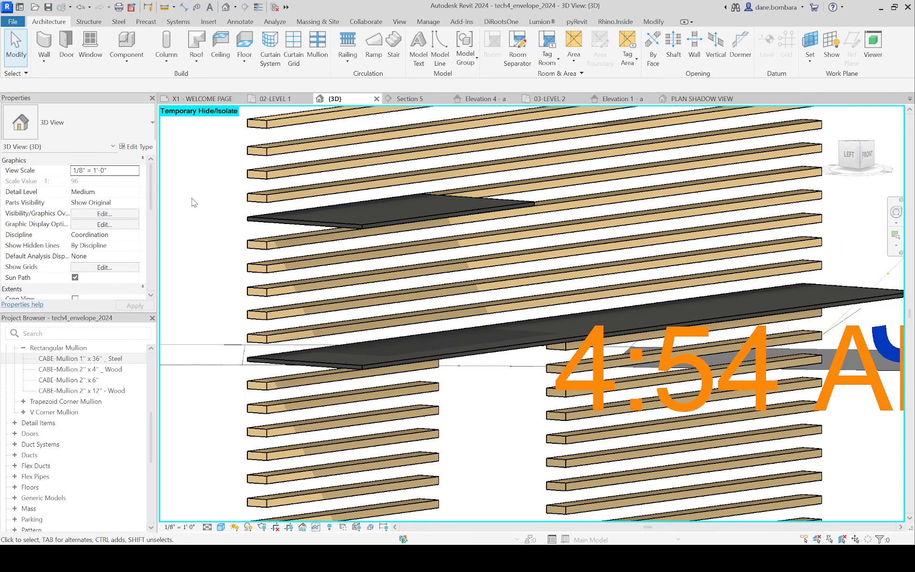
Step: Reset the temporary hide/isolate so the whole building model is shown around the louver screens
{"action": "left_click", "coordinate": [503, 190]}
{"action": "scroll", "coordinate": [494, 222], "scroll_direction": "down", "scroll_amount": 2}
{"action": "middle_click_drag", "start_coordinate": [494, 222], "coordinate": [478, 238], "text": "shift"}
{"action": "scroll", "coordinate": [476, 238], "scroll_direction": "down", "scroll_amount": 3}
{"action": "left_click", "coordinate": [410, 145]}
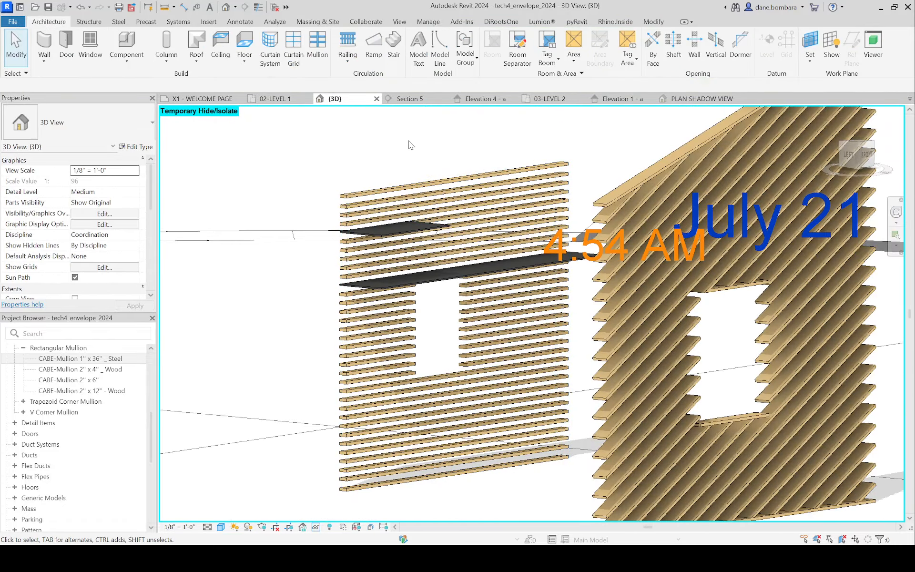
{"action": "key", "text": "h"}
{"action": "key", "text": "r"}
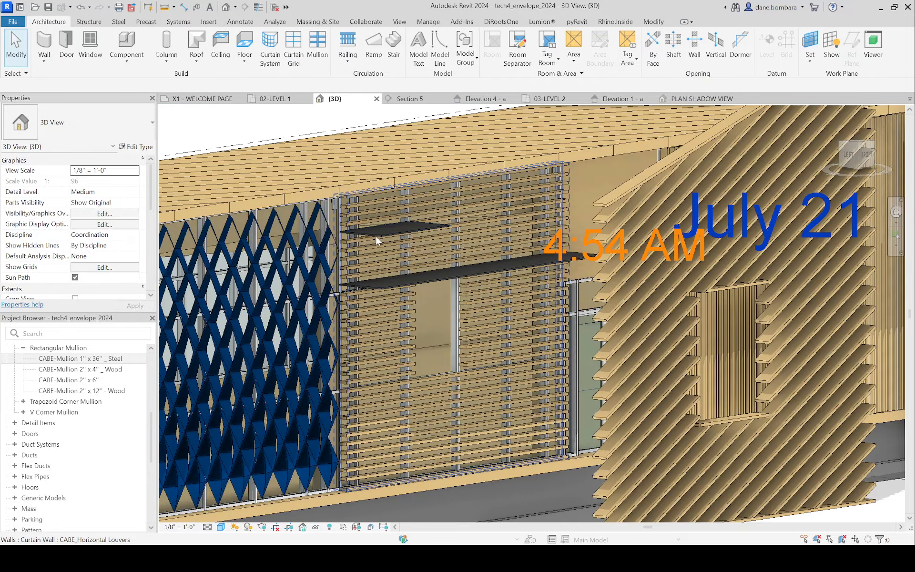
Step: Examine the dark vertical fins in front of the wood louvers under the roof edge at the building's end
{"action": "scroll", "coordinate": [390, 240], "scroll_direction": "down", "scroll_amount": 5}
{"action": "middle_click_drag", "start_coordinate": [390, 241], "coordinate": [605, 285], "text": "shift"}
{"action": "scroll", "coordinate": [483, 304], "scroll_direction": "up", "scroll_amount": 3}
{"action": "middle_click_drag", "start_coordinate": [443, 238], "coordinate": [546, 322], "text": "shift"}
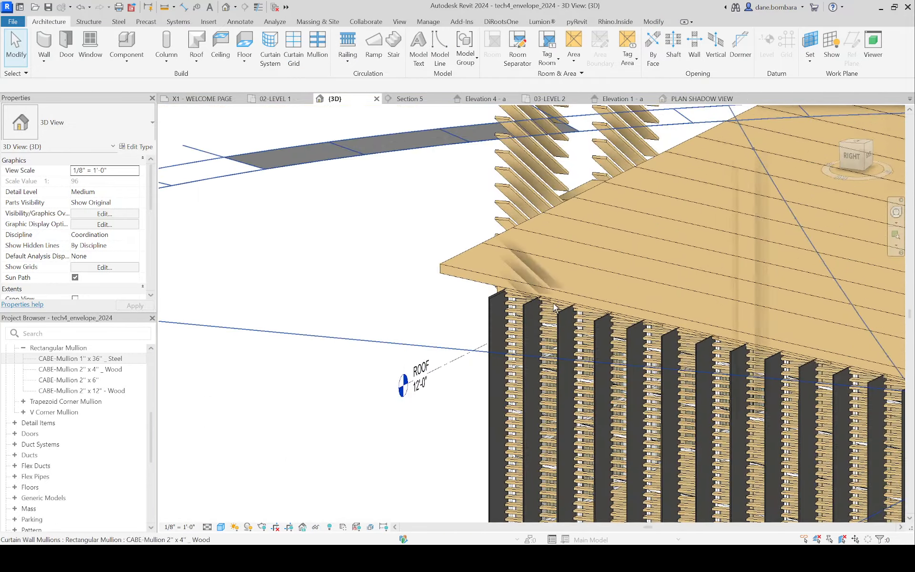
{"action": "scroll", "coordinate": [546, 322], "scroll_direction": "up", "scroll_amount": 4}
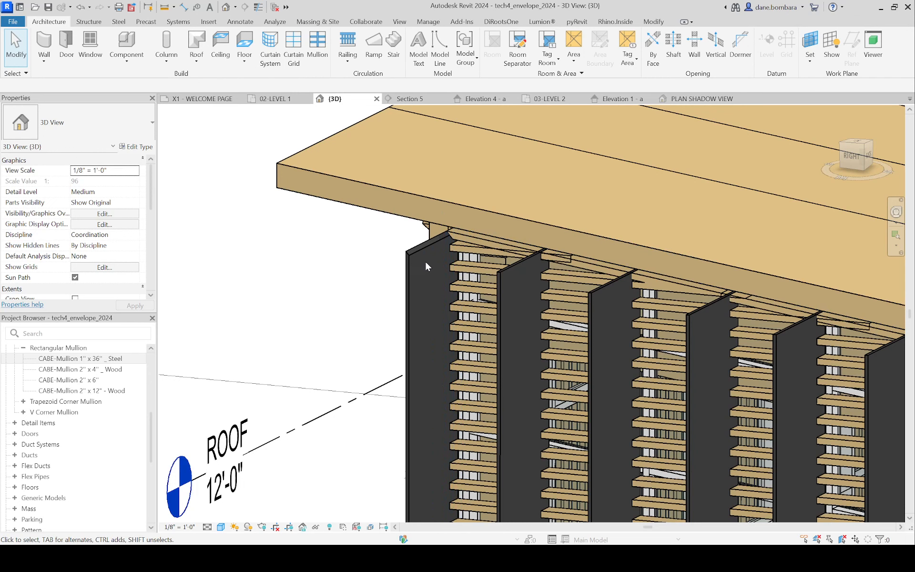
{"action": "scroll", "coordinate": [424, 260], "scroll_direction": "down", "scroll_amount": 3}
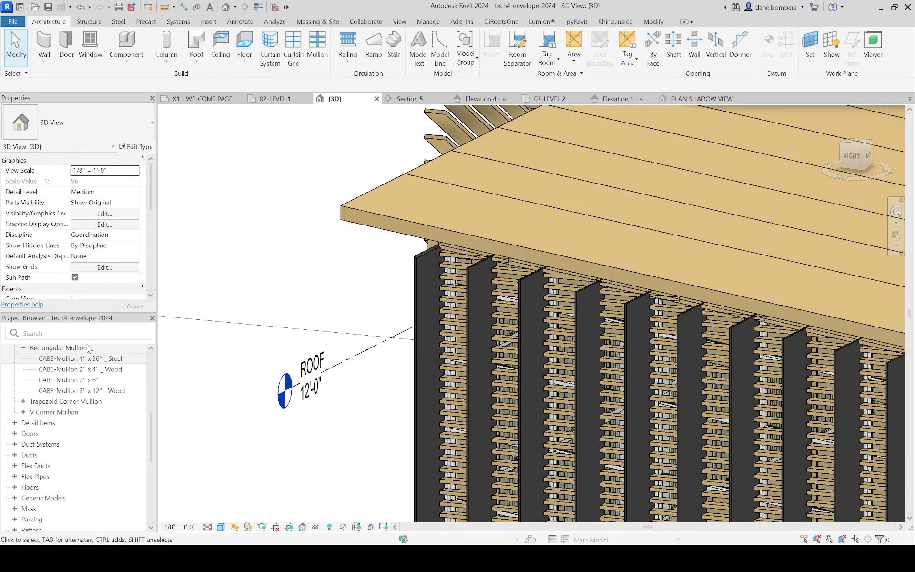
{"action": "middle_click_drag", "start_coordinate": [448, 329], "coordinate": [540, 341], "text": "shift"}
Step: Draw a straight CABE_Horizontal Louvers curtain wall about 28' 6" long on open ground in front of the building
{"action": "left_click", "coordinate": [530, 353]}
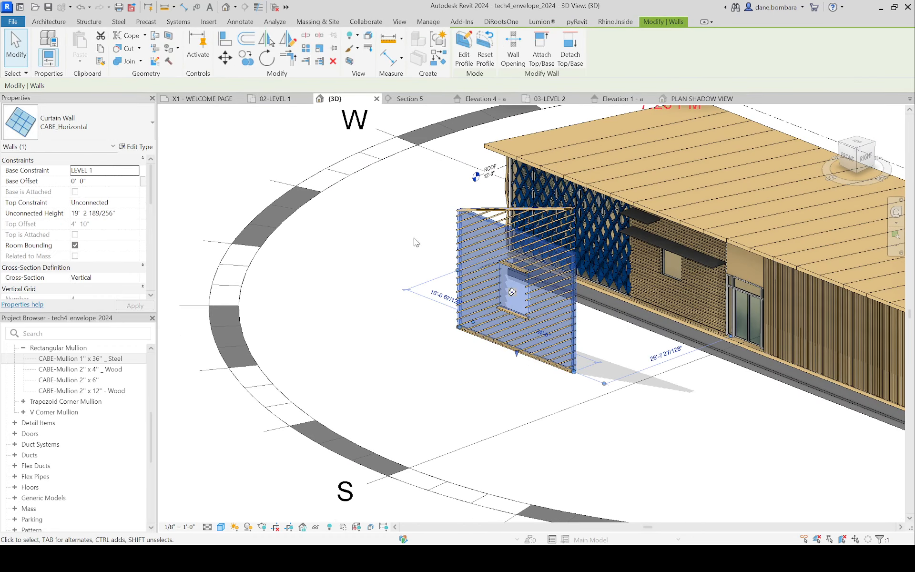
{"action": "key", "text": "c"}
{"action": "key", "text": "s"}
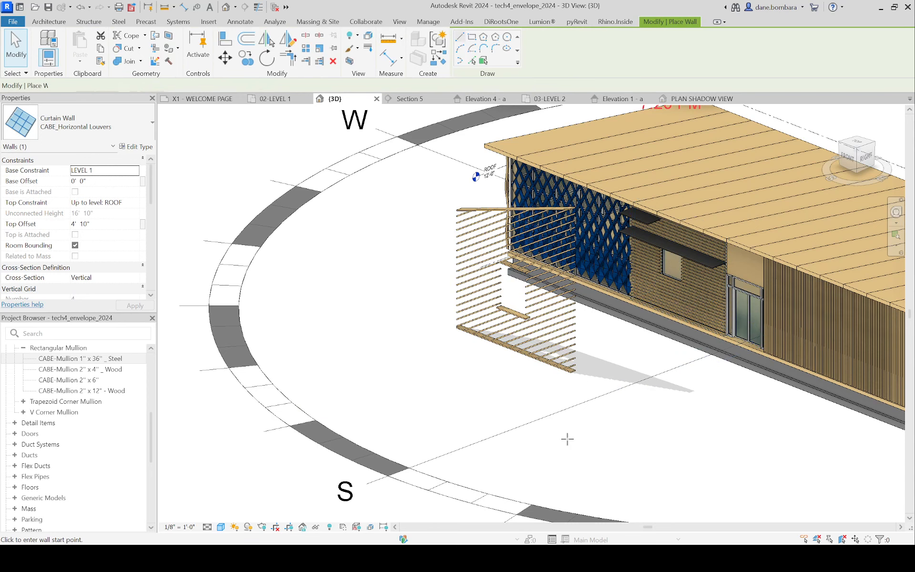
{"action": "left_click", "coordinate": [604, 434]}
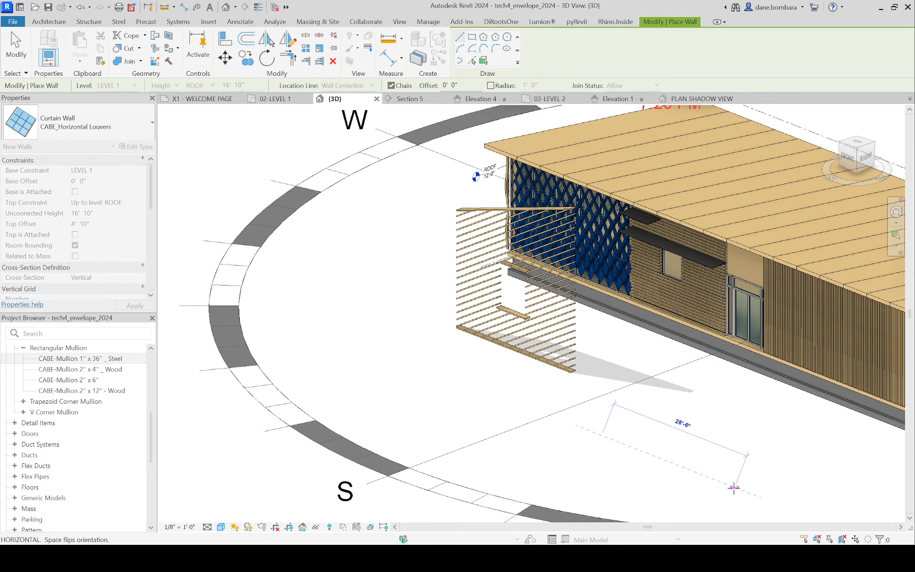
{"action": "left_click", "coordinate": [738, 490]}
{"action": "scroll", "coordinate": [632, 468], "scroll_direction": "down", "scroll_amount": 3}
{"action": "key", "text": "Escape"}
{"action": "scroll", "coordinate": [677, 457], "scroll_direction": "up", "scroll_amount": 3}
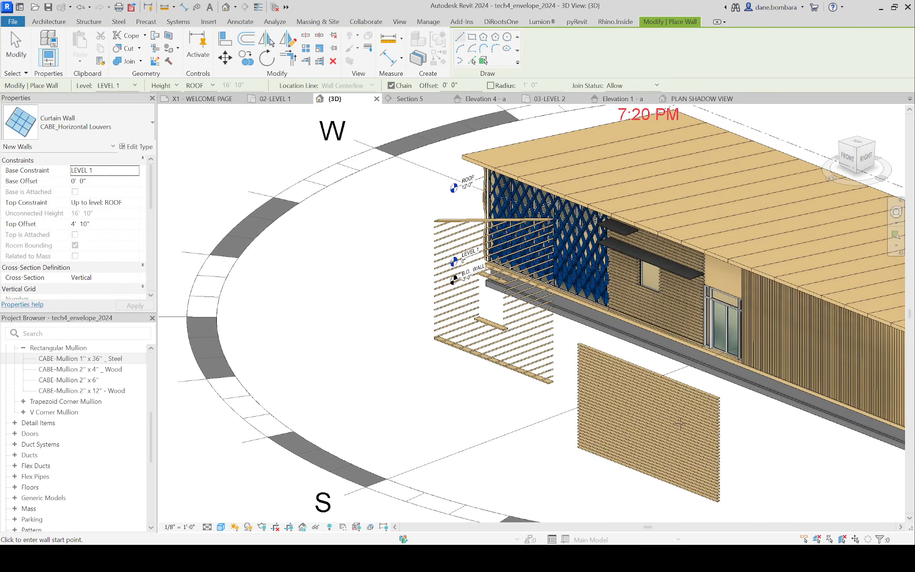
{"action": "scroll", "coordinate": [697, 465], "scroll_direction": "down", "scroll_amount": 2}
{"action": "key", "text": "Escape"}
{"action": "scroll", "coordinate": [718, 436], "scroll_direction": "down", "scroll_amount": 1}
{"action": "left_click", "coordinate": [656, 434]}
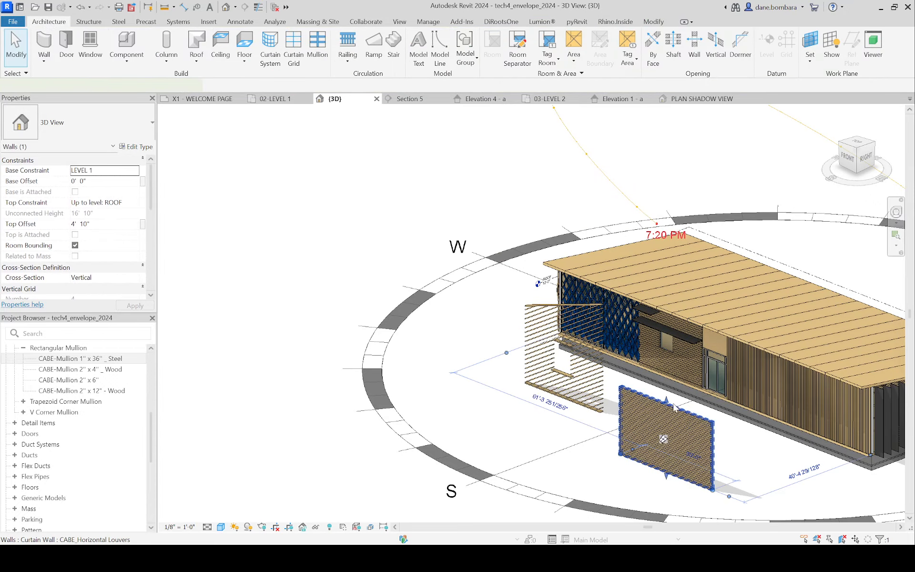
{"action": "key", "text": "Escape"}
Step: Stretch the top of the new horizontal louver wall upward to a top offset of about 13' 5"
{"action": "middle_click_drag", "start_coordinate": [719, 435], "coordinate": [731, 265], "text": "shift"}
{"action": "scroll", "coordinate": [741, 260], "scroll_direction": "up", "scroll_amount": 4}
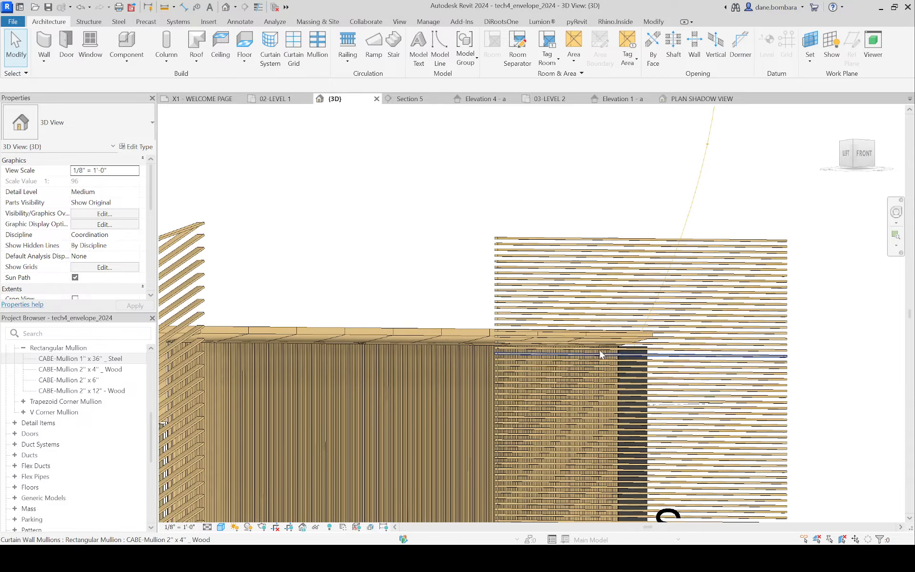
{"action": "middle_click_drag", "start_coordinate": [626, 340], "coordinate": [882, 350]}
{"action": "left_click", "coordinate": [463, 153]}
{"action": "middle_click_drag", "start_coordinate": [463, 153], "coordinate": [582, 125], "text": "shift"}
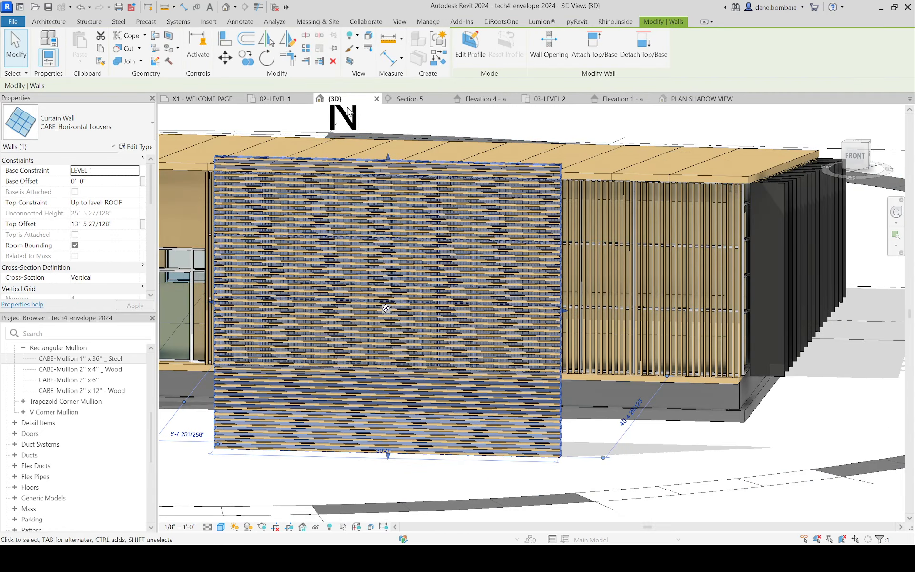
{"action": "scroll", "coordinate": [386, 161], "scroll_direction": "down", "scroll_amount": 2}
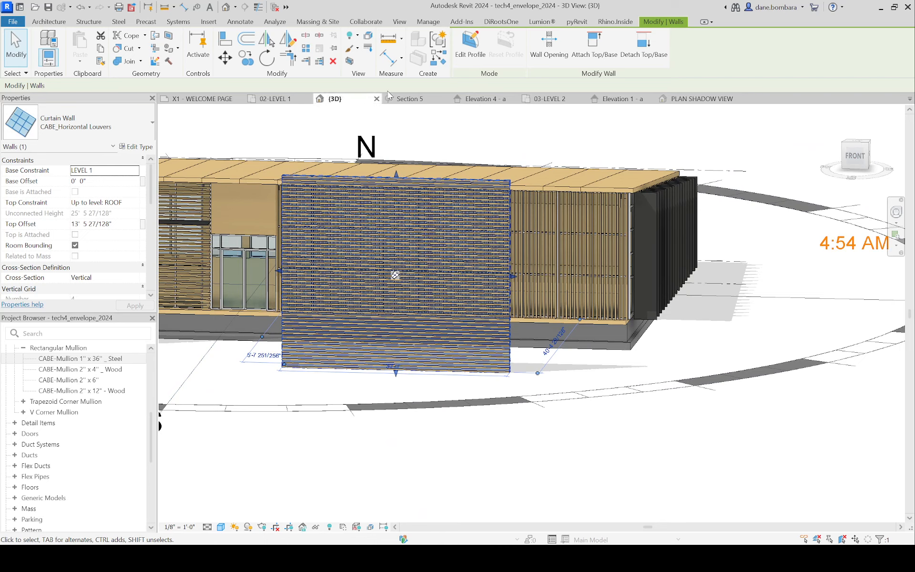
Step: Open the 02-LEVEL 1 floor plan at the new horizontal louver wall and clear the wall selection
{"action": "left_click", "coordinate": [276, 98]}
{"action": "scroll", "coordinate": [582, 274], "scroll_direction": "down", "scroll_amount": 4}
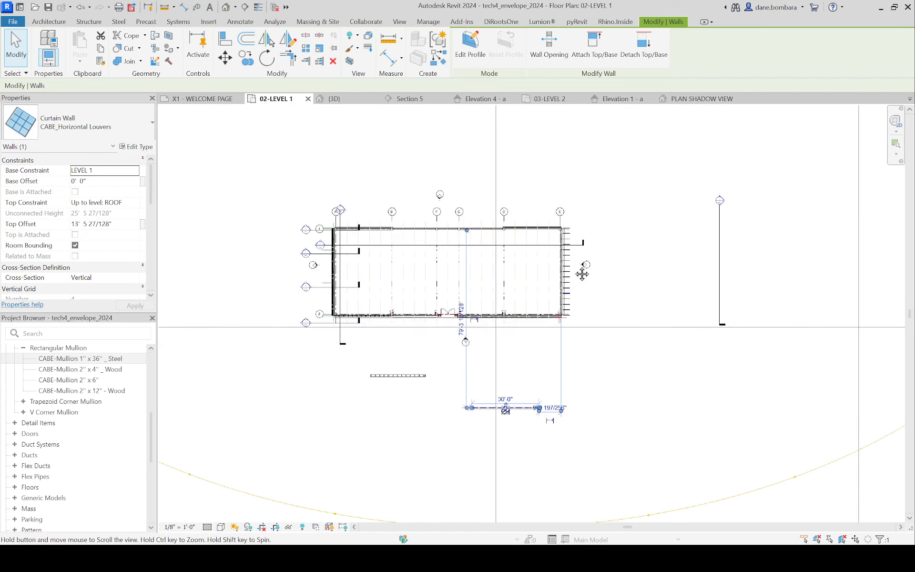
{"action": "scroll", "coordinate": [538, 462], "scroll_direction": "up", "scroll_amount": 8}
{"action": "left_click", "coordinate": [508, 394]}
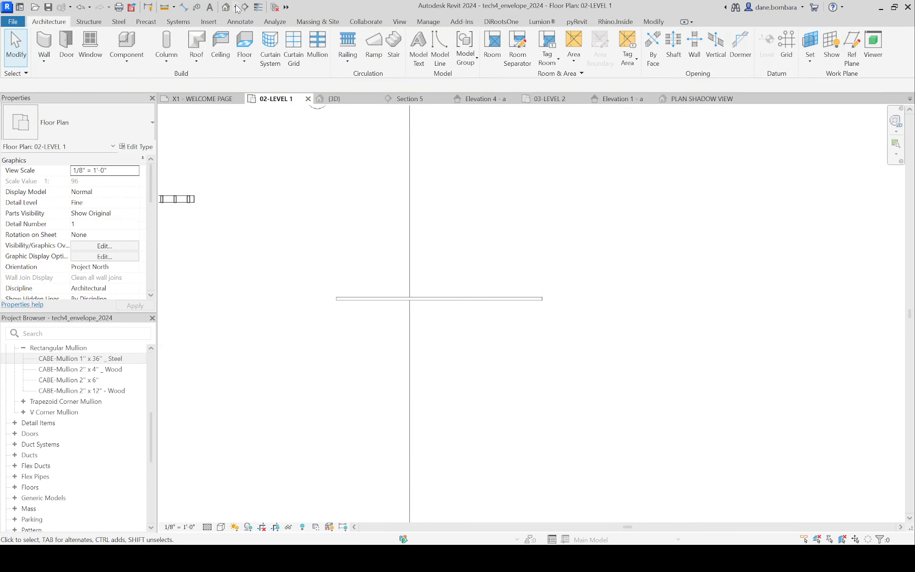
{"action": "key", "text": "s"}
{"action": "key", "text": "e"}
{"action": "left_click", "coordinate": [317, 324]}
{"action": "left_click", "coordinate": [591, 334]}
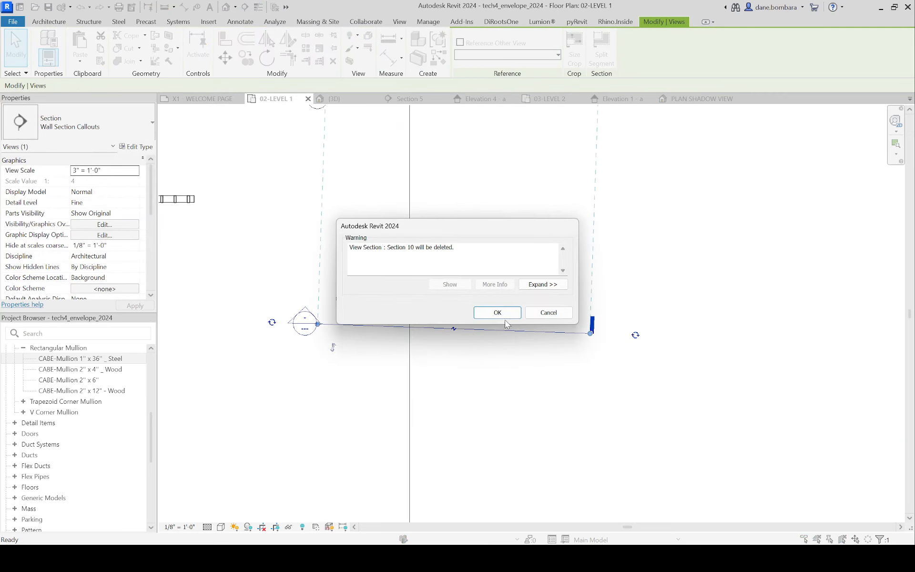
{"action": "left_click", "coordinate": [491, 312]}
{"action": "key", "text": "Delete"}
Step: Draw a straight Wall Section Callouts section in front of the new louver wall and shorten its view depth to just behind the wall
{"action": "left_click", "coordinate": [243, 8]}
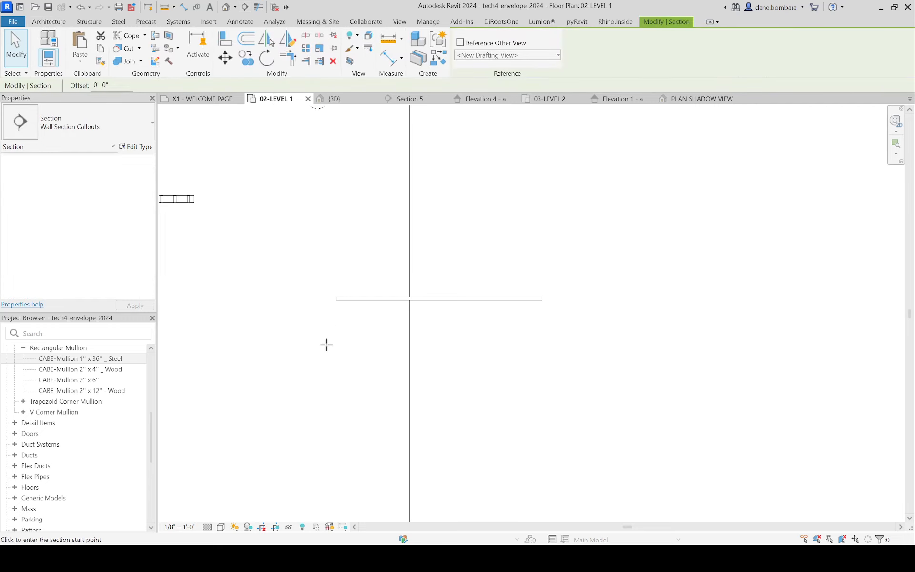
{"action": "left_click", "coordinate": [326, 323]}
{"action": "left_click", "coordinate": [565, 323]}
{"action": "scroll", "coordinate": [500, 290], "scroll_direction": "down", "scroll_amount": 5}
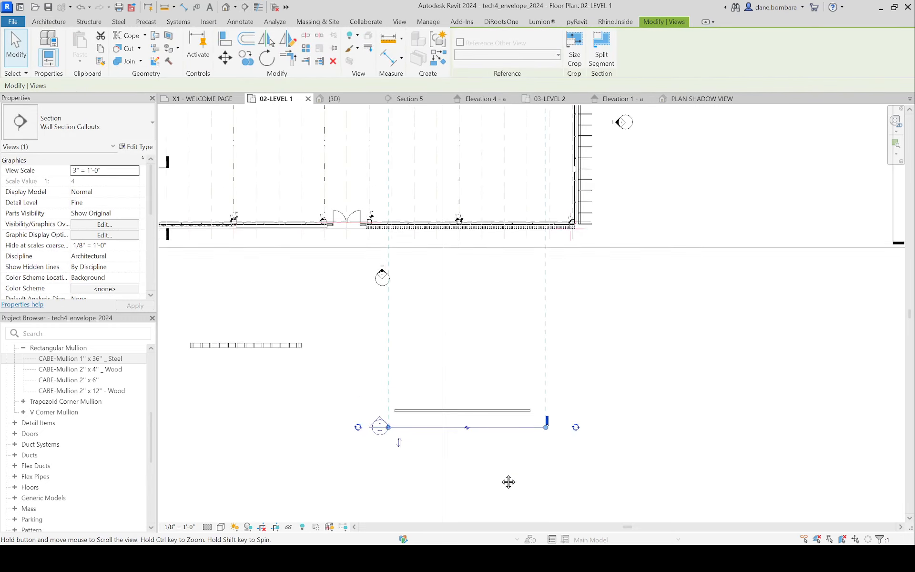
{"action": "left_click_drag", "start_coordinate": [495, 209], "coordinate": [507, 446]}
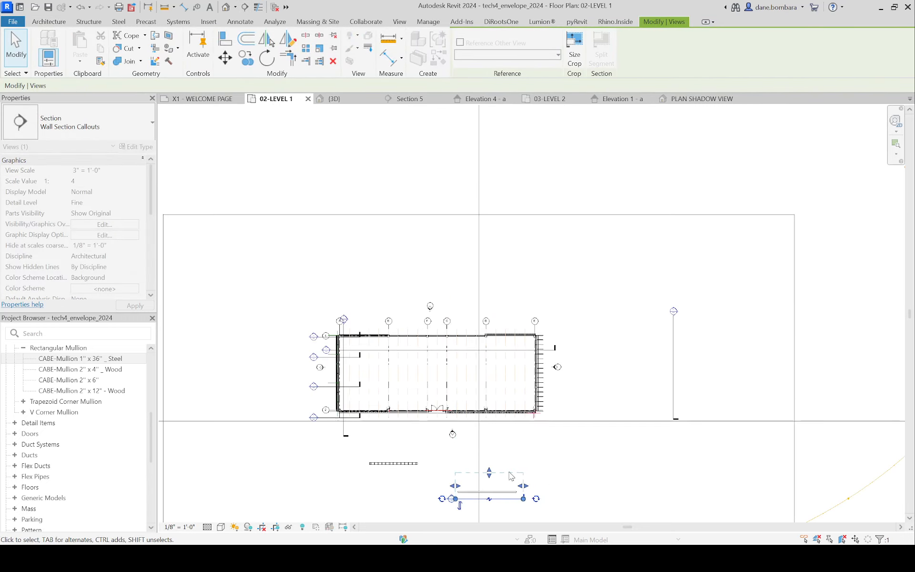
{"action": "scroll", "coordinate": [548, 486], "scroll_direction": "up", "scroll_amount": 5}
{"action": "left_click", "coordinate": [550, 436]}
Step: Open the louver wall's new section view and set its visual style to Consistent Colors
{"action": "middle_click_drag", "start_coordinate": [553, 431], "coordinate": [638, 276]}
{"action": "scroll", "coordinate": [637, 272], "scroll_direction": "up", "scroll_amount": 1}
{"action": "scroll", "coordinate": [411, 419], "scroll_direction": "up", "scroll_amount": 2}
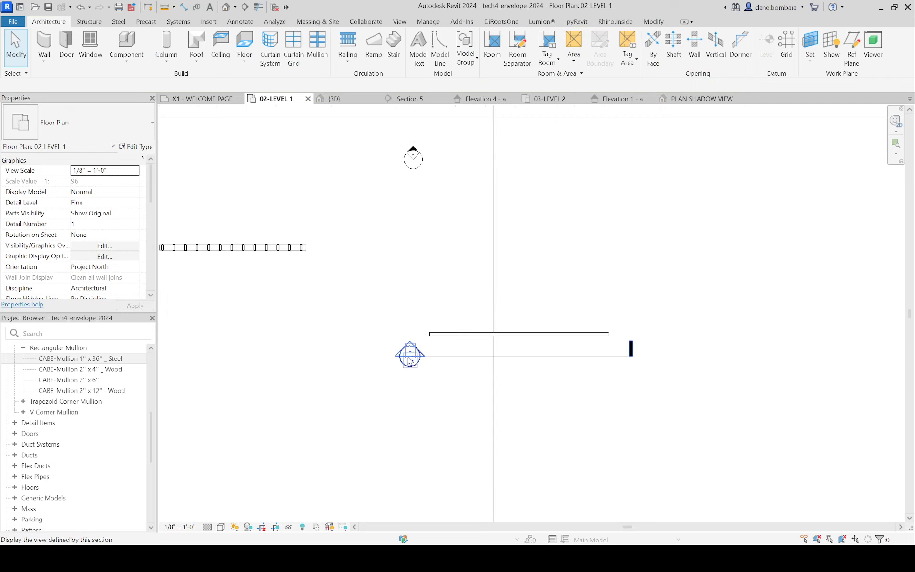
{"action": "double_click", "coordinate": [409, 352]}
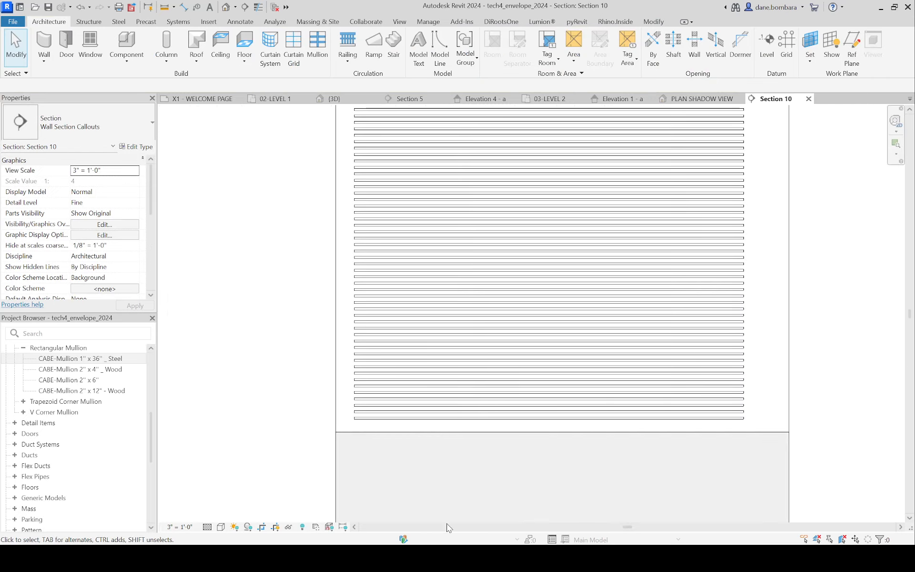
{"action": "left_click", "coordinate": [221, 526]}
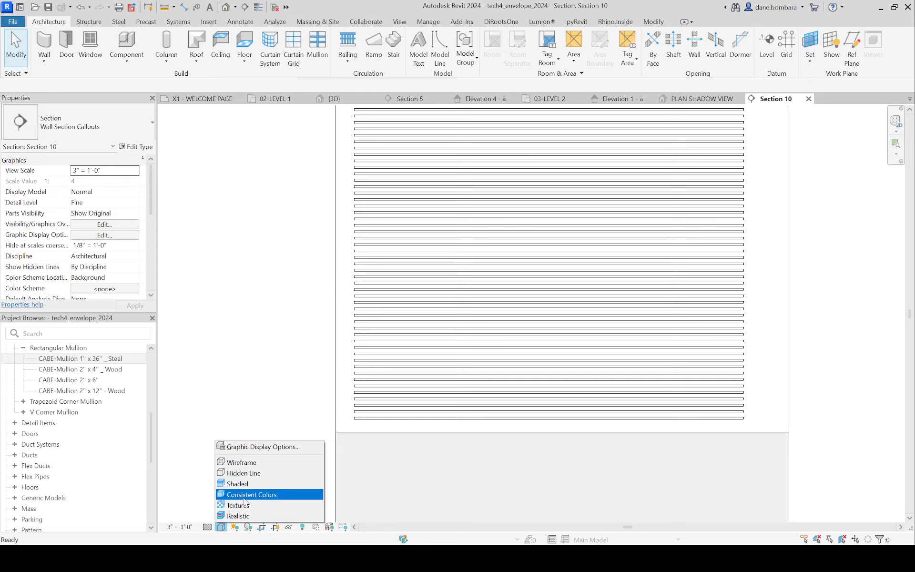
{"action": "left_click", "coordinate": [255, 492]}
{"action": "scroll", "coordinate": [344, 424], "scroll_direction": "down", "scroll_amount": 2}
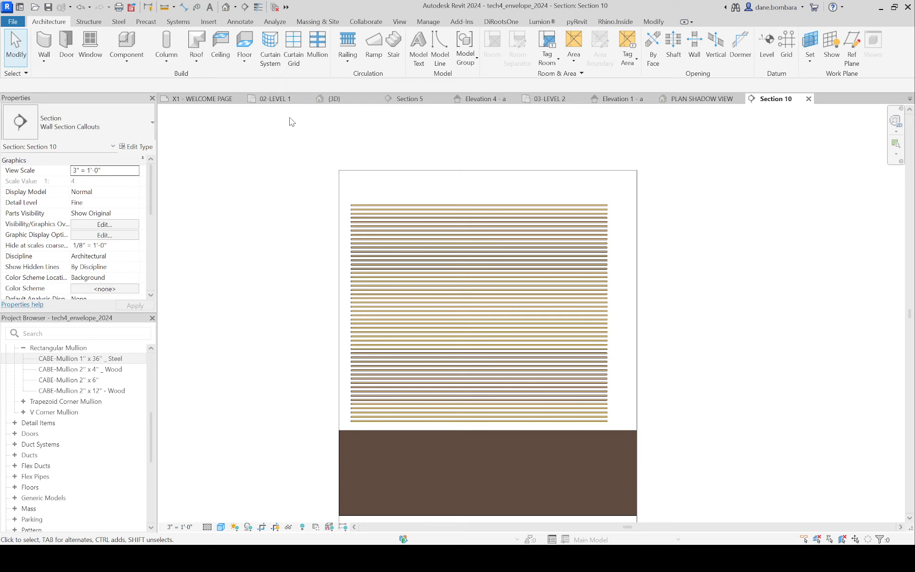
Step: Place curtain grid lines across all segments of the horizontal louver wall in the section view
{"action": "left_click", "coordinate": [293, 59]}
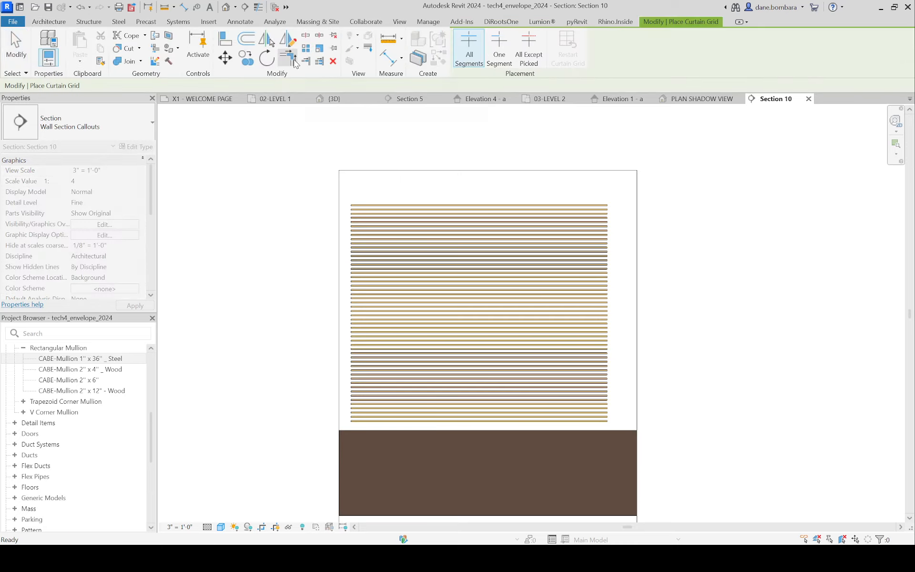
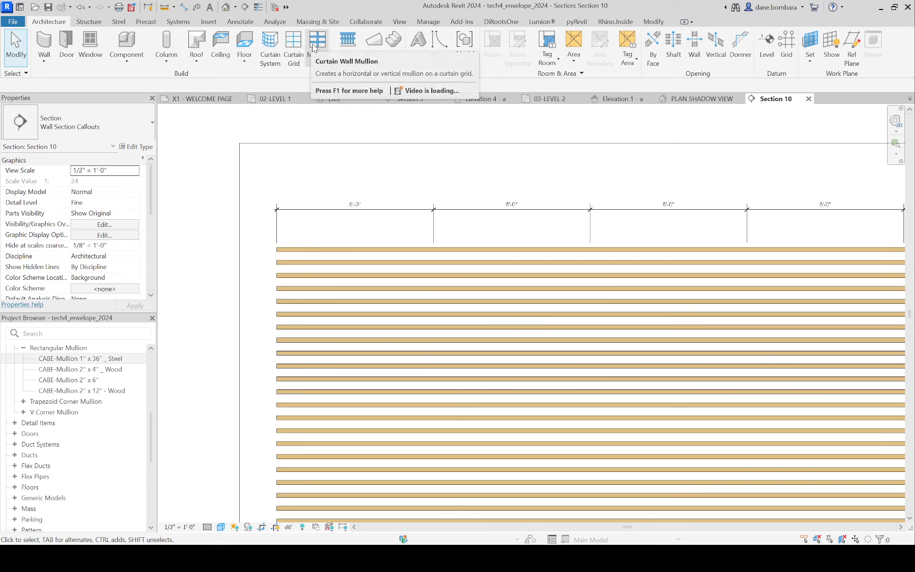
Step: Place a CABE-Mullion 2" x 12" - Wood mullion on the louver wall's first interior vertical grid line in the section view
{"action": "left_click", "coordinate": [315, 45]}
{"action": "left_click", "coordinate": [74, 126]}
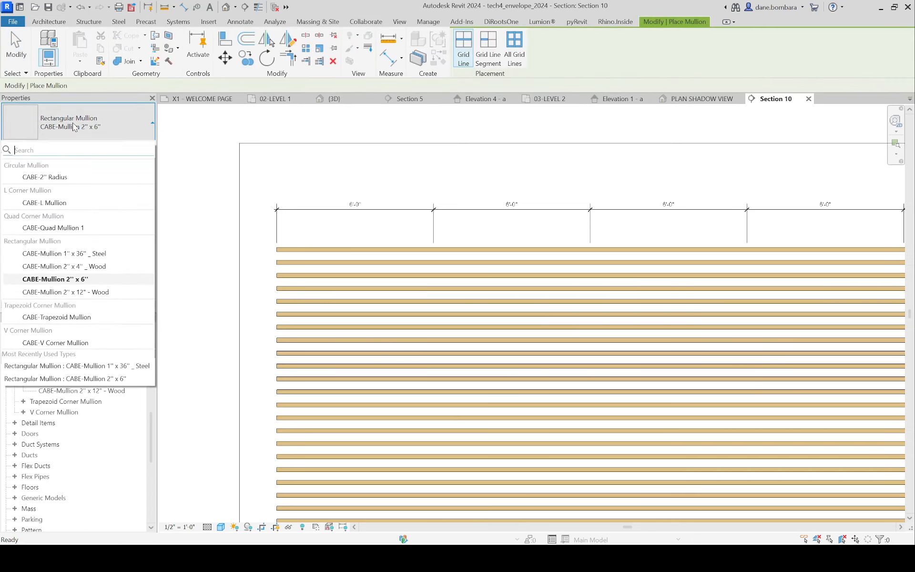
{"action": "left_click", "coordinate": [75, 292]}
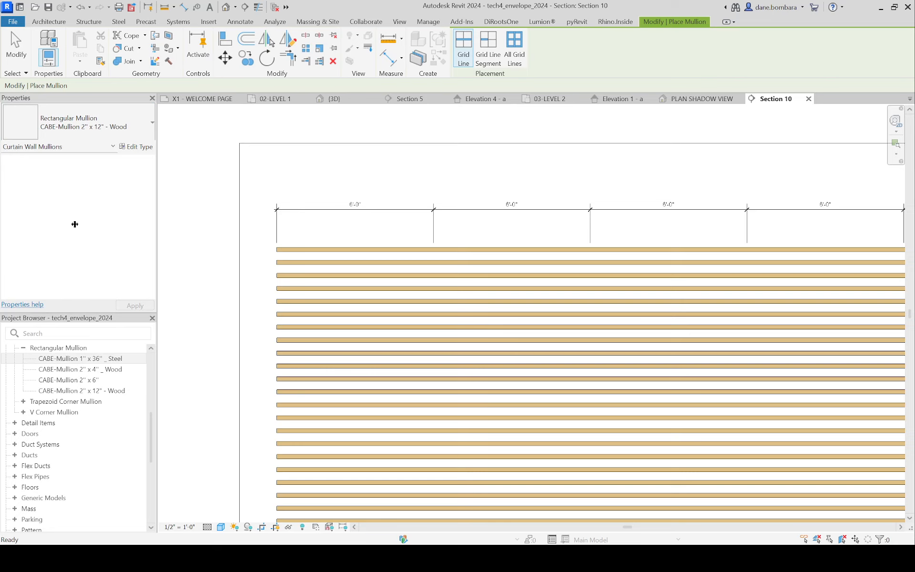
{"action": "left_click", "coordinate": [433, 265]}
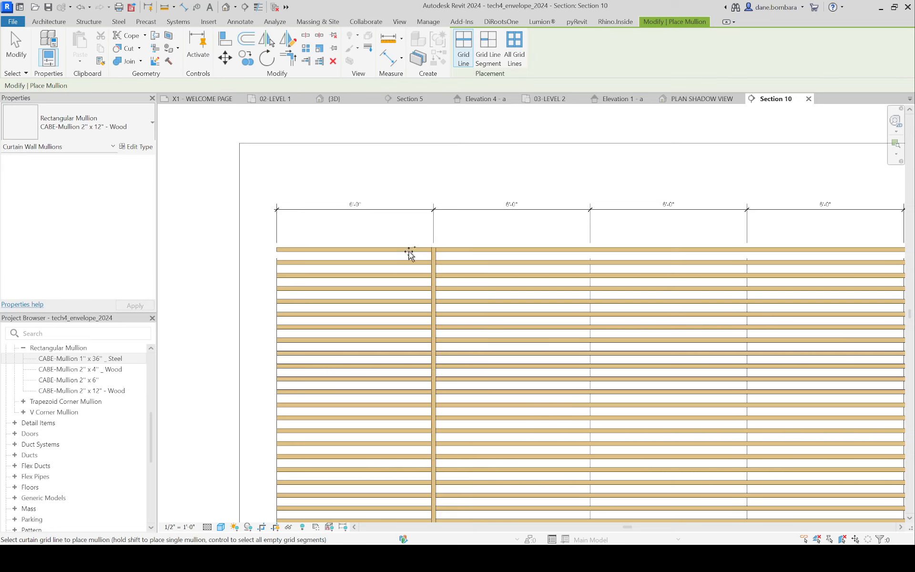
Step: Open the 3D view and place the 2" x 12" wood mullion on the three remaining interior vertical grid lines
{"action": "left_click", "coordinate": [227, 9]}
{"action": "scroll", "coordinate": [310, 244], "scroll_direction": "up", "scroll_amount": 8}
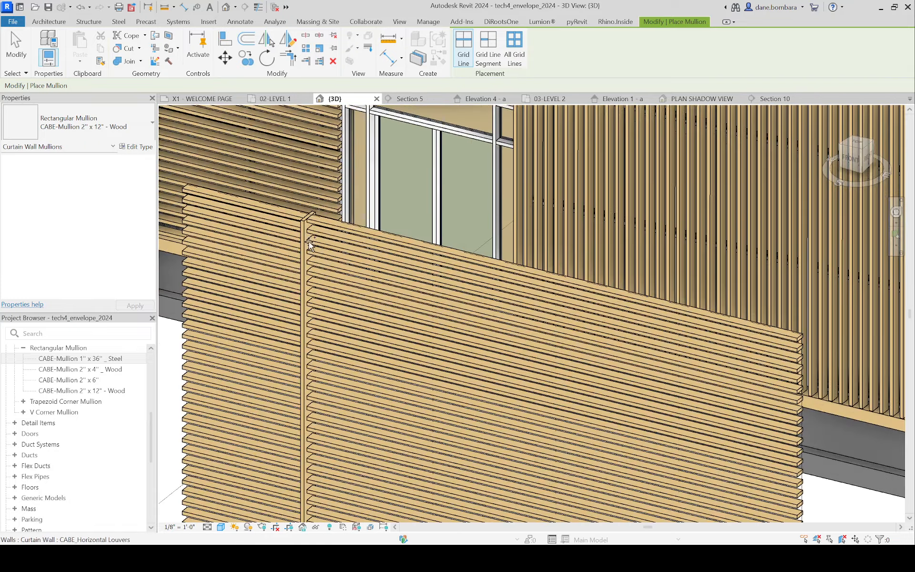
{"action": "scroll", "coordinate": [310, 244], "scroll_direction": "down", "scroll_amount": 2}
{"action": "left_click", "coordinate": [416, 239]}
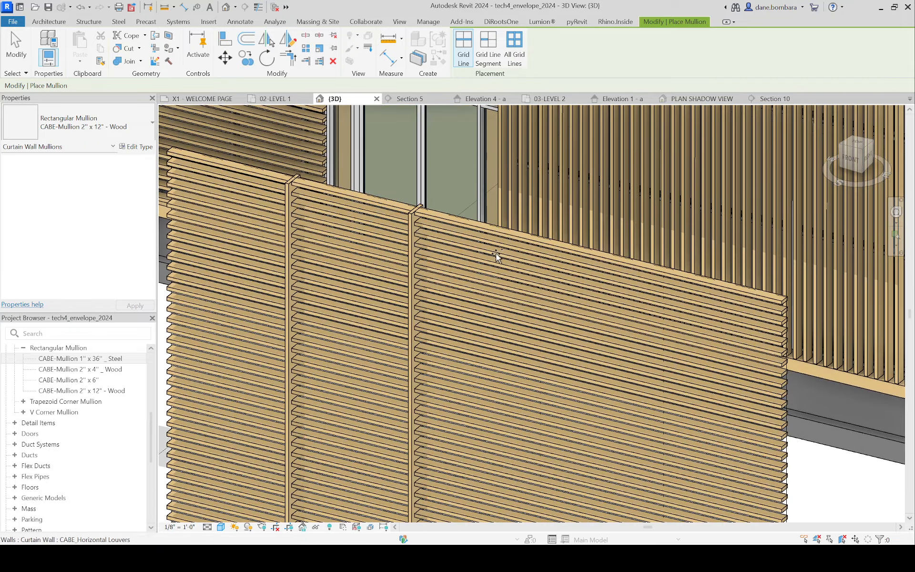
{"action": "left_click", "coordinate": [535, 261]}
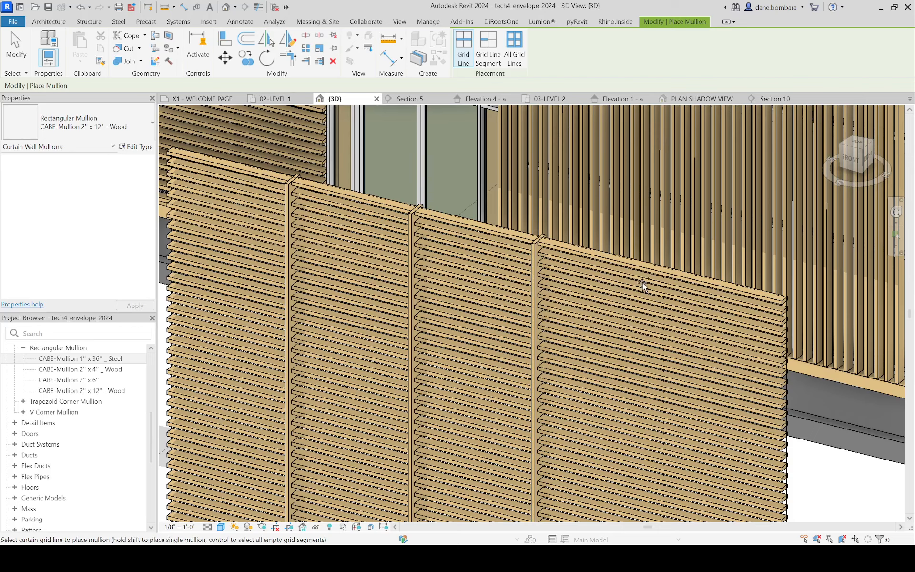
{"action": "left_click", "coordinate": [660, 285]}
Step: Add the 2" x 12" wood mullion to both vertical end edges of the louver wall and finish placing mullions
{"action": "middle_click_drag", "start_coordinate": [703, 263], "coordinate": [660, 193]}
{"action": "scroll", "coordinate": [660, 193], "scroll_direction": "down", "scroll_amount": 2}
{"action": "left_click", "coordinate": [709, 405]}
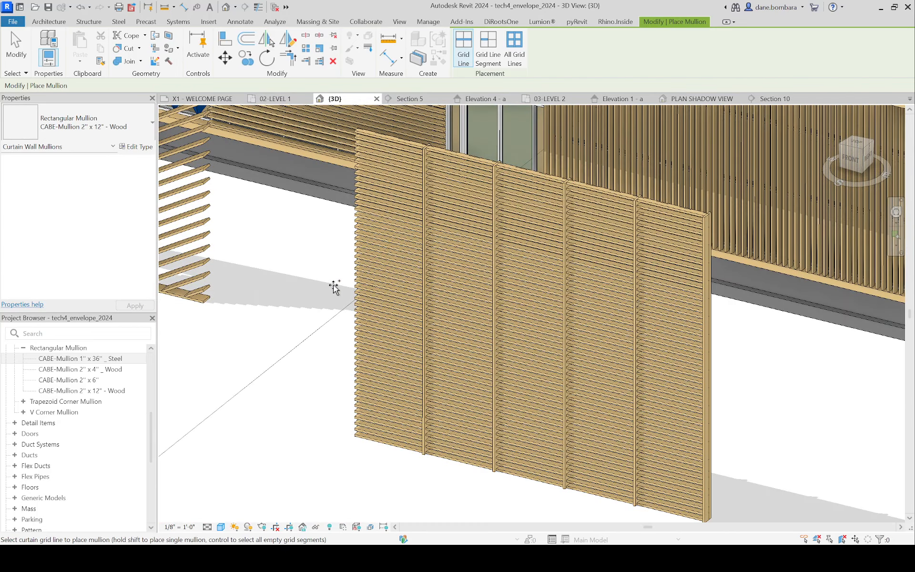
{"action": "left_click", "coordinate": [334, 213]}
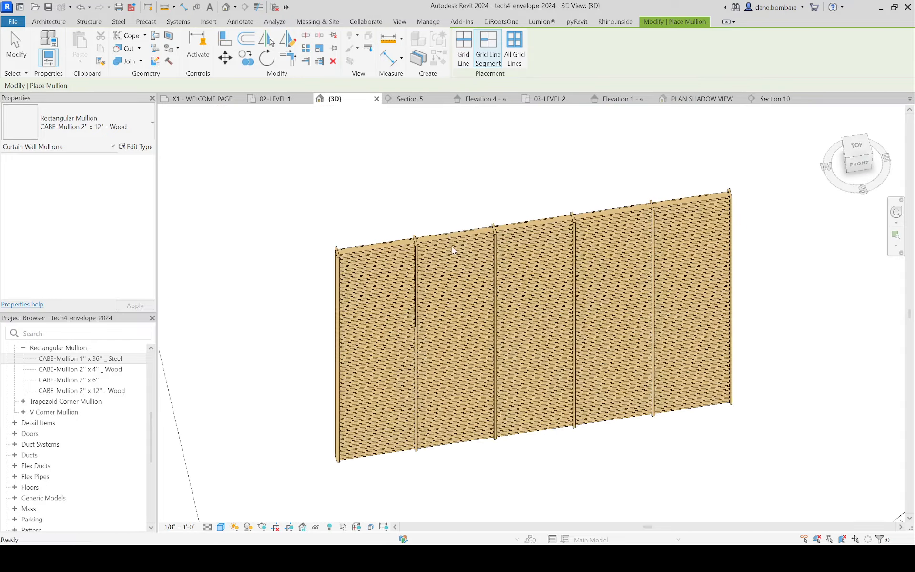
{"action": "scroll", "coordinate": [452, 250], "scroll_direction": "up", "scroll_amount": 6}
{"action": "key", "text": "Escape"}
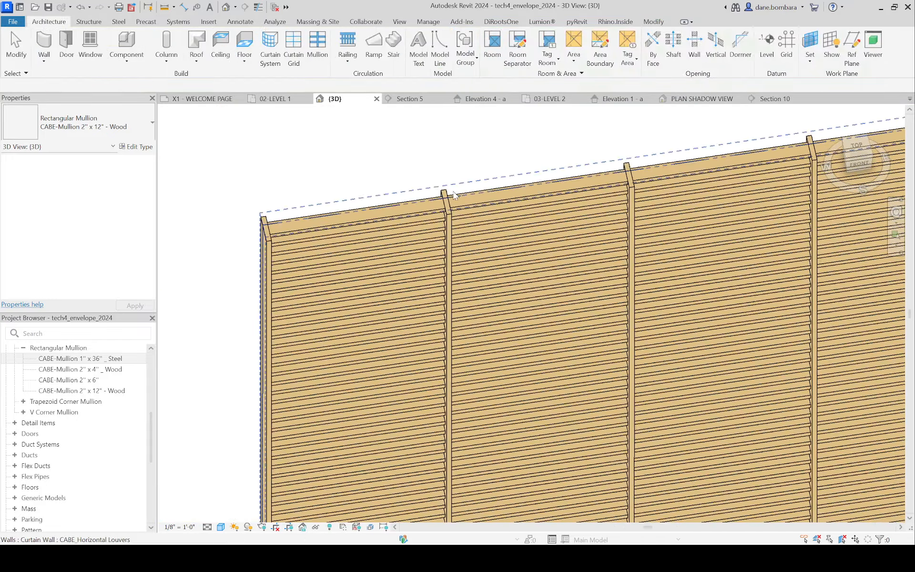
Step: Select the uppermost segment of the end vertical mullion and examine how it lines up with the horizontal louvers
{"action": "scroll", "coordinate": [454, 195], "scroll_direction": "down", "scroll_amount": 2}
{"action": "scroll", "coordinate": [376, 200], "scroll_direction": "up", "scroll_amount": 5}
{"action": "left_click", "coordinate": [240, 254]}
{"action": "middle_click_drag", "start_coordinate": [242, 257], "coordinate": [133, 148], "text": "shift"}
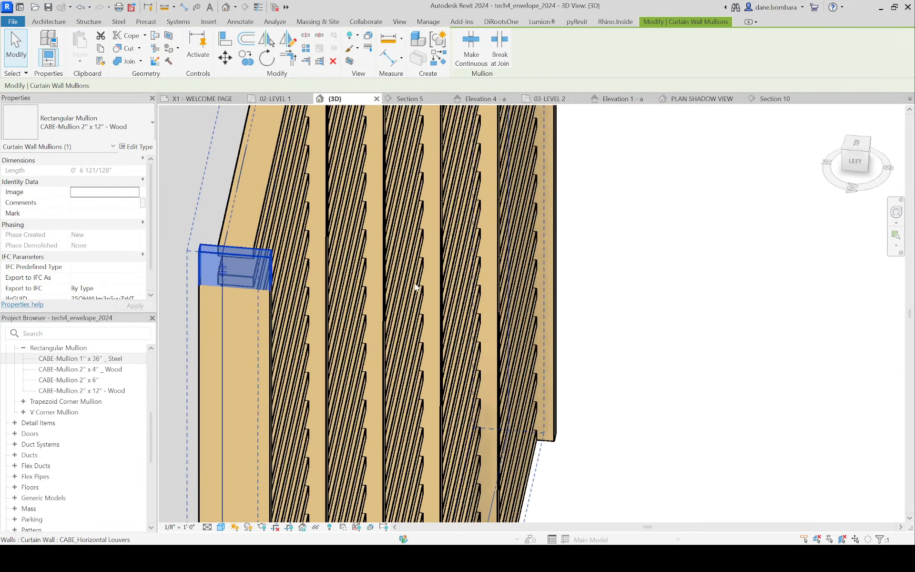
{"action": "middle_click_drag", "start_coordinate": [415, 287], "coordinate": [520, 224]}
{"action": "middle_click_drag", "start_coordinate": [438, 213], "coordinate": [562, 216], "text": "shift"}
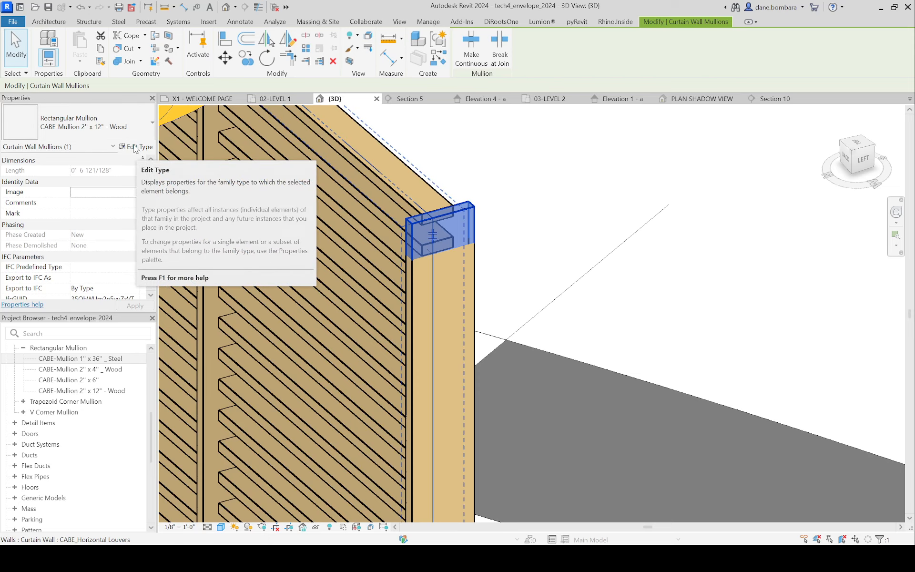
{"action": "scroll", "coordinate": [560, 259], "scroll_direction": "down", "scroll_amount": 4}
{"action": "scroll", "coordinate": [560, 259], "scroll_direction": "down", "scroll_amount": 3}
{"action": "scroll", "coordinate": [567, 321], "scroll_direction": "up", "scroll_amount": 3}
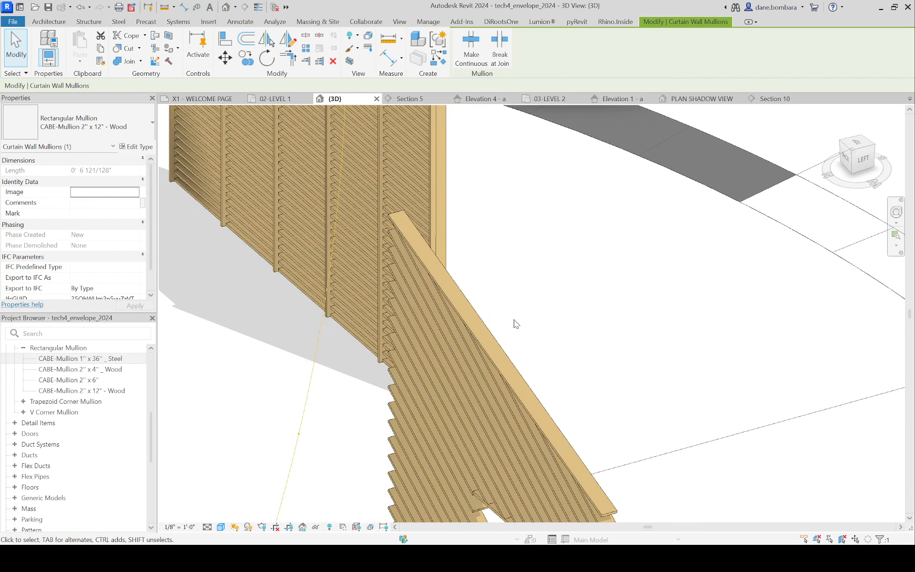
{"action": "scroll", "coordinate": [494, 347], "scroll_direction": "down", "scroll_amount": 3}
{"action": "scroll", "coordinate": [485, 299], "scroll_direction": "up", "scroll_amount": 3}
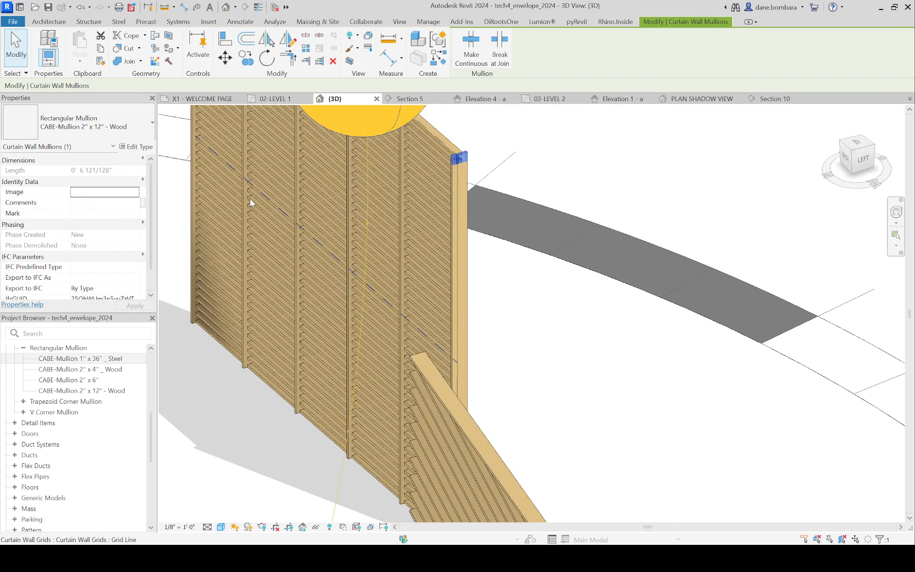
Step: Duplicate the selected mullion's type as CABE-Mullion 2" x 12" - Wood Vertical
{"action": "left_click", "coordinate": [130, 149]}
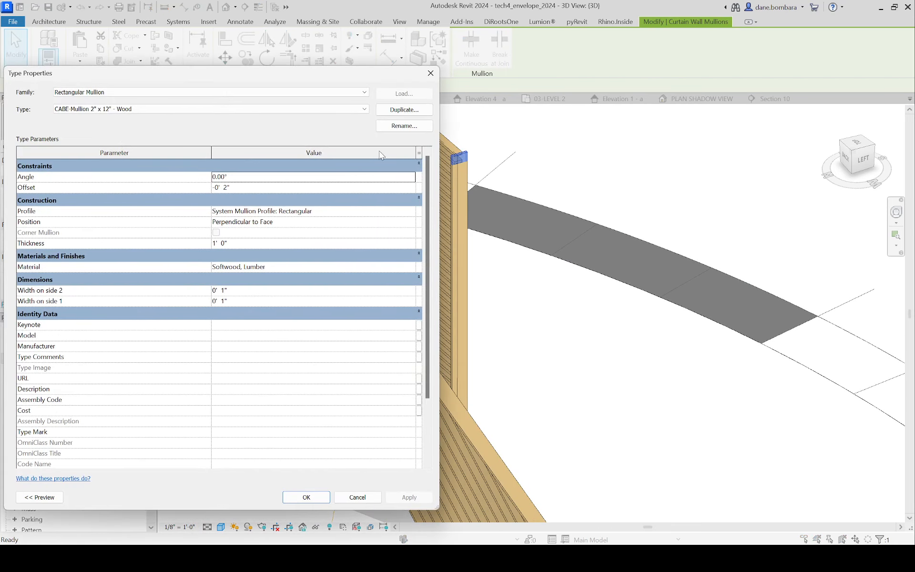
{"action": "left_click", "coordinate": [404, 109]}
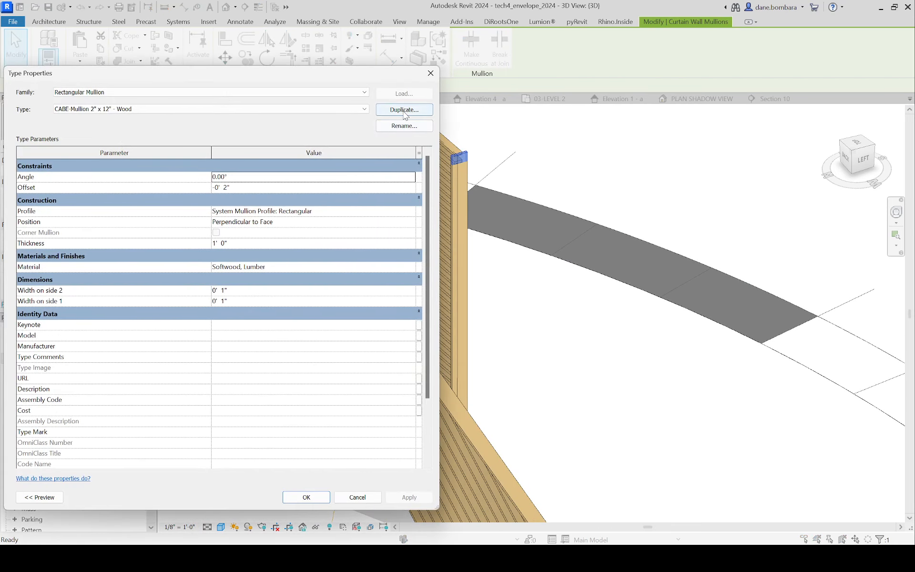
{"action": "left_click", "coordinate": [350, 268]}
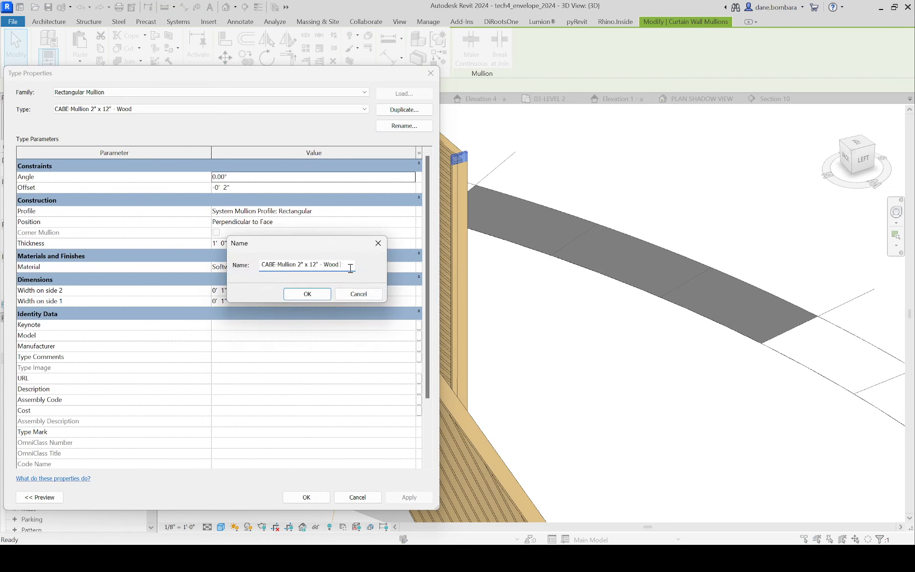
{"action": "type", "text": "Vertical"}
{"action": "key", "text": "Return"}
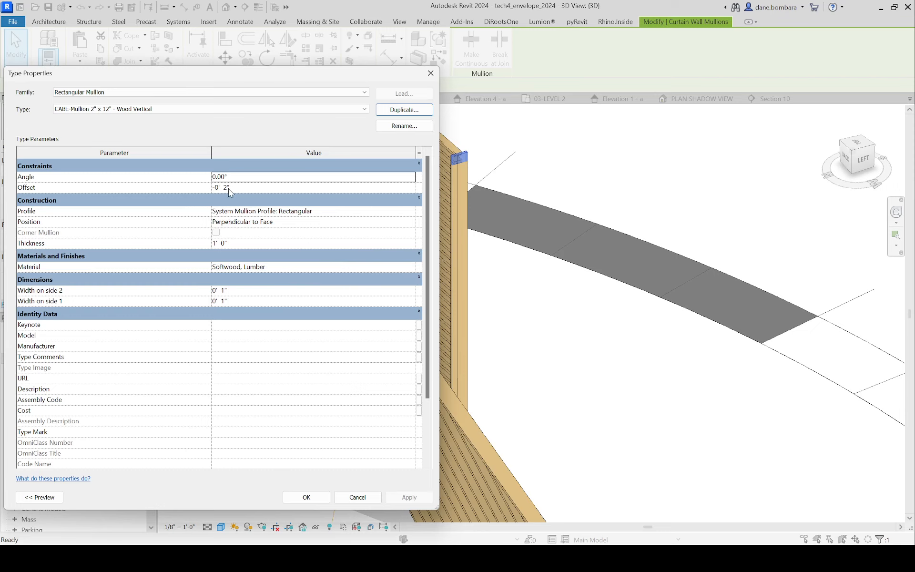
Step: Set the Wood Vertical mullion type's offset to 0 and check the selected segment's position
{"action": "left_click", "coordinate": [232, 188]}
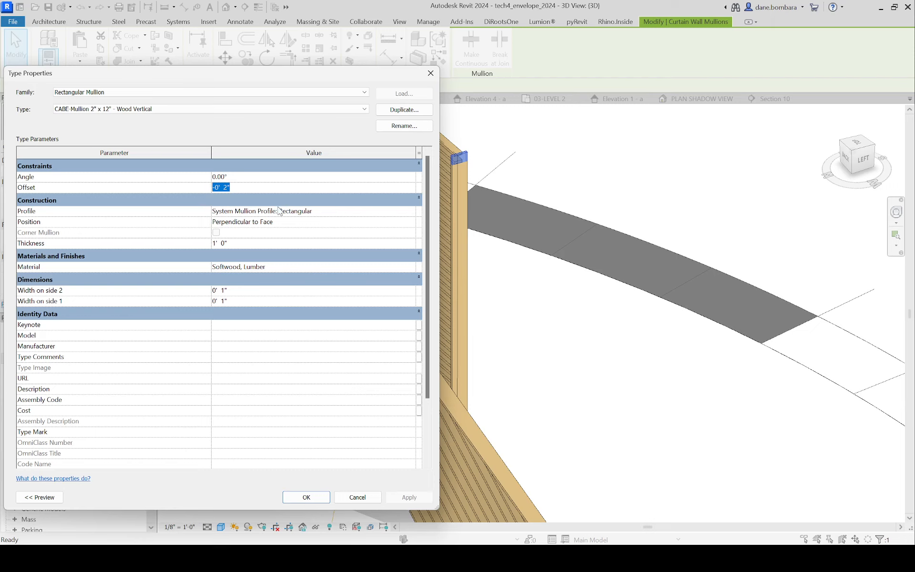
{"action": "type", "text": "0"}
{"action": "key", "text": "Return"}
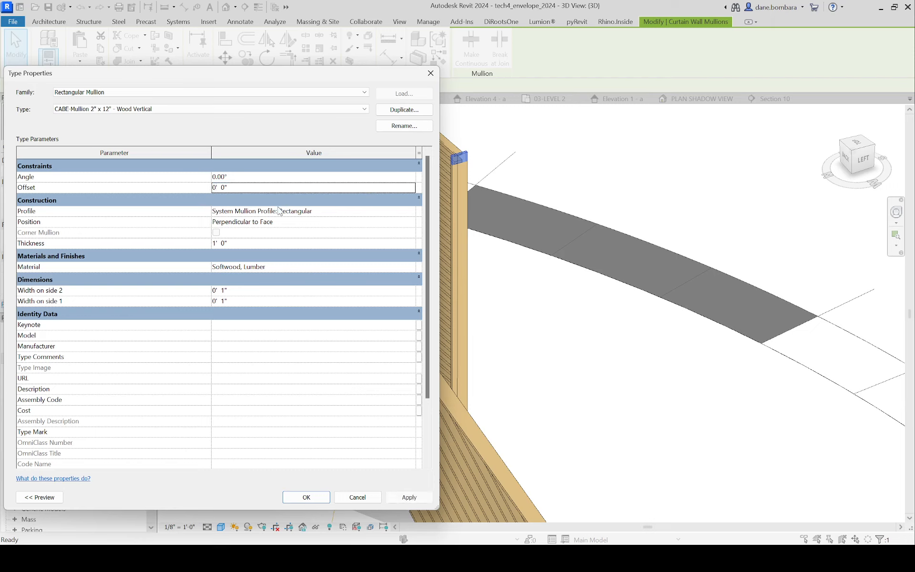
{"action": "left_click", "coordinate": [322, 495]}
{"action": "scroll", "coordinate": [492, 167], "scroll_direction": "up", "scroll_amount": 5}
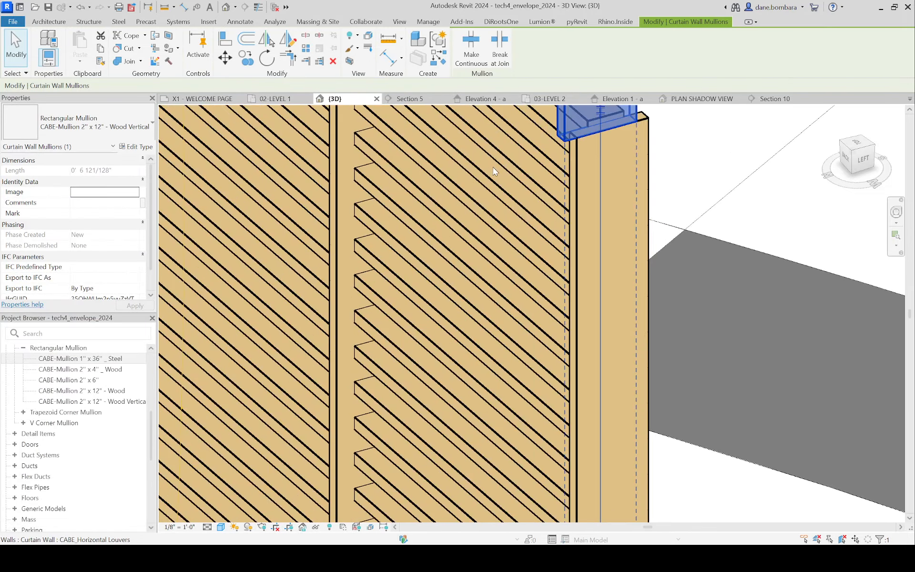
{"action": "scroll", "coordinate": [528, 222], "scroll_direction": "down", "scroll_amount": 5}
{"action": "scroll", "coordinate": [538, 218], "scroll_direction": "up", "scroll_amount": 3}
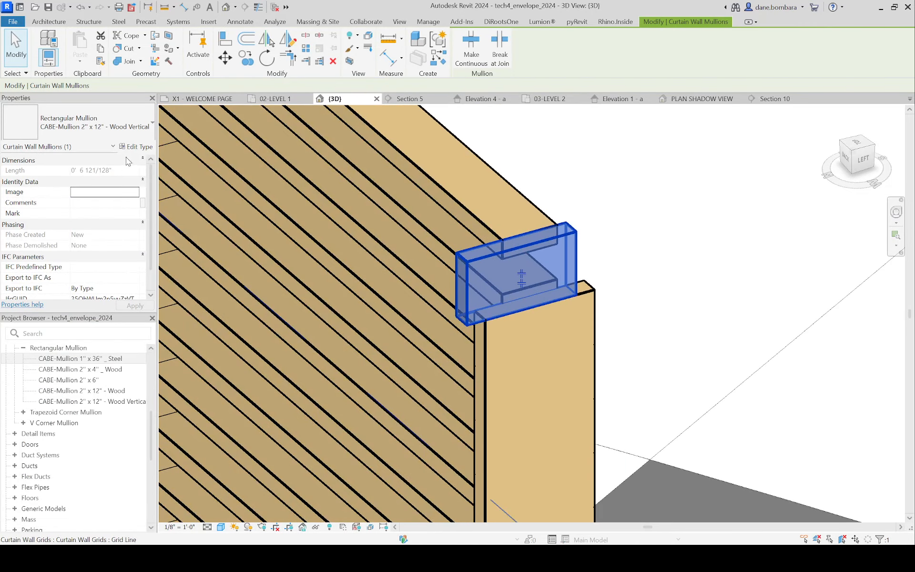
Step: Set the Wood Vertical mullion type's offset to 6"
{"action": "left_click", "coordinate": [137, 146]}
{"action": "left_click", "coordinate": [261, 185]}
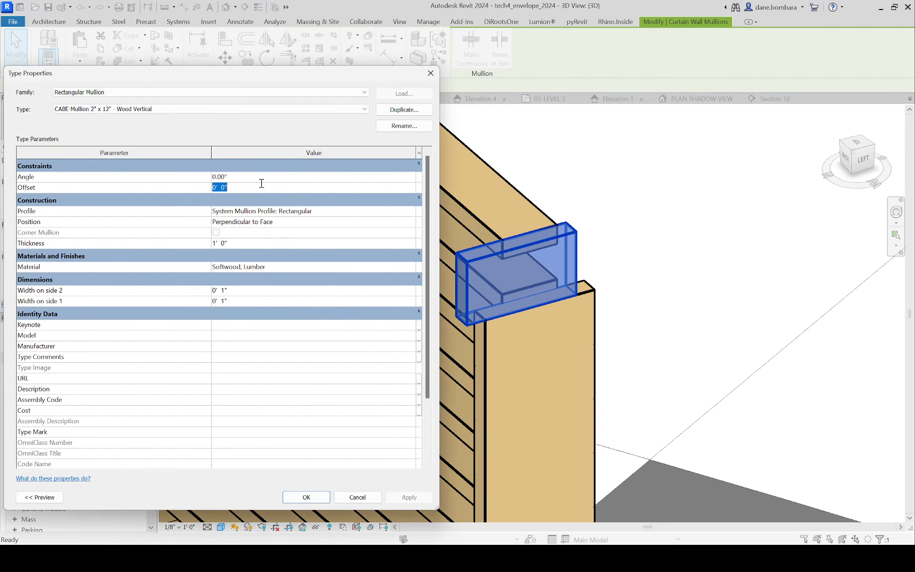
{"action": "type", "text": "6"}
{"action": "key", "text": "Return"}
{"action": "left_click", "coordinate": [307, 496]}
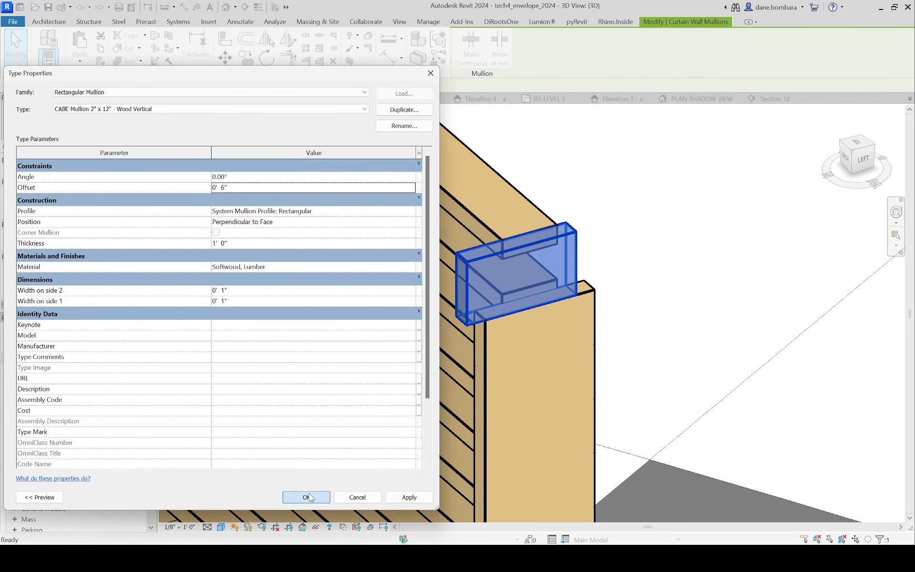
Step: Set the Wood Vertical mullion type's offset to -6" and check the shifted segment up close
{"action": "left_click", "coordinate": [137, 147]}
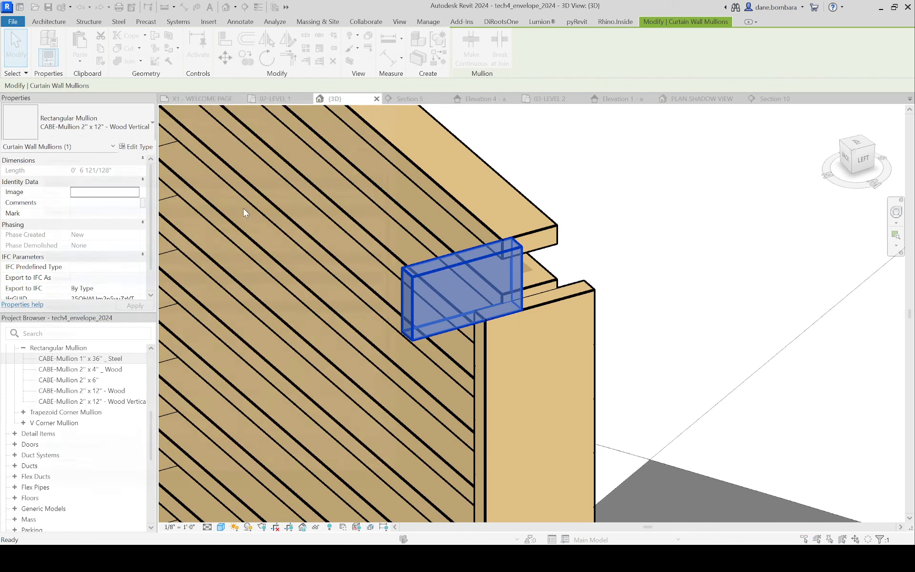
{"action": "left_click", "coordinate": [265, 189]}
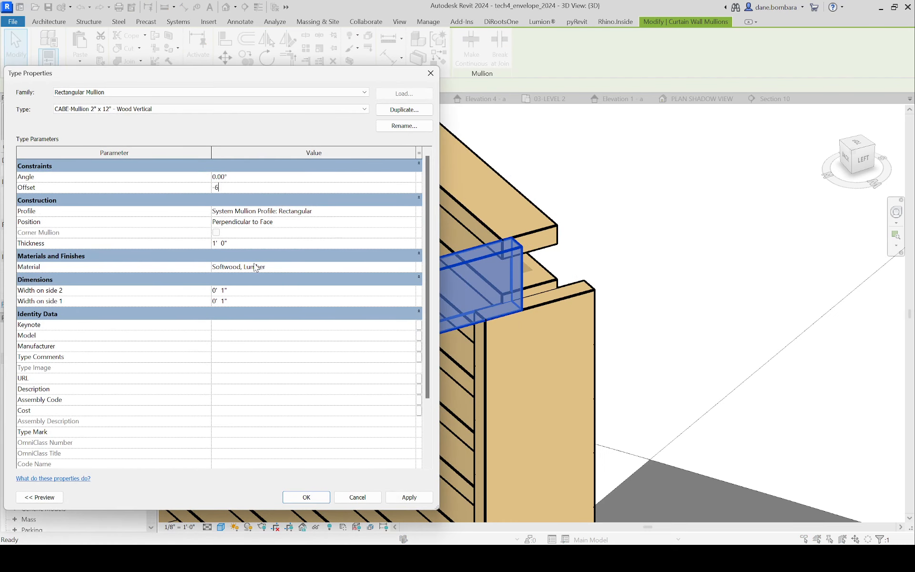
{"action": "key", "text": "Return"}
{"action": "left_click", "coordinate": [306, 497]}
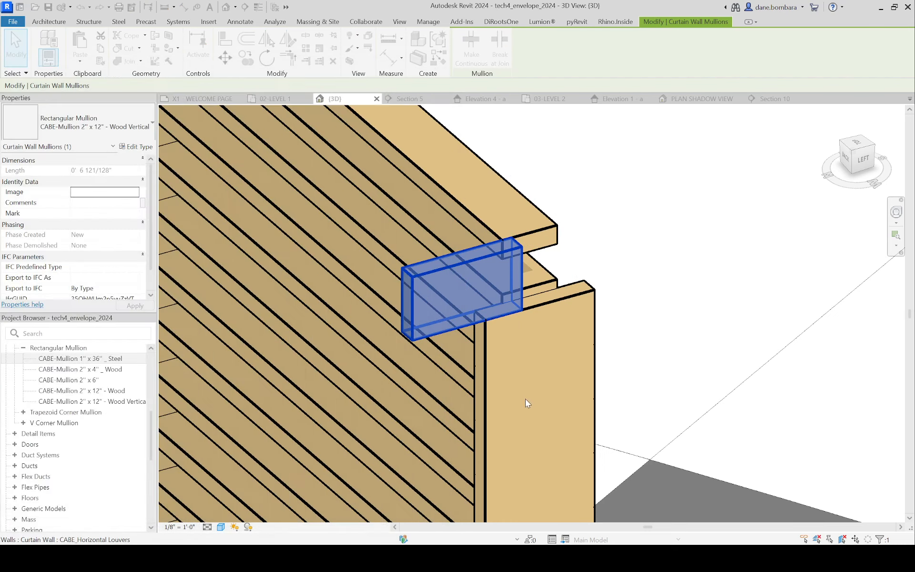
{"action": "scroll", "coordinate": [539, 298], "scroll_direction": "up", "scroll_amount": 5}
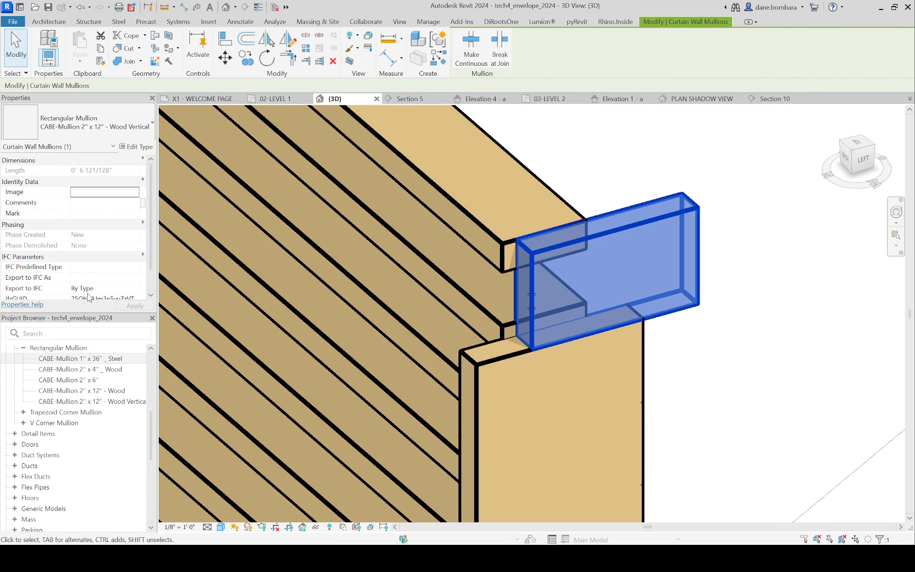
Step: In the 02-LEVEL 1 plan, draw a section across the horizontal louver wall just outside its left end and open its view
{"action": "left_click", "coordinate": [287, 98]}
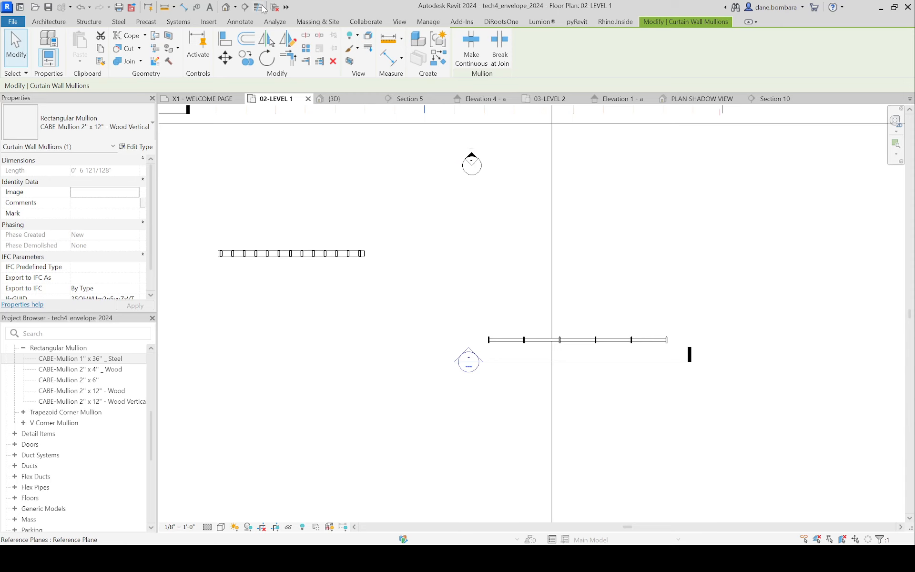
{"action": "left_click", "coordinate": [245, 6]}
{"action": "left_click", "coordinate": [484, 315]}
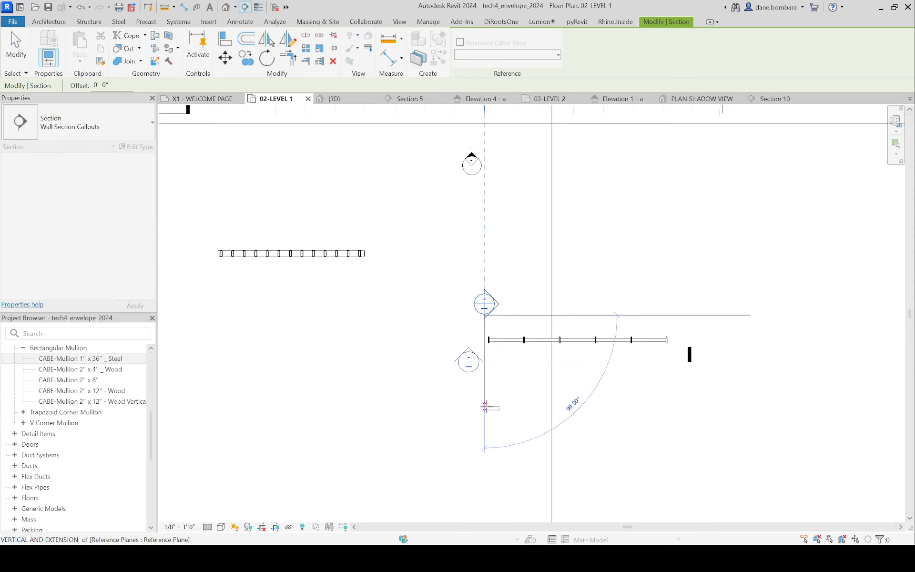
{"action": "left_click", "coordinate": [485, 474]}
{"action": "key", "text": "Escape"}
{"action": "double_click", "coordinate": [496, 304]}
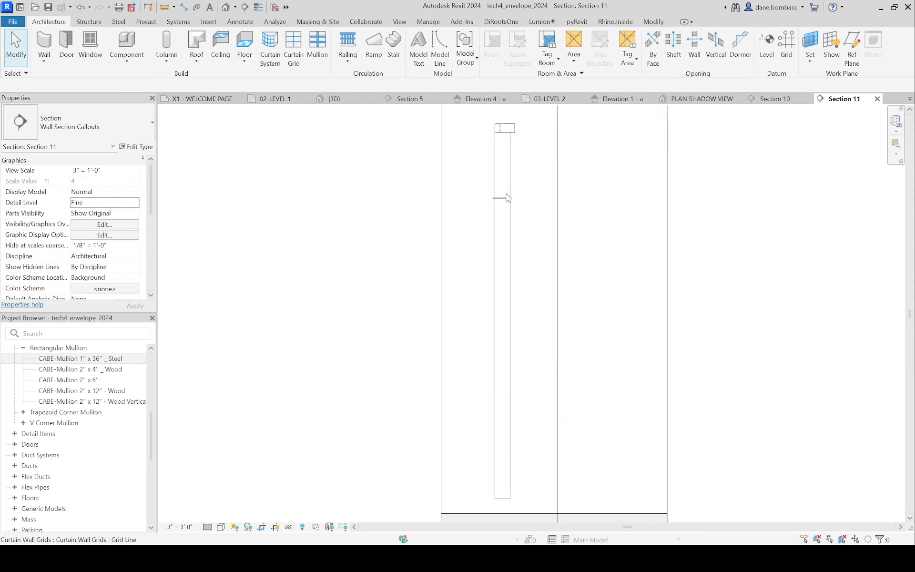
Step: Dimension the horizontal distance between the vertical mullion segment's edge and the louver's edge at the wall's top
{"action": "scroll", "coordinate": [508, 197], "scroll_direction": "up", "scroll_amount": 5}
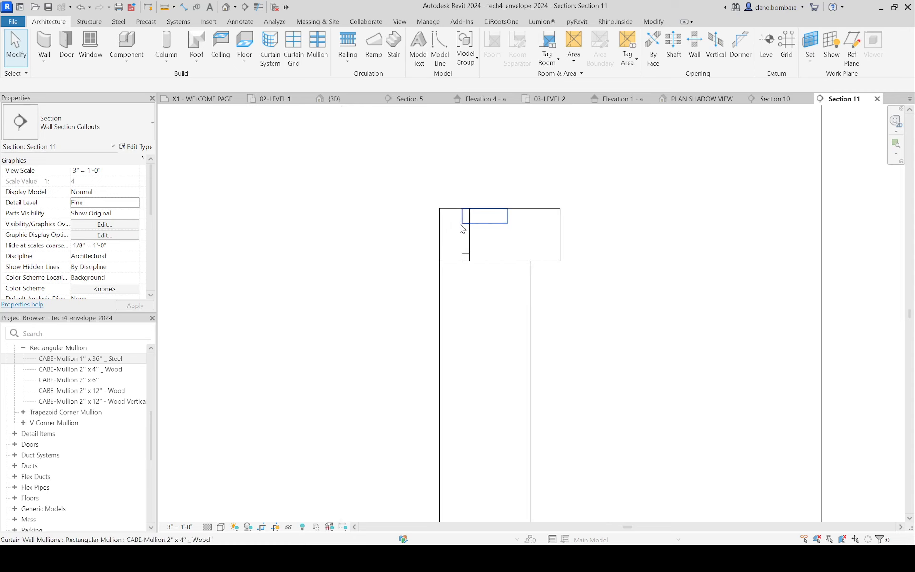
{"action": "key", "text": "d"}
{"action": "key", "text": "i"}
{"action": "scroll", "coordinate": [470, 232], "scroll_direction": "up", "scroll_amount": 2}
{"action": "left_click", "coordinate": [469, 226]}
{"action": "left_click", "coordinate": [457, 210]}
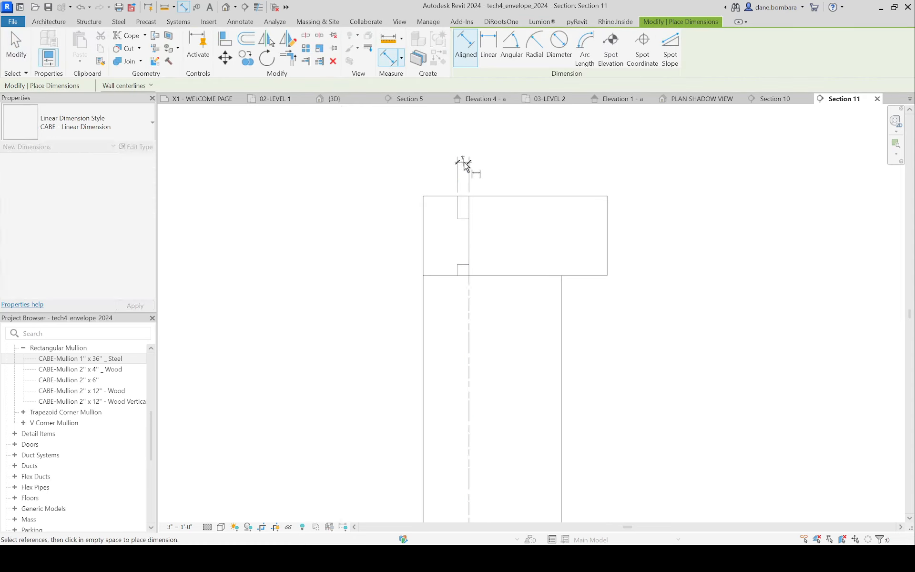
{"action": "left_click", "coordinate": [465, 162]}
{"action": "scroll", "coordinate": [469, 194], "scroll_direction": "up", "scroll_amount": 2}
{"action": "key", "text": "Escape"}
{"action": "key", "text": "Escape"}
Step: Set the Wood Vertical mullion type's offset to -5" to align the segment with the louver's edge
{"action": "left_click", "coordinate": [489, 198]}
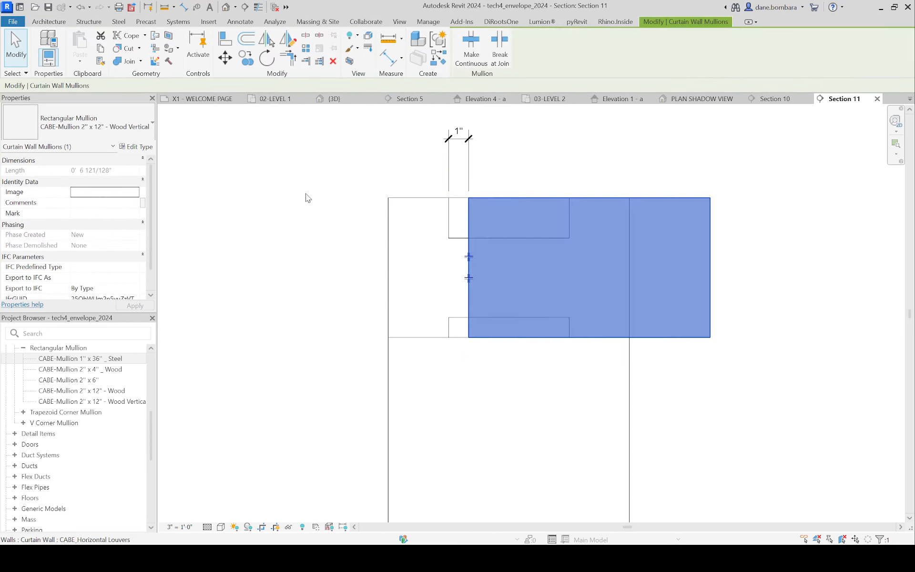
{"action": "left_click", "coordinate": [136, 147]}
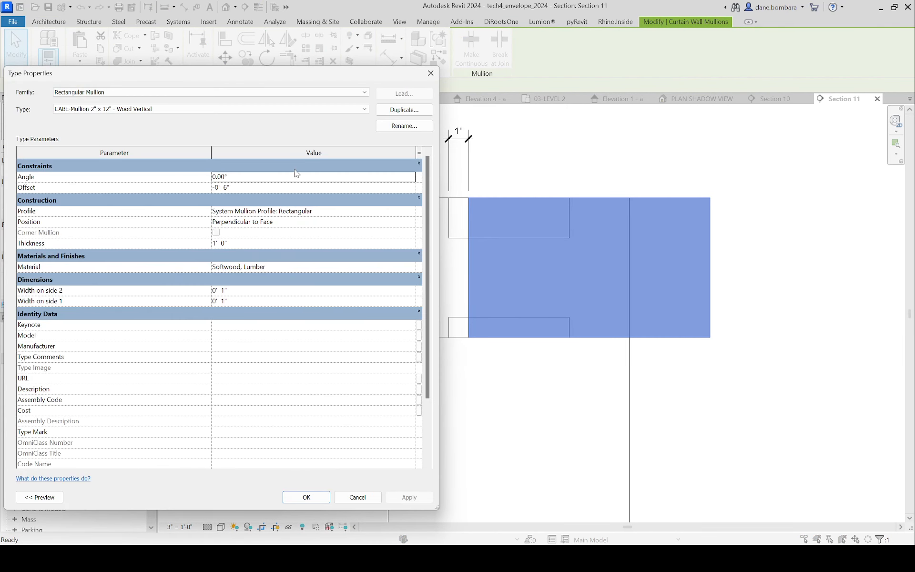
{"action": "left_click", "coordinate": [225, 186]}
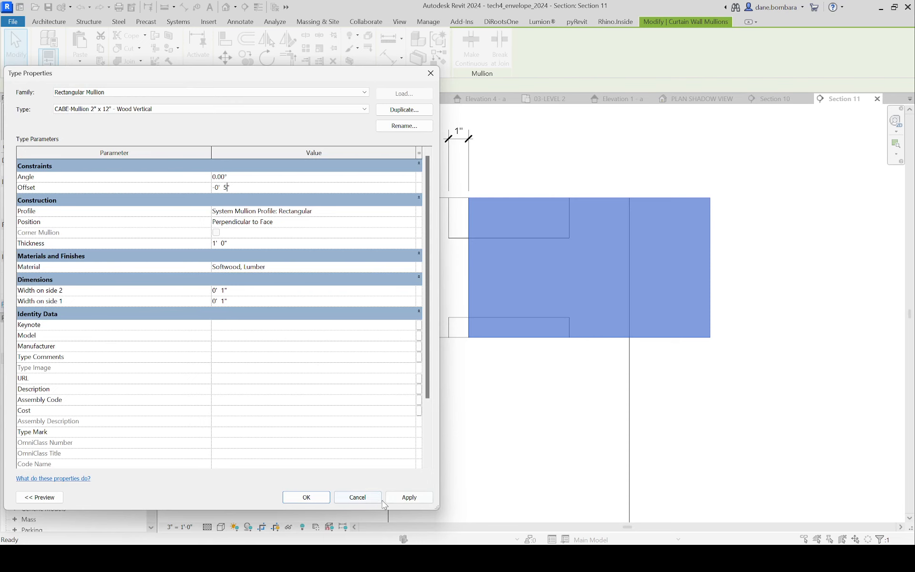
{"action": "left_click", "coordinate": [406, 497]}
{"action": "left_click", "coordinate": [306, 497]}
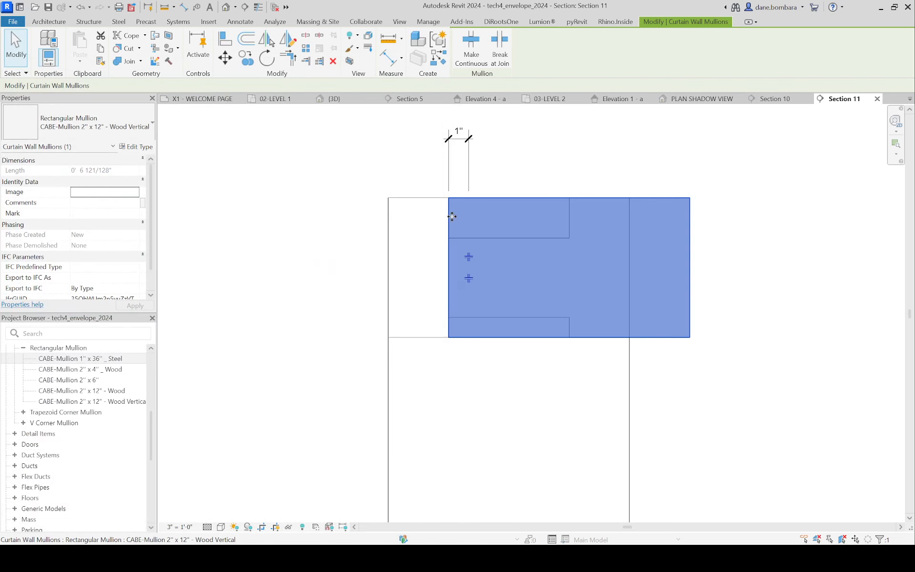
Step: Examine in the 3D view how the vertical mullion segment lines up with the louvers at the horizontal louver wall's end
{"action": "key", "text": "Escape"}
{"action": "scroll", "coordinate": [604, 228], "scroll_direction": "down", "scroll_amount": 2}
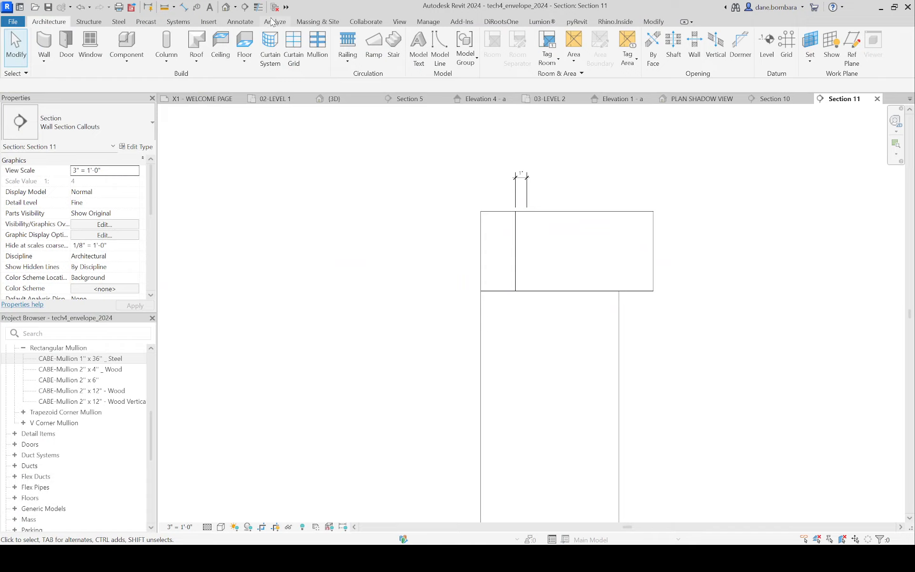
{"action": "left_click", "coordinate": [227, 7]}
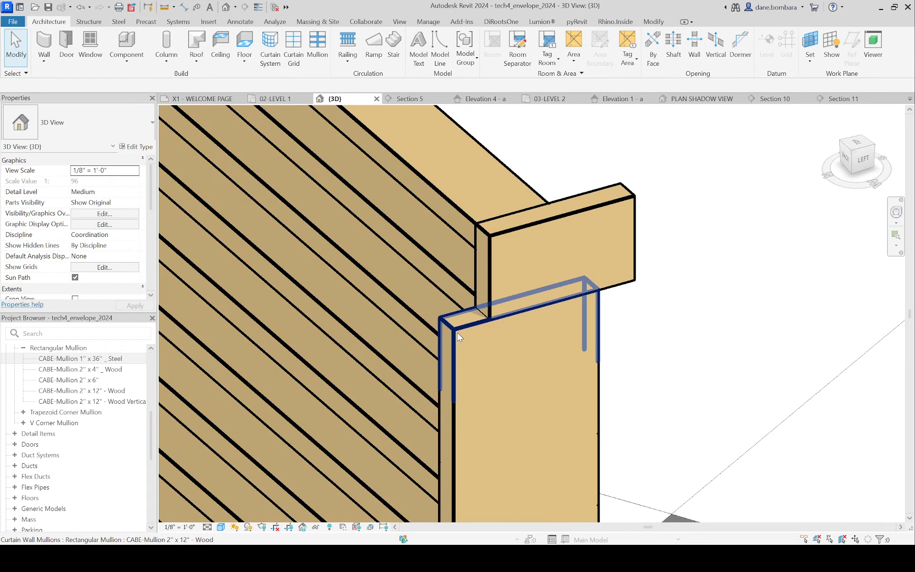
{"action": "left_click", "coordinate": [458, 337]}
{"action": "scroll", "coordinate": [460, 335], "scroll_direction": "down", "scroll_amount": 7}
{"action": "middle_click_drag", "start_coordinate": [462, 329], "coordinate": [550, 300], "text": "shift"}
{"action": "scroll", "coordinate": [511, 251], "scroll_direction": "down", "scroll_amount": 2}
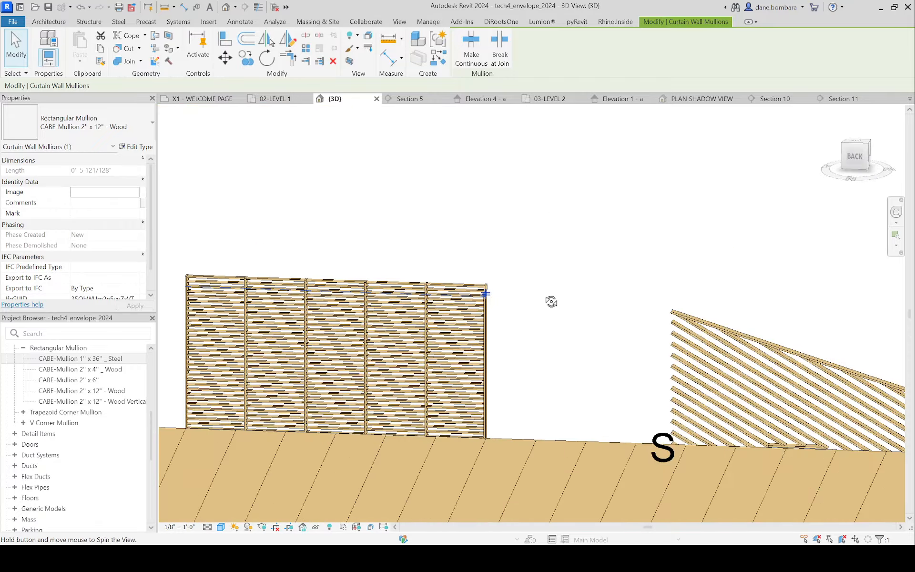
Step: In Section 10, change the mullions on all six vertical lines to CABE-Mullion 2" x 12" - Wood Vertical, excluding the curtain wall grids
{"action": "left_click", "coordinate": [775, 99]}
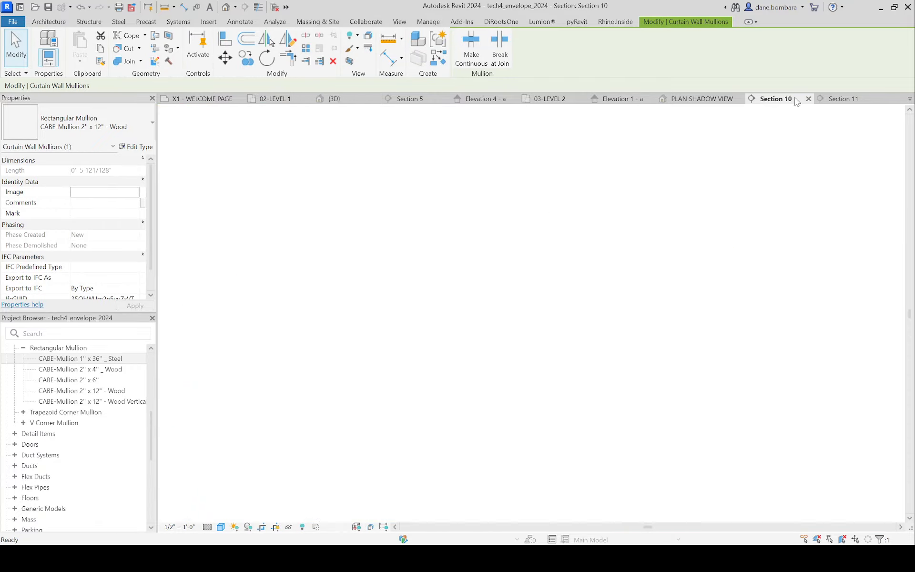
{"action": "left_click", "coordinate": [231, 137]}
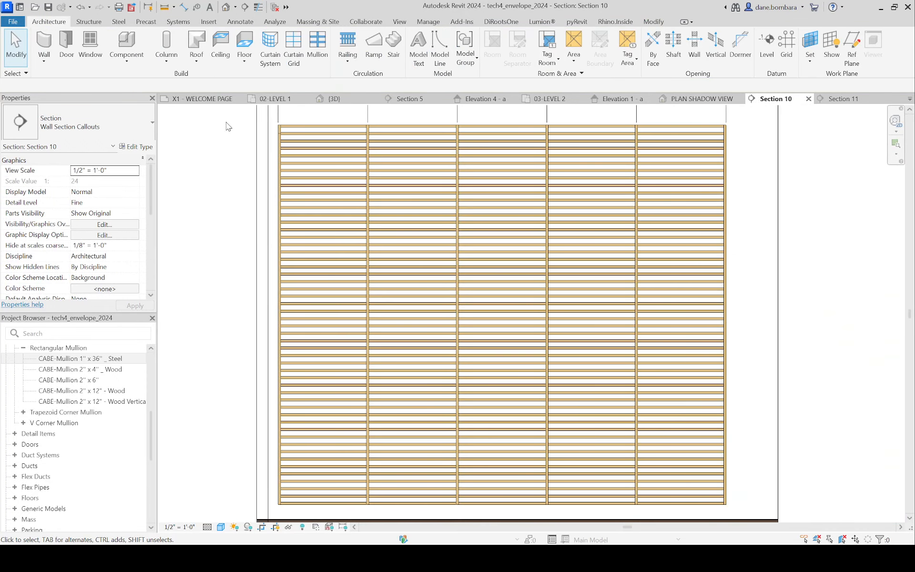
{"action": "left_click_drag", "start_coordinate": [226, 117], "coordinate": [320, 534]}
{"action": "scroll", "coordinate": [310, 508], "scroll_direction": "down", "scroll_amount": 2}
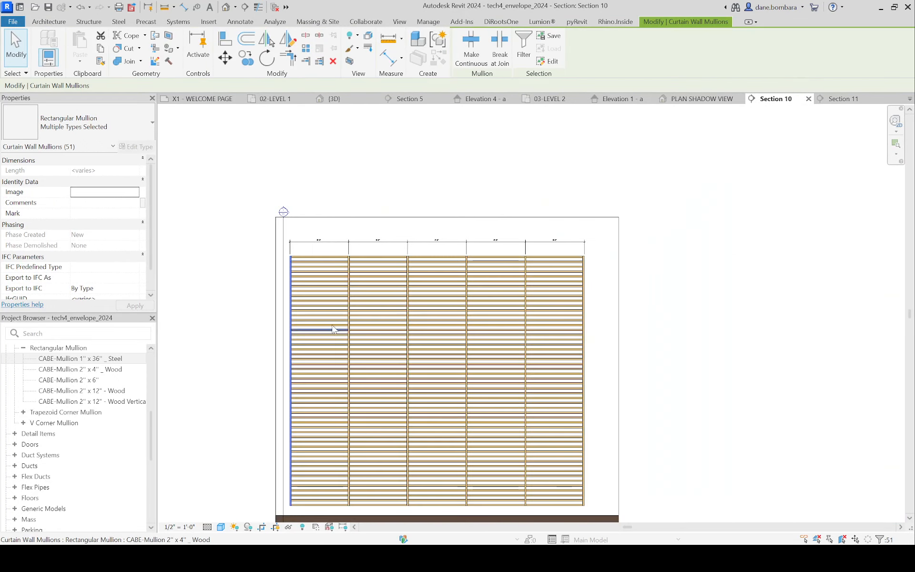
{"action": "left_click_drag", "start_coordinate": [372, 489], "coordinate": [380, 534], "text": "ctrl"}
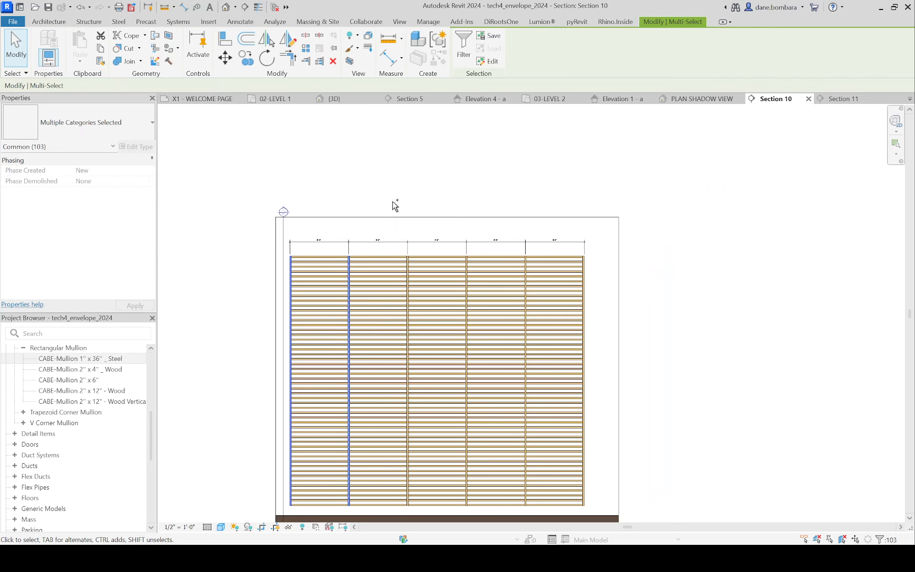
{"action": "left_click_drag", "start_coordinate": [392, 200], "coordinate": [434, 515], "text": "ctrl"}
{"action": "left_click_drag", "start_coordinate": [447, 177], "coordinate": [491, 519], "text": "ctrl"}
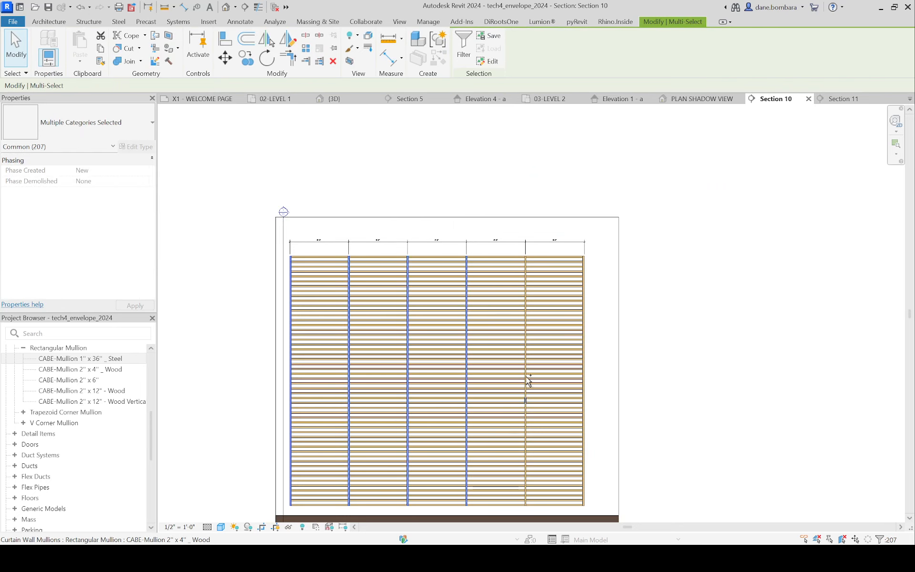
{"action": "left_click_drag", "start_coordinate": [507, 208], "coordinate": [549, 511], "text": "ctrl"}
{"action": "left_click_drag", "start_coordinate": [564, 199], "coordinate": [599, 507], "text": "ctrl"}
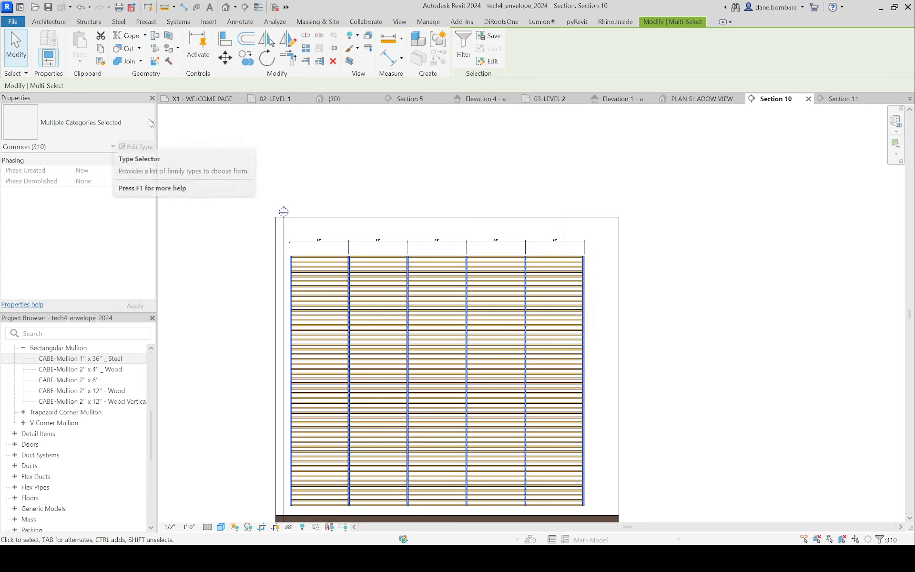
{"action": "left_click", "coordinate": [455, 56]}
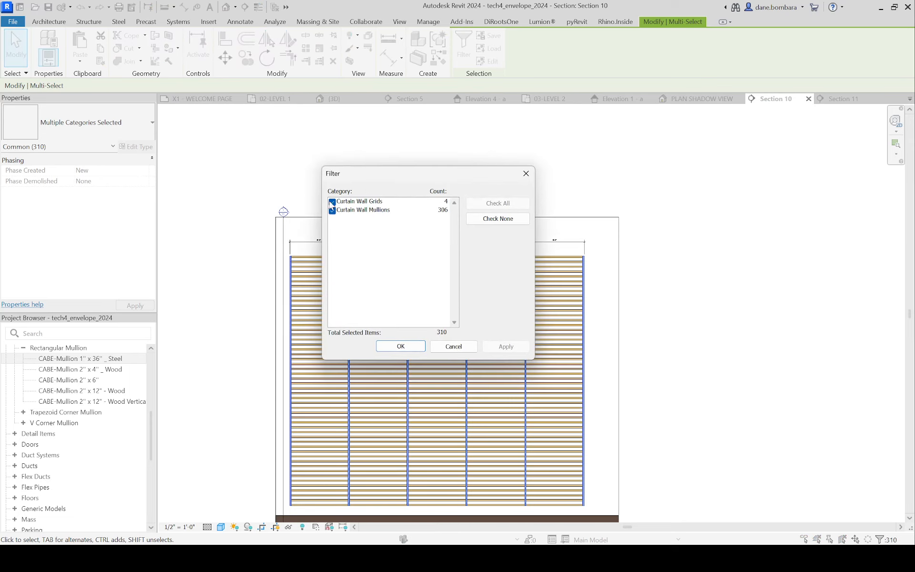
{"action": "left_click", "coordinate": [332, 202]}
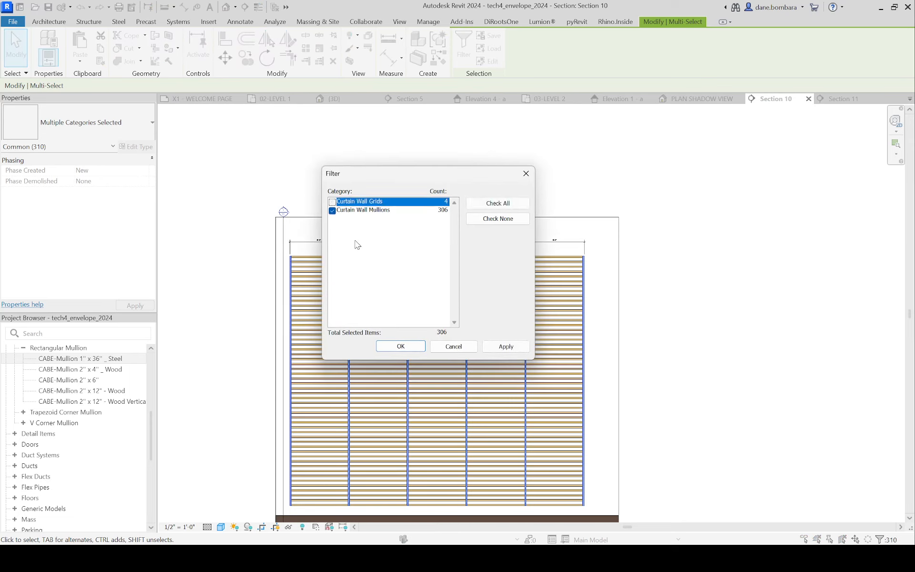
{"action": "left_click", "coordinate": [401, 347]}
{"action": "left_click", "coordinate": [79, 123]}
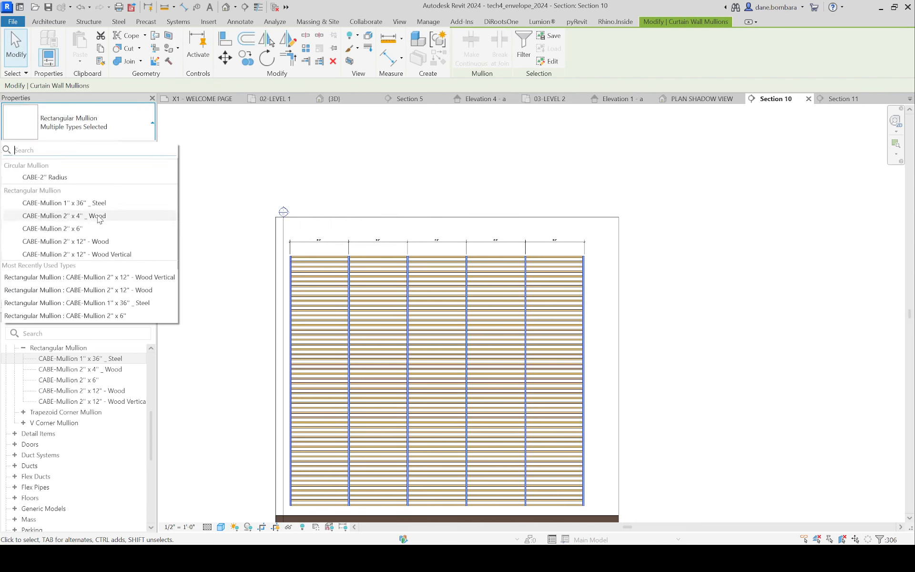
{"action": "left_click", "coordinate": [119, 254]}
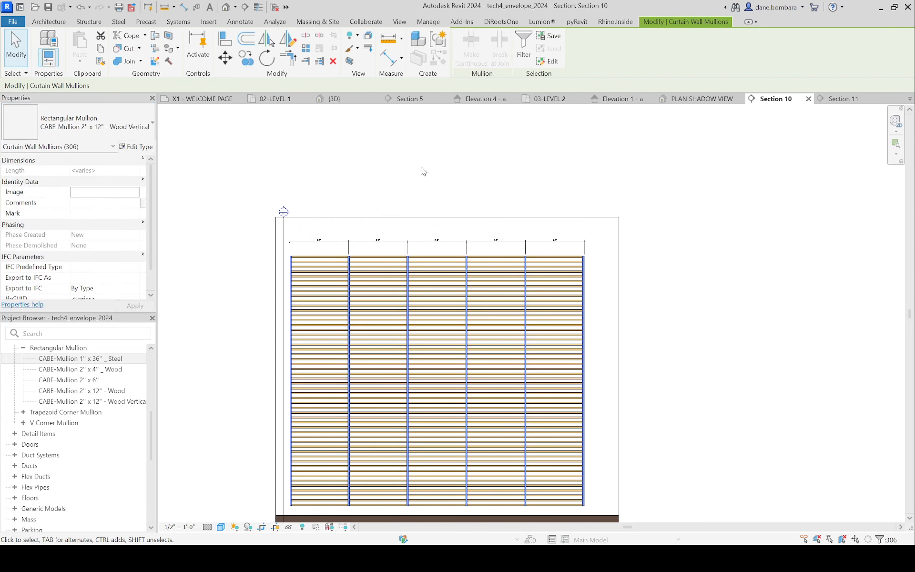
Step: Examine the vertical supports along the horizontal louver wall's top edge and both faces in the 3D view
{"action": "left_click", "coordinate": [226, 7]}
{"action": "middle_click_drag", "start_coordinate": [418, 255], "coordinate": [361, 303], "text": "shift"}
{"action": "scroll", "coordinate": [506, 231], "scroll_direction": "up", "scroll_amount": 5}
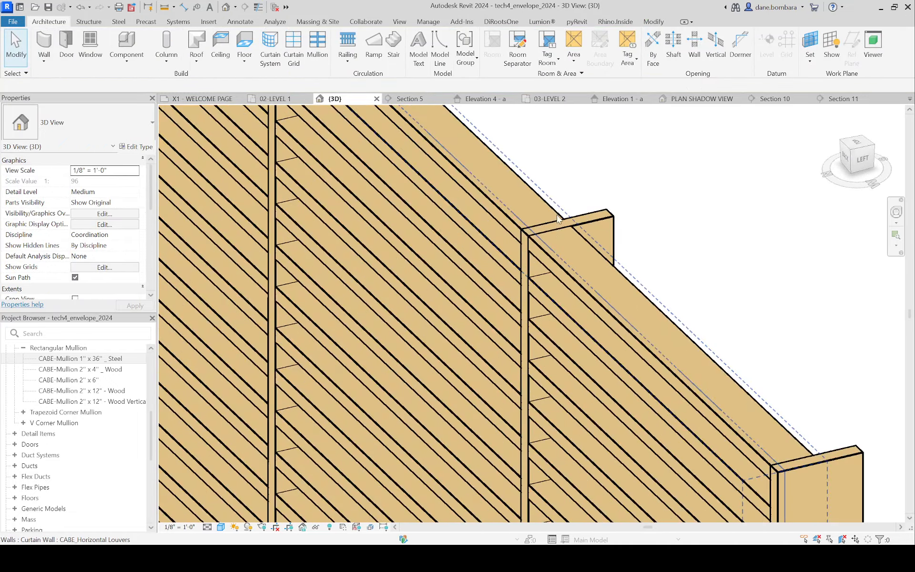
{"action": "scroll", "coordinate": [545, 219], "scroll_direction": "down", "scroll_amount": 3}
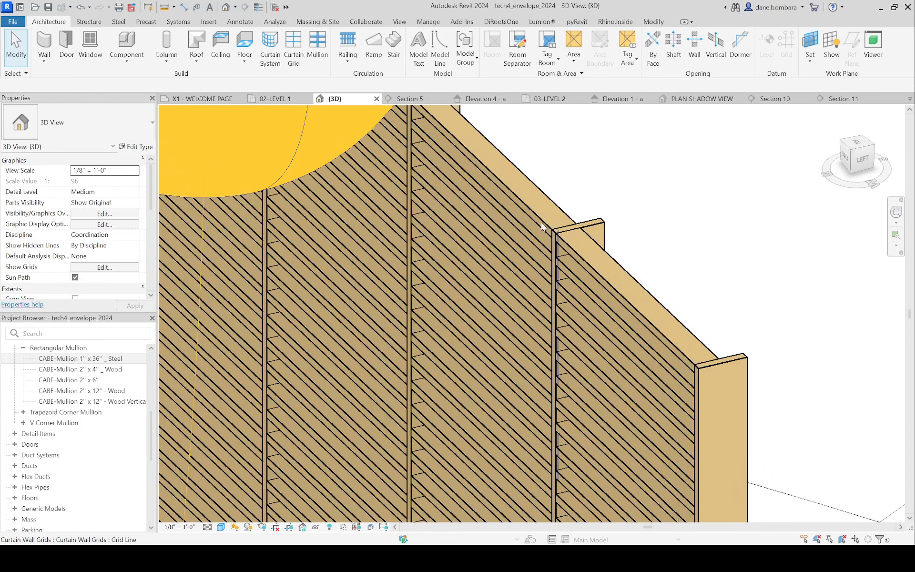
{"action": "scroll", "coordinate": [534, 217], "scroll_direction": "down", "scroll_amount": 2}
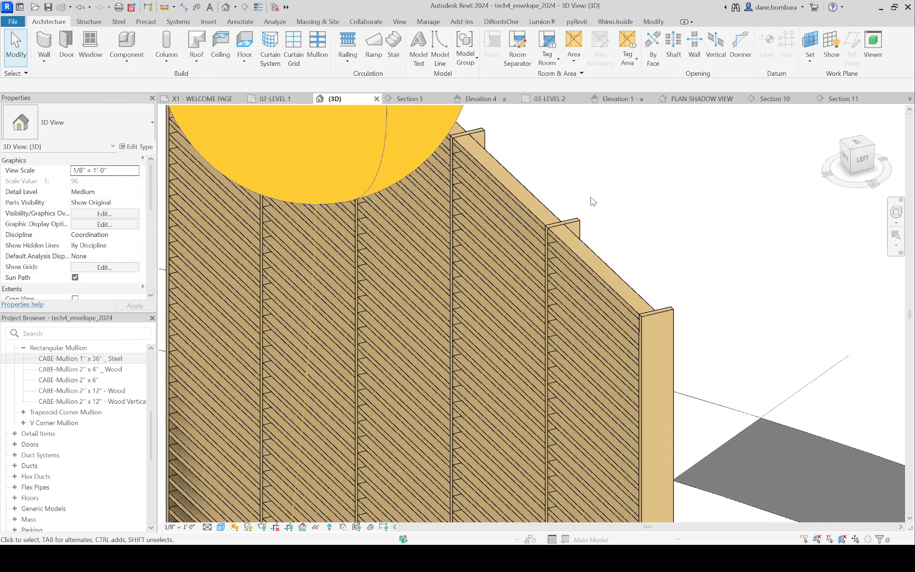
{"action": "scroll", "coordinate": [576, 228], "scroll_direction": "up", "scroll_amount": 2}
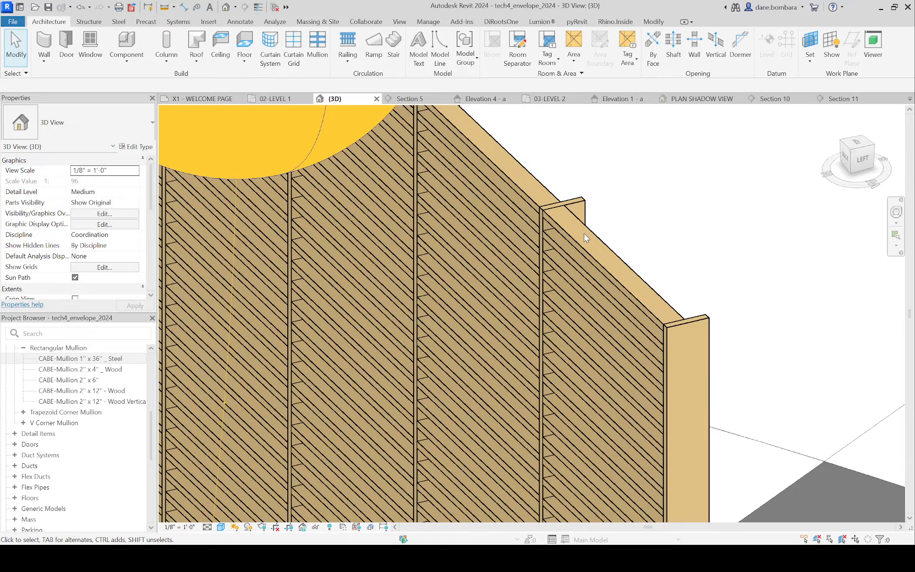
{"action": "scroll", "coordinate": [584, 233], "scroll_direction": "down", "scroll_amount": 2}
{"action": "middle_click_drag", "start_coordinate": [649, 205], "coordinate": [465, 190], "text": "shift"}
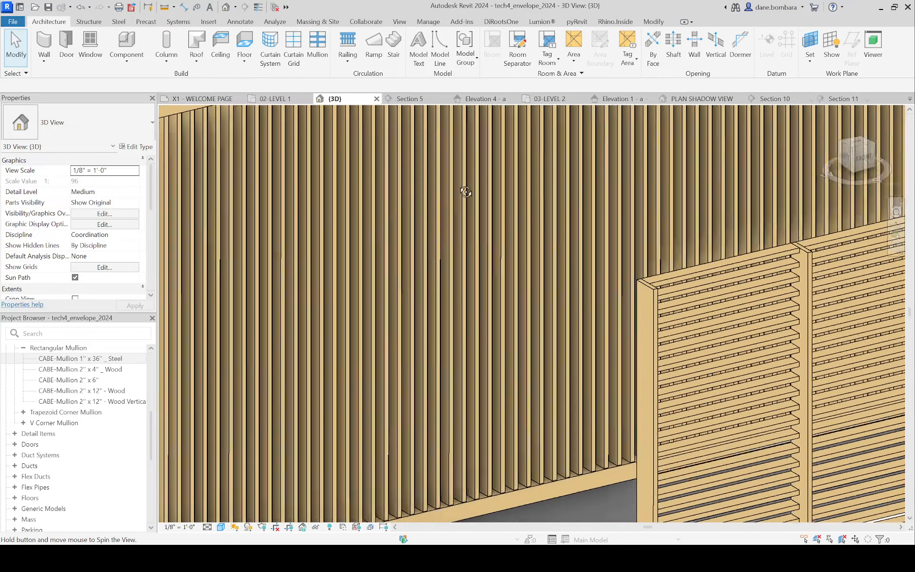
{"action": "scroll", "coordinate": [476, 193], "scroll_direction": "down", "scroll_amount": 4}
{"action": "middle_click_drag", "start_coordinate": [619, 331], "coordinate": [632, 305], "text": "shift"}
{"action": "scroll", "coordinate": [632, 305], "scroll_direction": "up", "scroll_amount": 2}
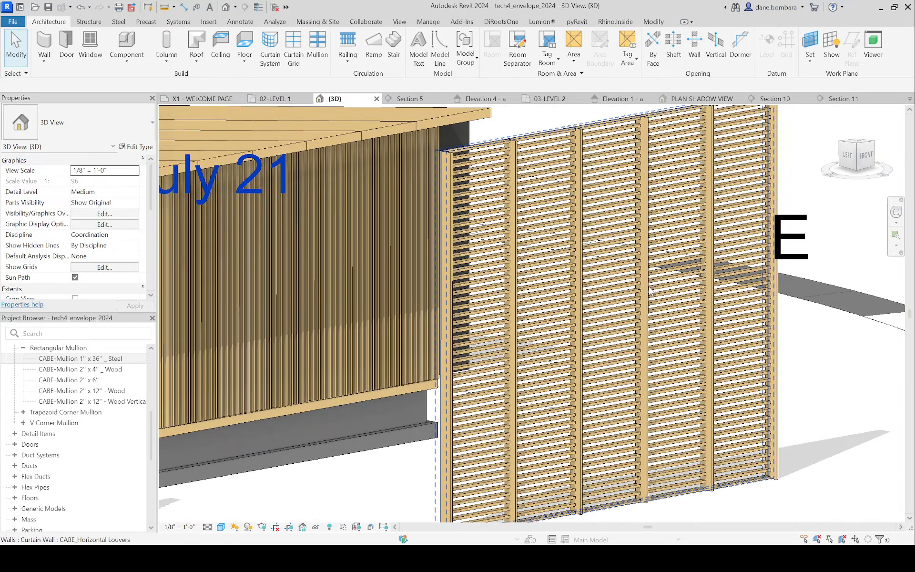
{"action": "scroll", "coordinate": [646, 287], "scroll_direction": "up", "scroll_amount": 2}
{"action": "scroll", "coordinate": [647, 287], "scroll_direction": "down", "scroll_amount": 5}
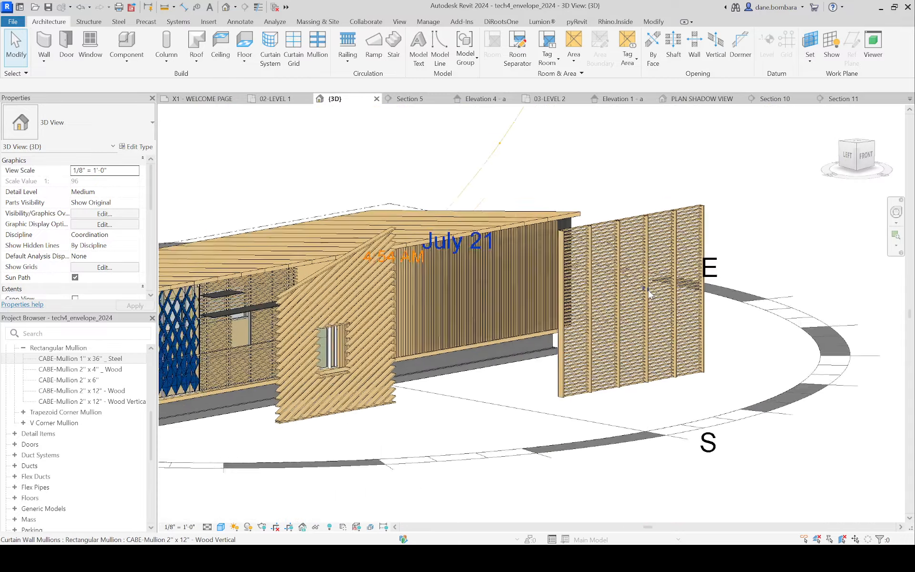
Step: In the 3D view, change the mullions on the louver wall's fourth interior vertical line to CABE-Mullion 1" x 36" _ Steel, excluding the curtain wall grid
{"action": "middle_click_drag", "start_coordinate": [649, 292], "coordinate": [659, 231], "text": "shift"}
{"action": "left_click_drag", "start_coordinate": [653, 210], "coordinate": [689, 413]}
{"action": "scroll", "coordinate": [688, 253], "scroll_direction": "up", "scroll_amount": 2}
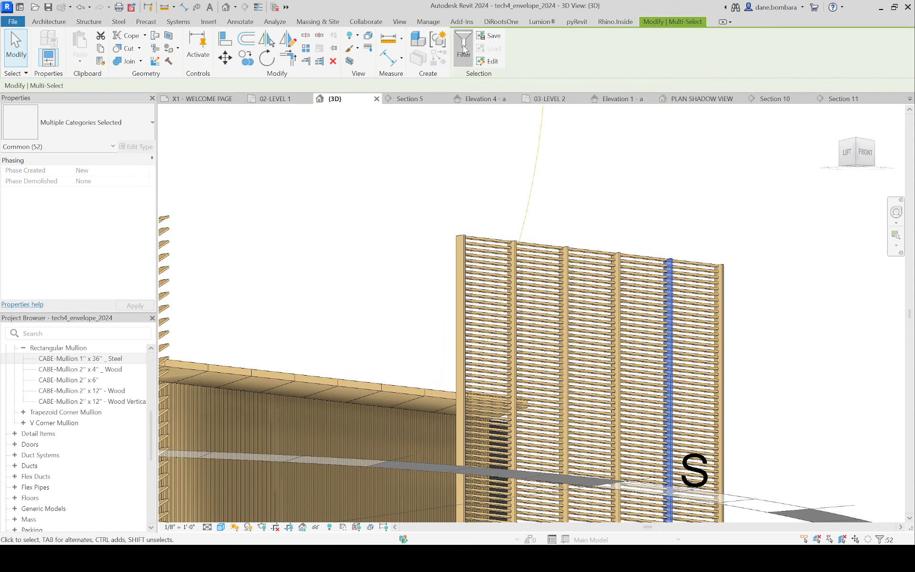
{"action": "left_click", "coordinate": [463, 48]}
{"action": "left_click", "coordinate": [332, 211]}
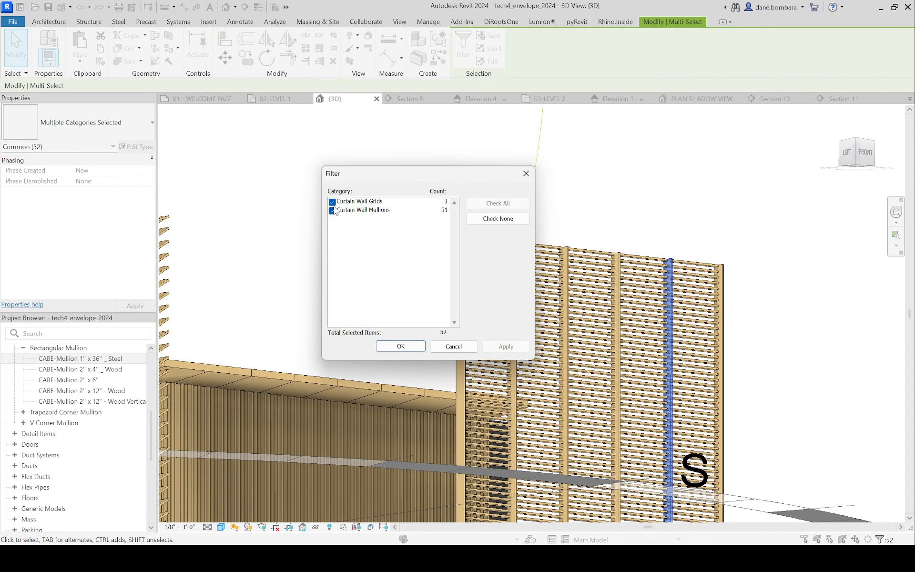
{"action": "left_click", "coordinate": [332, 202]}
{"action": "left_click", "coordinate": [400, 346]}
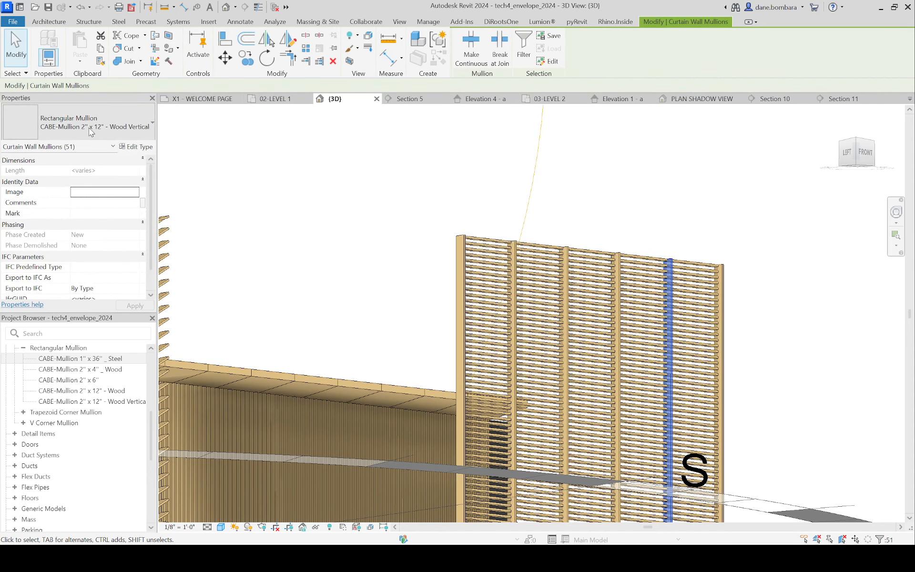
{"action": "left_click", "coordinate": [90, 125]}
{"action": "left_click", "coordinate": [77, 206]}
{"action": "left_click", "coordinate": [682, 206]}
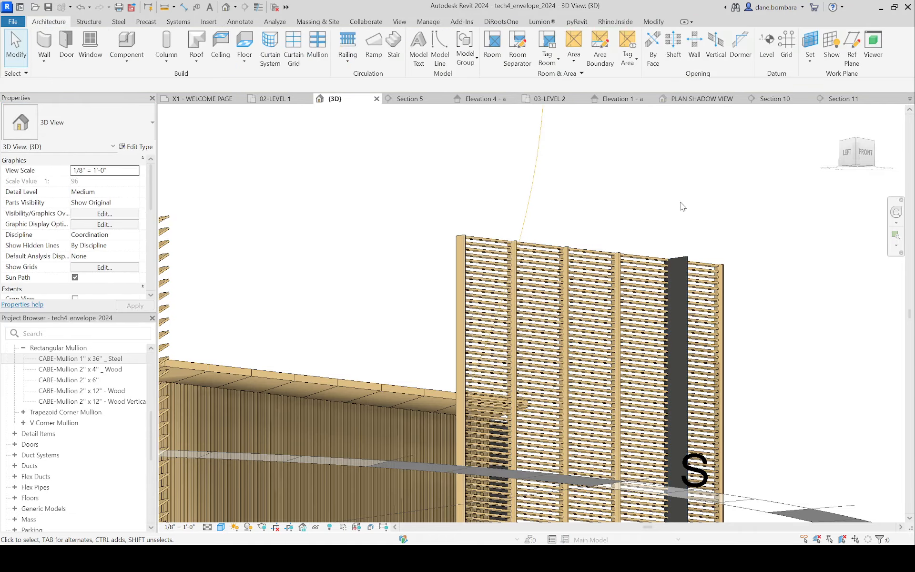
{"action": "scroll", "coordinate": [644, 241], "scroll_direction": "up", "scroll_amount": 2}
{"action": "middle_click_drag", "start_coordinate": [633, 190], "coordinate": [623, 346], "text": "shift"}
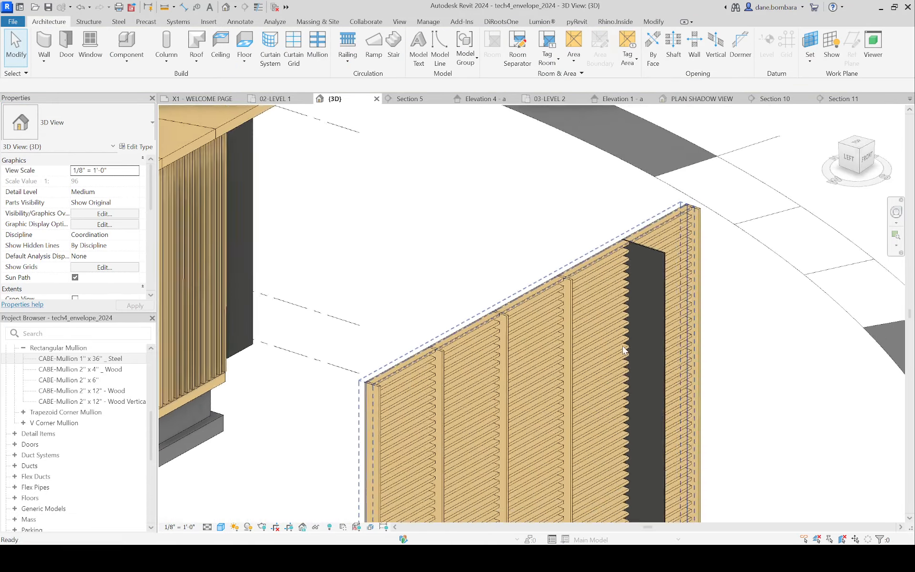
{"action": "scroll", "coordinate": [636, 212], "scroll_direction": "up", "scroll_amount": 3}
{"action": "scroll", "coordinate": [553, 256], "scroll_direction": "down", "scroll_amount": 5}
{"action": "middle_click_drag", "start_coordinate": [541, 257], "coordinate": [511, 246], "text": "shift"}
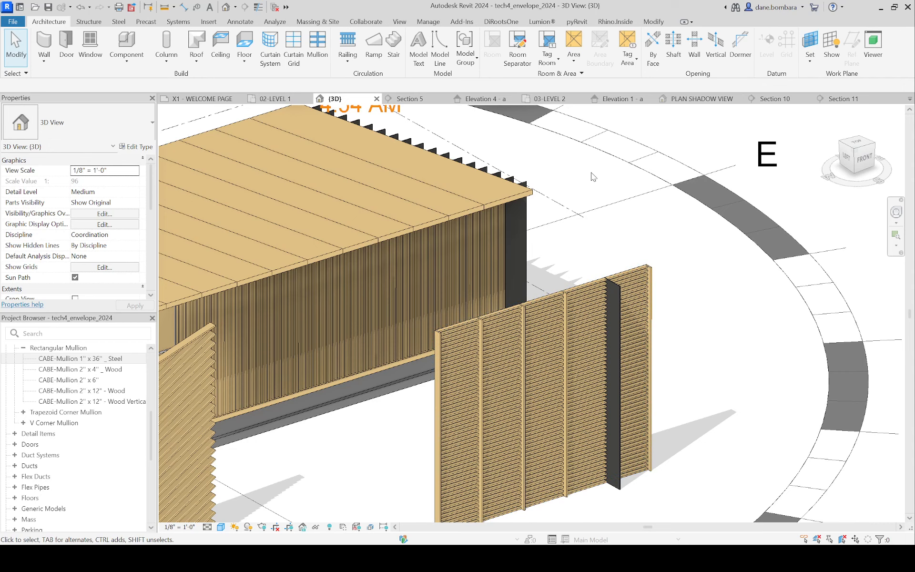
Step: In the 02-LEVEL 1 plan, move the Section 11 line inward so it cuts through the horizontal louvers, and reopen its view
{"action": "left_click", "coordinate": [776, 100]}
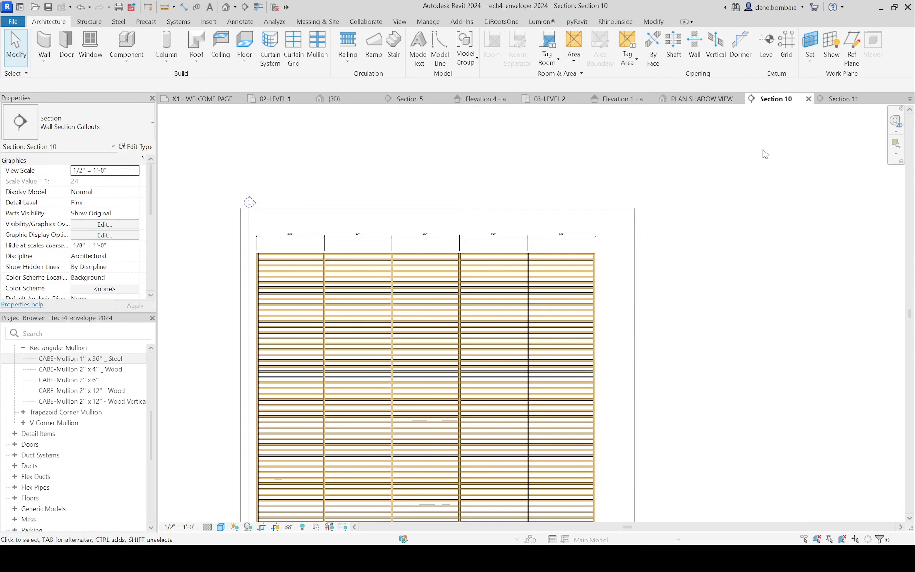
{"action": "left_click", "coordinate": [841, 98]}
{"action": "scroll", "coordinate": [574, 238], "scroll_direction": "down", "scroll_amount": 5}
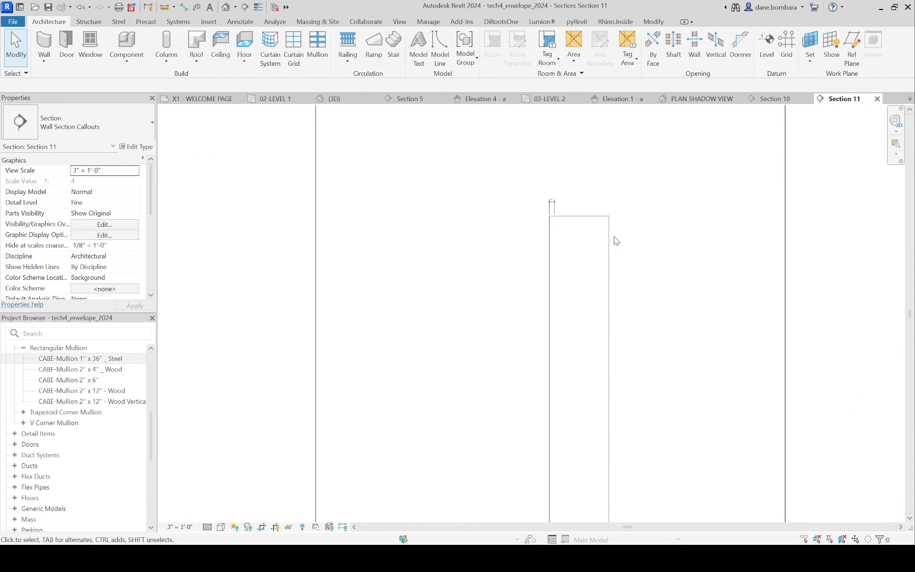
{"action": "left_click", "coordinate": [267, 101]}
{"action": "left_click", "coordinate": [468, 364]}
{"action": "left_click_drag", "start_coordinate": [467, 368], "coordinate": [500, 369]}
{"action": "double_click", "coordinate": [525, 291]}
{"action": "scroll", "coordinate": [528, 260], "scroll_direction": "up", "scroll_amount": 5}
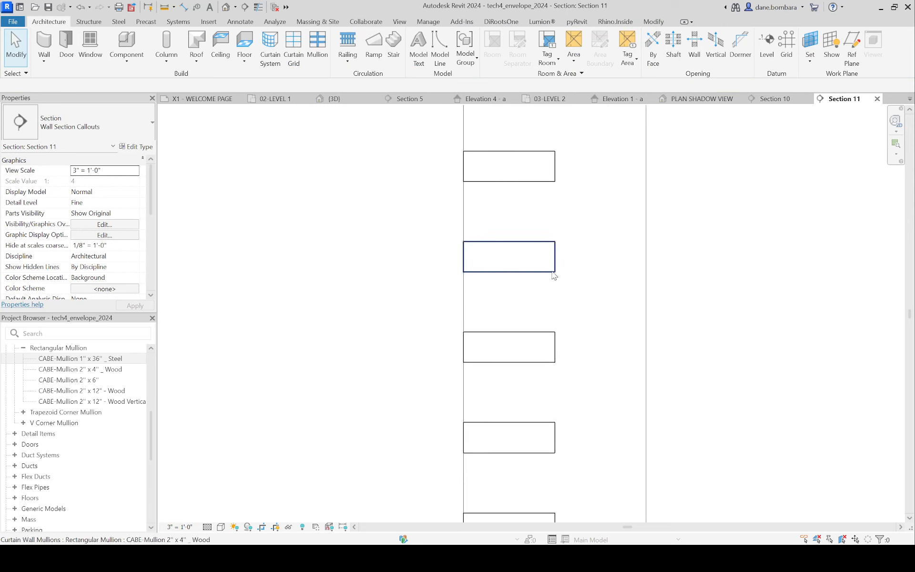
{"action": "left_click", "coordinate": [559, 247]}
{"action": "scroll", "coordinate": [560, 249], "scroll_direction": "down", "scroll_amount": 3}
{"action": "key", "text": "Escape"}
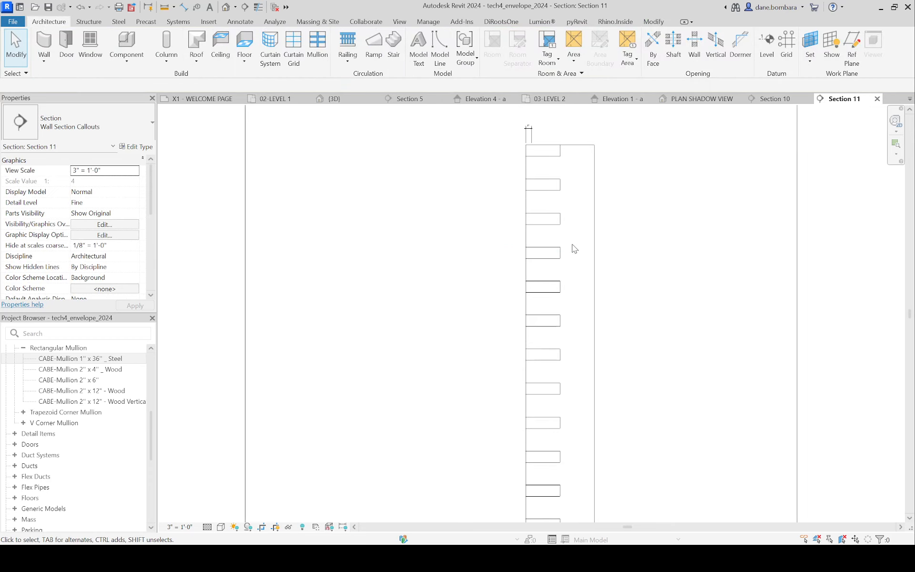
Step: Rename the mullion type of the horizontal louver near the wall's top as CABE-Mullion 2" x 4" _ Wood Angled
{"action": "scroll", "coordinate": [570, 253], "scroll_direction": "down", "scroll_amount": 2}
{"action": "left_click", "coordinate": [551, 195]}
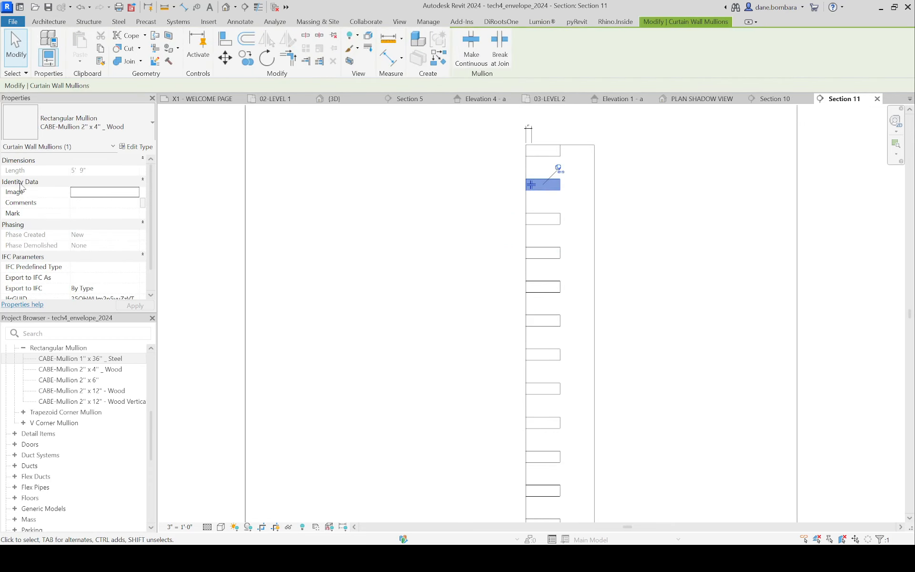
{"action": "left_click", "coordinate": [136, 147]}
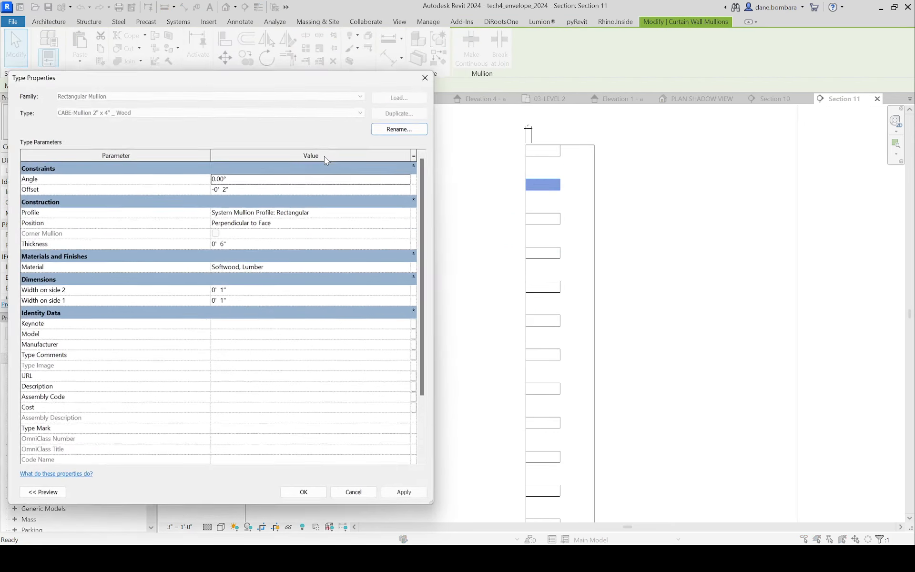
{"action": "left_click", "coordinate": [389, 127]}
{"action": "left_click", "coordinate": [277, 291]}
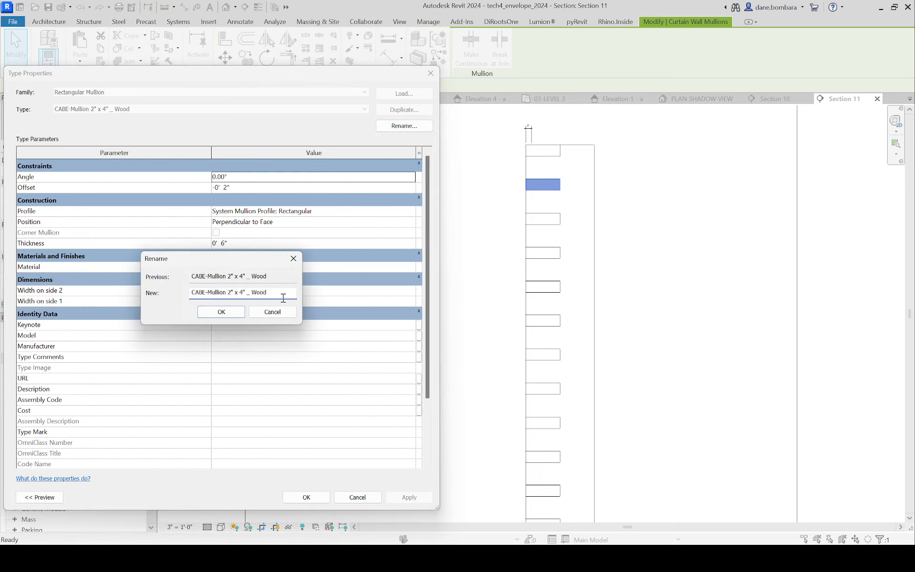
{"action": "type", "text": "Angled"}
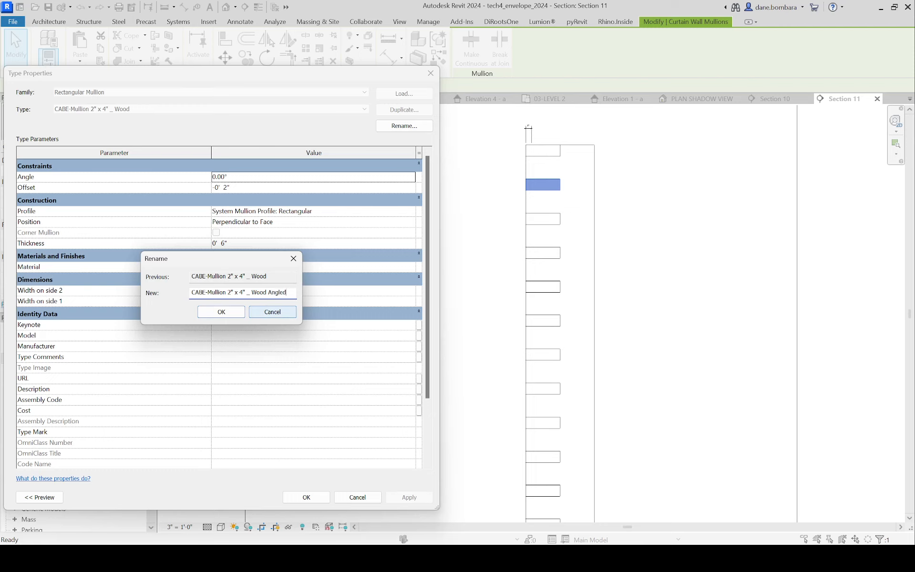
{"action": "key", "text": "Return"}
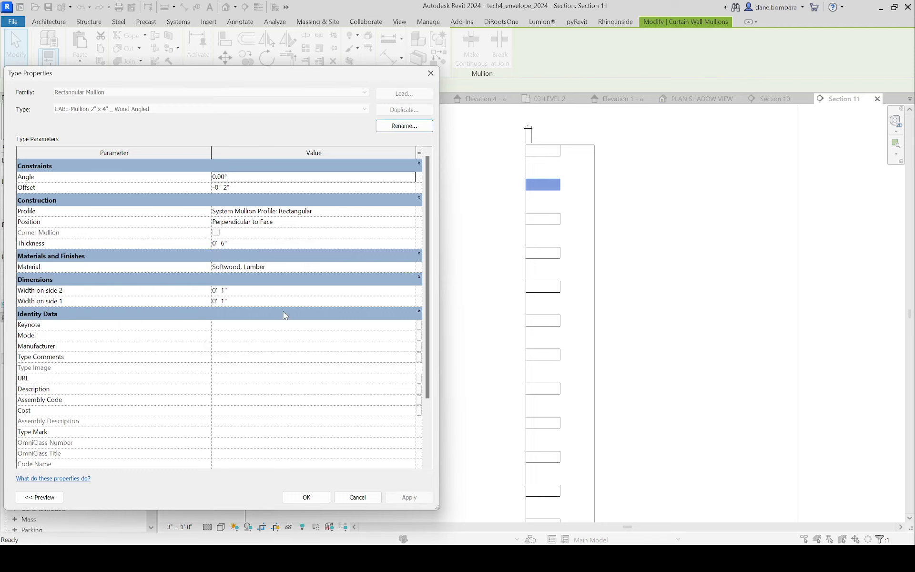
Step: Set the angle of the CABE-Mullion 2" x 4" _ Wood Angled type to 15°, removing the conflicting dimension reference
{"action": "left_click", "coordinate": [230, 176]}
{"action": "left_click_drag", "start_coordinate": [229, 176], "coordinate": [205, 180]}
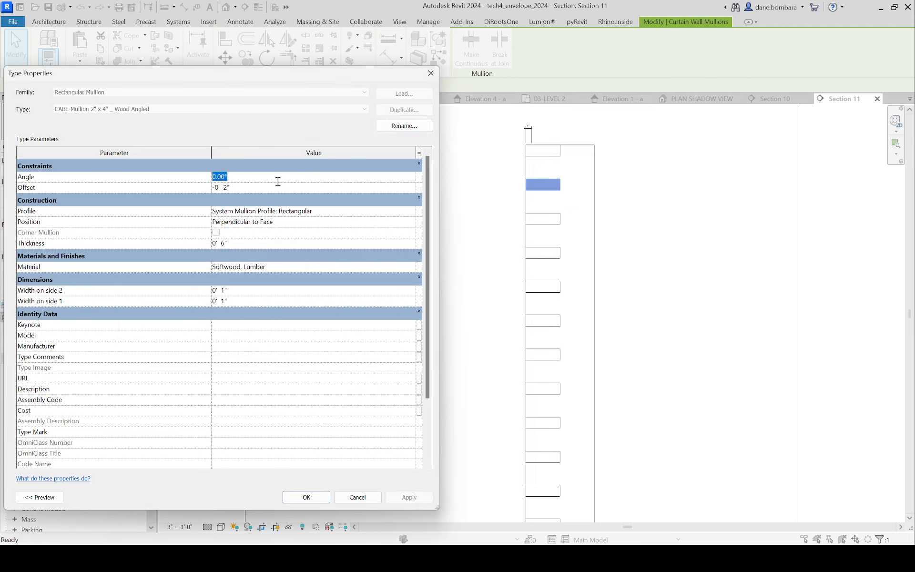
{"action": "type", "text": "15"}
{"action": "key", "text": "Return"}
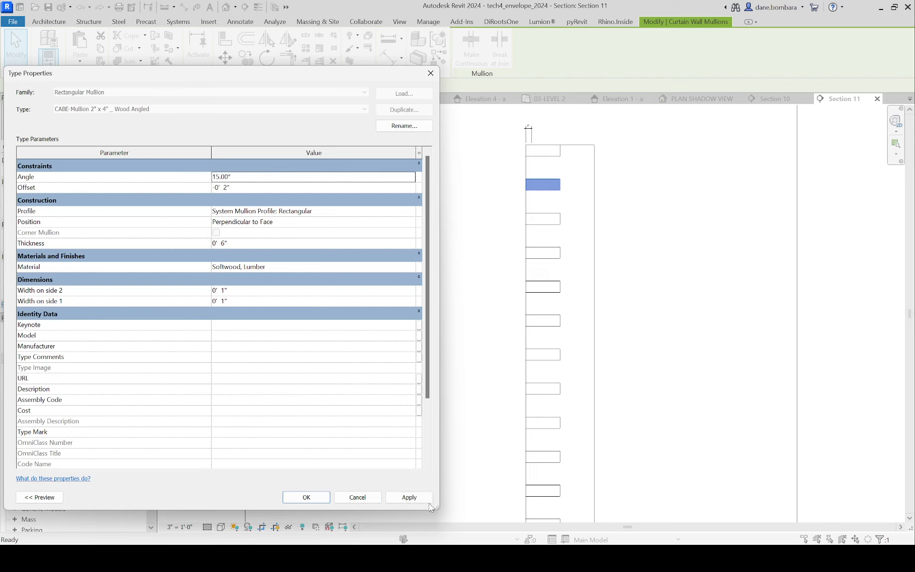
{"action": "left_click", "coordinate": [317, 498]}
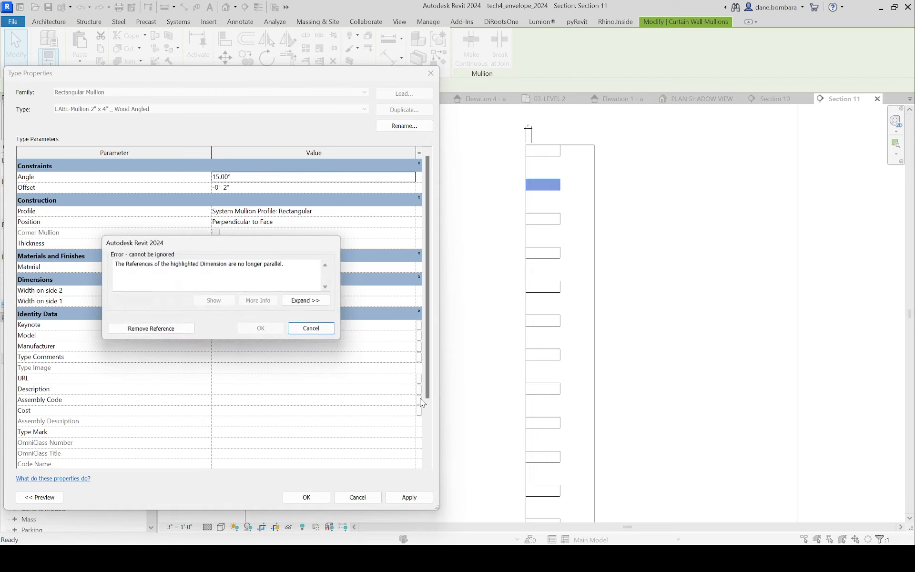
{"action": "left_click", "coordinate": [138, 329]}
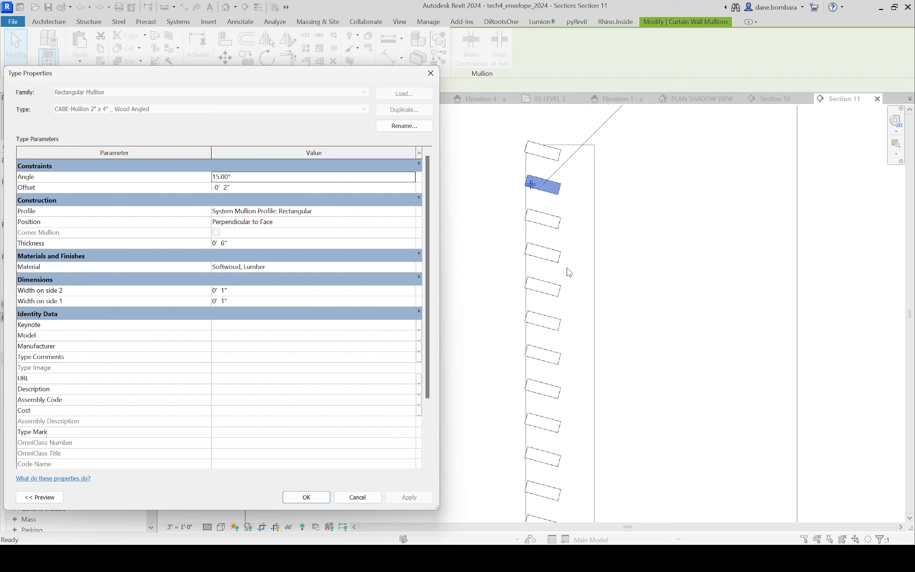
{"action": "left_click", "coordinate": [306, 497]}
Step: Examine the angled louvers in Section 11 and across the horizontal louver wall in the 3D view
{"action": "scroll", "coordinate": [547, 318], "scroll_direction": "down", "scroll_amount": 2}
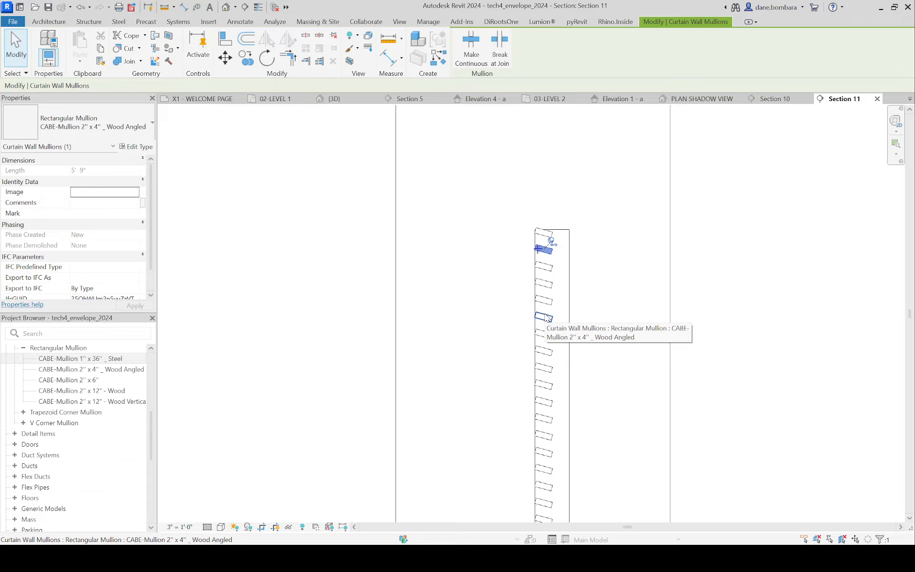
{"action": "left_click", "coordinate": [537, 259]}
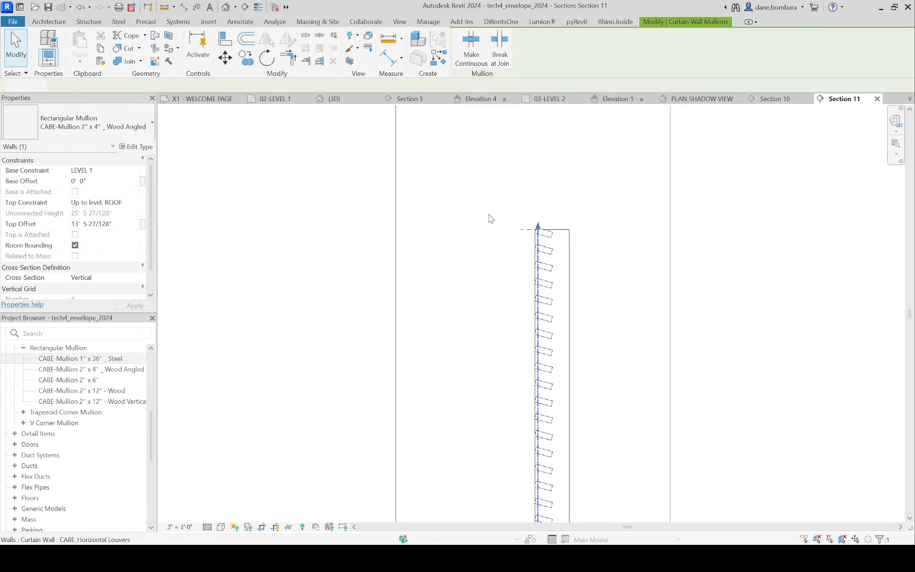
{"action": "left_click", "coordinate": [227, 7]}
{"action": "scroll", "coordinate": [553, 332], "scroll_direction": "up", "scroll_amount": 3}
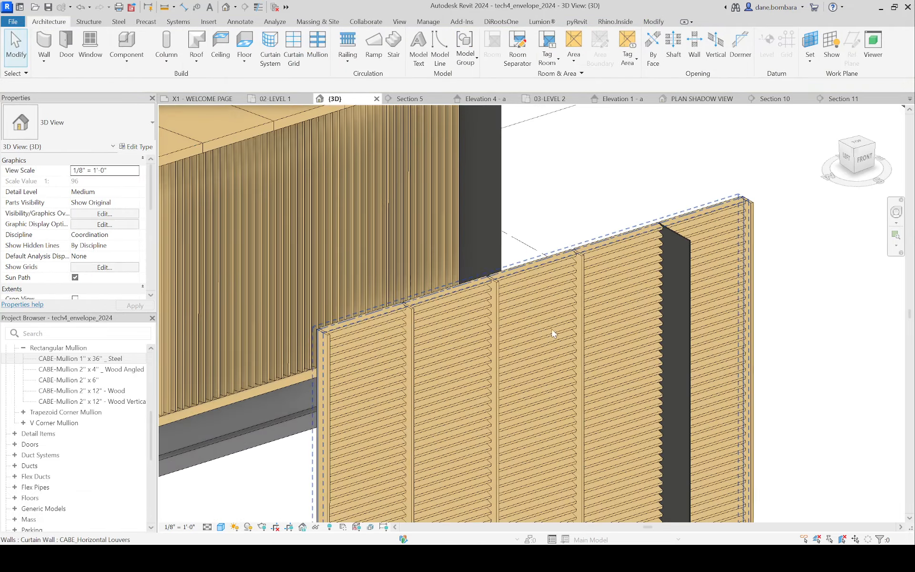
{"action": "middle_click_drag", "start_coordinate": [553, 332], "coordinate": [642, 256], "text": "shift"}
{"action": "scroll", "coordinate": [527, 341], "scroll_direction": "down", "scroll_amount": 3}
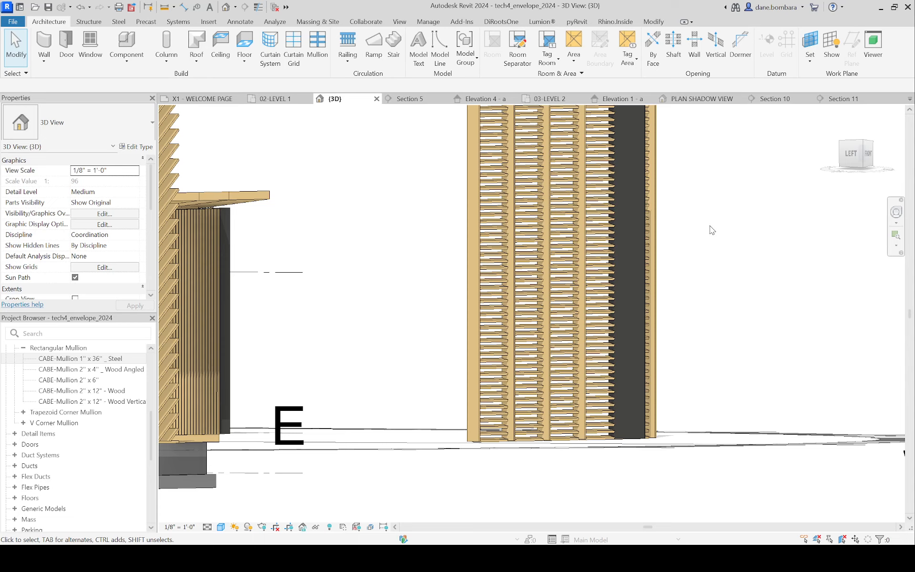
Step: In Section 10, unpin and delete five alternating louvers in the second bay, starting just below the wall's top edge
{"action": "left_click", "coordinate": [775, 98]}
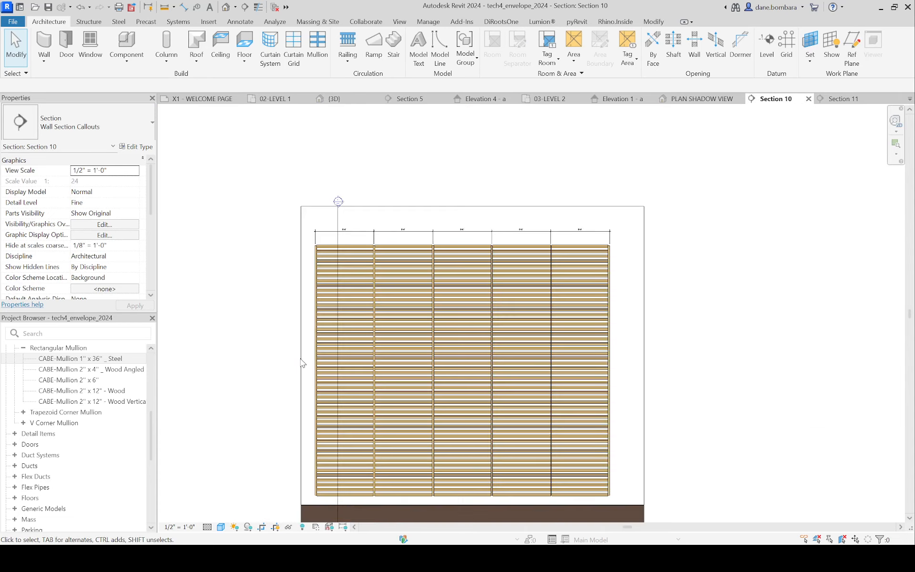
{"action": "scroll", "coordinate": [301, 359], "scroll_direction": "up", "scroll_amount": 4}
{"action": "middle_click_drag", "start_coordinate": [483, 229], "coordinate": [458, 184]}
{"action": "scroll", "coordinate": [457, 184], "scroll_direction": "down", "scroll_amount": 3}
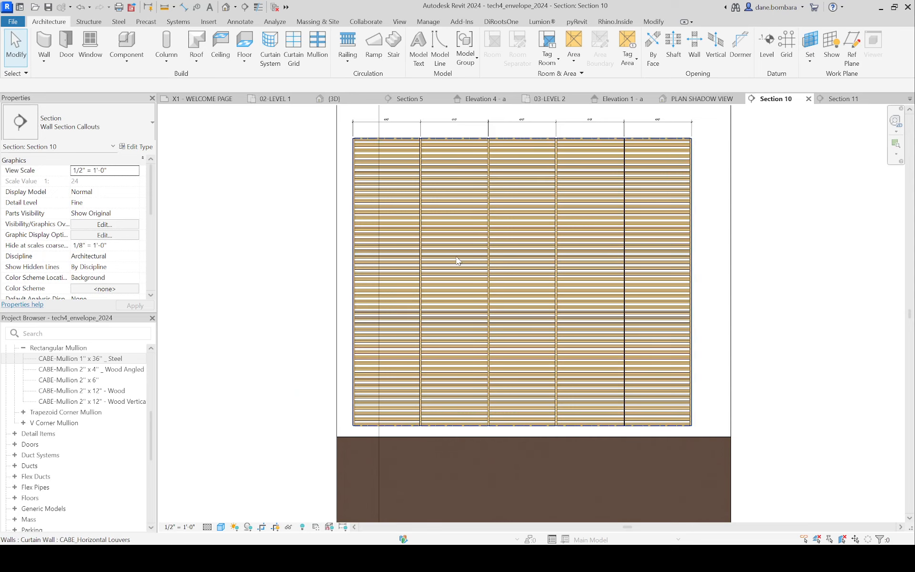
{"action": "key", "text": "Tab"}
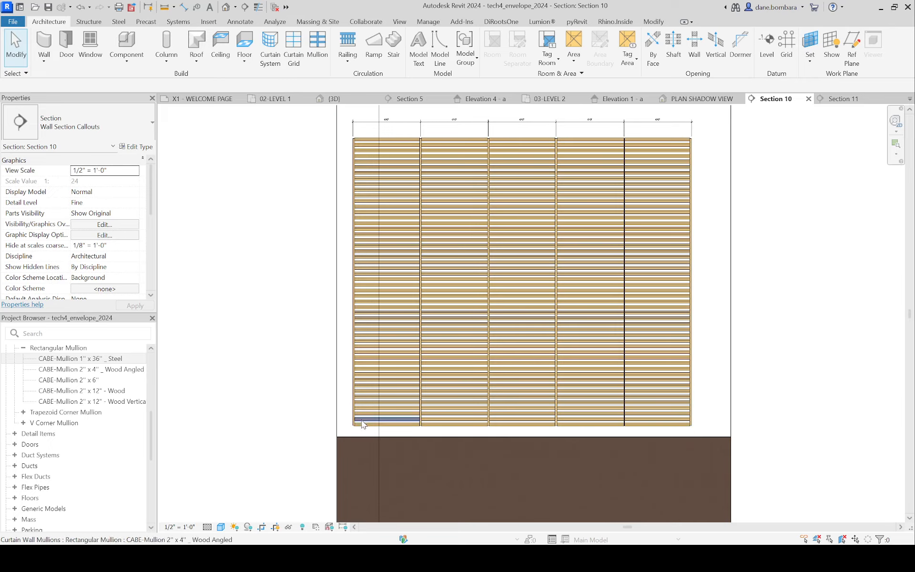
{"action": "scroll", "coordinate": [384, 124], "scroll_direction": "up", "scroll_amount": 2}
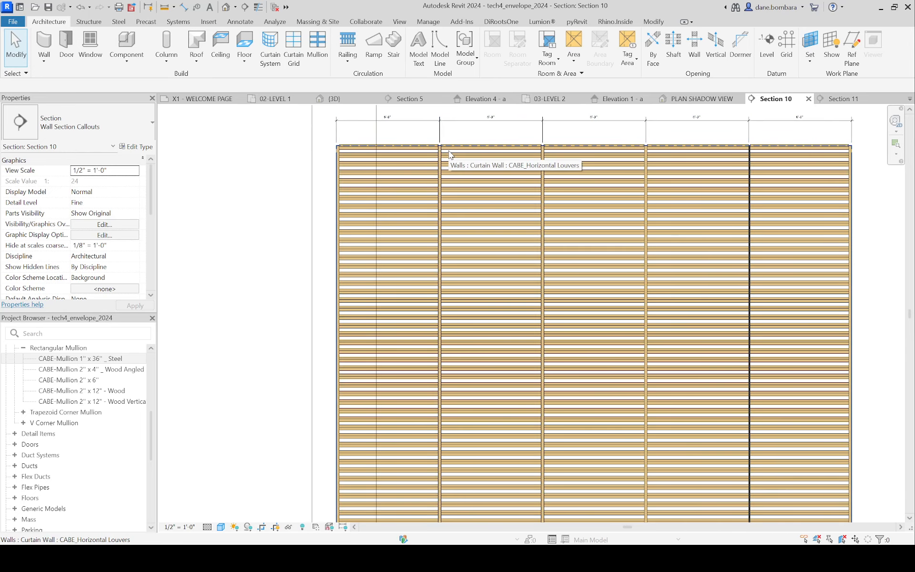
{"action": "left_click", "coordinate": [528, 156]}
{"action": "left_click", "coordinate": [527, 172], "text": "ctrl"}
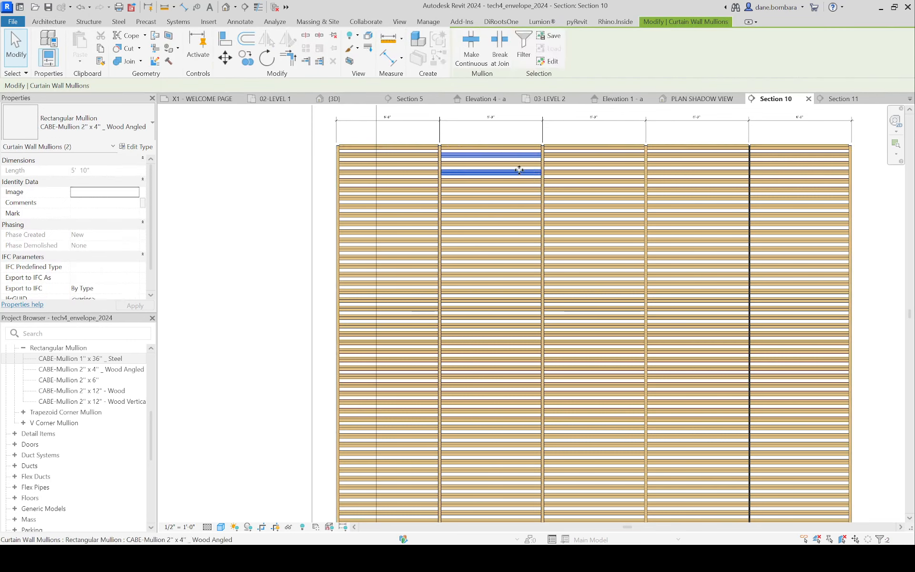
{"action": "left_click", "coordinate": [508, 190], "text": "ctrl"}
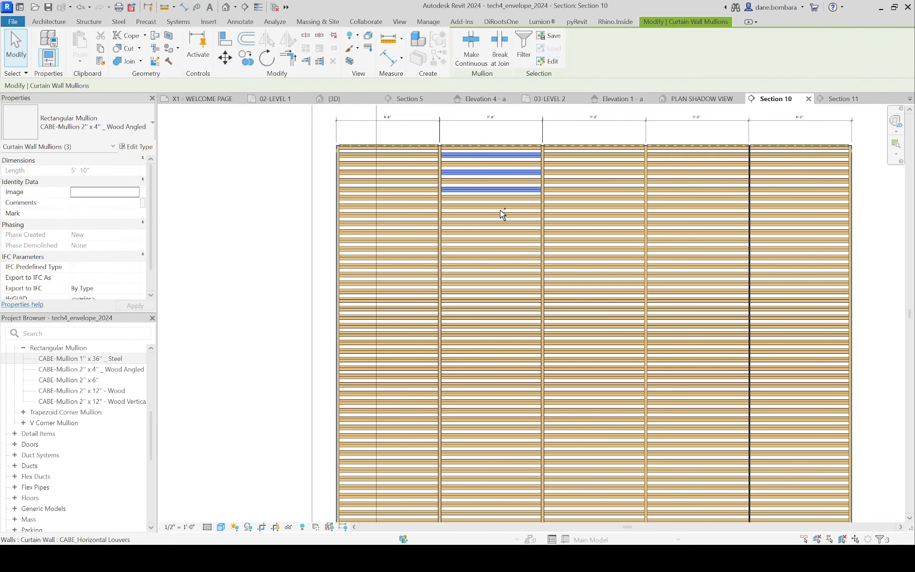
{"action": "left_click", "coordinate": [499, 207], "text": "ctrl"}
{"action": "left_click", "coordinate": [496, 223], "text": "ctrl"}
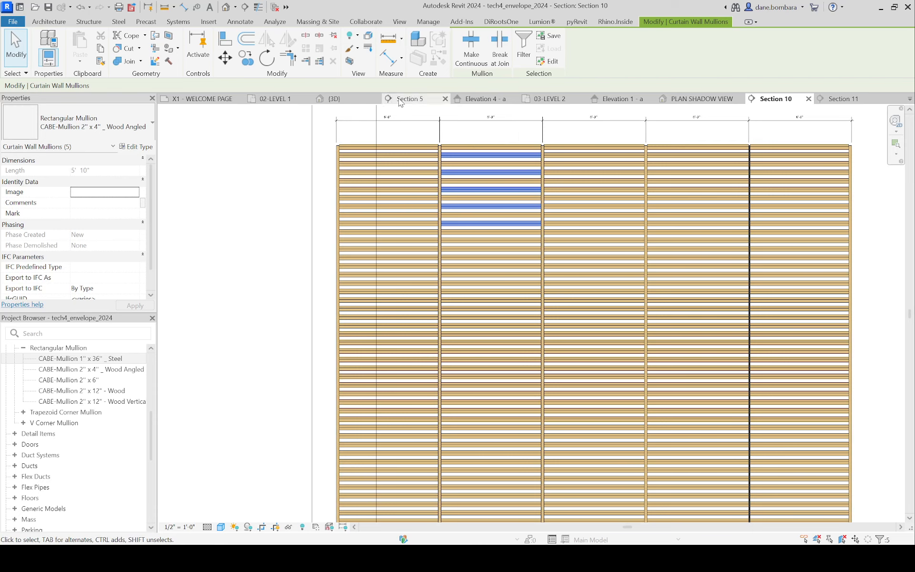
{"action": "left_click", "coordinate": [334, 37]}
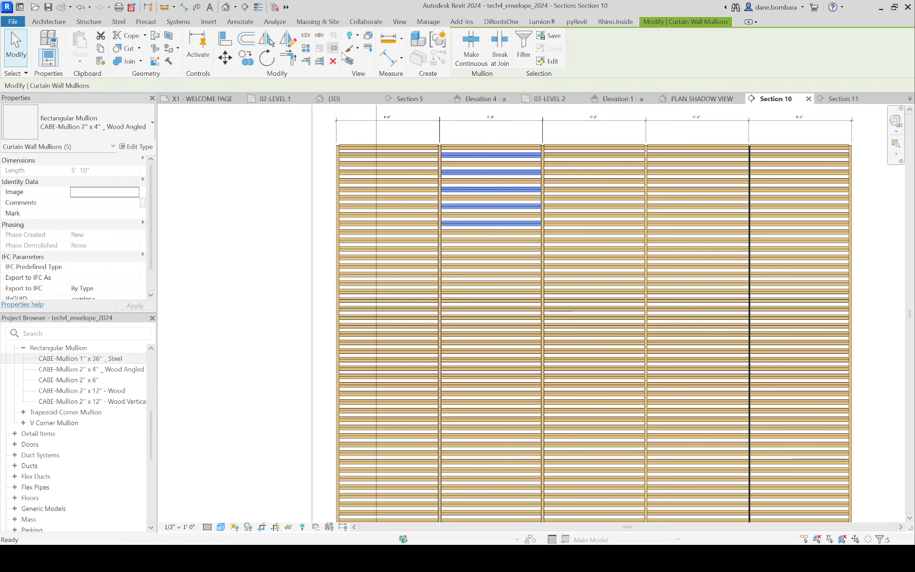
{"action": "key", "text": "Delete"}
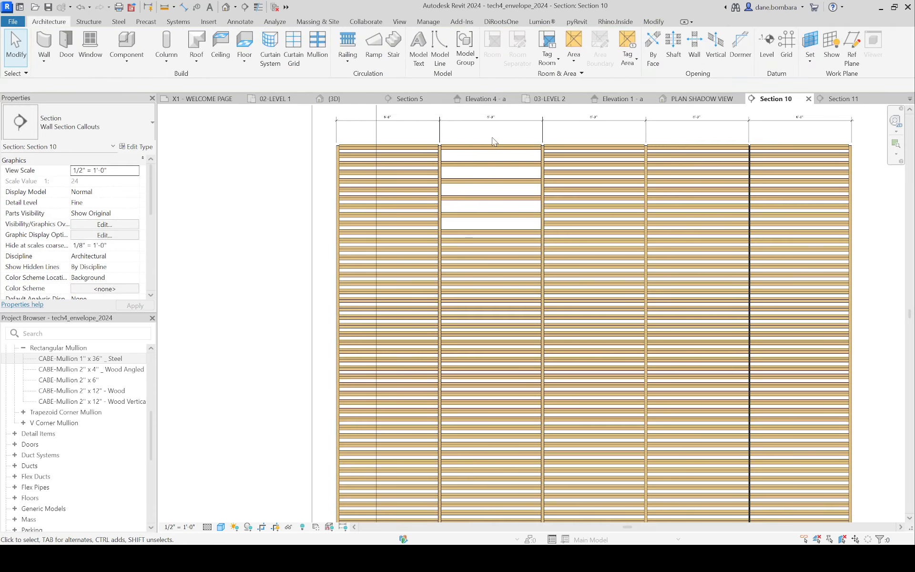
Step: Unpin and delete four more louvers farther down the wall, two in the second bay and two in the third bay
{"action": "scroll", "coordinate": [512, 236], "scroll_direction": "up", "scroll_amount": 2}
{"action": "scroll", "coordinate": [512, 236], "scroll_direction": "up", "scroll_amount": 1}
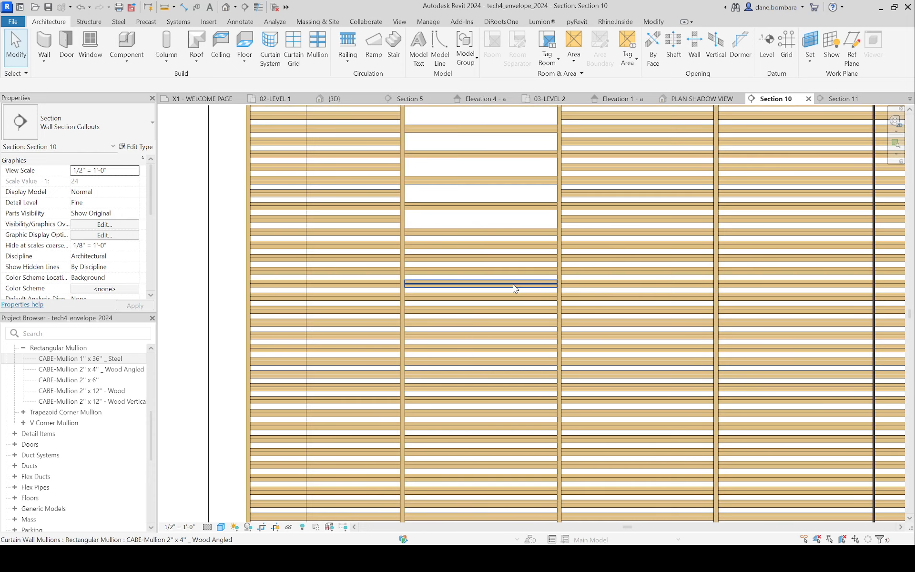
{"action": "left_click", "coordinate": [496, 348]}
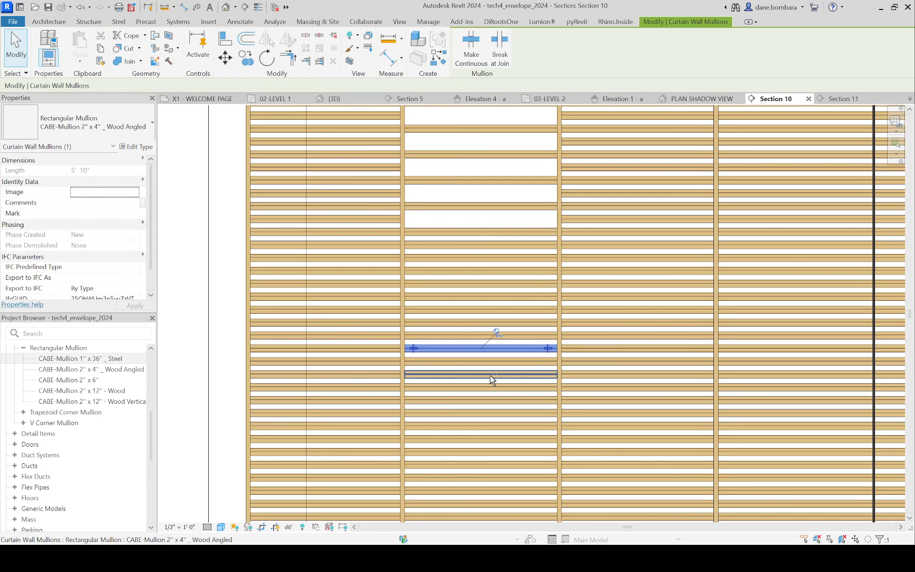
{"action": "left_click", "coordinate": [492, 375], "text": "ctrl"}
{"action": "left_click", "coordinate": [658, 348], "text": "ctrl"}
{"action": "left_click", "coordinate": [659, 244], "text": "ctrl"}
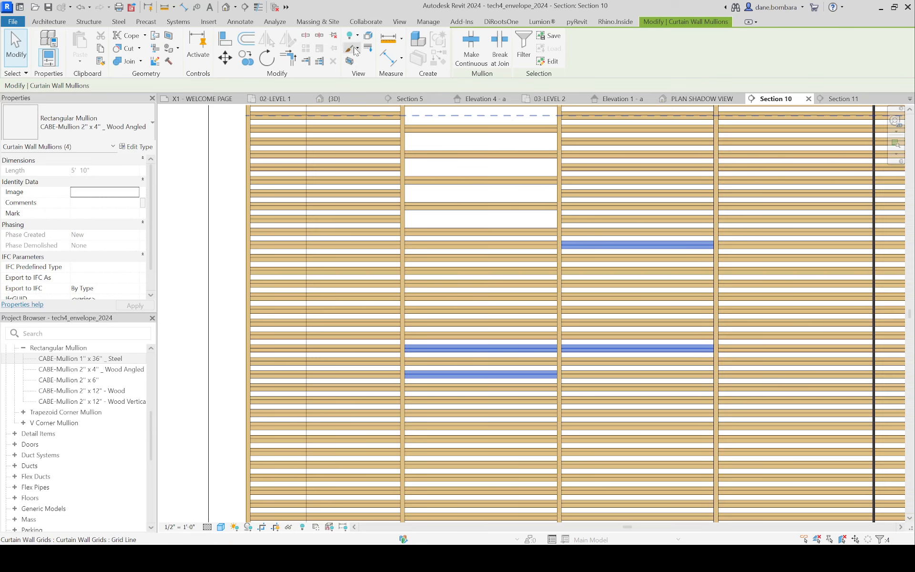
{"action": "key", "text": "Escape"}
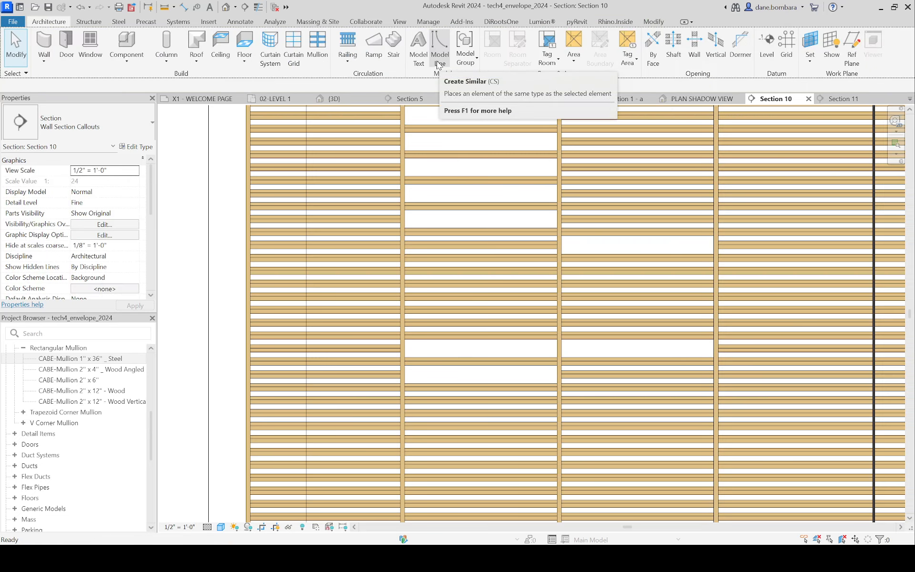
{"action": "scroll", "coordinate": [472, 253], "scroll_direction": "down", "scroll_amount": 2}
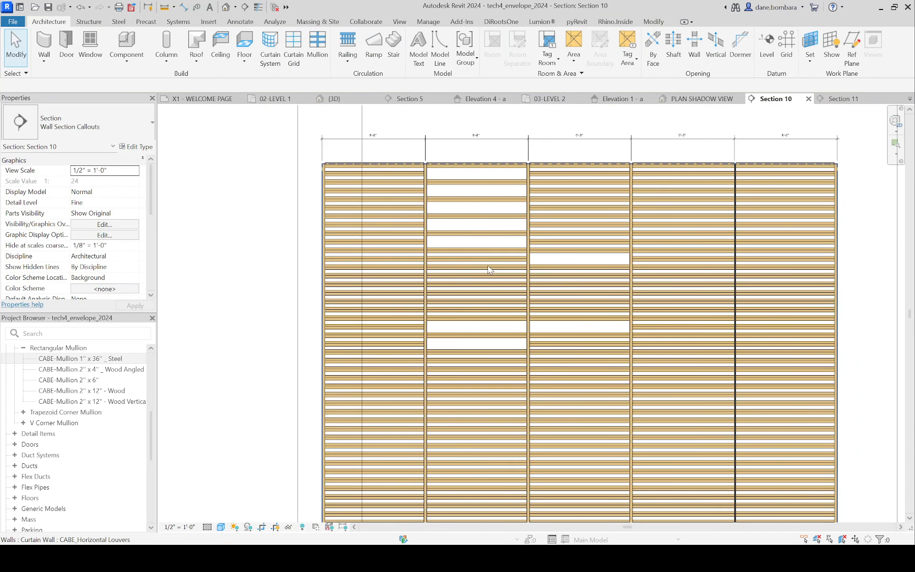
{"action": "scroll", "coordinate": [489, 271], "scroll_direction": "down", "scroll_amount": 2}
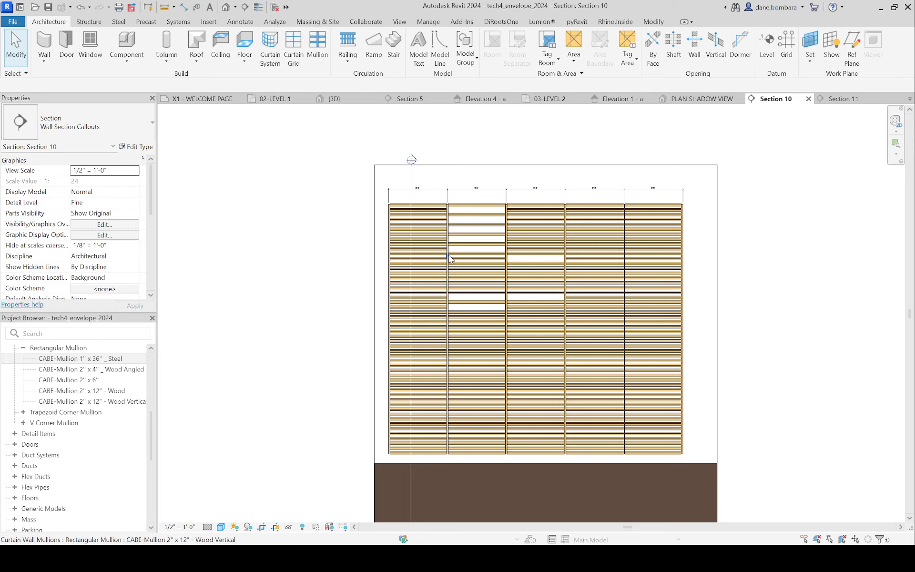
{"action": "scroll", "coordinate": [579, 211], "scroll_direction": "down", "scroll_amount": 1}
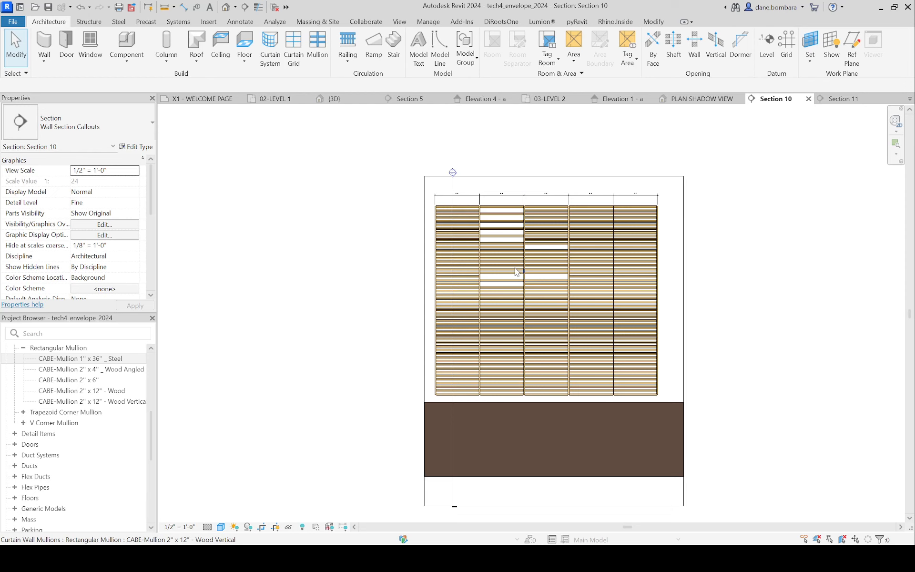
{"action": "scroll", "coordinate": [484, 305], "scroll_direction": "up", "scroll_amount": 2}
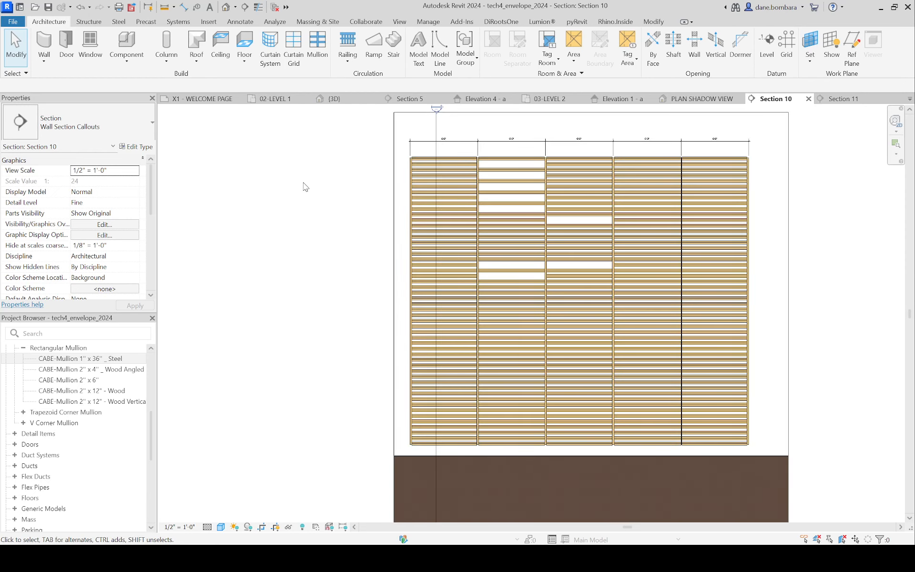
Step: Open the 02-LEVEL 1 plan at the empty area beside the horizontal louver wall
{"action": "left_click", "coordinate": [281, 99]}
{"action": "scroll", "coordinate": [425, 265], "scroll_direction": "down", "scroll_amount": 3}
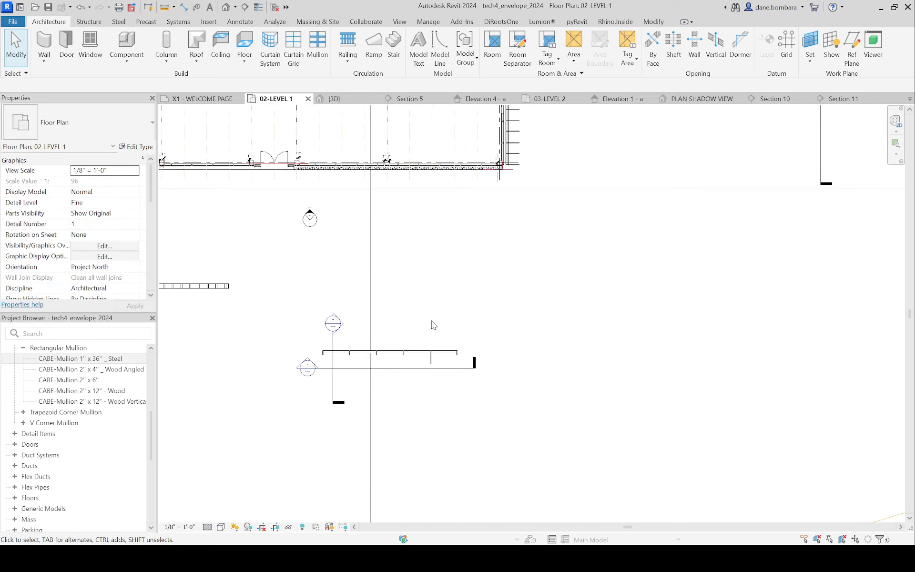
{"action": "middle_click_drag", "start_coordinate": [508, 310], "coordinate": [438, 306]}
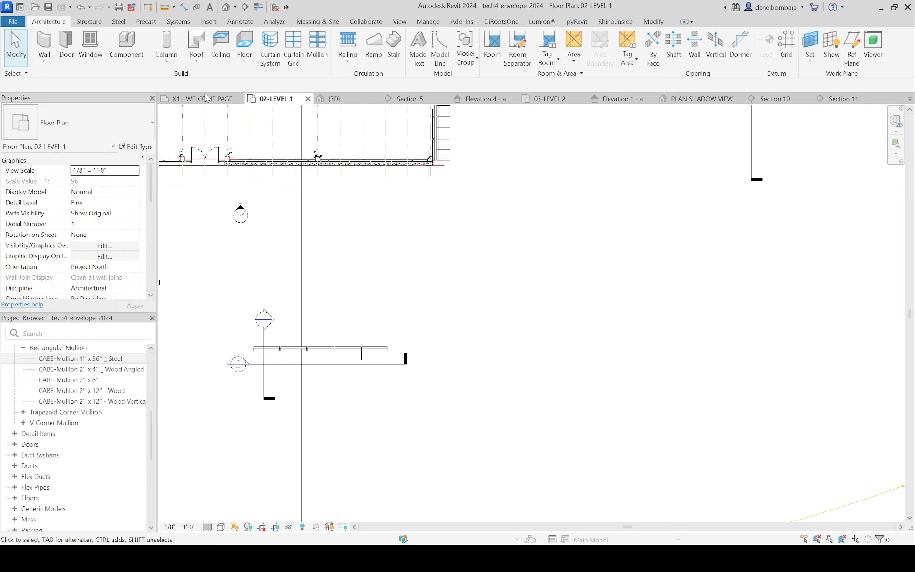
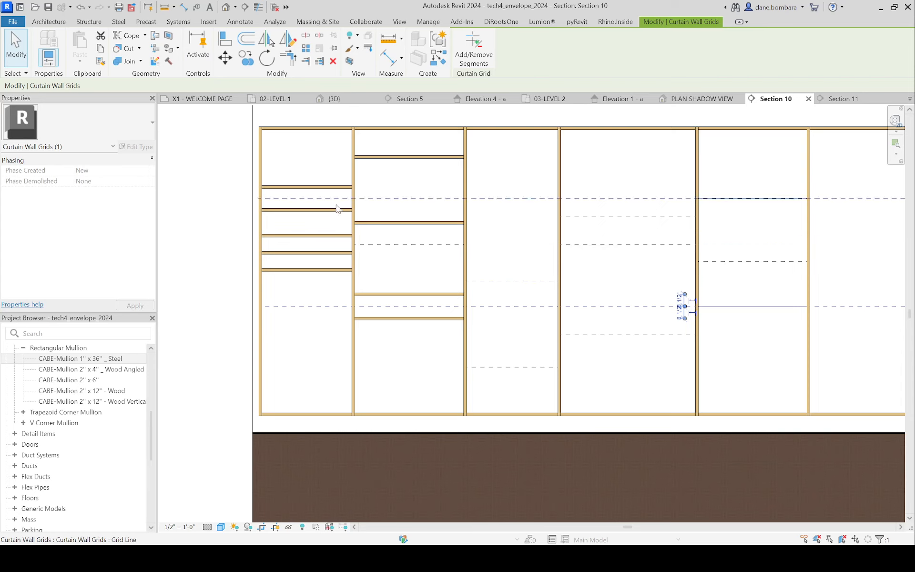
Step: In Section 10, place CABE-Mullion 2" x 12" - Wood mullions on all remaining empty grid lines of the irregular screen
{"action": "scroll", "coordinate": [398, 208], "scroll_direction": "down", "scroll_amount": 1}
{"action": "scroll", "coordinate": [573, 211], "scroll_direction": "up", "scroll_amount": 1}
{"action": "key", "text": "Escape"}
{"action": "left_click", "coordinate": [317, 45]}
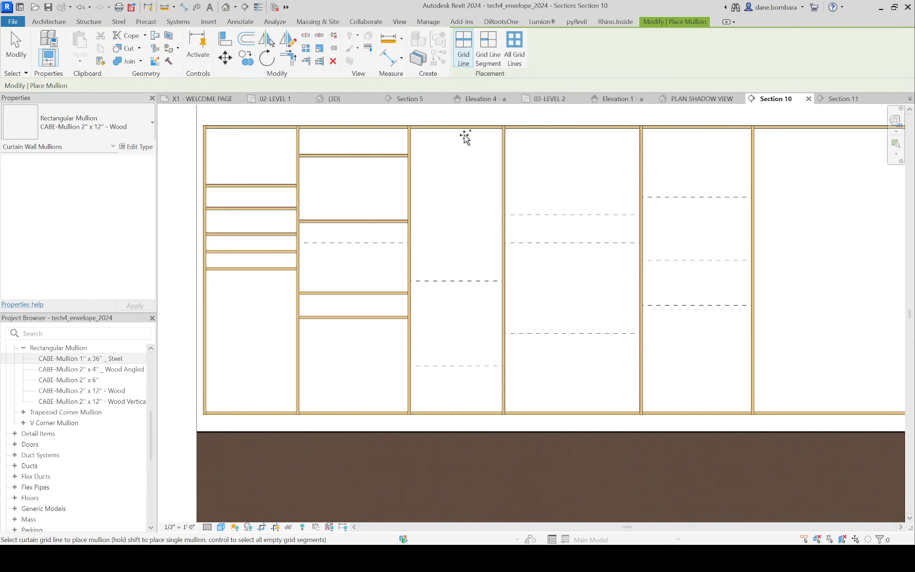
{"action": "left_click", "coordinate": [514, 48]}
{"action": "left_click", "coordinate": [555, 214]}
{"action": "scroll", "coordinate": [560, 205], "scroll_direction": "down", "scroll_amount": 1}
{"action": "key", "text": "Escape"}
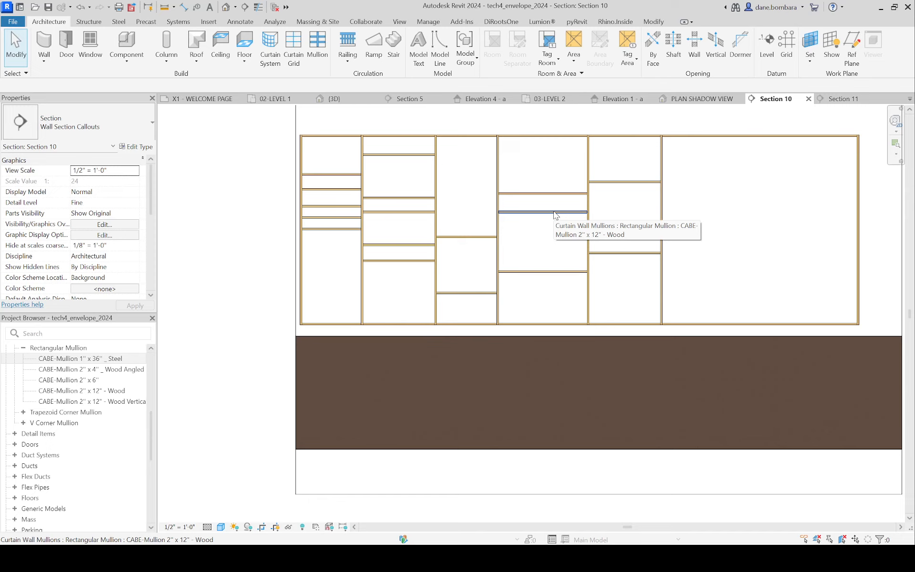
{"action": "scroll", "coordinate": [554, 214], "scroll_direction": "down", "scroll_amount": 2}
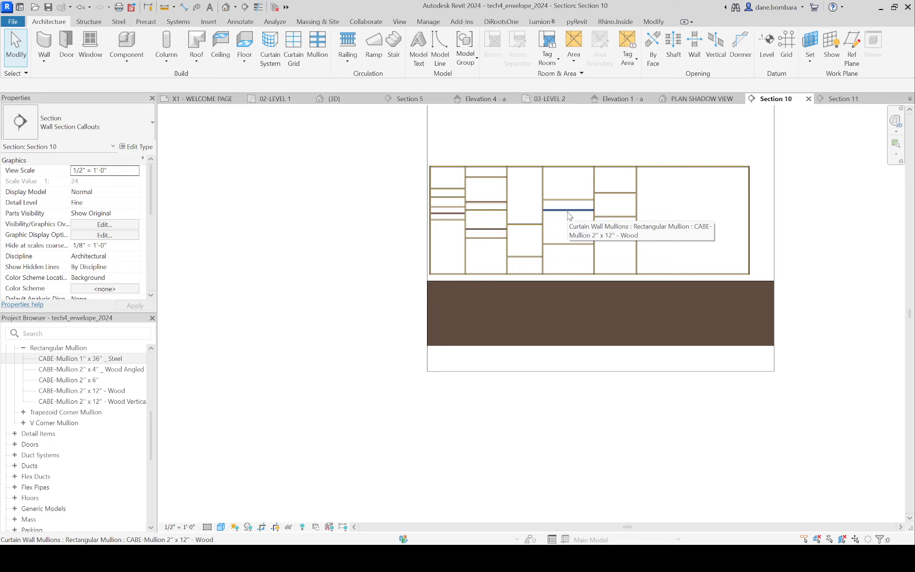
{"action": "scroll", "coordinate": [662, 205], "scroll_direction": "up", "scroll_amount": 2}
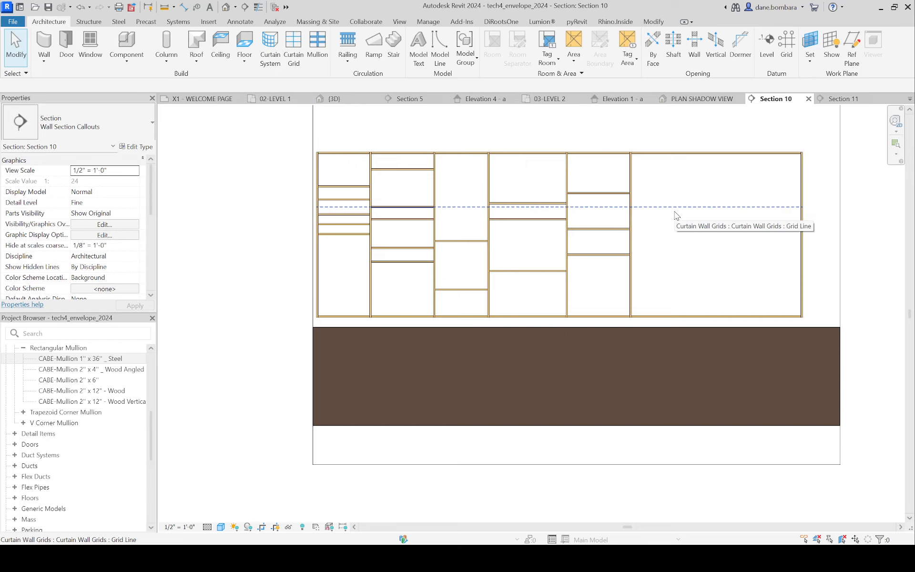
Step: Examine the irregular screen in the 3D view alongside the other louver walls and the building's west end
{"action": "left_click", "coordinate": [225, 7]}
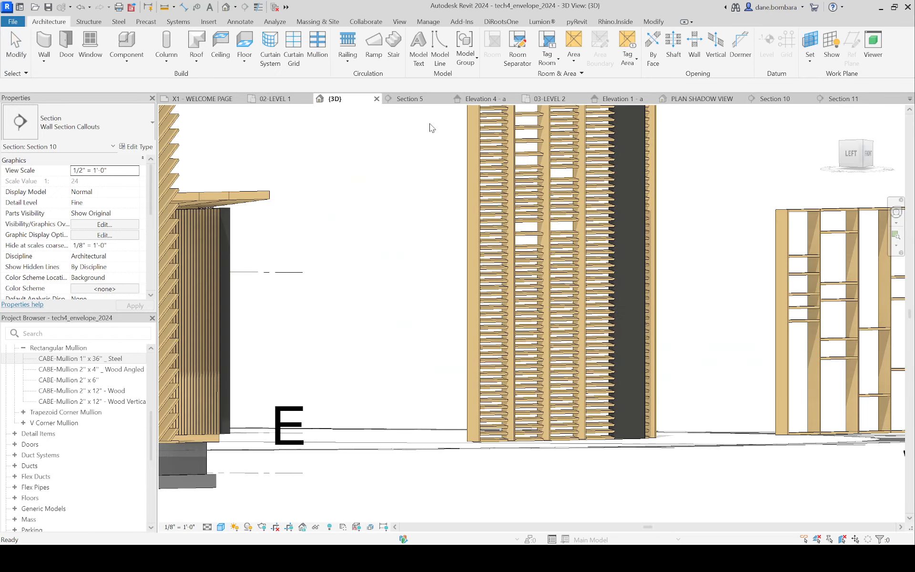
{"action": "scroll", "coordinate": [404, 316], "scroll_direction": "down", "scroll_amount": 4}
{"action": "scroll", "coordinate": [612, 250], "scroll_direction": "up", "scroll_amount": 4}
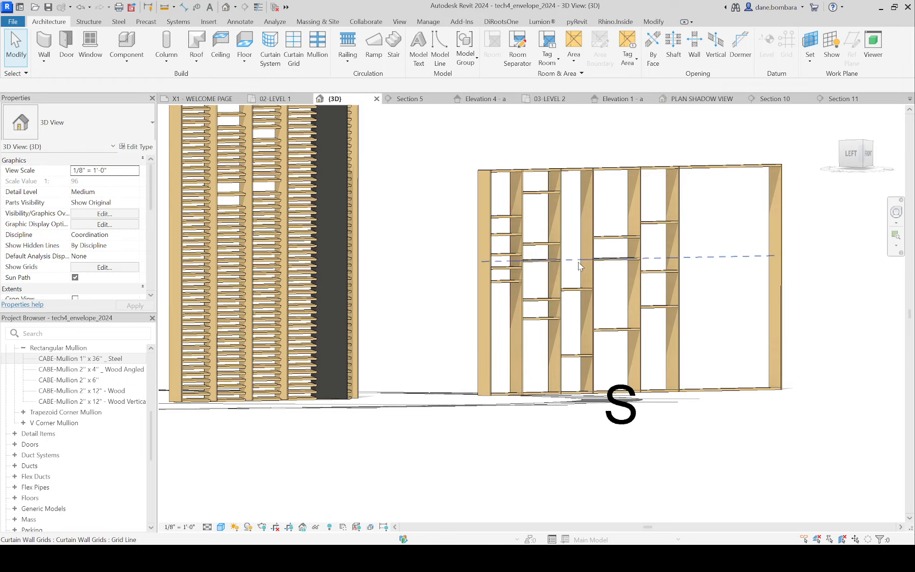
{"action": "scroll", "coordinate": [611, 228], "scroll_direction": "down", "scroll_amount": 5}
{"action": "middle_click_drag", "start_coordinate": [722, 187], "coordinate": [524, 229], "text": "shift"}
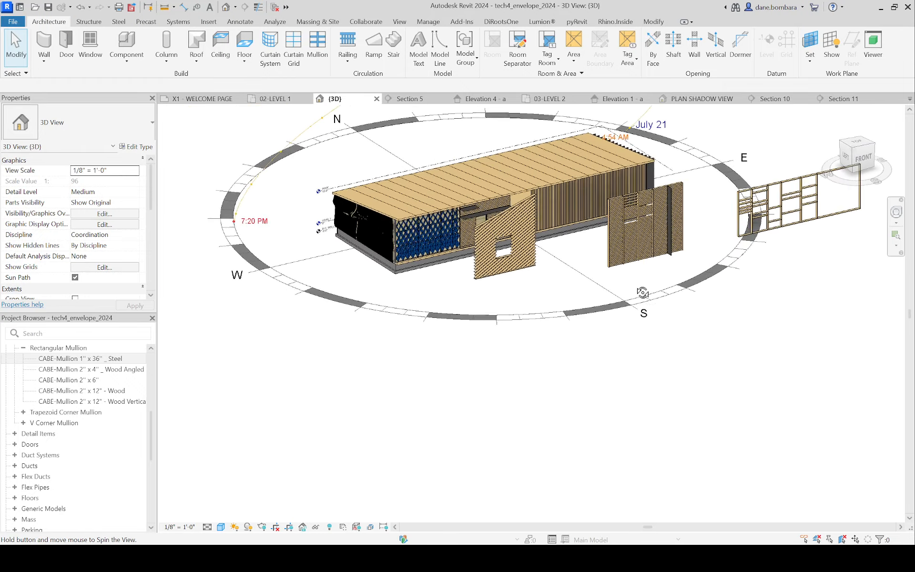
{"action": "scroll", "coordinate": [515, 235], "scroll_direction": "up", "scroll_amount": 5}
{"action": "left_click", "coordinate": [514, 232]}
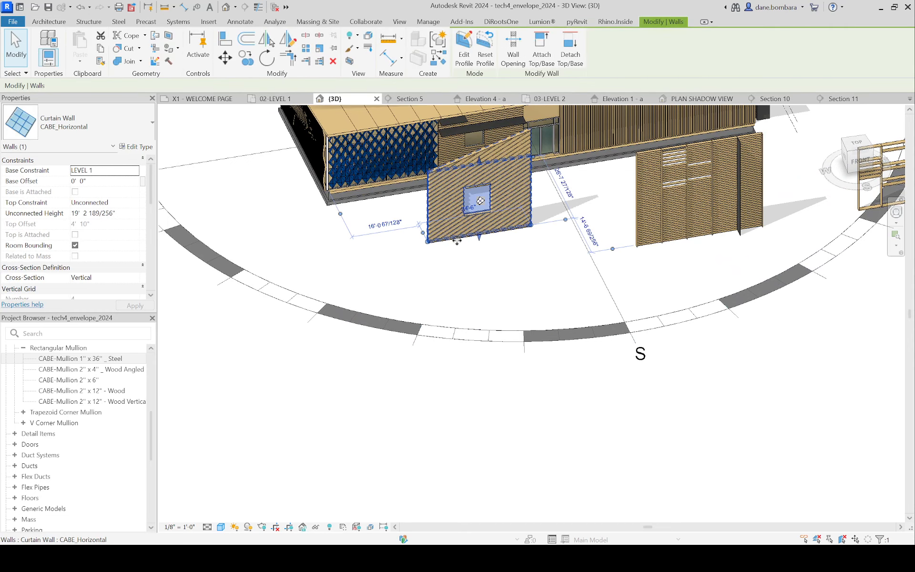
{"action": "left_click_drag", "start_coordinate": [453, 241], "coordinate": [821, 341]}
{"action": "middle_click_drag", "start_coordinate": [595, 339], "coordinate": [755, 431]}
{"action": "middle_click_drag", "start_coordinate": [755, 431], "coordinate": [805, 376], "text": "shift"}
{"action": "left_click", "coordinate": [424, 390]}
{"action": "key", "text": "h"}
{"action": "key", "text": "i"}
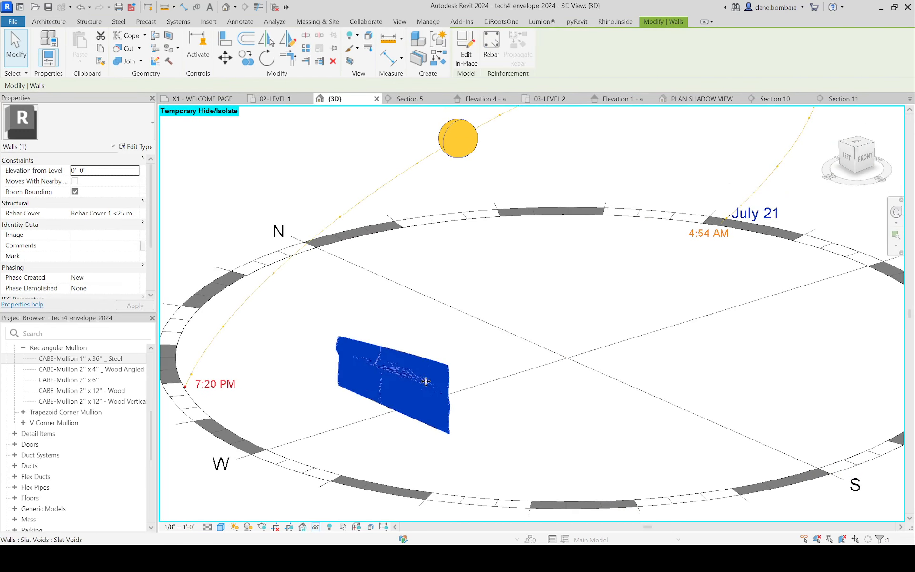
{"action": "scroll", "coordinate": [423, 310], "scroll_direction": "up", "scroll_amount": 2}
{"action": "left_click", "coordinate": [440, 342]}
{"action": "scroll", "coordinate": [448, 359], "scroll_direction": "up", "scroll_amount": 2}
{"action": "scroll", "coordinate": [553, 340], "scroll_direction": "down", "scroll_amount": 2}
{"action": "scroll", "coordinate": [538, 352], "scroll_direction": "down", "scroll_amount": 3}
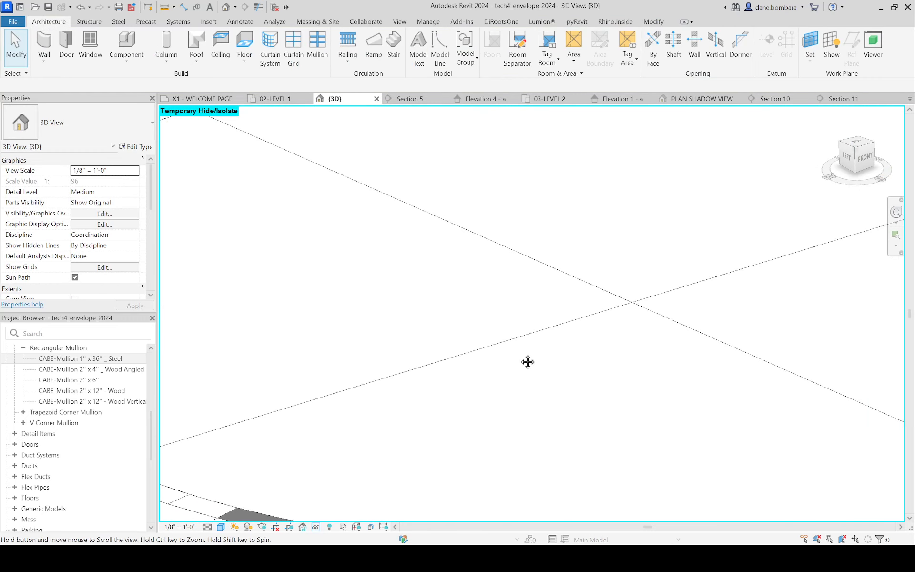
{"action": "key", "text": "h"}
{"action": "key", "text": "r"}
{"action": "scroll", "coordinate": [482, 347], "scroll_direction": "down", "scroll_amount": 2}
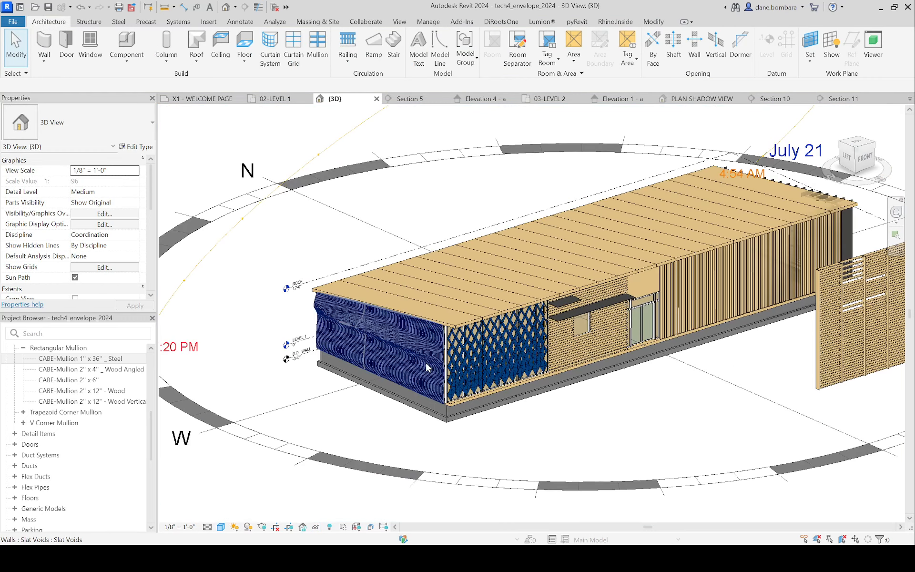
{"action": "left_click", "coordinate": [425, 361]}
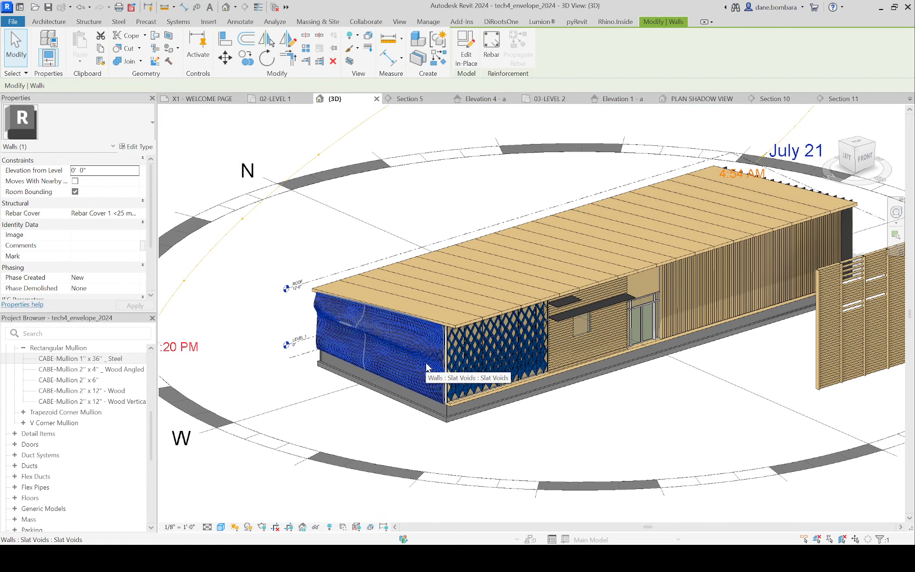
{"action": "key", "text": "h"}
{"action": "key", "text": "i"}
{"action": "key", "text": "Escape"}
{"action": "left_click", "coordinate": [410, 344]}
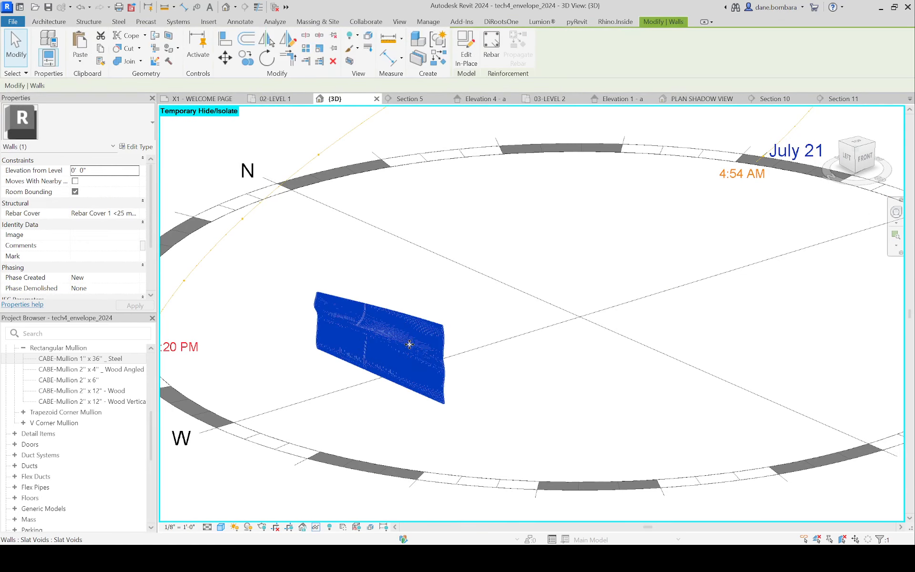
{"action": "middle_click_drag", "start_coordinate": [409, 344], "coordinate": [373, 307], "text": "shift"}
{"action": "scroll", "coordinate": [381, 299], "scroll_direction": "up", "scroll_amount": 3}
{"action": "left_click", "coordinate": [375, 288]}
{"action": "key", "text": "h"}
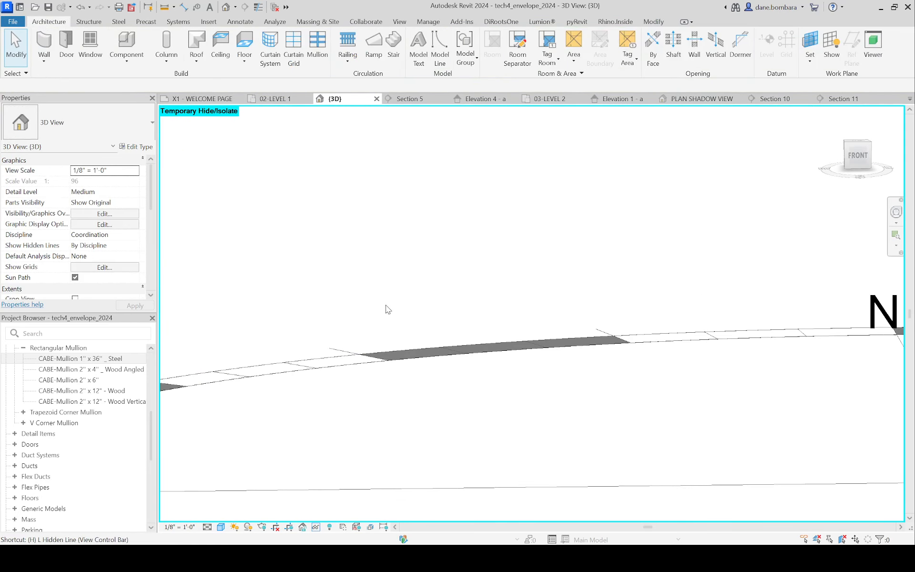
{"action": "key", "text": "r"}
Step: Temporarily isolate the curved CABE_Int Generic 4" Wood wall at the building's west end in the 3D view
{"action": "left_click", "coordinate": [397, 366]}
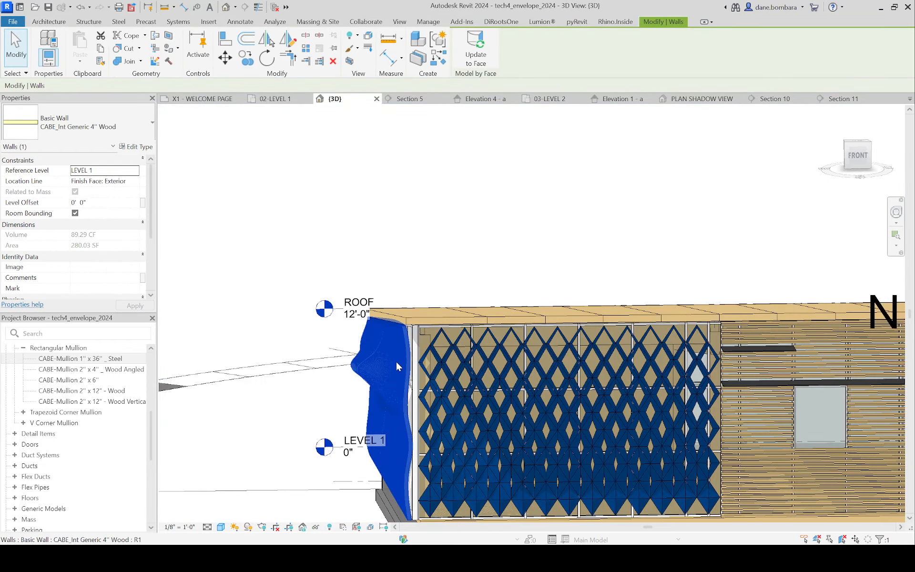
{"action": "key", "text": "h"}
{"action": "key", "text": "i"}
{"action": "key", "text": "Escape"}
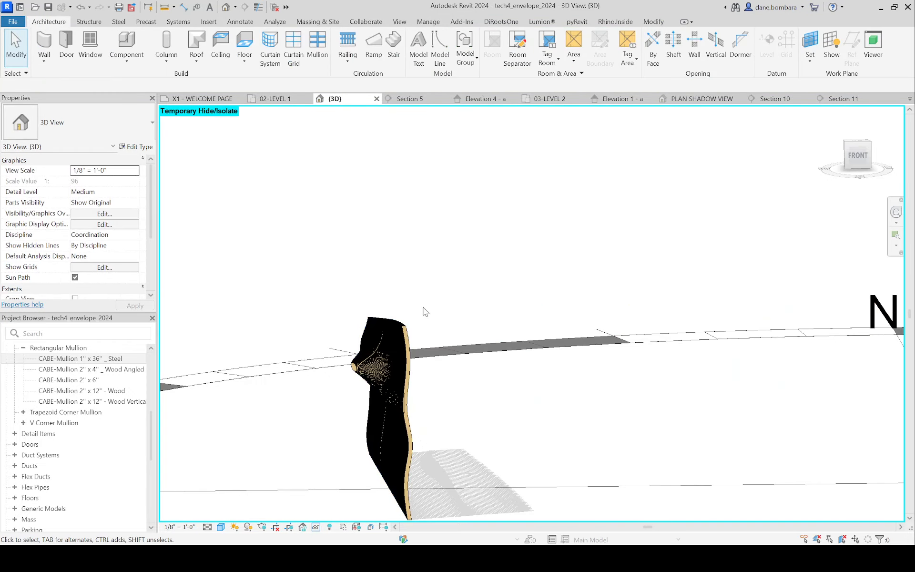
Step: Examine the isolated curved slat wall from its front, back and ends, including its undulating profile and the bulge
{"action": "scroll", "coordinate": [405, 401], "scroll_direction": "up", "scroll_amount": 4}
{"action": "middle_click_drag", "start_coordinate": [404, 403], "coordinate": [473, 415]}
{"action": "scroll", "coordinate": [505, 417], "scroll_direction": "down", "scroll_amount": 4}
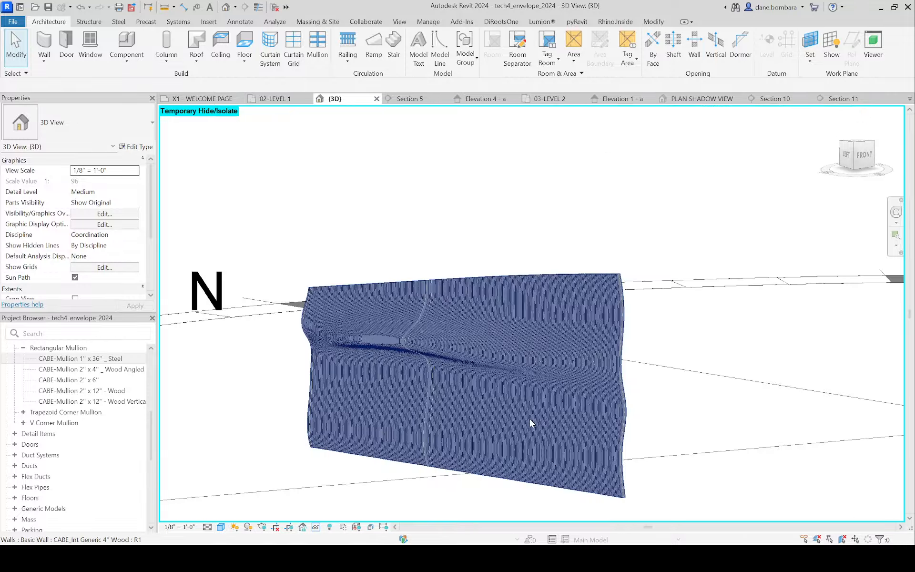
{"action": "middle_click_drag", "start_coordinate": [530, 418], "coordinate": [515, 319], "text": "shift"}
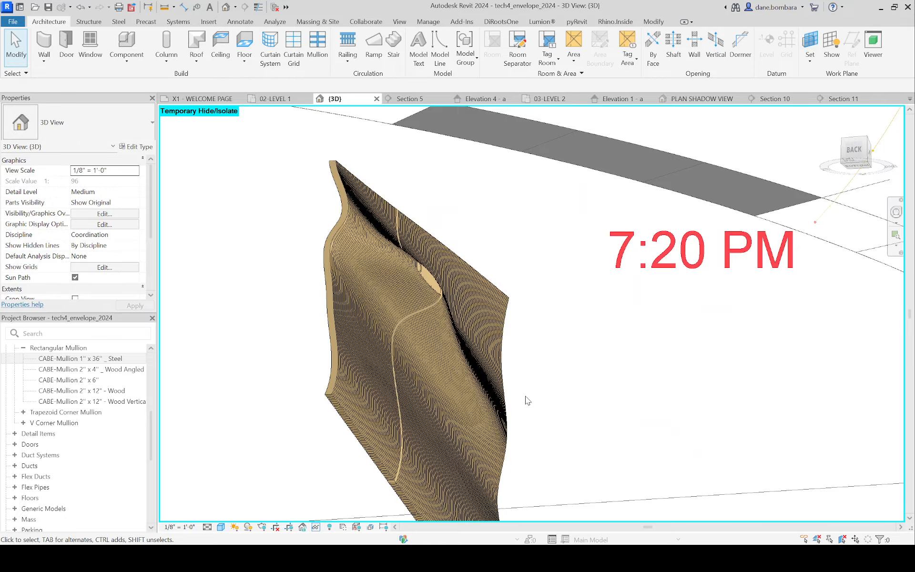
{"action": "scroll", "coordinate": [389, 371], "scroll_direction": "up", "scroll_amount": 8}
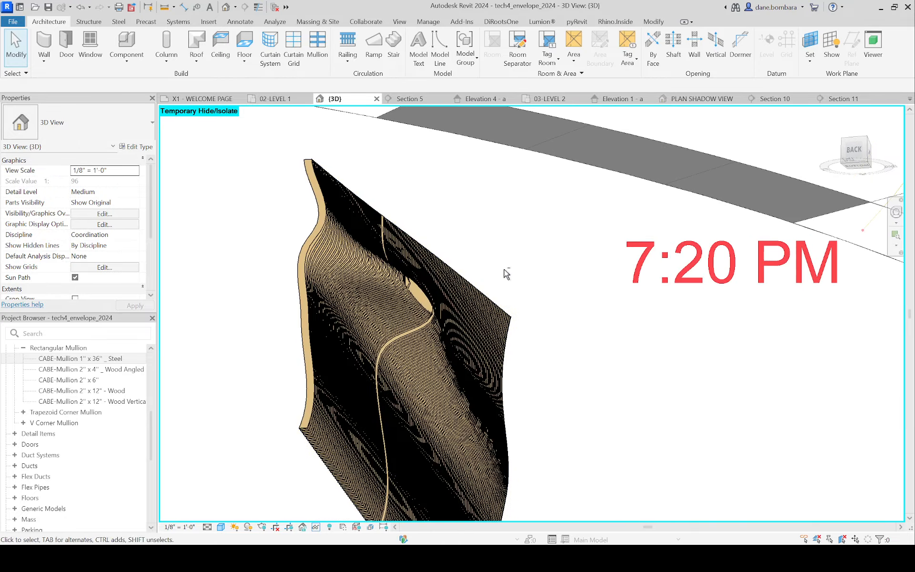
{"action": "middle_click_drag", "start_coordinate": [387, 365], "coordinate": [427, 310], "text": "shift"}
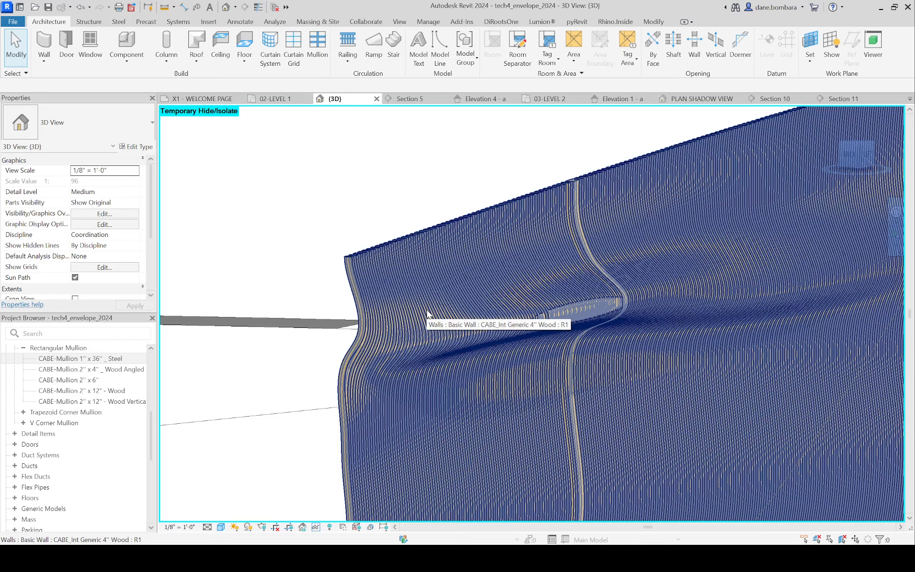
{"action": "scroll", "coordinate": [302, 424], "scroll_direction": "down", "scroll_amount": 5}
{"action": "middle_click_drag", "start_coordinate": [504, 369], "coordinate": [407, 323], "text": "shift"}
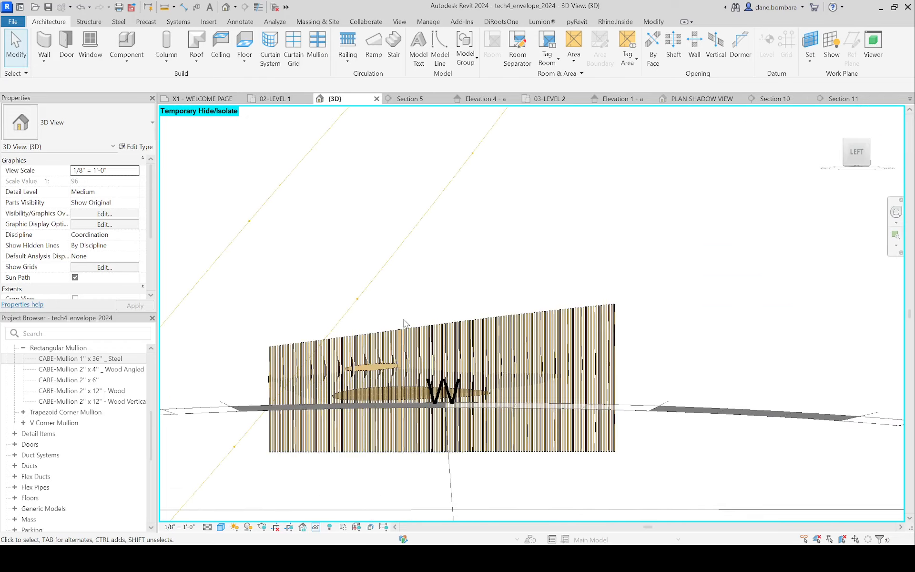
{"action": "mouse_move", "coordinate": [482, 337]}
{"action": "middle_mouse_down", "text": "shift"}
{"action": "mouse_move", "coordinate": [491, 306]}
{"action": "mouse_move", "coordinate": [367, 247]}
{"action": "mouse_move", "coordinate": [389, 234]}
{"action": "middle_mouse_up", "text": "shift"}
{"action": "middle_click_drag", "start_coordinate": [449, 340], "coordinate": [450, 382], "text": "shift"}
{"action": "scroll", "coordinate": [390, 351], "scroll_direction": "up", "scroll_amount": 3}
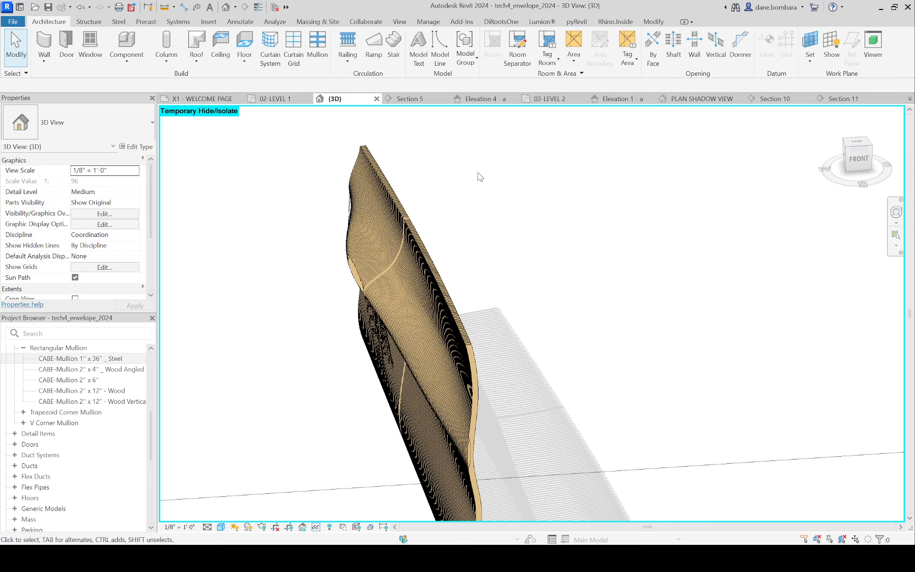
{"action": "scroll", "coordinate": [599, 209], "scroll_direction": "down", "scroll_amount": 3}
{"action": "middle_click_drag", "start_coordinate": [568, 245], "coordinate": [528, 265], "text": "shift"}
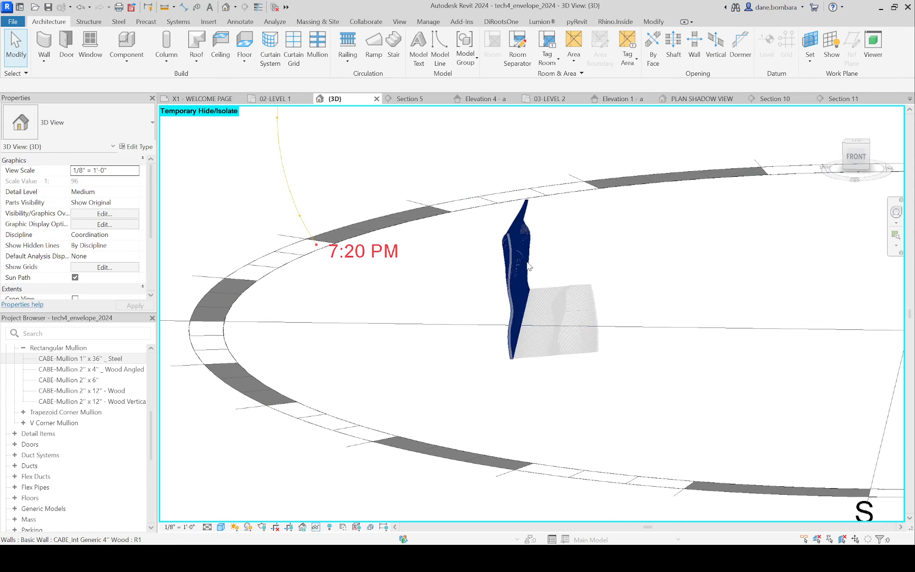
{"action": "scroll", "coordinate": [528, 264], "scroll_direction": "up", "scroll_amount": 3}
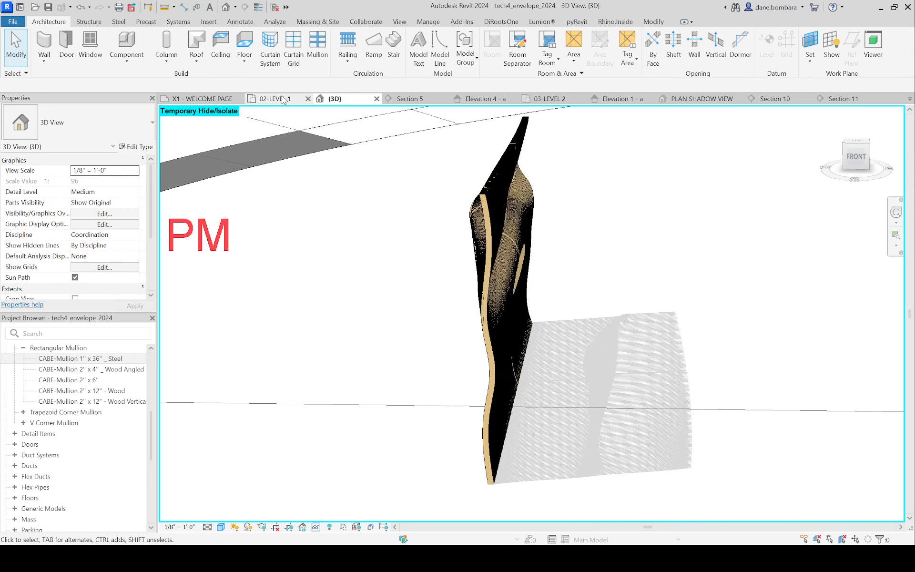
Step: In the 02-LEVEL 1 plan, draw three parallel horizontal reference planes northwest of the building, the lower two about 36' apart
{"action": "left_click", "coordinate": [284, 100]}
{"action": "scroll", "coordinate": [436, 251], "scroll_direction": "down", "scroll_amount": 3}
{"action": "middle_click_drag", "start_coordinate": [306, 355], "coordinate": [454, 404]}
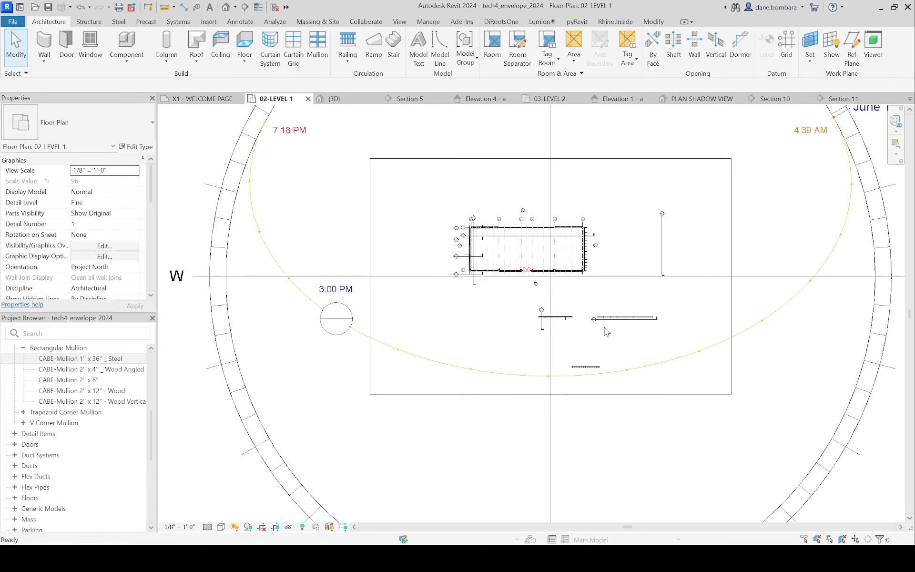
{"action": "middle_click_drag", "start_coordinate": [350, 364], "coordinate": [519, 459]}
{"action": "scroll", "coordinate": [496, 353], "scroll_direction": "up", "scroll_amount": 3}
{"action": "middle_click_drag", "start_coordinate": [628, 153], "coordinate": [391, 317]}
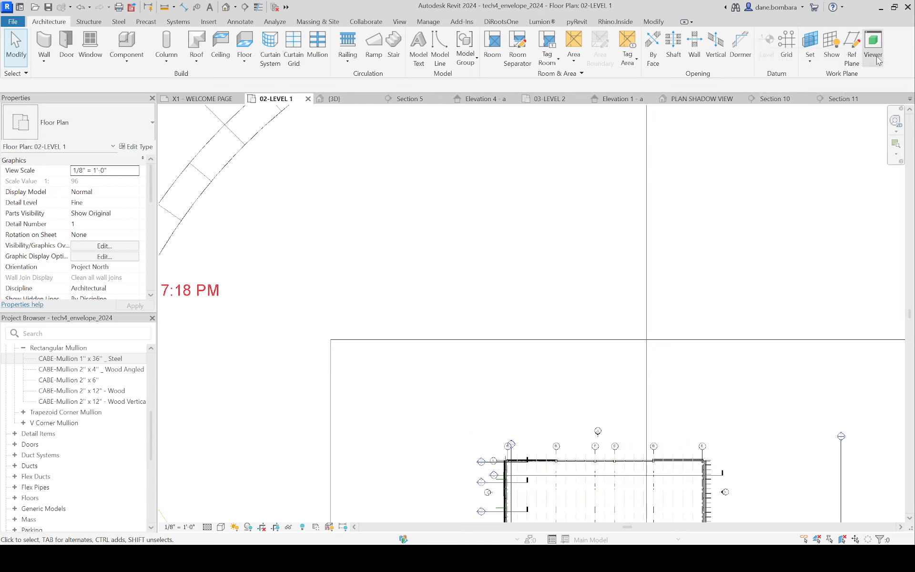
{"action": "left_click", "coordinate": [852, 57]}
{"action": "left_click", "coordinate": [311, 176]}
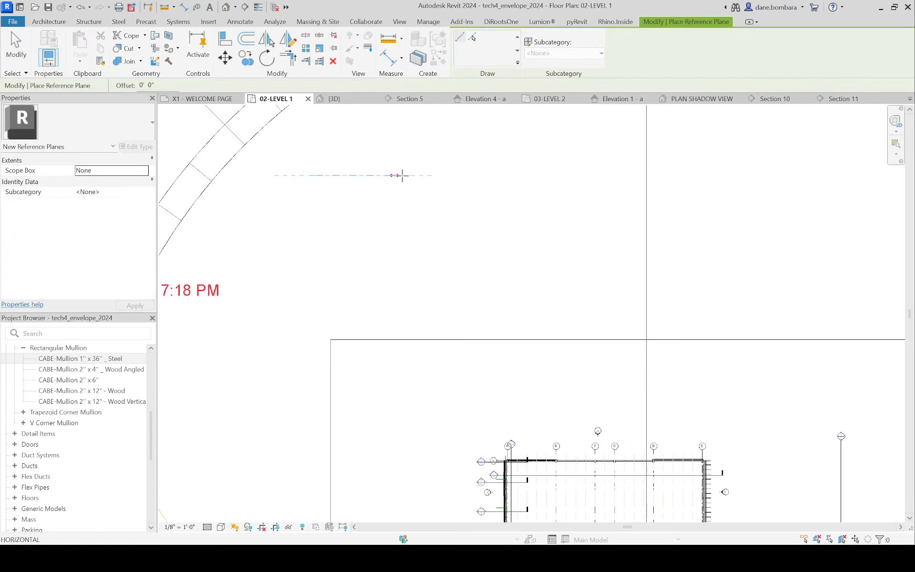
{"action": "left_click", "coordinate": [412, 176]}
{"action": "left_click", "coordinate": [312, 238]}
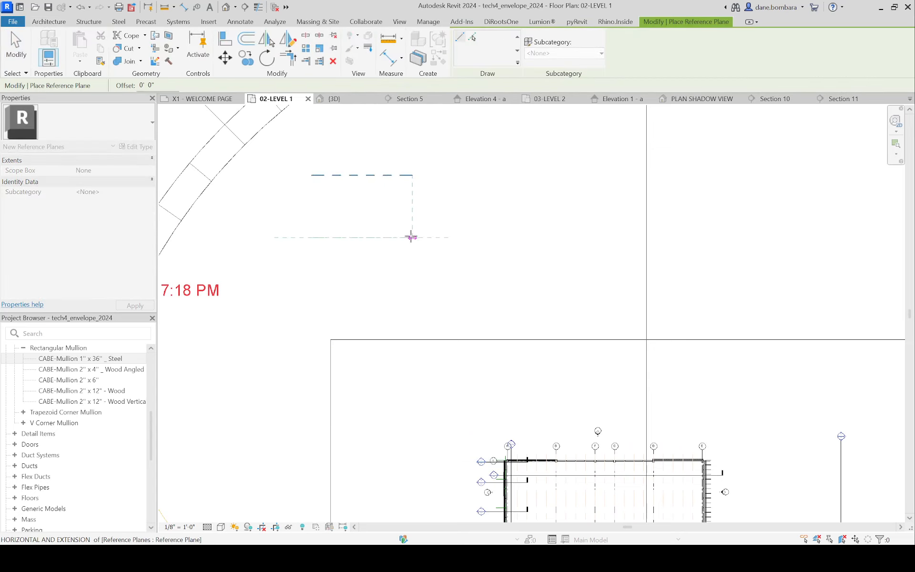
{"action": "left_click", "coordinate": [413, 237]}
{"action": "left_click", "coordinate": [312, 308]}
{"action": "left_click", "coordinate": [412, 307]}
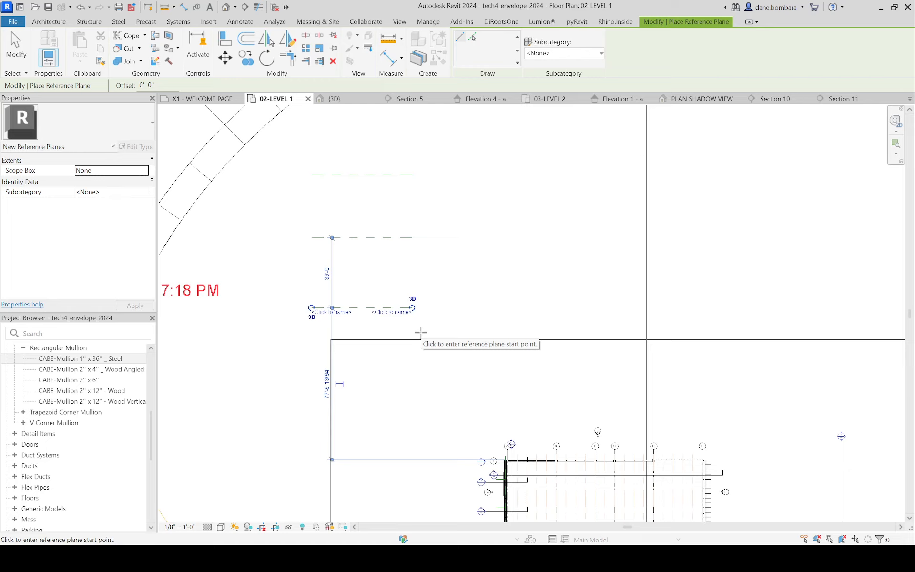
{"action": "key", "text": "Escape"}
{"action": "key", "text": "Escape"}
Step: Add an aligned dimension string across the three reference planes and make their spacing equal
{"action": "key", "text": "d"}
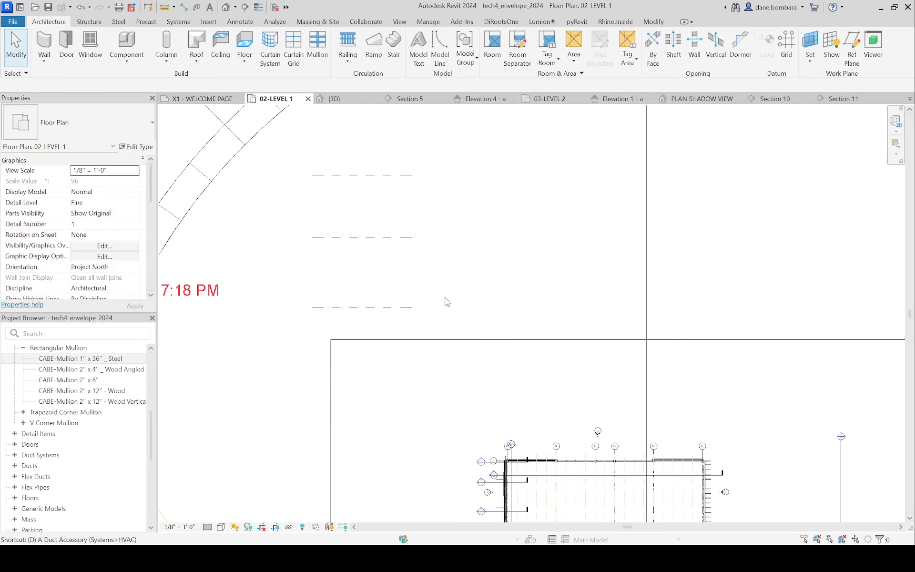
{"action": "key", "text": "i"}
{"action": "left_click", "coordinate": [356, 308]}
{"action": "left_click", "coordinate": [355, 237]}
{"action": "left_click", "coordinate": [349, 175]}
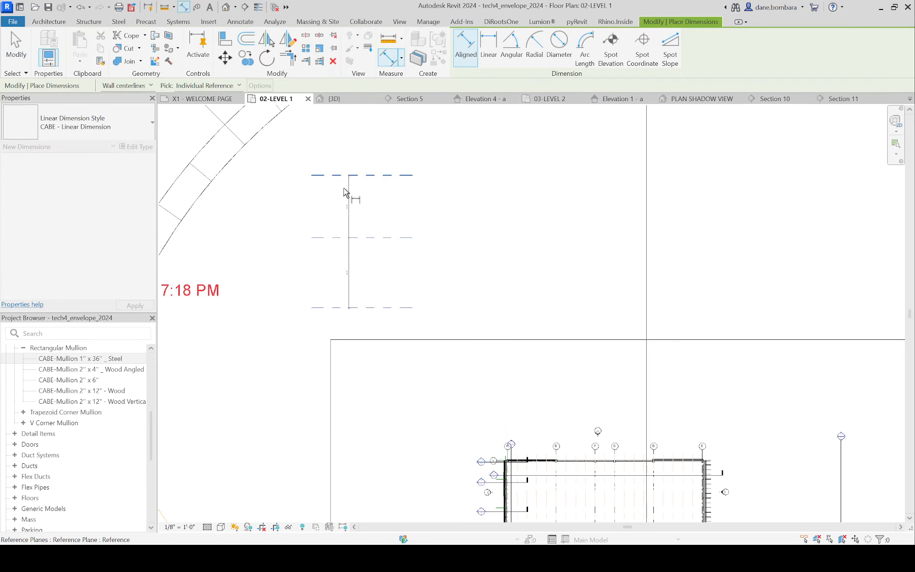
{"action": "scroll", "coordinate": [294, 219], "scroll_direction": "up", "scroll_amount": 1}
{"action": "left_click", "coordinate": [276, 218]}
{"action": "scroll", "coordinate": [275, 223], "scroll_direction": "up", "scroll_amount": 2}
{"action": "left_click", "coordinate": [287, 266]}
{"action": "scroll", "coordinate": [408, 216], "scroll_direction": "down", "scroll_amount": 2}
{"action": "key", "text": "Escape"}
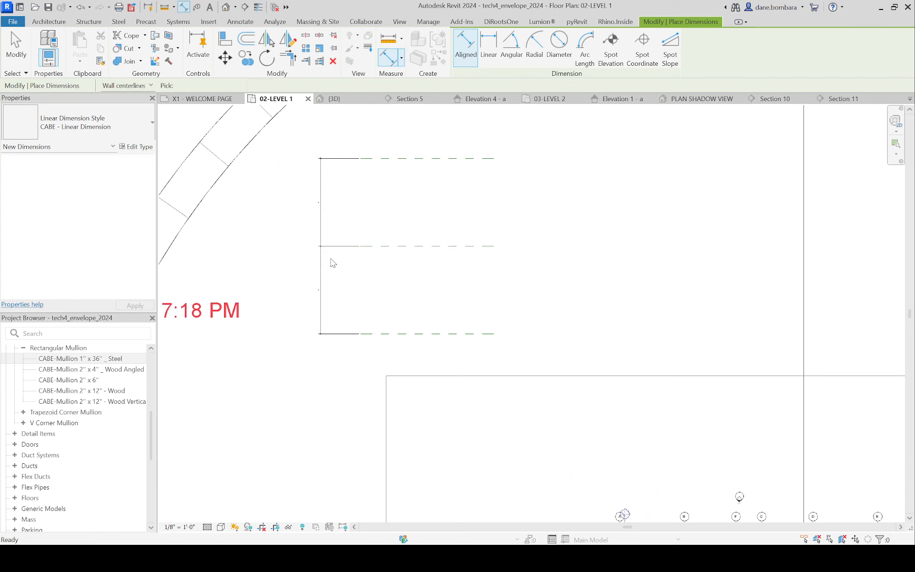
Step: Name the lowest of the three reference planes "curve"
{"action": "scroll", "coordinate": [330, 259], "scroll_direction": "up", "scroll_amount": 3}
{"action": "middle_click_drag", "start_coordinate": [483, 453], "coordinate": [358, 387]}
{"action": "left_click", "coordinate": [354, 368]}
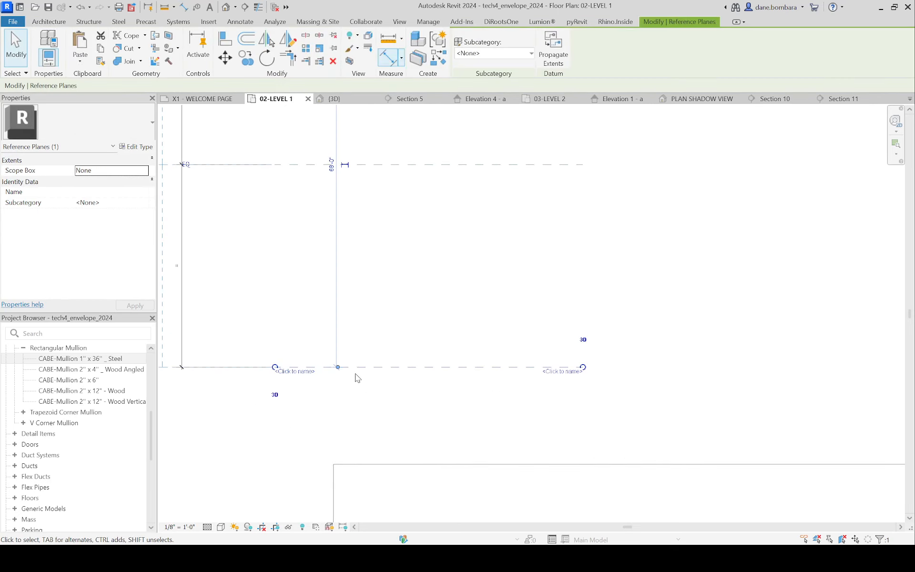
{"action": "left_click", "coordinate": [299, 374]}
{"action": "type", "text": "cuver"}
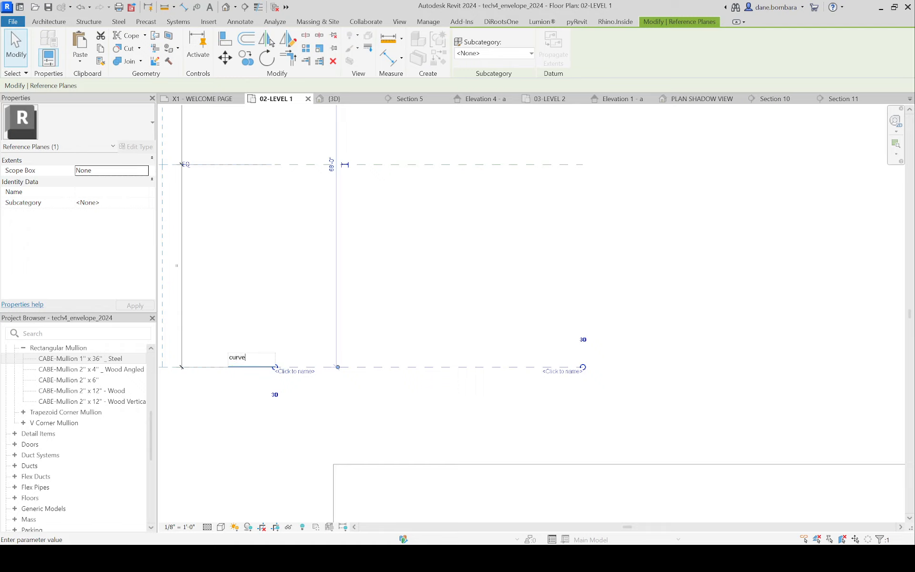
{"action": "key", "text": "ctrl+a"}
{"action": "key", "text": "ctrl+c"}
{"action": "key", "text": "Return"}
Step: Name the middle of the three horizontal reference planes "curve 02"
{"action": "left_click", "coordinate": [367, 166]}
{"action": "left_click", "coordinate": [289, 172]}
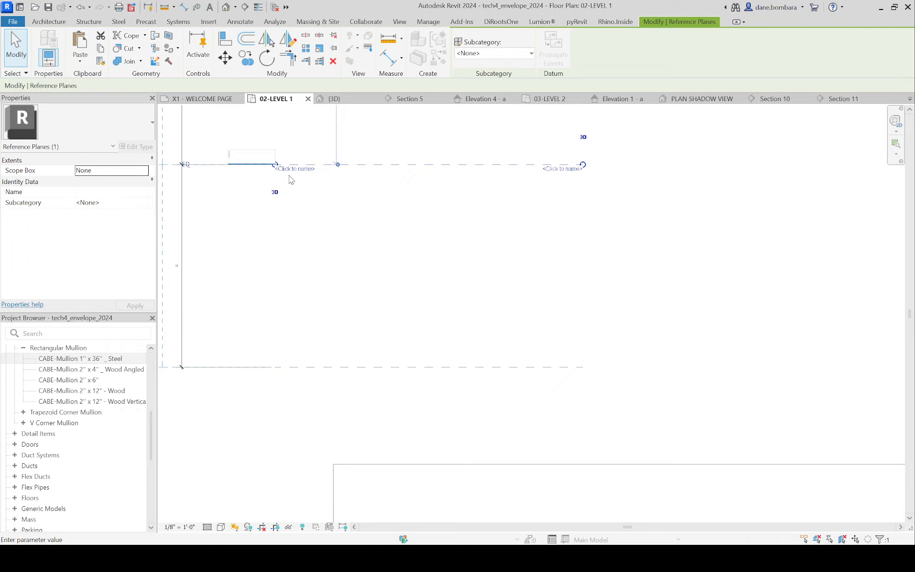
{"action": "key", "text": "ctrl+v"}
{"action": "key", "text": "Home"}
{"action": "type", "text": "2"}
{"action": "key", "text": "BackSpace"}
{"action": "scroll", "coordinate": [395, 199], "scroll_direction": "down", "scroll_amount": 2}
{"action": "middle_click_drag", "start_coordinate": [396, 199], "coordinate": [403, 339]}
{"action": "left_click", "coordinate": [383, 297]}
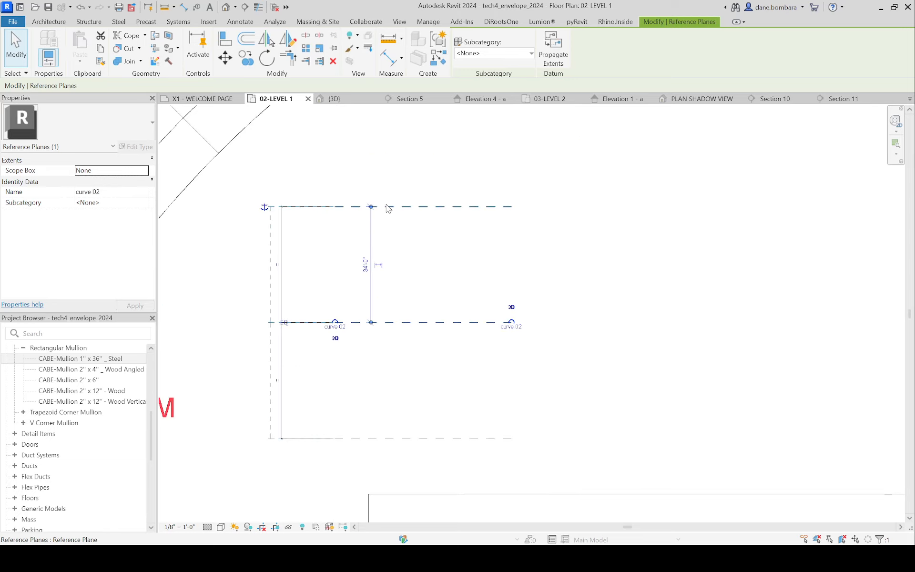
Step: Name the uppermost reference plane with the next number in the "curve" series
{"action": "left_click", "coordinate": [387, 205]}
{"action": "scroll", "coordinate": [384, 222], "scroll_direction": "up", "scroll_amount": 1}
{"action": "left_click", "coordinate": [341, 206]}
{"action": "key", "text": "ctrl+v"}
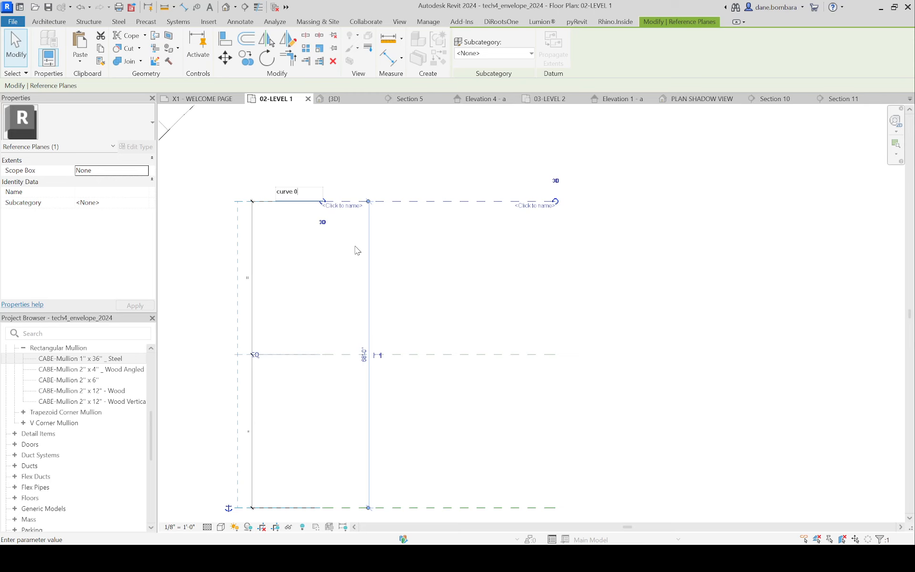
{"action": "key", "text": "Return"}
{"action": "left_click", "coordinate": [415, 256]}
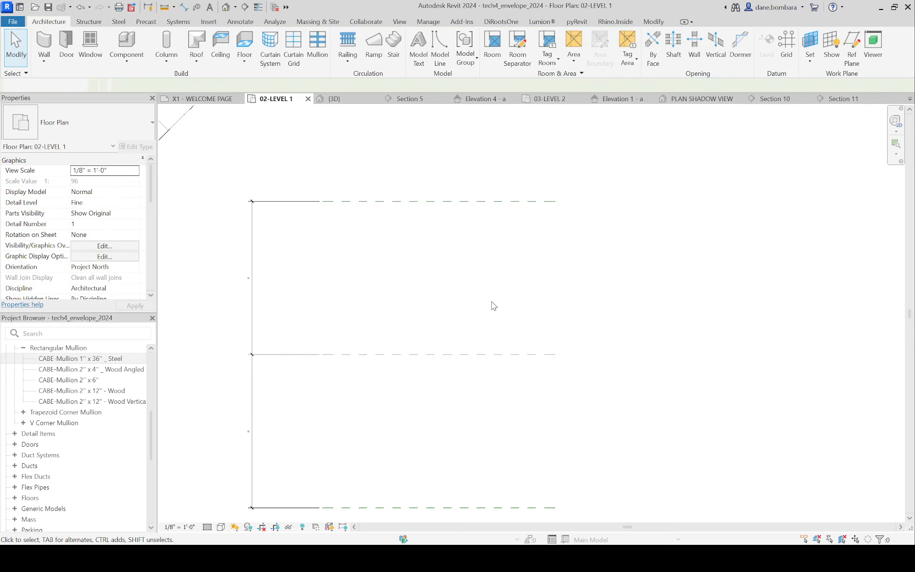
Step: Draw a horizontal wall section line just below the lowest reference plane, spanning the plane's full length and looking toward it
{"action": "scroll", "coordinate": [451, 358], "scroll_direction": "down", "scroll_amount": 3}
{"action": "middle_click_drag", "start_coordinate": [451, 358], "coordinate": [421, 277]}
{"action": "scroll", "coordinate": [532, 222], "scroll_direction": "up", "scroll_amount": 2}
{"action": "middle_click_drag", "start_coordinate": [430, 203], "coordinate": [510, 187]}
{"action": "scroll", "coordinate": [480, 187], "scroll_direction": "down", "scroll_amount": 1}
{"action": "scroll", "coordinate": [394, 375], "scroll_direction": "down", "scroll_amount": 3}
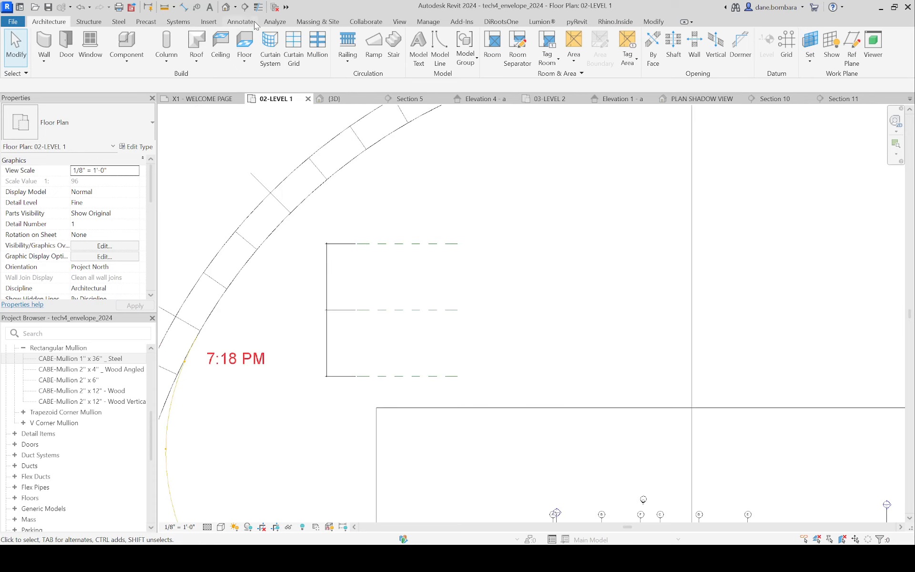
{"action": "left_click", "coordinate": [244, 6]}
{"action": "left_click", "coordinate": [323, 393]}
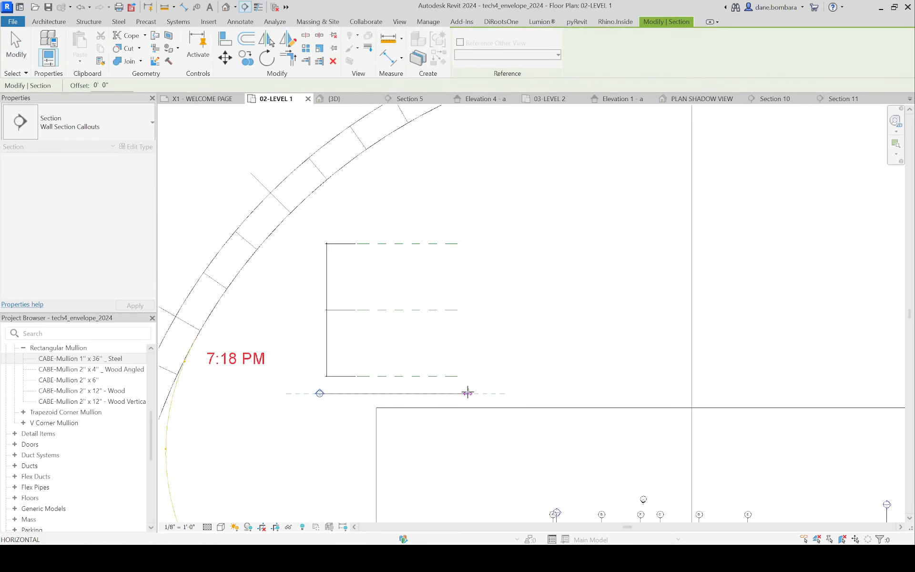
{"action": "left_click", "coordinate": [473, 393]}
{"action": "key", "text": "Escape"}
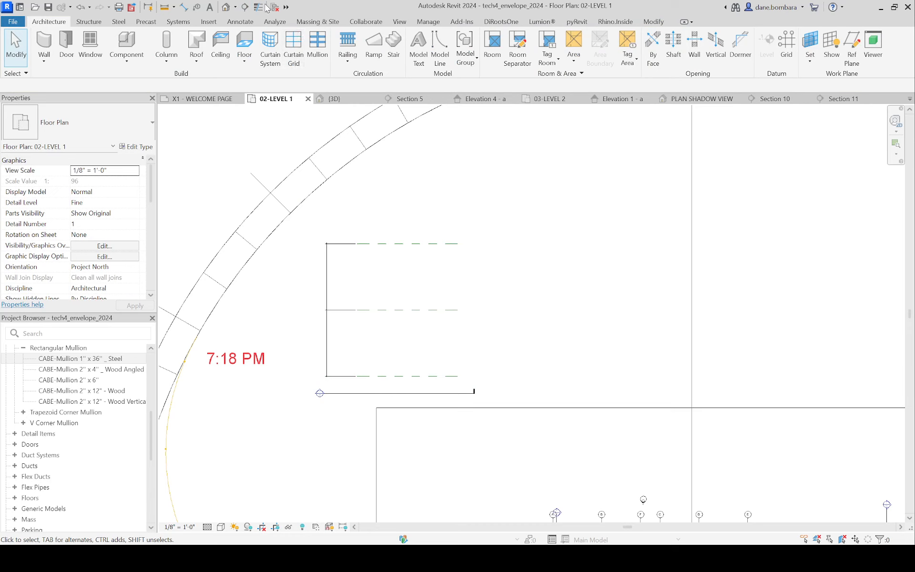
Step: Draw two more horizontal section lines, one just below the middle reference plane and one just below the uppermost plane
{"action": "left_click", "coordinate": [245, 6]}
{"action": "left_click", "coordinate": [310, 331]}
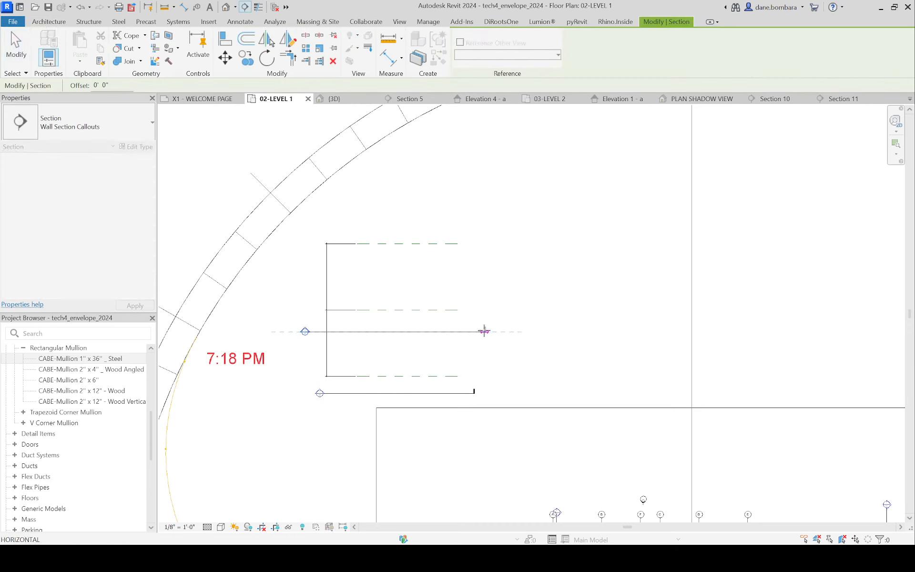
{"action": "left_click", "coordinate": [484, 331]}
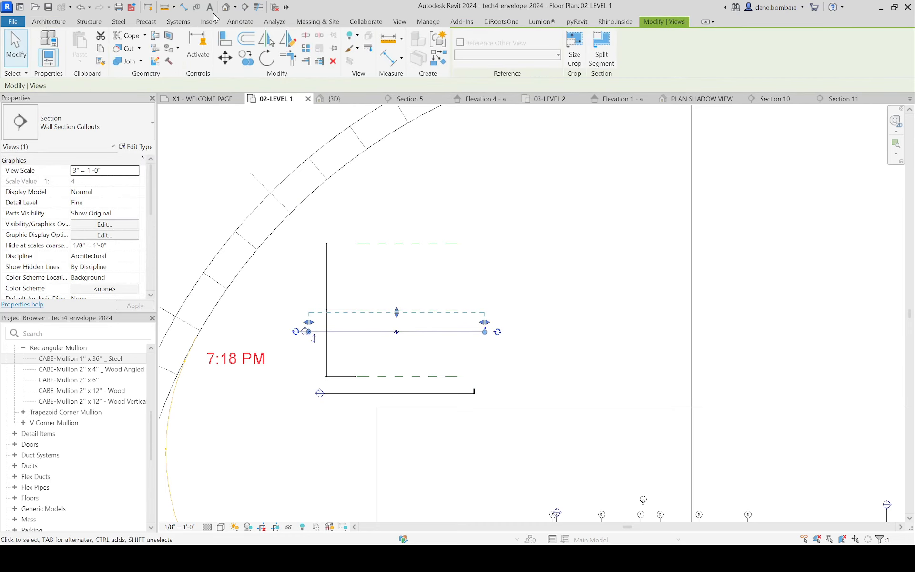
{"action": "left_click", "coordinate": [244, 6]}
{"action": "left_click", "coordinate": [474, 262]}
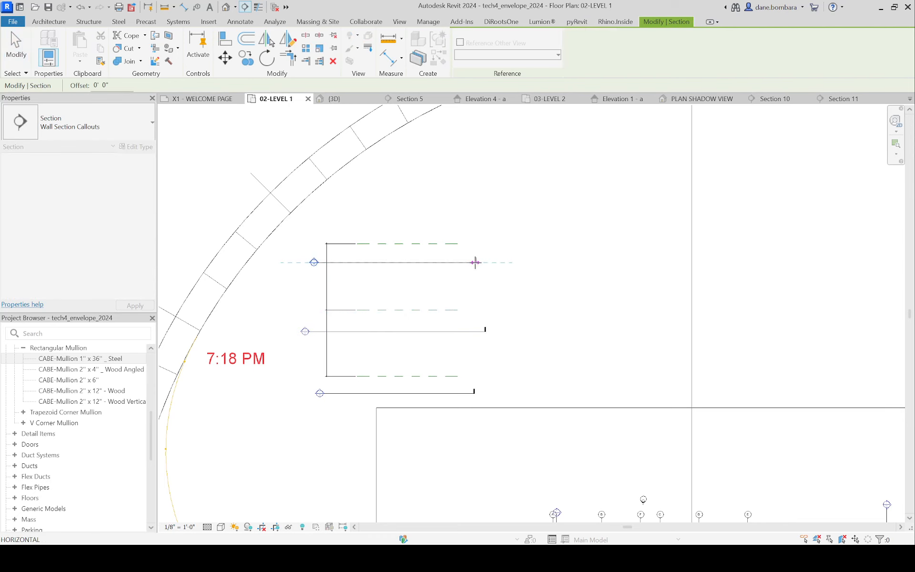
{"action": "key", "text": "Escape"}
Step: Extend the view depth of all three sections so each reaches past the reference plane above its section line
{"action": "scroll", "coordinate": [400, 257], "scroll_direction": "up", "scroll_amount": 1}
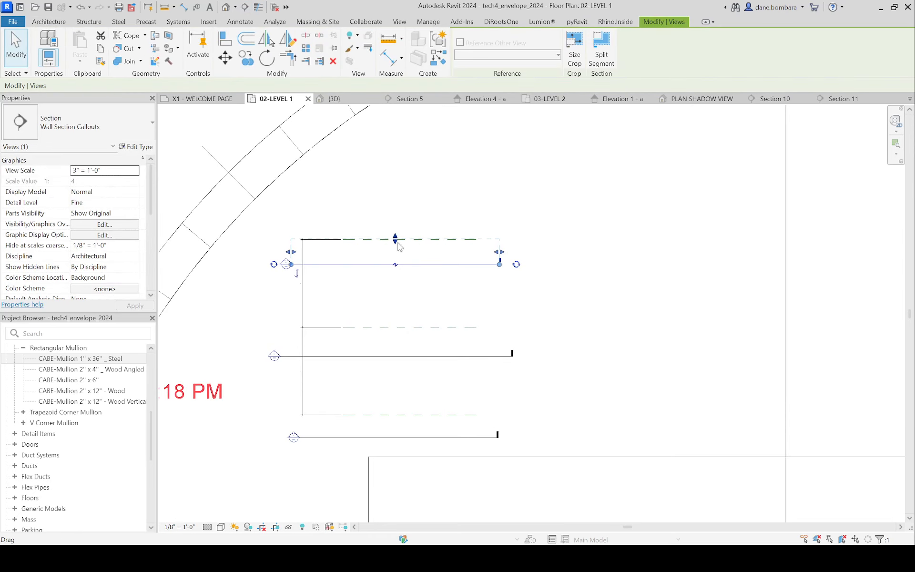
{"action": "left_click_drag", "start_coordinate": [395, 240], "coordinate": [396, 212]}
{"action": "left_click", "coordinate": [402, 357]}
{"action": "left_click_drag", "start_coordinate": [396, 328], "coordinate": [397, 312]}
{"action": "left_click", "coordinate": [413, 381]}
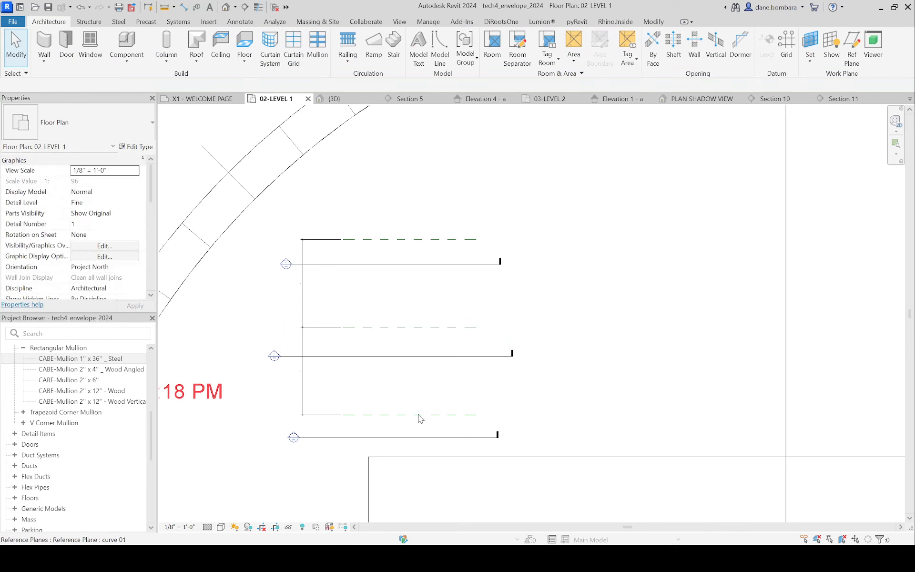
{"action": "left_click", "coordinate": [410, 437]}
{"action": "left_click_drag", "start_coordinate": [398, 411], "coordinate": [397, 395]}
{"action": "left_click", "coordinate": [538, 406]}
Step: Start placing another reference plane beside the three named planes and their sections
{"action": "scroll", "coordinate": [539, 405], "scroll_direction": "up", "scroll_amount": 2}
{"action": "scroll", "coordinate": [539, 406], "scroll_direction": "up", "scroll_amount": 1}
{"action": "middle_click_drag", "start_coordinate": [481, 422], "coordinate": [609, 331]}
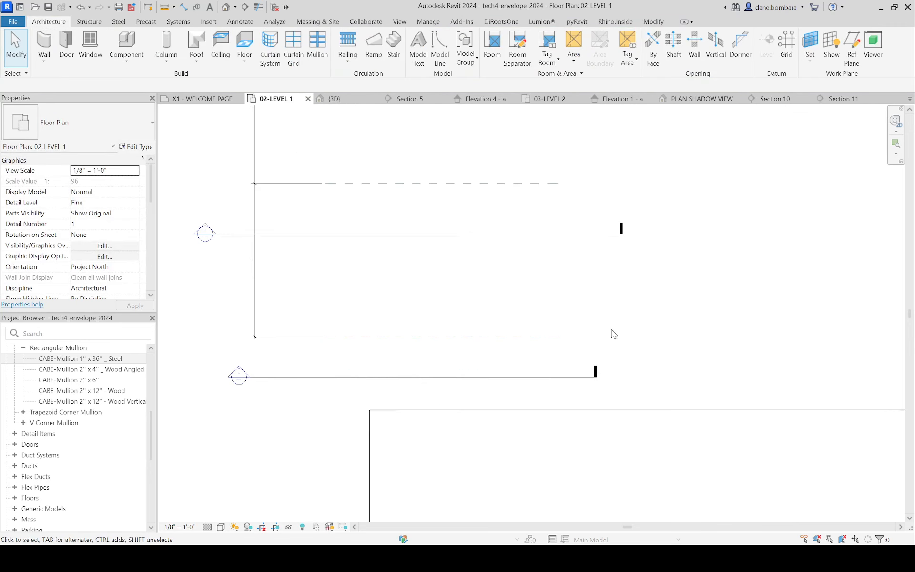
{"action": "scroll", "coordinate": [496, 359], "scroll_direction": "down", "scroll_amount": 3}
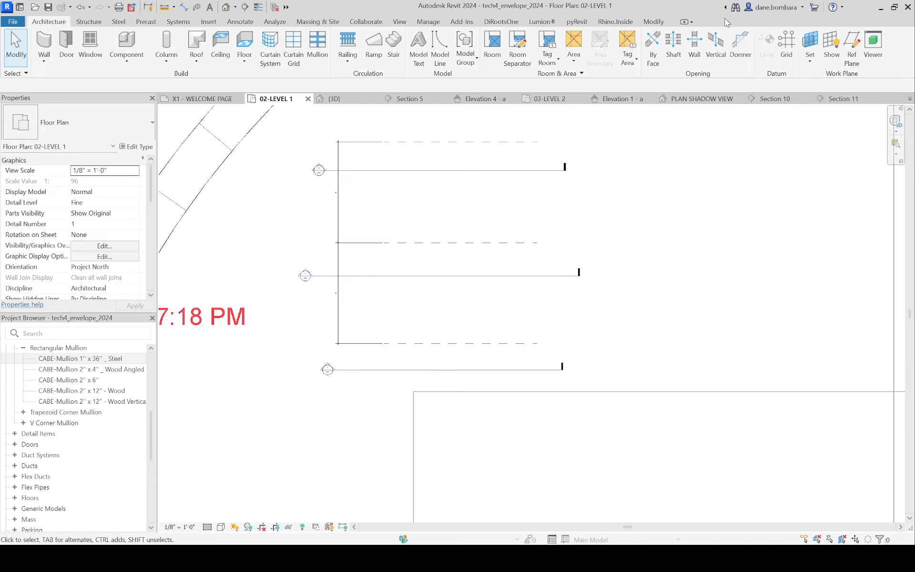
{"action": "left_click", "coordinate": [852, 48]}
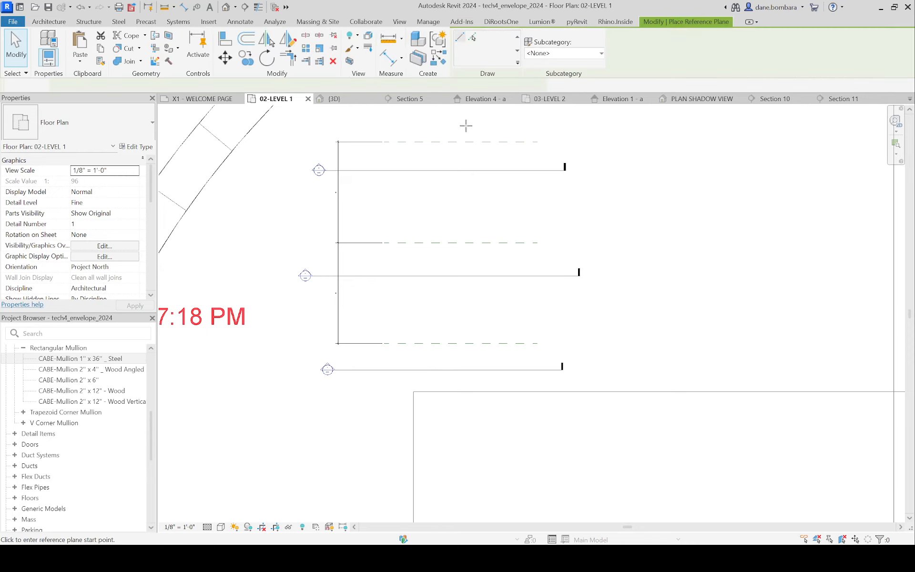
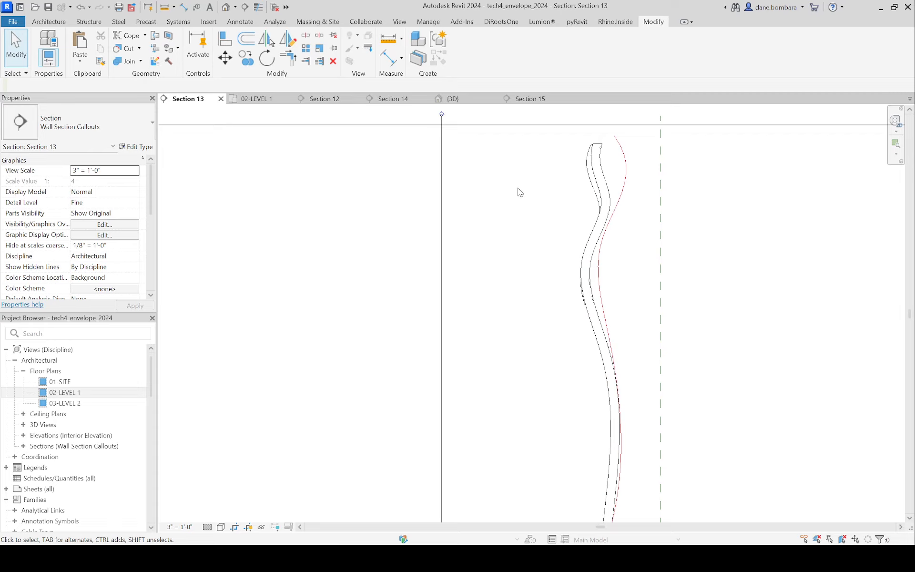
Step: Switch to the 3D view, dismiss the save reminder, and restore the full building from temporary isolation
{"action": "scroll", "coordinate": [520, 192], "scroll_direction": "up", "scroll_amount": 2}
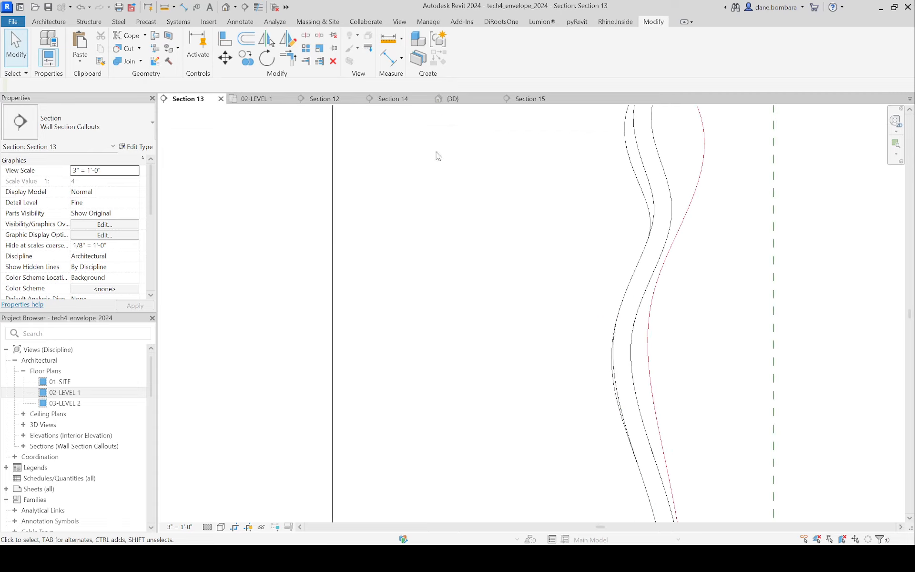
{"action": "left_click", "coordinate": [451, 98]}
{"action": "scroll", "coordinate": [489, 205], "scroll_direction": "down", "scroll_amount": 5}
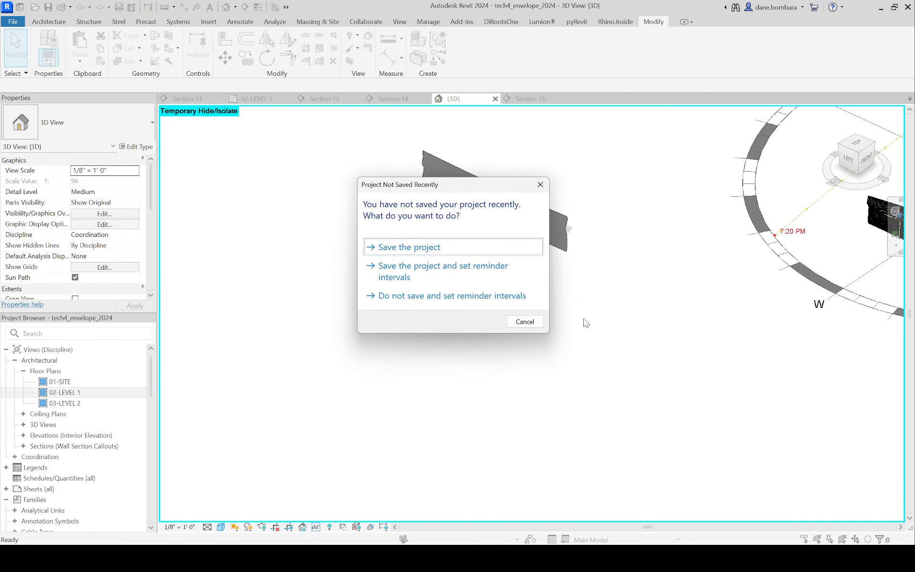
{"action": "left_click", "coordinate": [524, 322]}
{"action": "scroll", "coordinate": [536, 266], "scroll_direction": "down", "scroll_amount": 3}
{"action": "scroll", "coordinate": [619, 286], "scroll_direction": "up", "scroll_amount": 6}
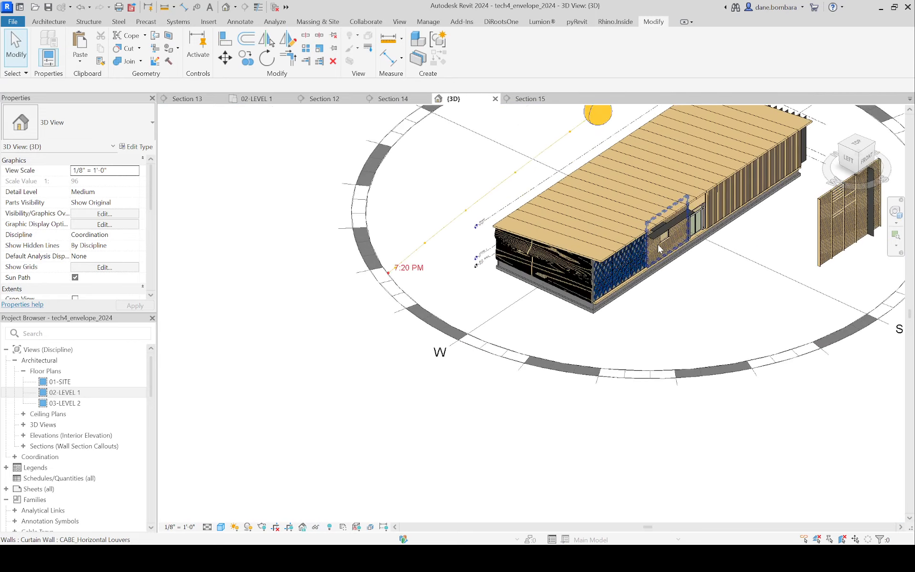
Step: Isolate the blue diamond-panelled mass wall at the building's front corner and view it from the front
{"action": "left_click", "coordinate": [621, 285]}
{"action": "key", "text": "h"}
{"action": "key", "text": "i"}
{"action": "middle_click_drag", "start_coordinate": [694, 361], "coordinate": [625, 264], "text": "shift"}
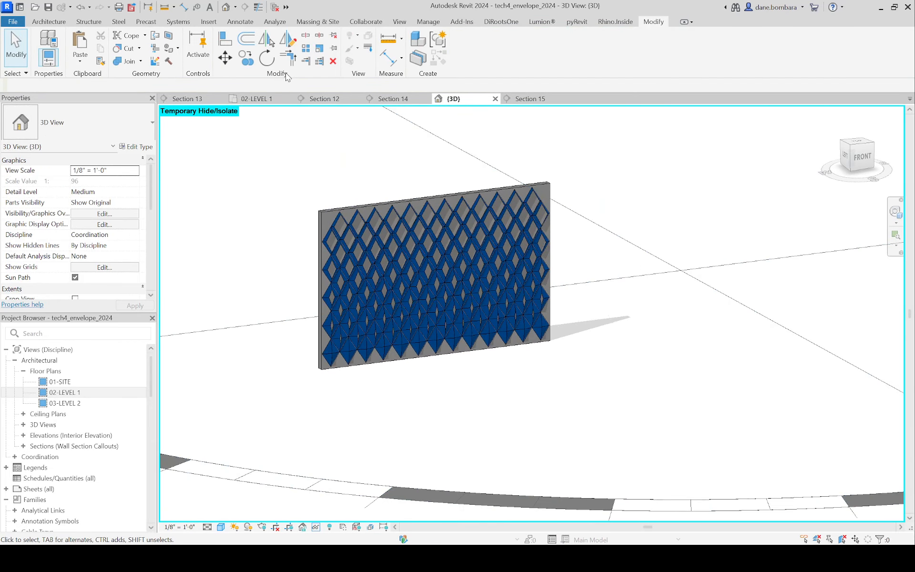
Step: Set mass display to Show Mass by View Settings and examine the diamond lens panels without their mass form
{"action": "left_click", "coordinate": [427, 21]}
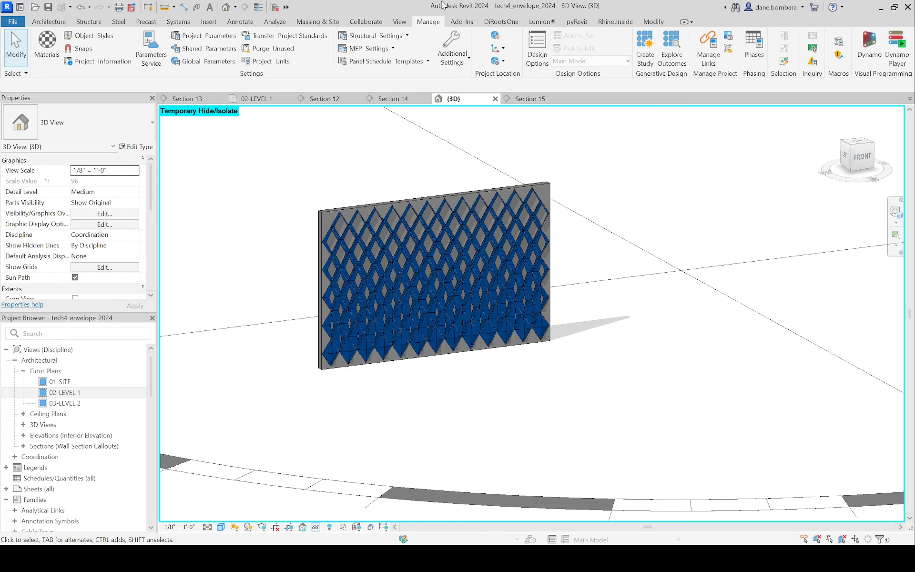
{"action": "left_click", "coordinate": [303, 24]}
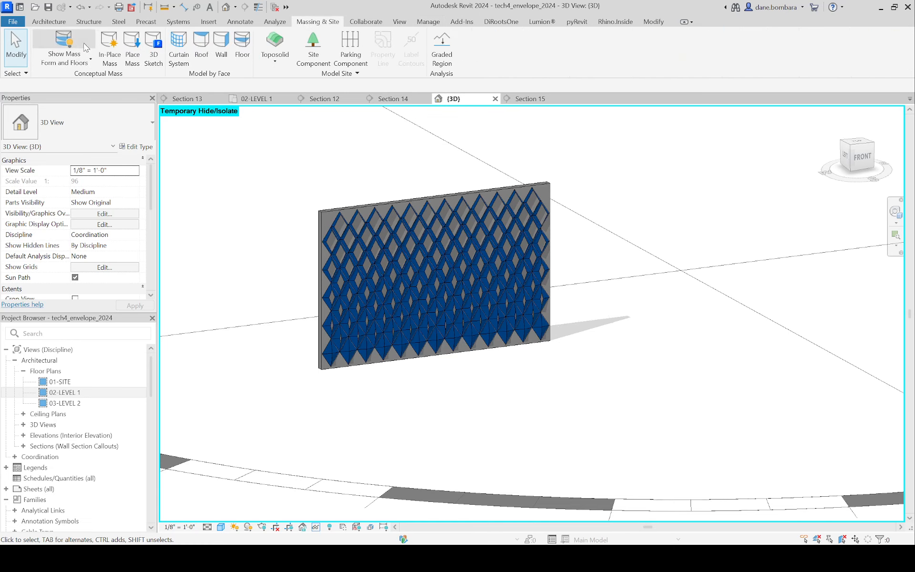
{"action": "left_click", "coordinate": [67, 36]}
{"action": "scroll", "coordinate": [351, 232], "scroll_direction": "up", "scroll_amount": 3}
{"action": "middle_click_drag", "start_coordinate": [352, 233], "coordinate": [122, 376], "text": "shift"}
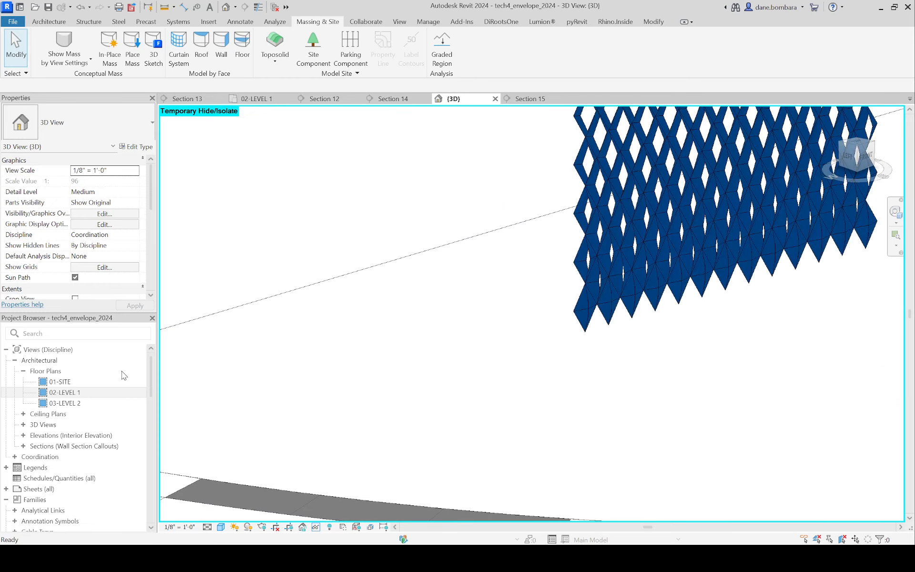
{"action": "scroll", "coordinate": [122, 375], "scroll_direction": "down", "scroll_amount": 5}
{"action": "middle_click_drag", "start_coordinate": [704, 323], "coordinate": [473, 406]}
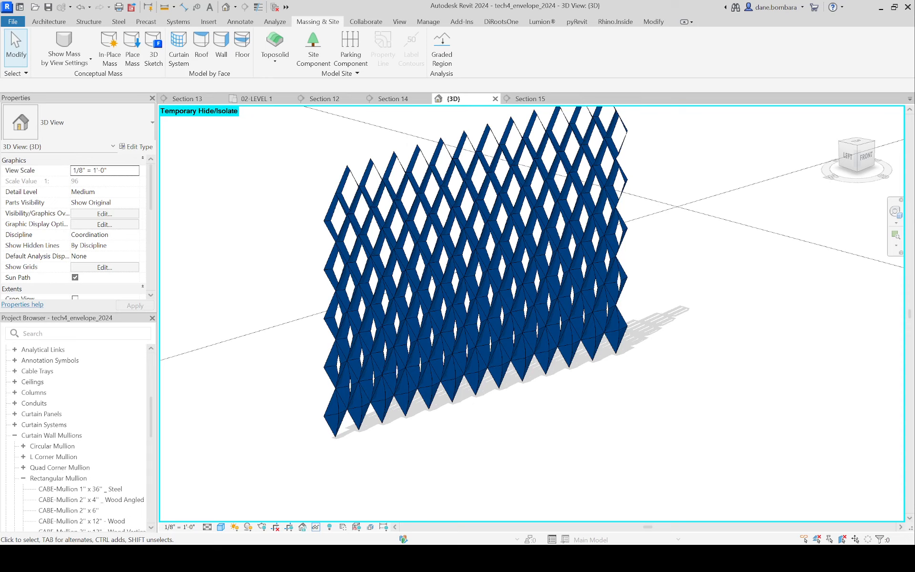
{"action": "scroll", "coordinate": [714, 288], "scroll_direction": "down", "scroll_amount": 2}
{"action": "middle_click_drag", "start_coordinate": [711, 304], "coordinate": [675, 281], "text": "shift"}
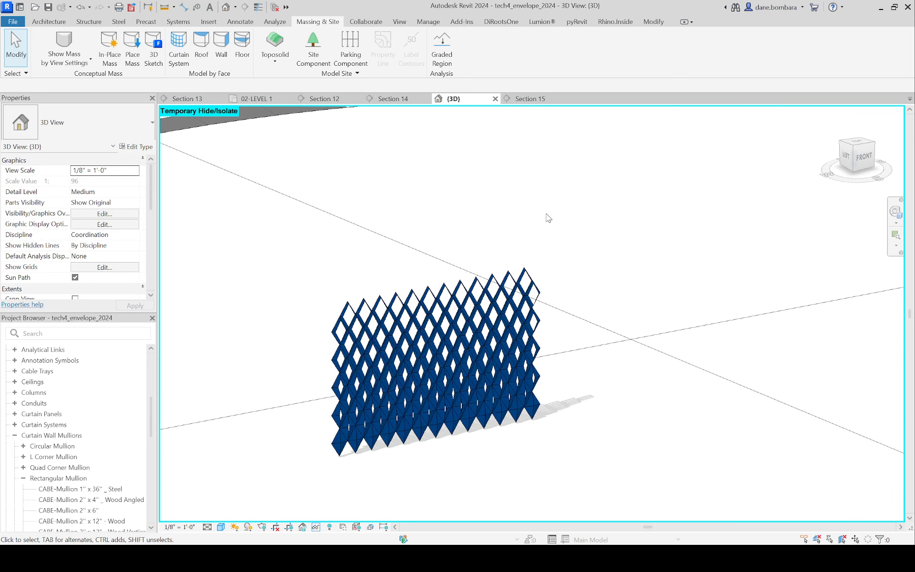
{"action": "scroll", "coordinate": [534, 221], "scroll_direction": "down", "scroll_amount": 3}
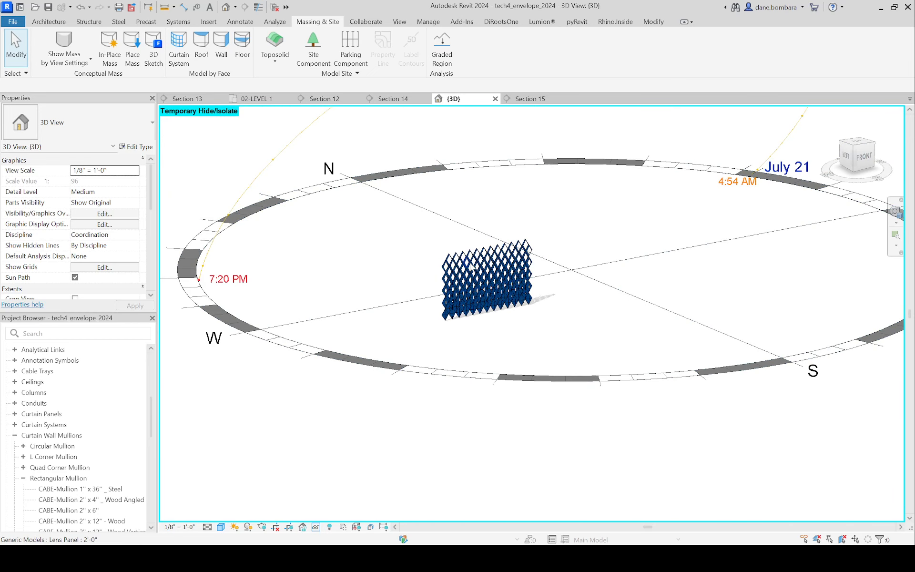
Step: Set mass display back to Show Mass Form and Floors and inspect the mass behind the diamond panels
{"action": "left_click", "coordinate": [64, 42]}
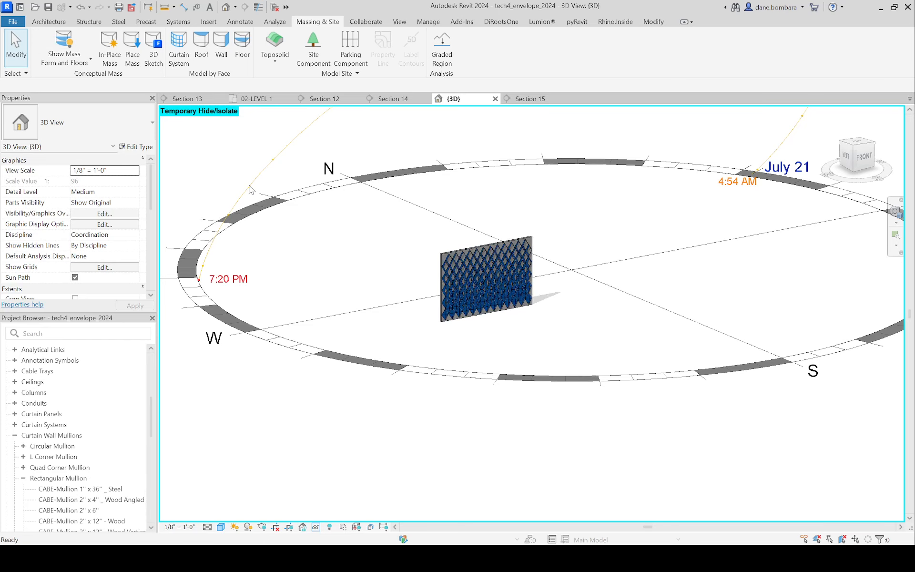
{"action": "left_click", "coordinate": [474, 292]}
{"action": "scroll", "coordinate": [466, 244], "scroll_direction": "up", "scroll_amount": 3}
{"action": "left_click", "coordinate": [357, 187]}
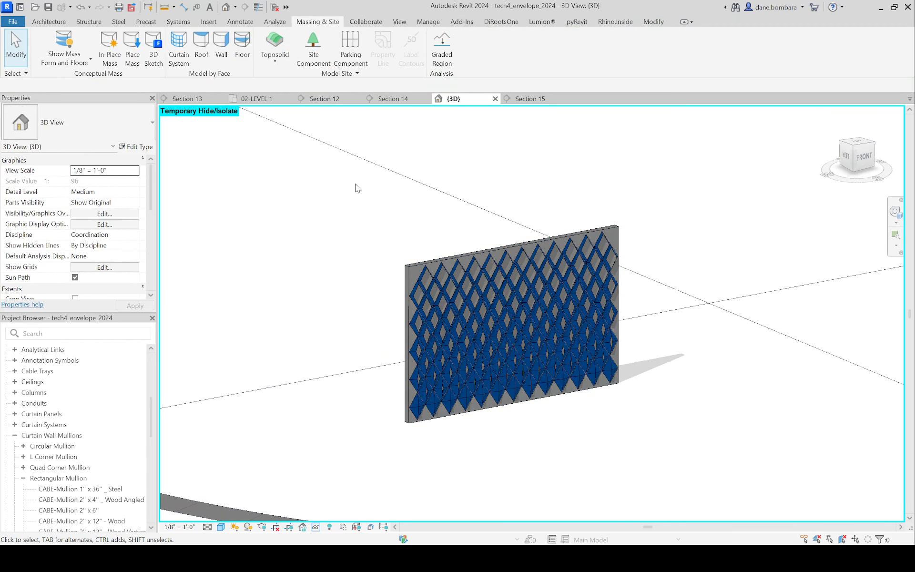
{"action": "scroll", "coordinate": [401, 211], "scroll_direction": "down", "scroll_amount": 2}
{"action": "middle_click_drag", "start_coordinate": [260, 256], "coordinate": [450, 240]}
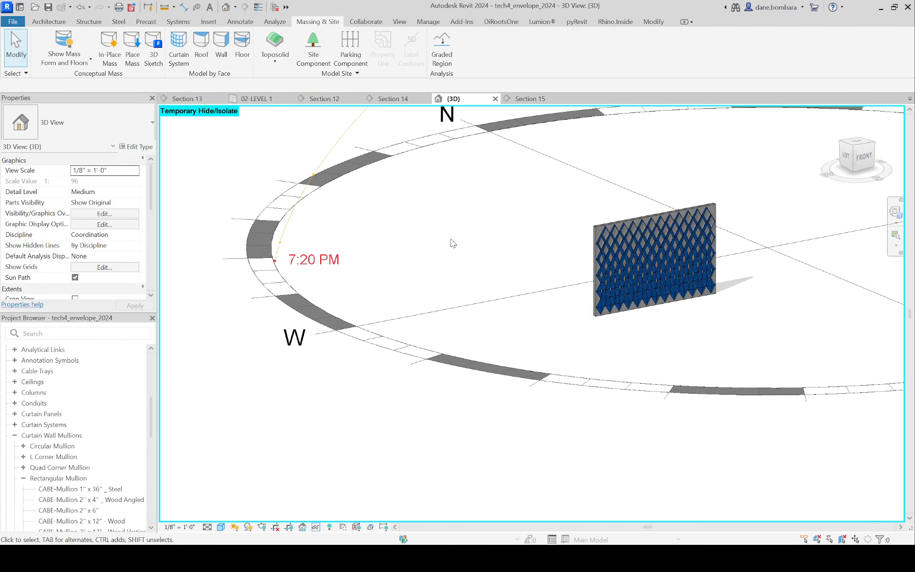
Step: Create an in-place mass named test and draw a long, thin rectangle on Level 1 beside the diamond-panelled wall
{"action": "left_click", "coordinate": [109, 46]}
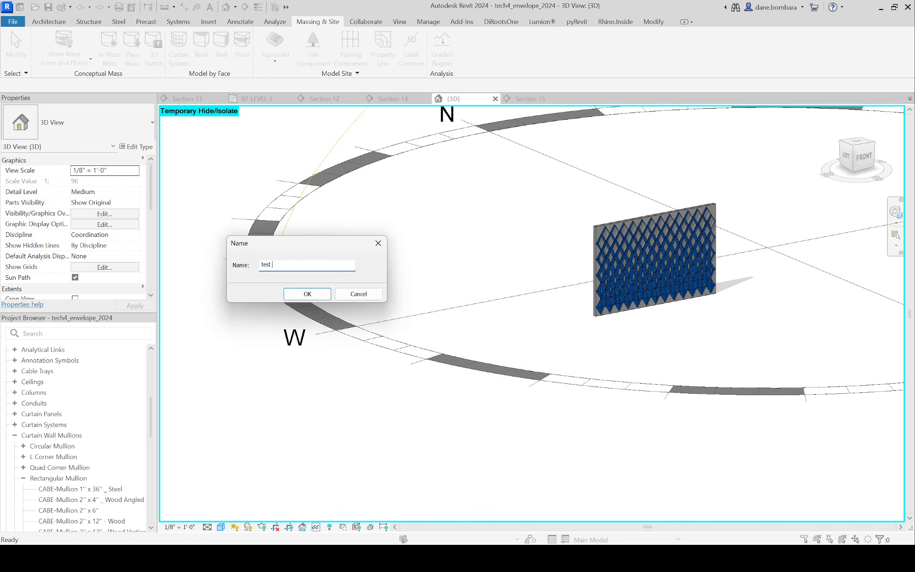
{"action": "key", "text": "Return"}
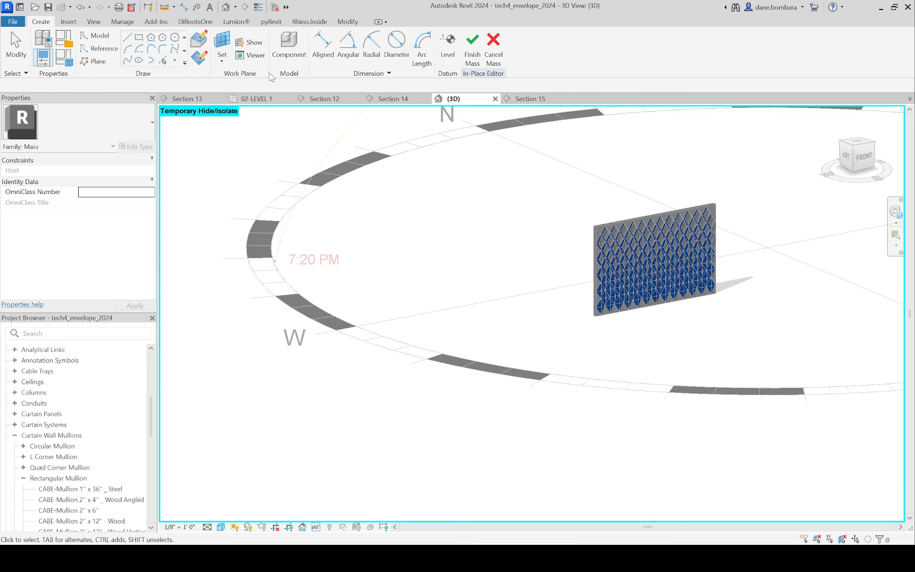
{"action": "left_click", "coordinate": [138, 37]}
{"action": "left_click", "coordinate": [443, 327]}
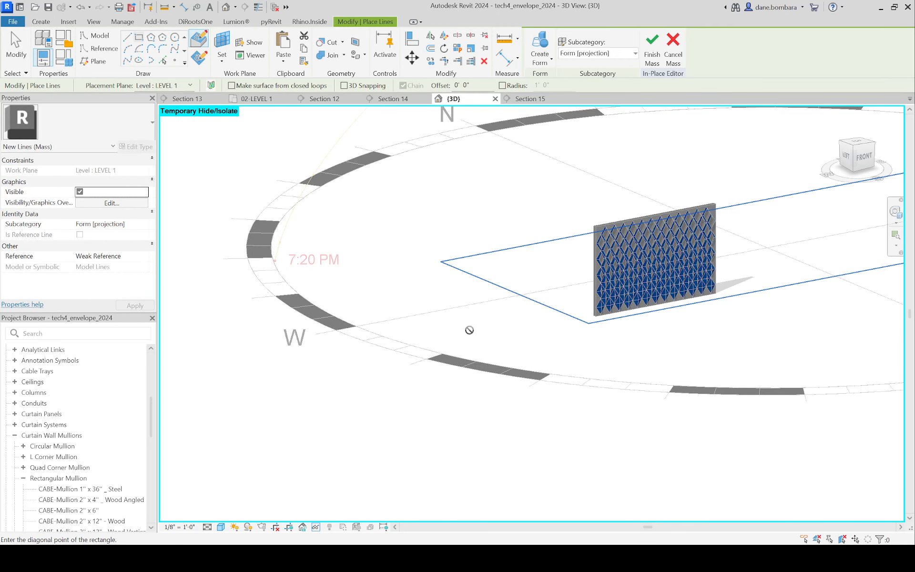
{"action": "left_click", "coordinate": [534, 314]}
{"action": "scroll", "coordinate": [512, 327], "scroll_direction": "up", "scroll_amount": 1}
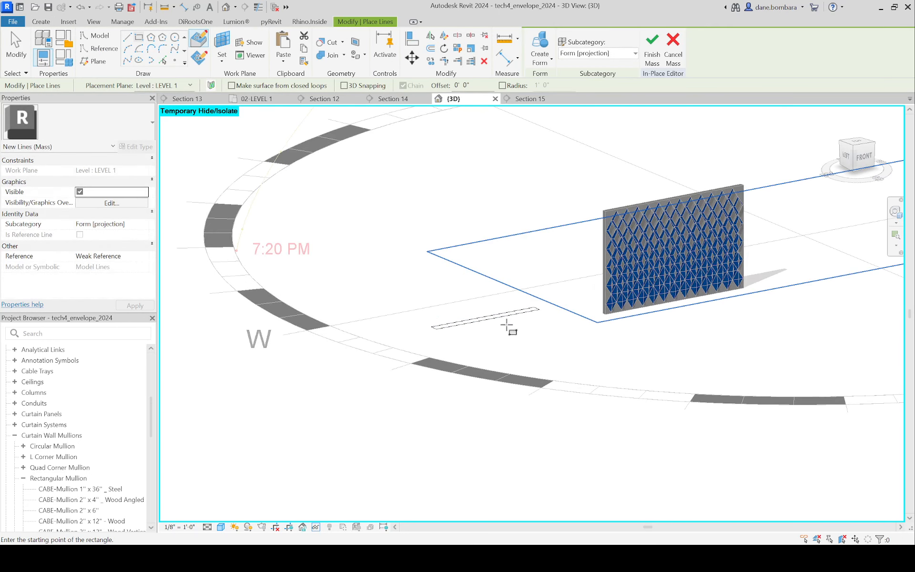
{"action": "key", "text": "Escape"}
Step: Create a solid form from the thin rectangle and raise its top face to make a tall wall-like block
{"action": "left_click", "coordinate": [505, 322]}
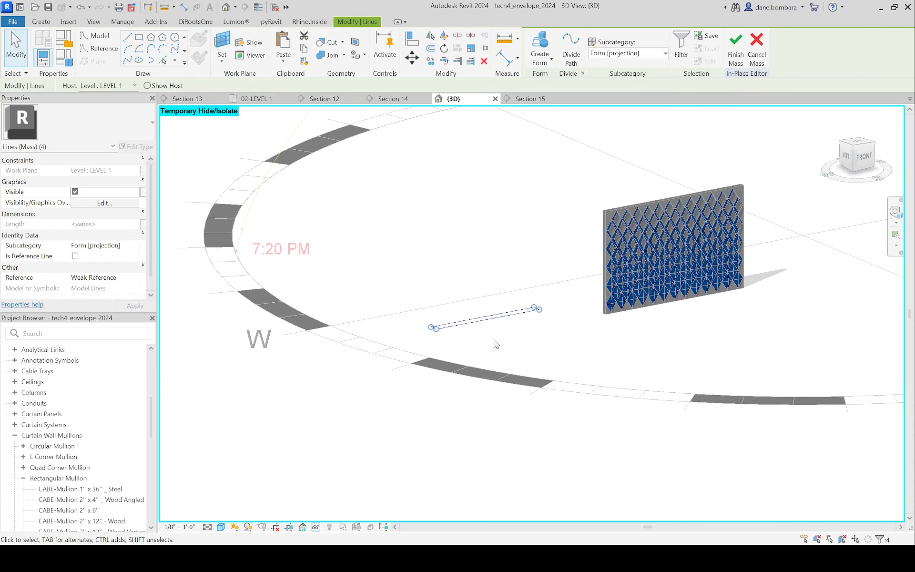
{"action": "left_click", "coordinate": [539, 50]}
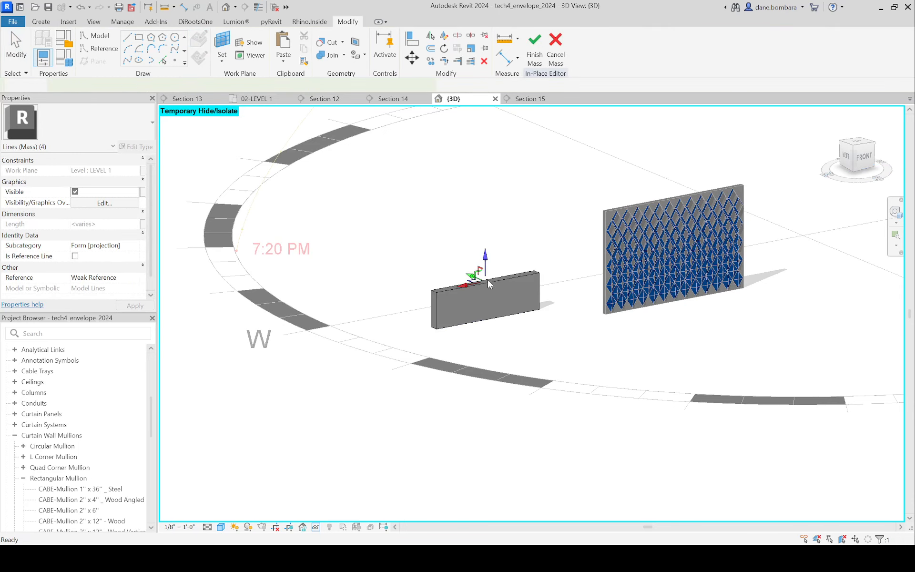
{"action": "left_click_drag", "start_coordinate": [489, 199], "coordinate": [489, 162]}
{"action": "left_click", "coordinate": [494, 144]}
{"action": "scroll", "coordinate": [432, 233], "scroll_direction": "up", "scroll_amount": 2}
{"action": "middle_click_drag", "start_coordinate": [450, 213], "coordinate": [435, 228]}
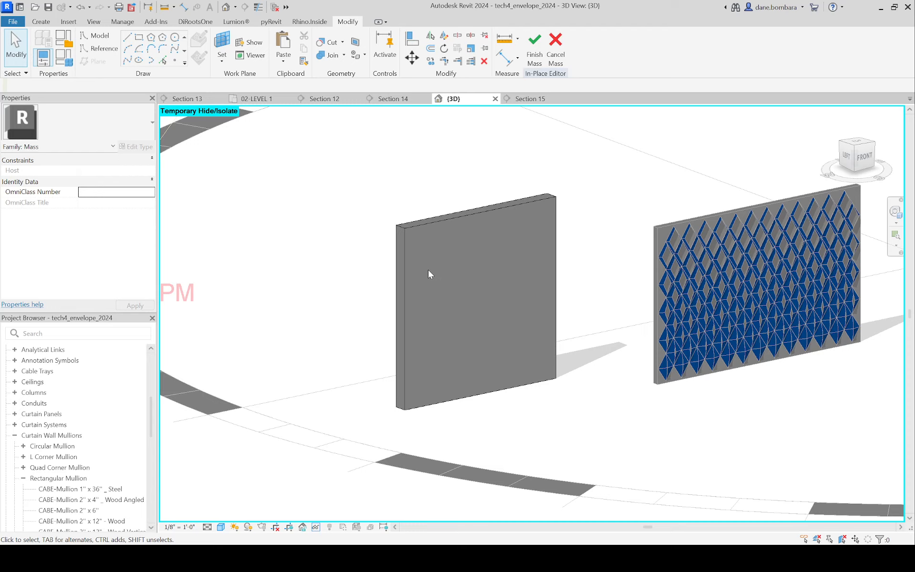
Step: Divide the large front face of the new mass block with Divide Surface
{"action": "left_click", "coordinate": [403, 250]}
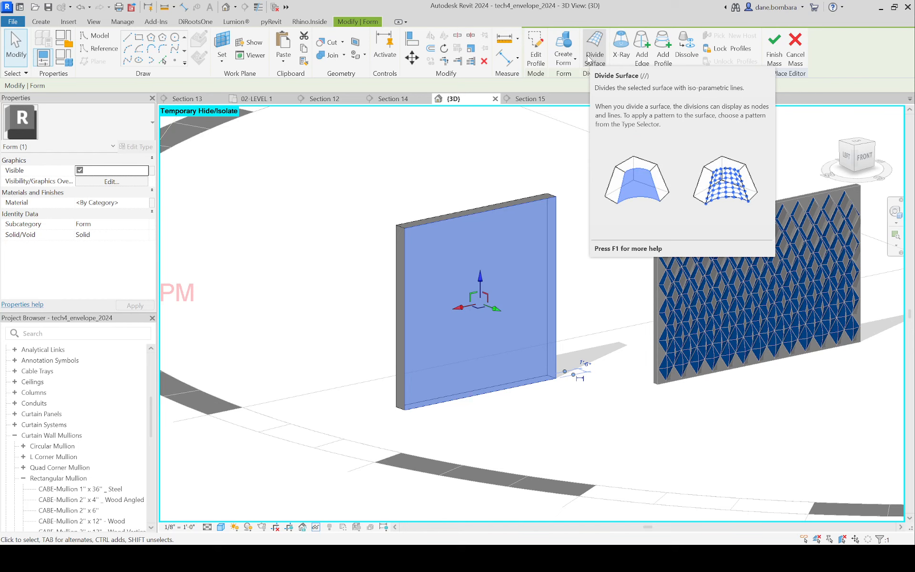
{"action": "left_click", "coordinate": [589, 58]}
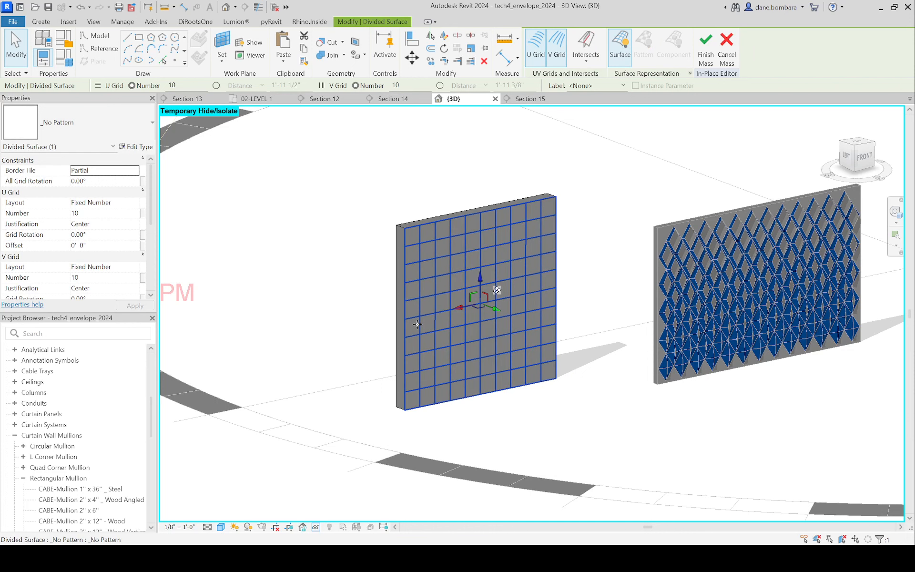
Step: Try the Hexagon and 1/2 Step patterns on the divided surface
{"action": "left_click", "coordinate": [145, 122]}
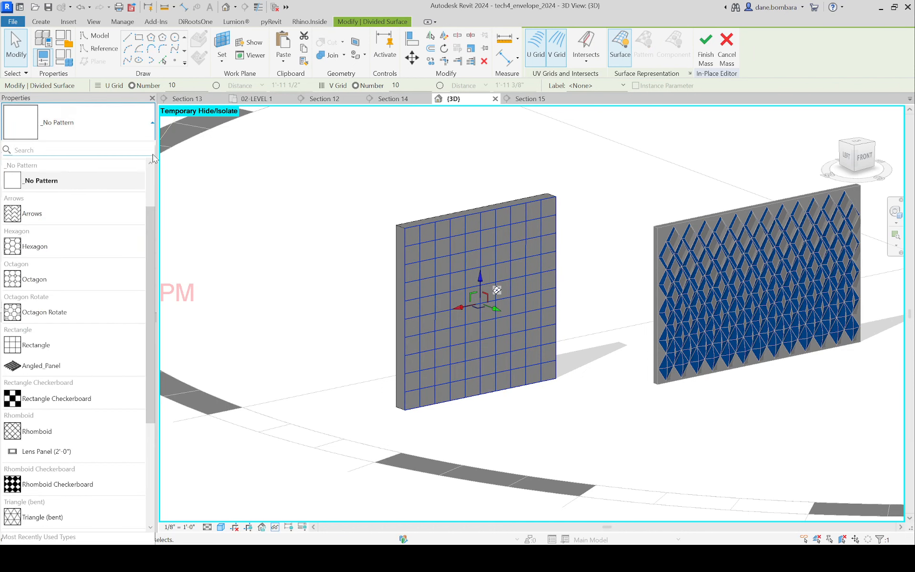
{"action": "left_click", "coordinate": [79, 248]}
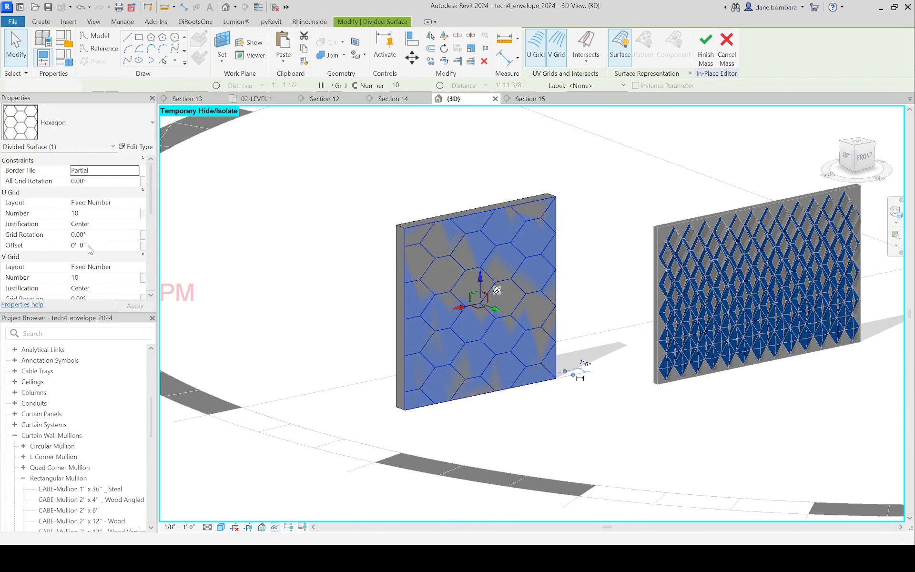
{"action": "left_click", "coordinate": [107, 125]}
{"action": "scroll", "coordinate": [87, 296], "scroll_direction": "down", "scroll_amount": 1}
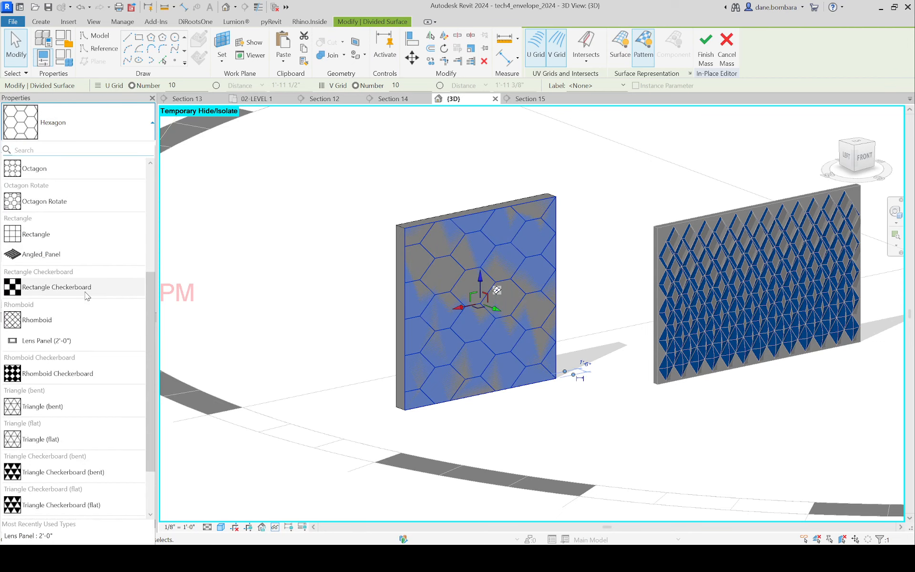
{"action": "scroll", "coordinate": [88, 295], "scroll_direction": "down", "scroll_amount": 2}
{"action": "scroll", "coordinate": [91, 293], "scroll_direction": "up", "scroll_amount": 6}
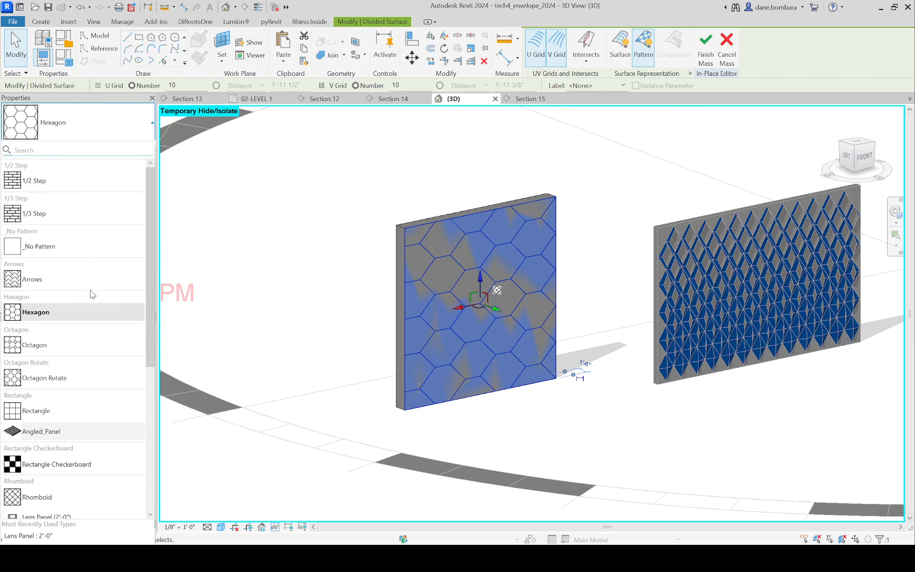
{"action": "left_click", "coordinate": [47, 181]}
{"action": "scroll", "coordinate": [543, 266], "scroll_direction": "up", "scroll_amount": 2}
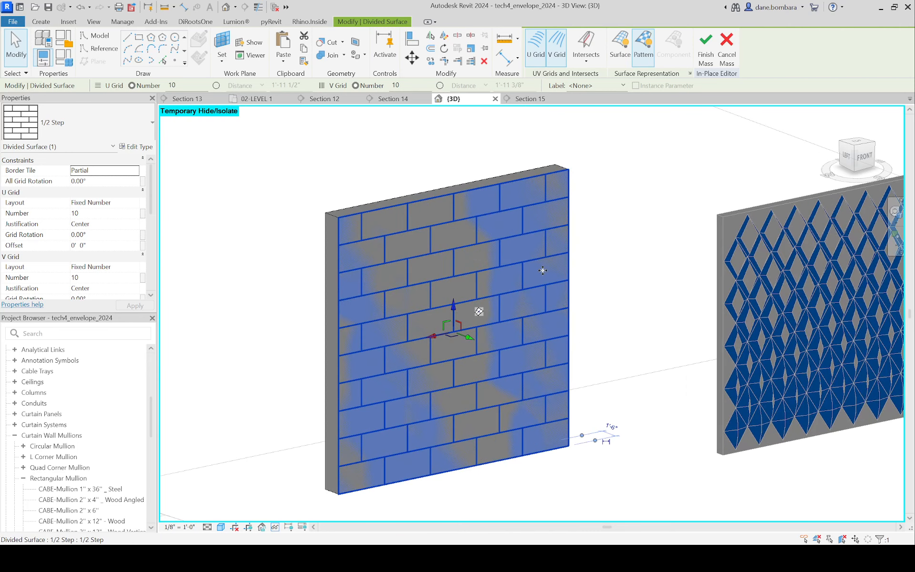
Step: Apply the Octagon pattern to the divided surface and set both its U and V grid numbers to 20
{"action": "left_click", "coordinate": [76, 111]}
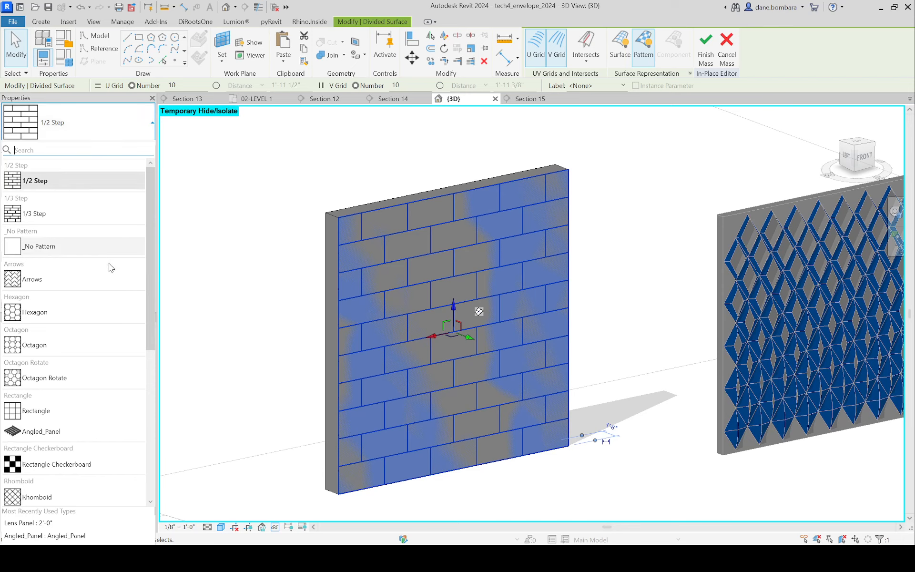
{"action": "scroll", "coordinate": [80, 358], "scroll_direction": "down", "scroll_amount": 1}
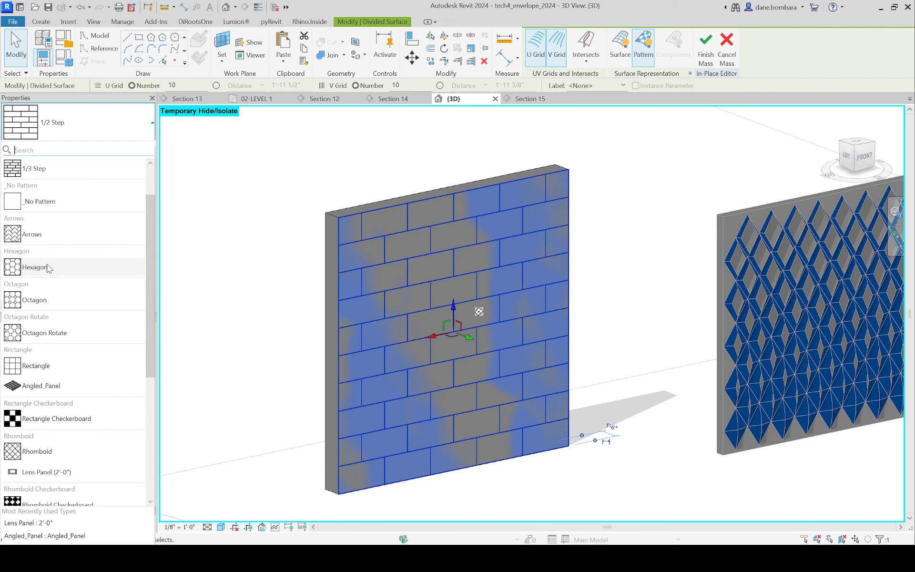
{"action": "left_click", "coordinate": [56, 301]}
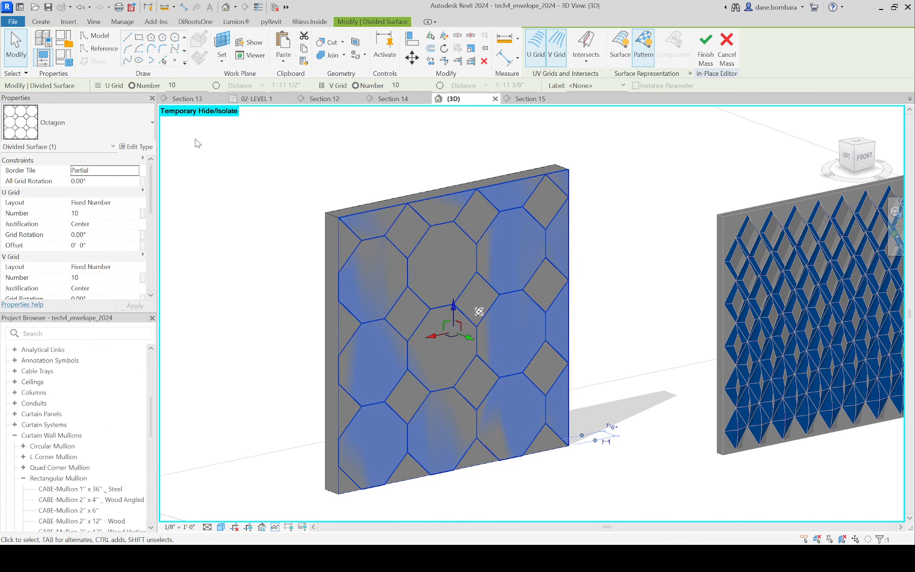
{"action": "left_click", "coordinate": [101, 213]}
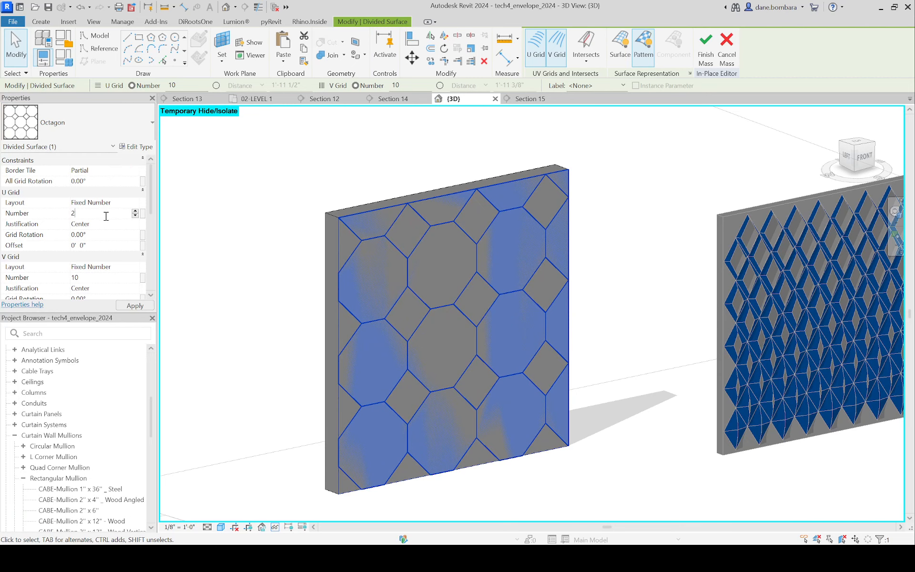
{"action": "left_click", "coordinate": [99, 278]}
{"action": "type", "text": "20"}
{"action": "left_click", "coordinate": [225, 256]}
{"action": "scroll", "coordinate": [366, 251], "scroll_direction": "up", "scroll_amount": 2}
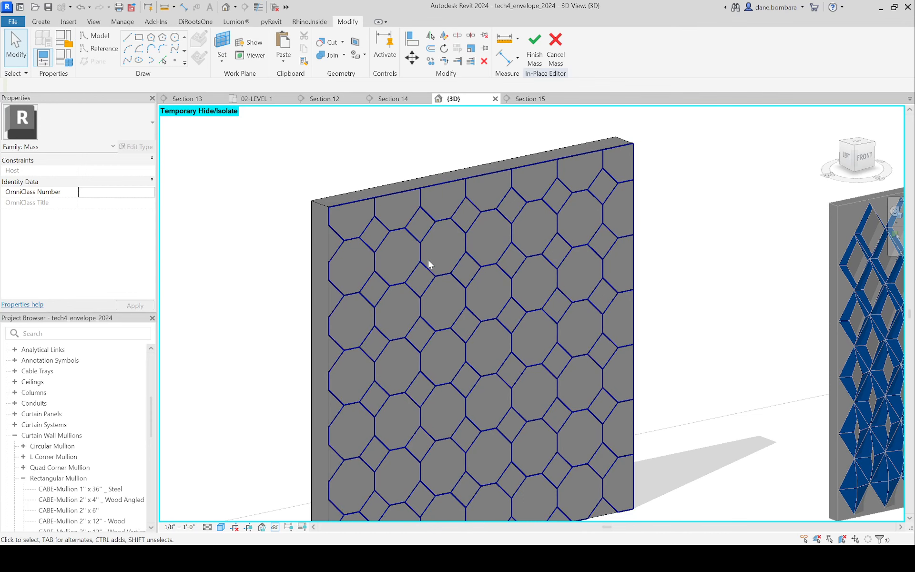
{"action": "scroll", "coordinate": [456, 254], "scroll_direction": "down", "scroll_amount": 5}
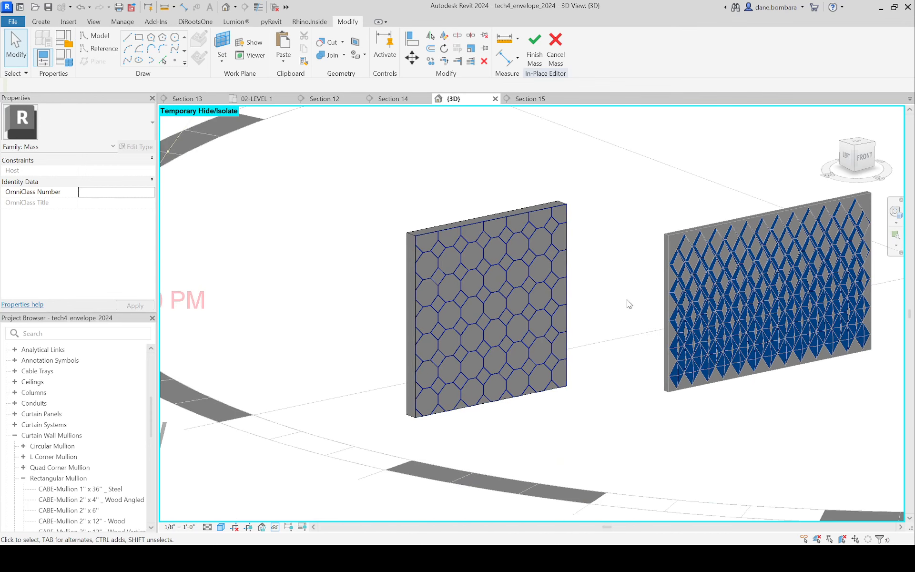
{"action": "scroll", "coordinate": [627, 302], "scroll_direction": "up", "scroll_amount": 6}
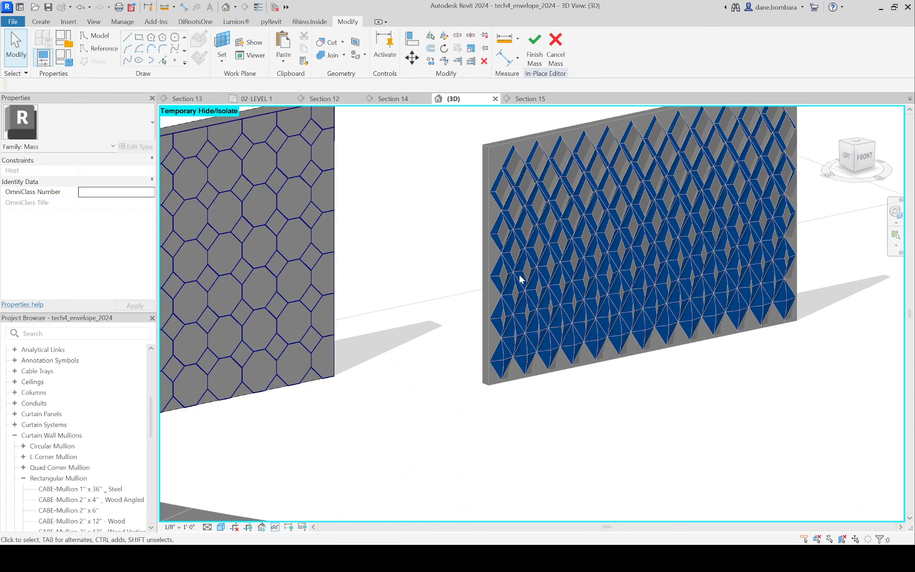
{"action": "scroll", "coordinate": [545, 211], "scroll_direction": "up", "scroll_amount": 4}
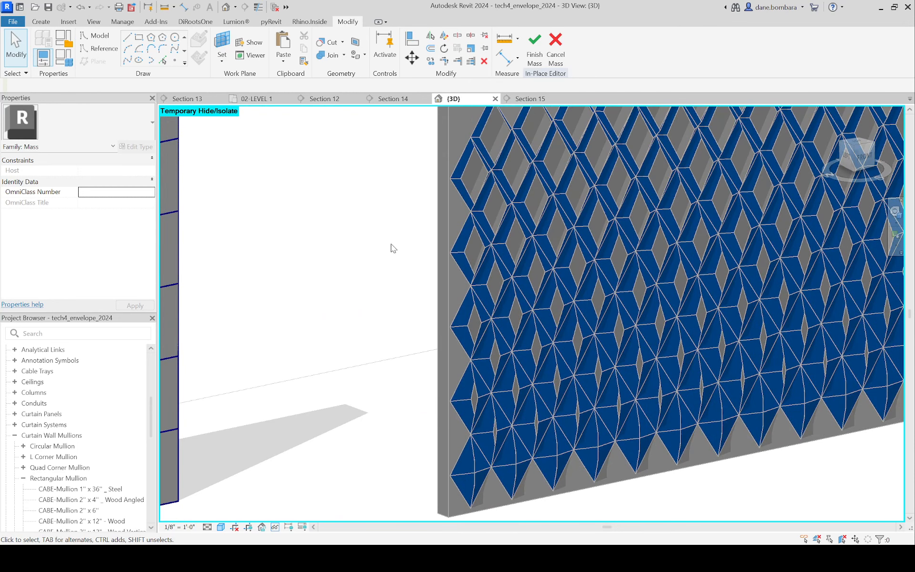
Step: Finish the in-place mass carrying the octagon-patterned surface
{"action": "middle_click_drag", "start_coordinate": [390, 248], "coordinate": [421, 242]}
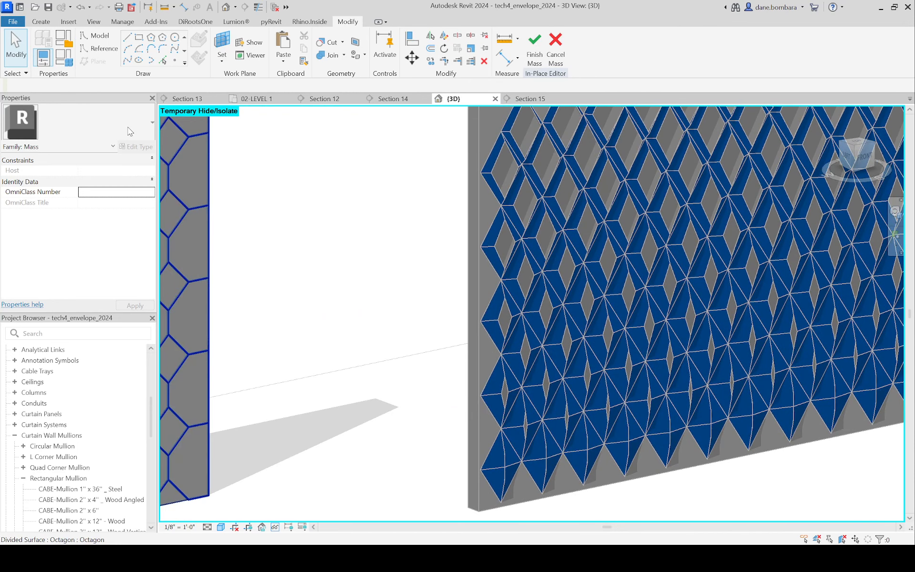
{"action": "scroll", "coordinate": [526, 296], "scroll_direction": "down", "scroll_amount": 4}
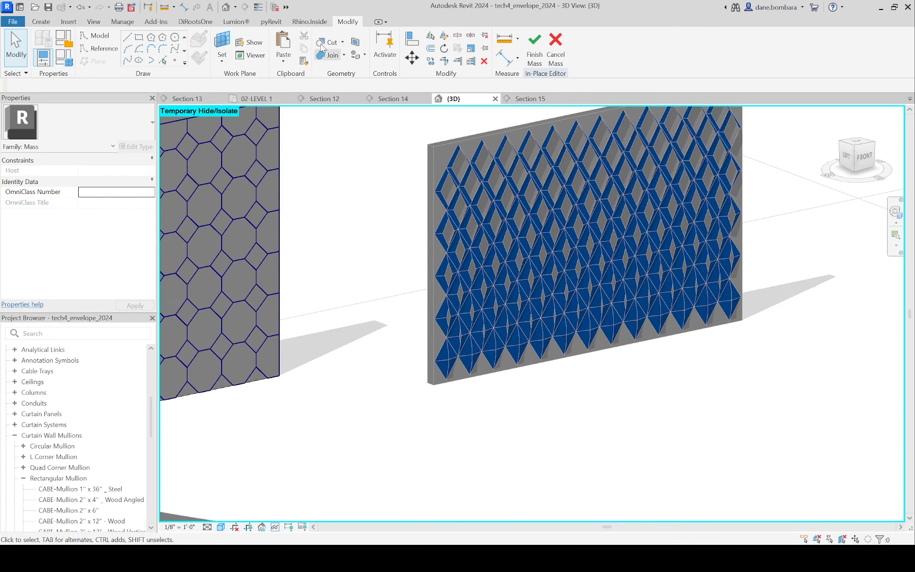
{"action": "left_click", "coordinate": [529, 47]}
{"action": "scroll", "coordinate": [372, 234], "scroll_direction": "down", "scroll_amount": 3}
{"action": "middle_click_drag", "start_coordinate": [388, 230], "coordinate": [493, 255], "text": "shift"}
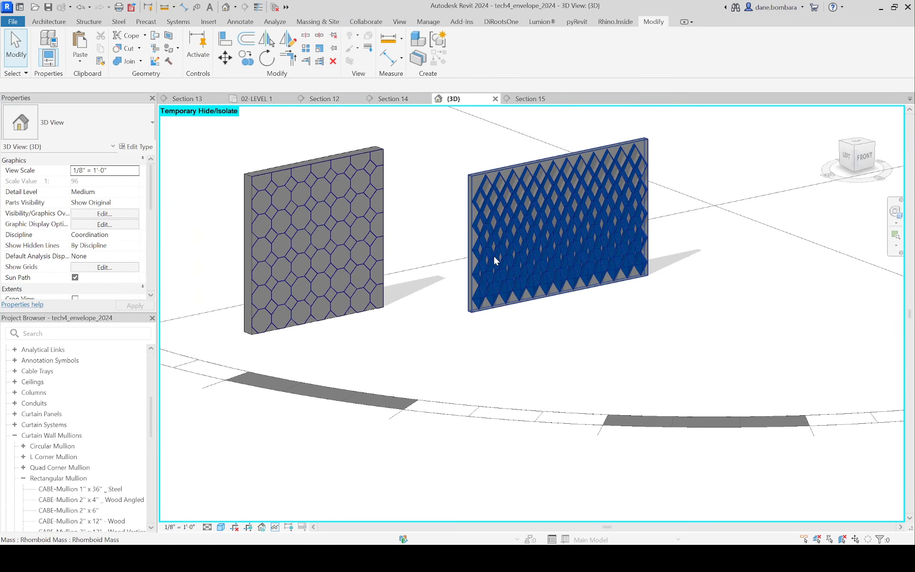
{"action": "left_click", "coordinate": [493, 255]}
{"action": "key", "text": "Escape"}
Step: Start opening a Revit family file and browse to the Windows-SSD (C:) drive
{"action": "scroll", "coordinate": [81, 387], "scroll_direction": "down", "scroll_amount": 10}
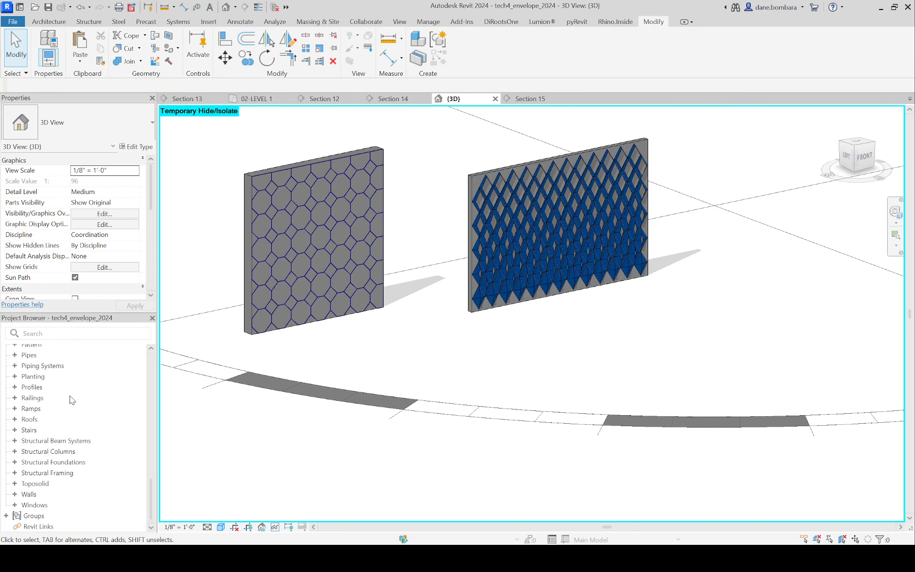
{"action": "left_click", "coordinate": [48, 400]}
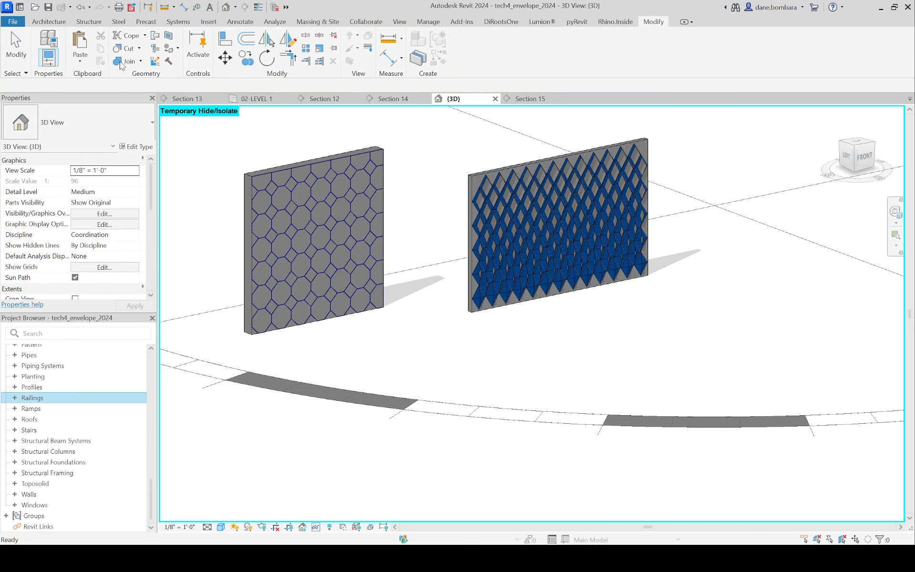
{"action": "left_click", "coordinate": [18, 24]}
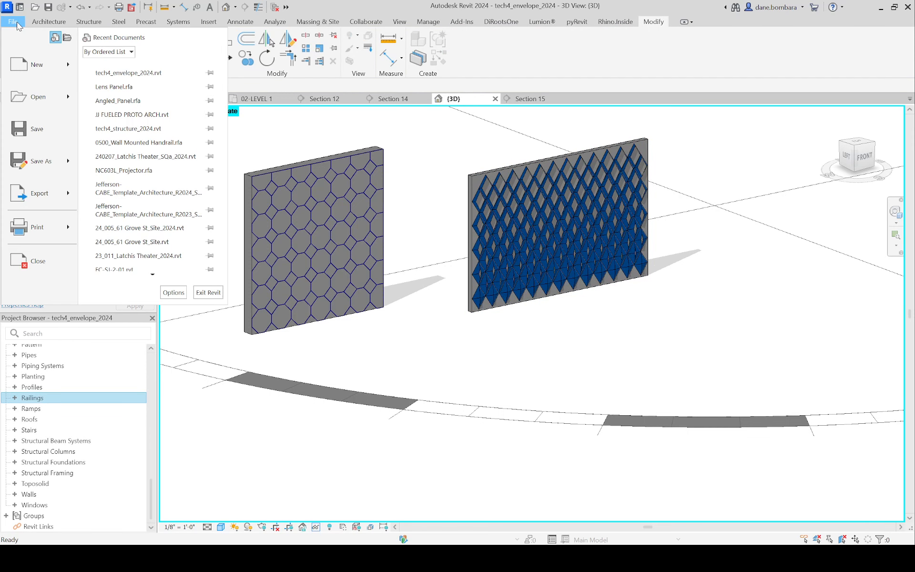
{"action": "mouse_move", "coordinate": [26, 102]}
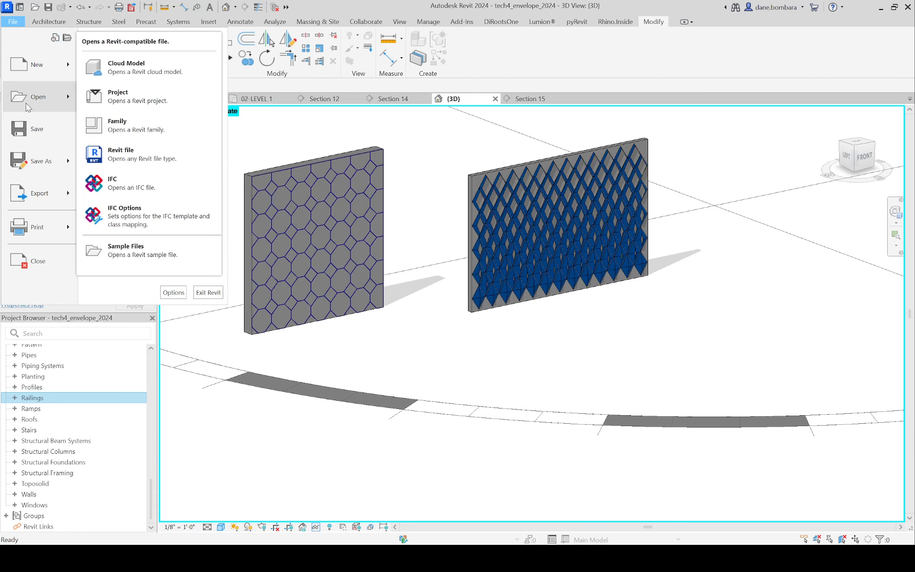
{"action": "left_click", "coordinate": [190, 134]}
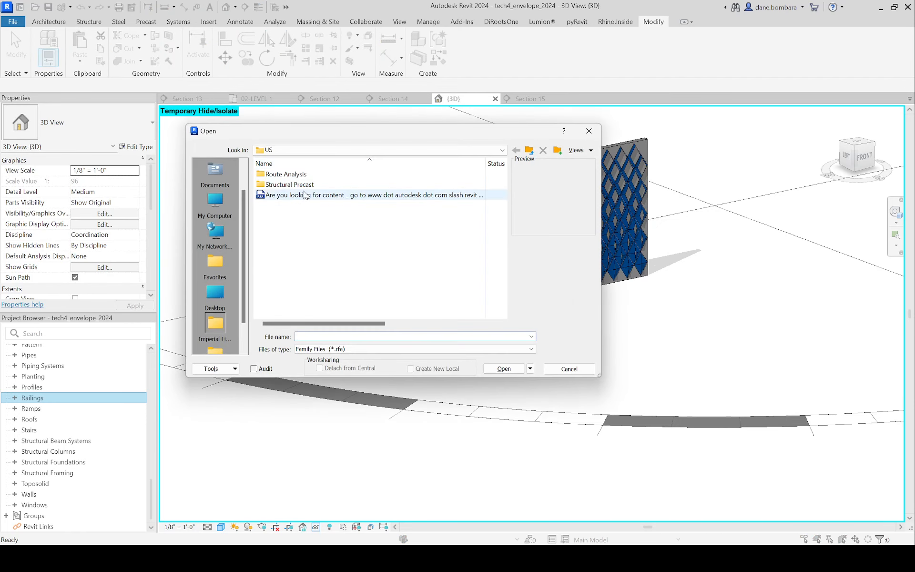
{"action": "scroll", "coordinate": [227, 280], "scroll_direction": "up", "scroll_amount": 1}
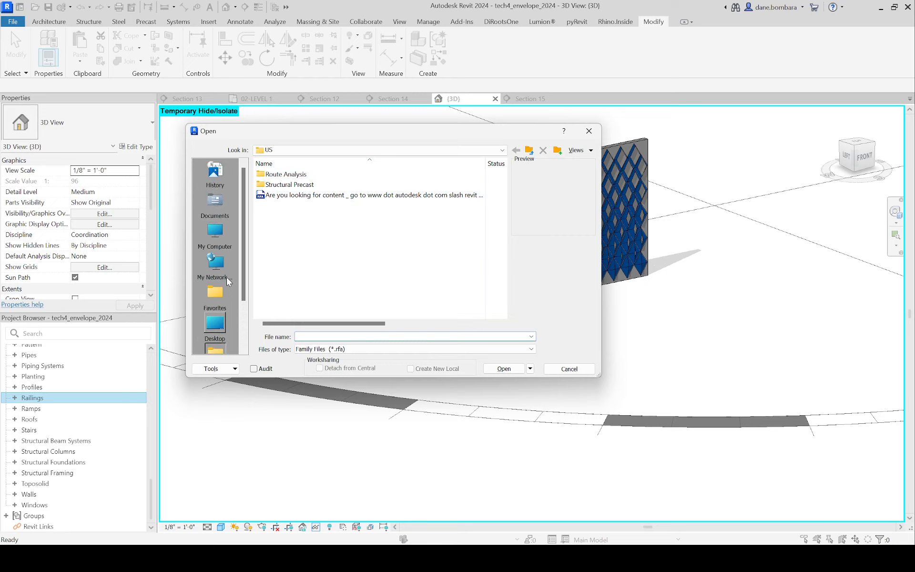
{"action": "left_click", "coordinate": [215, 232]}
{"action": "double_click", "coordinate": [293, 201]}
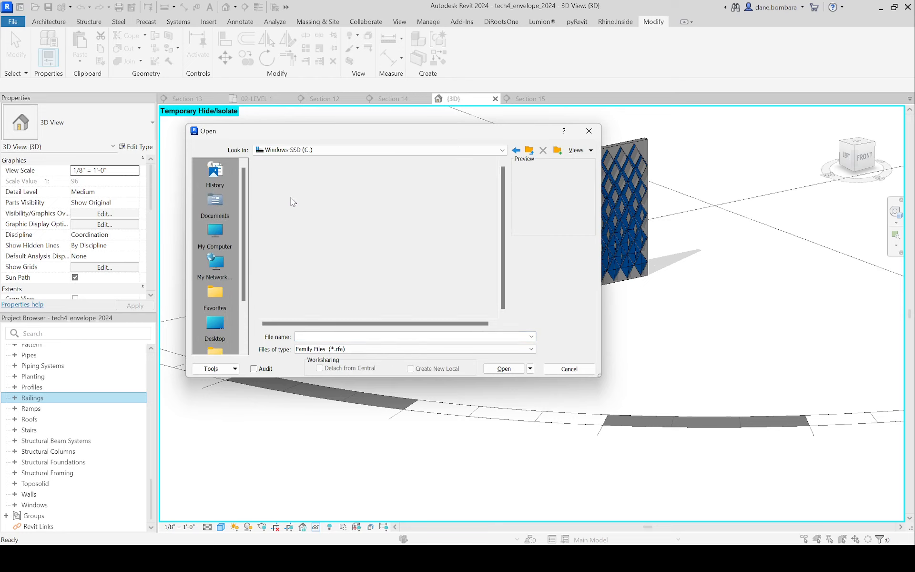
Step: Open the Lens Panel family from the envelope folder within 24_Spring
{"action": "double_click", "coordinate": [281, 210]}
{"action": "double_click", "coordinate": [286, 182]}
{"action": "double_click", "coordinate": [280, 192]}
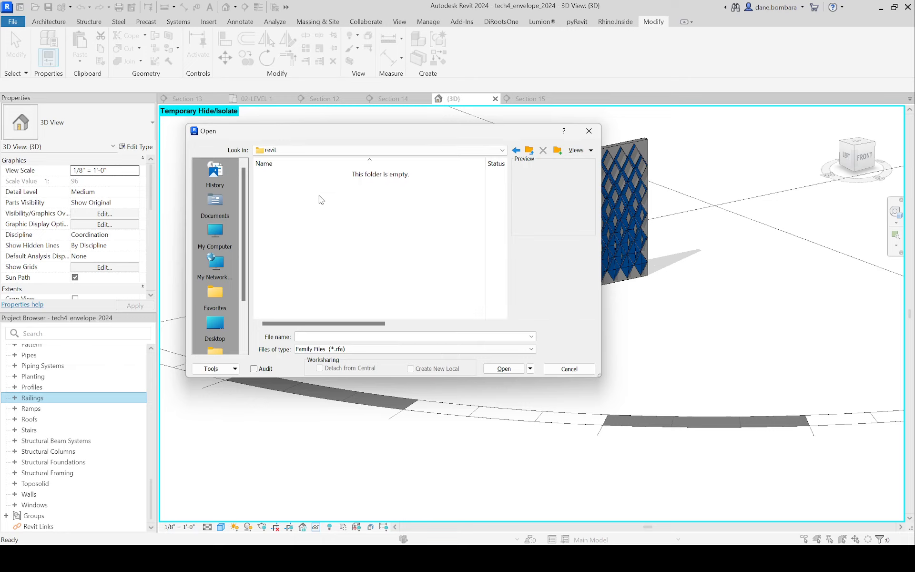
{"action": "left_click", "coordinate": [529, 150]}
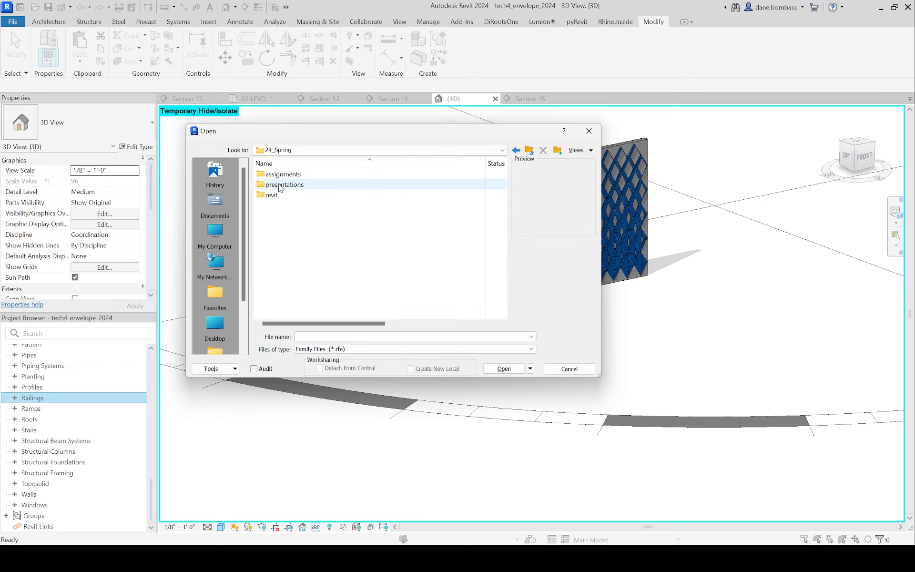
{"action": "double_click", "coordinate": [280, 186]}
{"action": "double_click", "coordinate": [280, 174]}
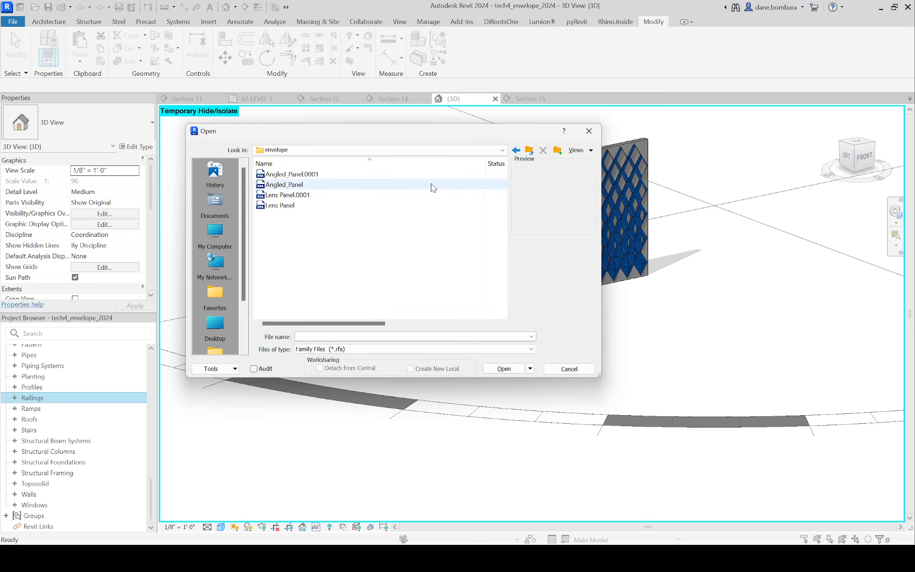
{"action": "left_click", "coordinate": [316, 208]}
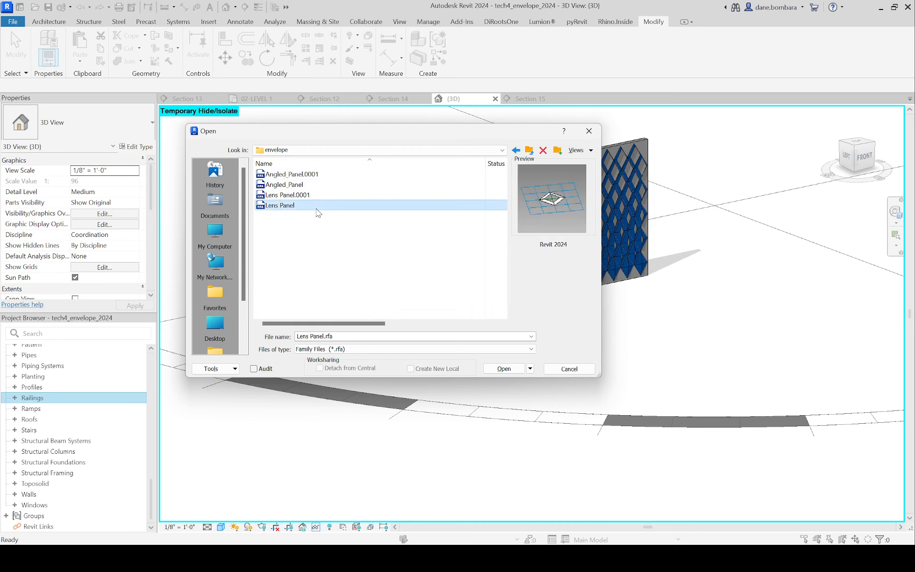
{"action": "left_click", "coordinate": [503, 368]}
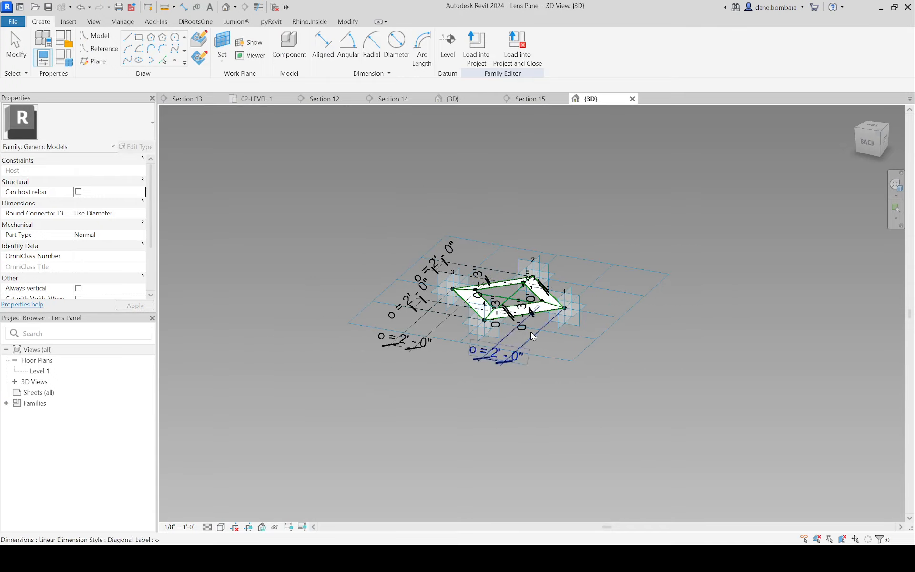
Step: Examine the Lens Panel's frame, reference points and labelled dimensions in 3D
{"action": "middle_click_drag", "start_coordinate": [530, 330], "coordinate": [326, 445], "text": "shift"}
{"action": "scroll", "coordinate": [411, 324], "scroll_direction": "up", "scroll_amount": 2}
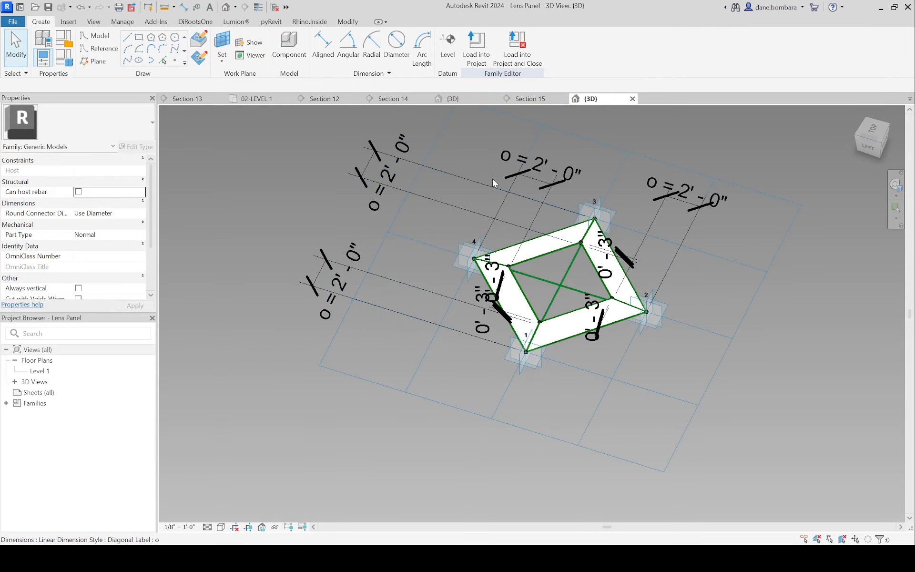
{"action": "scroll", "coordinate": [457, 222], "scroll_direction": "down", "scroll_amount": 2}
{"action": "middle_click_drag", "start_coordinate": [457, 222], "coordinate": [293, 259]}
{"action": "scroll", "coordinate": [342, 300], "scroll_direction": "up", "scroll_amount": 3}
{"action": "middle_click_drag", "start_coordinate": [355, 312], "coordinate": [527, 374], "text": "shift"}
{"action": "scroll", "coordinate": [429, 424], "scroll_direction": "up", "scroll_amount": 3}
{"action": "scroll", "coordinate": [443, 398], "scroll_direction": "down", "scroll_amount": 3}
{"action": "scroll", "coordinate": [527, 374], "scroll_direction": "up", "scroll_amount": 3}
Step: Set the family's 3D view scale to 1 1/2" = 1'-0"
{"action": "left_click", "coordinate": [180, 526]}
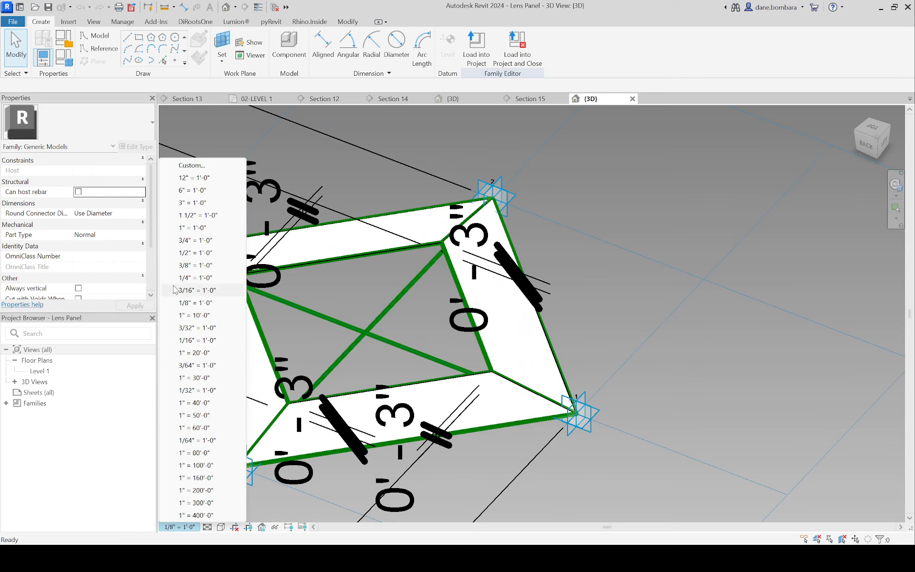
{"action": "left_click", "coordinate": [224, 215]}
{"action": "scroll", "coordinate": [515, 269], "scroll_direction": "down", "scroll_amount": 1}
Step: Try a value of 1' for the panel's labelled offset dimension o
{"action": "middle_click_drag", "start_coordinate": [535, 318], "coordinate": [481, 252], "text": "shift"}
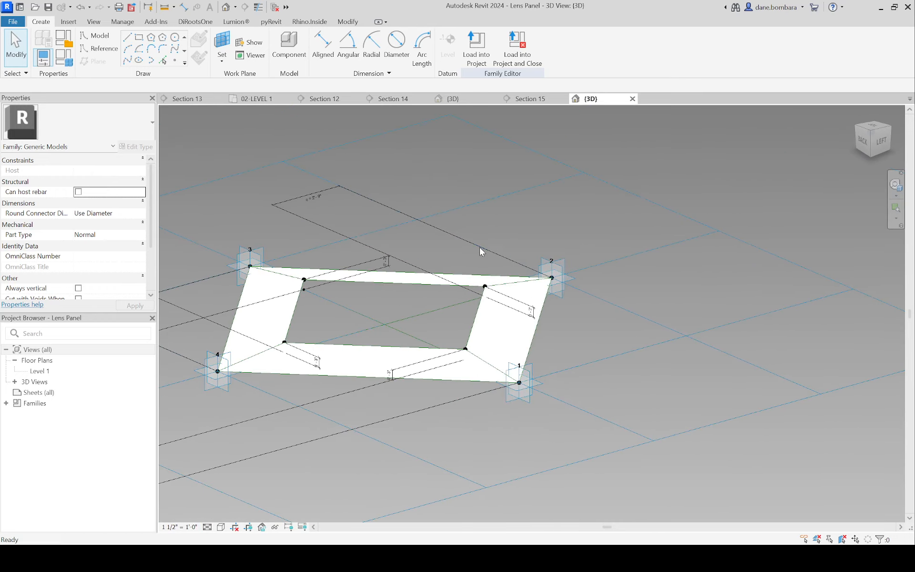
{"action": "scroll", "coordinate": [475, 251], "scroll_direction": "down", "scroll_amount": 1}
{"action": "middle_click_drag", "start_coordinate": [399, 251], "coordinate": [378, 280], "text": "shift"}
{"action": "scroll", "coordinate": [379, 280], "scroll_direction": "up", "scroll_amount": 3}
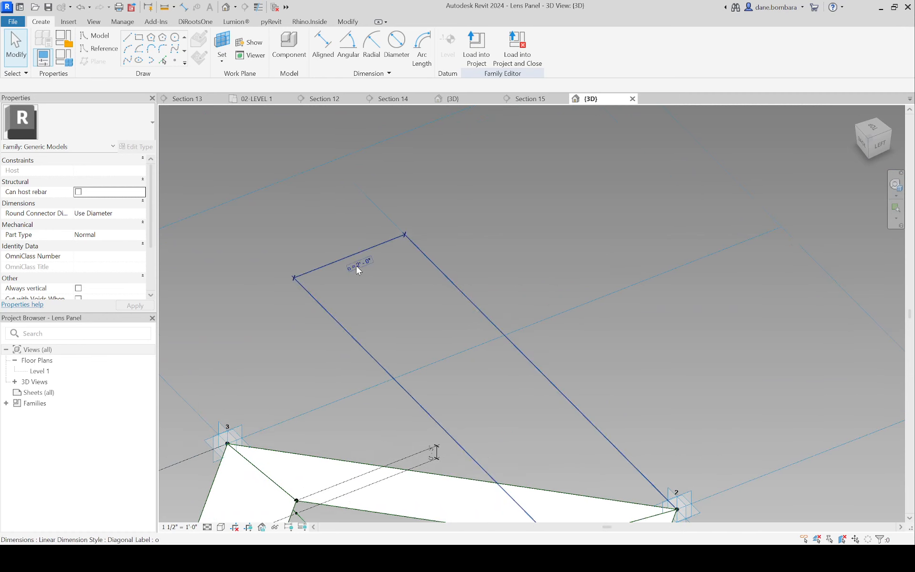
{"action": "left_click", "coordinate": [369, 261]}
{"action": "left_click", "coordinate": [370, 260]}
{"action": "type", "text": "1"}
{"action": "key", "text": "Return"}
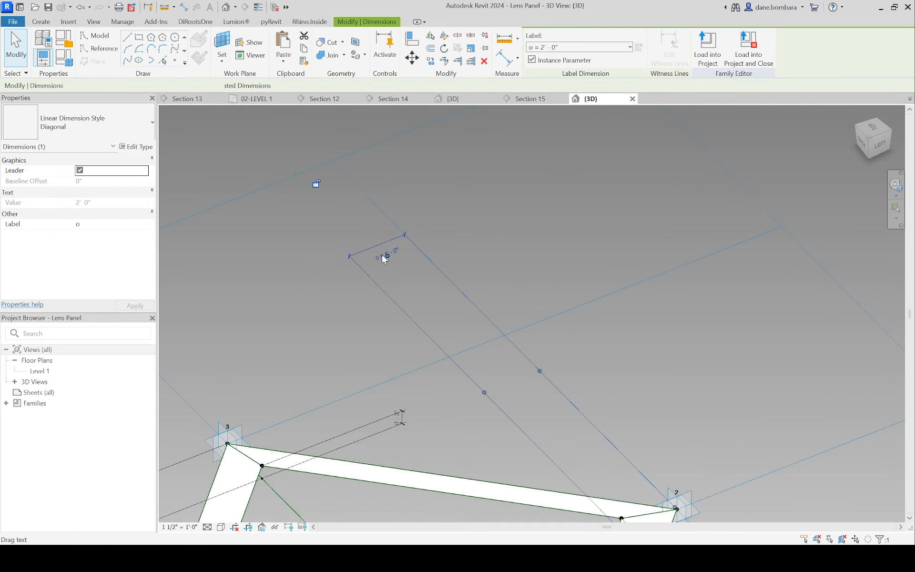
Step: Try a value of 6" for the panel's labelled offset dimension o
{"action": "scroll", "coordinate": [382, 255], "scroll_direction": "down", "scroll_amount": 3}
{"action": "middle_click_drag", "start_coordinate": [379, 259], "coordinate": [414, 213]}
{"action": "left_click", "coordinate": [428, 197]}
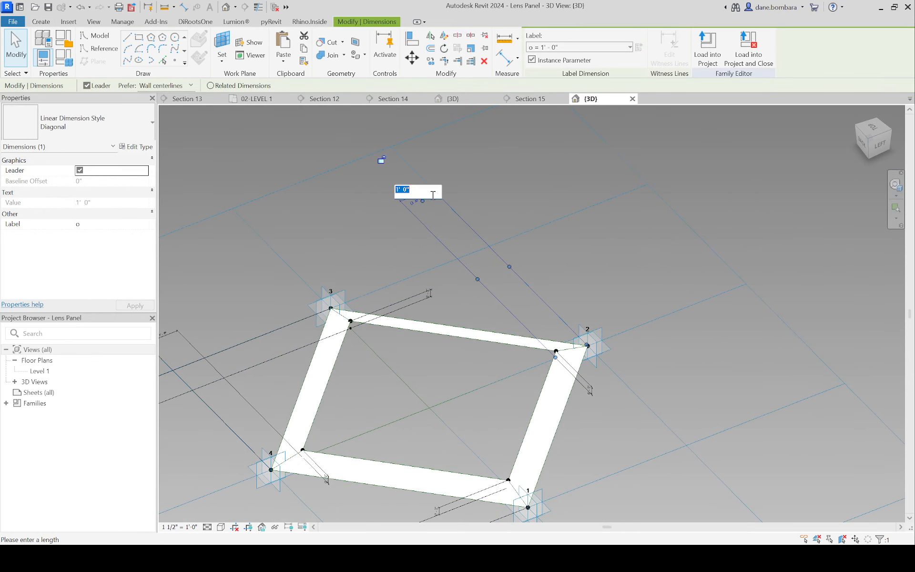
{"action": "type", "text": "6\""}
{"action": "key", "text": "Return"}
Step: Set the panel's labelled offset dimension o to 2'-6"
{"action": "left_click", "coordinate": [436, 187]}
{"action": "key", "text": "Return"}
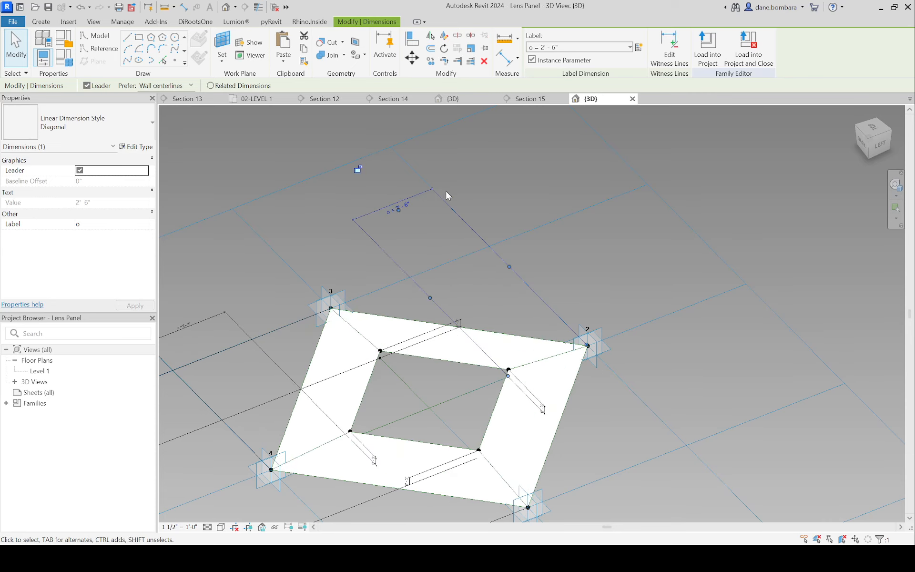
{"action": "left_click", "coordinate": [602, 264]}
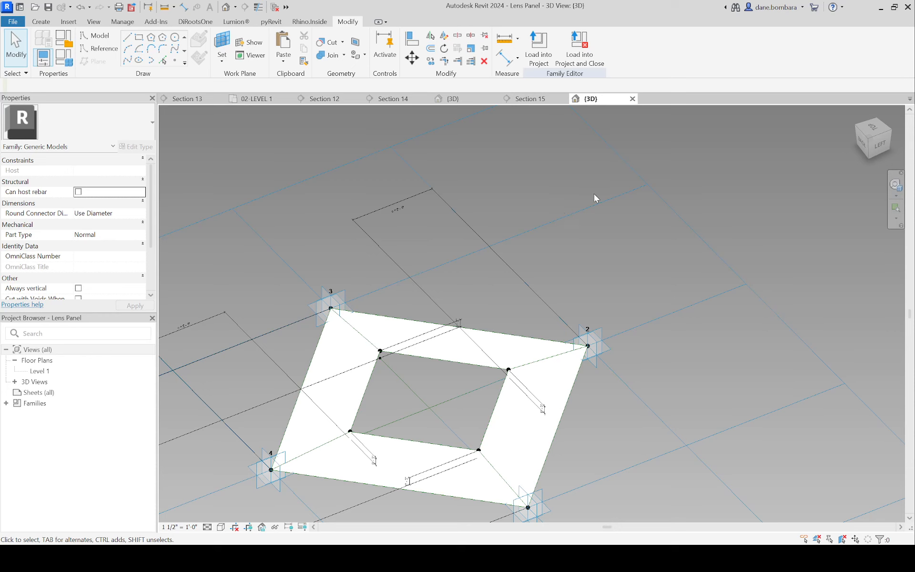
Step: Return to the project's 3D view, open the octagon-patterned mass for in-place editing and select its divided surface
{"action": "left_click", "coordinate": [530, 98]}
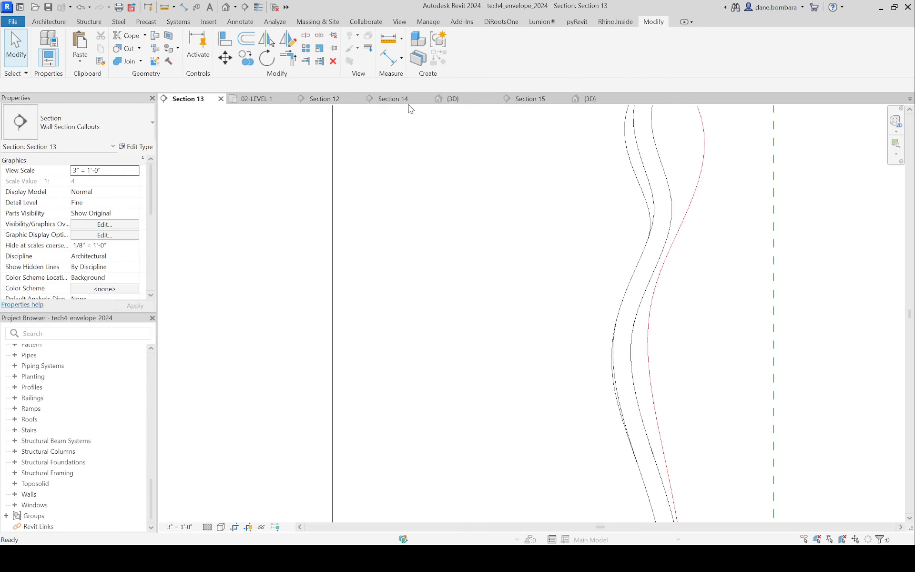
{"action": "left_click", "coordinate": [456, 103]}
{"action": "left_click", "coordinate": [365, 194]}
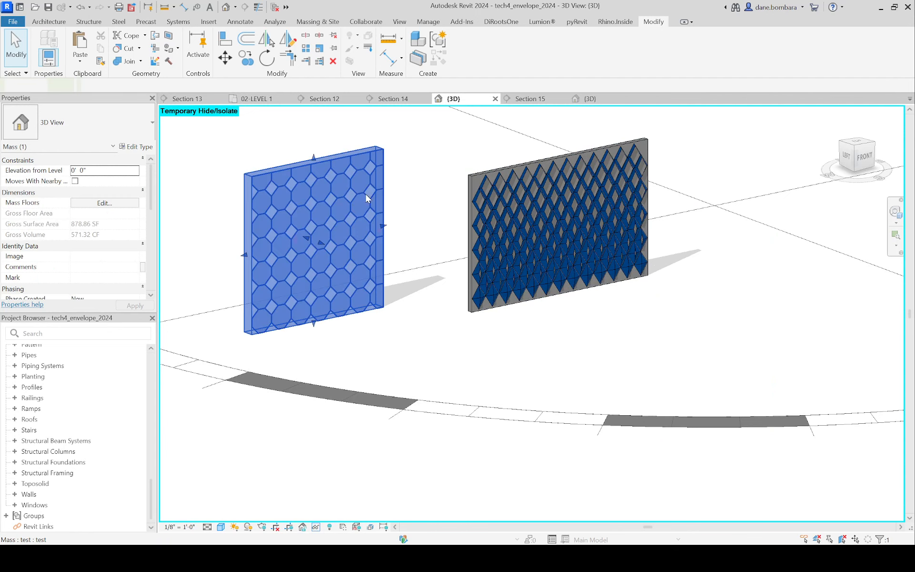
{"action": "key", "text": "Escape"}
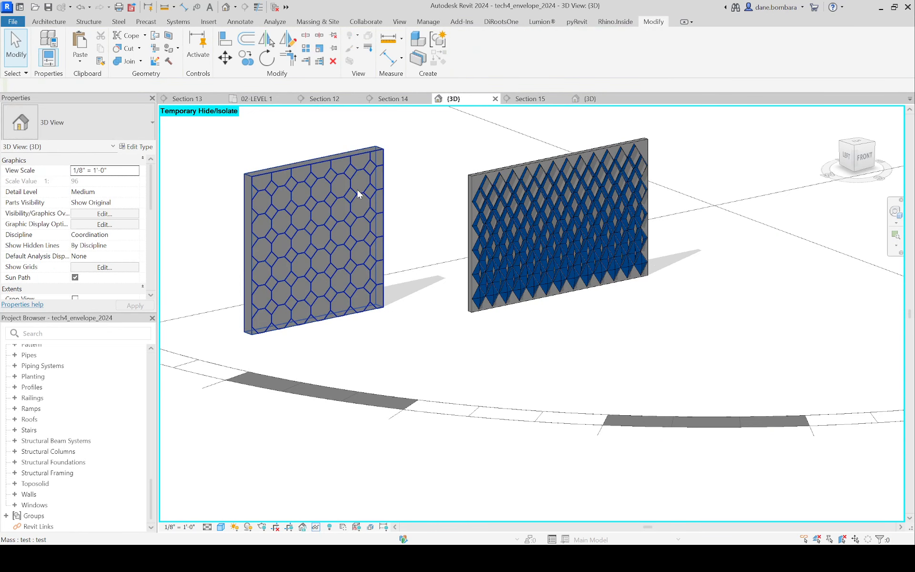
{"action": "left_click", "coordinate": [541, 196]}
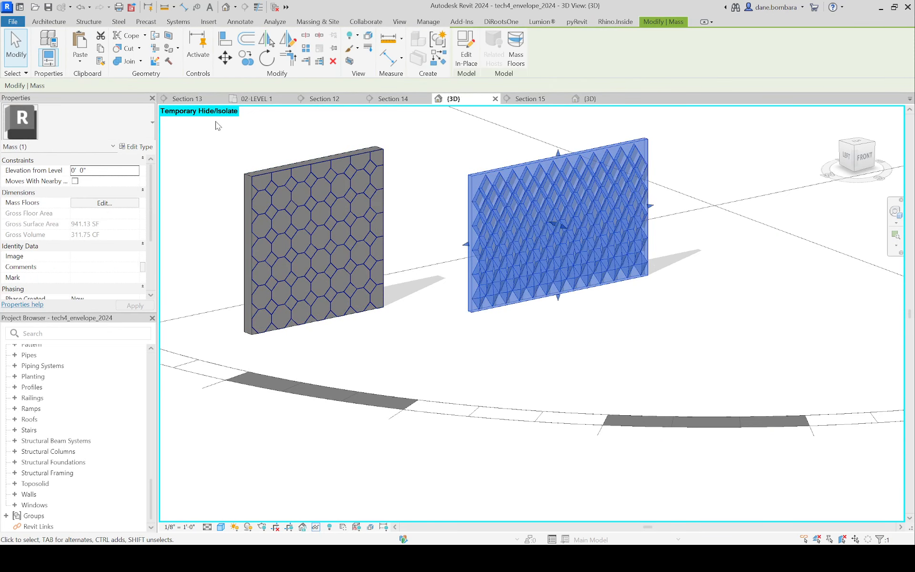
{"action": "double_click", "coordinate": [316, 190]}
{"action": "left_click", "coordinate": [315, 189]}
Step: Apply the Rhomboid Lens Panel (2'-0") component to the divided surface and resolve the error with Delete Type
{"action": "left_click", "coordinate": [68, 124]}
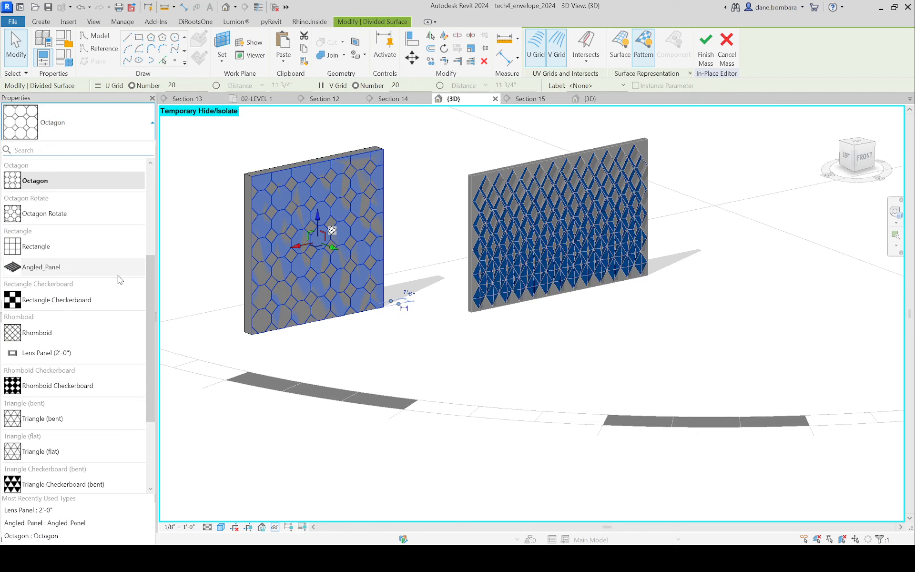
{"action": "mouse_move", "coordinate": [54, 358]}
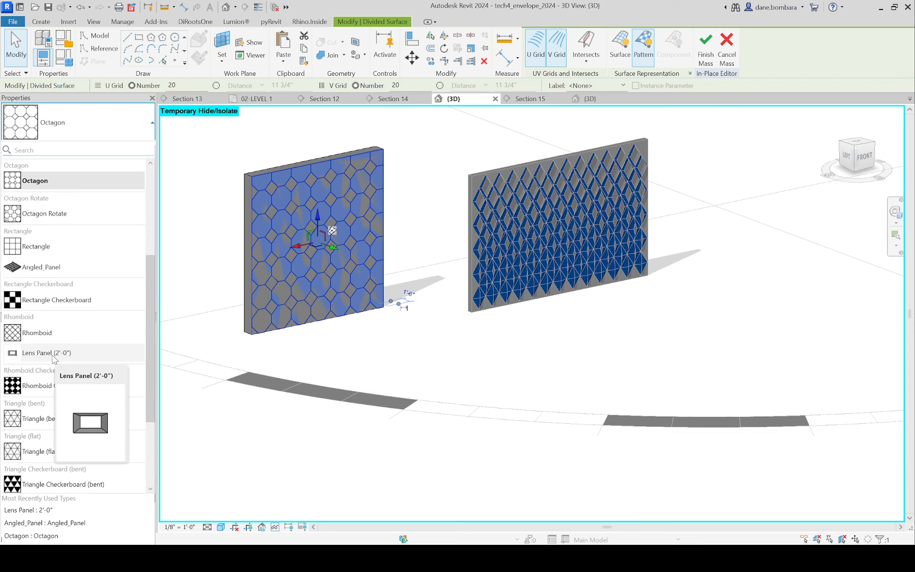
{"action": "left_click", "coordinate": [54, 353]}
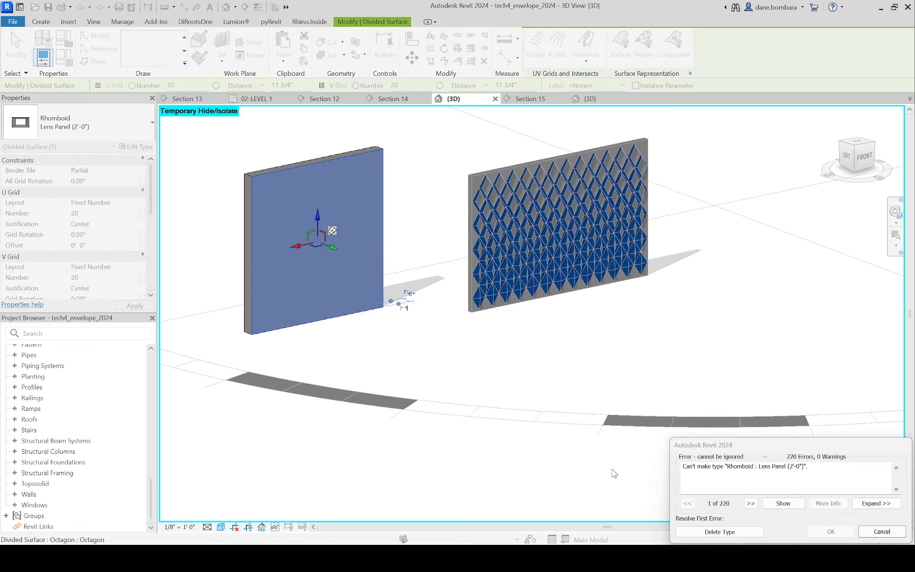
{"action": "left_click", "coordinate": [726, 534]}
Step: Set the U Grid number of the Lens Panel surface to 10
{"action": "scroll", "coordinate": [330, 247], "scroll_direction": "down", "scroll_amount": 3}
{"action": "mouse_move", "coordinate": [396, 233]}
{"action": "middle_mouse_down", "text": "shift"}
{"action": "mouse_move", "coordinate": [437, 176]}
{"action": "mouse_move", "coordinate": [400, 226]}
{"action": "middle_mouse_up", "text": "shift"}
{"action": "scroll", "coordinate": [323, 238], "scroll_direction": "up", "scroll_amount": 5}
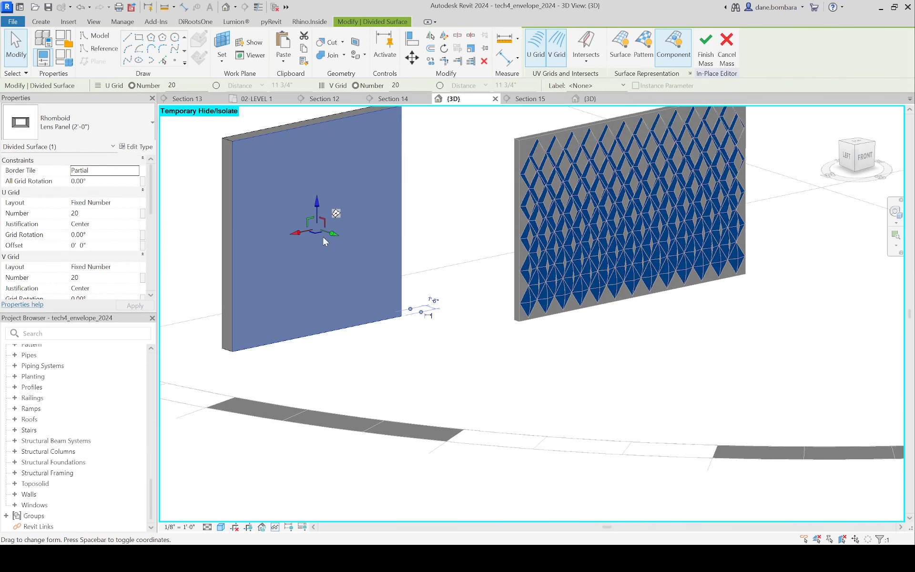
{"action": "scroll", "coordinate": [99, 275], "scroll_direction": "down", "scroll_amount": 1}
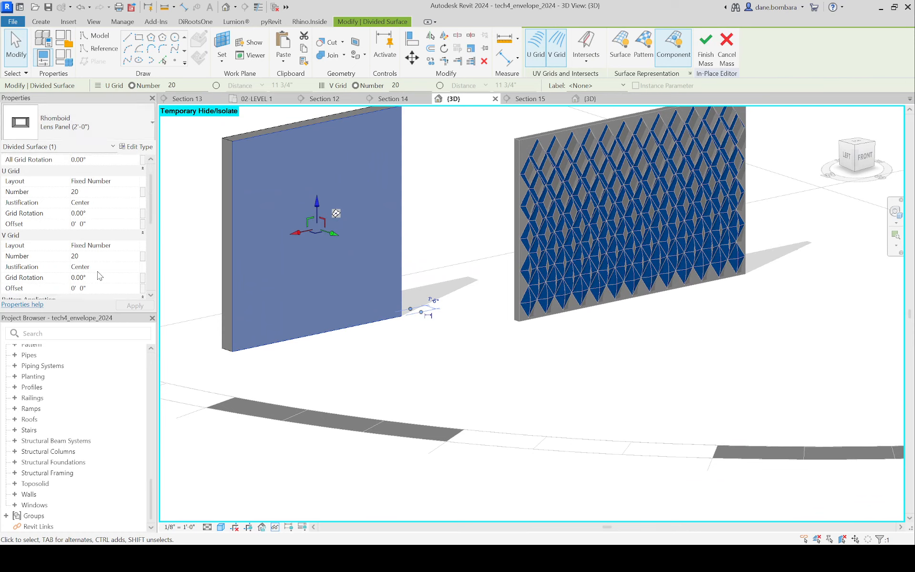
{"action": "scroll", "coordinate": [98, 275], "scroll_direction": "down", "scroll_amount": 1}
{"action": "left_click", "coordinate": [104, 180]}
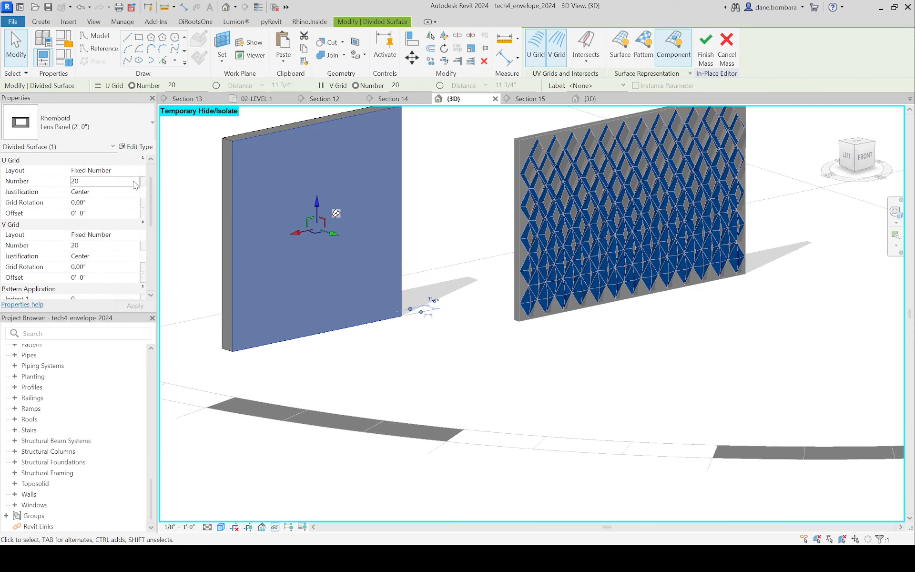
{"action": "left_click", "coordinate": [102, 181]}
{"action": "type", "text": "10"}
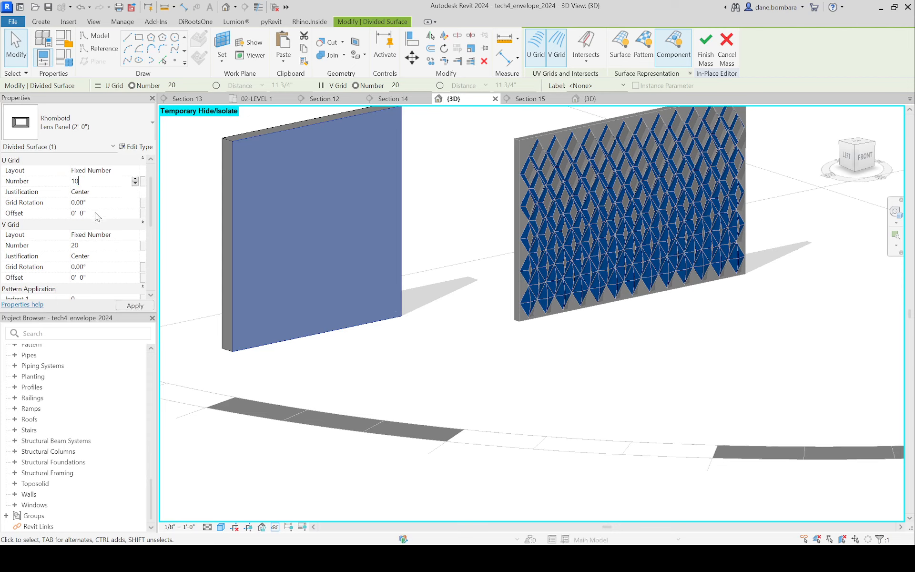
{"action": "left_click", "coordinate": [205, 210]}
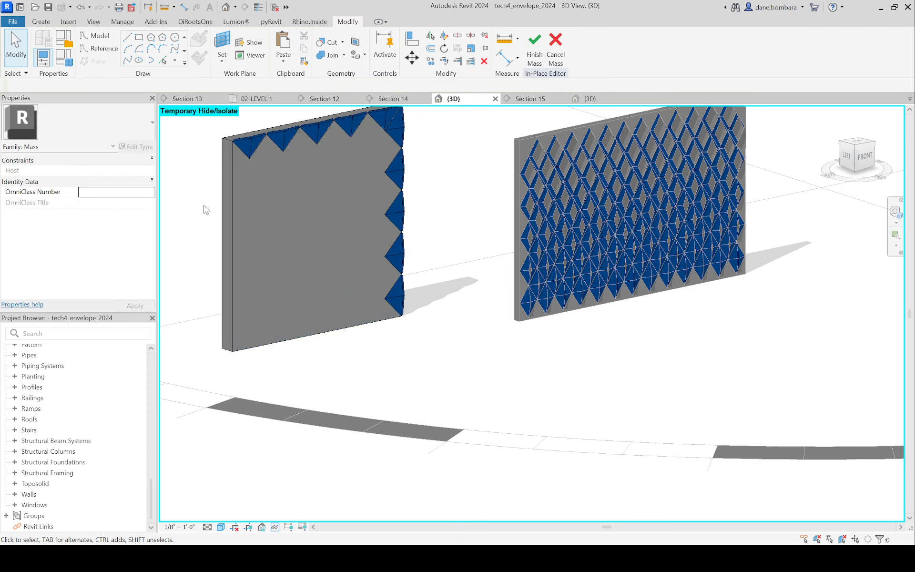
Step: Set the U Grid number of the Lens Panel divided surface to 1
{"action": "left_click", "coordinate": [239, 212]}
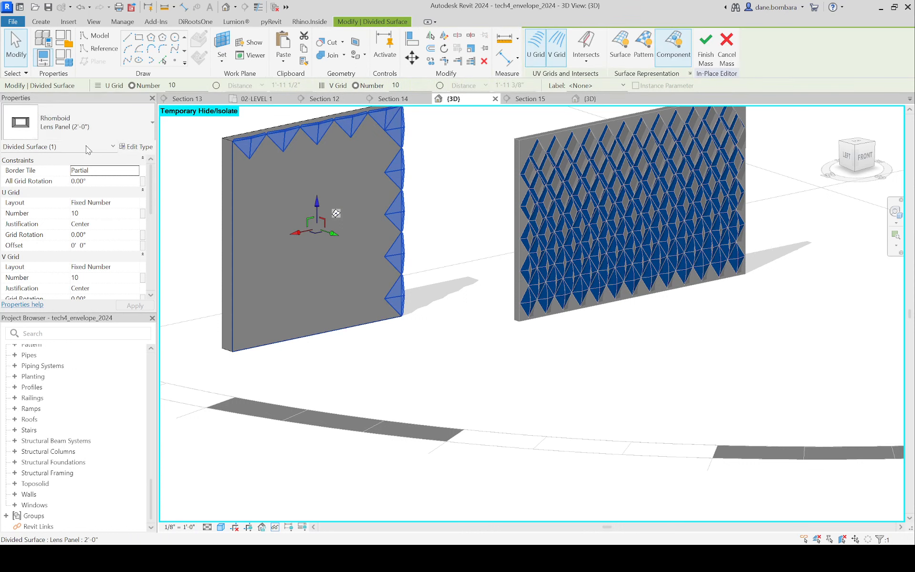
{"action": "left_click", "coordinate": [100, 211]}
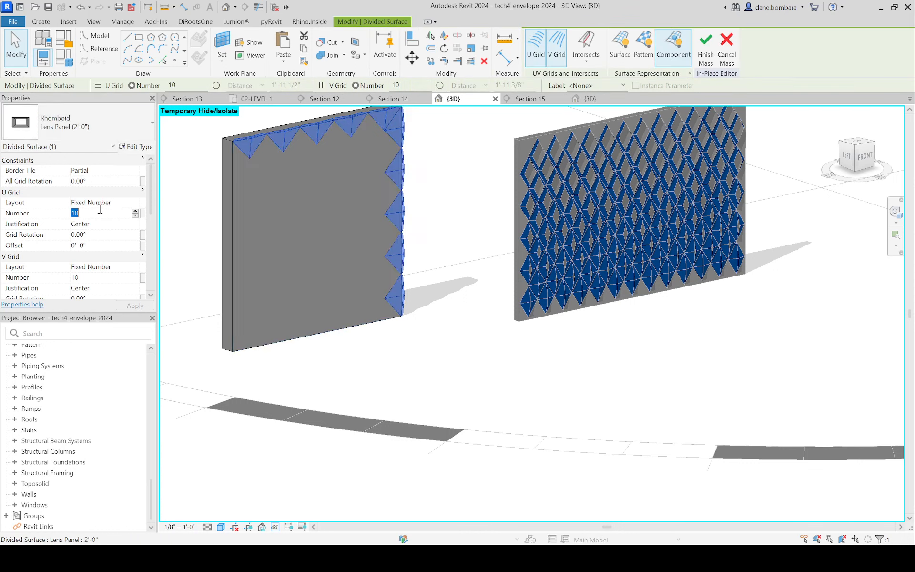
{"action": "type", "text": "1"}
{"action": "key", "text": "Escape"}
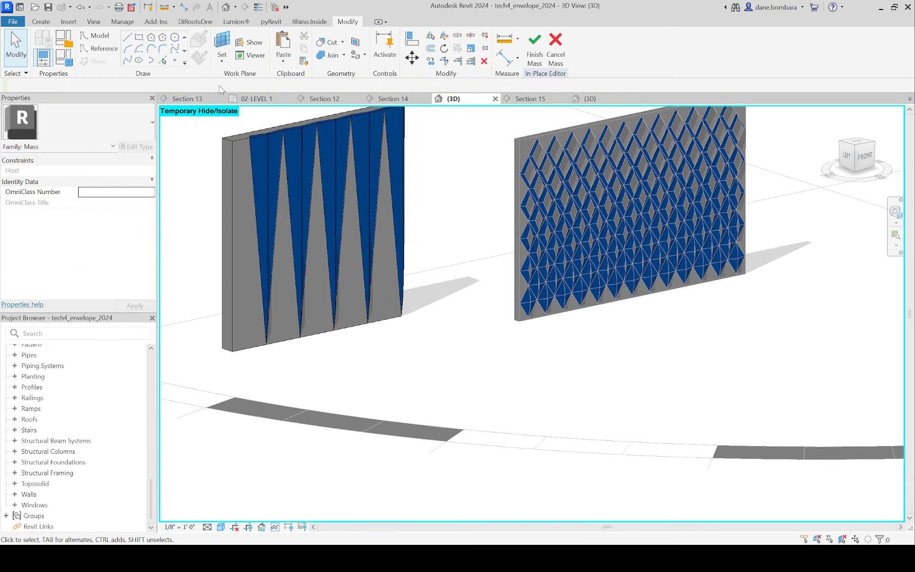
Step: Switch the Lens Panel surface's U Grid layout to Fixed Distance and try a spacing of 3/8", dismissing the resulting error
{"action": "left_click", "coordinate": [259, 143]}
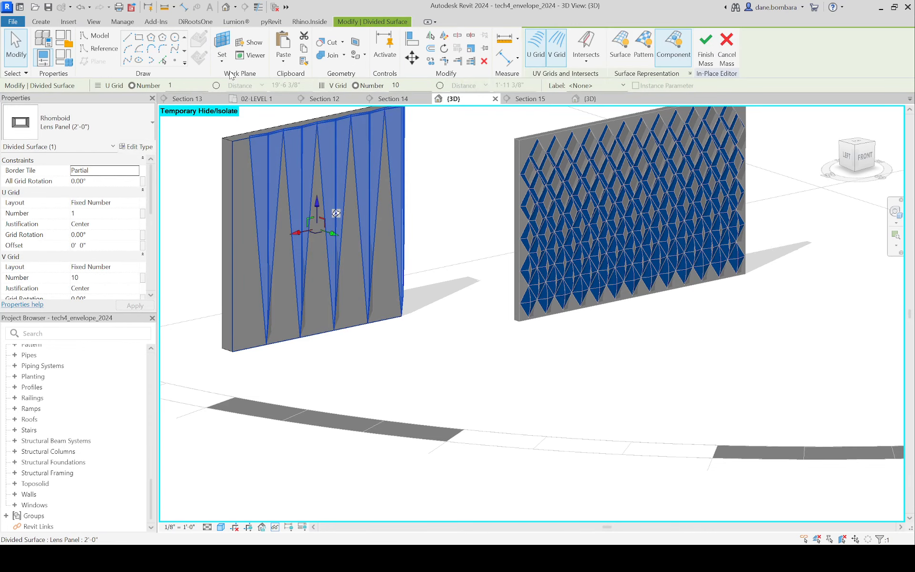
{"action": "left_click", "coordinate": [216, 85]}
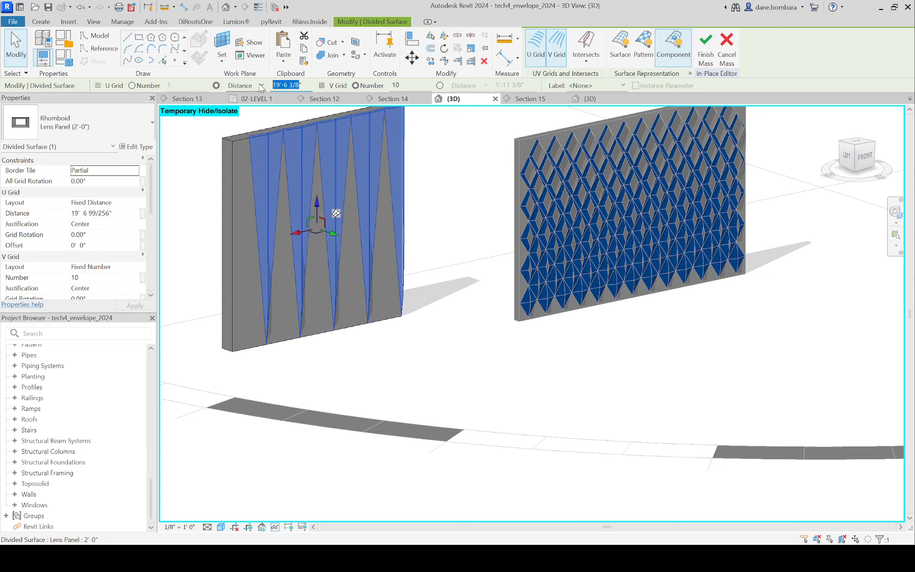
{"action": "double_click", "coordinate": [288, 85]}
{"action": "type", "text": "3/8"}
{"action": "key", "text": "Return"}
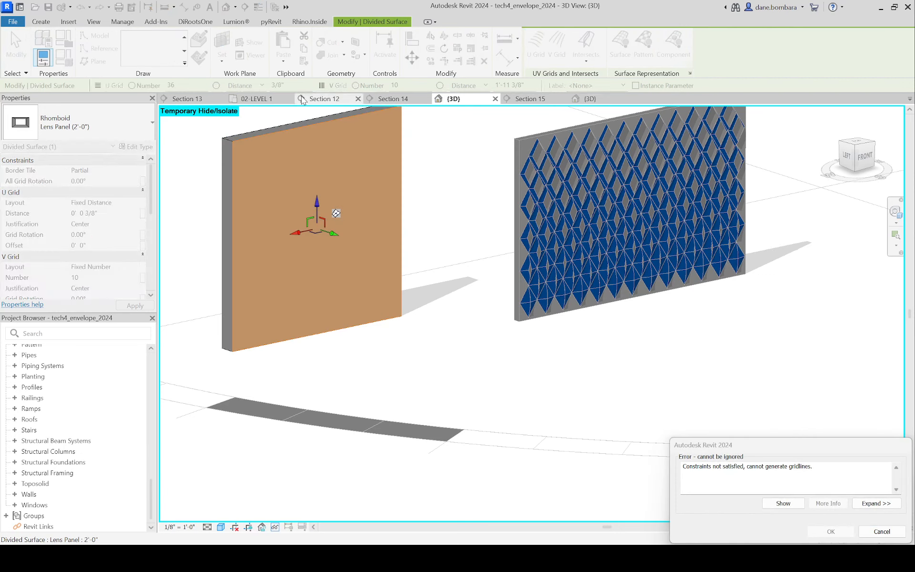
{"action": "key", "text": "Escape"}
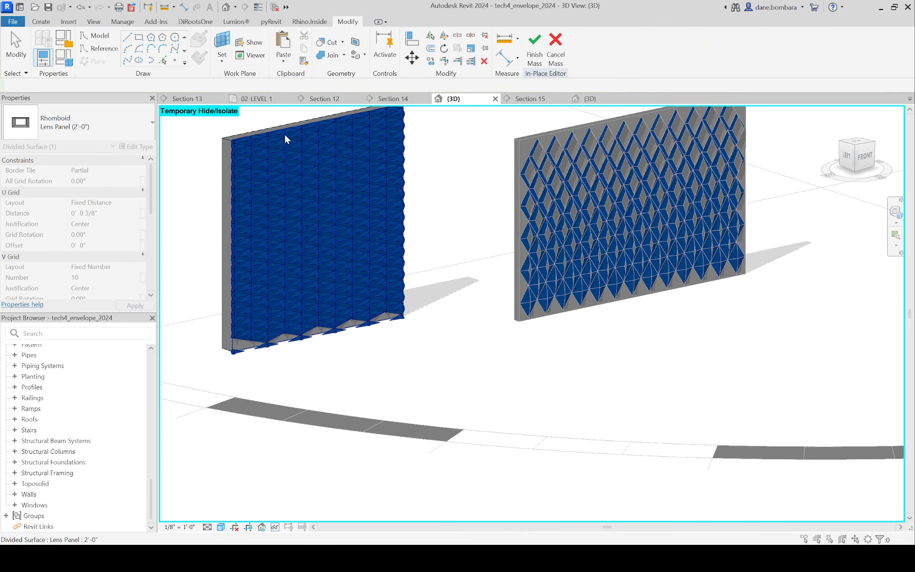
Step: Set the U Grid distance of the Lens Panel surface to 2'-0"
{"action": "left_click", "coordinate": [280, 137]}
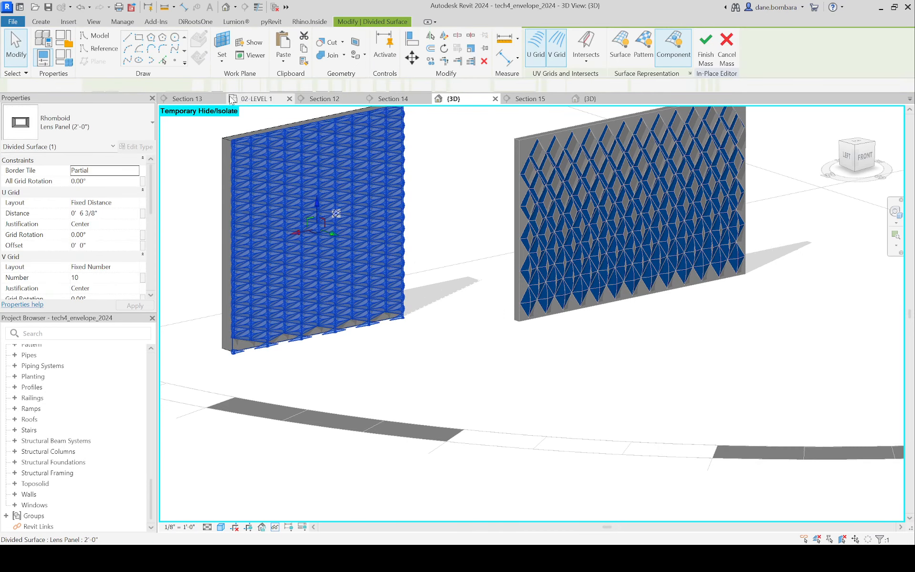
{"action": "left_click_drag", "start_coordinate": [295, 85], "coordinate": [272, 84]}
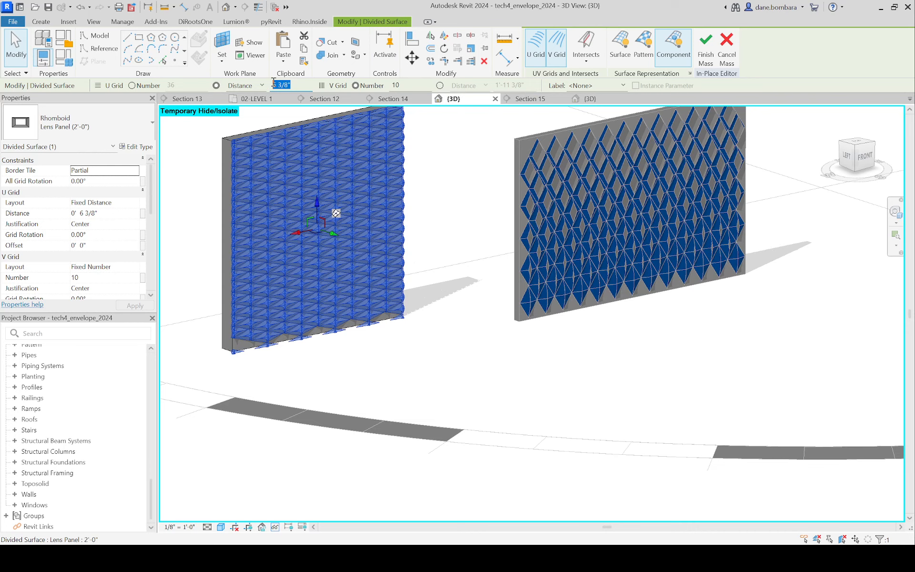
{"action": "type", "text": "2"}
Step: Switch the Lens Panel surface's V Grid layout to Fixed Distance with a spacing of 2'-0"
{"action": "left_click", "coordinate": [439, 86]}
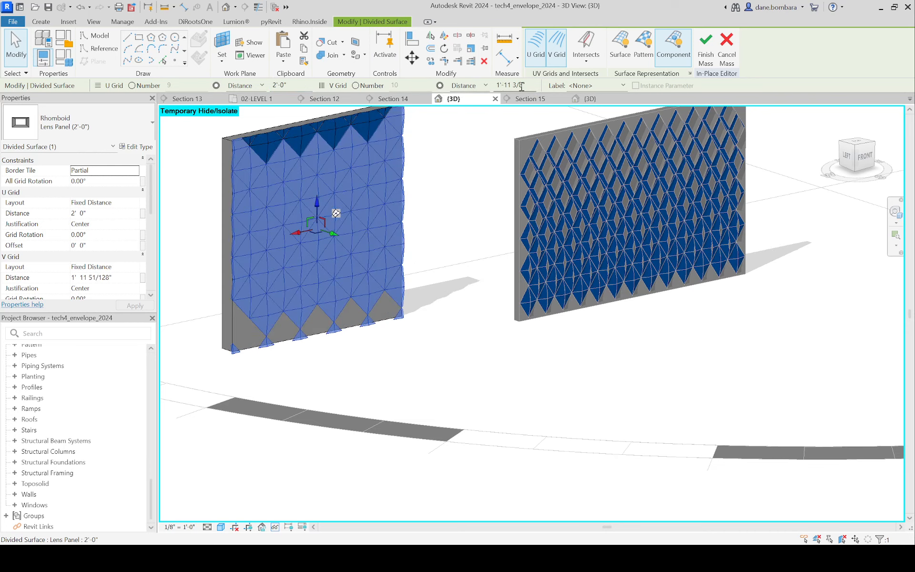
{"action": "left_click_drag", "start_coordinate": [526, 85], "coordinate": [495, 85]}
{"action": "type", "text": "2"}
{"action": "left_click", "coordinate": [446, 164]}
Step: Select a single lens panel near the surface's lower left and set its o dimension to 1'-0"
{"action": "scroll", "coordinate": [401, 200], "scroll_direction": "up", "scroll_amount": 2}
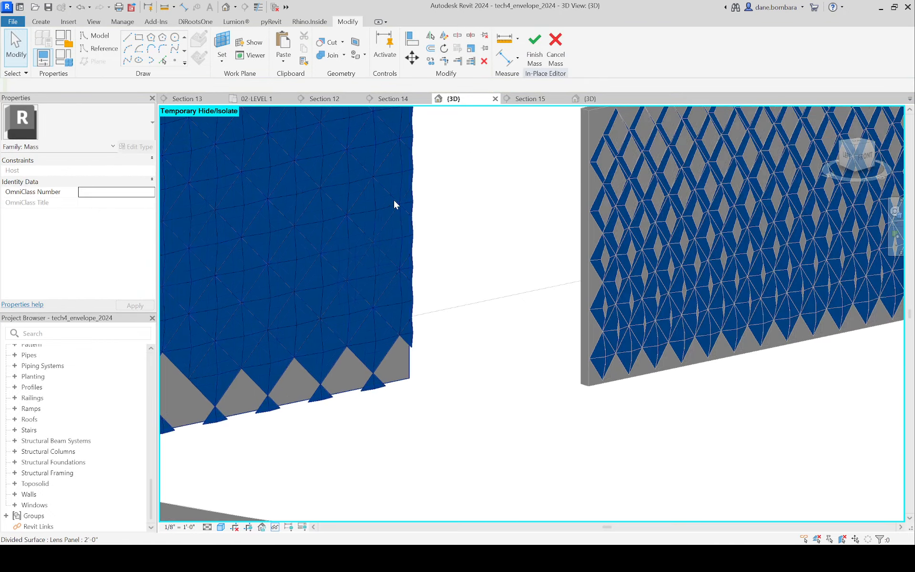
{"action": "left_click", "coordinate": [403, 204]}
{"action": "middle_click_drag", "start_coordinate": [337, 341], "coordinate": [218, 259], "text": "shift"}
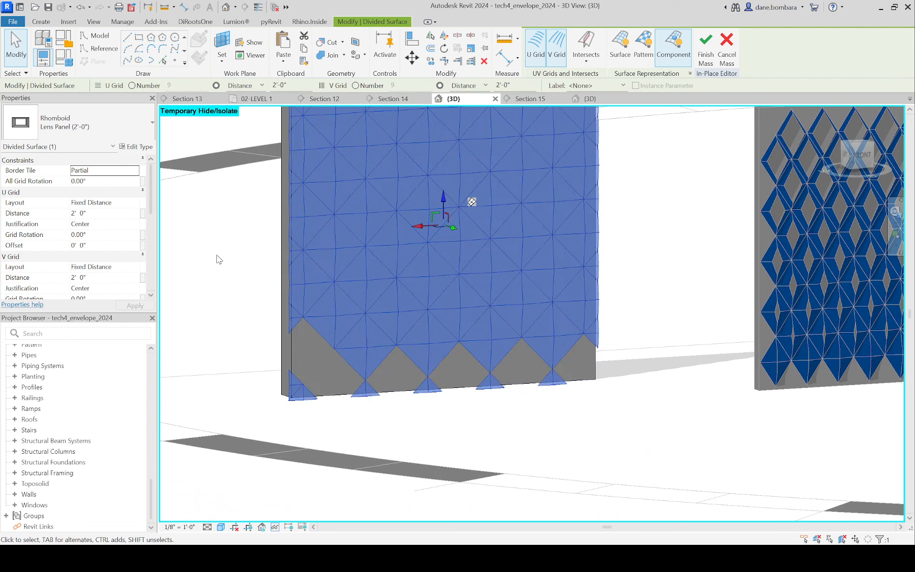
{"action": "key", "text": "Escape"}
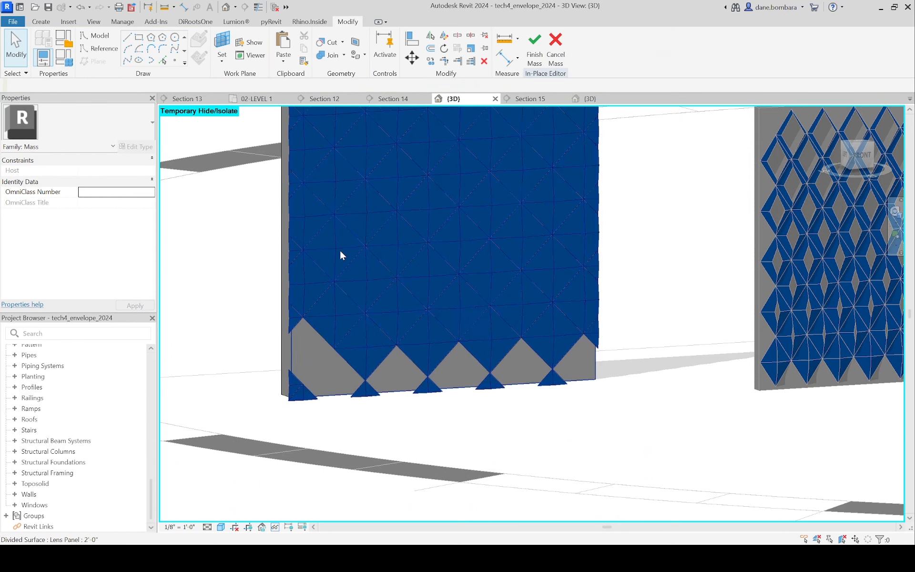
{"action": "left_click", "coordinate": [340, 255]}
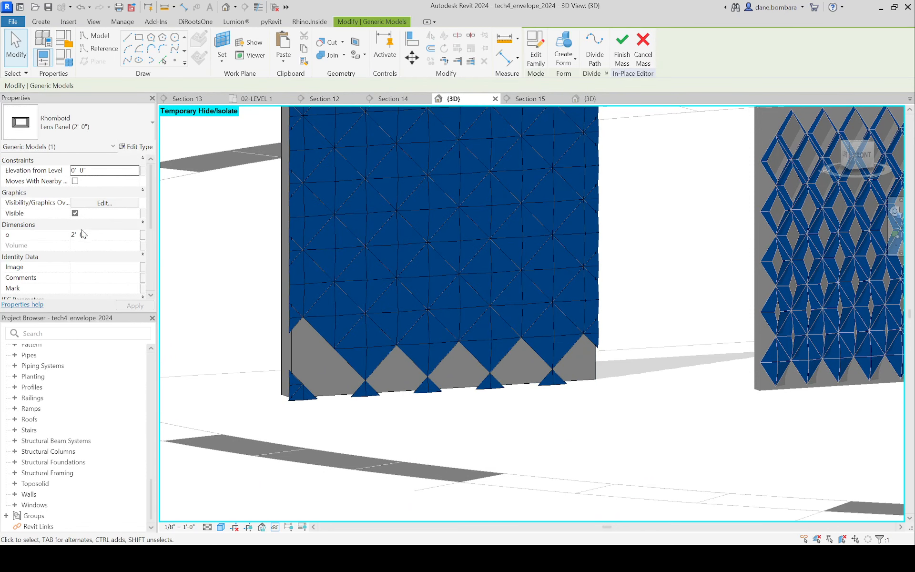
{"action": "left_click", "coordinate": [104, 235]}
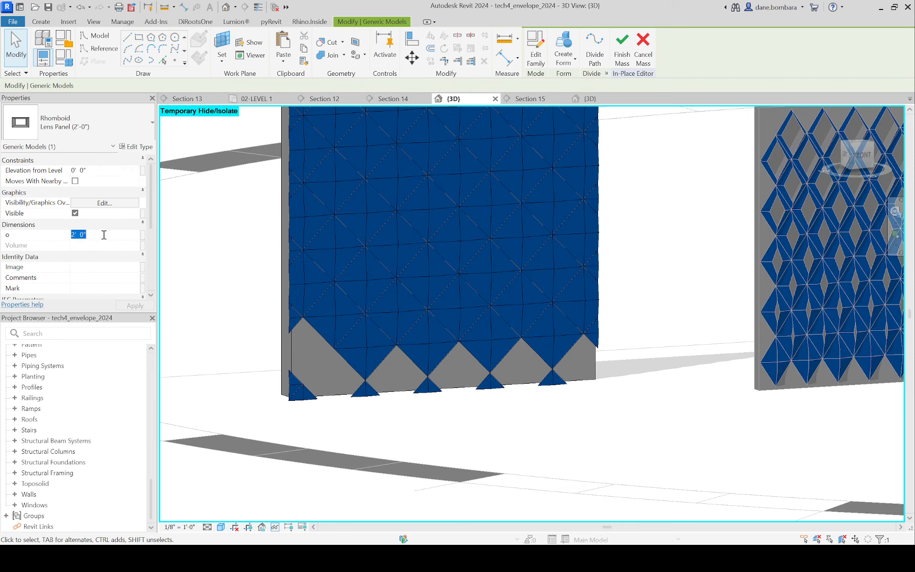
{"action": "type", "text": "1"}
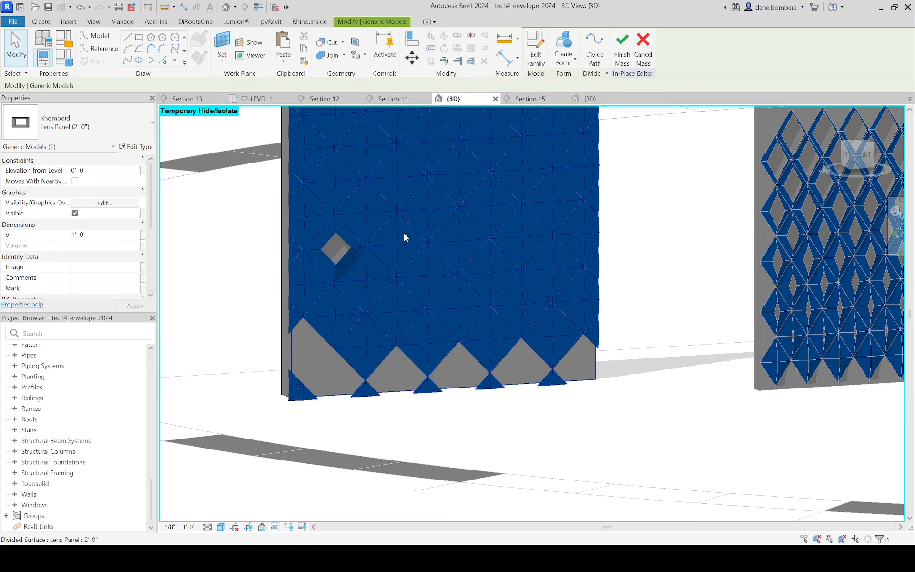
Step: Set the o dimension of the lens panel just right of the 1'-0" one to 6"
{"action": "left_click", "coordinate": [402, 238]}
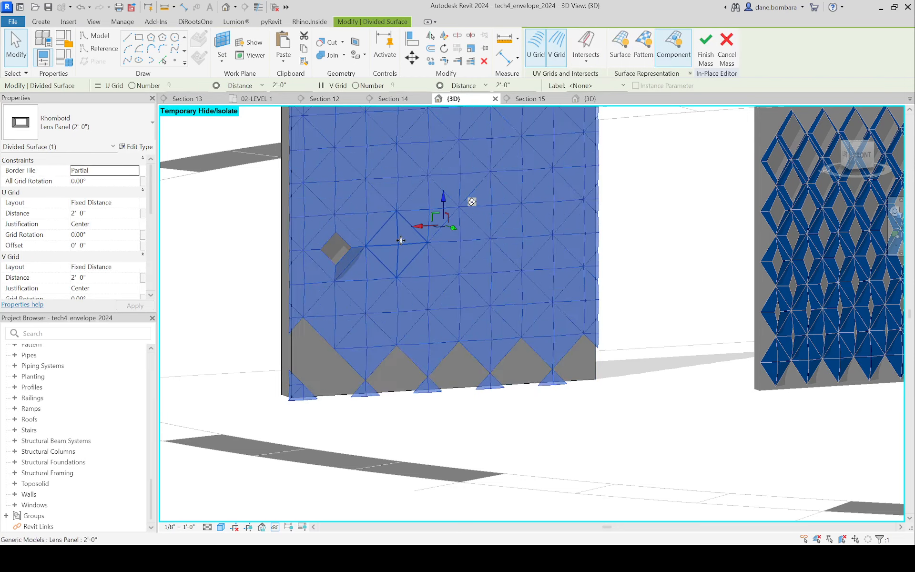
{"action": "left_click", "coordinate": [401, 240]}
{"action": "left_click", "coordinate": [79, 235]}
{"action": "type", "text": "6\""}
{"action": "key", "text": "Return"}
{"action": "scroll", "coordinate": [210, 251], "scroll_direction": "down", "scroll_amount": 2}
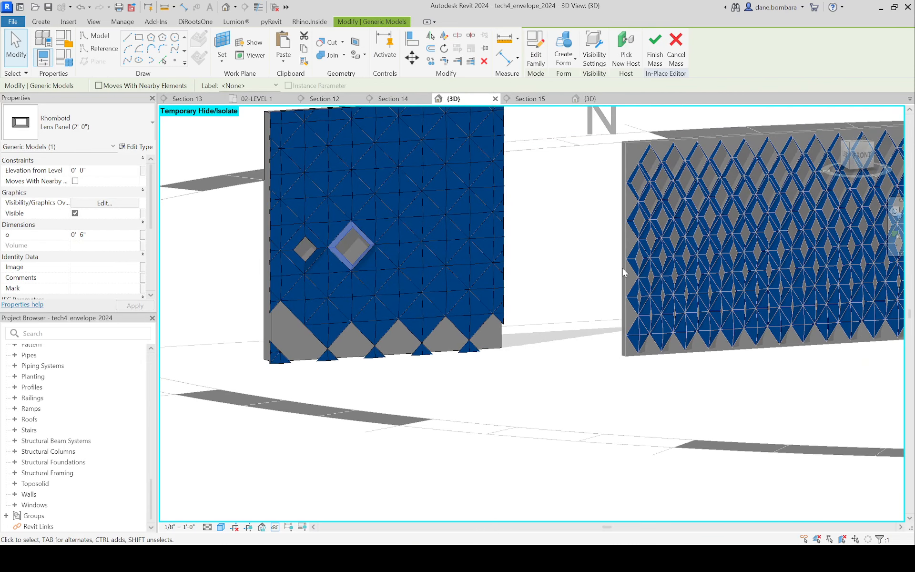
Step: Deselect the edited panel and finish the in-place mass
{"action": "middle_click_drag", "start_coordinate": [635, 272], "coordinate": [516, 306]}
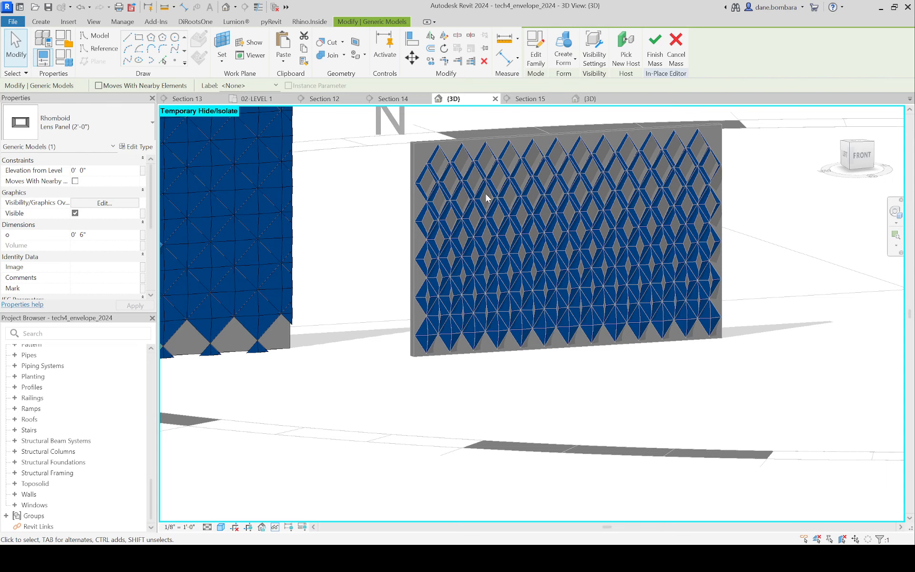
{"action": "scroll", "coordinate": [486, 198], "scroll_direction": "down", "scroll_amount": 4}
{"action": "scroll", "coordinate": [462, 204], "scroll_direction": "up", "scroll_amount": 3}
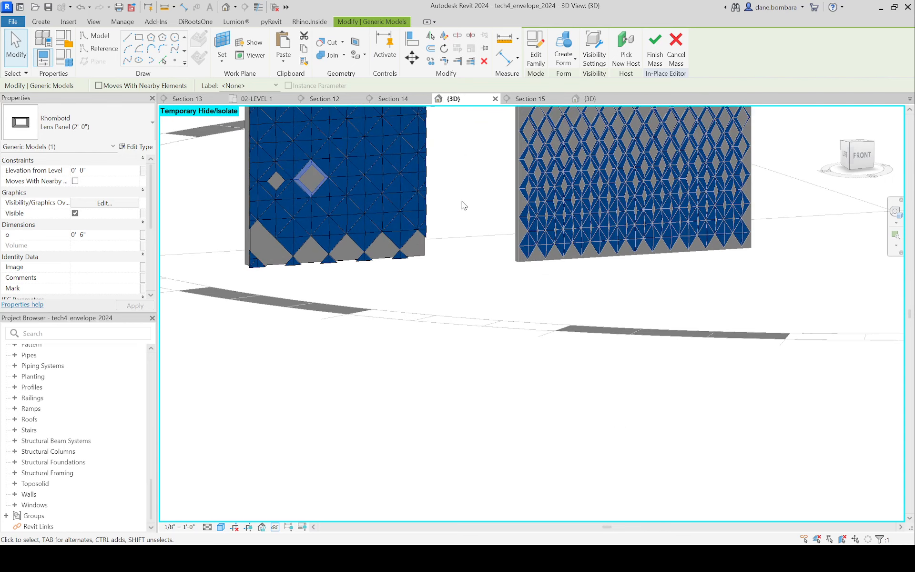
{"action": "left_click", "coordinate": [463, 205]}
{"action": "scroll", "coordinate": [318, 182], "scroll_direction": "down", "scroll_amount": 3}
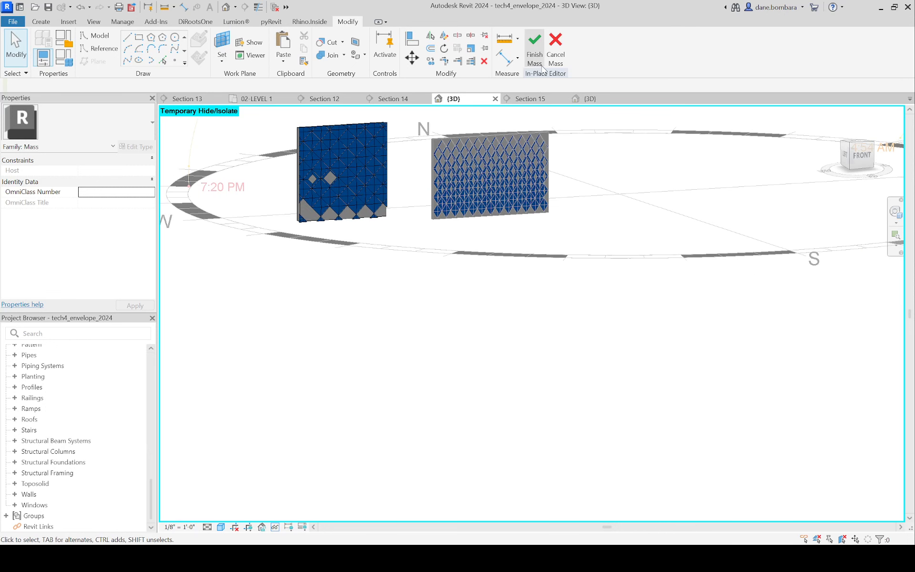
{"action": "left_click", "coordinate": [535, 45]}
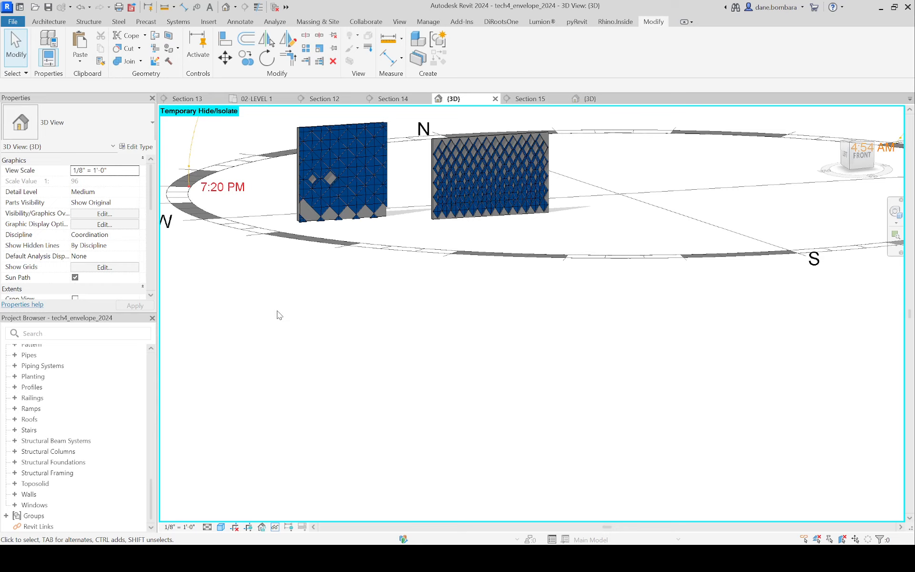
Step: Reset the temporary hide/isolate so the whole building is displayed in the 3D view
{"action": "scroll", "coordinate": [351, 147], "scroll_direction": "up", "scroll_amount": 2}
{"action": "scroll", "coordinate": [413, 199], "scroll_direction": "down", "scroll_amount": 3}
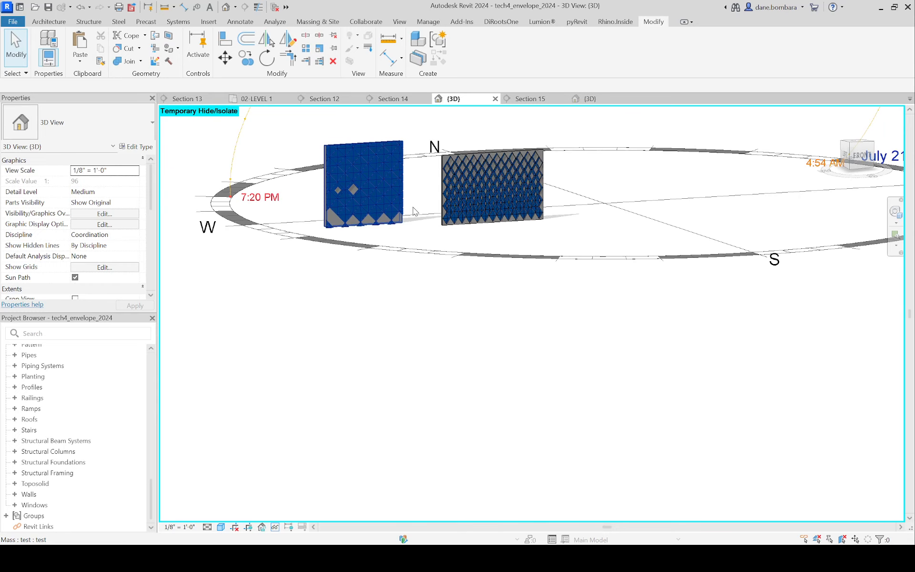
{"action": "key", "text": "h"}
{"action": "key", "text": "r"}
{"action": "scroll", "coordinate": [493, 206], "scroll_direction": "up", "scroll_amount": 4}
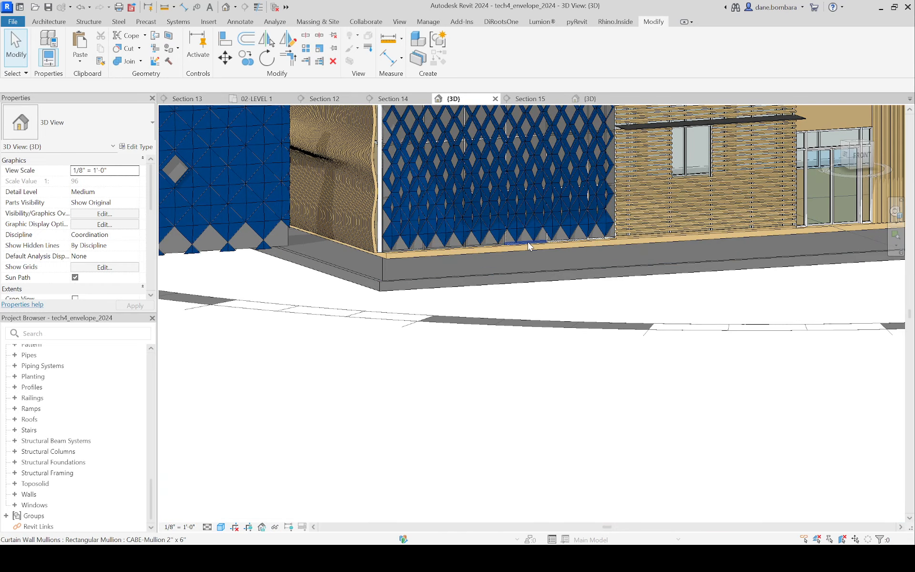
Step: Set mass display to Show Mass by View Settings to hide the solids behind the panels
{"action": "left_click", "coordinate": [322, 22]}
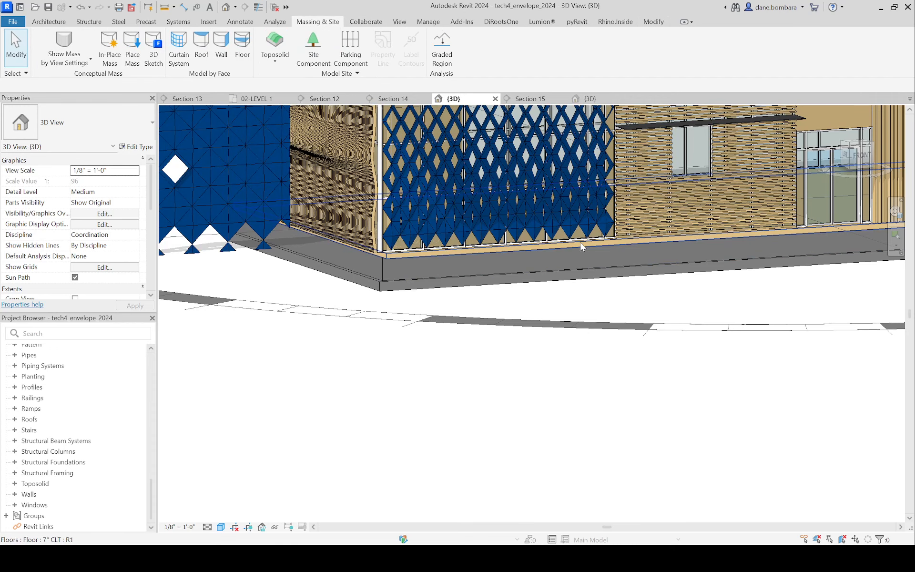
{"action": "scroll", "coordinate": [567, 247], "scroll_direction": "down", "scroll_amount": 1}
{"action": "middle_click_drag", "start_coordinate": [538, 255], "coordinate": [498, 343], "text": "shift"}
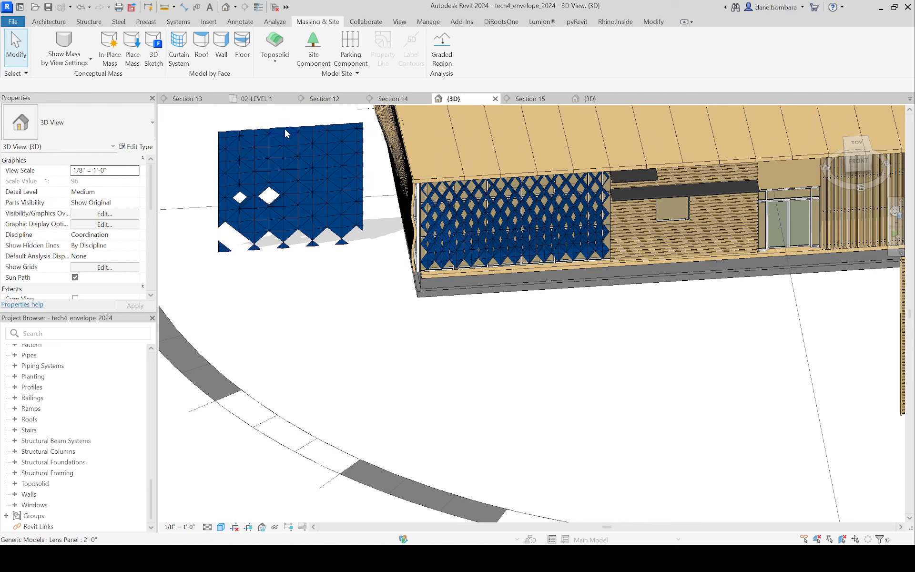
Step: Examine the freestanding lens screen without its mass and check a single panel's properties
{"action": "left_click", "coordinate": [285, 132]}
{"action": "left_click", "coordinate": [257, 116]}
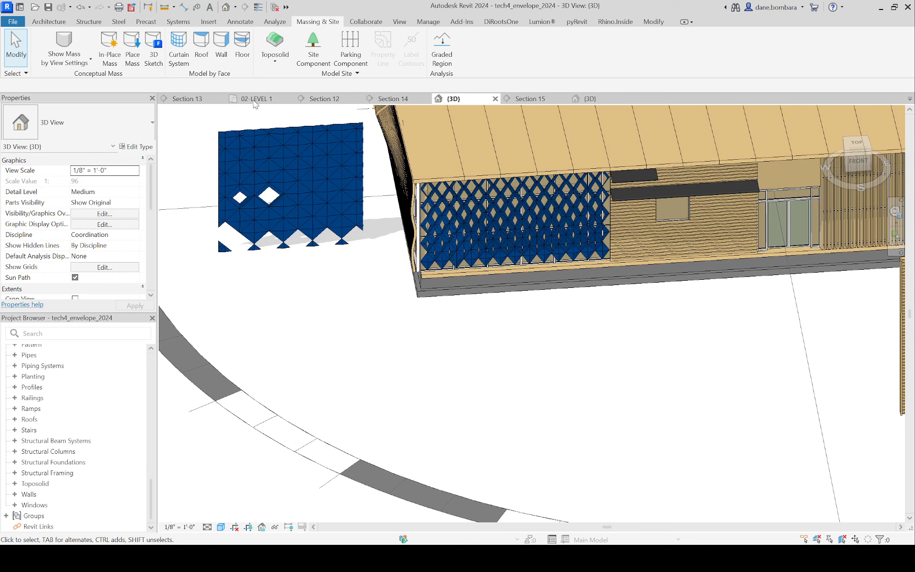
{"action": "left_click", "coordinate": [288, 131]}
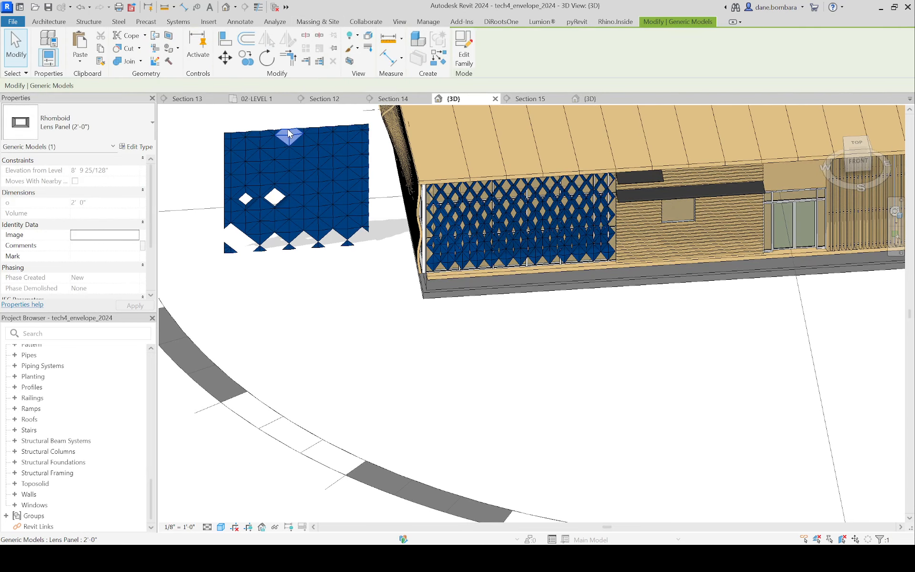
{"action": "left_click", "coordinate": [247, 112]}
{"action": "scroll", "coordinate": [248, 114], "scroll_direction": "down", "scroll_amount": 2}
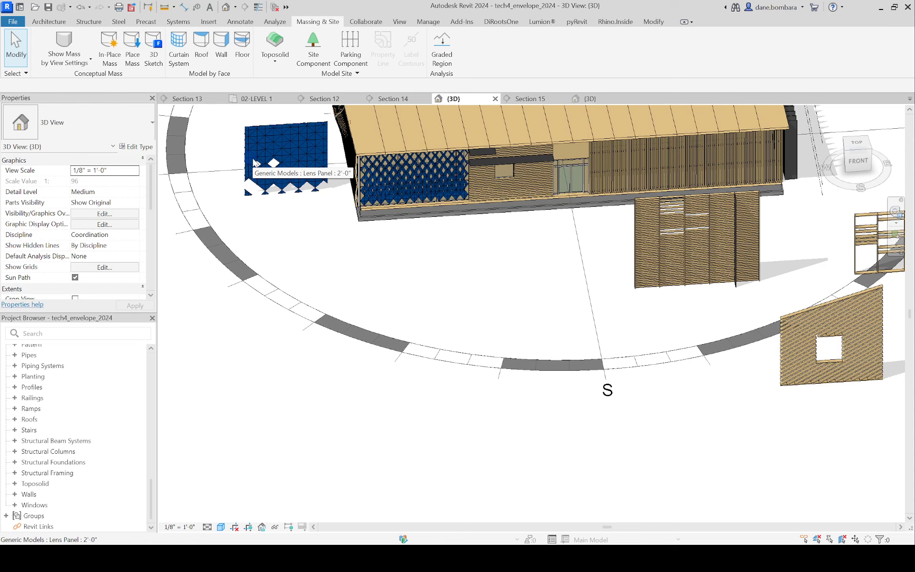
{"action": "scroll", "coordinate": [258, 160], "scroll_direction": "down", "scroll_amount": 3}
{"action": "scroll", "coordinate": [266, 153], "scroll_direction": "up", "scroll_amount": 3}
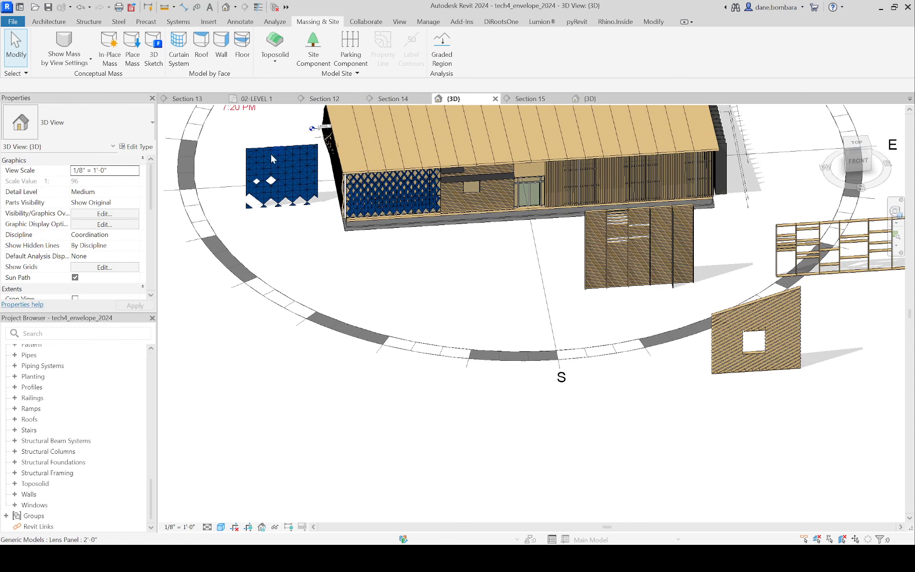
Step: Switch mass display to Show Mass Form and Floors and delete the freestanding lens panel mass
{"action": "left_click", "coordinate": [273, 151]}
{"action": "left_click", "coordinate": [357, 261]}
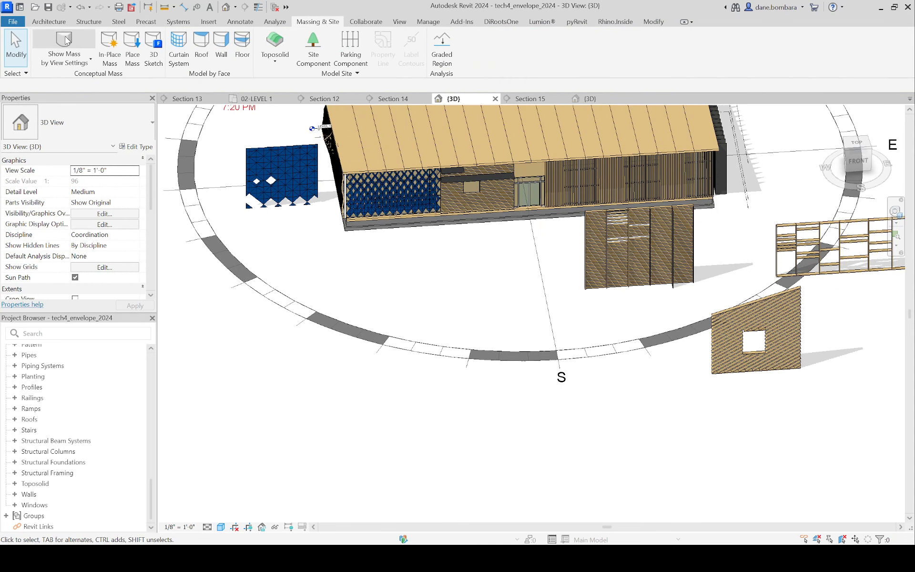
{"action": "left_click", "coordinate": [285, 148]}
{"action": "key", "text": "Delete"}
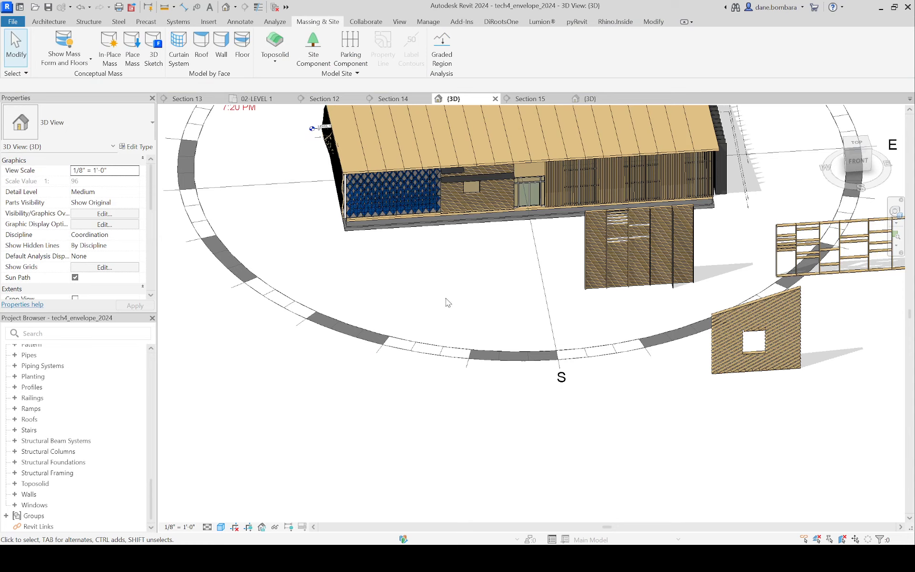
{"action": "middle_click_drag", "start_coordinate": [285, 173], "coordinate": [281, 209]}
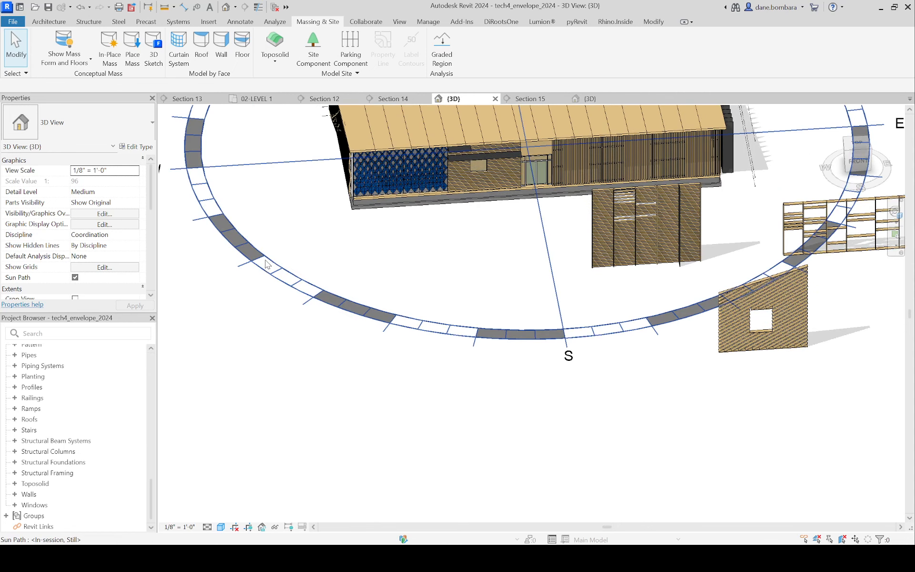
{"action": "scroll", "coordinate": [295, 257], "scroll_direction": "down", "scroll_amount": 4}
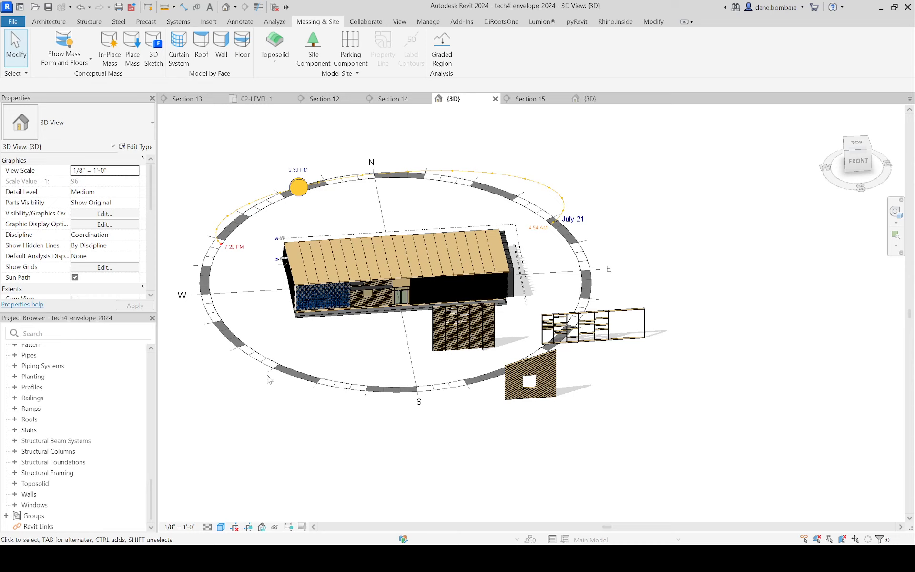
{"action": "scroll", "coordinate": [350, 181], "scroll_direction": "down", "scroll_amount": 2}
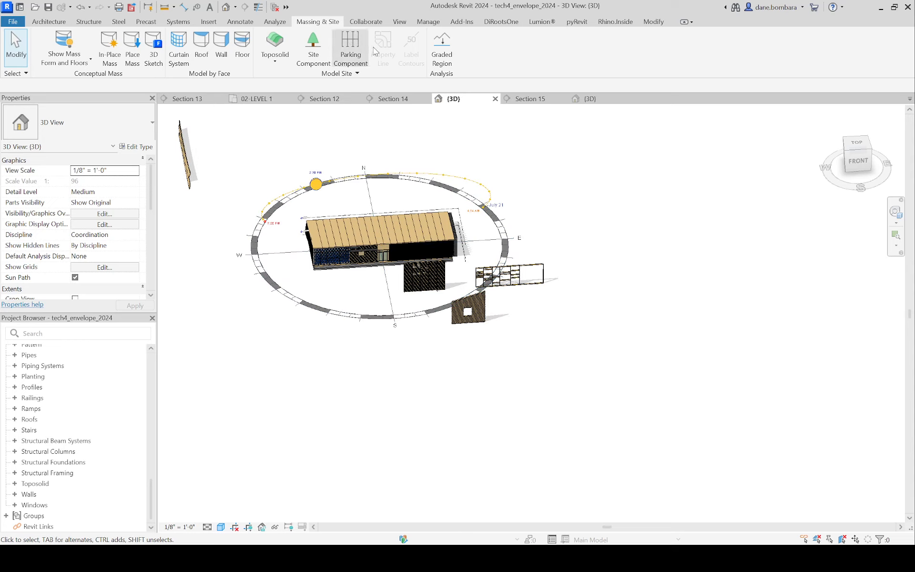
Step: Examine the building, its freestanding screens and the sun path from above and from the southwest corner in the 3D view
{"action": "scroll", "coordinate": [396, 179], "scroll_direction": "up", "scroll_amount": 1}
{"action": "scroll", "coordinate": [396, 178], "scroll_direction": "down", "scroll_amount": 1}
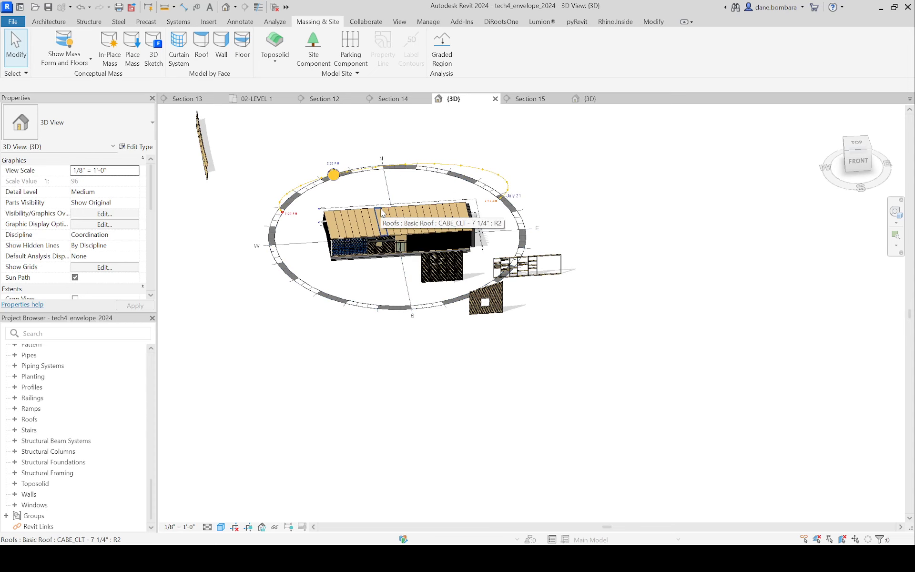
{"action": "middle_click_drag", "start_coordinate": [381, 214], "coordinate": [436, 329], "text": "shift"}
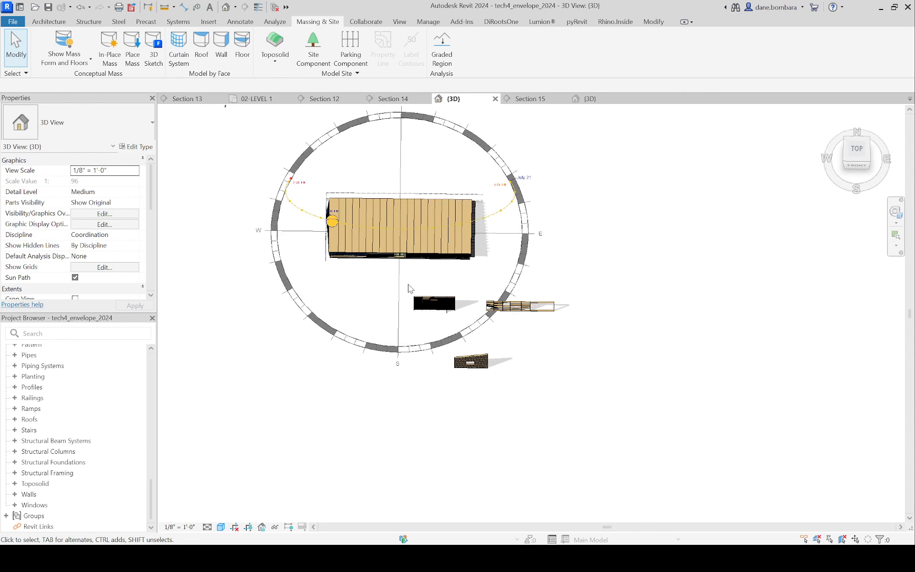
{"action": "scroll", "coordinate": [508, 276], "scroll_direction": "down", "scroll_amount": 3}
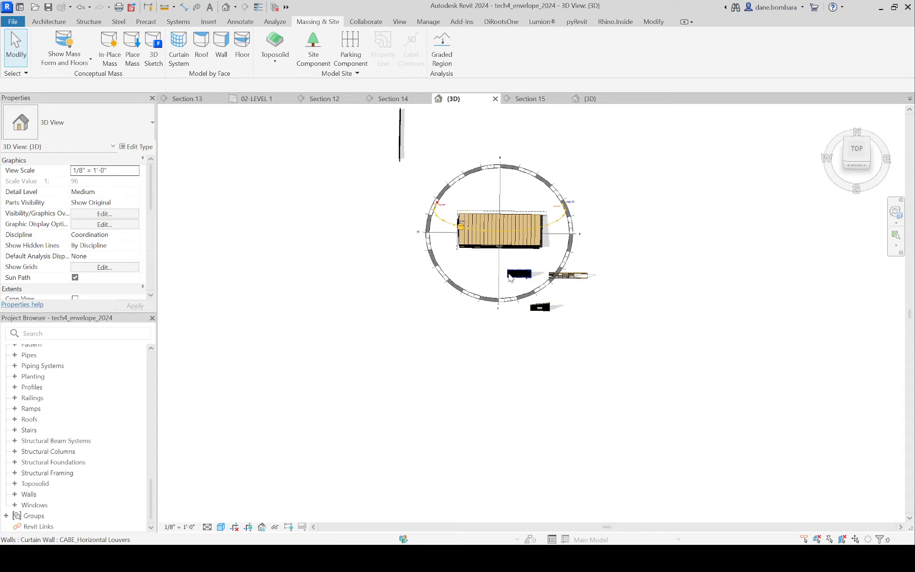
{"action": "scroll", "coordinate": [509, 276], "scroll_direction": "up", "scroll_amount": 4}
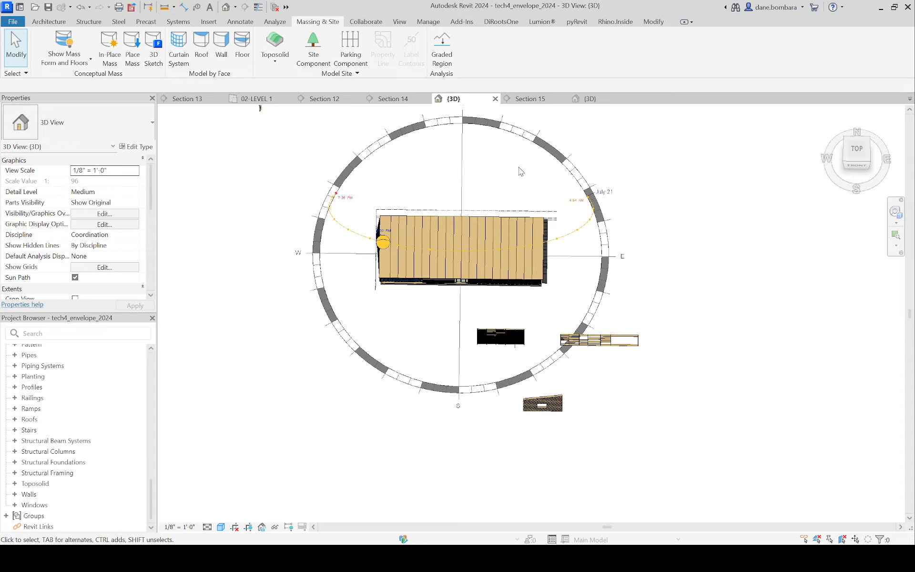
{"action": "middle_click_drag", "start_coordinate": [518, 170], "coordinate": [557, 98], "text": "shift"}
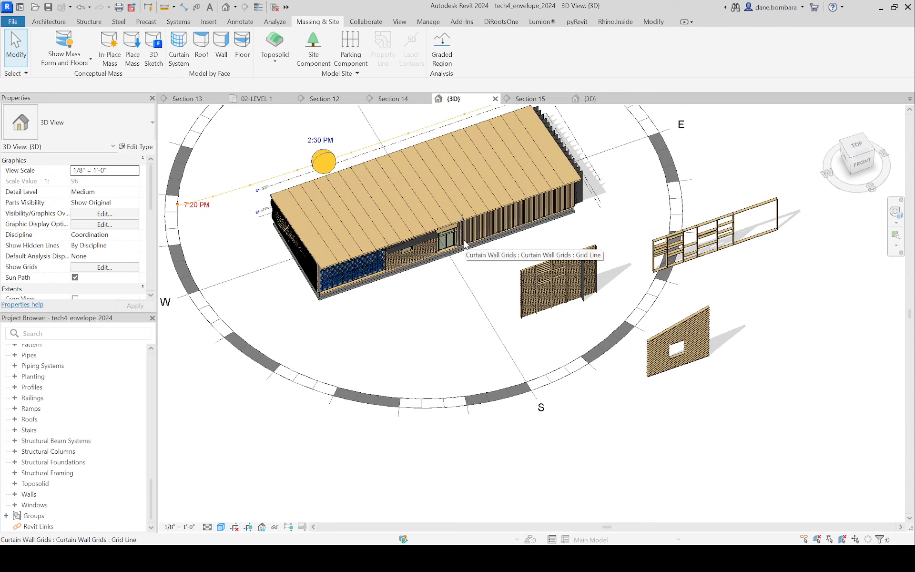
{"action": "scroll", "coordinate": [393, 289], "scroll_direction": "down", "scroll_amount": 3}
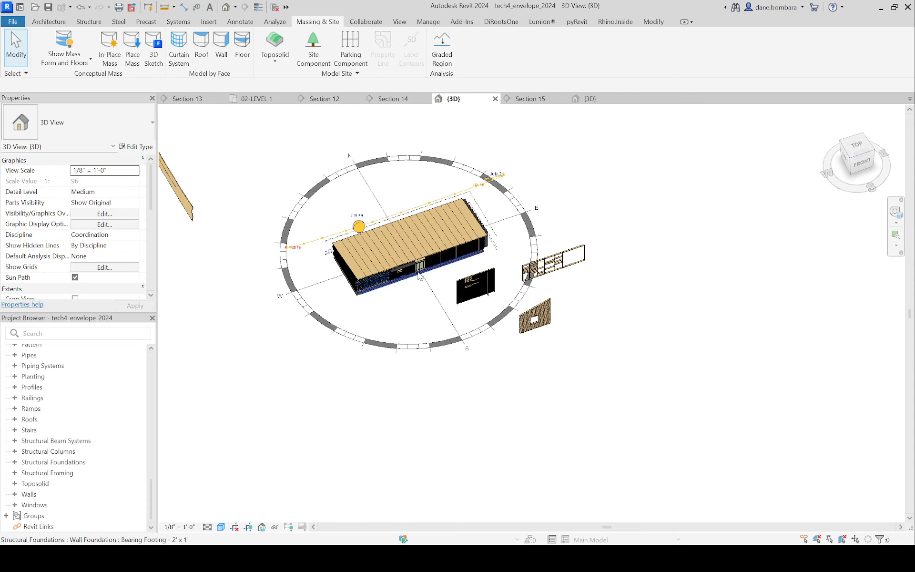
{"action": "scroll", "coordinate": [72, 395], "scroll_direction": "up", "scroll_amount": 10}
Step: Open the 02-LEVEL 1 floor plan and show its full extent with the sun path
{"action": "left_click", "coordinate": [59, 382]}
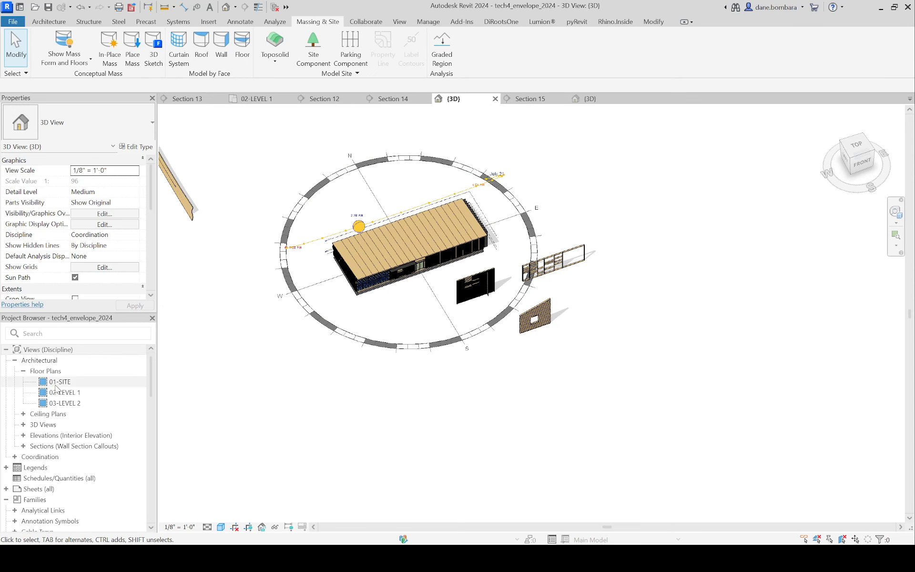
{"action": "left_click", "coordinate": [65, 402]}
{"action": "double_click", "coordinate": [66, 392]}
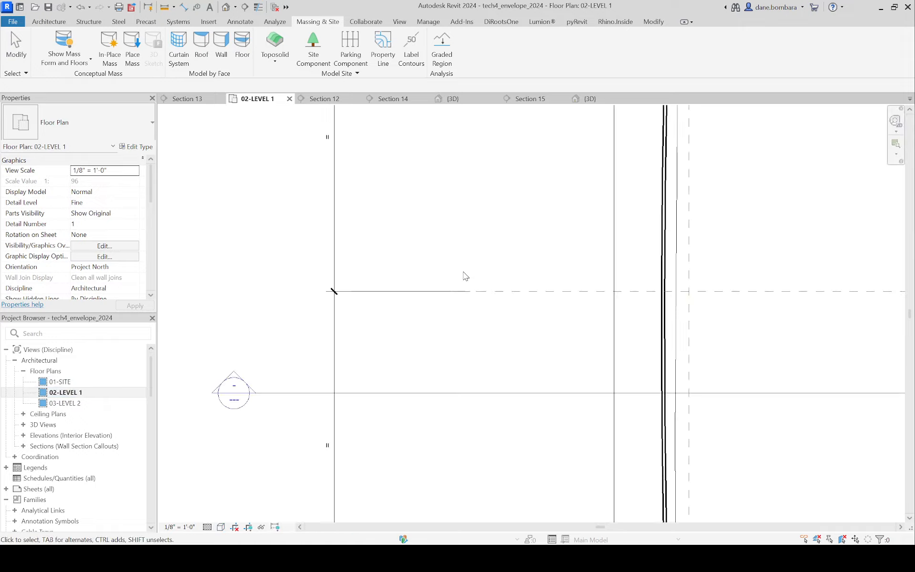
{"action": "scroll", "coordinate": [464, 275], "scroll_direction": "down", "scroll_amount": 8}
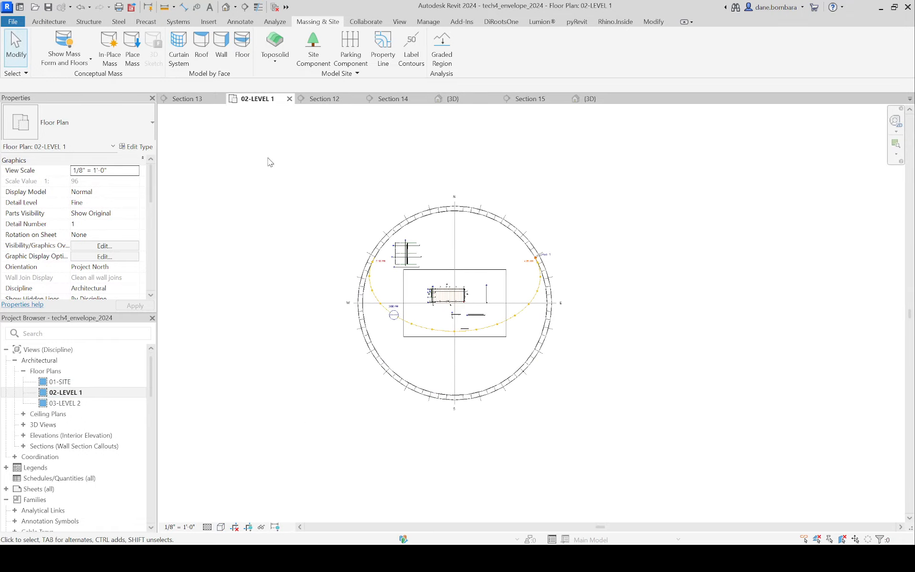
Step: Set the 02-LEVEL 1 floor plan's orientation to True North
{"action": "left_click", "coordinate": [497, 221]}
{"action": "left_click", "coordinate": [226, 211]}
{"action": "left_click", "coordinate": [113, 268]}
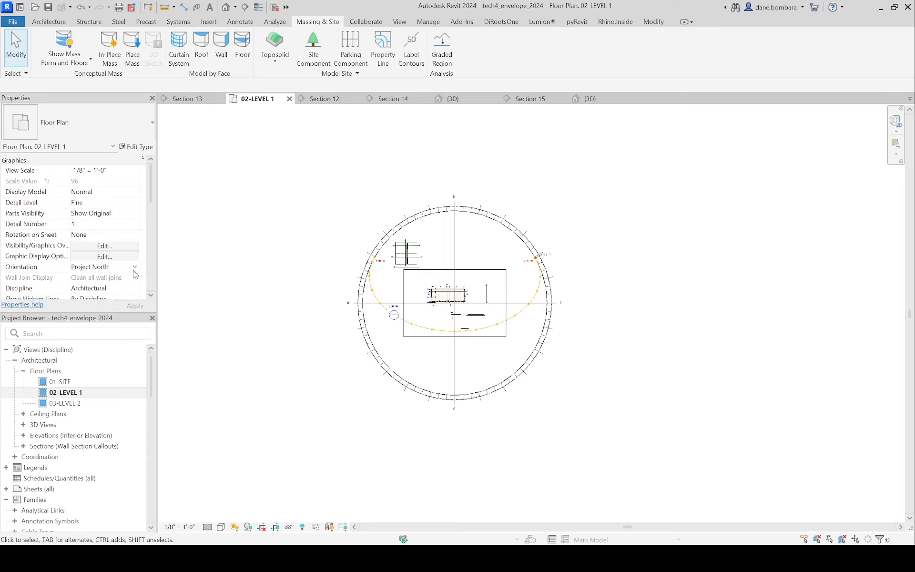
{"action": "left_click", "coordinate": [136, 268]}
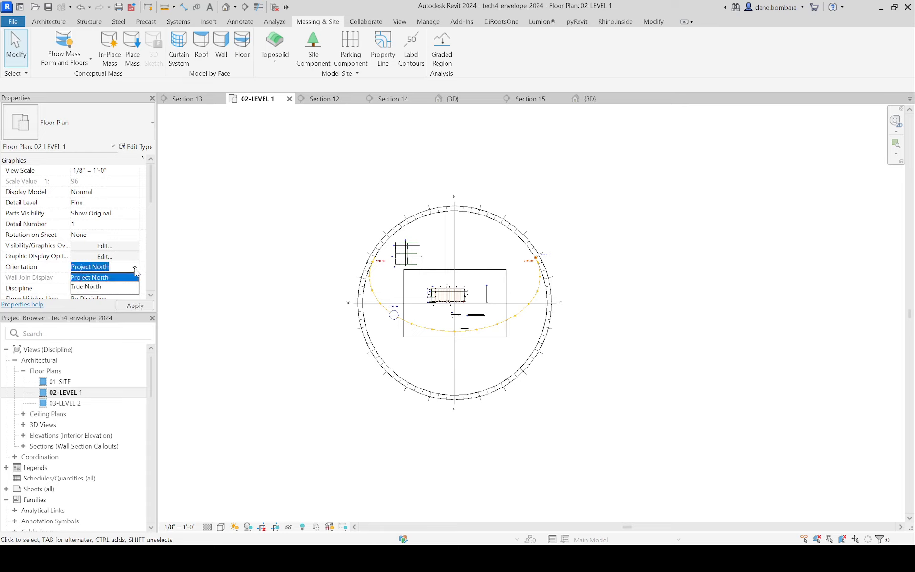
{"action": "left_click", "coordinate": [119, 287]}
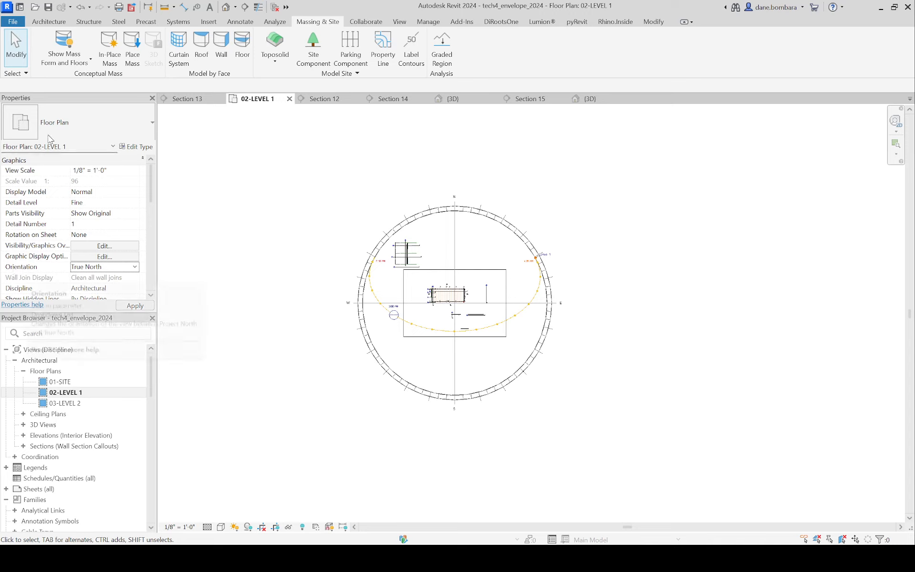
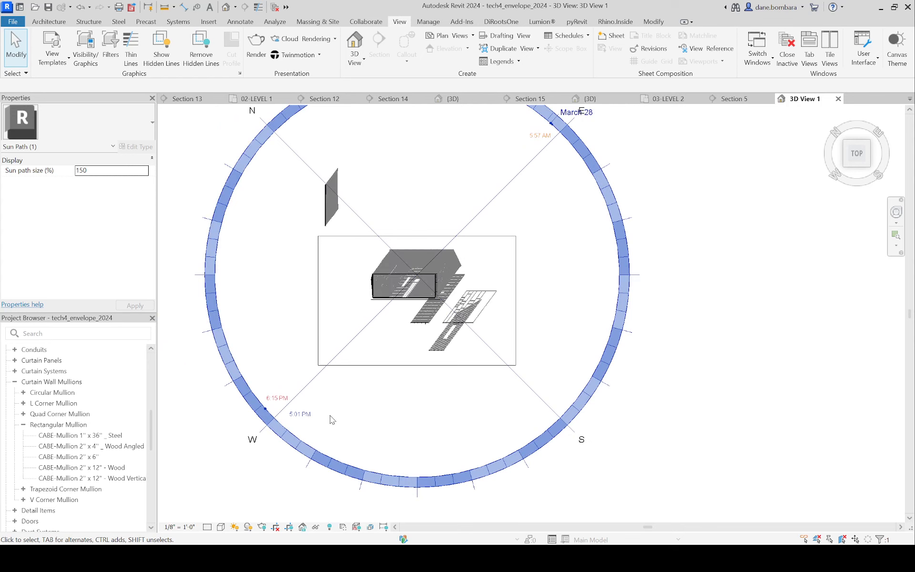
Step: Set the sun path's time to 12:01 PM and its date to December 28 in 3D View 1
{"action": "left_click", "coordinate": [301, 414]}
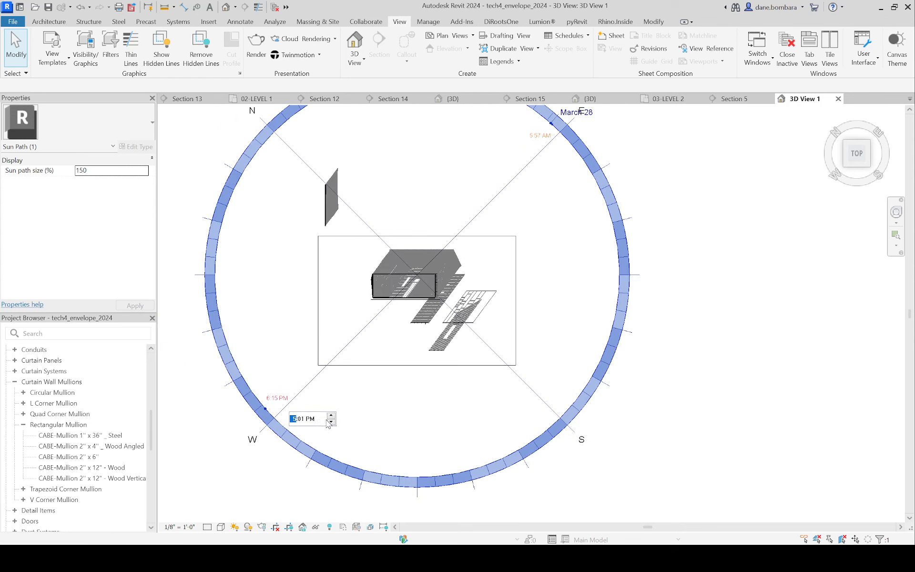
{"action": "key", "text": "Return"}
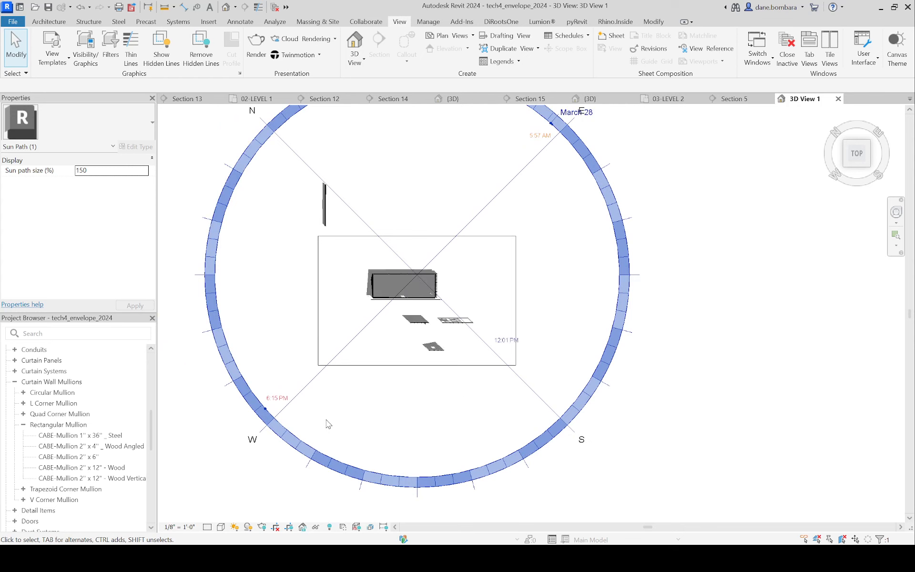
{"action": "scroll", "coordinate": [434, 343], "scroll_direction": "down", "scroll_amount": 3}
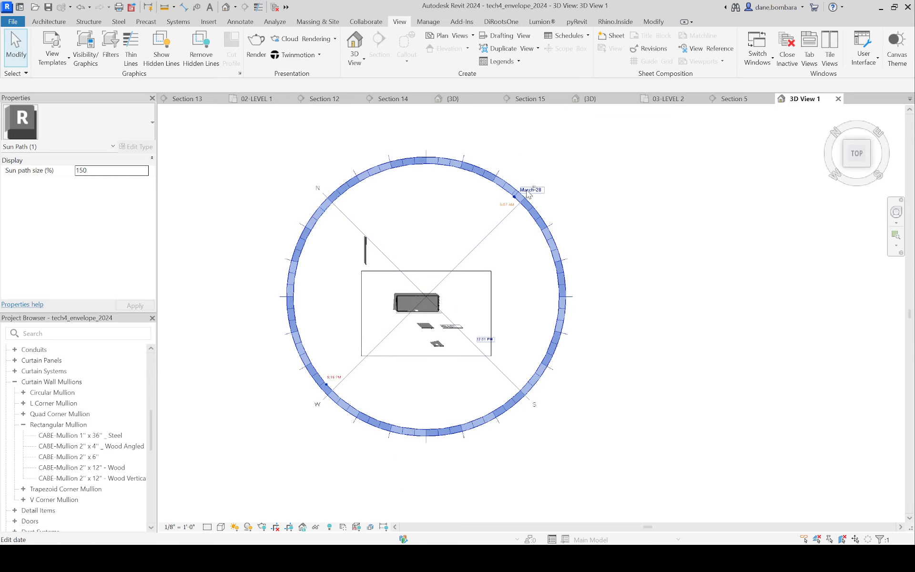
{"action": "left_click", "coordinate": [533, 190]}
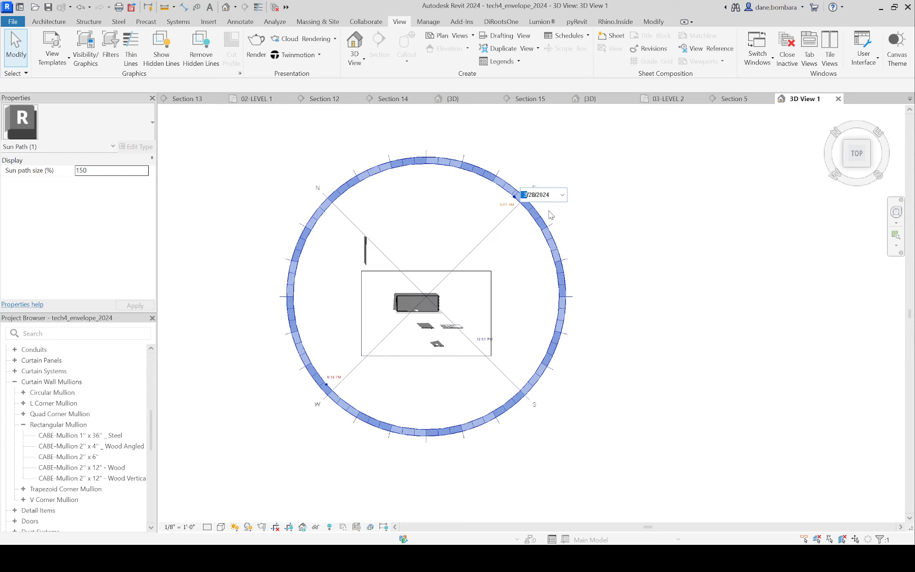
{"action": "key", "text": "Return"}
{"action": "scroll", "coordinate": [435, 279], "scroll_direction": "up", "scroll_amount": 5}
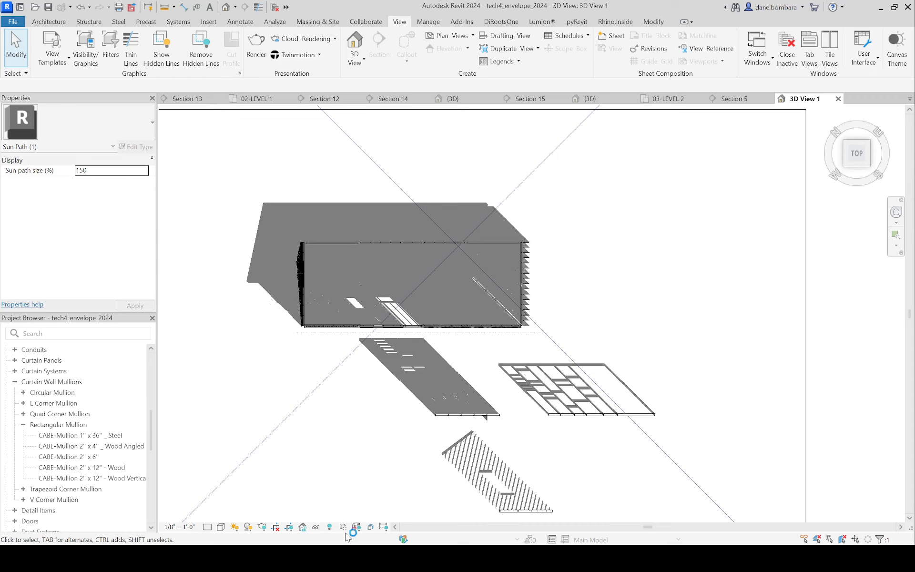
{"action": "middle_click_drag", "start_coordinate": [173, 329], "coordinate": [399, 370]}
{"action": "scroll", "coordinate": [398, 370], "scroll_direction": "down", "scroll_amount": 2}
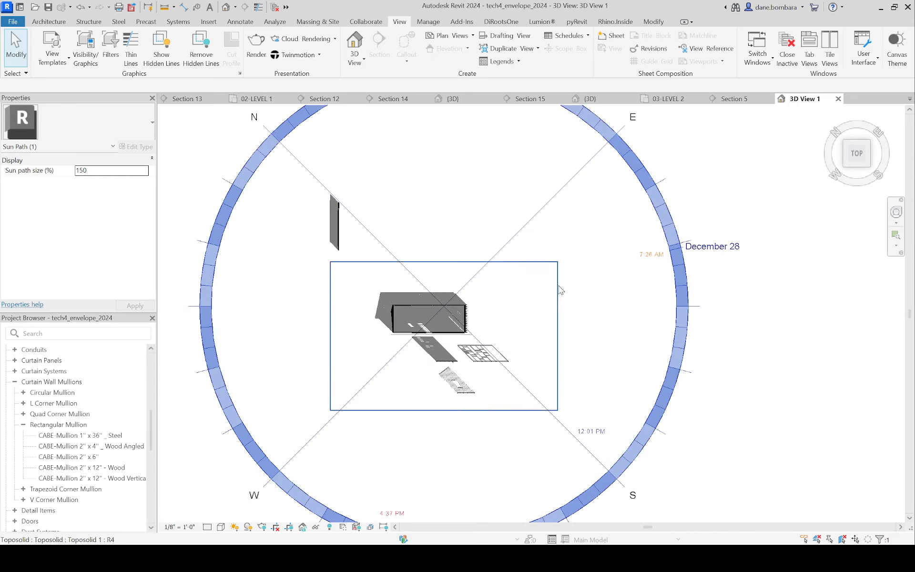
{"action": "left_click", "coordinate": [602, 435]}
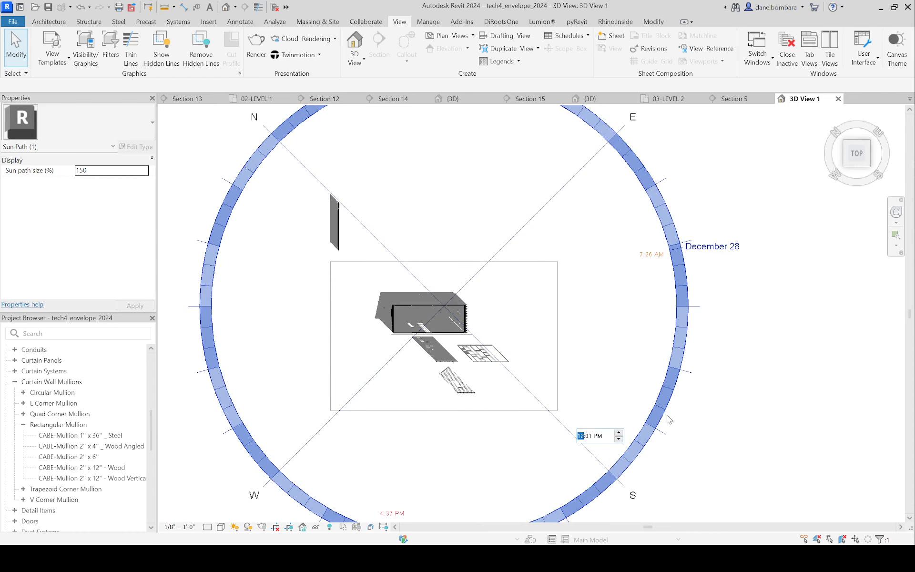
{"action": "key", "text": "Right"}
{"action": "key", "text": "Right"}
{"action": "key", "text": "Left"}
{"action": "key", "text": "Left"}
{"action": "left_click", "coordinate": [350, 187]}
Step: Create a perspective camera view from just inside the building's upper-left plan corner, aimed diagonally at the opposite long wall
{"action": "scroll", "coordinate": [415, 195], "scroll_direction": "down", "scroll_amount": 3}
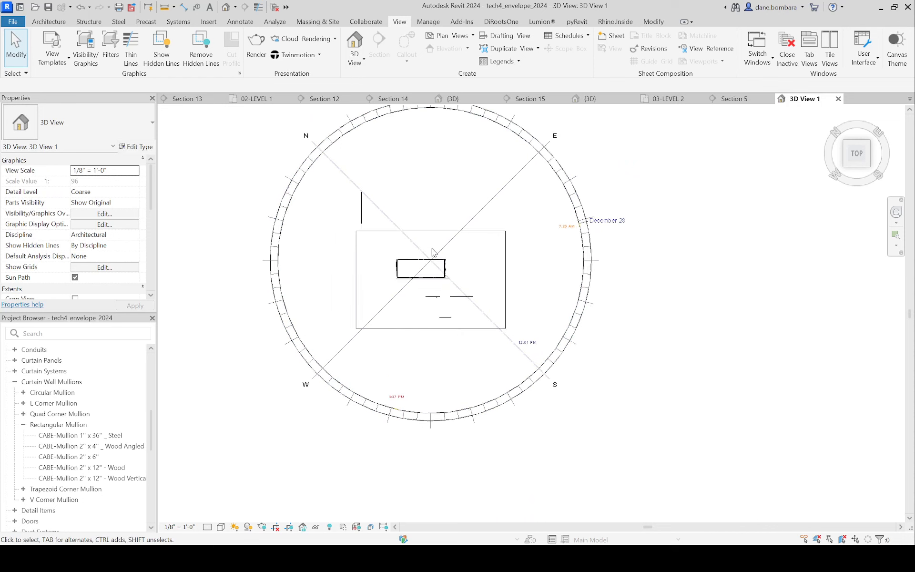
{"action": "scroll", "coordinate": [433, 252], "scroll_direction": "up", "scroll_amount": 4}
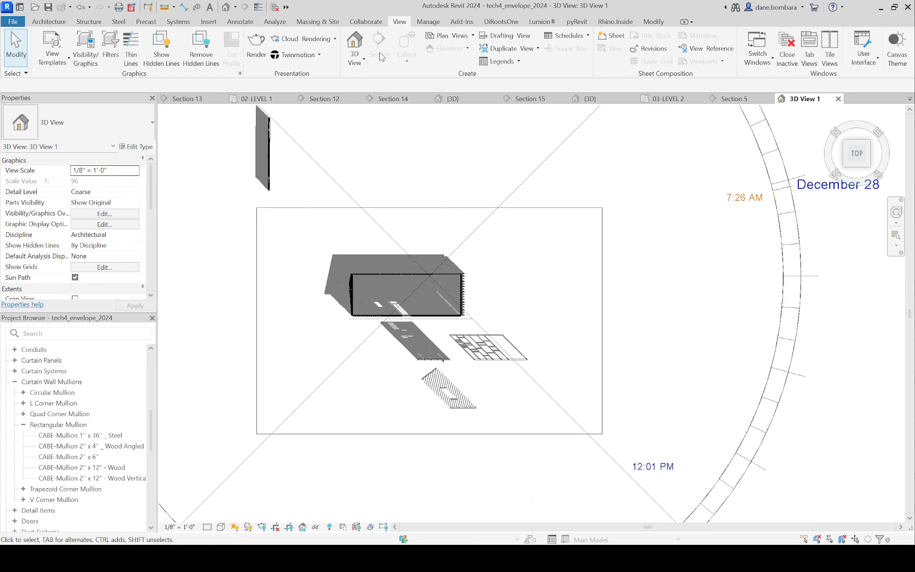
{"action": "left_click", "coordinate": [355, 59]}
{"action": "left_click", "coordinate": [364, 90]}
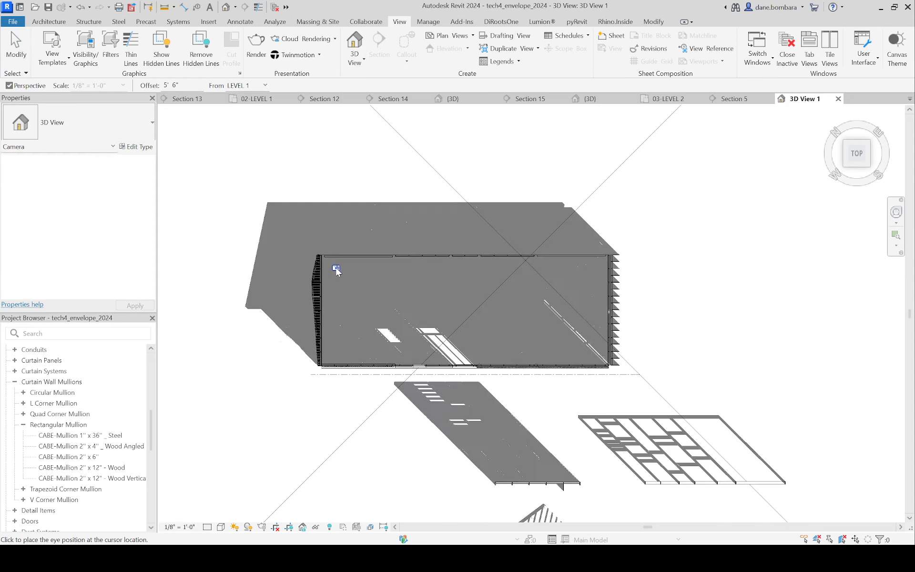
{"action": "left_click", "coordinate": [336, 270]}
{"action": "left_click", "coordinate": [413, 347]}
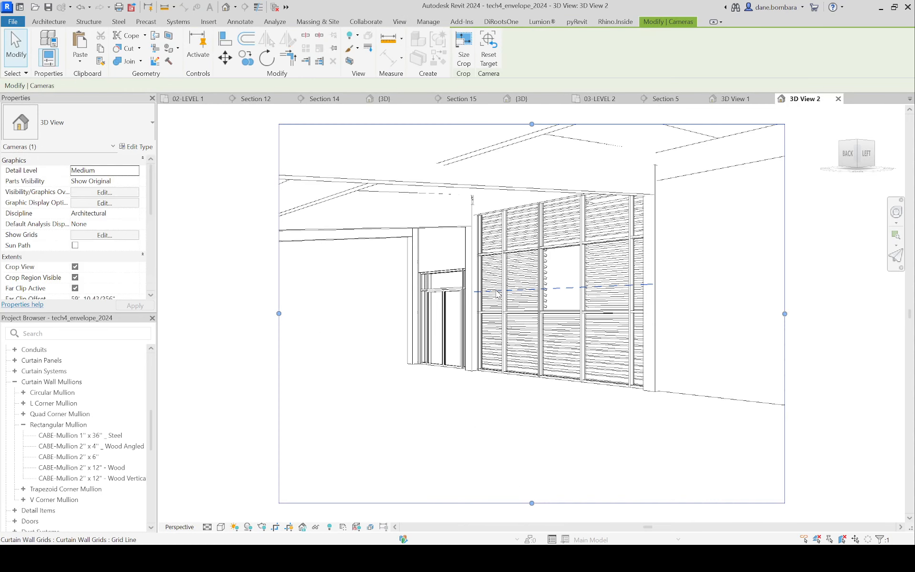
Step: Turn on shadows in the camera view and enlarge its crop region upward and to the left
{"action": "scroll", "coordinate": [496, 292], "scroll_direction": "down", "scroll_amount": 2}
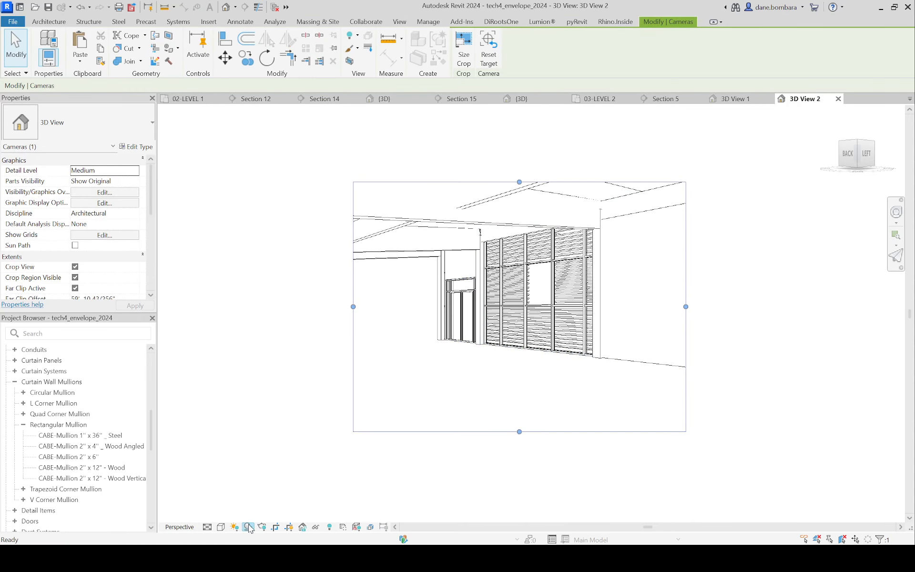
{"action": "left_click", "coordinate": [248, 528]}
{"action": "scroll", "coordinate": [535, 322], "scroll_direction": "down", "scroll_amount": 2}
{"action": "left_click_drag", "start_coordinate": [522, 233], "coordinate": [521, 198]}
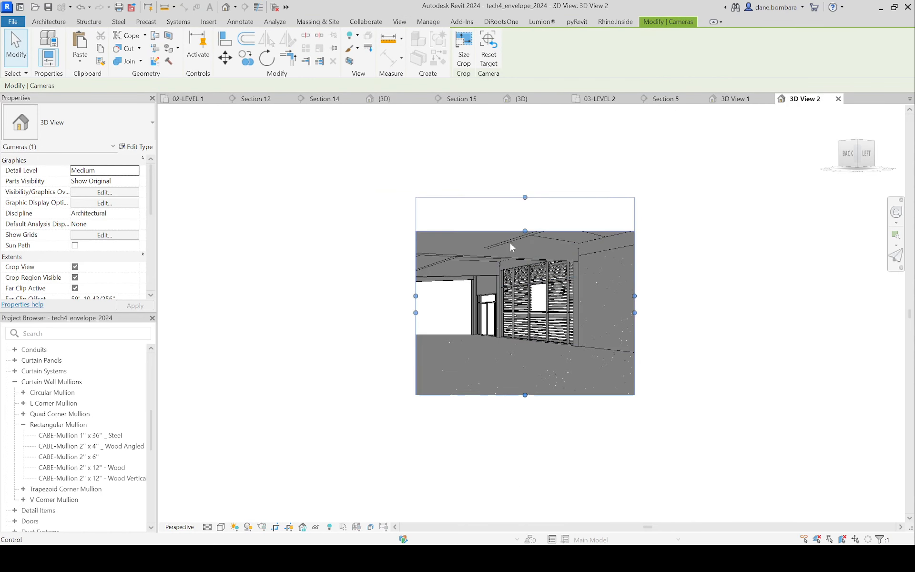
{"action": "left_click_drag", "start_coordinate": [416, 295], "coordinate": [350, 296]}
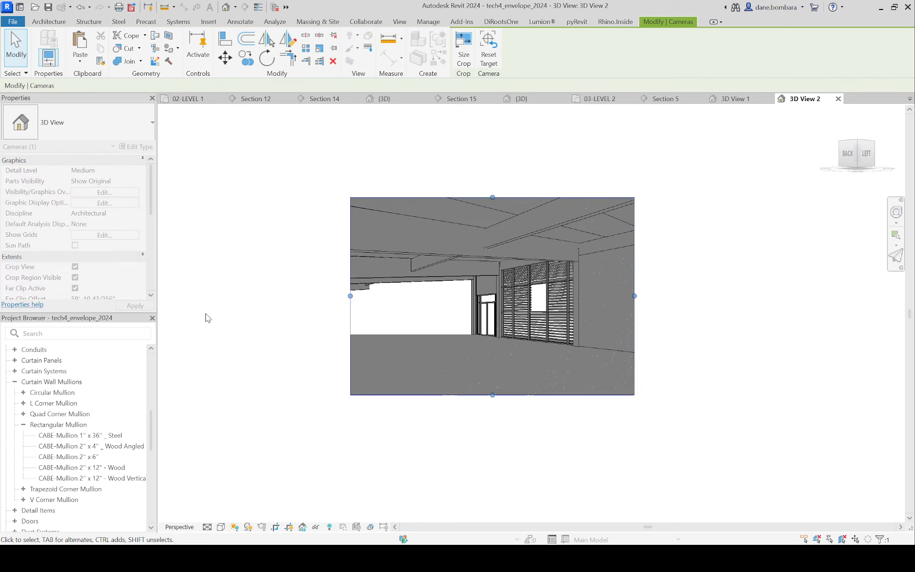
Step: Set the camera view's far clip offset to 300' so the distant facade walls are included
{"action": "scroll", "coordinate": [43, 279], "scroll_direction": "down", "scroll_amount": 4}
{"action": "scroll", "coordinate": [115, 224], "scroll_direction": "up", "scroll_amount": 3}
{"action": "left_click", "coordinate": [120, 214]}
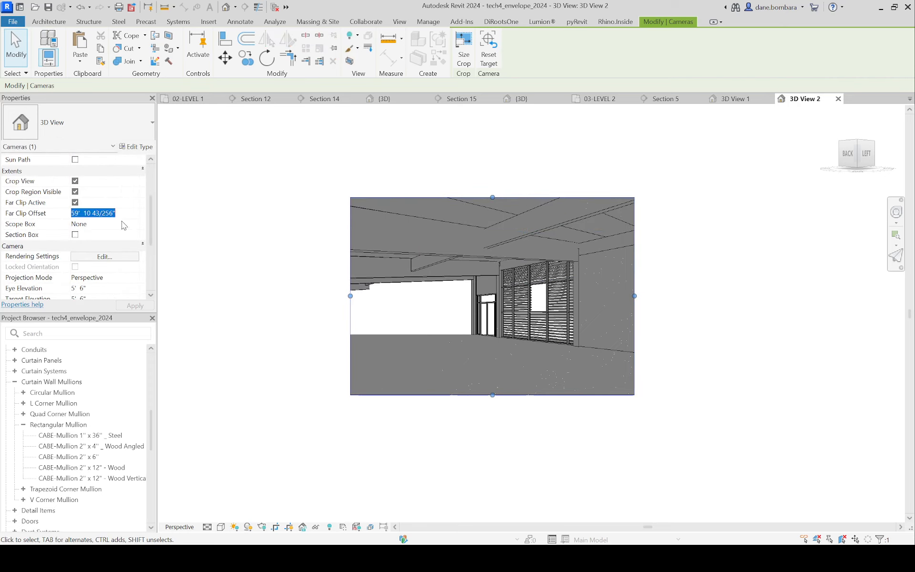
{"action": "type", "text": "300"}
{"action": "key", "text": "Return"}
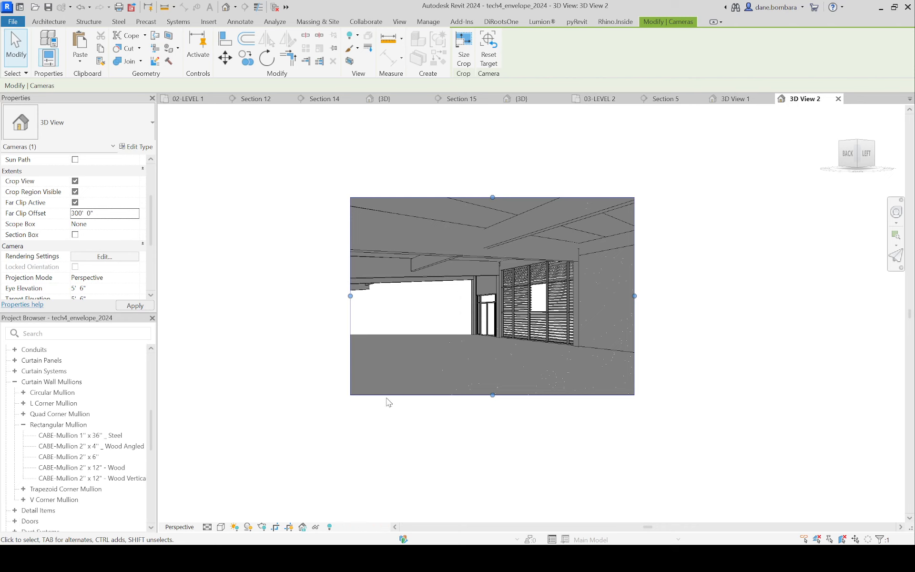
{"action": "left_click", "coordinate": [761, 290]}
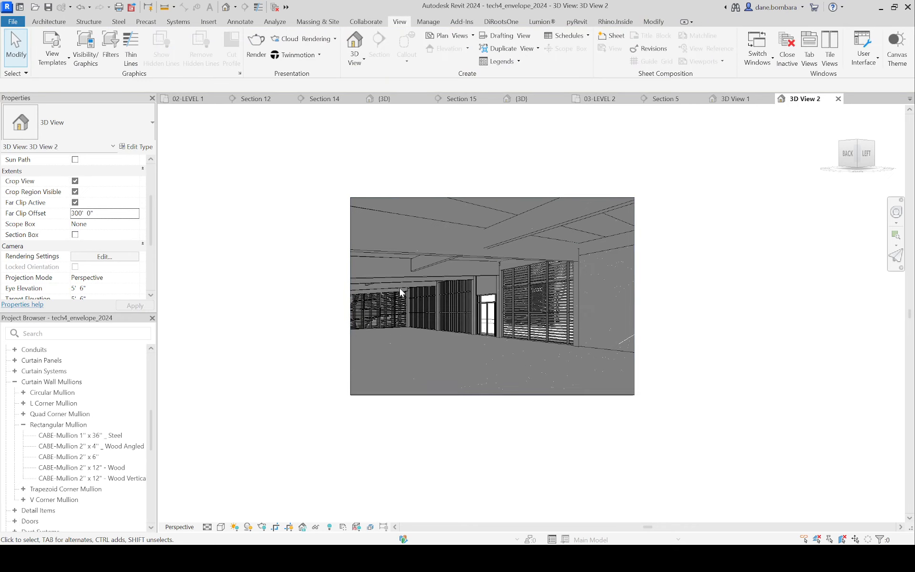
Step: Set the camera view's lighting to Sun 60, Ambient Light 40 and Shadows 20 in its graphic display options
{"action": "scroll", "coordinate": [106, 279], "scroll_direction": "down", "scroll_amount": 3}
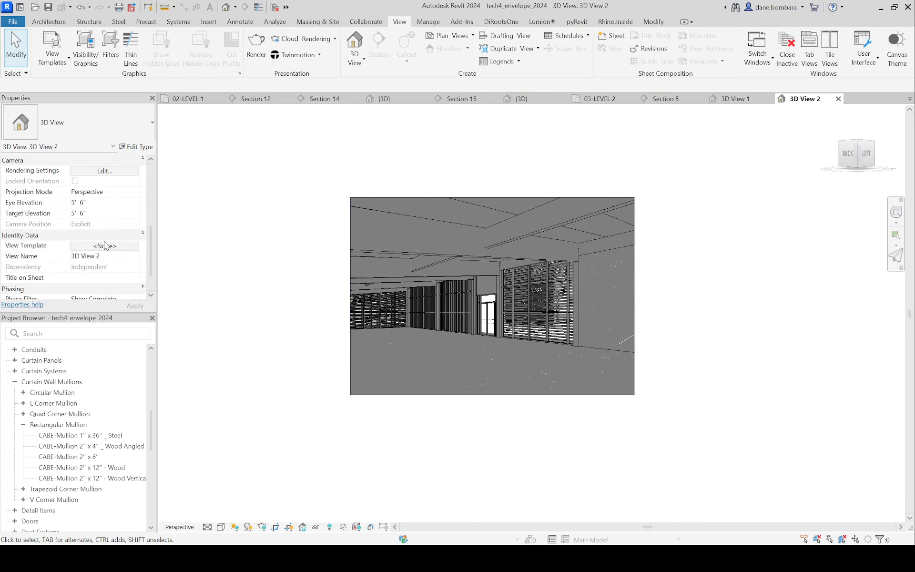
{"action": "scroll", "coordinate": [105, 245], "scroll_direction": "down", "scroll_amount": 2}
{"action": "scroll", "coordinate": [106, 243], "scroll_direction": "up", "scroll_amount": 5}
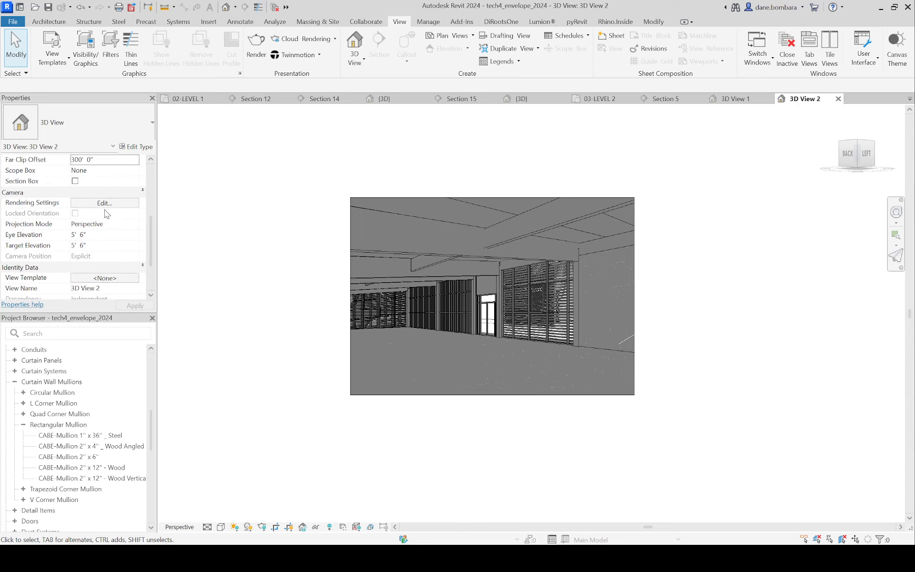
{"action": "scroll", "coordinate": [105, 210], "scroll_direction": "up", "scroll_amount": 5}
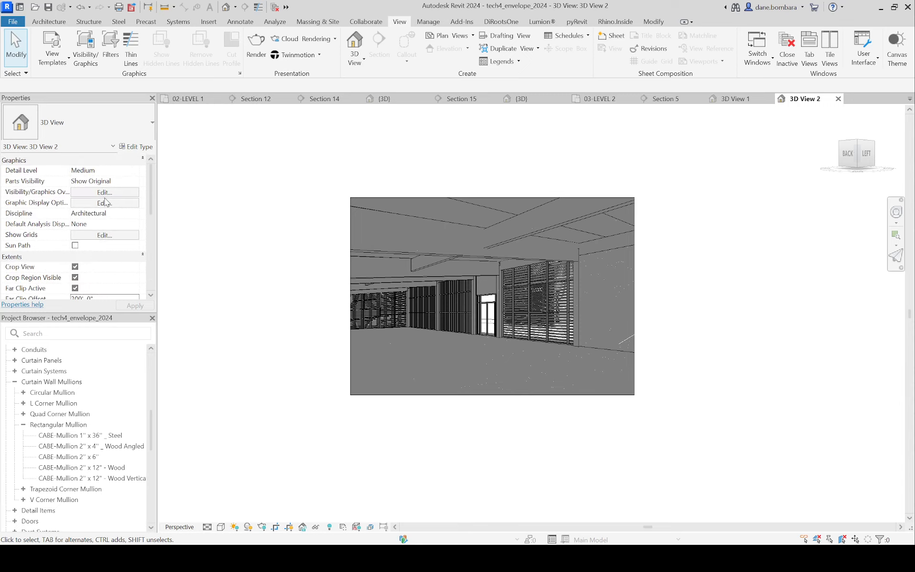
{"action": "left_click", "coordinate": [105, 202]}
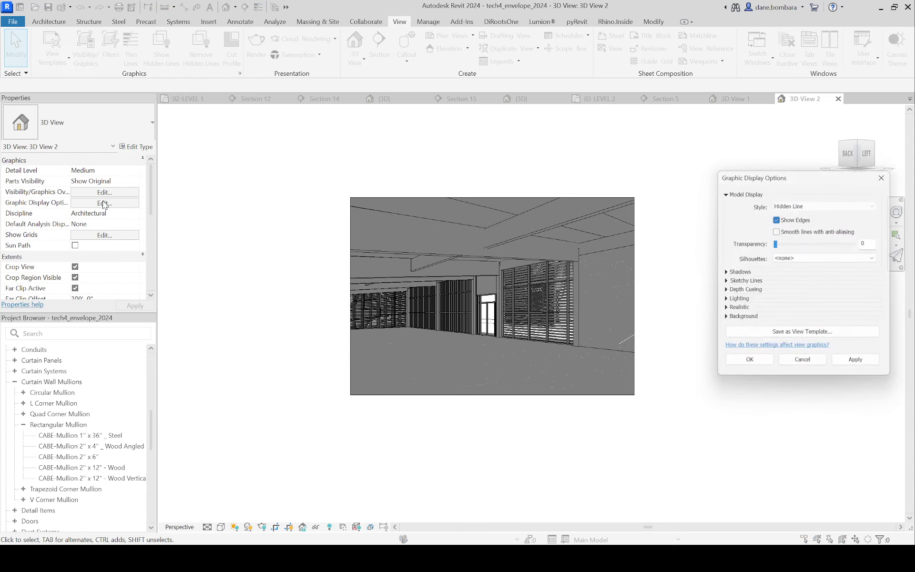
{"action": "left_click", "coordinate": [724, 300]}
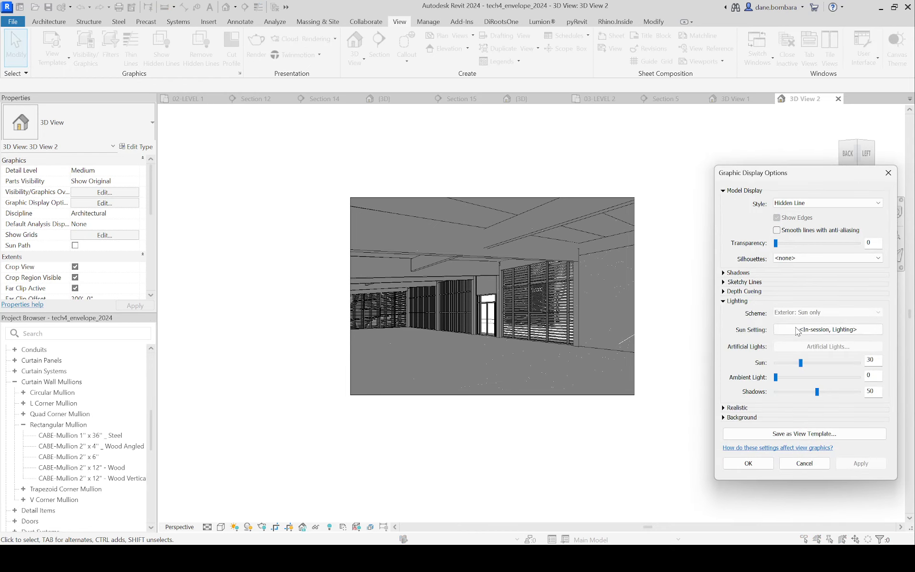
{"action": "double_click", "coordinate": [866, 361]}
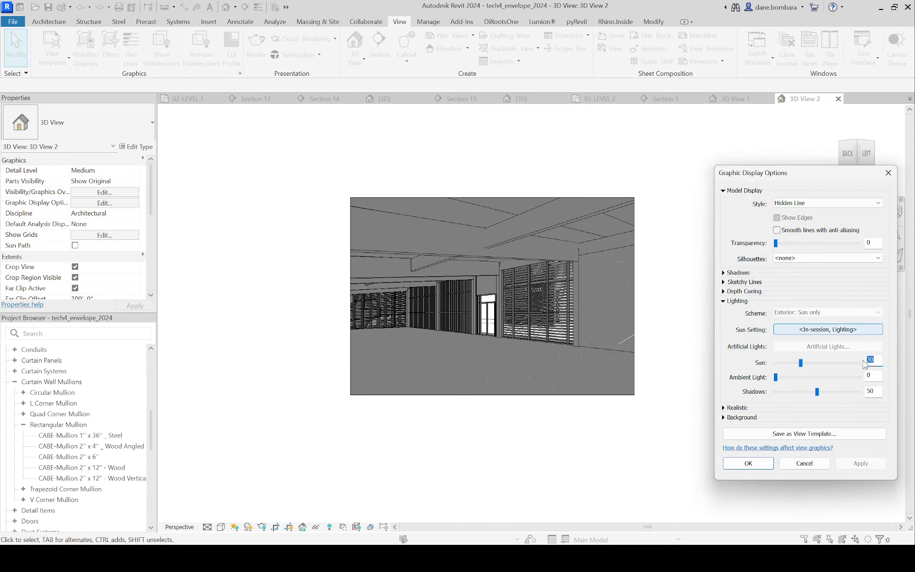
{"action": "type", "text": "60"}
{"action": "key", "text": "Tab"}
{"action": "type", "text": "40"}
{"action": "key", "text": "Tab"}
{"action": "type", "text": "20"}
{"action": "key", "text": "Tab"}
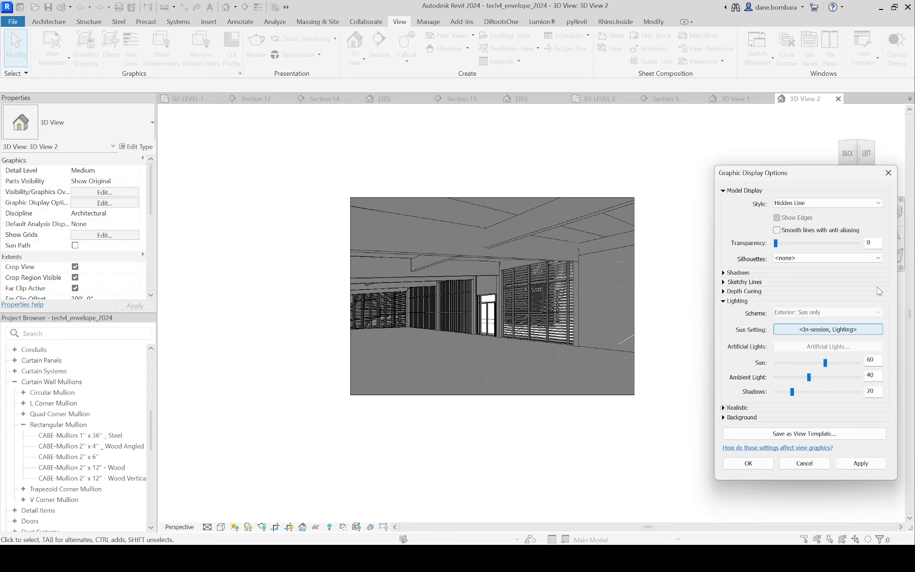
Step: Enable ambient shadows for the camera view and apply the display settings
{"action": "left_click", "coordinate": [725, 272]}
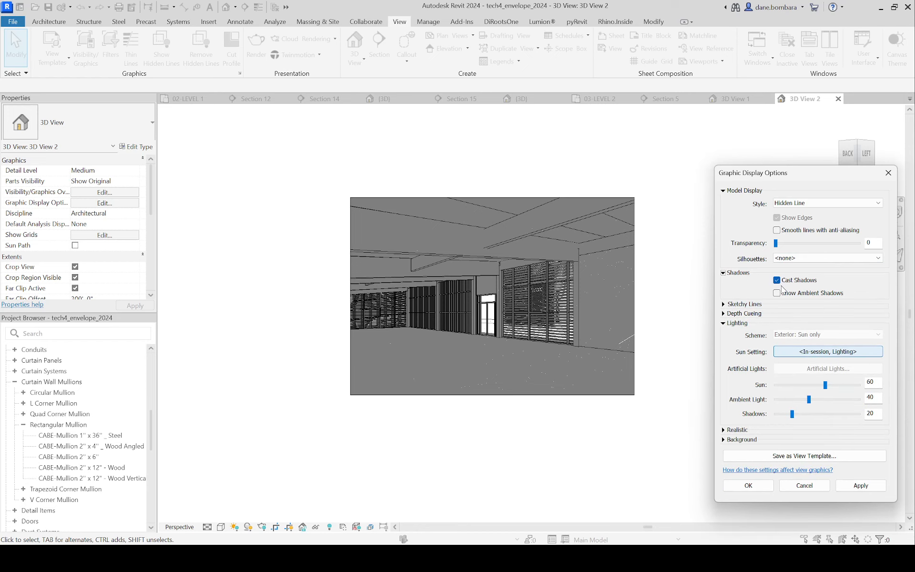
{"action": "left_click", "coordinate": [777, 293]}
{"action": "left_click", "coordinate": [851, 486]}
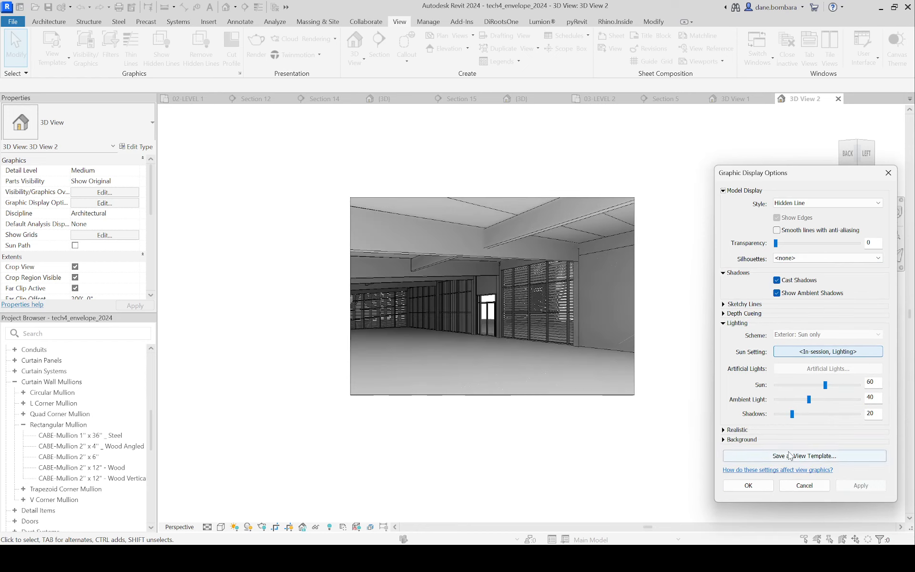
Step: Switch the camera view's sun setting to a Still solar study and apply it
{"action": "left_click", "coordinate": [868, 355]}
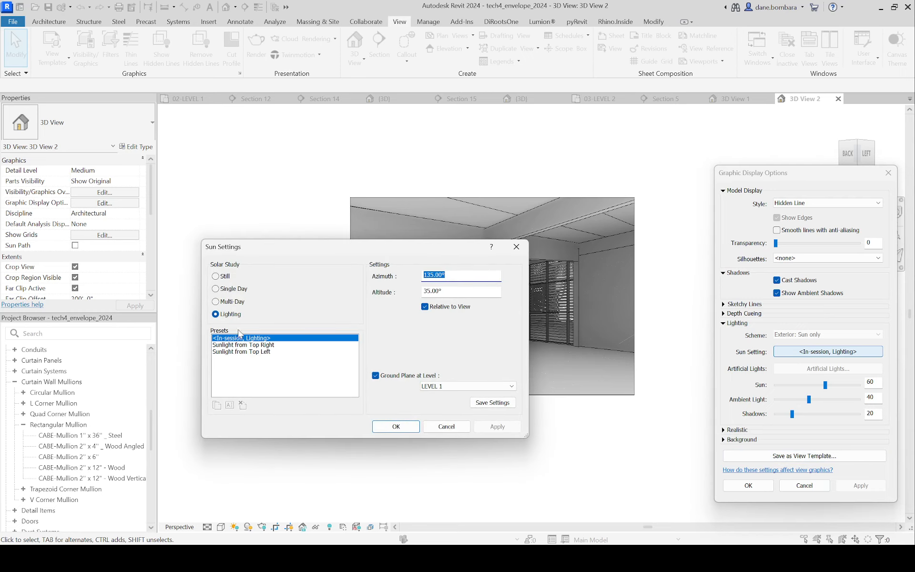
{"action": "left_click", "coordinate": [222, 276]}
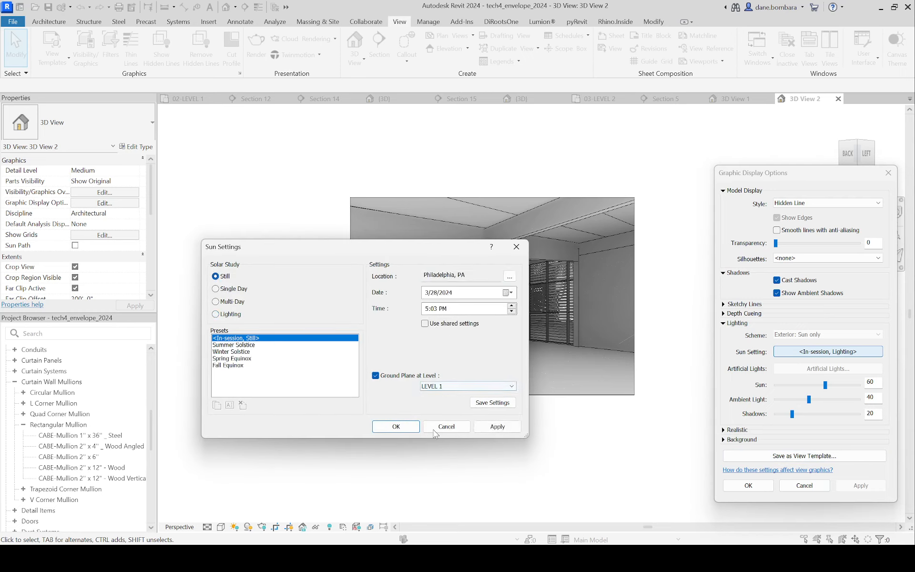
{"action": "left_click", "coordinate": [496, 429]}
Step: Set the still solar study to 12/28/2024 at 12:03 PM and accept the sun and graphic display settings
{"action": "left_click", "coordinate": [446, 293]}
{"action": "left_click", "coordinate": [433, 294]}
{"action": "left_click", "coordinate": [426, 292]}
{"action": "type", "text": "12"}
{"action": "left_click", "coordinate": [452, 310]}
{"action": "left_click", "coordinate": [427, 308]}
{"action": "type", "text": "12"}
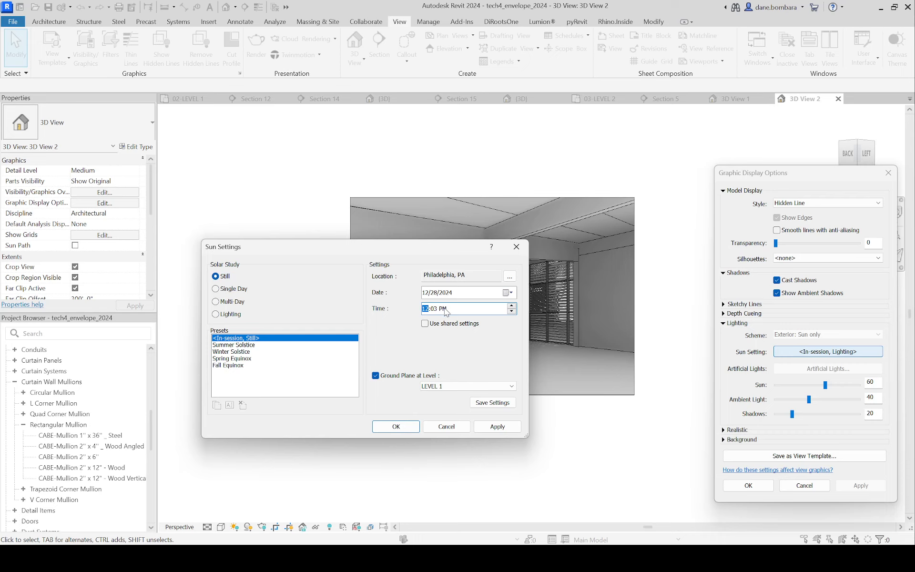
{"action": "left_click", "coordinate": [390, 430]}
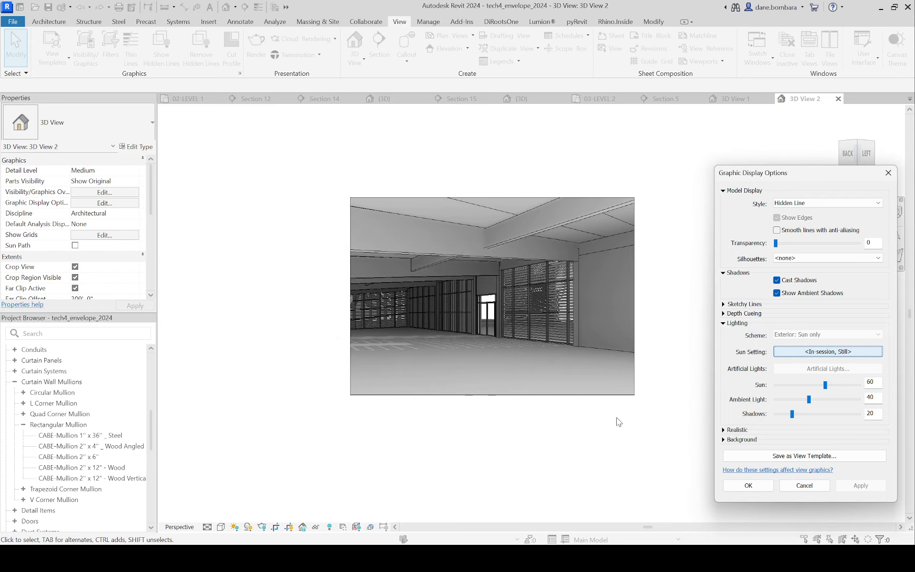
{"action": "left_click", "coordinate": [747, 485]}
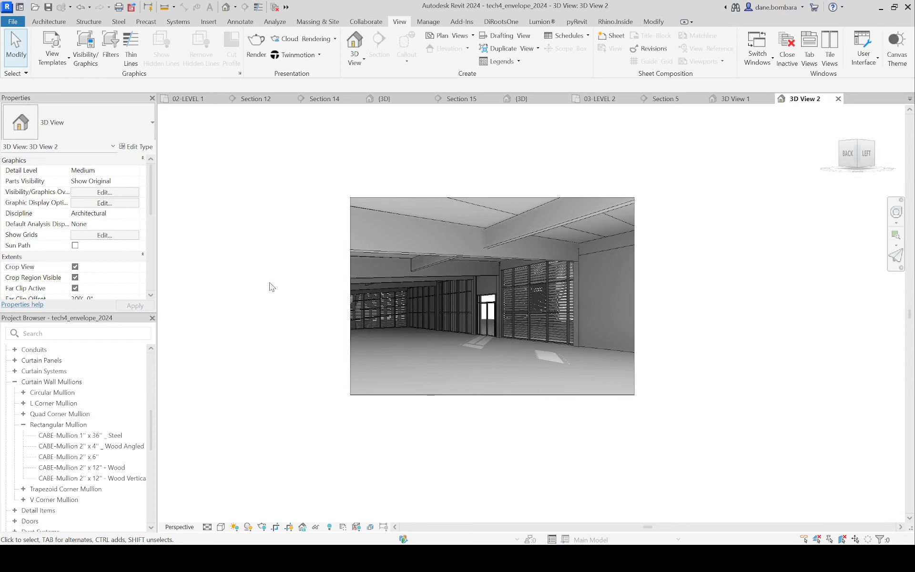
Step: Open the 02-LEVEL 1 floor plan and turn its sun path off
{"action": "scroll", "coordinate": [271, 285], "scroll_direction": "down", "scroll_amount": 1}
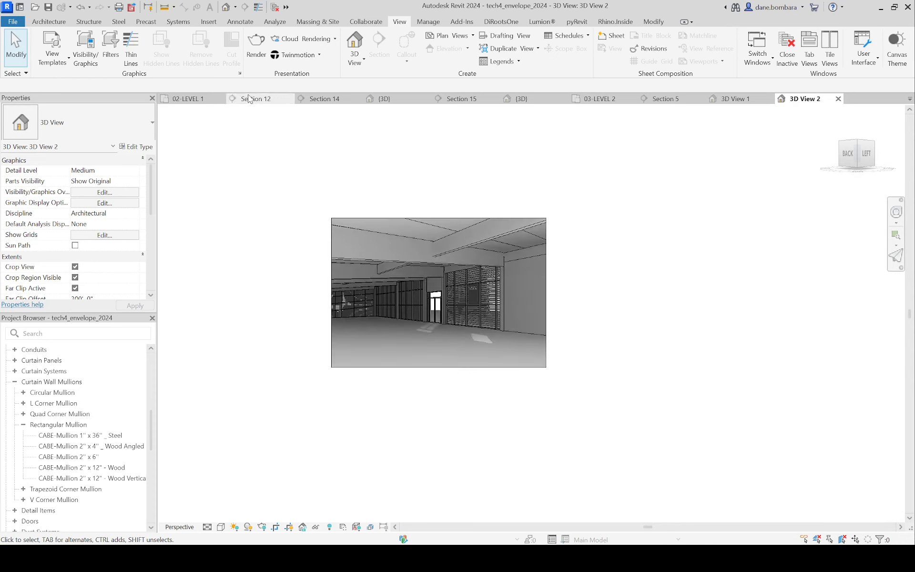
{"action": "left_click", "coordinate": [195, 98]}
{"action": "scroll", "coordinate": [515, 343], "scroll_direction": "down", "scroll_amount": 3}
{"action": "middle_click_drag", "start_coordinate": [515, 343], "coordinate": [515, 230]}
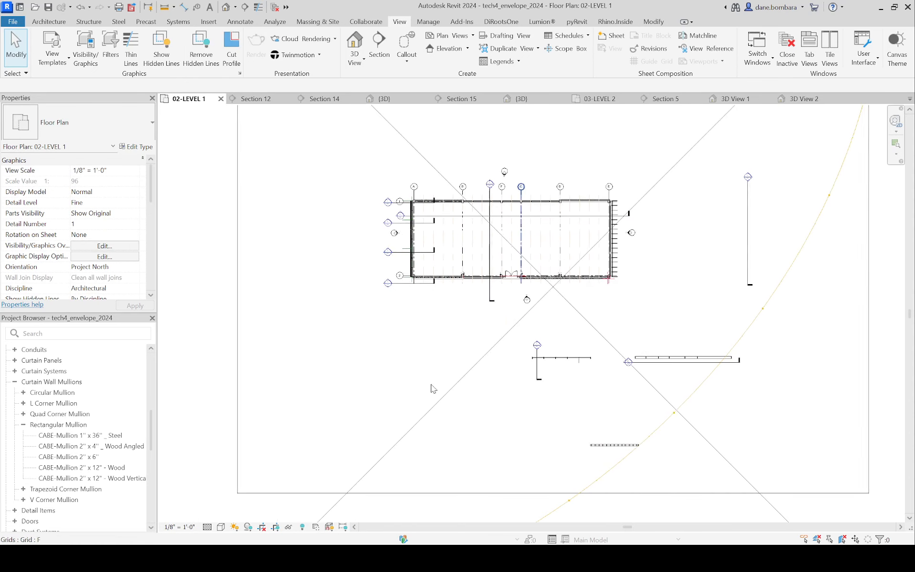
{"action": "left_click", "coordinate": [235, 527]}
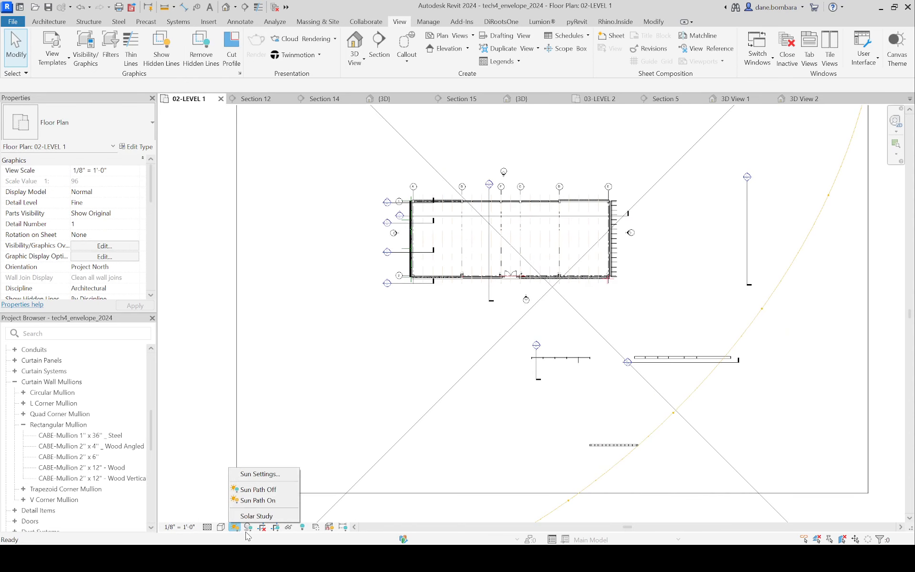
{"action": "left_click", "coordinate": [260, 490]}
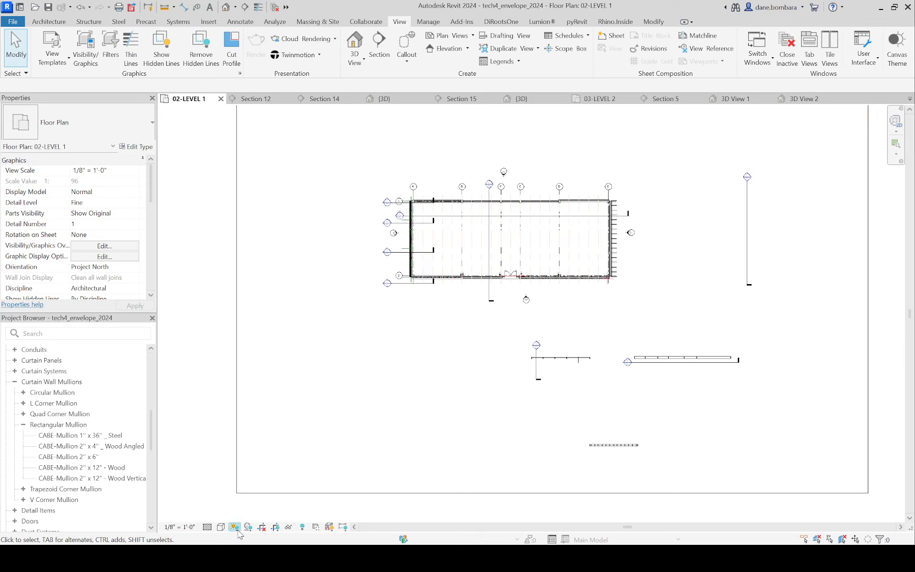
Step: Turn on the sun path in the 02-LEVEL 1 floor plan, view its full extent, and check 3D View 2
{"action": "left_click", "coordinate": [233, 526]}
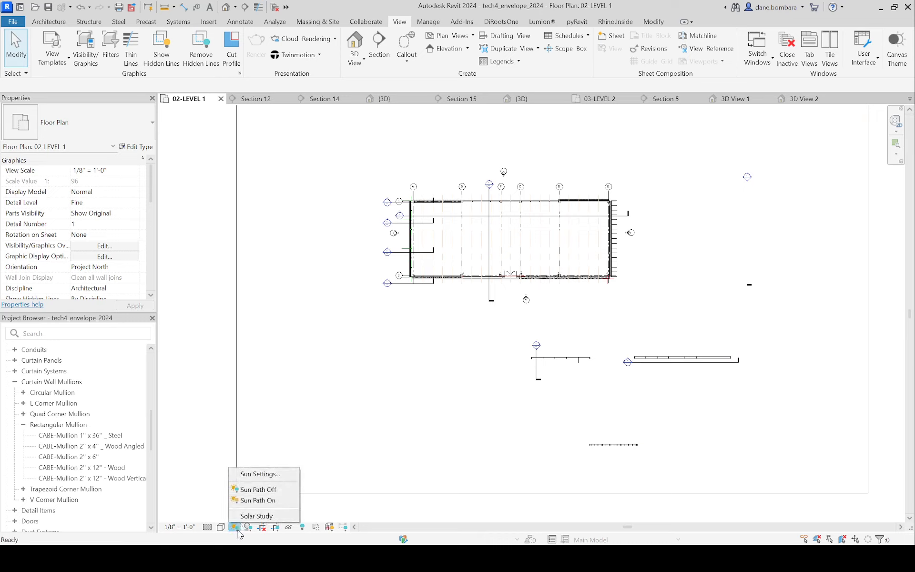
{"action": "left_click", "coordinate": [253, 498]}
{"action": "scroll", "coordinate": [351, 458], "scroll_direction": "down", "scroll_amount": 5}
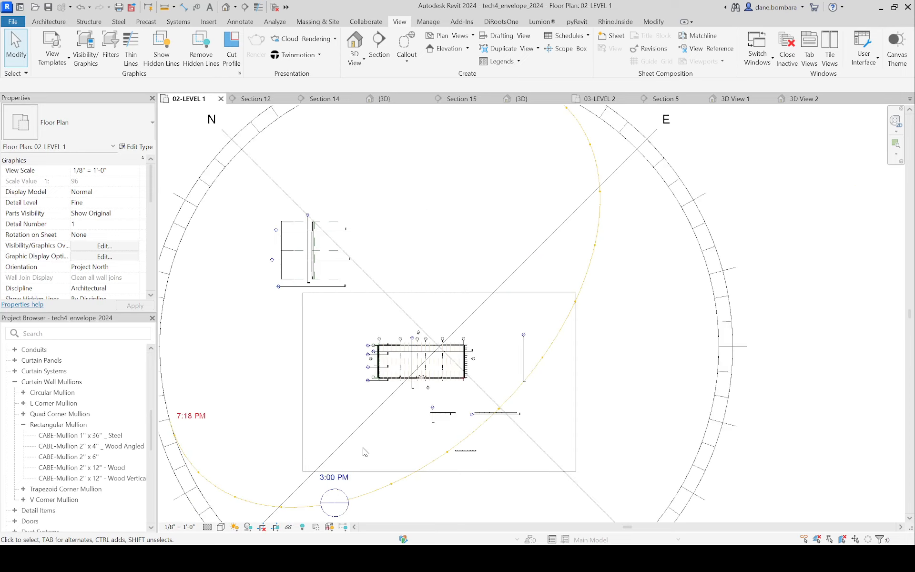
{"action": "middle_click_drag", "start_coordinate": [414, 284], "coordinate": [458, 190]}
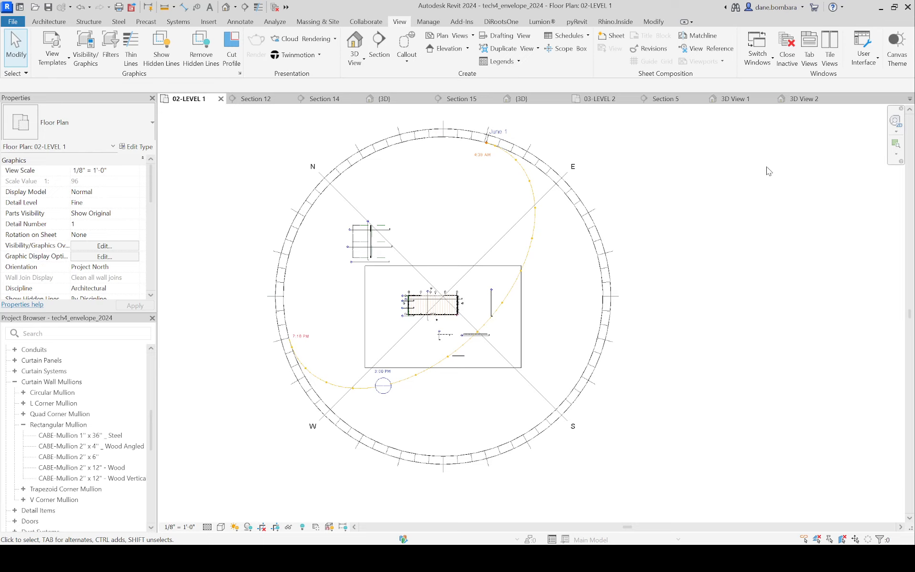
{"action": "left_click", "coordinate": [804, 99]}
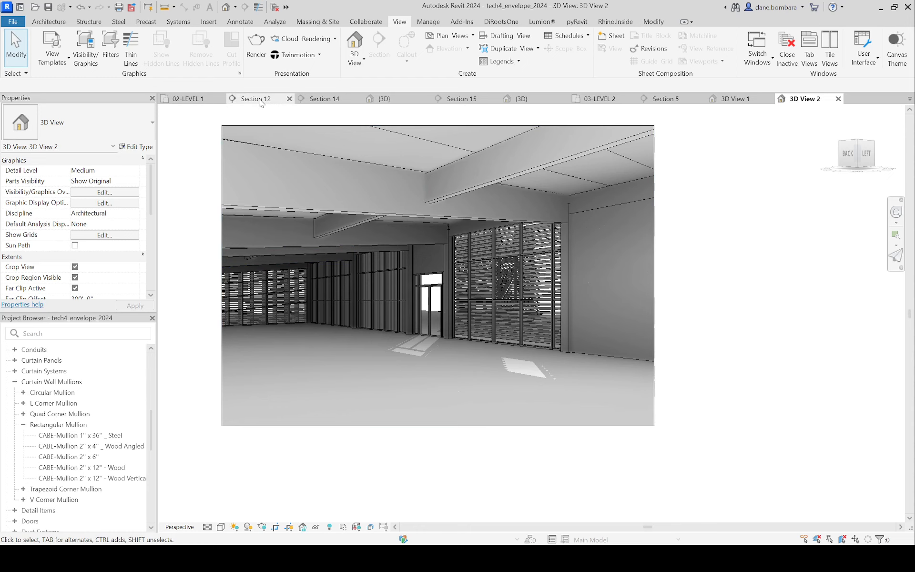
Step: Place a camera in the 02-LEVEL 1 plan near gridline 1 between grids D and E, targeting beyond gridline 2 between grids B and F
{"action": "left_click", "coordinate": [200, 102]}
{"action": "scroll", "coordinate": [462, 330], "scroll_direction": "up", "scroll_amount": 6}
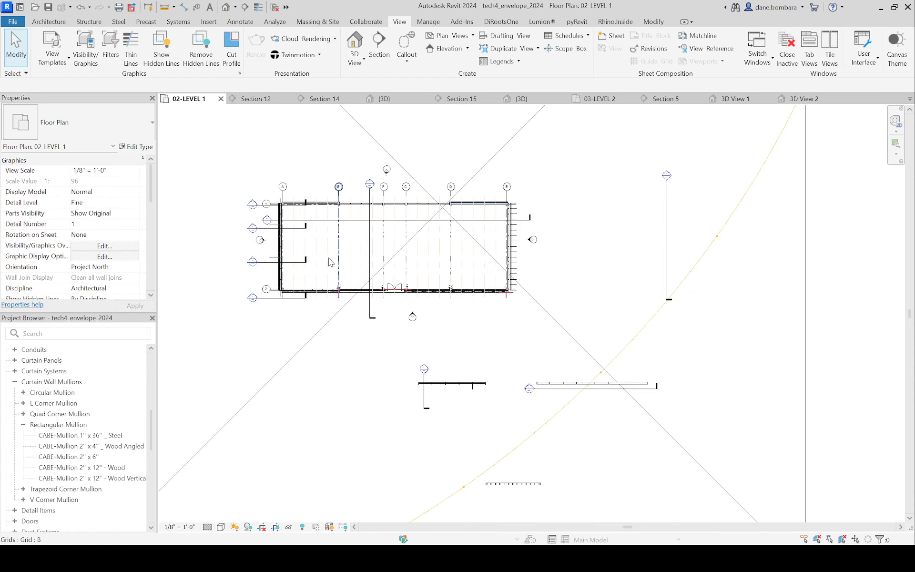
{"action": "middle_click_drag", "start_coordinate": [329, 261], "coordinate": [352, 321]}
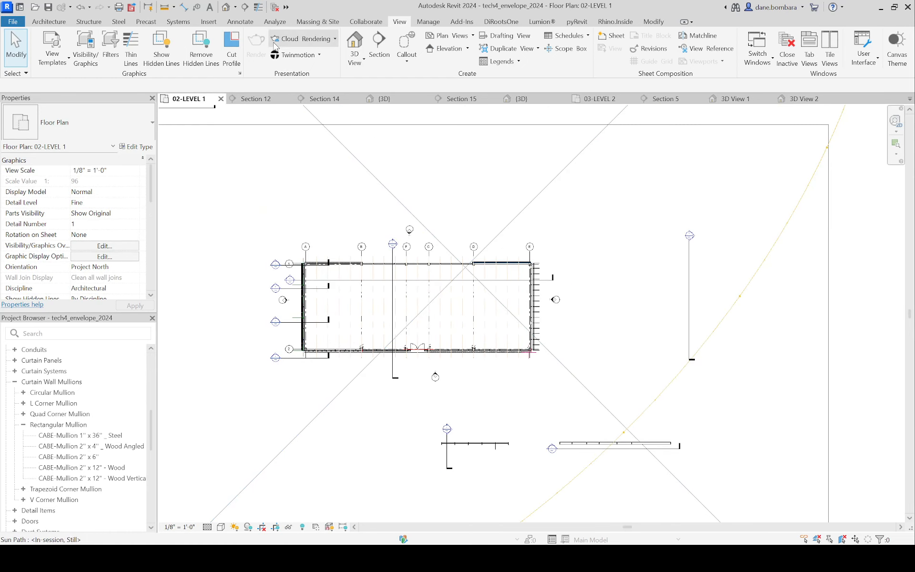
{"action": "left_click", "coordinate": [363, 60]}
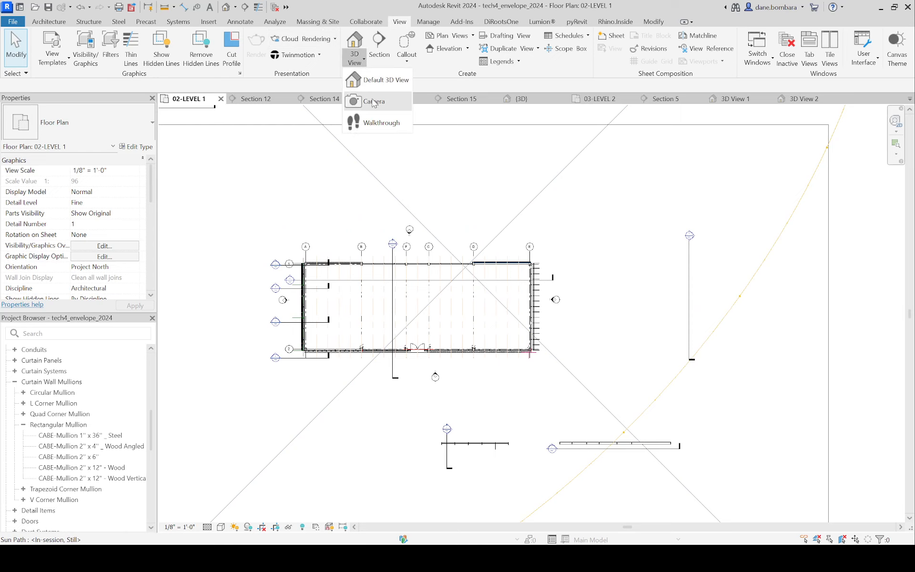
{"action": "left_click", "coordinate": [372, 101]}
{"action": "scroll", "coordinate": [343, 301], "scroll_direction": "up", "scroll_amount": 3}
{"action": "left_click", "coordinate": [613, 237]}
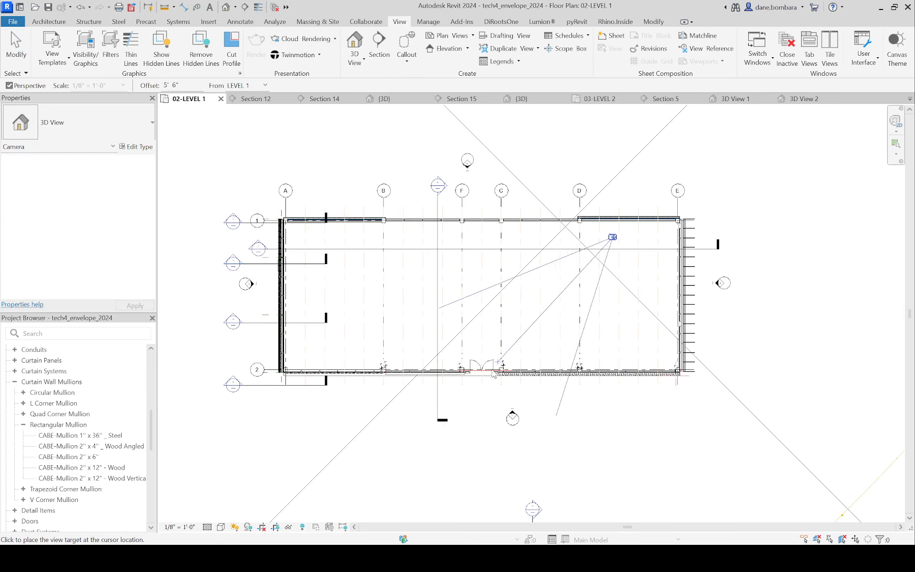
{"action": "left_click", "coordinate": [428, 469]}
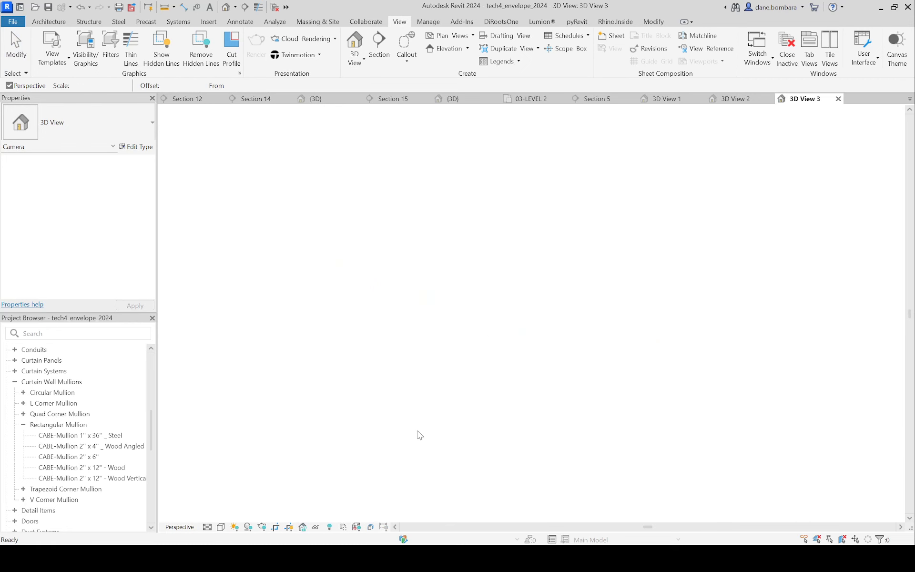
Step: Turn on shadows in the new camera view and extend its crop region outward on the left, upper and lower sides
{"action": "scroll", "coordinate": [431, 380], "scroll_direction": "down", "scroll_amount": 2}
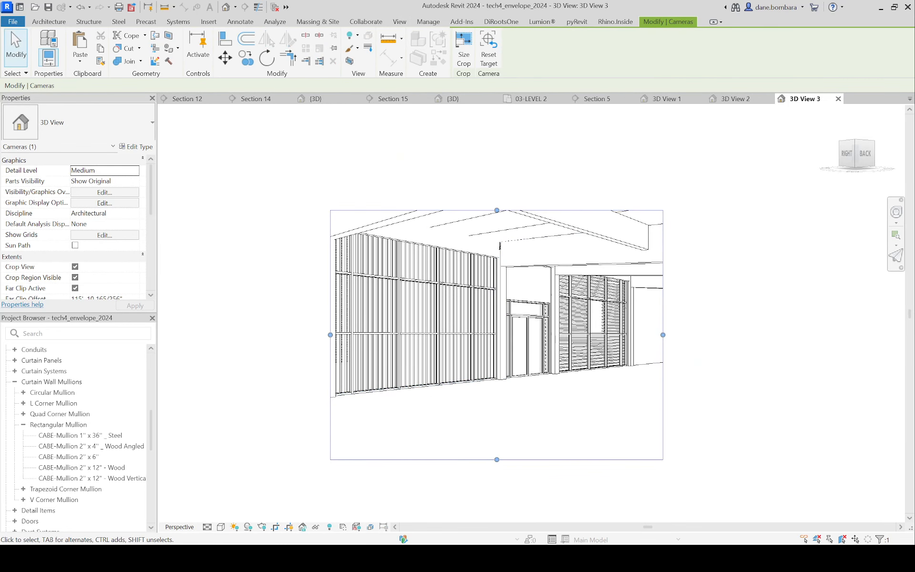
{"action": "left_click", "coordinate": [248, 528]}
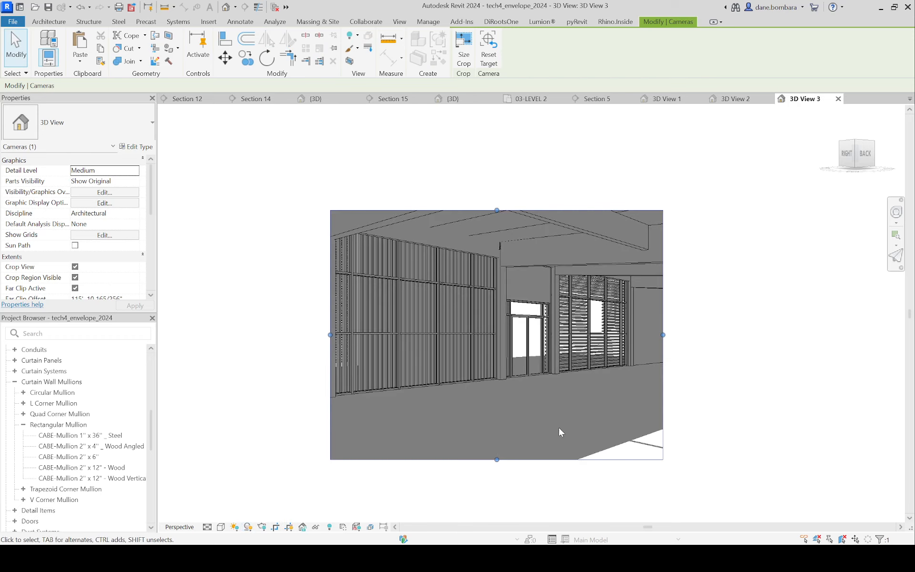
{"action": "scroll", "coordinate": [559, 425], "scroll_direction": "down", "scroll_amount": 2}
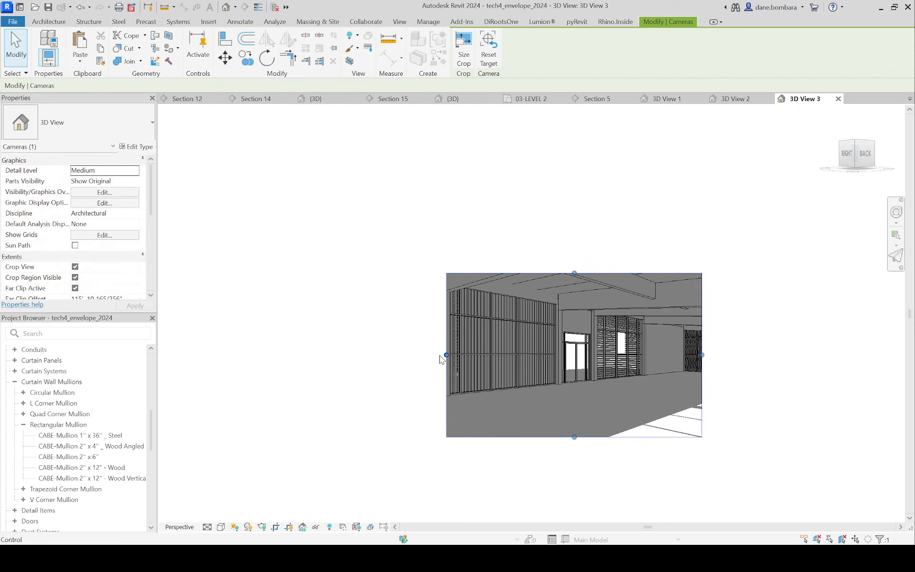
{"action": "left_click_drag", "start_coordinate": [446, 354], "coordinate": [413, 354]}
{"action": "left_click_drag", "start_coordinate": [557, 273], "coordinate": [557, 240]}
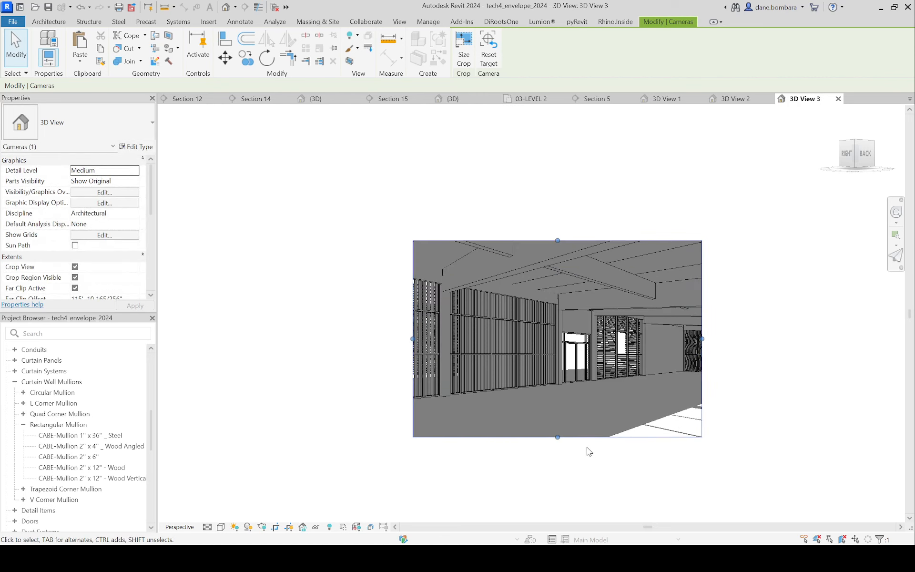
{"action": "left_click_drag", "start_coordinate": [557, 437], "coordinate": [557, 457]}
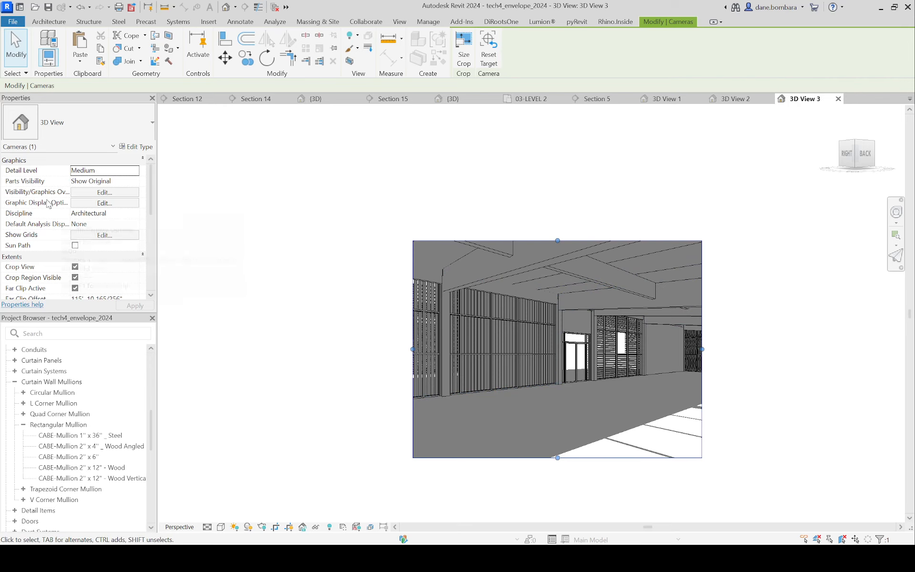
Step: Set the new camera view's model display style to Consistent Colors in its graphic display options
{"action": "left_click", "coordinate": [95, 204]}
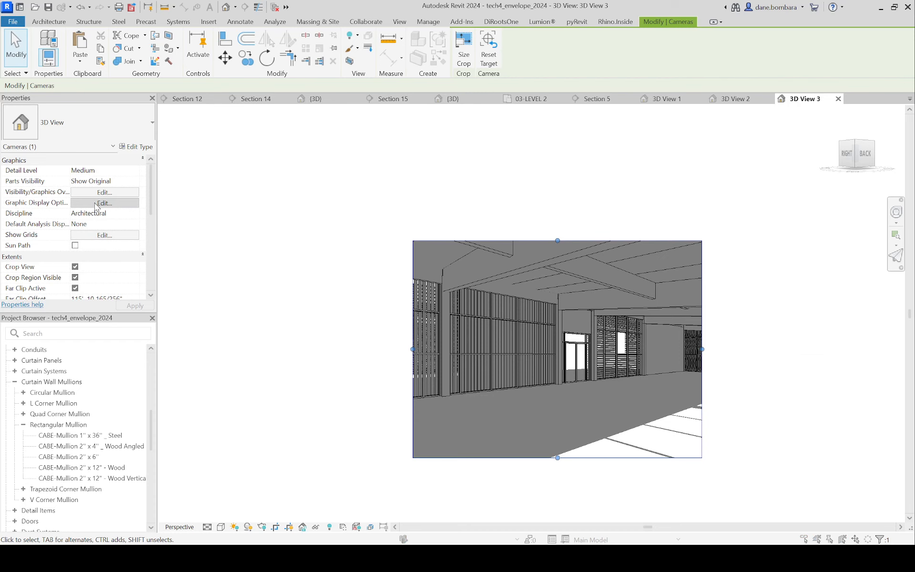
{"action": "left_click_drag", "start_coordinate": [743, 172], "coordinate": [185, 124]}
{"action": "left_click", "coordinate": [231, 149]}
{"action": "left_click", "coordinate": [232, 177]}
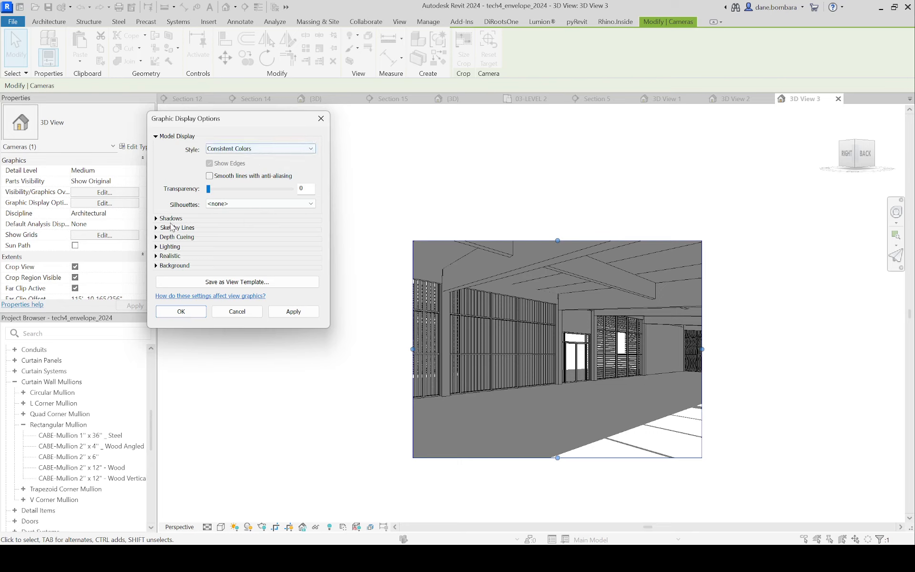
Step: Set the view's sun intensity to 60, ambient light to 40 and shadows to 20, enable ambient shadows, and apply the settings
{"action": "left_click", "coordinate": [157, 218]}
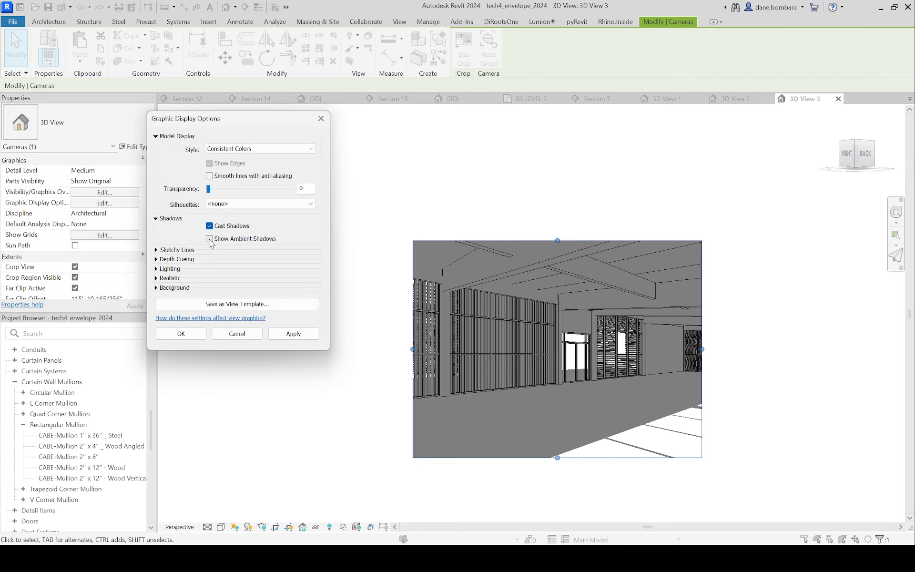
{"action": "left_click", "coordinate": [157, 269]}
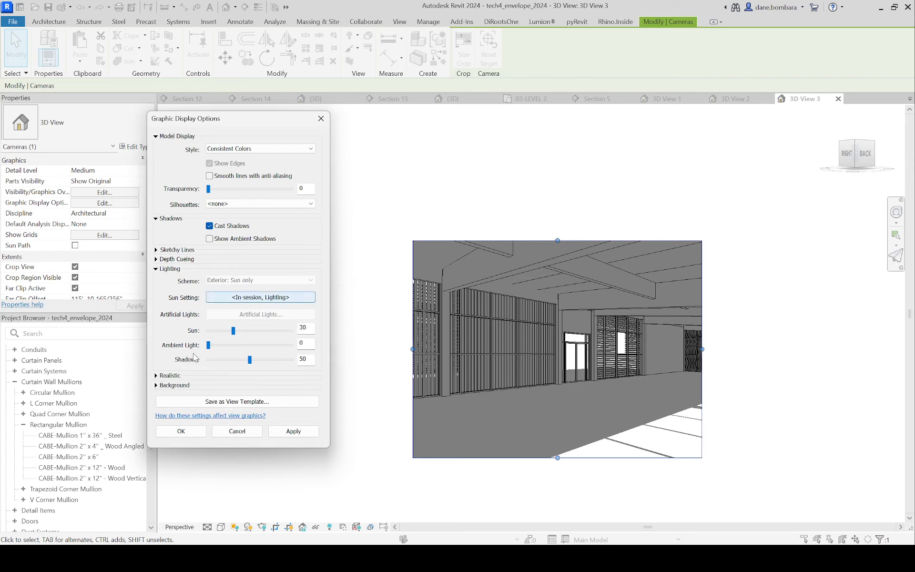
{"action": "double_click", "coordinate": [312, 331]}
{"action": "key", "text": "Tab"}
{"action": "type", "text": "40"}
{"action": "key", "text": "Tab"}
{"action": "type", "text": "20"}
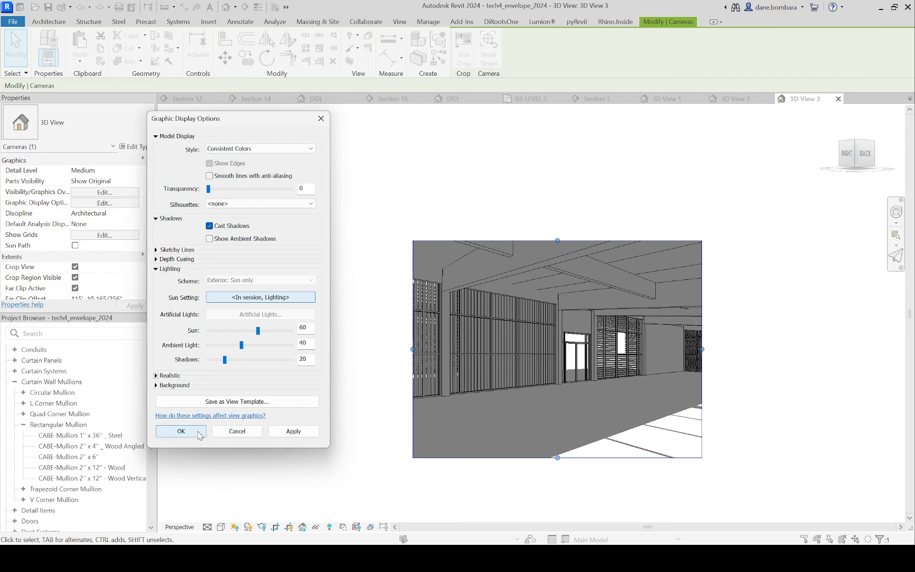
{"action": "left_click", "coordinate": [292, 431]}
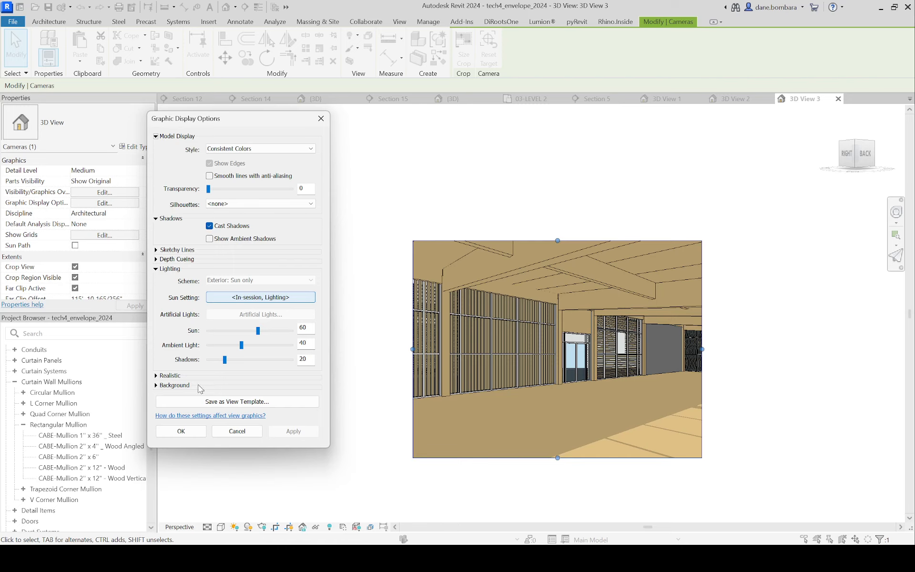
{"action": "left_click", "coordinate": [209, 239]}
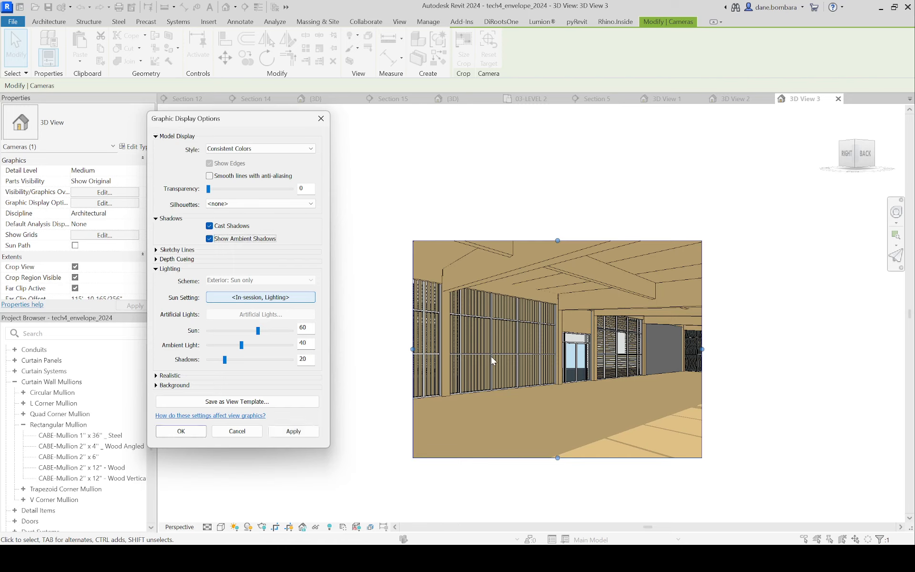
{"action": "left_click", "coordinate": [294, 432]}
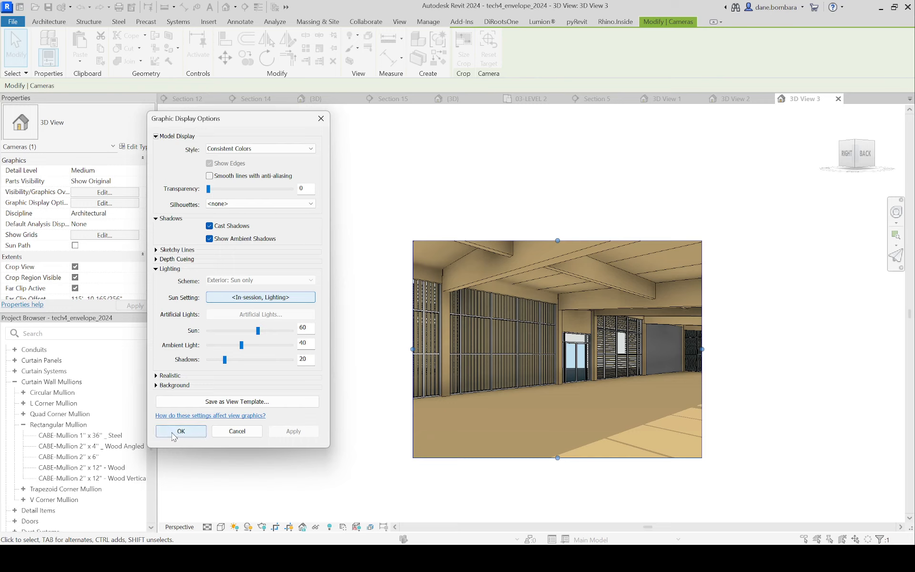
Step: Open the sun settings for the new camera view and move the dialog clear of the model
{"action": "left_click", "coordinate": [243, 298]}
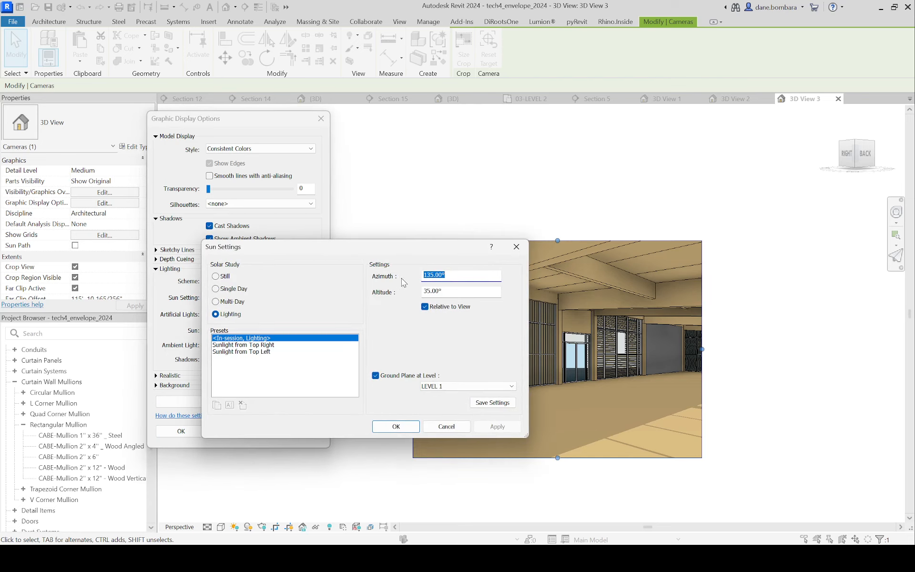
{"action": "left_click_drag", "start_coordinate": [388, 244], "coordinate": [377, 166]}
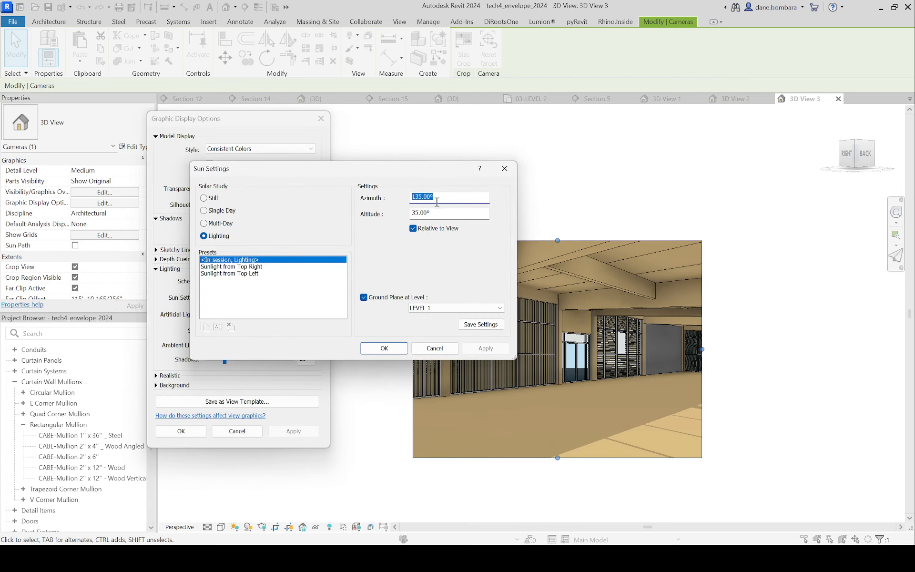
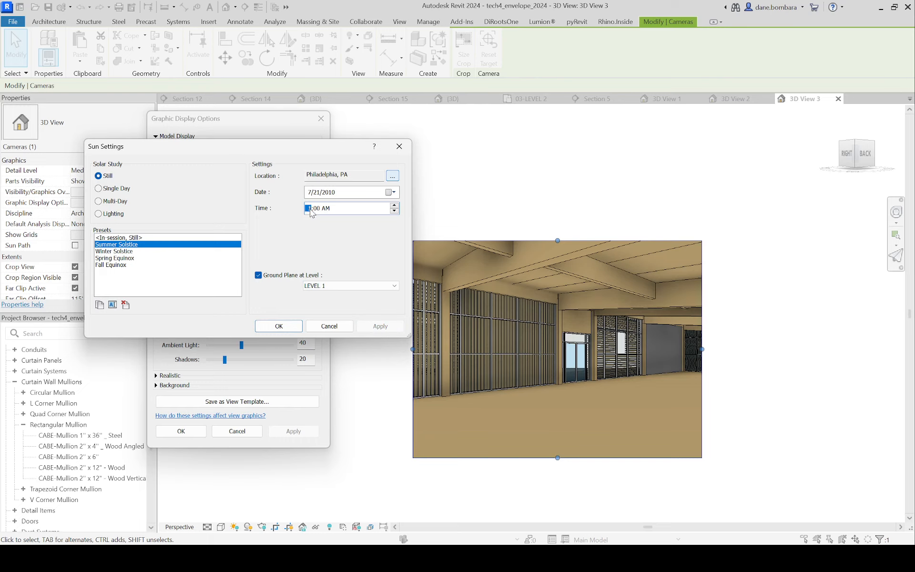
Step: Apply the Winter Solstice sun preset with the time at 10:00 to the camera view and accept the sun and graphic display settings
{"action": "left_click", "coordinate": [380, 326]}
{"action": "left_click", "coordinate": [119, 251]}
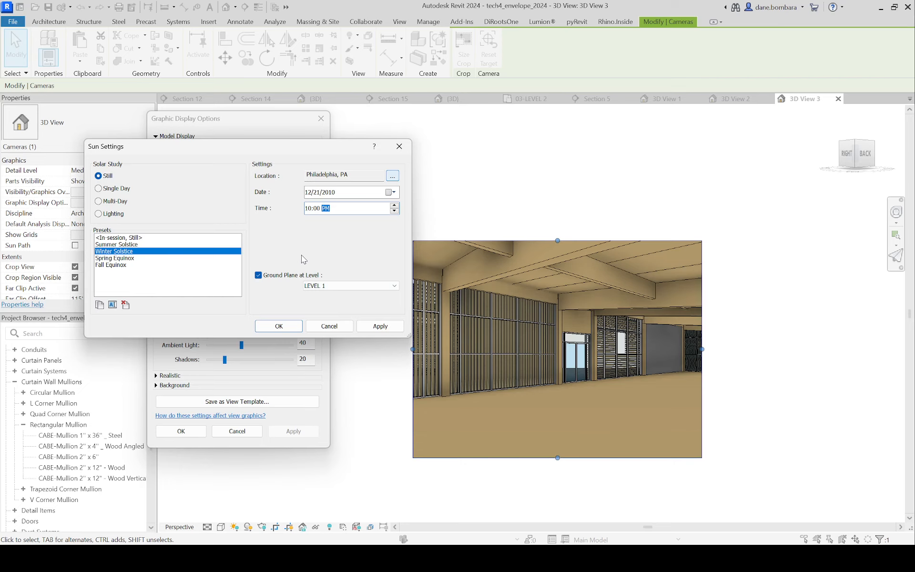
{"action": "left_click", "coordinate": [374, 327]}
{"action": "left_click", "coordinate": [279, 326]}
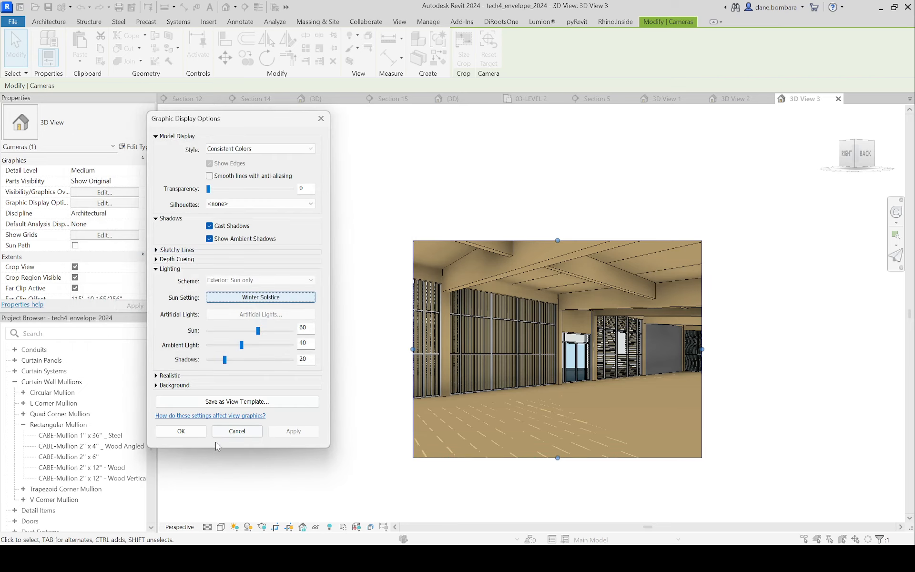
{"action": "left_click", "coordinate": [181, 432]}
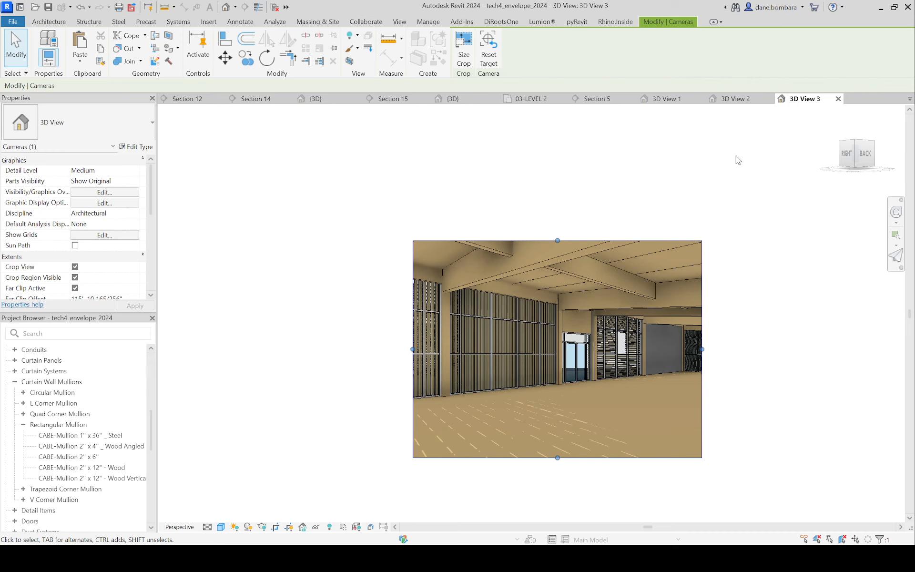
Step: Examine the camera position and cast shadows in the 03-LEVEL 2 plan and the top-down 3D View 1
{"action": "left_click", "coordinate": [528, 98]}
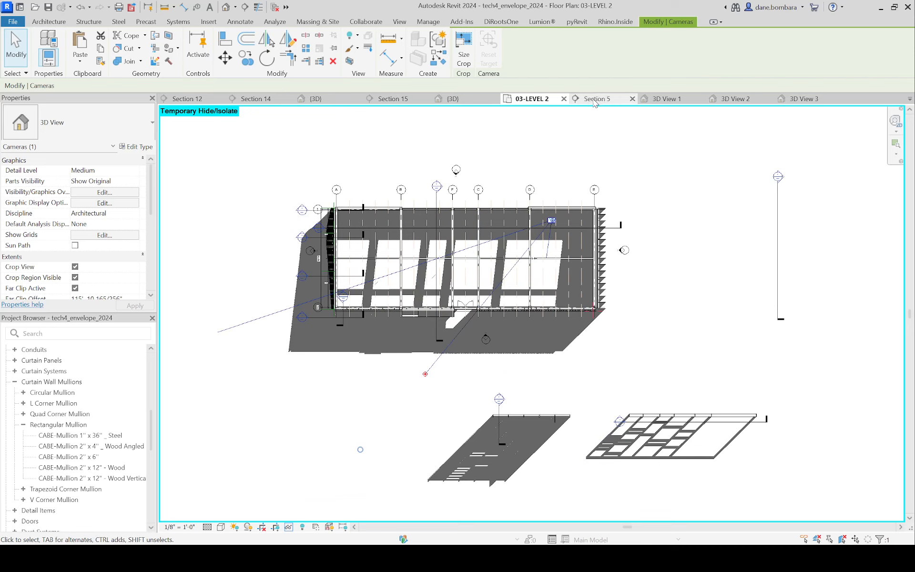
{"action": "left_click", "coordinate": [684, 100]}
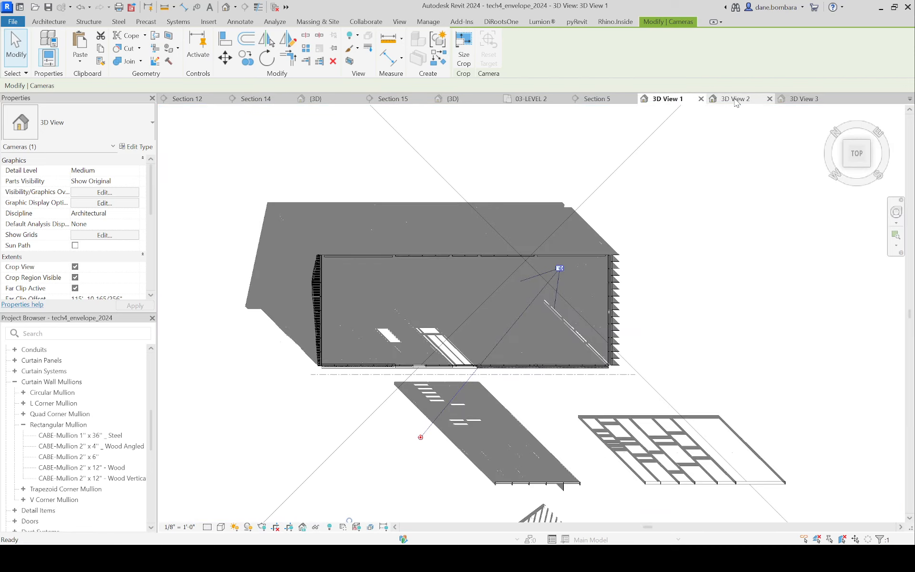
{"action": "scroll", "coordinate": [386, 261], "scroll_direction": "down", "scroll_amount": 2}
{"action": "scroll", "coordinate": [389, 259], "scroll_direction": "up", "scroll_amount": 3}
{"action": "middle_click_drag", "start_coordinate": [397, 293], "coordinate": [403, 236]}
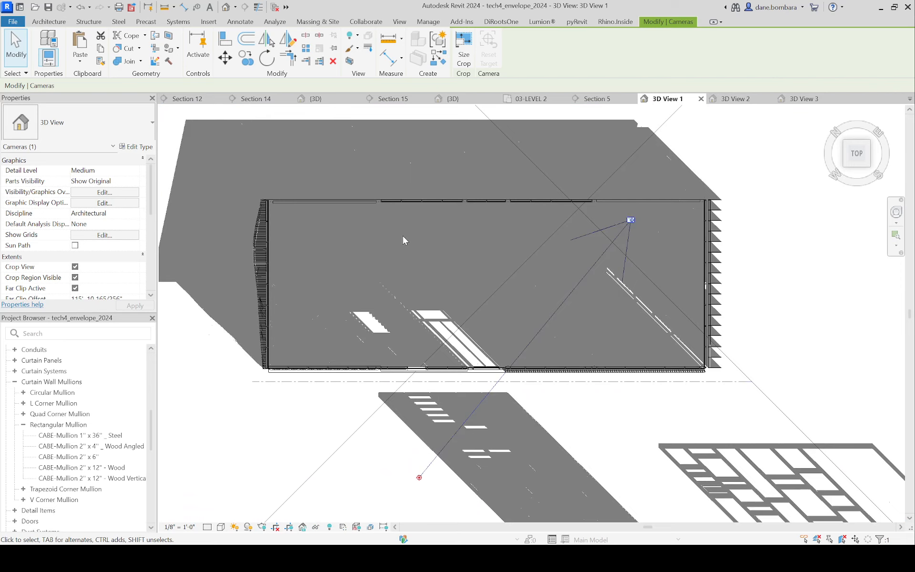
{"action": "middle_click_drag", "start_coordinate": [207, 363], "coordinate": [224, 450]}
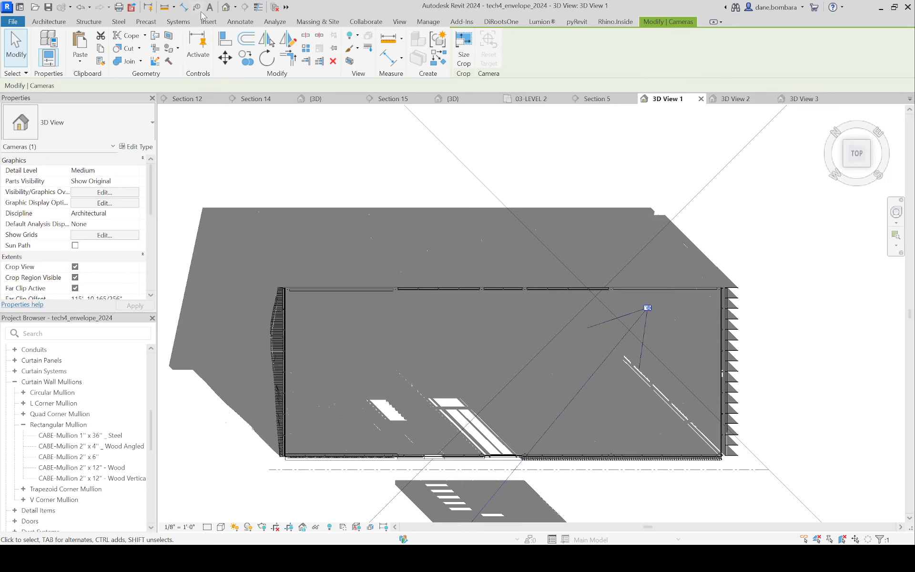
Step: In the default 3D view, delete the three freestanding sample curtain walls standing beside the building
{"action": "left_click", "coordinate": [227, 8]}
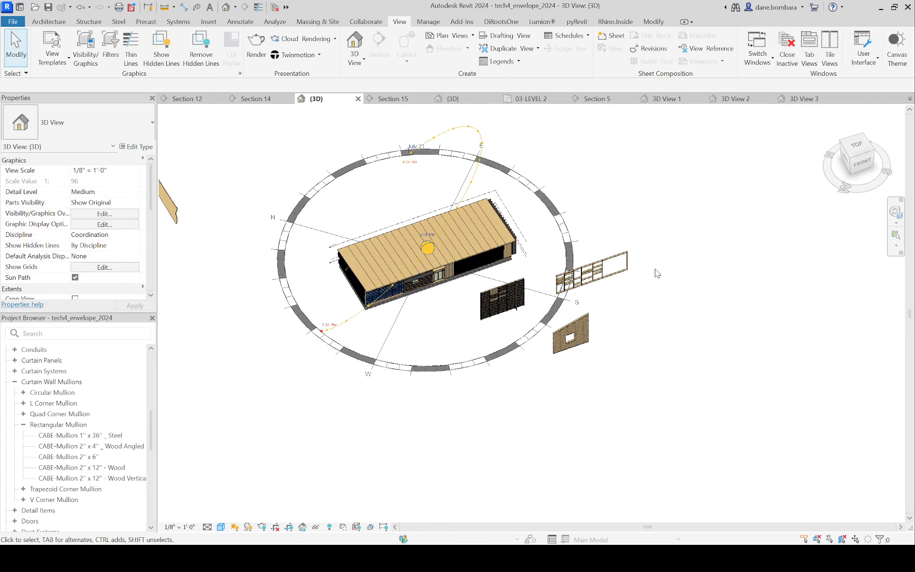
{"action": "middle_click_drag", "start_coordinate": [588, 324], "coordinate": [688, 261]}
{"action": "scroll", "coordinate": [687, 261], "scroll_direction": "up", "scroll_amount": 3}
{"action": "left_click", "coordinate": [688, 256]}
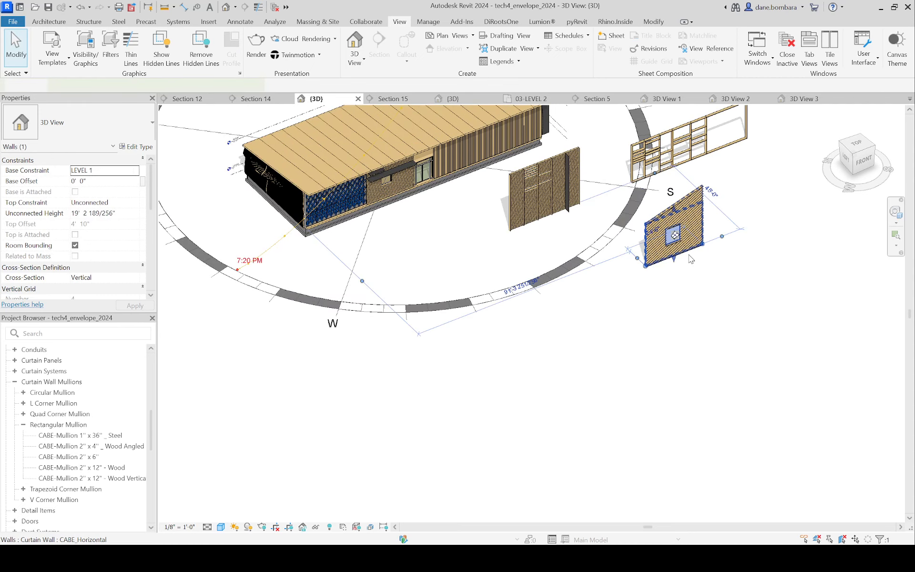
{"action": "key", "text": "Delete"}
{"action": "left_click", "coordinate": [581, 208]}
{"action": "key", "text": "Delete"}
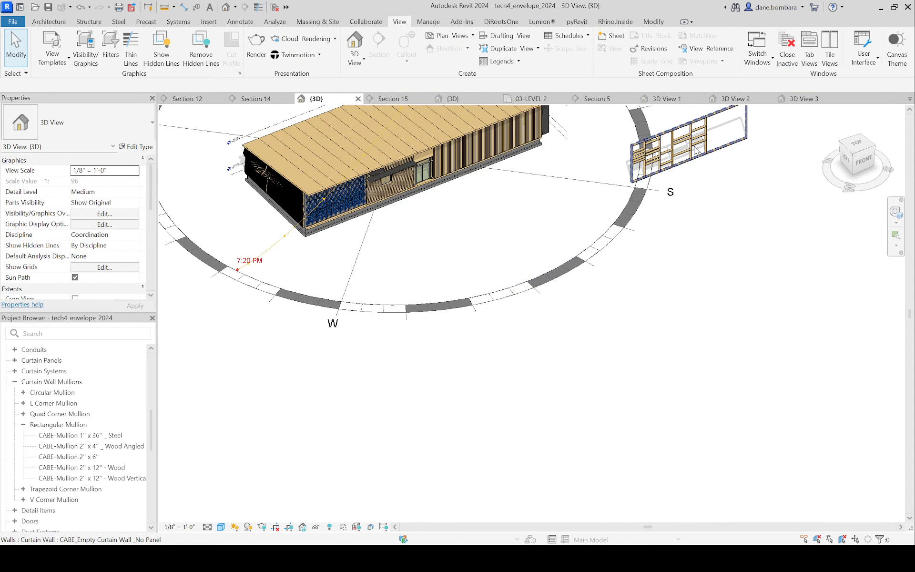
{"action": "left_click", "coordinate": [698, 158]}
{"action": "key", "text": "Delete"}
Step: Delete the detached loft mass that stands apart from the building outside the sun path
{"action": "middle_click_drag", "start_coordinate": [215, 223], "coordinate": [477, 330]}
{"action": "scroll", "coordinate": [393, 270], "scroll_direction": "down", "scroll_amount": 3}
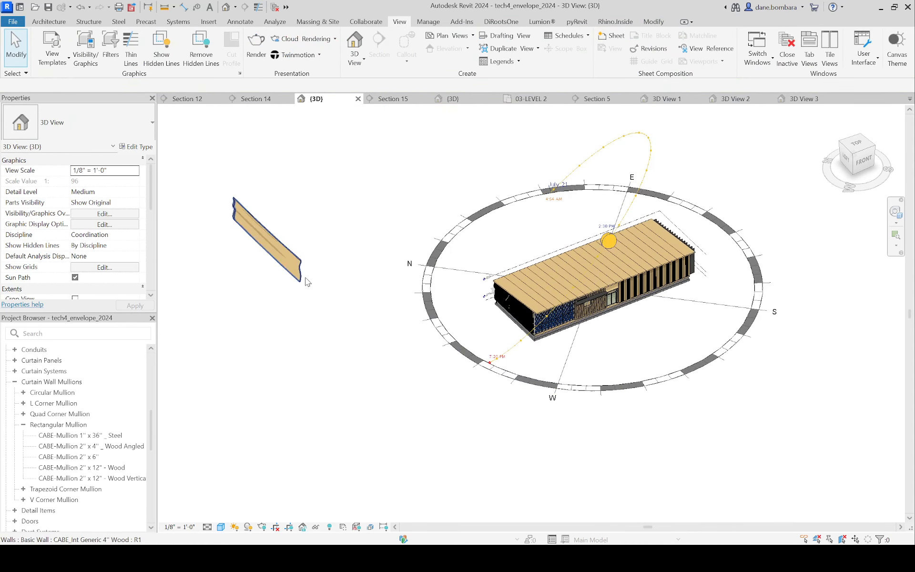
{"action": "left_click", "coordinate": [304, 277]}
{"action": "key", "text": "Escape"}
{"action": "left_click", "coordinate": [292, 260]}
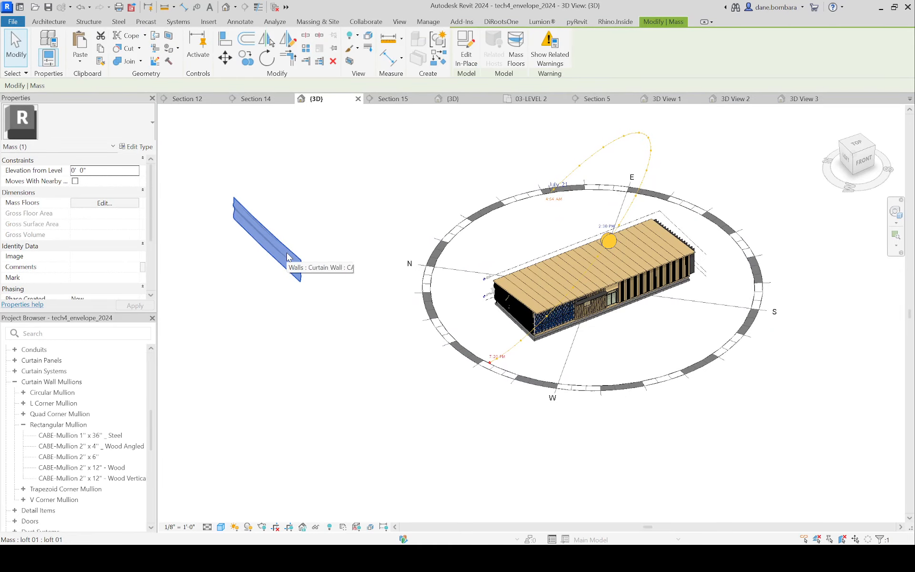
{"action": "key", "text": "Delete"}
Step: Load the Skylight-Flat window family from the Autodesk library with its 36" x 36" type
{"action": "scroll", "coordinate": [608, 285], "scroll_direction": "up", "scroll_amount": 3}
{"action": "scroll", "coordinate": [614, 261], "scroll_direction": "up", "scroll_amount": 5}
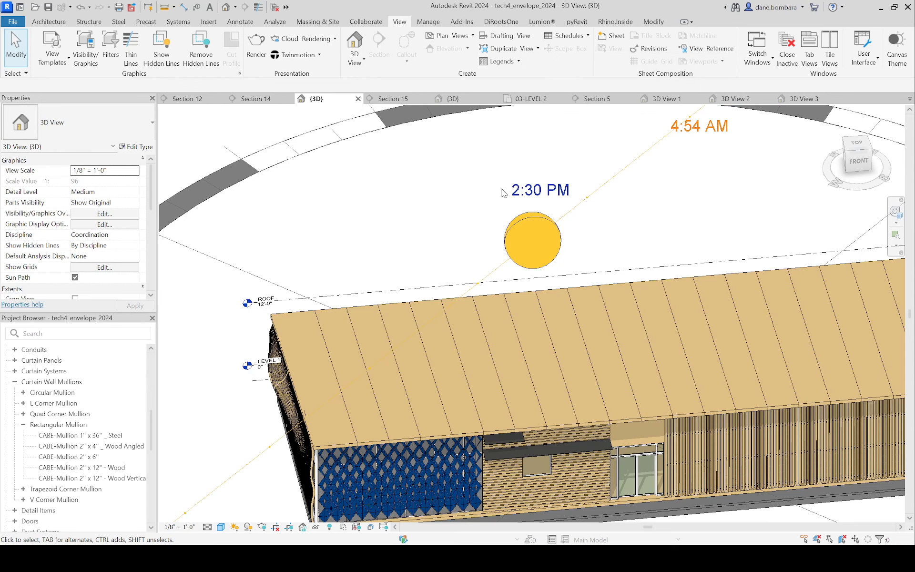
{"action": "left_click", "coordinate": [210, 22]}
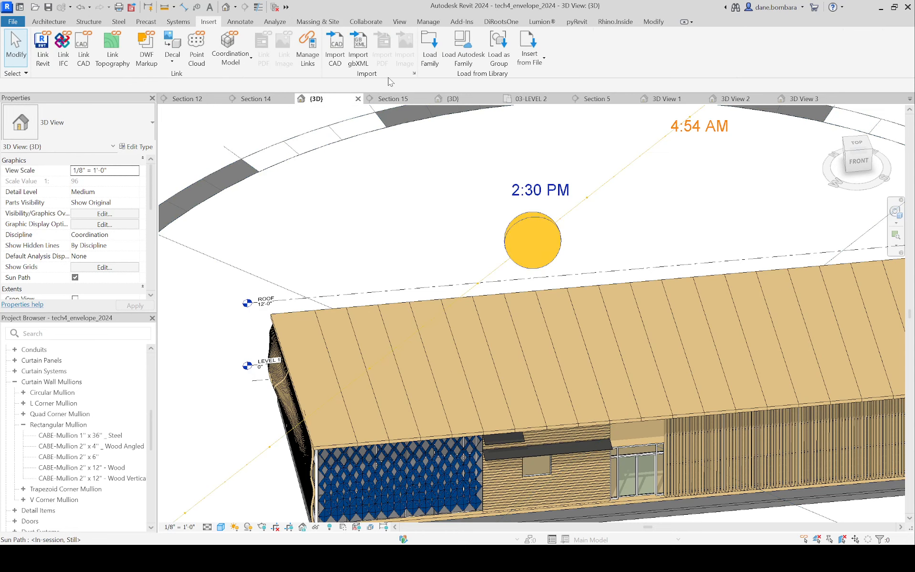
{"action": "left_click", "coordinate": [458, 45]}
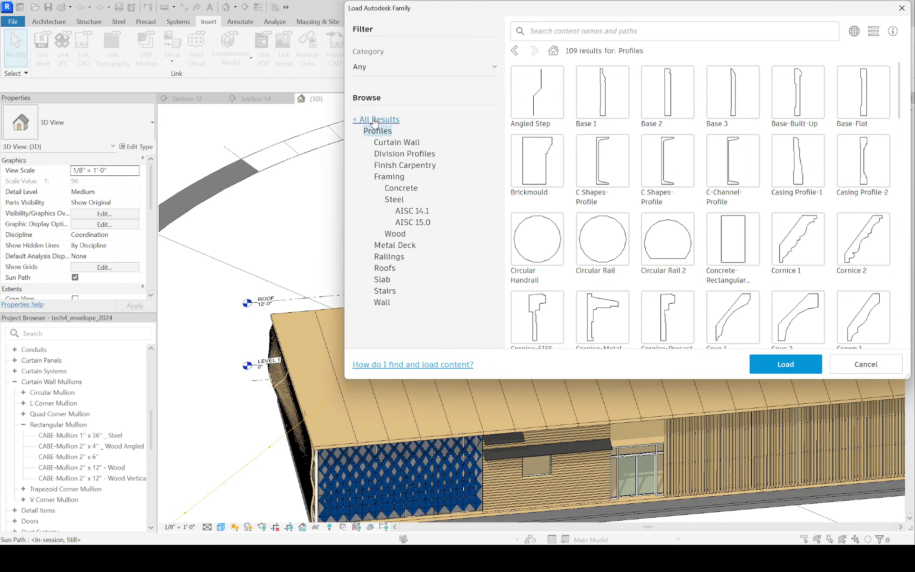
{"action": "left_click", "coordinate": [374, 121]}
{"action": "scroll", "coordinate": [399, 293], "scroll_direction": "down", "scroll_amount": 6}
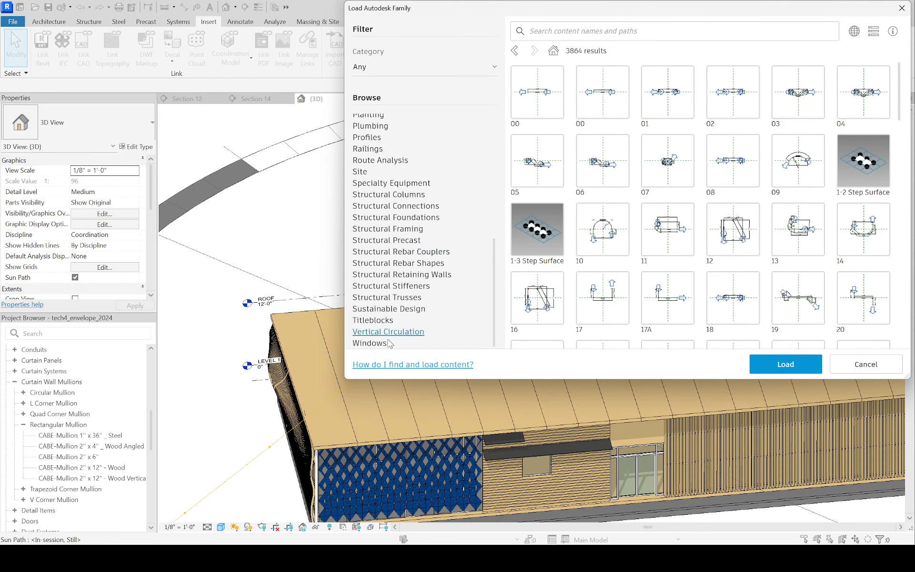
{"action": "left_click", "coordinate": [387, 344]}
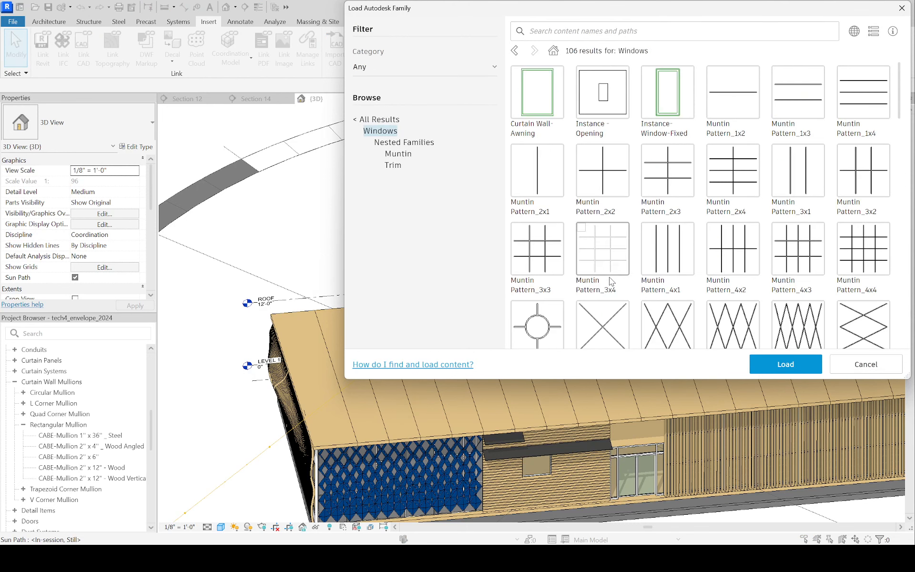
{"action": "scroll", "coordinate": [625, 263], "scroll_direction": "down", "scroll_amount": 10}
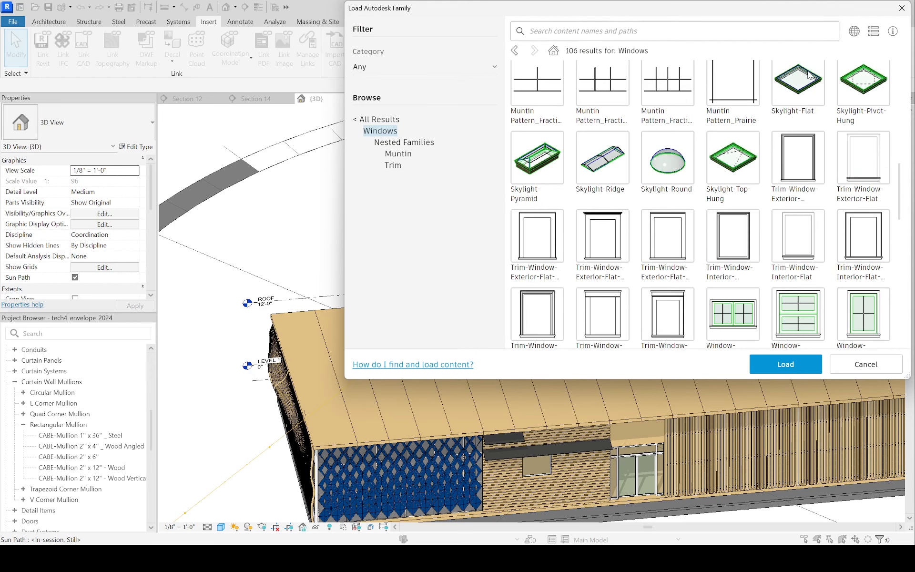
{"action": "left_click", "coordinate": [808, 75]}
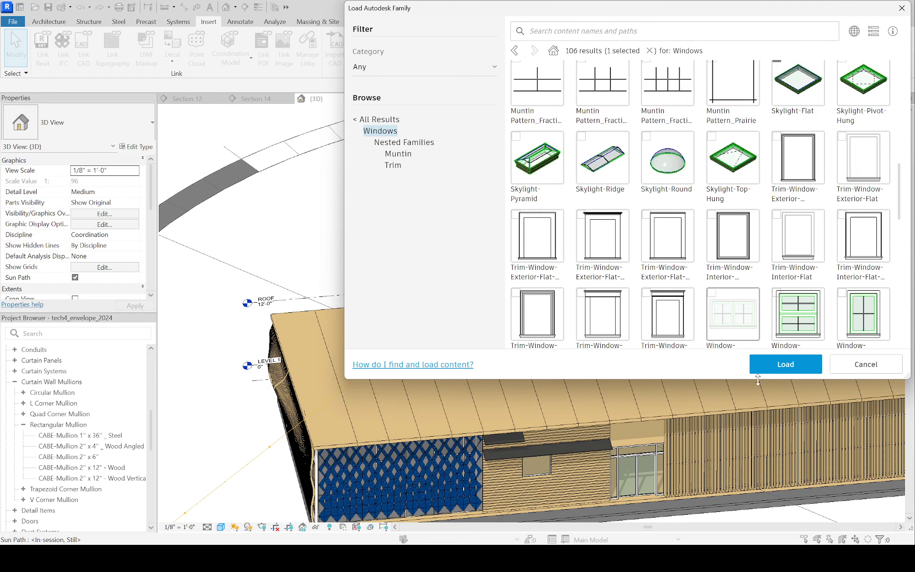
{"action": "scroll", "coordinate": [734, 309], "scroll_direction": "up", "scroll_amount": 1}
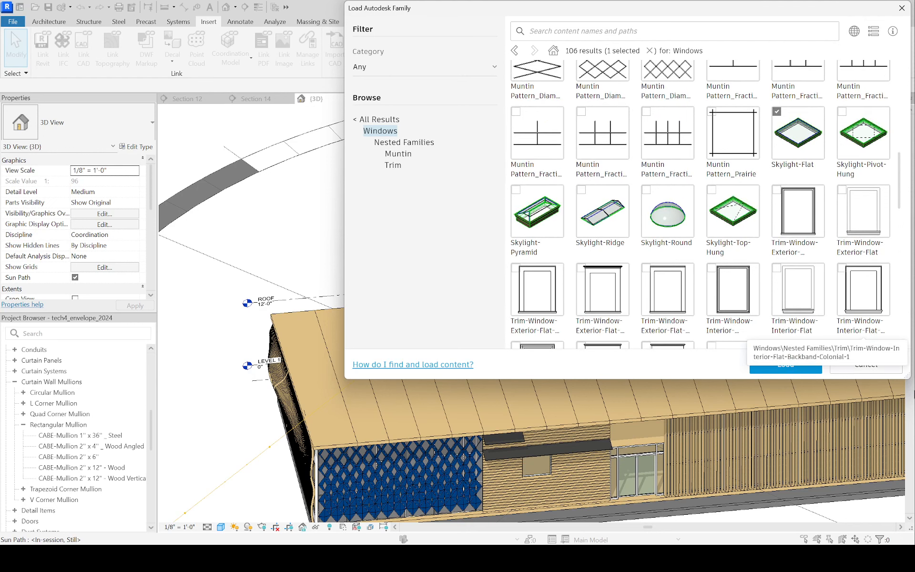
{"action": "left_click", "coordinate": [794, 364]}
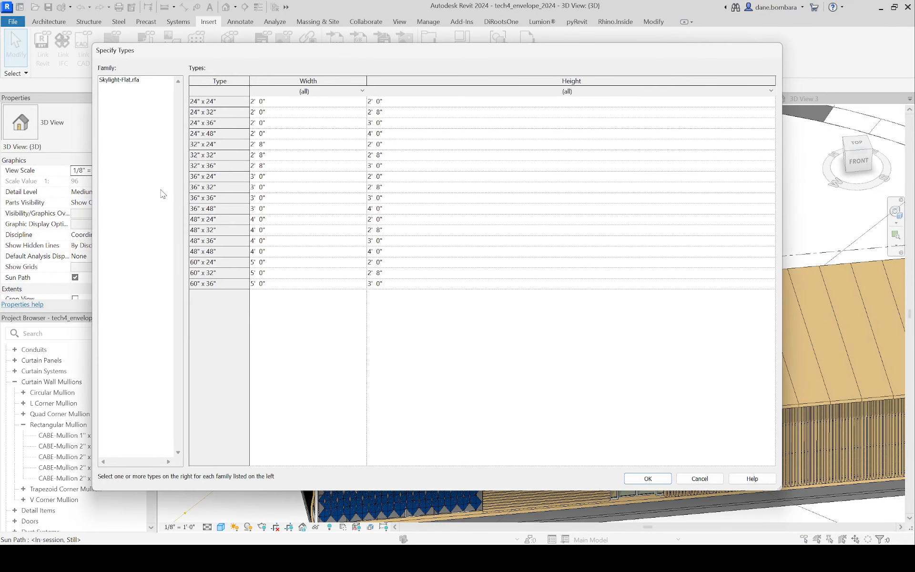
{"action": "left_click", "coordinate": [200, 198]}
{"action": "left_click", "coordinate": [652, 479]}
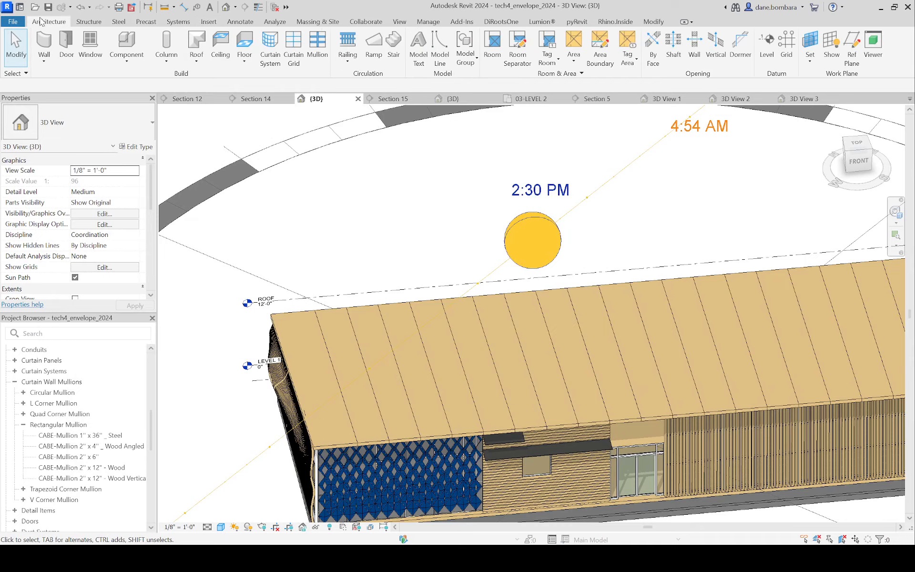
Step: Place a 36" x 36" Skylight-Flat on a roof panel near the middle of the roof and inspect it
{"action": "left_click", "coordinate": [593, 353]}
{"action": "scroll", "coordinate": [594, 352], "scroll_direction": "up", "scroll_amount": 3}
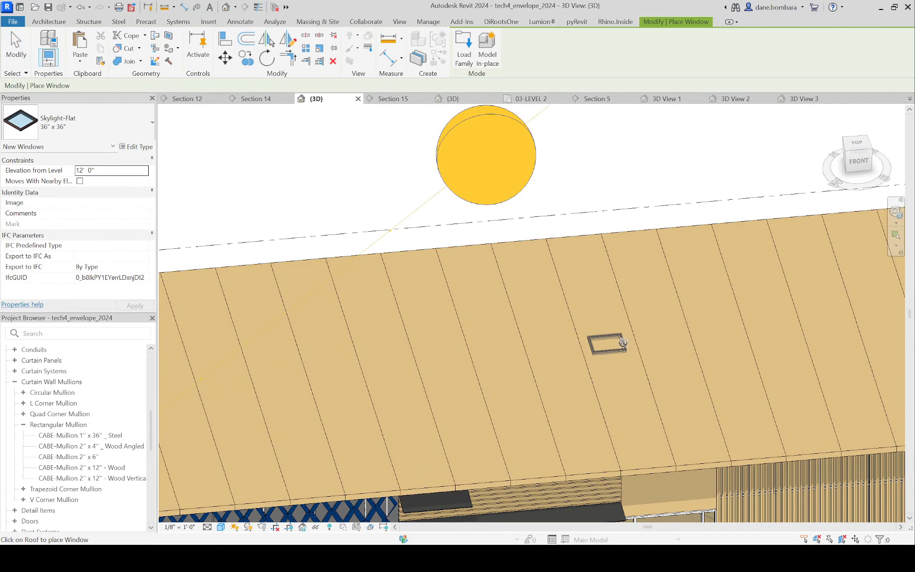
{"action": "key", "text": "Escape"}
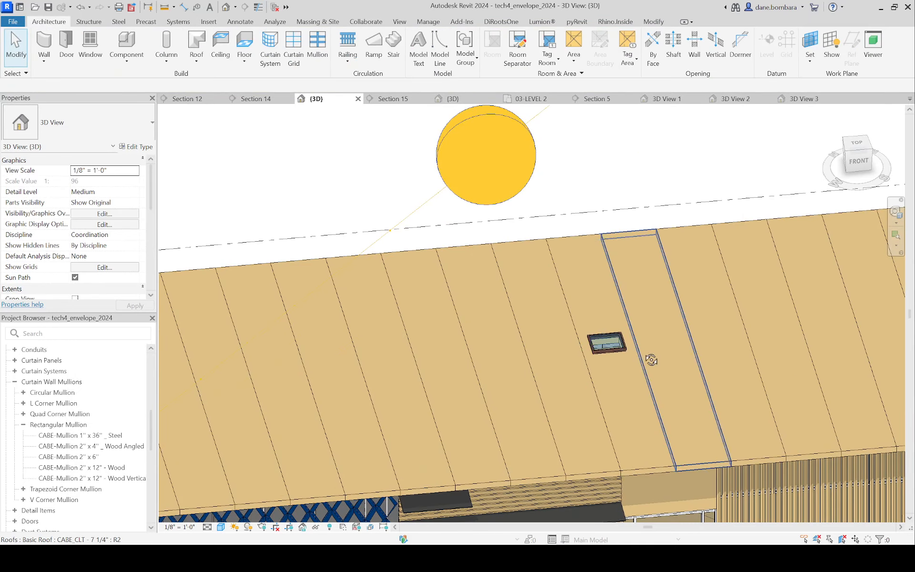
{"action": "middle_click_drag", "start_coordinate": [651, 359], "coordinate": [514, 257], "text": "shift"}
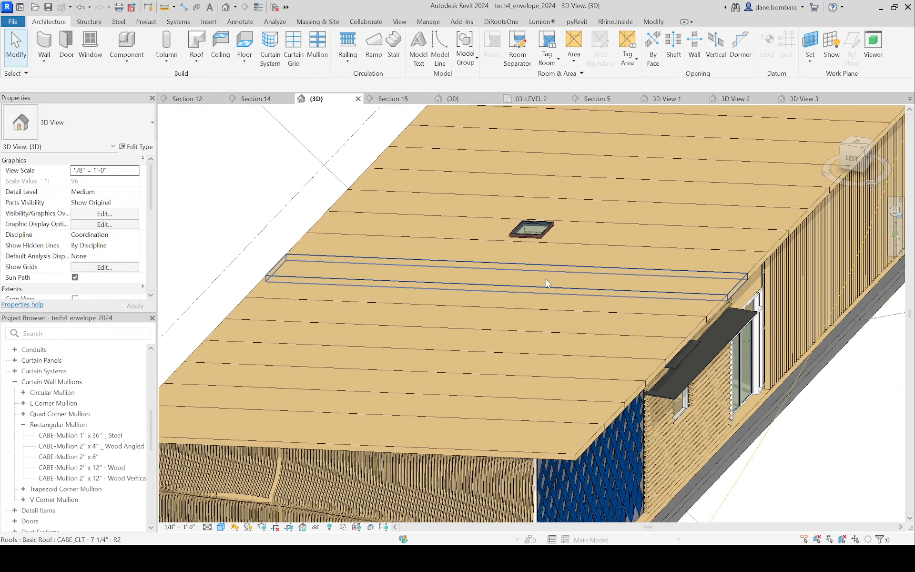
{"action": "left_click", "coordinate": [529, 229]}
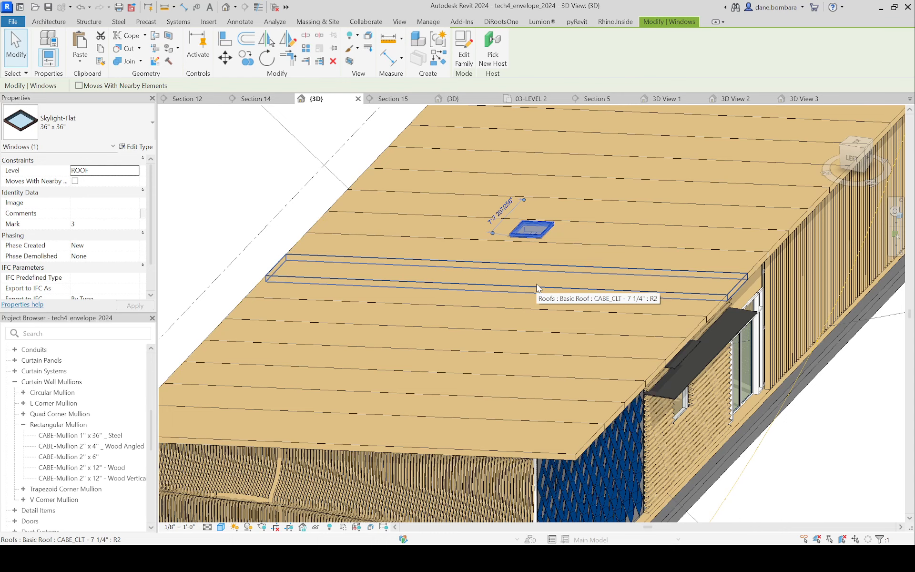
{"action": "middle_click_drag", "start_coordinate": [537, 288], "coordinate": [471, 304], "text": "shift"}
{"action": "key", "text": "Escape"}
Step: Raise the four adjoining CLT roof panels around the entrance by setting their base offset from level to 5' 0"
{"action": "left_click", "coordinate": [500, 315]}
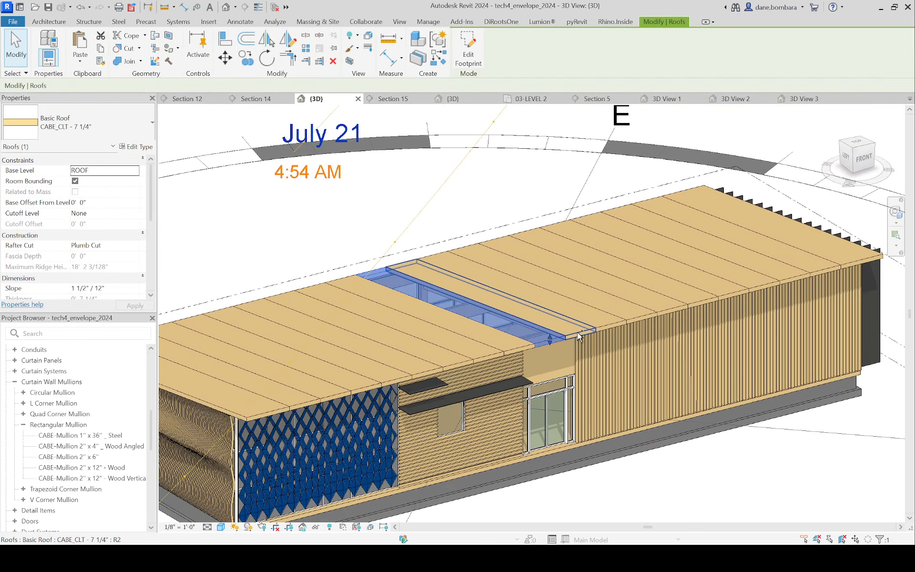
{"action": "left_click", "coordinate": [518, 352], "text": "ctrl"}
{"action": "left_click", "coordinate": [614, 322], "text": "ctrl"}
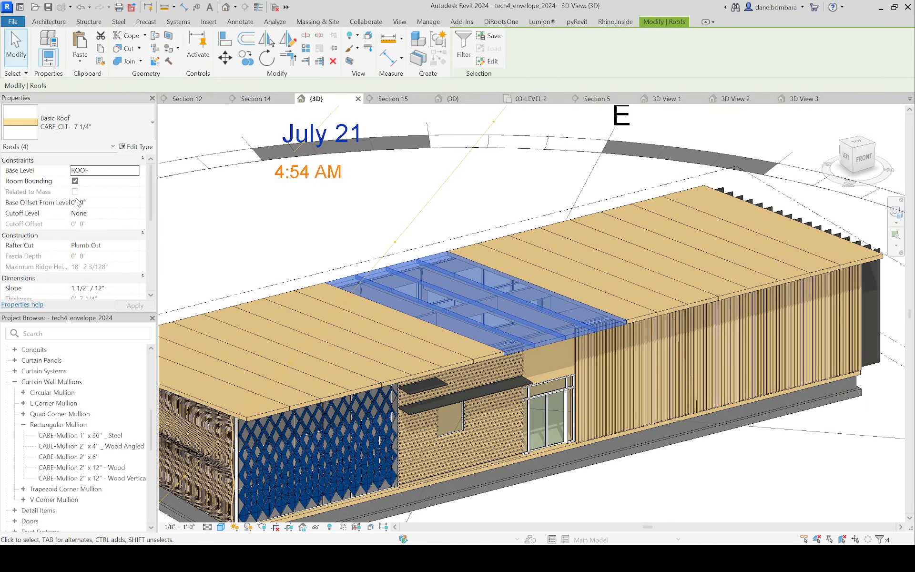
{"action": "type", "text": "5"}
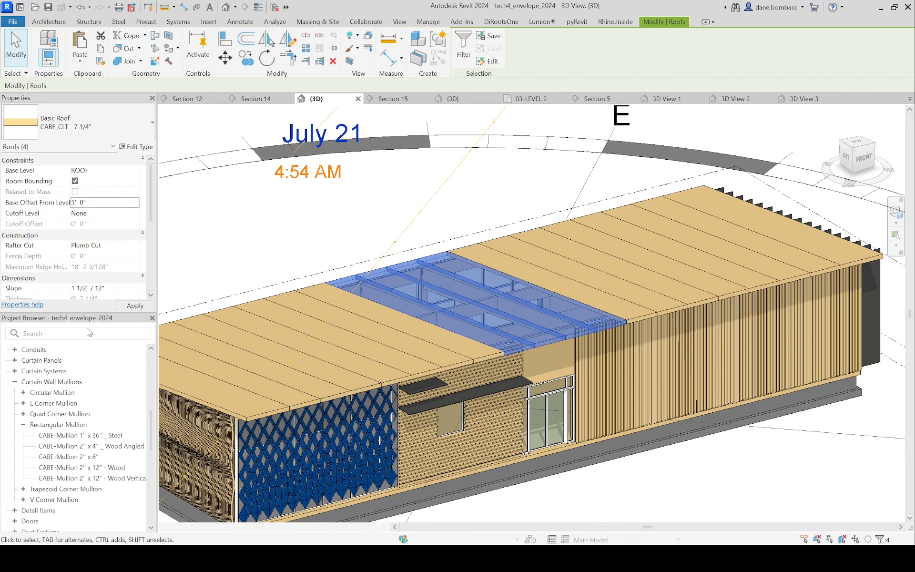
{"action": "key", "text": "Return"}
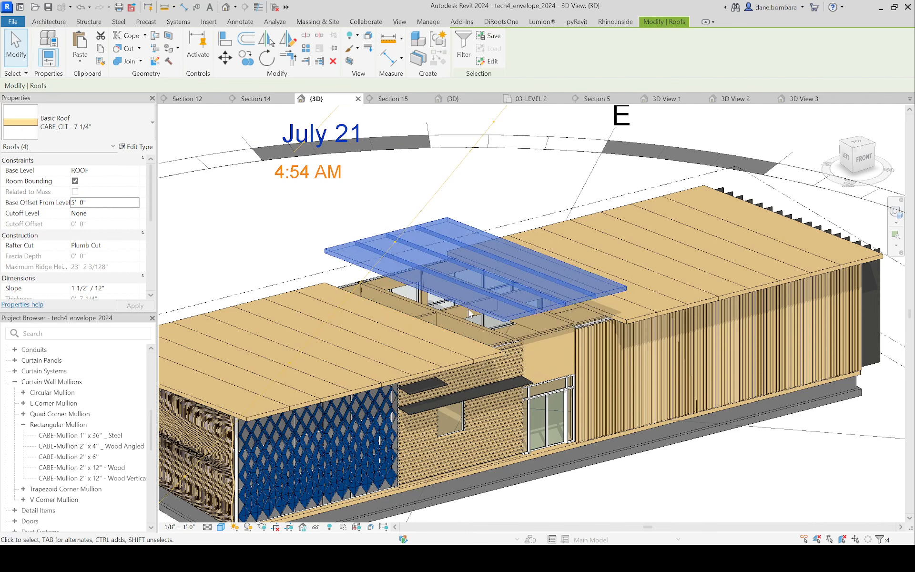
Step: Examine the raised roof section and the open gap beneath it from several angles
{"action": "middle_click_drag", "start_coordinate": [361, 238], "coordinate": [451, 216], "text": "shift"}
{"action": "left_click", "coordinate": [452, 216]}
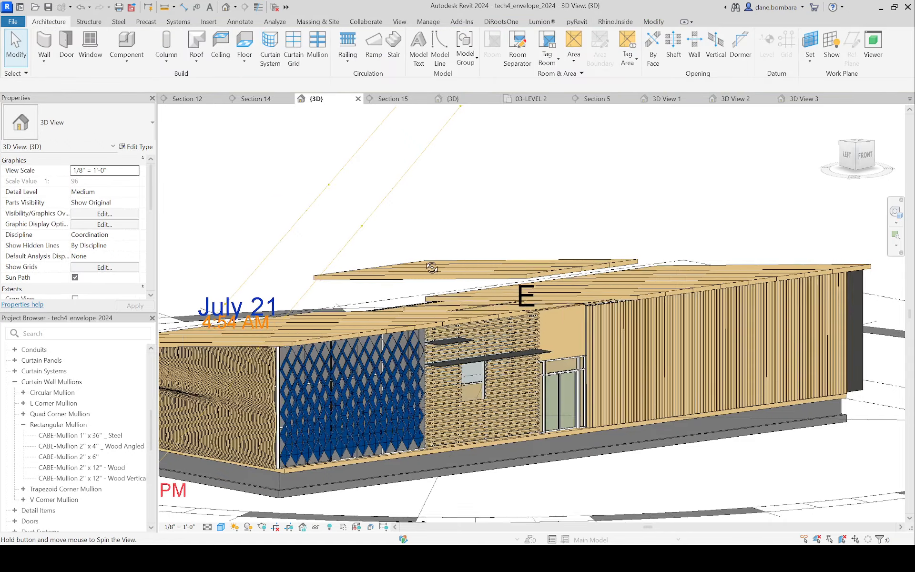
{"action": "scroll", "coordinate": [549, 294], "scroll_direction": "up", "scroll_amount": 6}
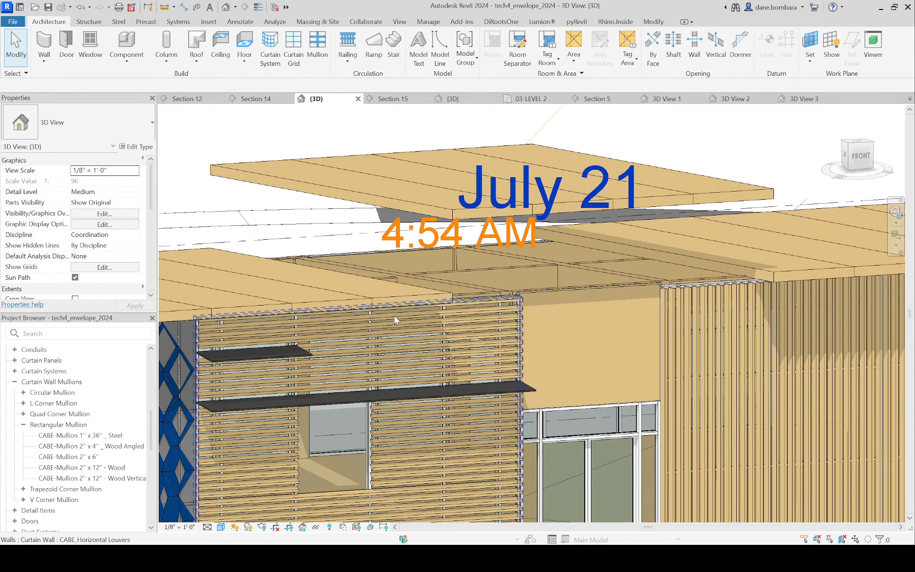
{"action": "middle_click_drag", "start_coordinate": [393, 315], "coordinate": [233, 256], "text": "shift"}
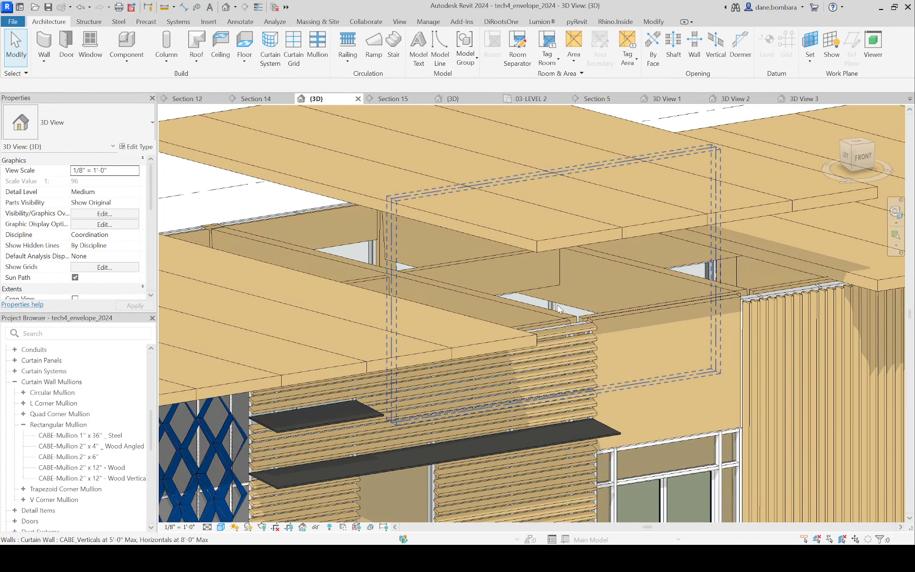
{"action": "scroll", "coordinate": [567, 333], "scroll_direction": "down", "scroll_amount": 3}
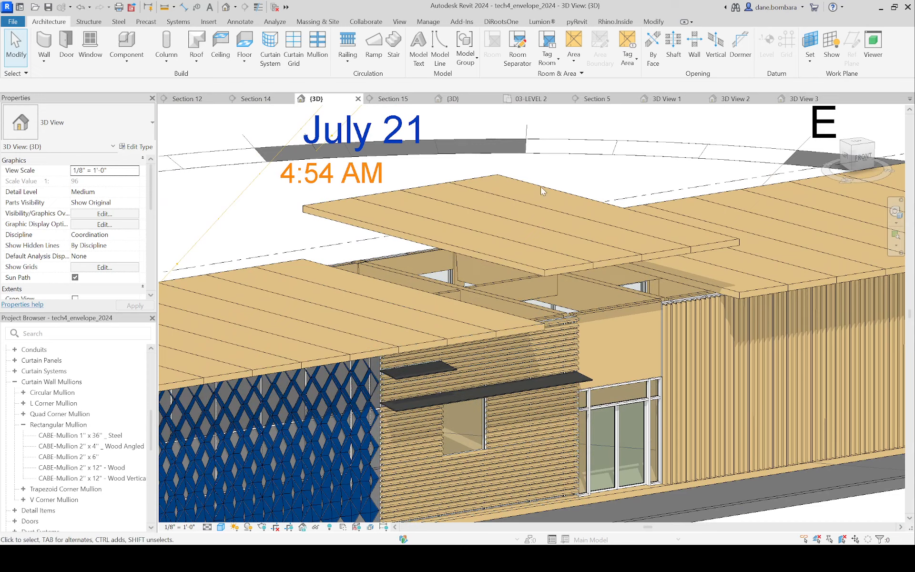
{"action": "mouse_move", "coordinate": [516, 285]}
{"action": "middle_mouse_down", "text": "shift"}
{"action": "mouse_move", "coordinate": [482, 284]}
{"action": "mouse_move", "coordinate": [519, 267]}
{"action": "middle_mouse_up", "text": "shift"}
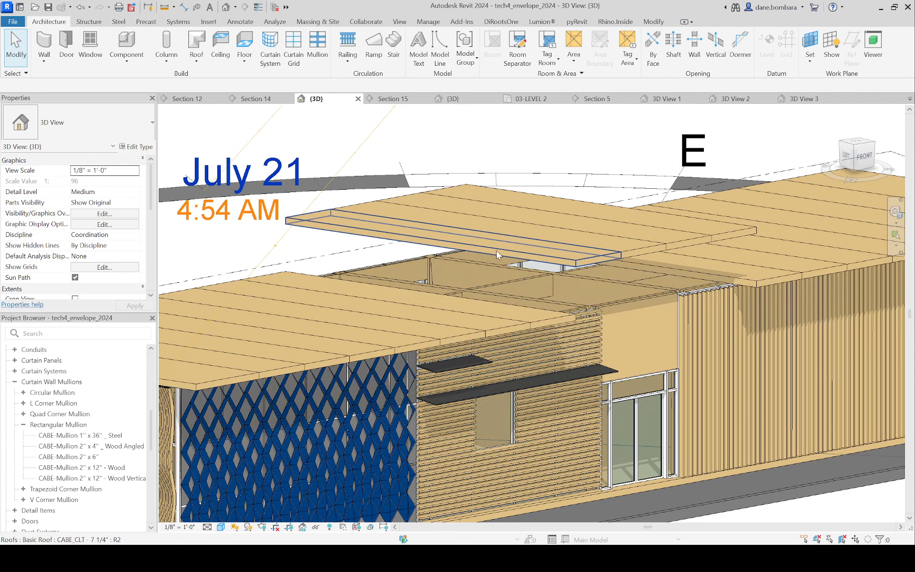
{"action": "middle_click_drag", "start_coordinate": [411, 256], "coordinate": [436, 271]}
{"action": "scroll", "coordinate": [436, 272], "scroll_direction": "up", "scroll_amount": 4}
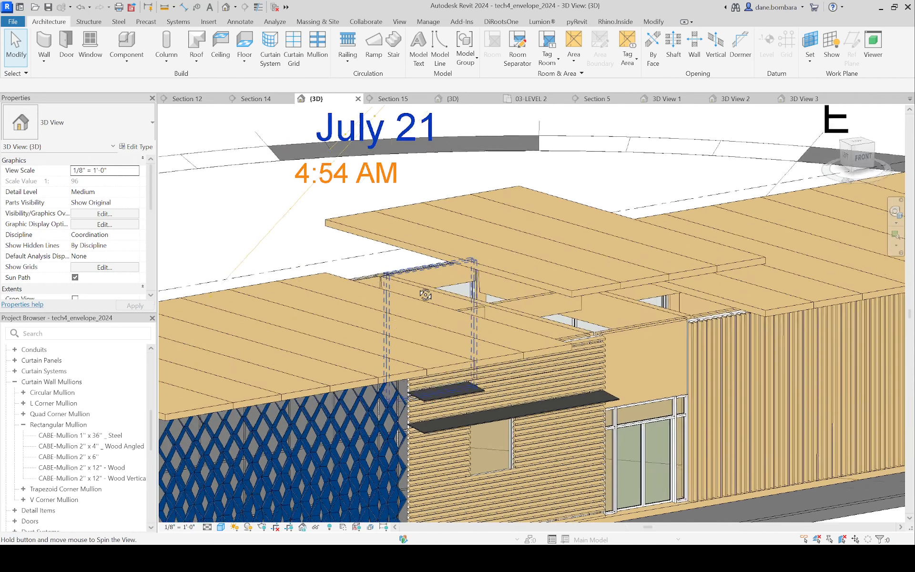
{"action": "left_click", "coordinate": [437, 186]}
{"action": "left_click", "coordinate": [482, 179], "text": "ctrl"}
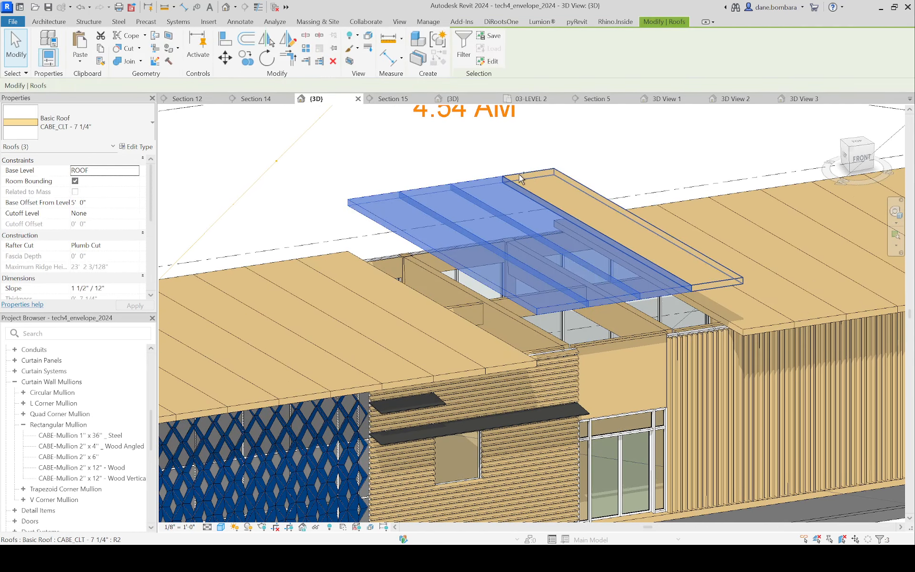
{"action": "left_click", "coordinate": [528, 173], "text": "ctrl"}
{"action": "left_click", "coordinate": [457, 130]}
Step: Edit the footprint of the outermost raised CLT roof panel beside the lower roof, setting its slope to 3" / 12"
{"action": "left_click", "coordinate": [377, 194]}
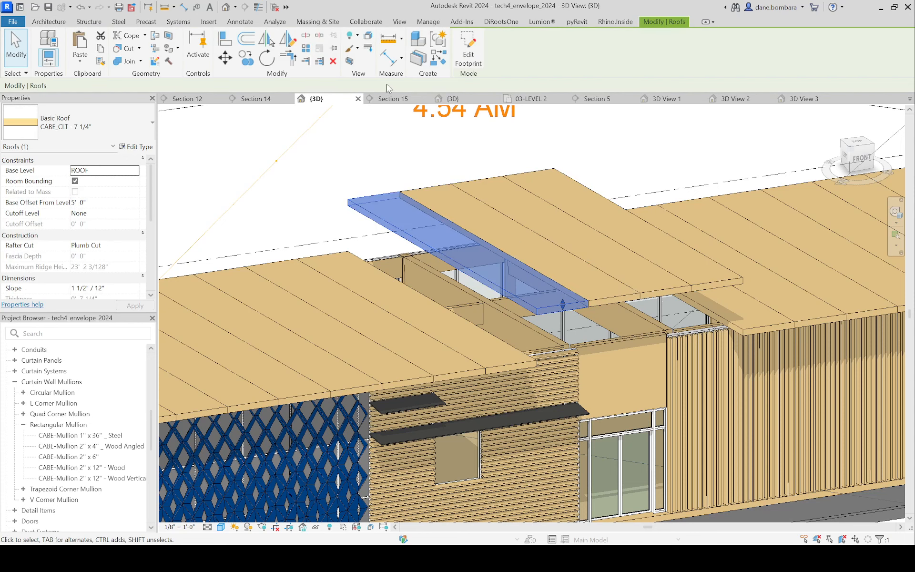
{"action": "left_click", "coordinate": [469, 53]}
{"action": "left_click", "coordinate": [367, 258]}
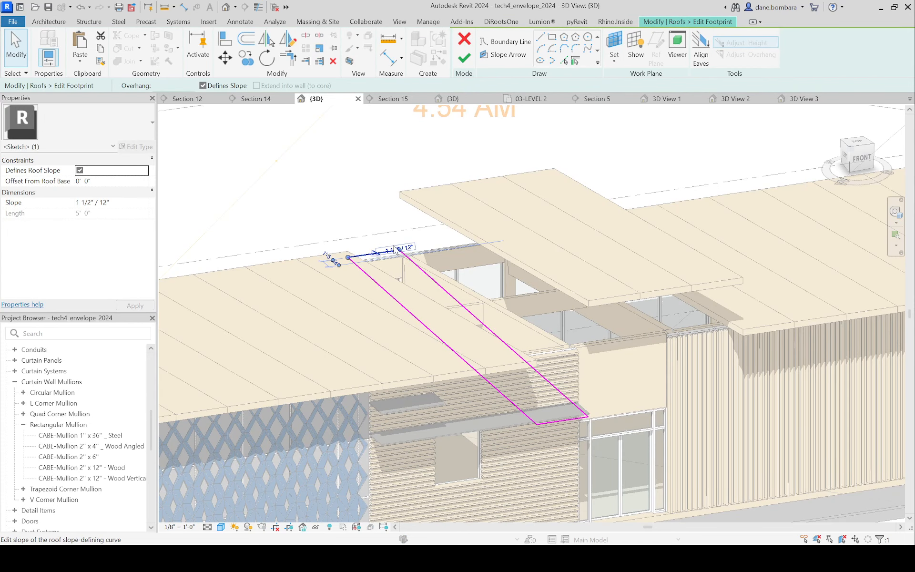
{"action": "left_click", "coordinate": [386, 252]}
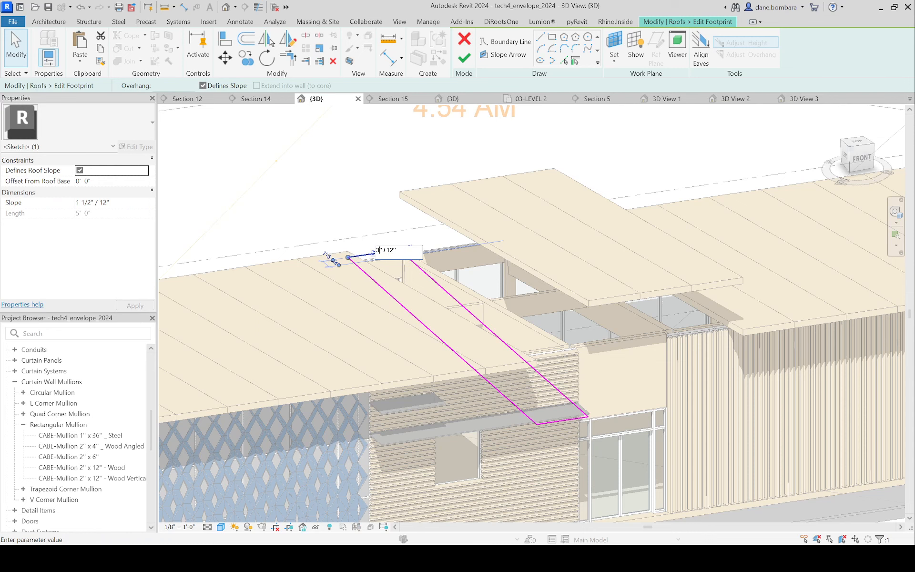
{"action": "key", "text": "Return"}
{"action": "left_click", "coordinate": [464, 58]}
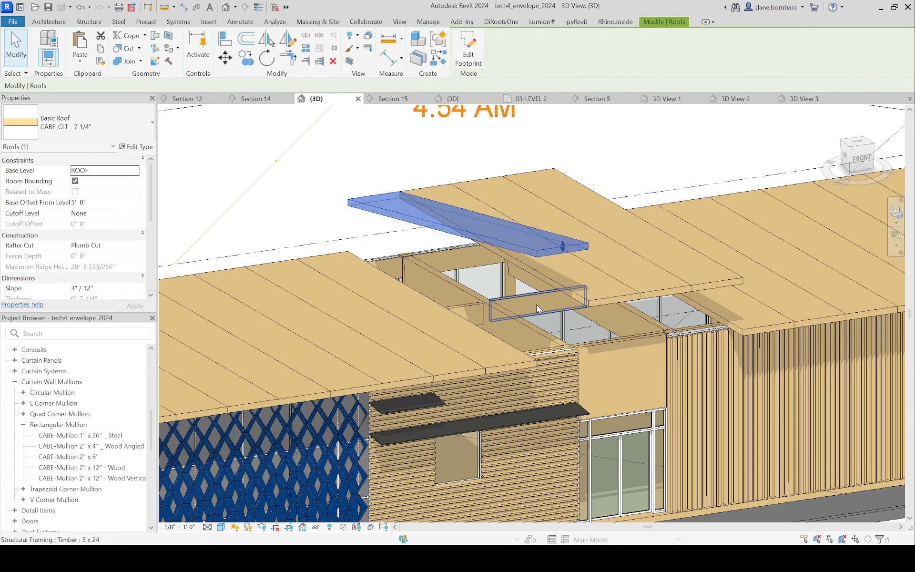
Step: Delete the other three raised CLT roof panels, leaving only the steeper one
{"action": "left_click", "coordinate": [448, 192]}
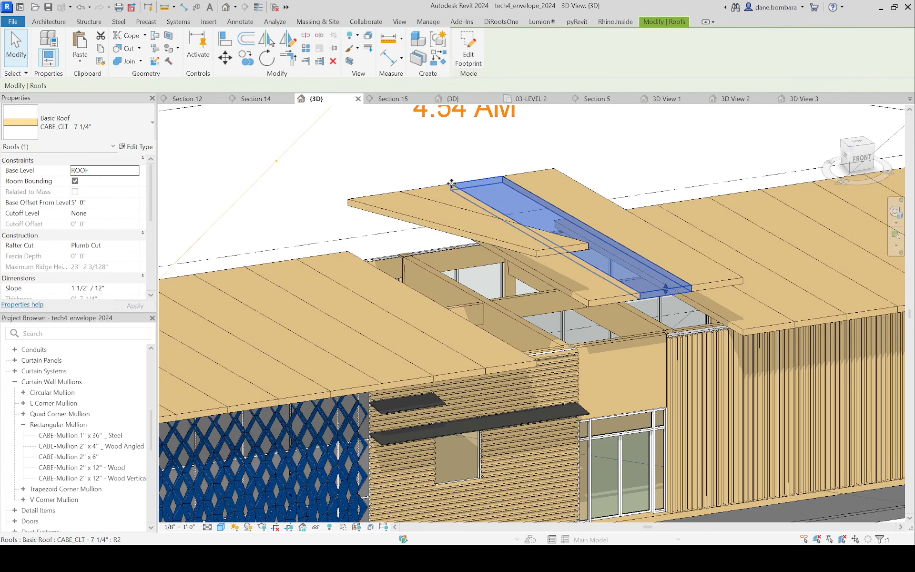
{"action": "key", "text": "Delete"}
{"action": "left_click", "coordinate": [493, 178]}
{"action": "key", "text": "Delete"}
{"action": "left_click", "coordinate": [525, 177]}
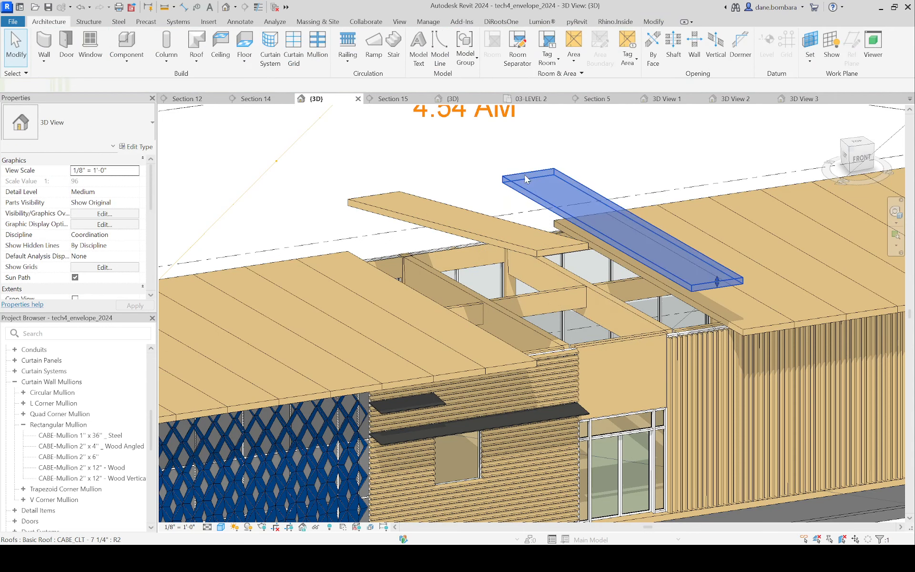
{"action": "key", "text": "Delete"}
Step: Copy the steeper raised roof panel three times side by side to cover the entrance opening with four panels
{"action": "left_click", "coordinate": [403, 196]}
{"action": "left_click", "coordinate": [246, 57]}
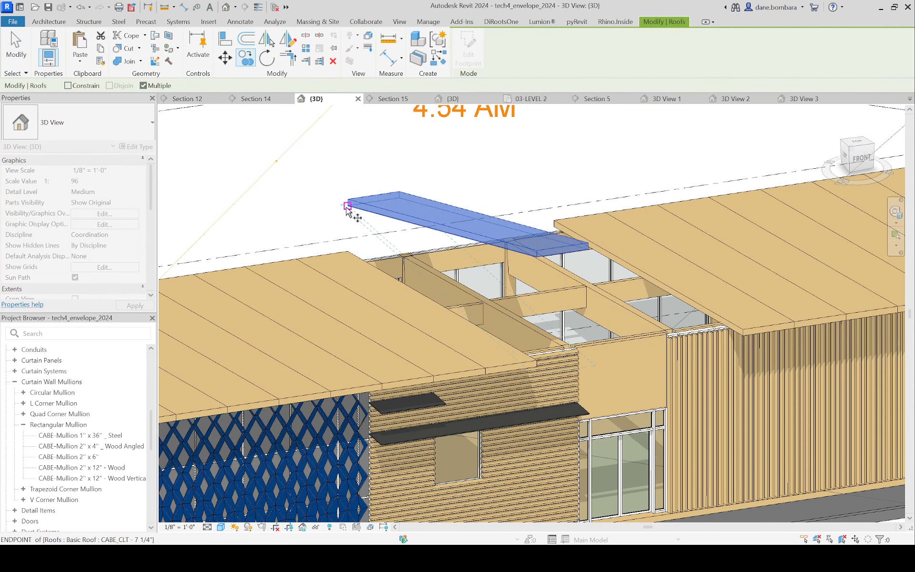
{"action": "scroll", "coordinate": [349, 205], "scroll_direction": "up", "scroll_amount": 2}
{"action": "key", "text": "Escape"}
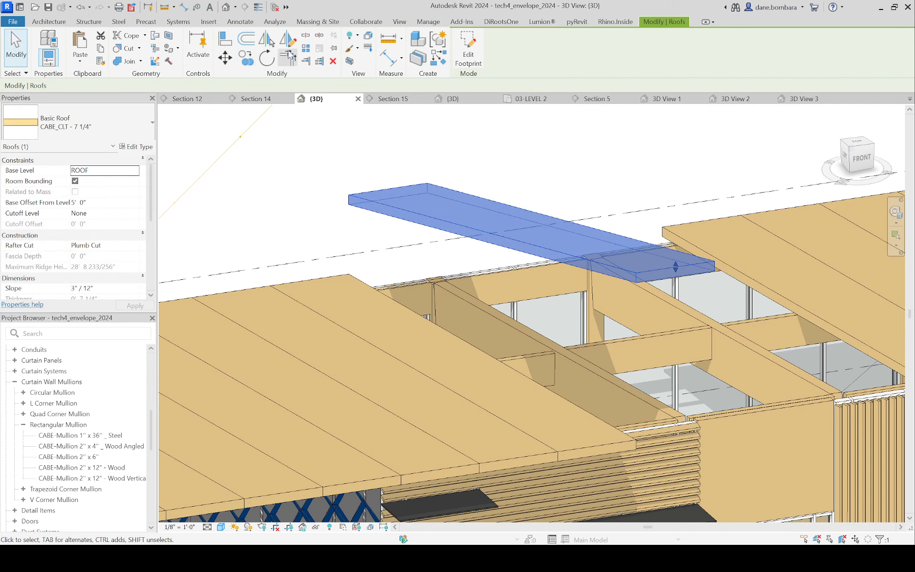
{"action": "left_click", "coordinate": [246, 57]}
{"action": "left_click", "coordinate": [321, 162]}
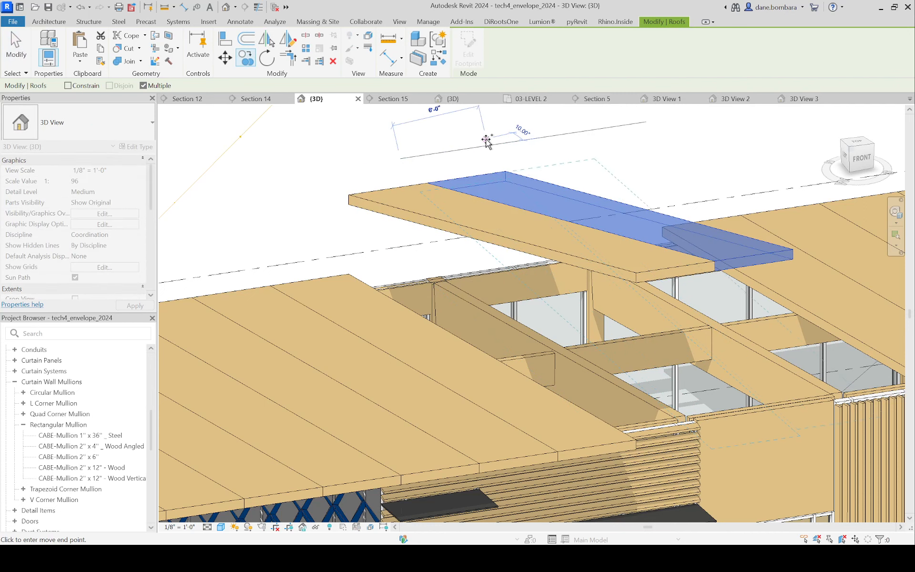
{"action": "left_click", "coordinate": [588, 125]}
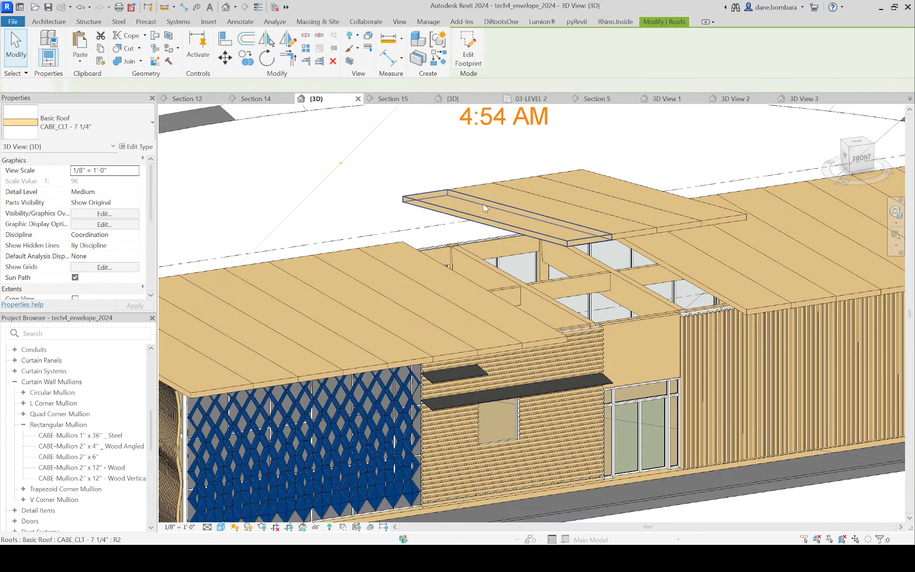
Step: Select the front timber girder under the raised roof and examine the gap to the sloped panels from several angles
{"action": "middle_click_drag", "start_coordinate": [494, 265], "coordinate": [550, 264], "text": "shift"}
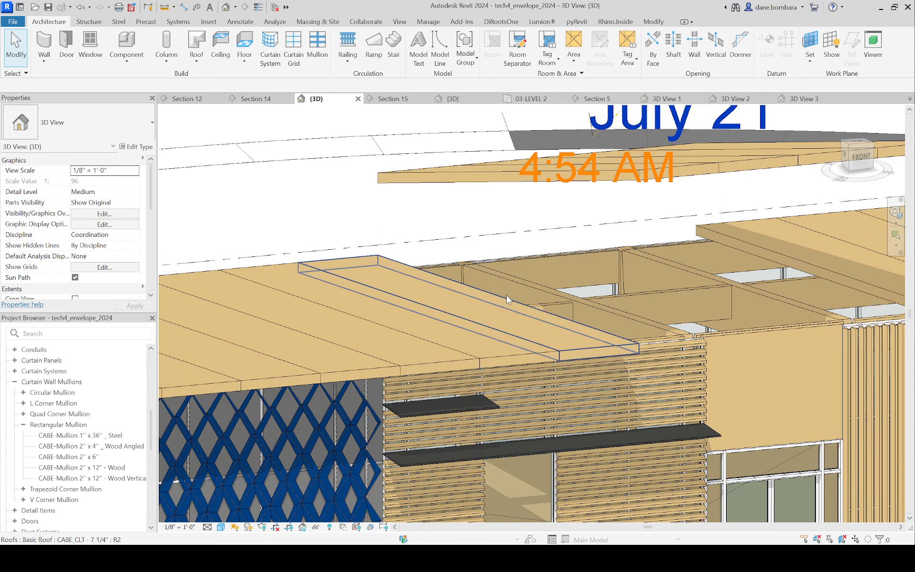
{"action": "middle_click_drag", "start_coordinate": [505, 295], "coordinate": [607, 416], "text": "shift"}
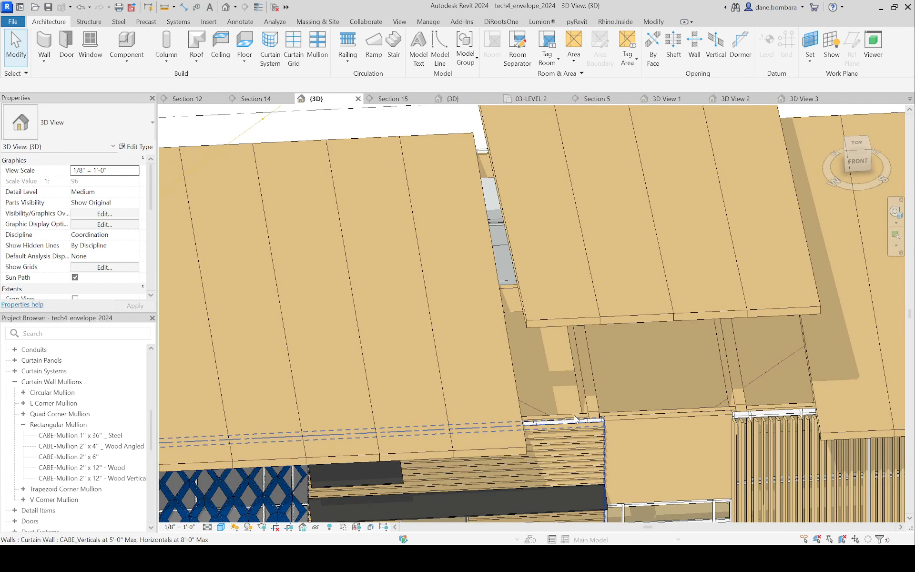
{"action": "left_click", "coordinate": [540, 416]}
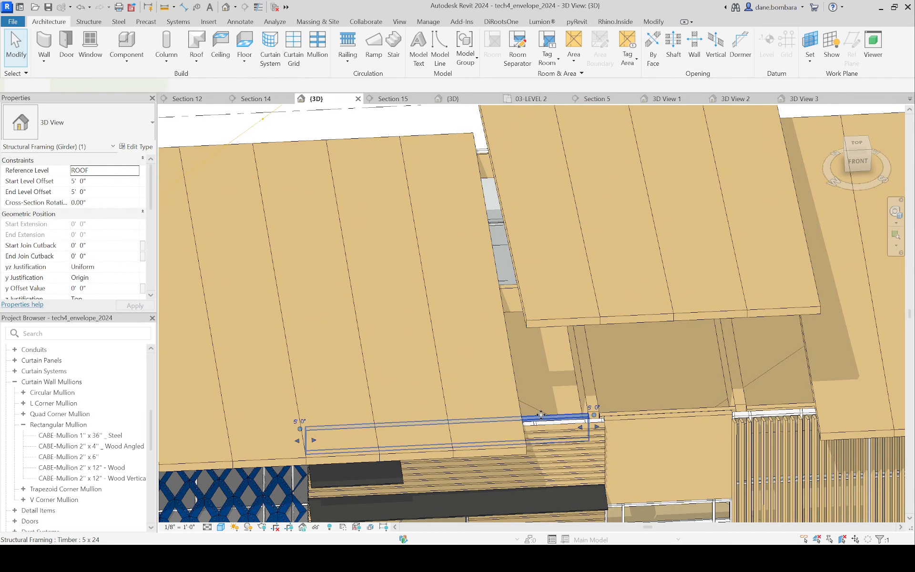
{"action": "middle_click_drag", "start_coordinate": [541, 415], "coordinate": [524, 307], "text": "shift"}
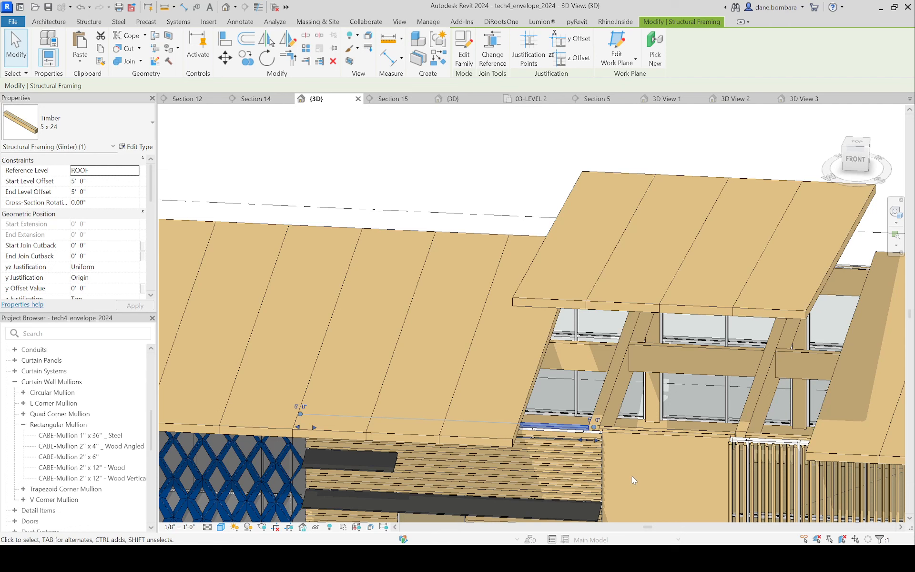
{"action": "scroll", "coordinate": [571, 431], "scroll_direction": "up", "scroll_amount": 2}
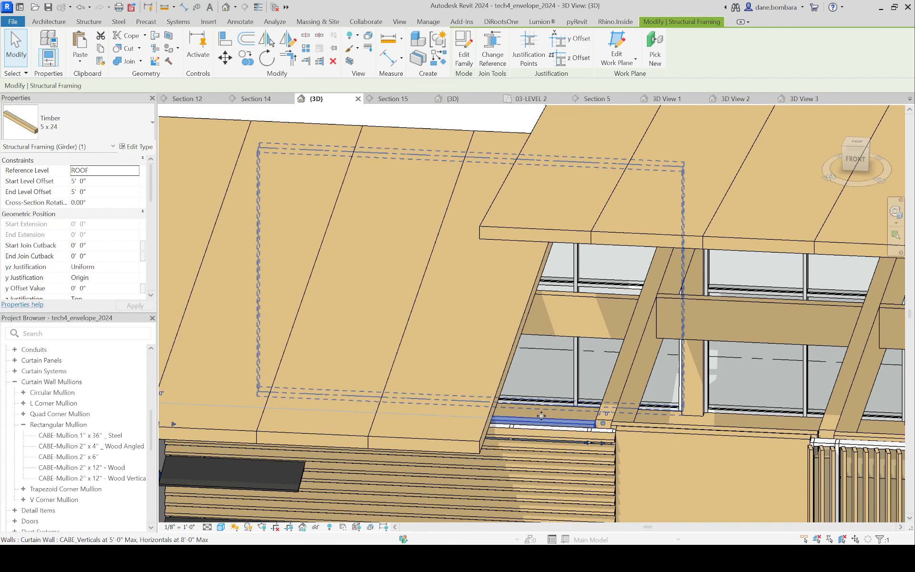
{"action": "scroll", "coordinate": [651, 413], "scroll_direction": "down", "scroll_amount": 4}
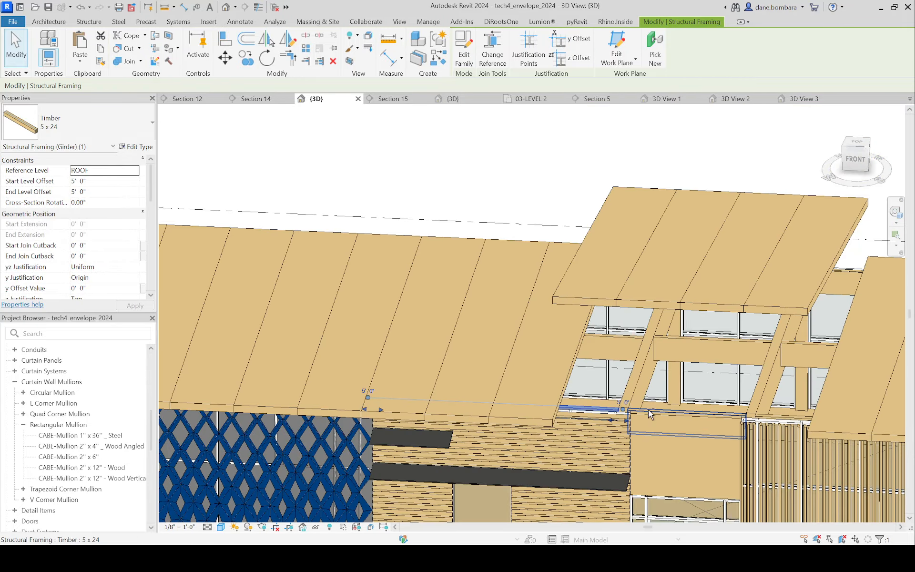
{"action": "mouse_move", "coordinate": [650, 414]}
{"action": "middle_mouse_down", "text": "shift"}
{"action": "mouse_move", "coordinate": [408, 351]}
{"action": "mouse_move", "coordinate": [477, 394]}
{"action": "mouse_move", "coordinate": [543, 387]}
{"action": "mouse_move", "coordinate": [527, 380]}
{"action": "mouse_move", "coordinate": [586, 409]}
{"action": "middle_mouse_up", "text": "shift"}
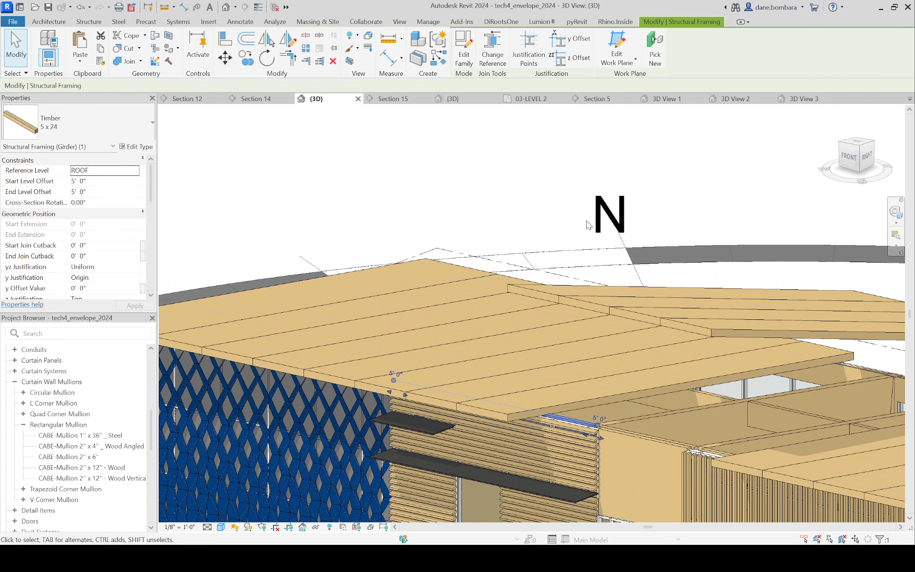
{"action": "left_click_drag", "start_coordinate": [579, 437], "coordinate": [631, 435]}
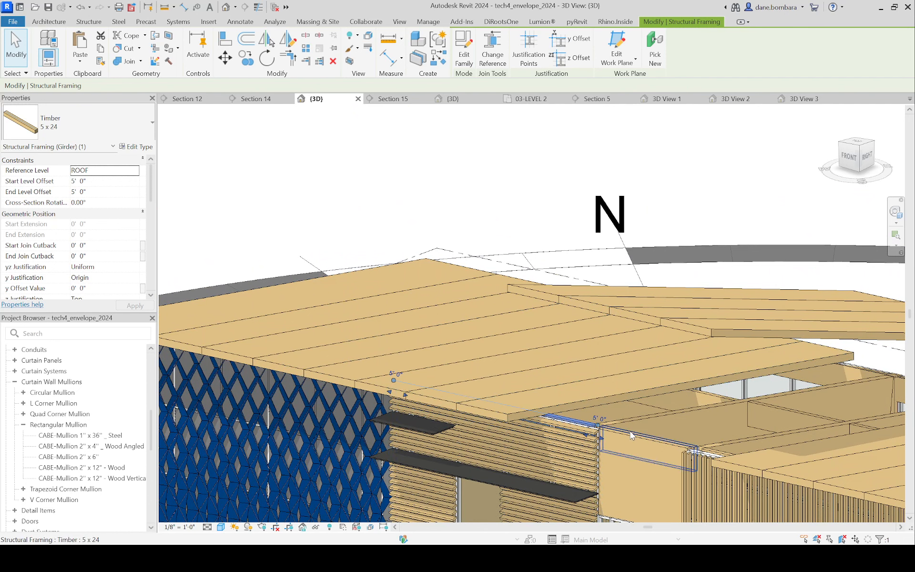
Step: Temporarily isolate the three front 5 x 24 timber girders together with the four sloped raised roof panels
{"action": "left_click", "coordinate": [630, 431], "text": "ctrl"}
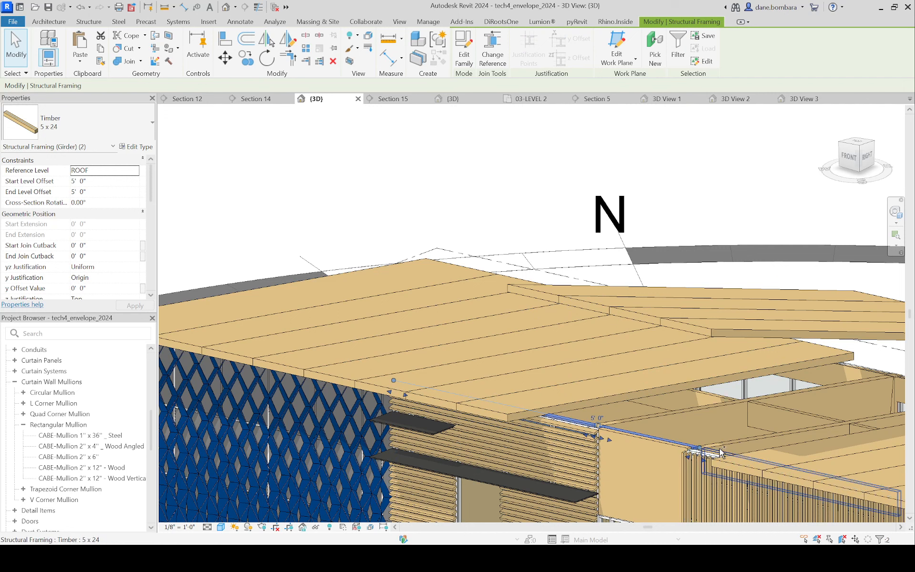
{"action": "left_click", "coordinate": [718, 450], "text": "ctrl"}
{"action": "left_click", "coordinate": [710, 334], "text": "ctrl"}
{"action": "left_click", "coordinate": [711, 336], "text": "ctrl"}
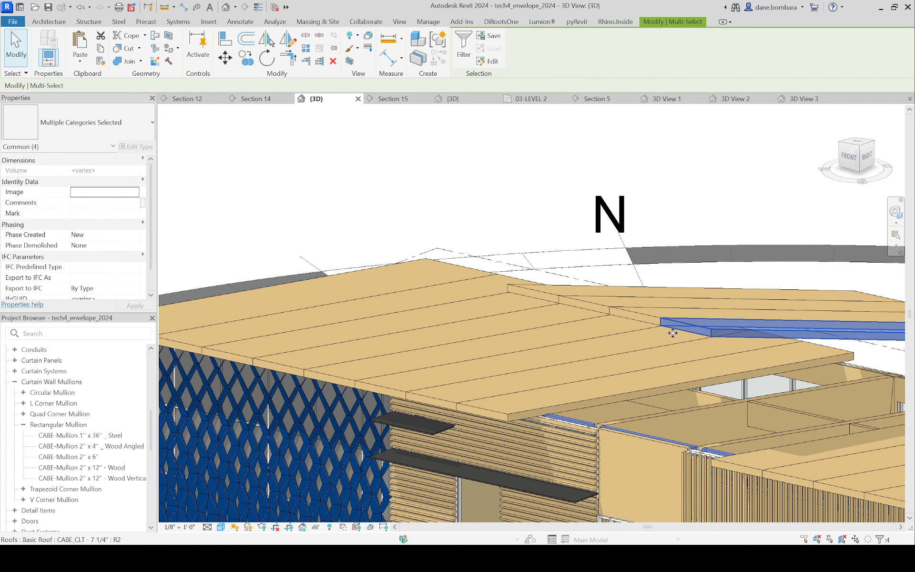
{"action": "left_click", "coordinate": [629, 325], "text": "ctrl"}
{"action": "left_click", "coordinate": [564, 299], "text": "ctrl"}
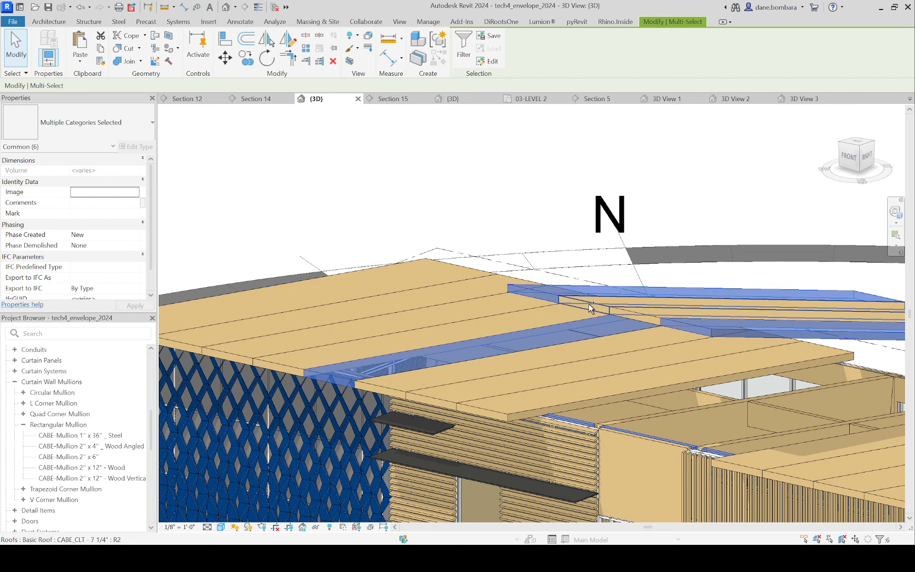
{"action": "left_click", "coordinate": [616, 308], "text": "ctrl"}
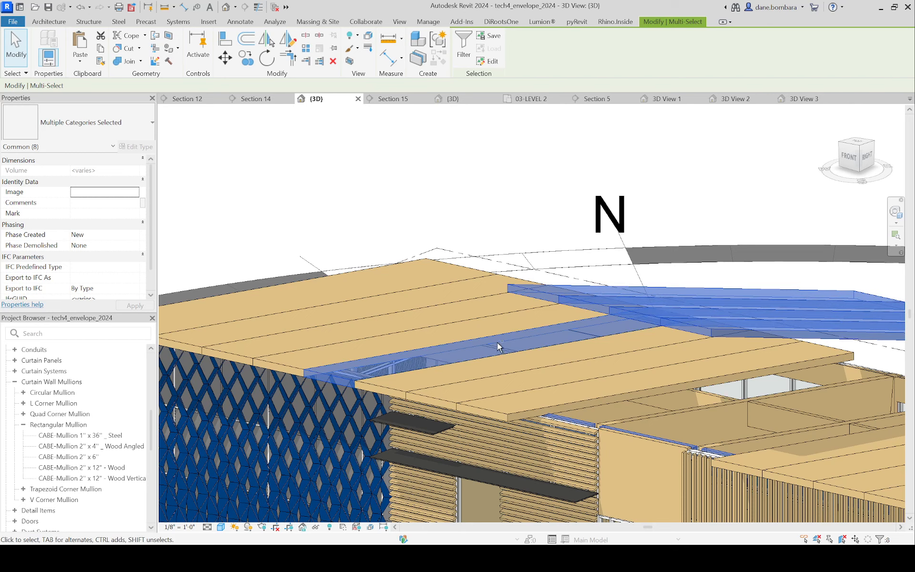
{"action": "key", "text": "h"}
{"action": "key", "text": "i"}
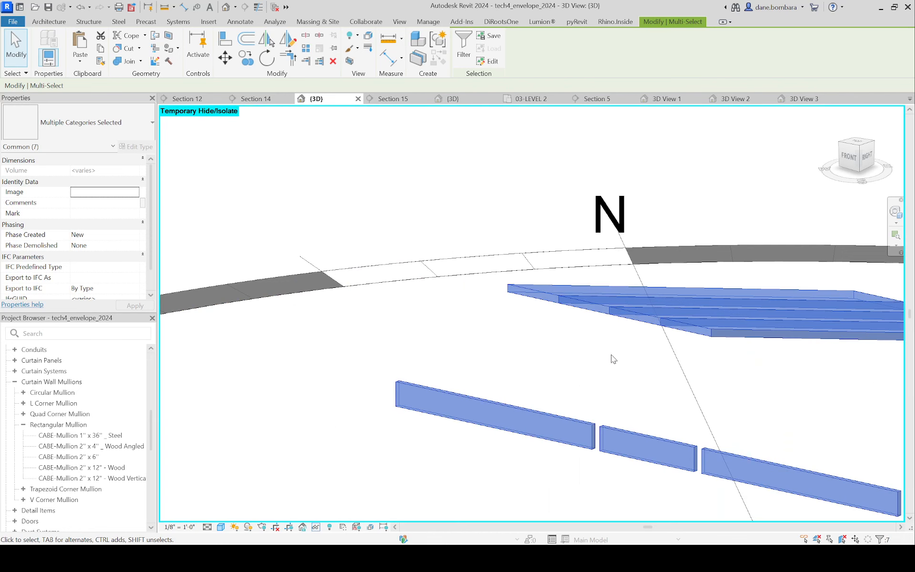
{"action": "scroll", "coordinate": [609, 356], "scroll_direction": "down", "scroll_amount": 1}
{"action": "key", "text": "Escape"}
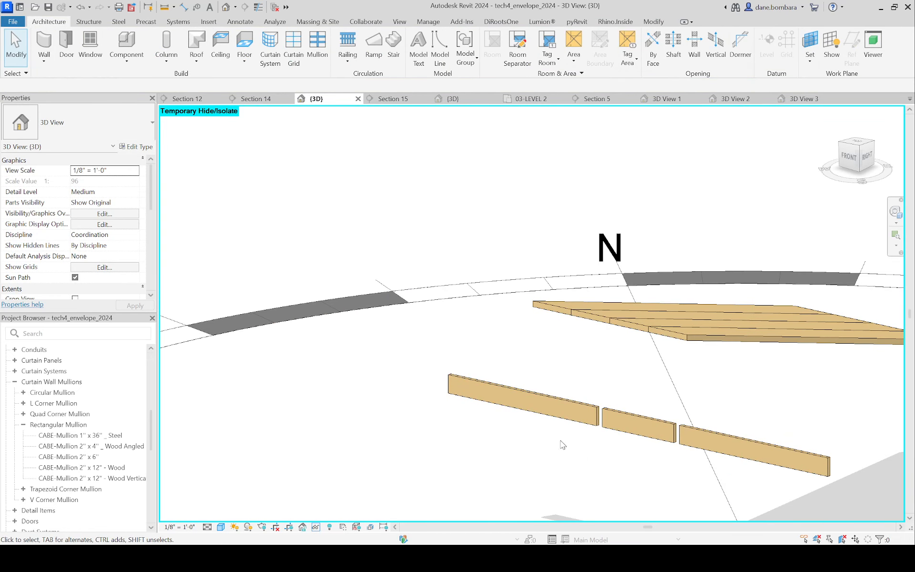
Step: Select the short middle girder and examine its position relative to the isolated sloped roof panels from several angles
{"action": "mouse_move", "coordinate": [535, 409]}
{"action": "middle_mouse_down", "text": "shift"}
{"action": "mouse_move", "coordinate": [572, 450]}
{"action": "mouse_move", "coordinate": [733, 322]}
{"action": "mouse_move", "coordinate": [691, 374]}
{"action": "mouse_move", "coordinate": [558, 476]}
{"action": "middle_mouse_up", "text": "shift"}
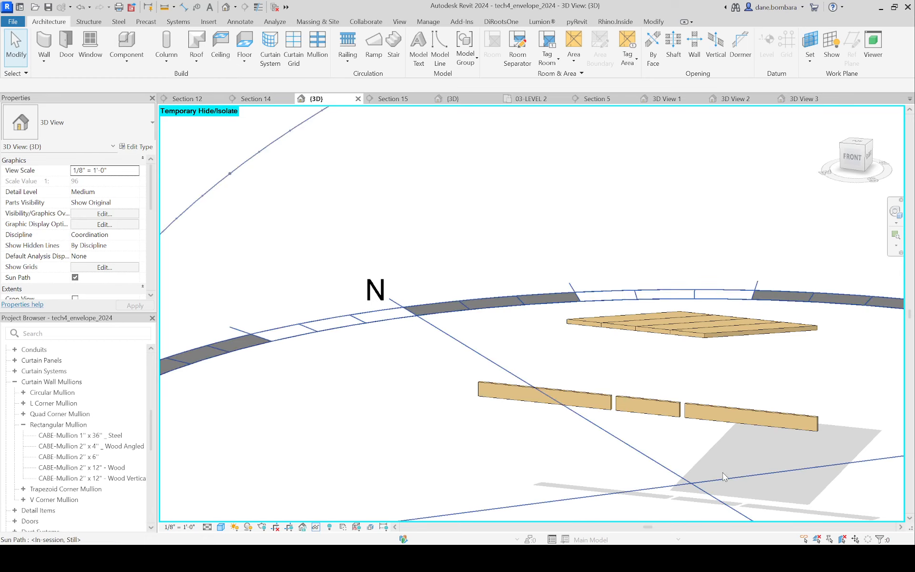
{"action": "left_click", "coordinate": [665, 412]}
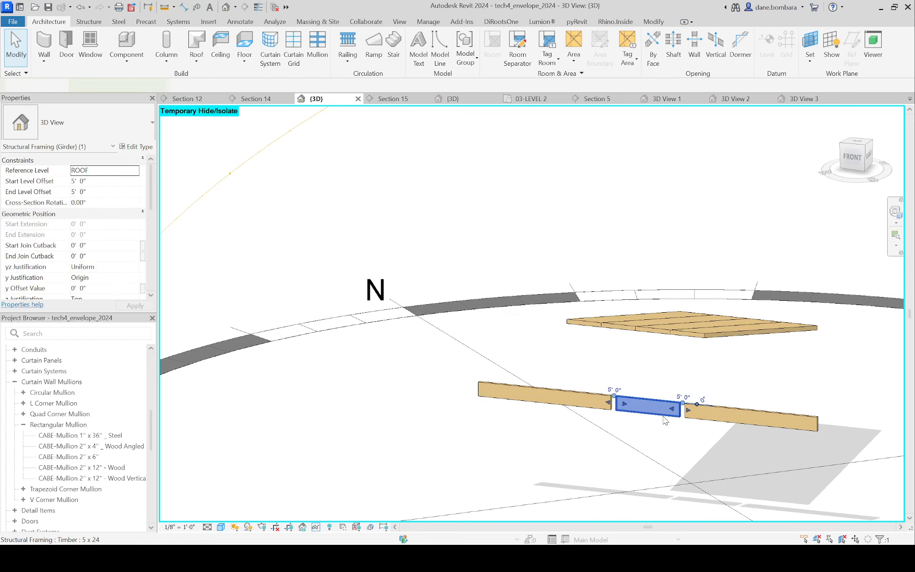
{"action": "mouse_move", "coordinate": [662, 404]}
{"action": "middle_mouse_down", "text": "shift"}
{"action": "mouse_move", "coordinate": [662, 443]}
{"action": "mouse_move", "coordinate": [658, 402]}
{"action": "middle_mouse_up", "text": "shift"}
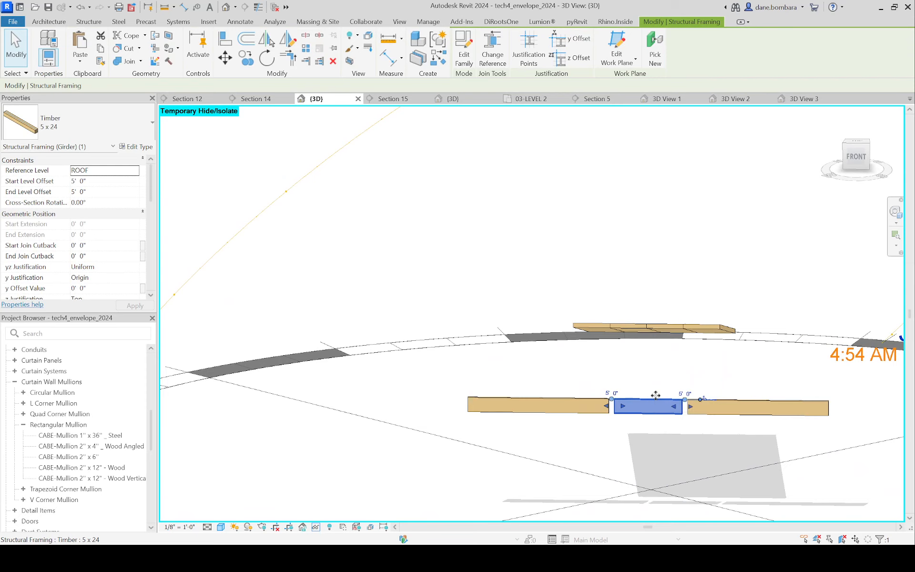
{"action": "mouse_move", "coordinate": [667, 400]}
{"action": "middle_mouse_down", "text": "shift"}
{"action": "mouse_move", "coordinate": [688, 413]}
{"action": "mouse_move", "coordinate": [681, 398]}
{"action": "middle_mouse_up", "text": "shift"}
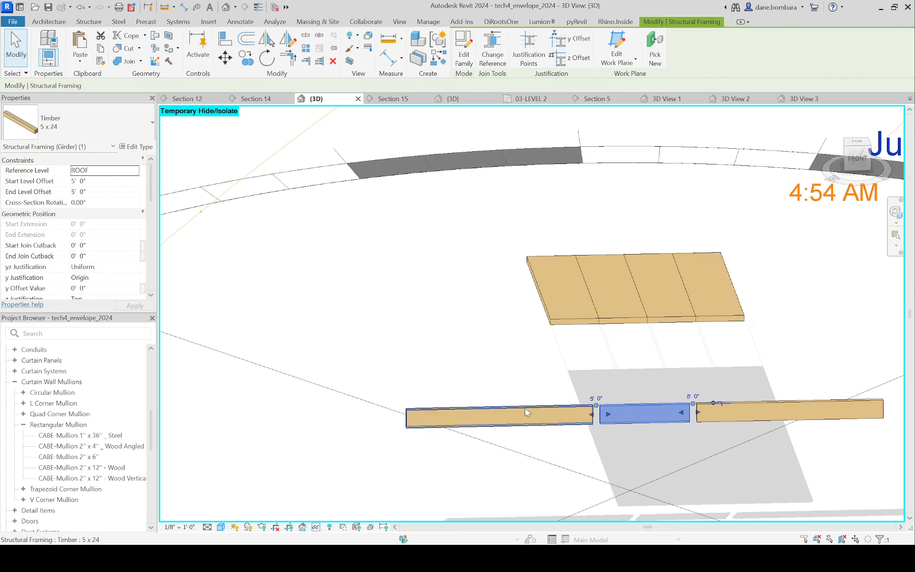
{"action": "middle_click_drag", "start_coordinate": [525, 414], "coordinate": [624, 336], "text": "shift"}
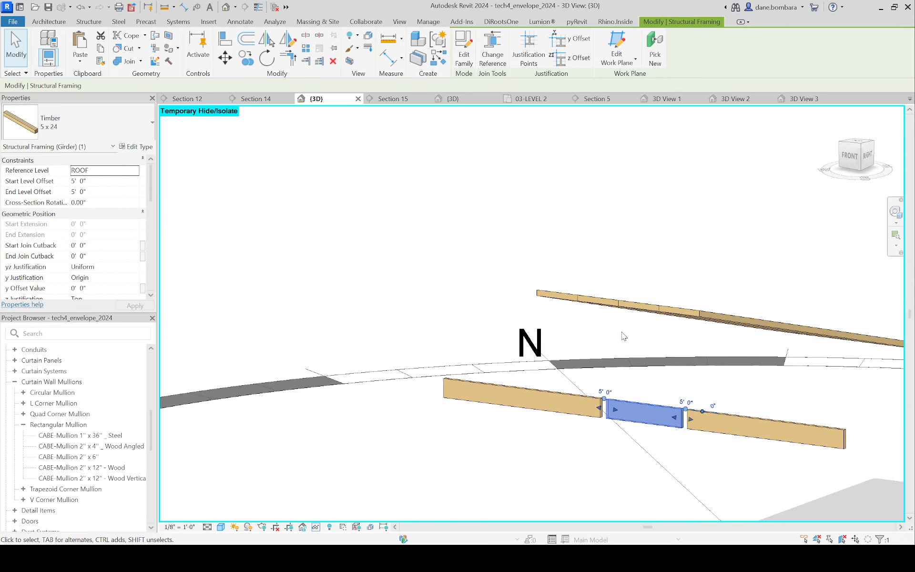
{"action": "middle_click_drag", "start_coordinate": [624, 336], "coordinate": [665, 332], "text": "shift"}
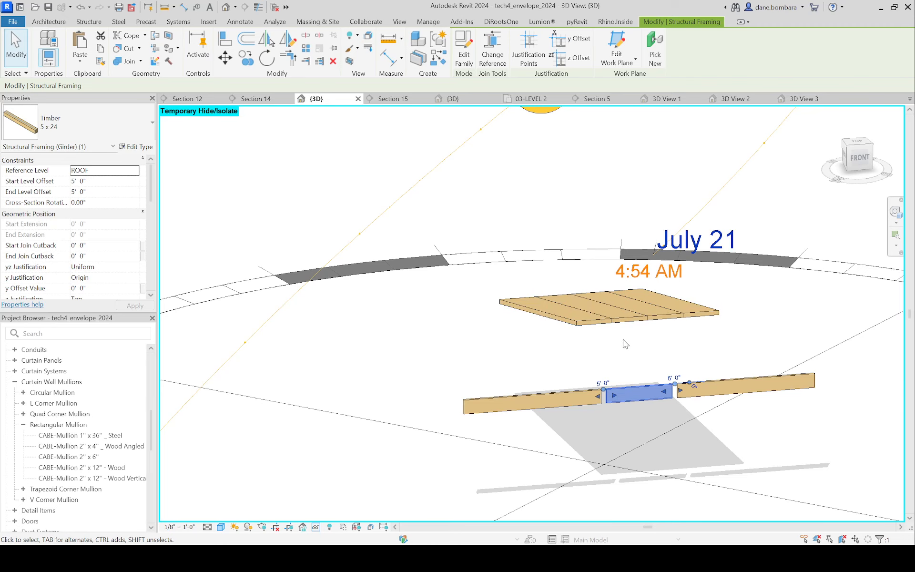
Step: In the 03-LEVEL 2 floor plan, move the Section 5 line between grids F and C so it cuts through the entrance
{"action": "left_click", "coordinate": [398, 104]}
{"action": "scroll", "coordinate": [506, 388], "scroll_direction": "down", "scroll_amount": 2}
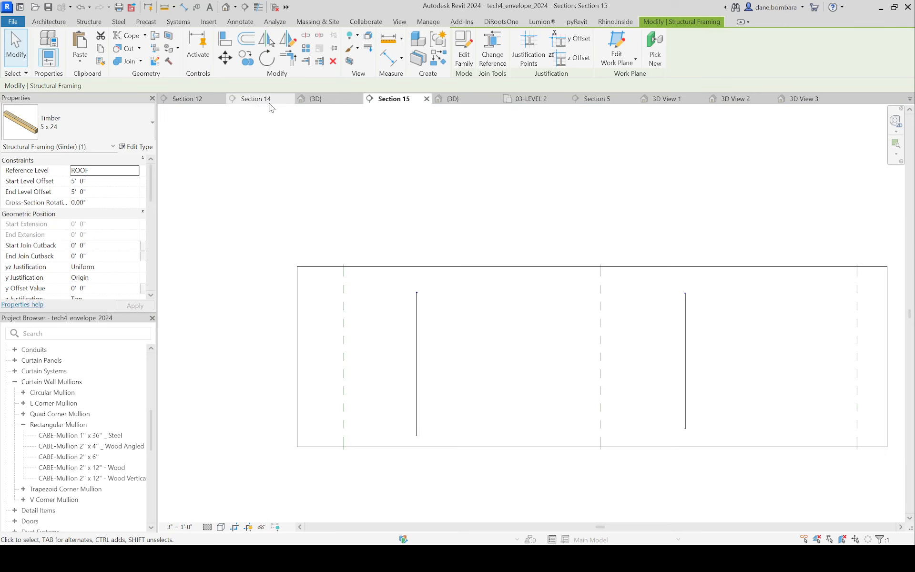
{"action": "left_click", "coordinate": [527, 99]}
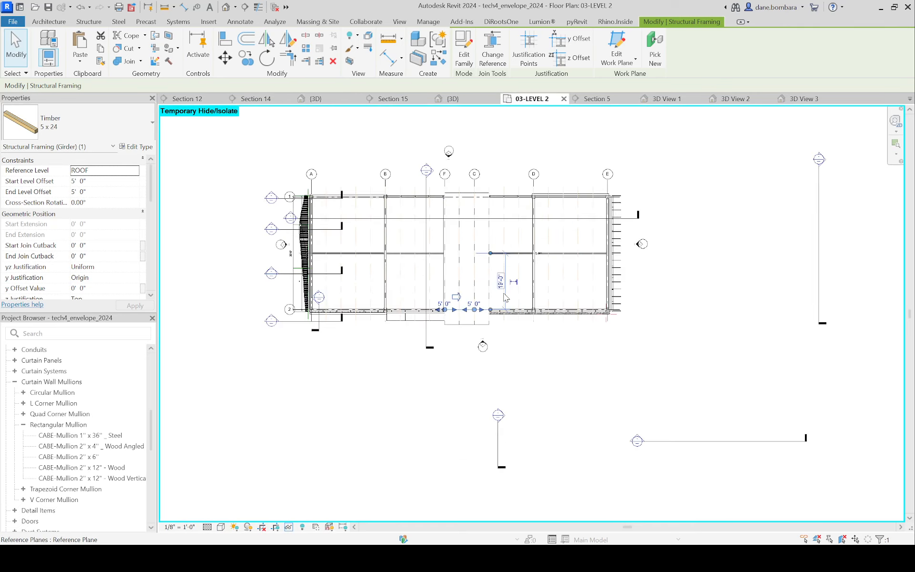
{"action": "scroll", "coordinate": [471, 138], "scroll_direction": "up", "scroll_amount": 2}
{"action": "left_click", "coordinate": [471, 148]}
{"action": "left_click", "coordinate": [410, 232]}
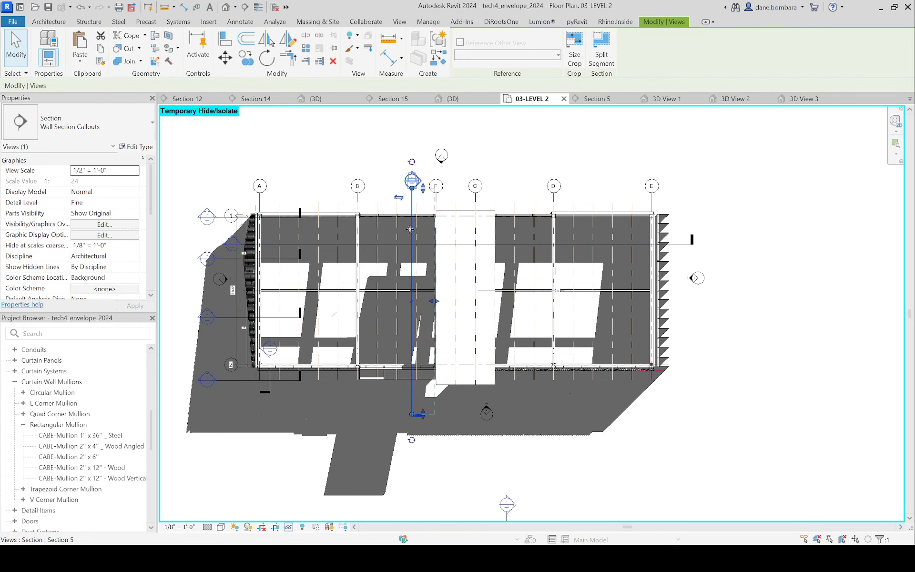
{"action": "left_click_drag", "start_coordinate": [409, 229], "coordinate": [464, 230]}
{"action": "key", "text": "Escape"}
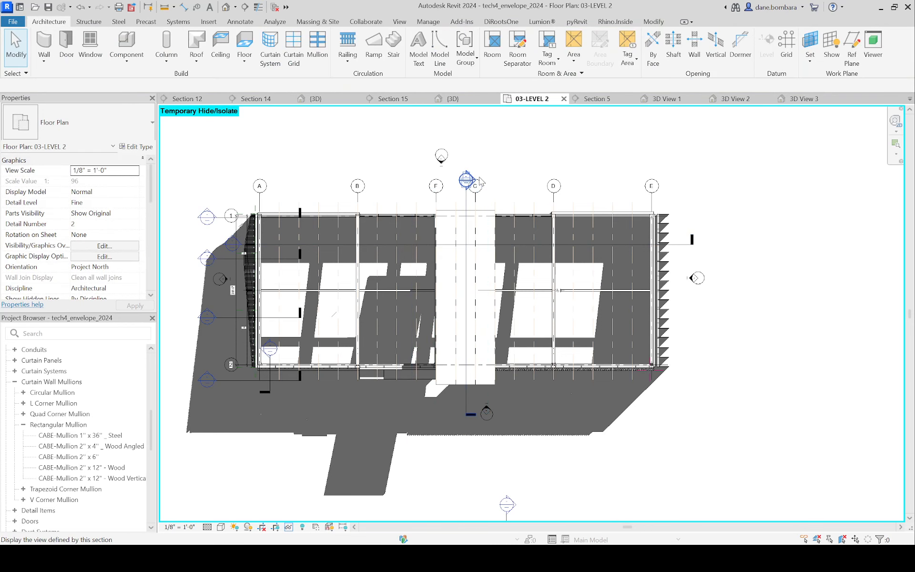
Step: Open the Section 5 view and extend its crop region upward to include the raised sloped roof
{"action": "double_click", "coordinate": [479, 179]}
{"action": "scroll", "coordinate": [527, 220], "scroll_direction": "up", "scroll_amount": 3}
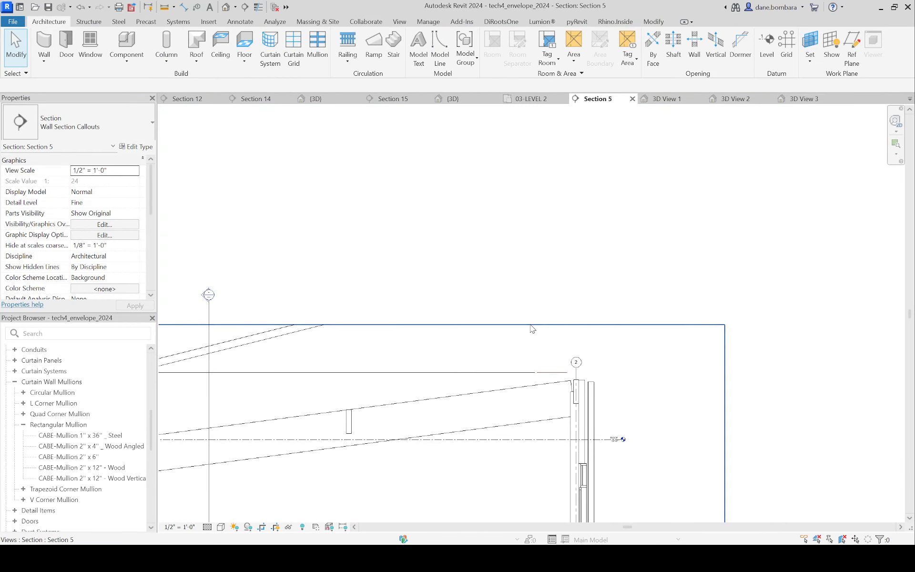
{"action": "left_click", "coordinate": [531, 326]}
{"action": "scroll", "coordinate": [490, 334], "scroll_direction": "down", "scroll_amount": 2}
{"action": "left_click_drag", "start_coordinate": [419, 327], "coordinate": [419, 231]}
{"action": "scroll", "coordinate": [548, 362], "scroll_direction": "up", "scroll_amount": 4}
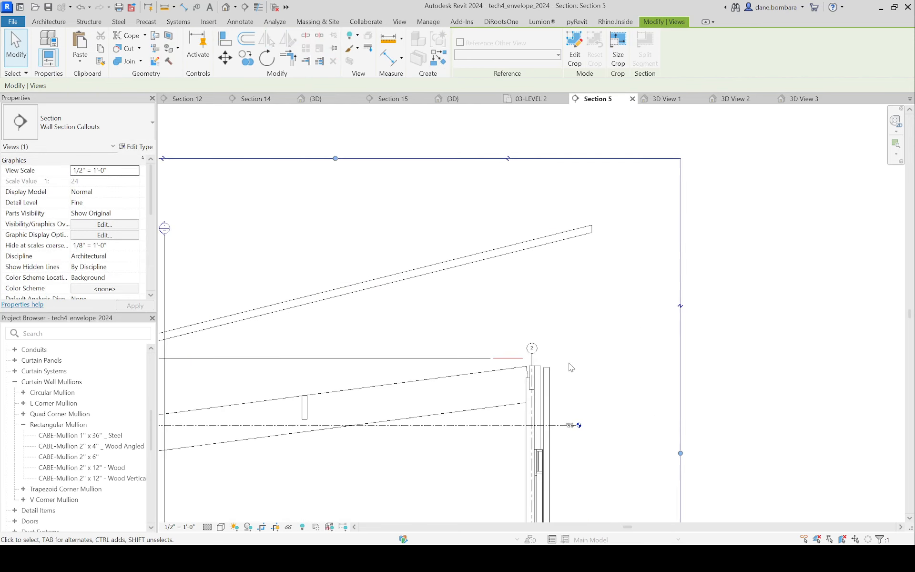
Step: Move the 5 x 24 timber girder at grid 2 straight up 9'-10 7/16" to the underside of the raised roof
{"action": "left_click", "coordinate": [531, 390]}
{"action": "key", "text": "m"}
{"action": "key", "text": "v"}
{"action": "scroll", "coordinate": [530, 371], "scroll_direction": "up", "scroll_amount": 1}
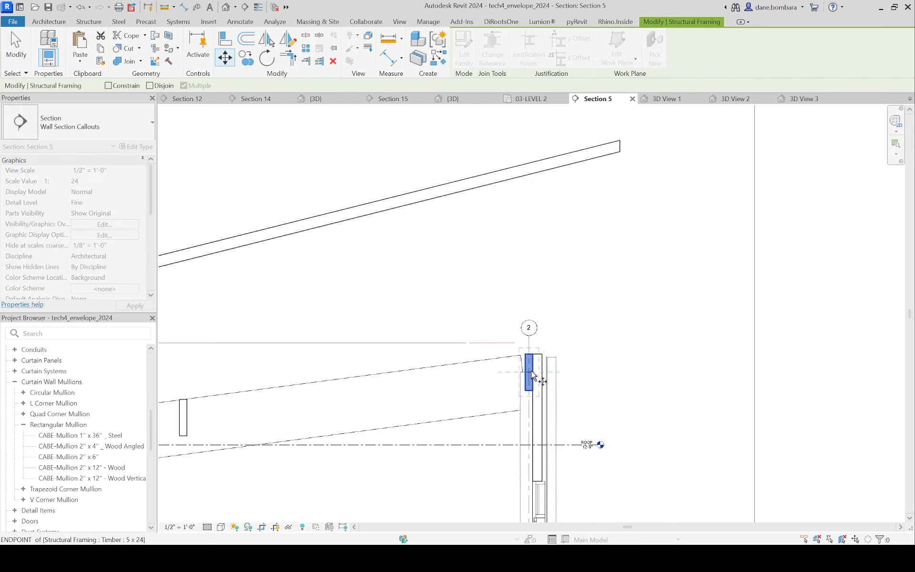
{"action": "left_click", "coordinate": [530, 370]}
{"action": "scroll", "coordinate": [534, 210], "scroll_direction": "up", "scroll_amount": 1}
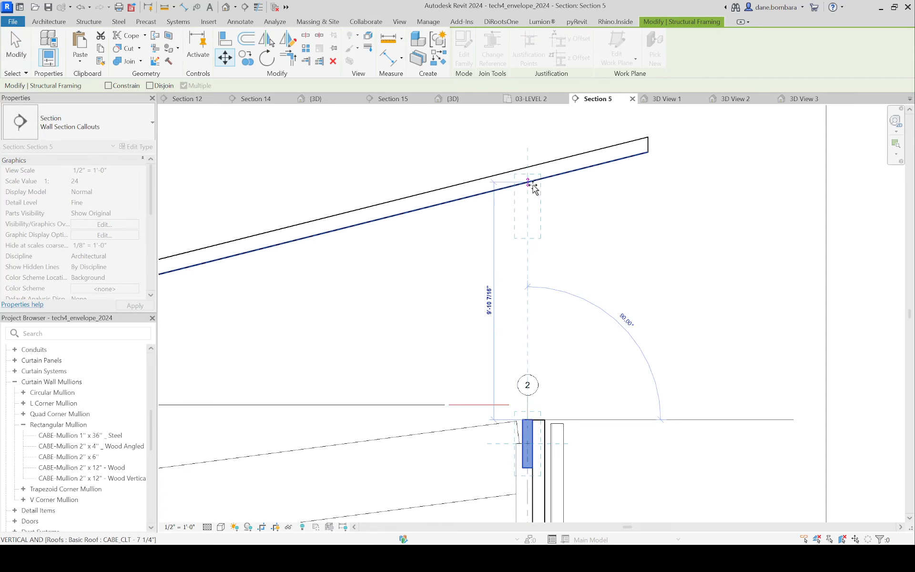
{"action": "left_click", "coordinate": [532, 185]}
{"action": "left_click", "coordinate": [599, 210]}
Step: Return to the default 3D view and reset the temporary isolation to restore the whole building
{"action": "left_click", "coordinate": [226, 7]}
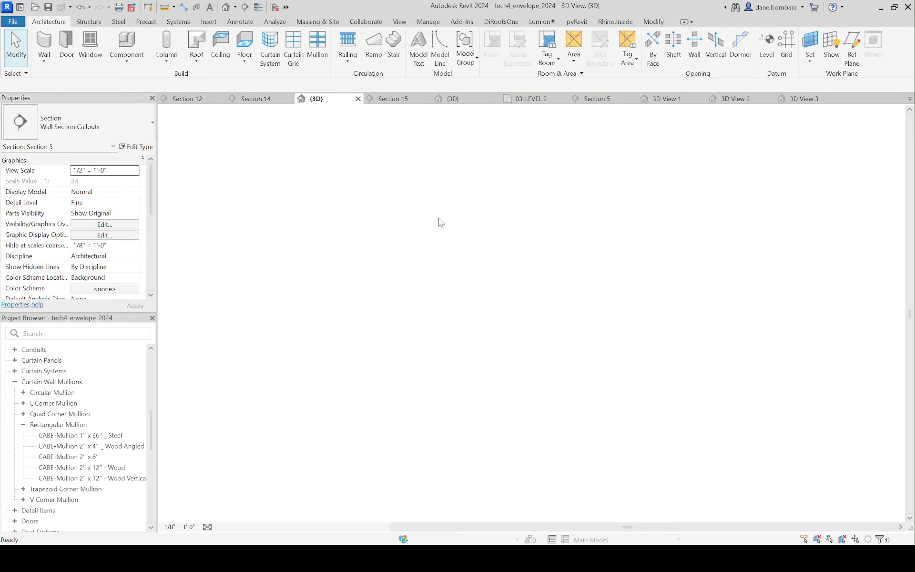
{"action": "middle_click_drag", "start_coordinate": [450, 237], "coordinate": [633, 301], "text": "shift"}
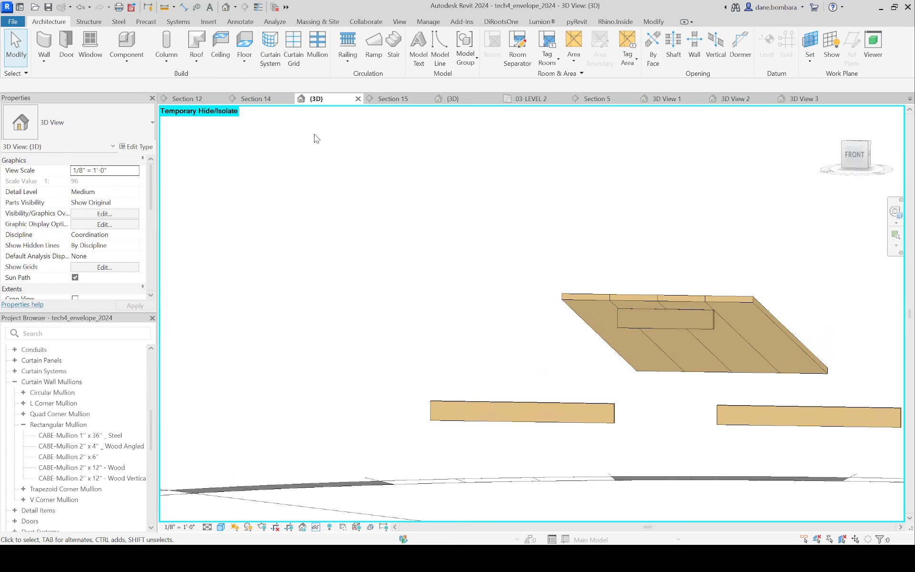
{"action": "key", "text": "h"}
{"action": "key", "text": "r"}
{"action": "middle_click_drag", "start_coordinate": [621, 384], "coordinate": [906, 412], "text": "shift"}
Step: Try a 10' top offset on the 12x12 timber column at F-2 beside the entrance, and increase it to 15'
{"action": "left_click", "coordinate": [805, 463]}
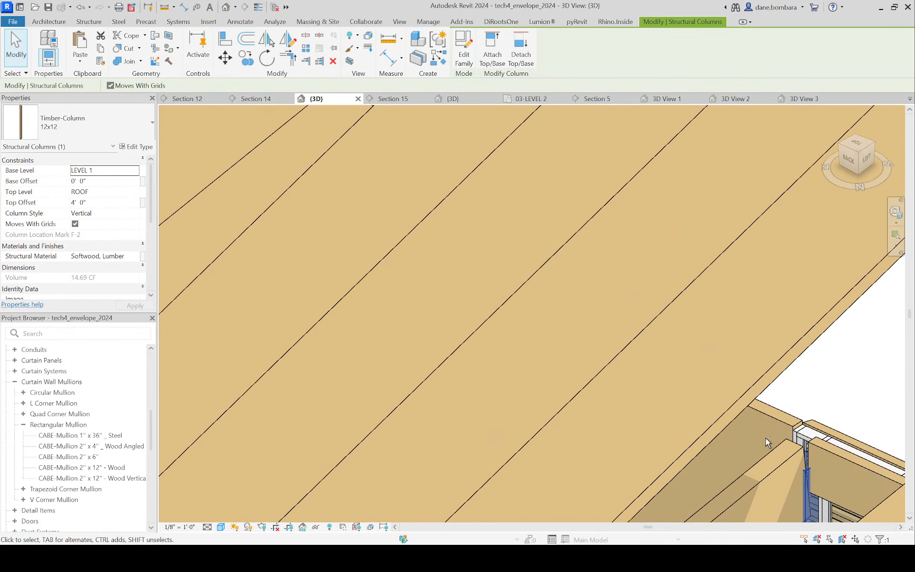
{"action": "middle_click_drag", "start_coordinate": [767, 442], "coordinate": [643, 384], "text": "shift"}
{"action": "left_click", "coordinate": [98, 206]}
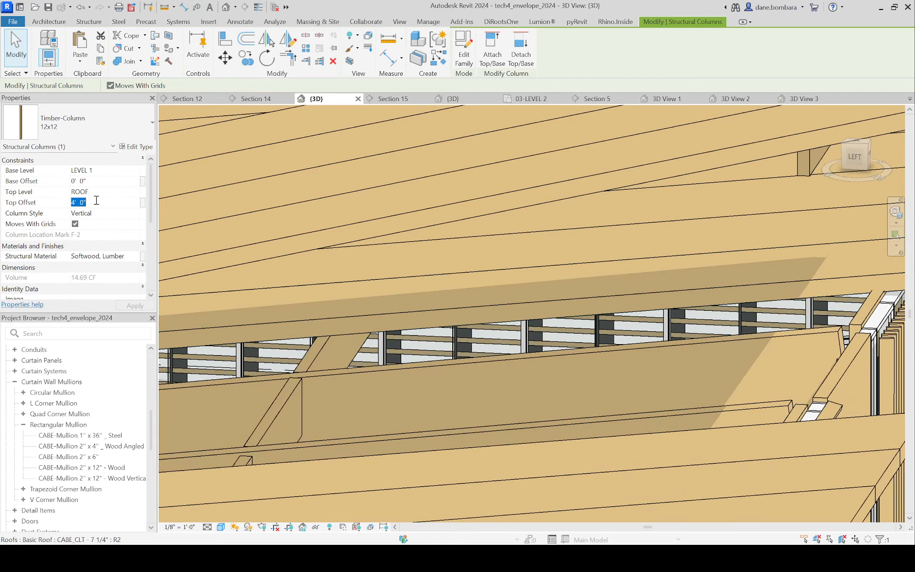
{"action": "type", "text": "10"}
{"action": "scroll", "coordinate": [414, 422], "scroll_direction": "down", "scroll_amount": 3}
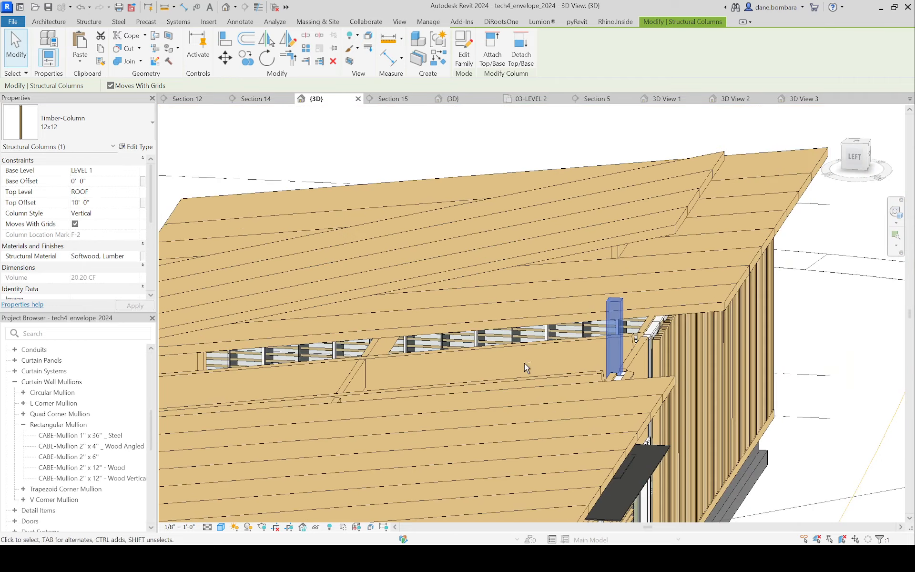
{"action": "middle_click_drag", "start_coordinate": [524, 363], "coordinate": [496, 313], "text": "shift"}
{"action": "left_click", "coordinate": [97, 202]}
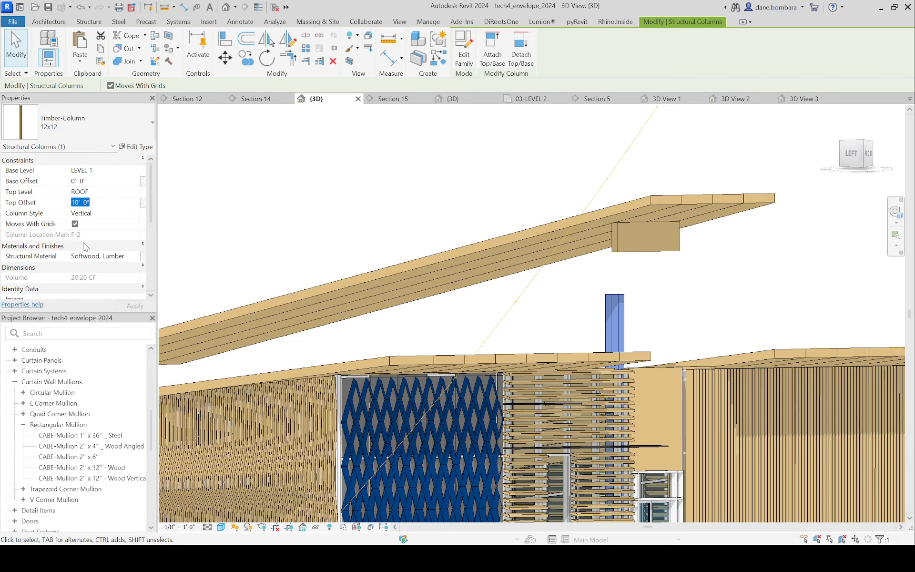
{"action": "type", "text": "15"}
{"action": "middle_click_drag", "start_coordinate": [364, 208], "coordinate": [631, 258], "text": "shift"}
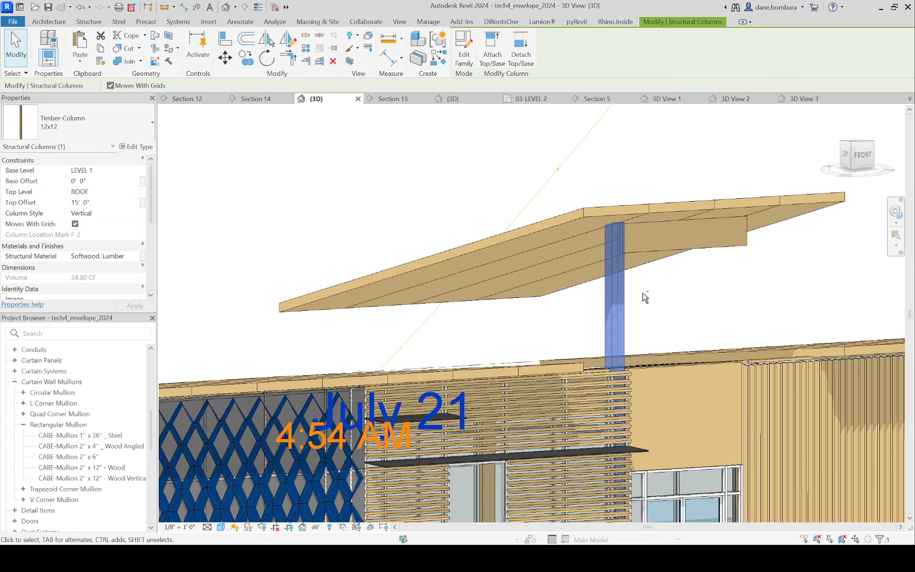
Step: Set the top offset of the other 12x12 entrance column, at C-2, to 15'
{"action": "middle_click_drag", "start_coordinate": [643, 293], "coordinate": [755, 379], "text": "shift"}
{"action": "scroll", "coordinate": [684, 375], "scroll_direction": "up", "scroll_amount": 2}
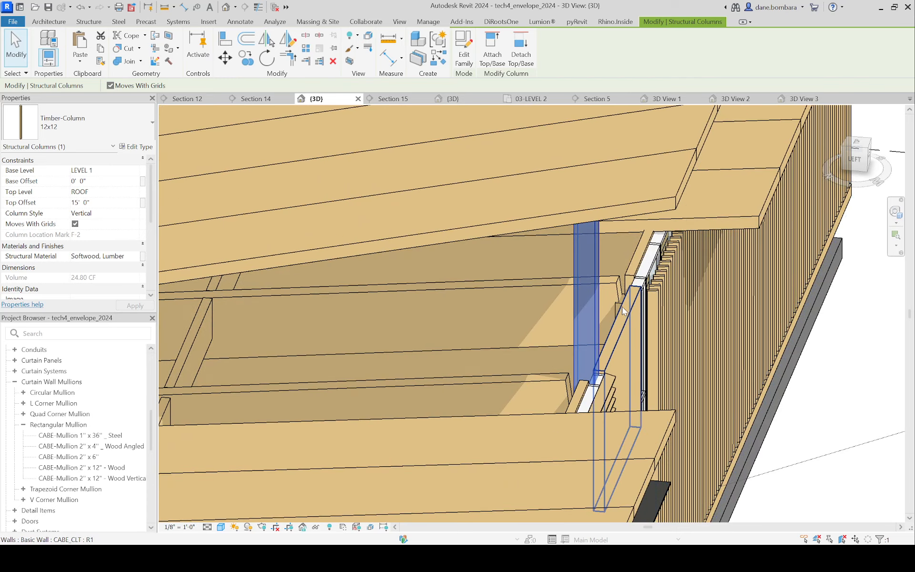
{"action": "left_click", "coordinate": [618, 302]}
{"action": "left_click", "coordinate": [107, 201]}
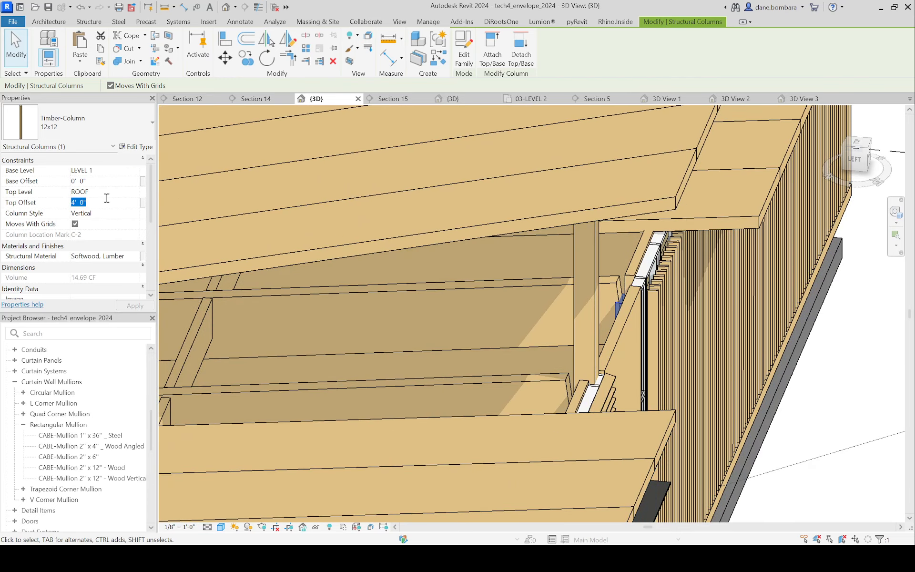
{"action": "type", "text": "15"}
{"action": "mouse_move", "coordinate": [475, 273]}
{"action": "middle_mouse_down", "text": "shift"}
{"action": "mouse_move", "coordinate": [565, 286]}
{"action": "mouse_move", "coordinate": [439, 206]}
{"action": "mouse_move", "coordinate": [486, 288]}
{"action": "middle_mouse_up", "text": "shift"}
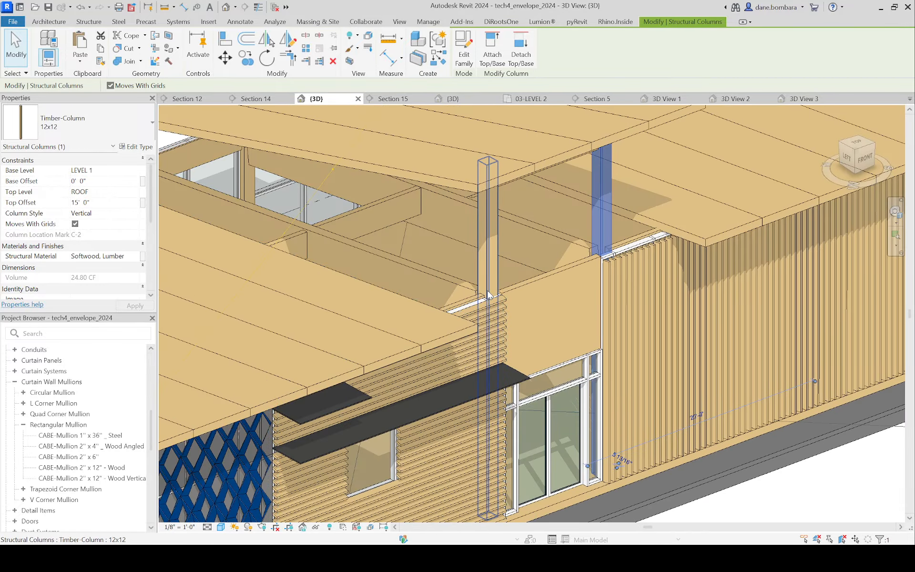
Step: Examine from several angles how the two extended columns and the raised girder meet the sloped roof panels
{"action": "middle_click_drag", "start_coordinate": [487, 223], "coordinate": [448, 129], "text": "shift"}
{"action": "scroll", "coordinate": [448, 129], "scroll_direction": "down", "scroll_amount": 1}
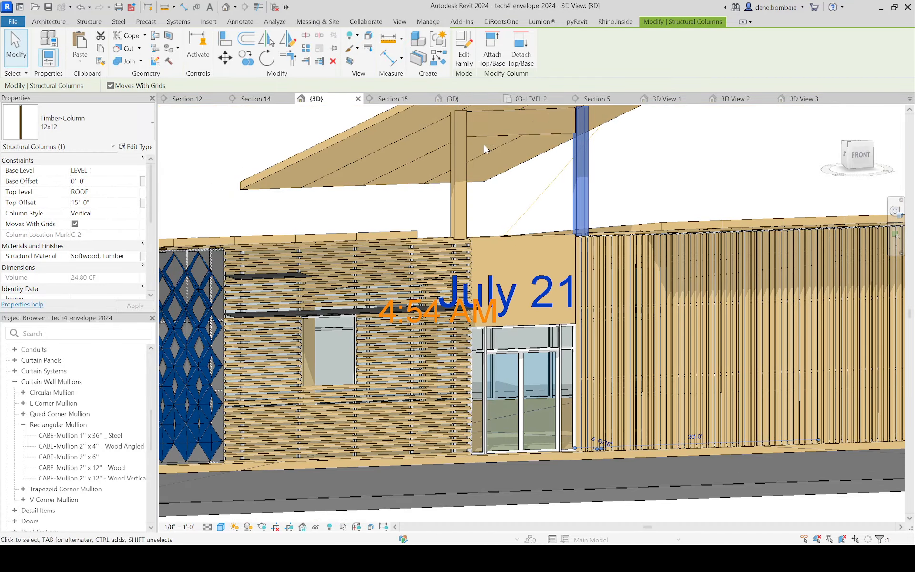
{"action": "middle_click_drag", "start_coordinate": [476, 159], "coordinate": [476, 213], "text": "shift"}
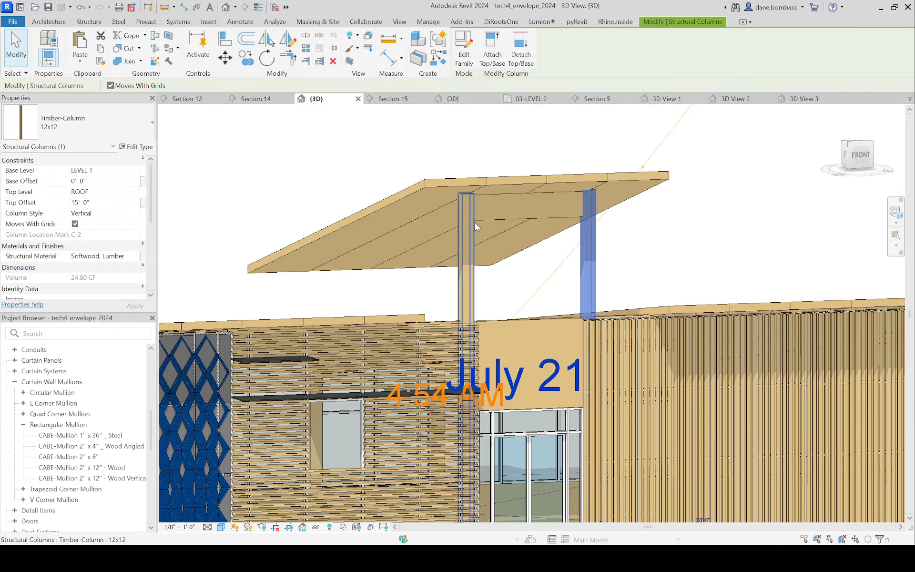
{"action": "middle_click_drag", "start_coordinate": [547, 268], "coordinate": [505, 286], "text": "shift"}
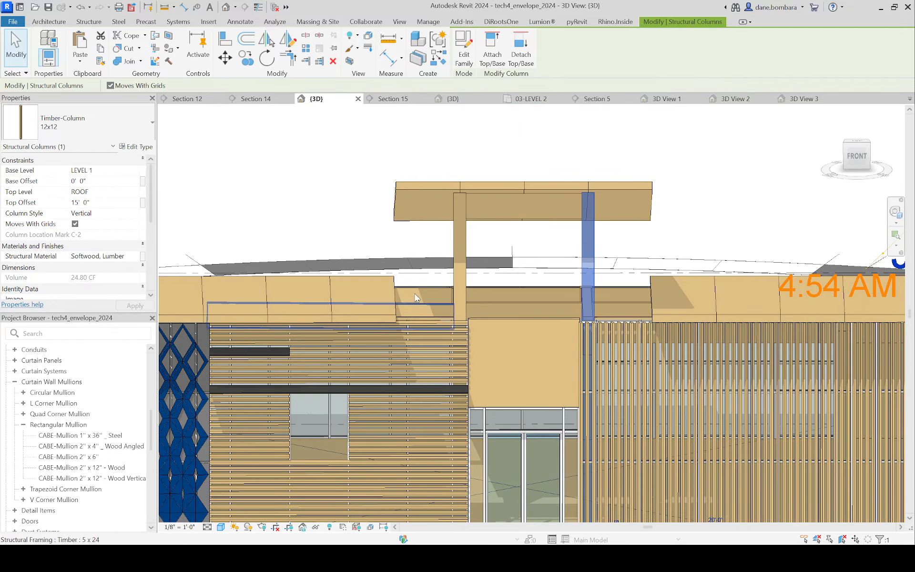
{"action": "middle_click_drag", "start_coordinate": [416, 297], "coordinate": [413, 337], "text": "shift"}
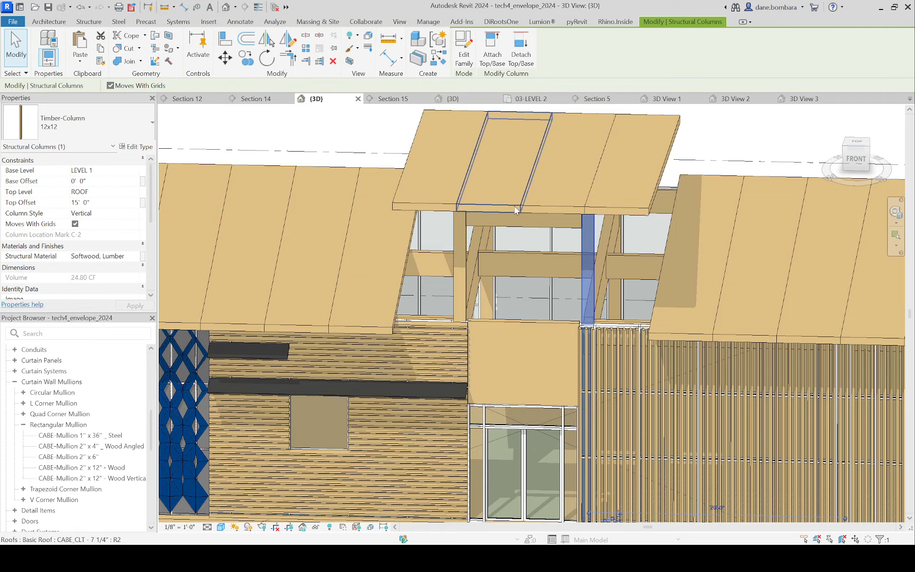
{"action": "middle_click_drag", "start_coordinate": [506, 214], "coordinate": [561, 191], "text": "shift"}
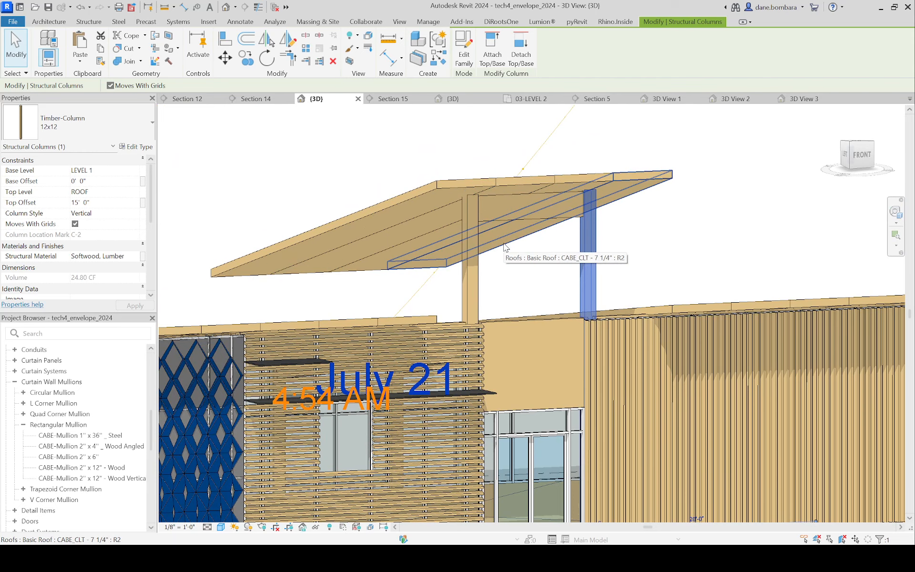
{"action": "middle_click_drag", "start_coordinate": [504, 237], "coordinate": [482, 322], "text": "shift"}
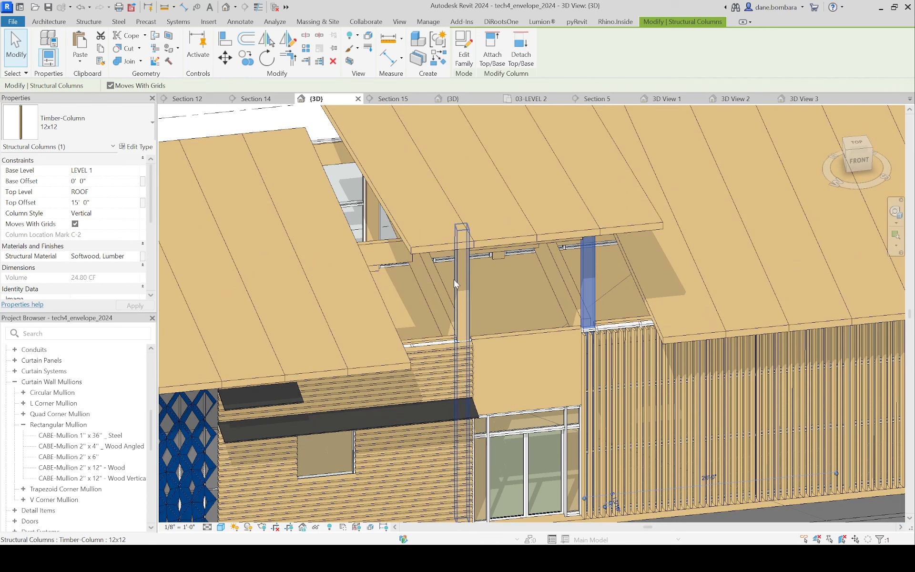
{"action": "middle_click_drag", "start_coordinate": [453, 231], "coordinate": [480, 239], "text": "shift"}
Step: Stretch both ends of the raised 5 x 24 girder past the columns toward the outer edges of the raised roof
{"action": "left_click", "coordinate": [414, 328]}
{"action": "left_click", "coordinate": [482, 207]}
{"action": "left_click_drag", "start_coordinate": [482, 207], "coordinate": [392, 200]}
{"action": "left_click_drag", "start_coordinate": [615, 200], "coordinate": [688, 202]}
{"action": "middle_click_drag", "start_coordinate": [688, 202], "coordinate": [476, 230], "text": "shift"}
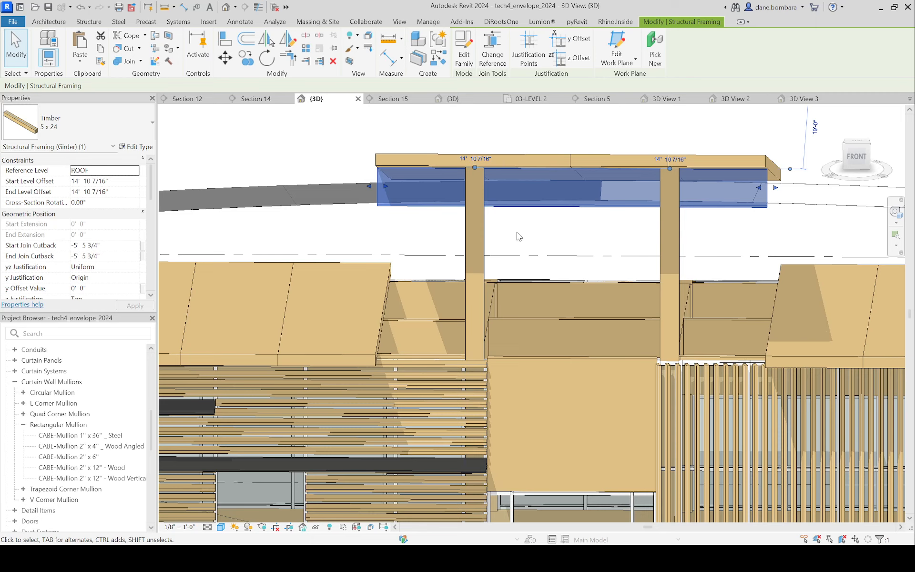
Step: Set the top offset of both 12x12 entrance columns to 13' so they stop below the raised girder
{"action": "left_click", "coordinate": [475, 239]}
{"action": "left_click", "coordinate": [667, 231], "text": "ctrl"}
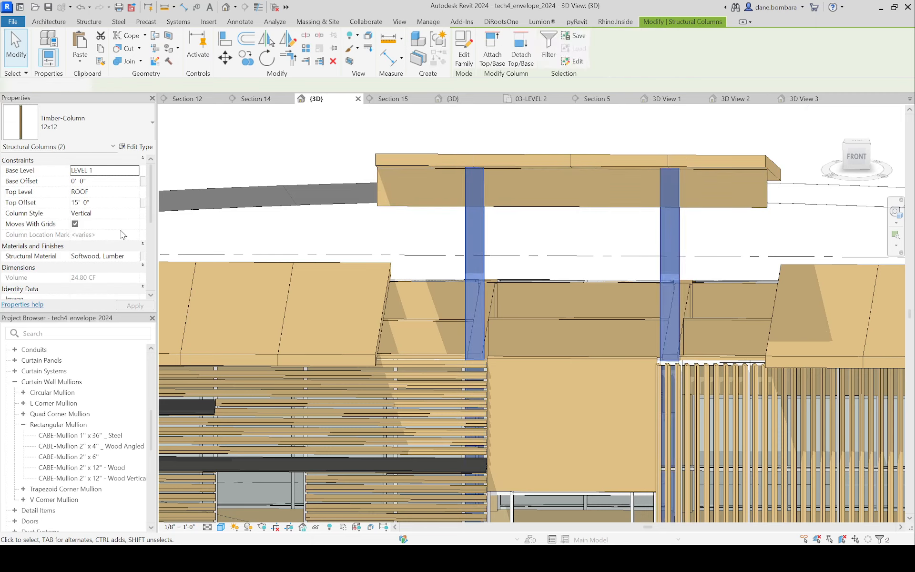
{"action": "left_click", "coordinate": [114, 202]}
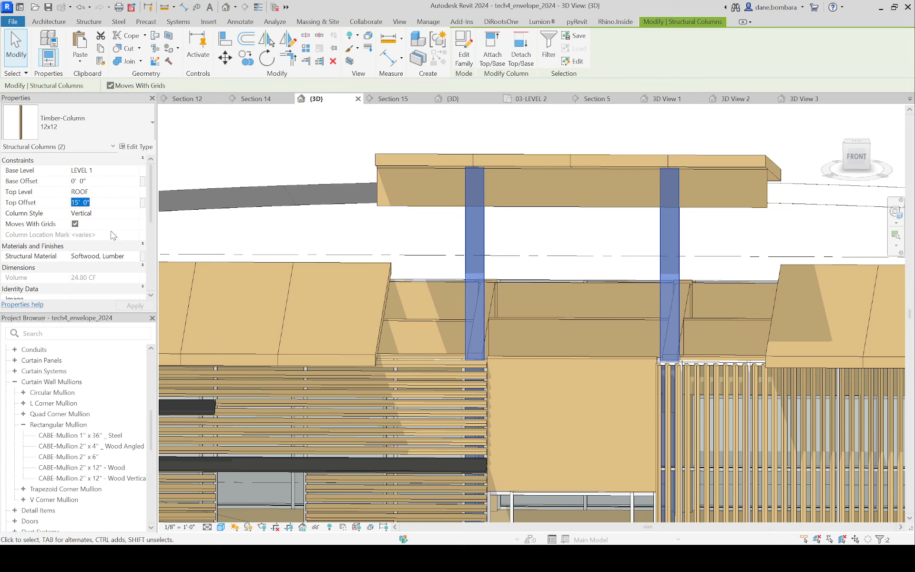
{"action": "type", "text": "1"}
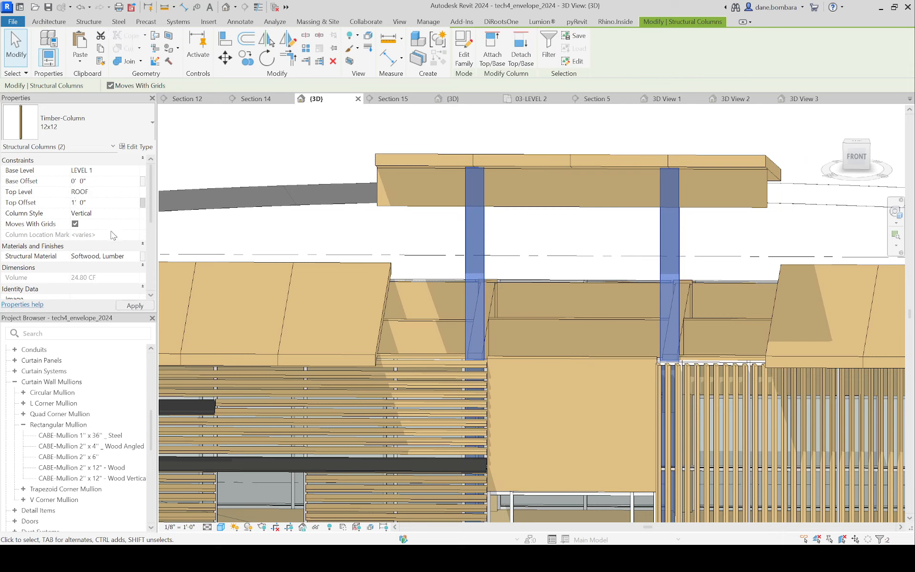
{"action": "left_click", "coordinate": [104, 204]}
{"action": "type", "text": "13"}
{"action": "middle_click_drag", "start_coordinate": [519, 176], "coordinate": [596, 206], "text": "shift"}
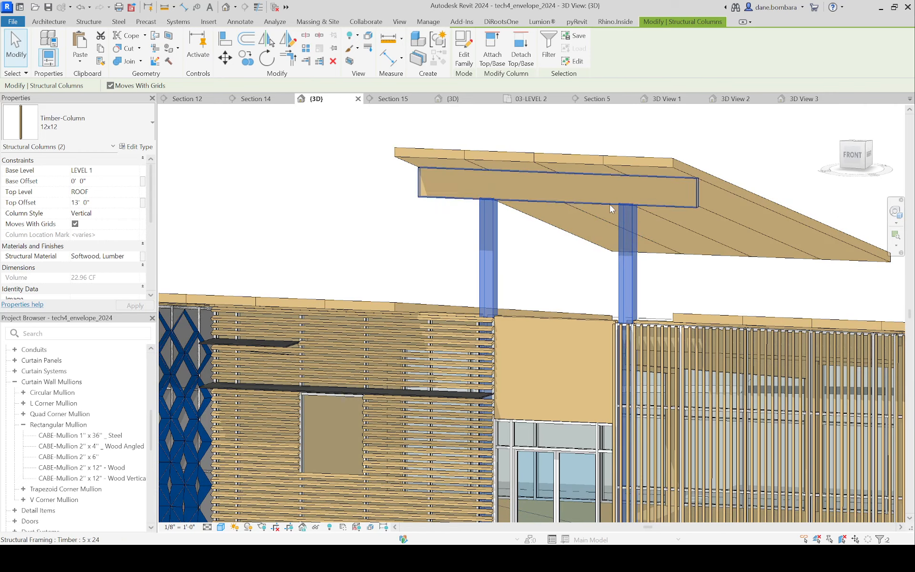
{"action": "middle_click_drag", "start_coordinate": [481, 204], "coordinate": [527, 231], "text": "shift"}
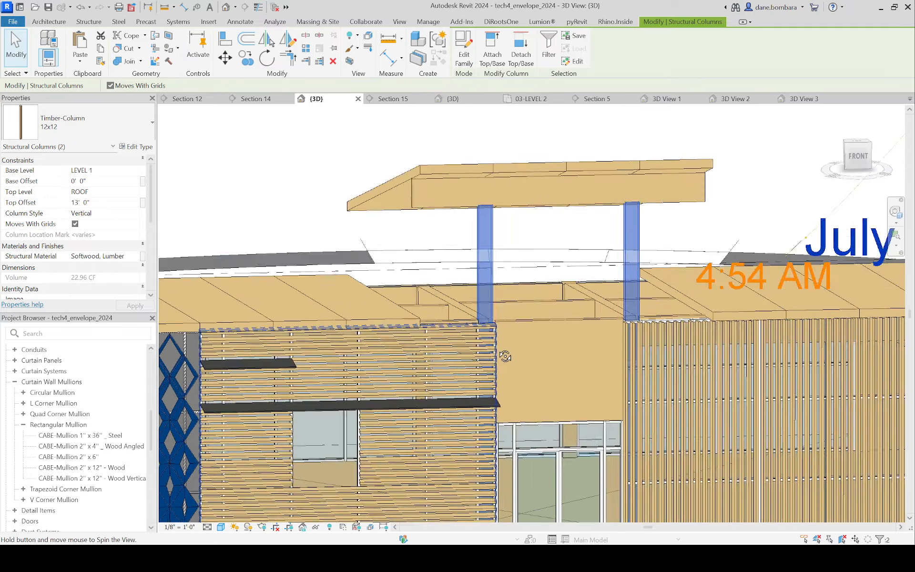
{"action": "middle_click_drag", "start_coordinate": [497, 267], "coordinate": [444, 335], "text": "shift"}
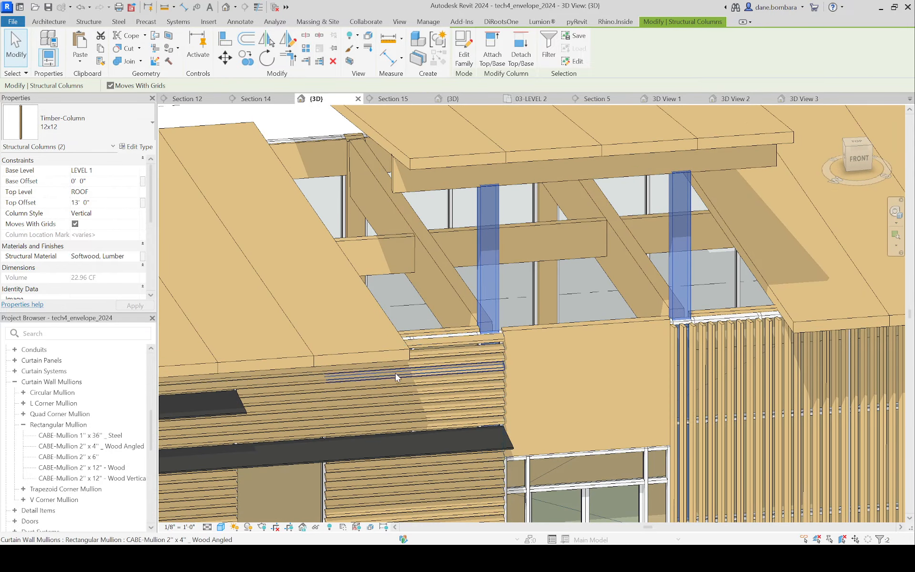
Step: Temporarily isolate the lower front 5 x 24 girder beside column F-2, restore the full model, and review the raised roof
{"action": "left_click", "coordinate": [431, 344]}
{"action": "scroll", "coordinate": [430, 344], "scroll_direction": "up", "scroll_amount": 3}
{"action": "middle_click_drag", "start_coordinate": [409, 327], "coordinate": [427, 202]}
{"action": "left_click", "coordinate": [452, 358]}
{"action": "scroll", "coordinate": [468, 279], "scroll_direction": "down", "scroll_amount": 2}
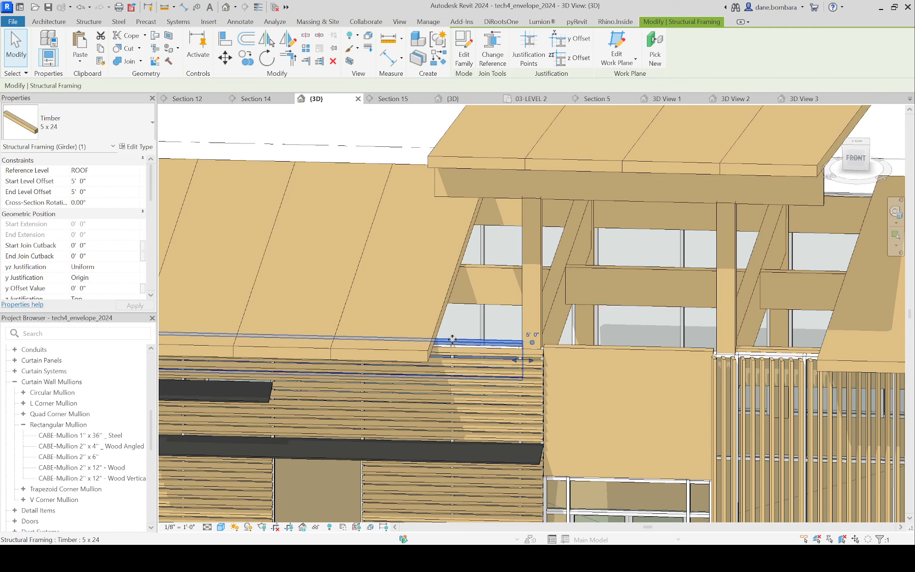
{"action": "key", "text": "h"}
{"action": "key", "text": "i"}
{"action": "key", "text": "Escape"}
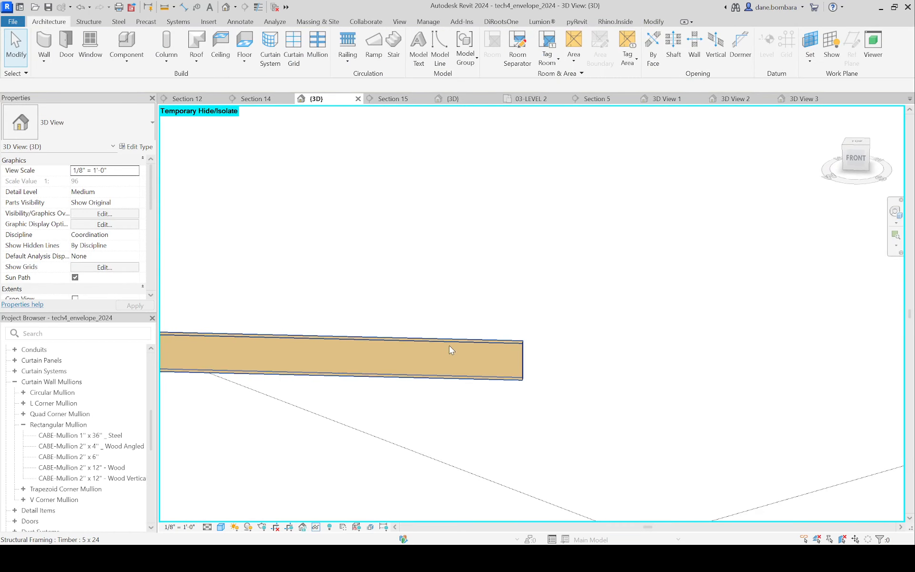
{"action": "left_click", "coordinate": [448, 349]}
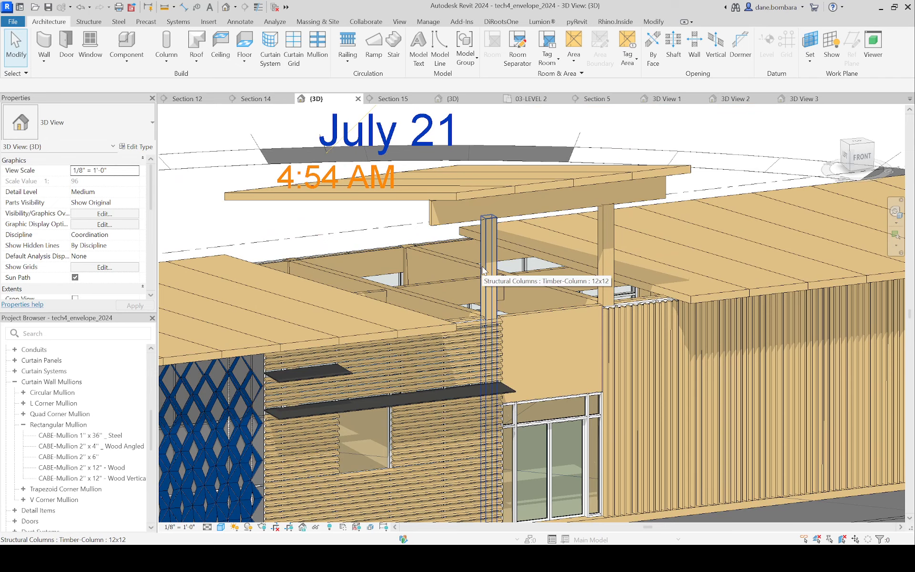
{"action": "middle_click_drag", "start_coordinate": [342, 259], "coordinate": [287, 229], "text": "shift"}
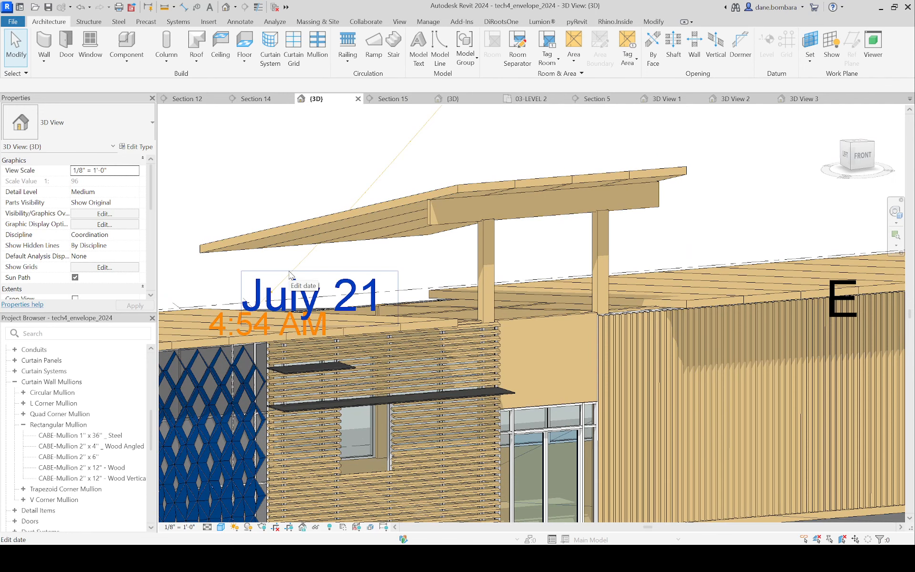
Step: Review the raised entrance roof, then open the 03-LEVEL 2 floor plan and restore its temporarily hidden elements
{"action": "scroll", "coordinate": [430, 270], "scroll_direction": "down", "scroll_amount": 3}
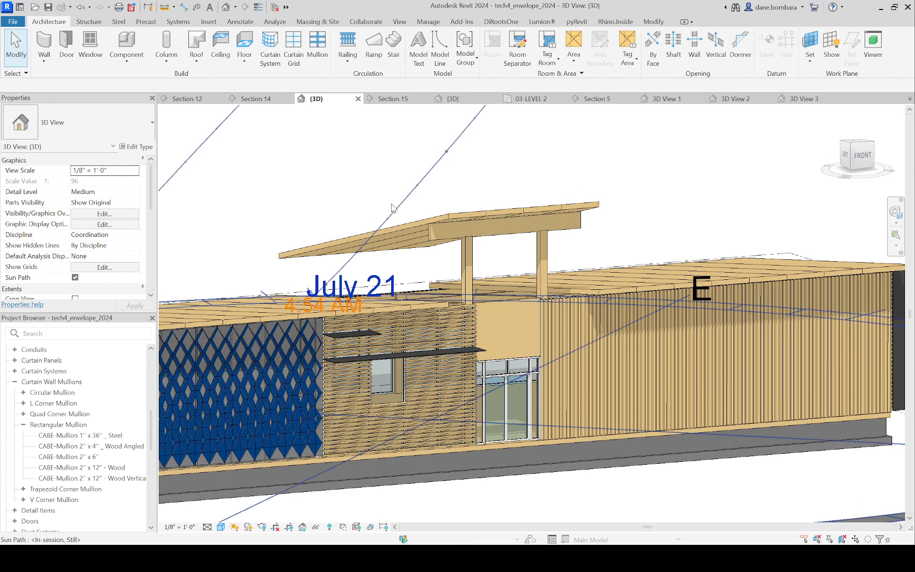
{"action": "middle_click_drag", "start_coordinate": [491, 244], "coordinate": [469, 273], "text": "shift"}
{"action": "scroll", "coordinate": [414, 262], "scroll_direction": "up", "scroll_amount": 2}
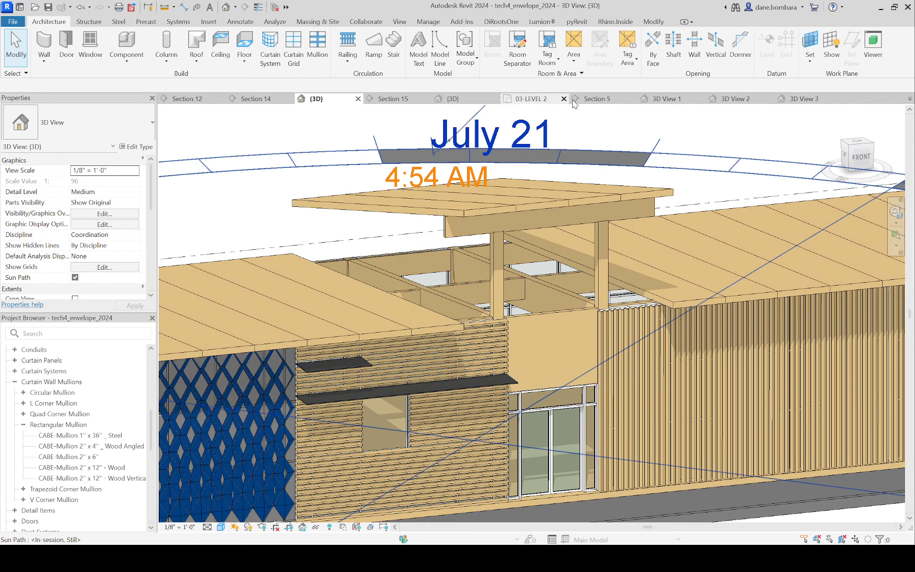
{"action": "left_click", "coordinate": [530, 99]}
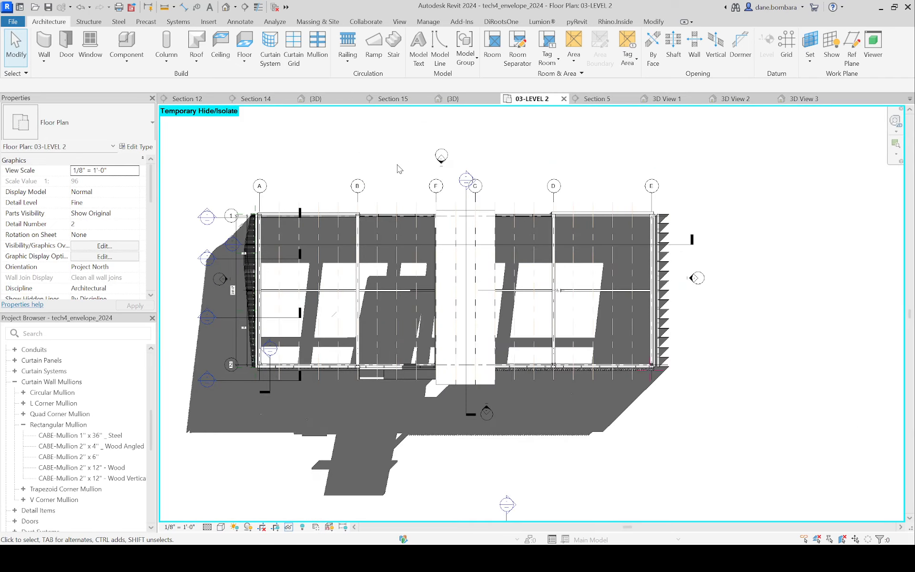
{"action": "scroll", "coordinate": [419, 205], "scroll_direction": "up", "scroll_amount": 3}
{"action": "key", "text": "h"}
{"action": "key", "text": "r"}
{"action": "scroll", "coordinate": [422, 220], "scroll_direction": "up", "scroll_amount": 3}
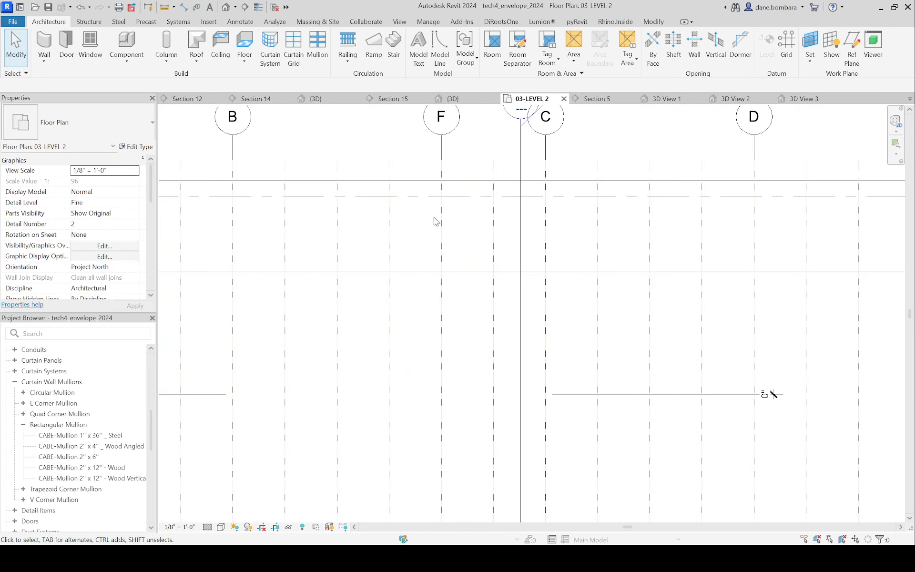
Step: Start a wall beside the raised roof strip near grid F using curtain wall type CABE_Verticals at 5'-0" Max, Horizontals at 8'-0" Max
{"action": "scroll", "coordinate": [402, 191], "scroll_direction": "down", "scroll_amount": 4}
{"action": "left_click", "coordinate": [402, 185]}
{"action": "middle_click_drag", "start_coordinate": [390, 221], "coordinate": [441, 221]}
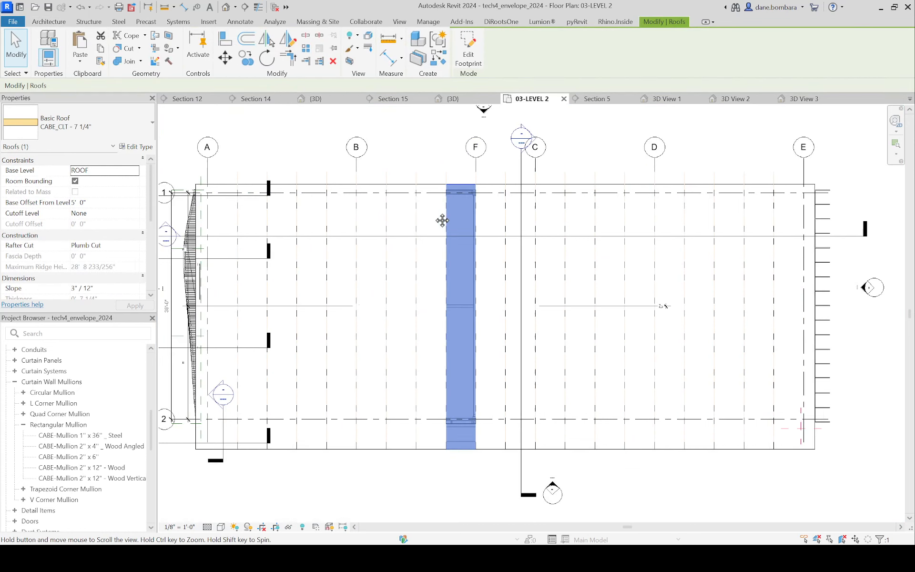
{"action": "scroll", "coordinate": [416, 177], "scroll_direction": "up", "scroll_amount": 3}
{"action": "left_click", "coordinate": [432, 151]}
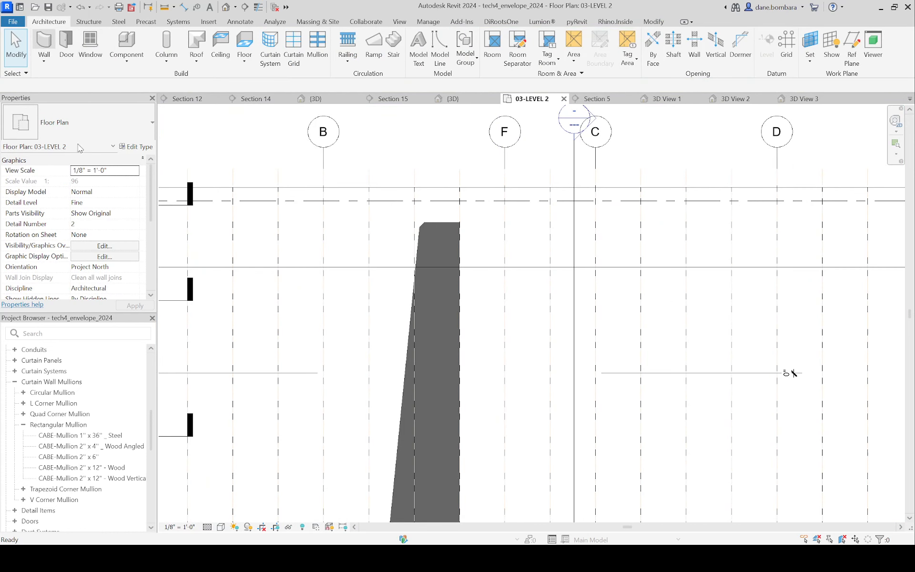
{"action": "key", "text": "w"}
{"action": "key", "text": "a"}
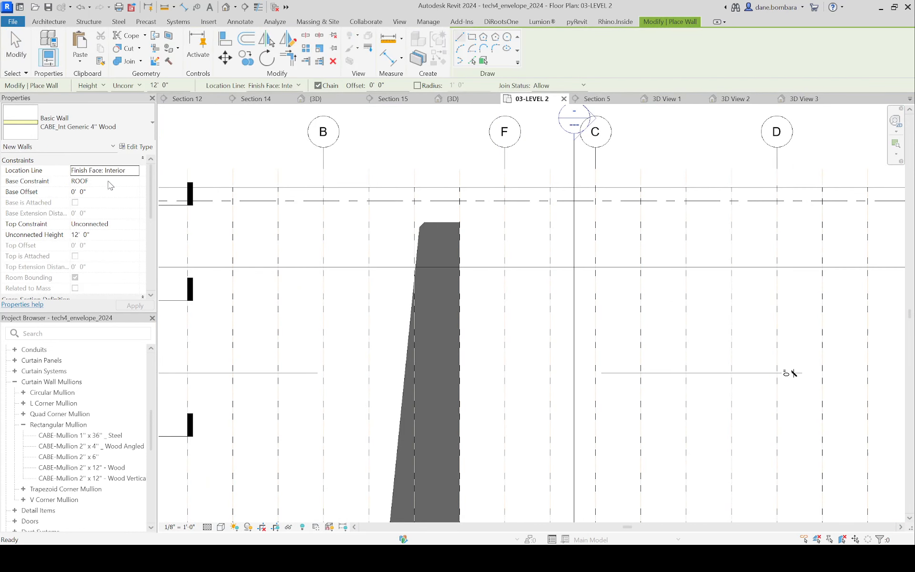
{"action": "left_click", "coordinate": [110, 124]}
{"action": "scroll", "coordinate": [82, 403], "scroll_direction": "down", "scroll_amount": 2}
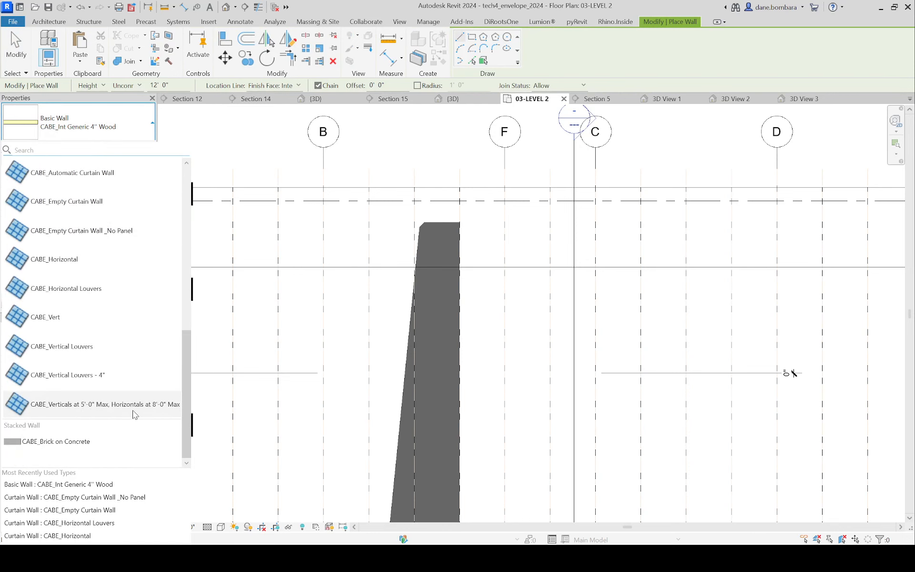
{"action": "left_click", "coordinate": [150, 412]}
{"action": "scroll", "coordinate": [439, 205], "scroll_direction": "up", "scroll_amount": 2}
{"action": "scroll", "coordinate": [440, 205], "scroll_direction": "down", "scroll_amount": 2}
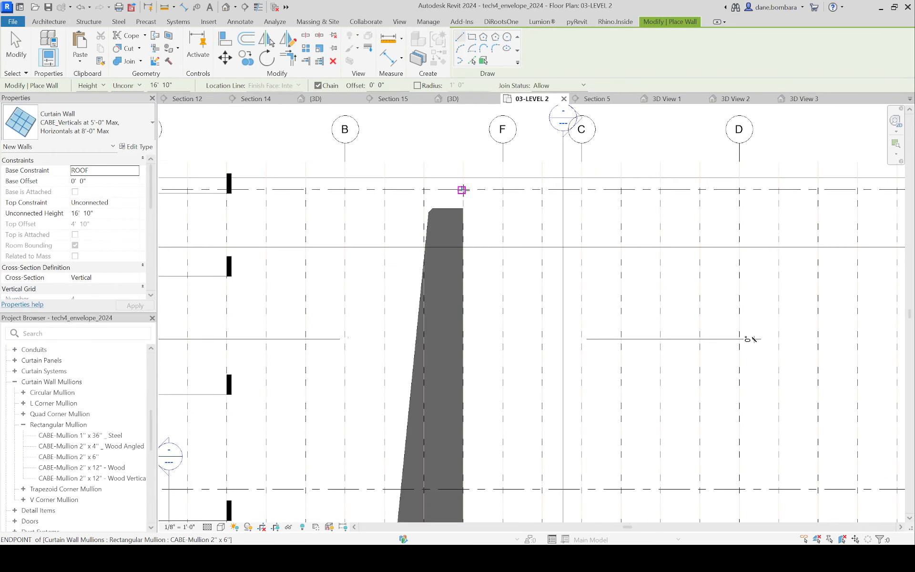
Step: Draw a 43'-0" curtain wall along the raised roof's edge west of grid F, from grid 1 to the front roof edge
{"action": "scroll", "coordinate": [453, 200], "scroll_direction": "down", "scroll_amount": 2}
{"action": "scroll", "coordinate": [453, 214], "scroll_direction": "up", "scroll_amount": 2}
{"action": "left_click", "coordinate": [458, 201]}
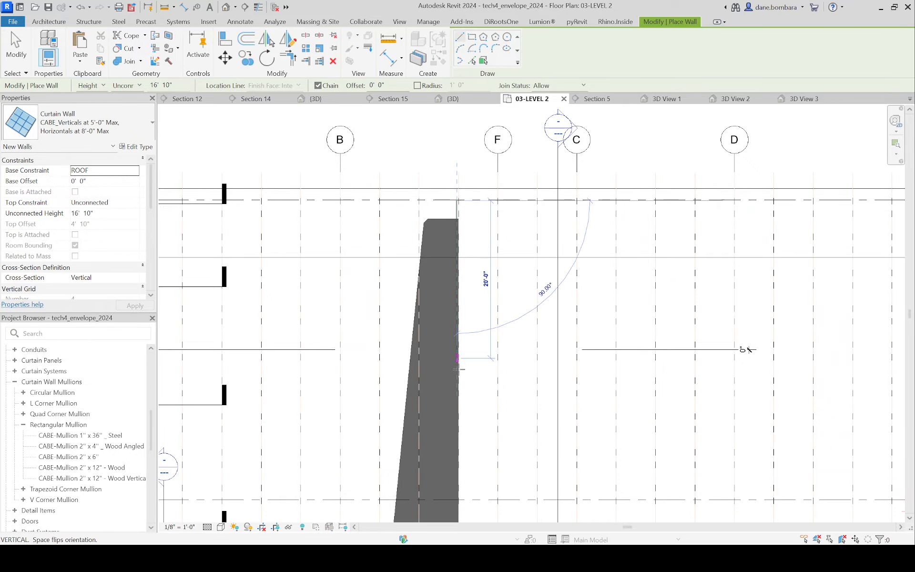
{"action": "middle_click_drag", "start_coordinate": [467, 389], "coordinate": [462, 252]}
{"action": "left_click", "coordinate": [449, 399]}
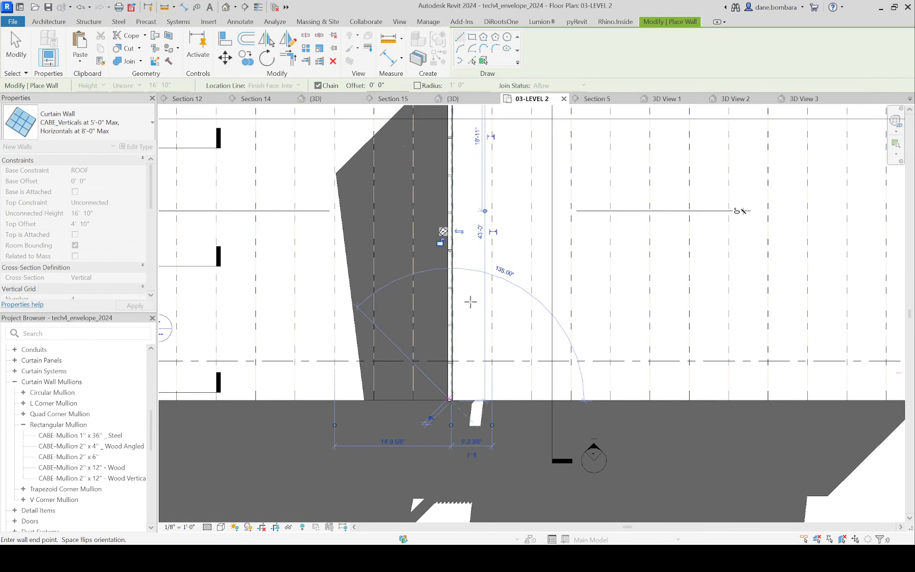
{"action": "key", "text": "Escape"}
{"action": "key", "text": "Escape"}
Step: In the 3D view, stretch the top of the new curtain wall above the raised roof to a height of about 20'-4"
{"action": "left_click", "coordinate": [316, 99]}
{"action": "scroll", "coordinate": [482, 190], "scroll_direction": "down", "scroll_amount": 2}
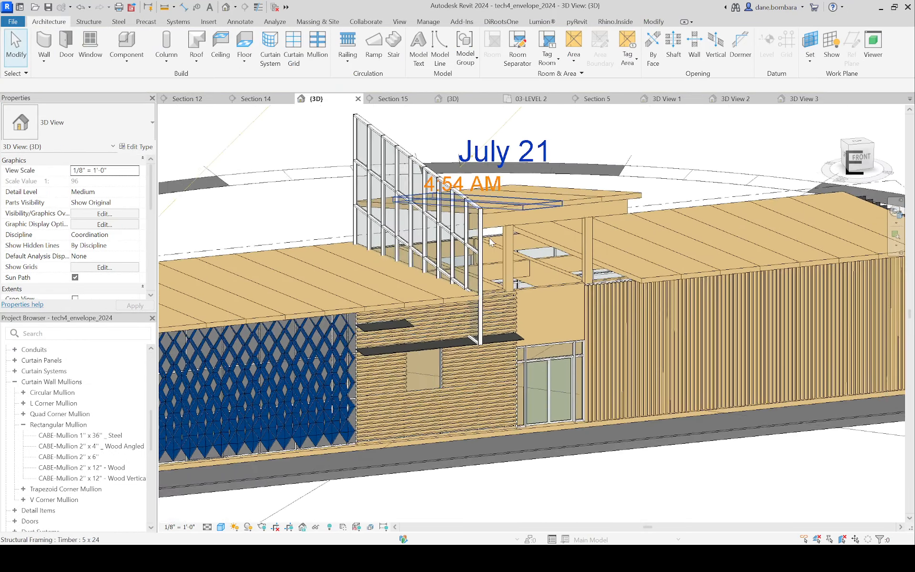
{"action": "middle_click_drag", "start_coordinate": [365, 216], "coordinate": [399, 224], "text": "shift"}
{"action": "left_click", "coordinate": [419, 197]}
{"action": "left_click_drag", "start_coordinate": [371, 185], "coordinate": [374, 159]}
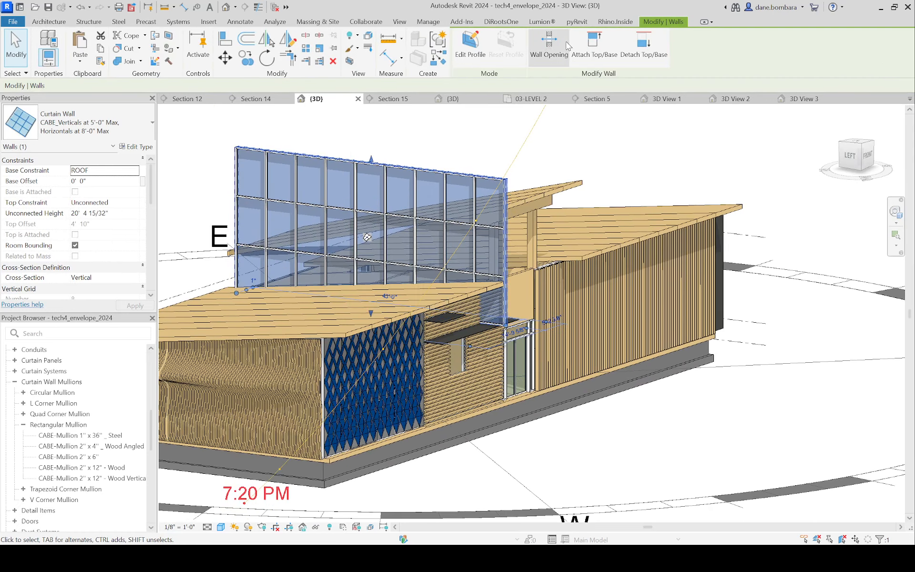
Step: Edit the curtain wall's profile by picking sketch lines from the edges of the lower roof and the raised sloped roof
{"action": "left_click", "coordinate": [469, 45]}
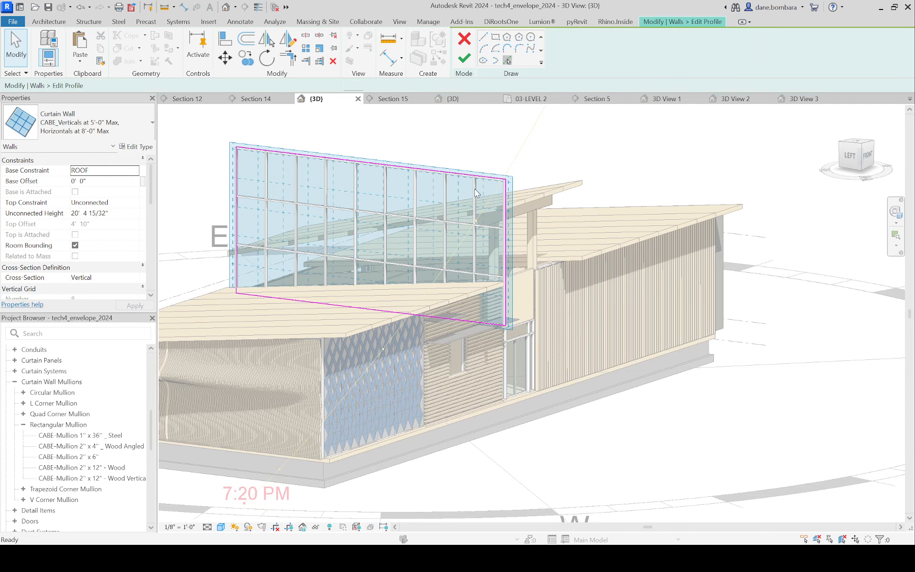
{"action": "scroll", "coordinate": [472, 198], "scroll_direction": "up", "scroll_amount": 4}
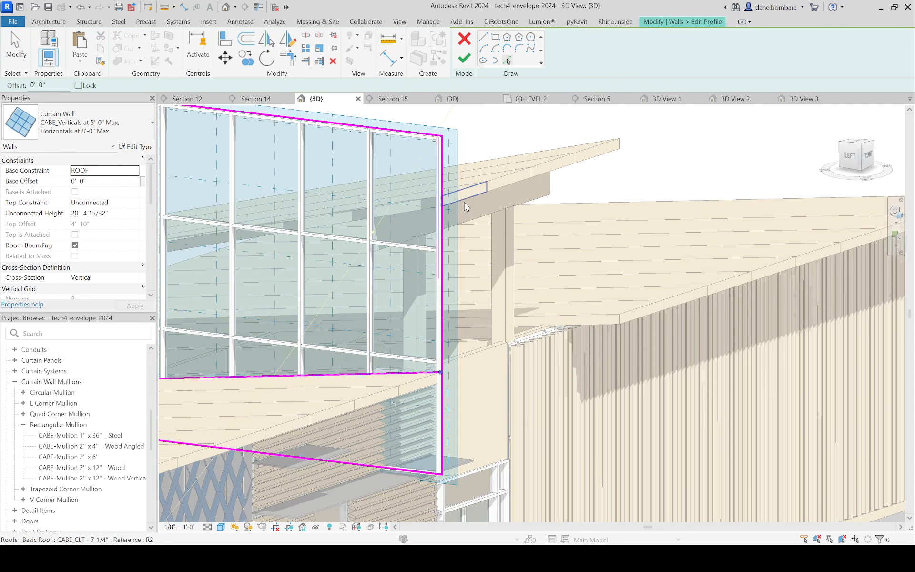
{"action": "key", "text": "Tab"}
{"action": "scroll", "coordinate": [464, 199], "scroll_direction": "down", "scroll_amount": 1}
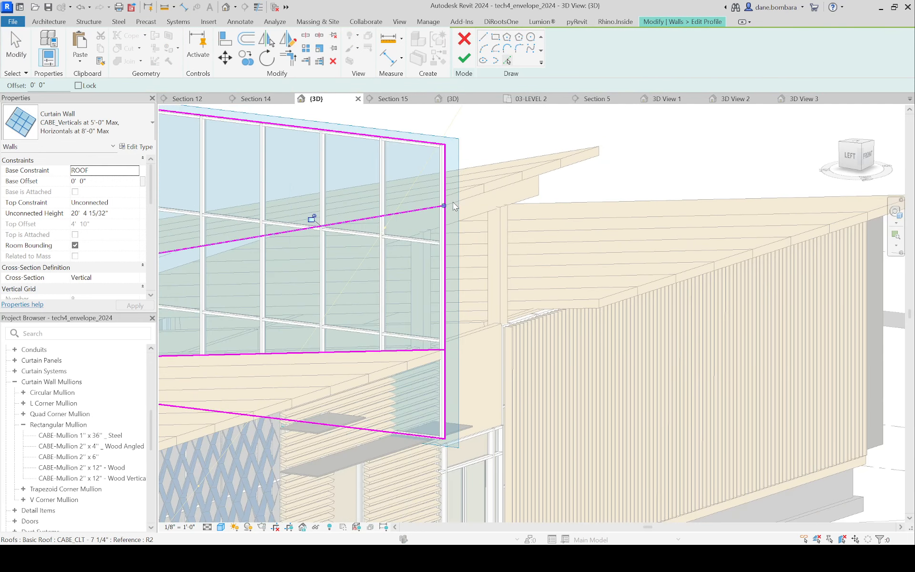
{"action": "key", "text": "Escape"}
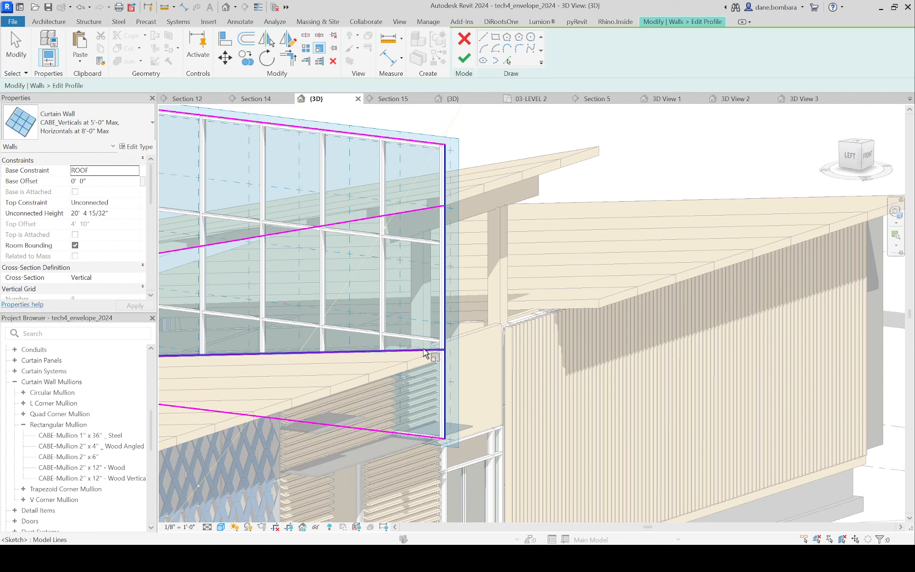
Step: Trim the profile's vertical side lines to the picked lower and upper roof lines
{"action": "middle_click_drag", "start_coordinate": [368, 339], "coordinate": [482, 309]}
{"action": "key", "text": "Escape"}
{"action": "scroll", "coordinate": [550, 193], "scroll_direction": "down", "scroll_amount": 2}
{"action": "middle_click_drag", "start_coordinate": [441, 248], "coordinate": [530, 262]}
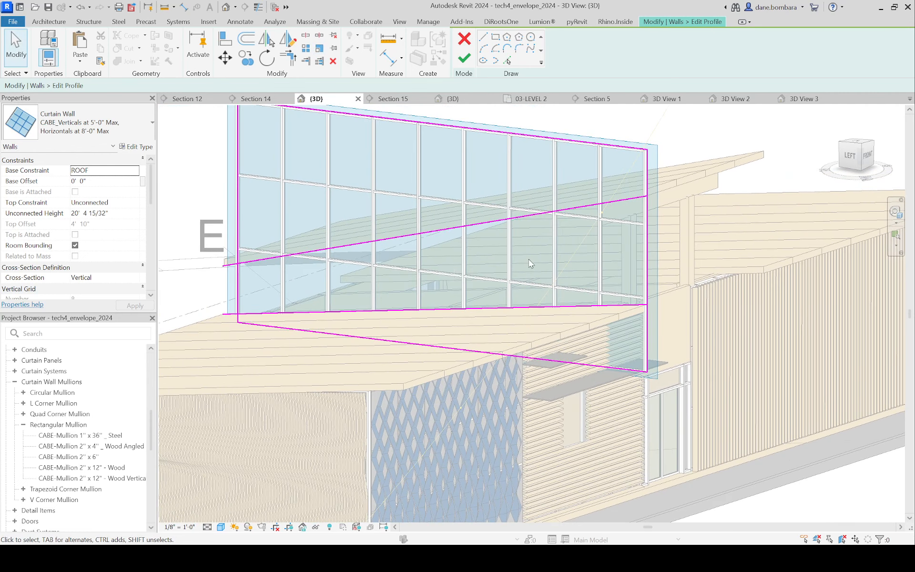
{"action": "scroll", "coordinate": [432, 274], "scroll_direction": "down", "scroll_amount": 1}
{"action": "left_click", "coordinate": [333, 266]}
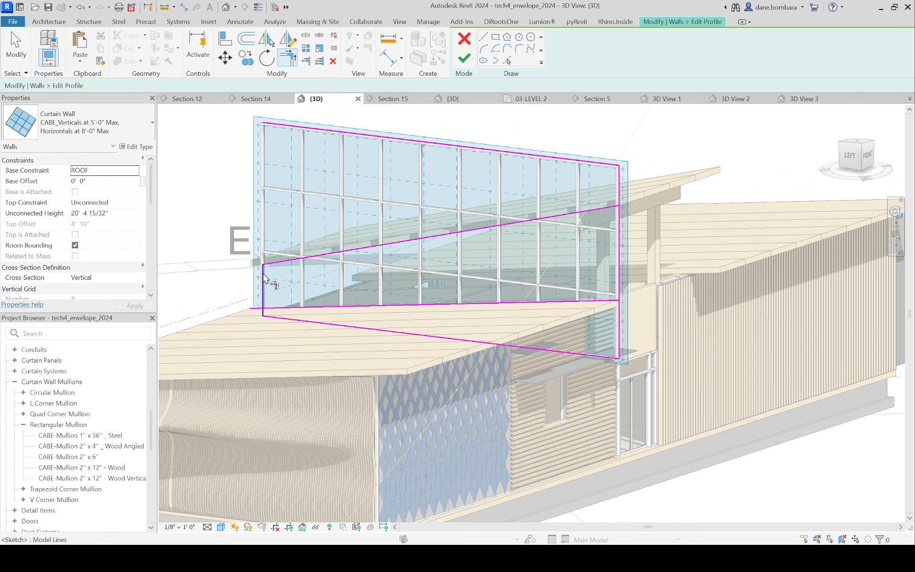
{"action": "left_click", "coordinate": [266, 275]}
{"action": "key", "text": "t"}
{"action": "key", "text": "r"}
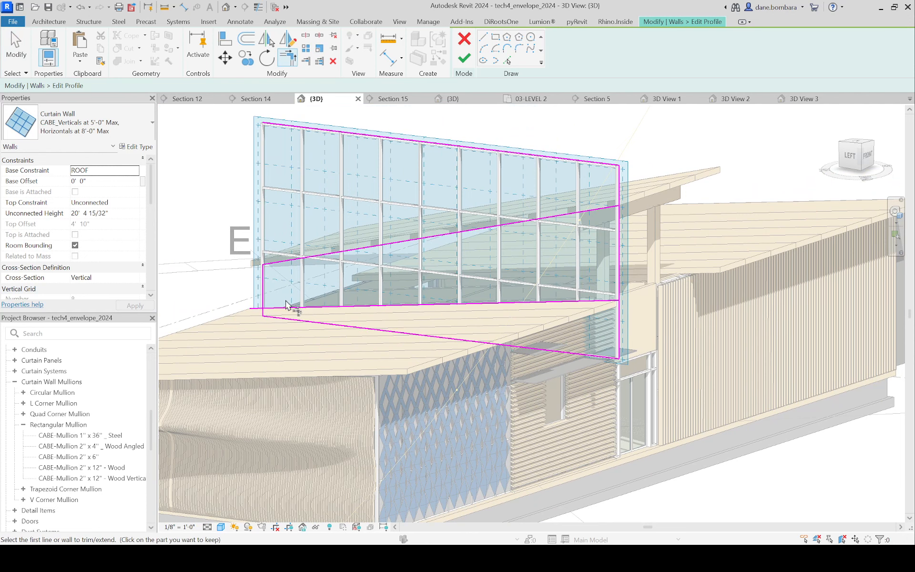
{"action": "left_click", "coordinate": [270, 307]}
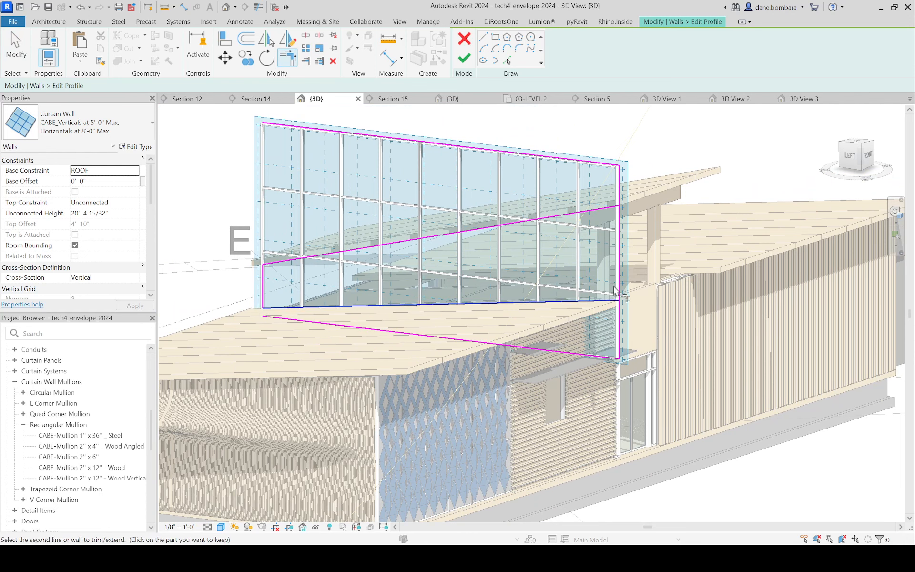
{"action": "left_click", "coordinate": [613, 224]}
{"action": "key", "text": "Escape"}
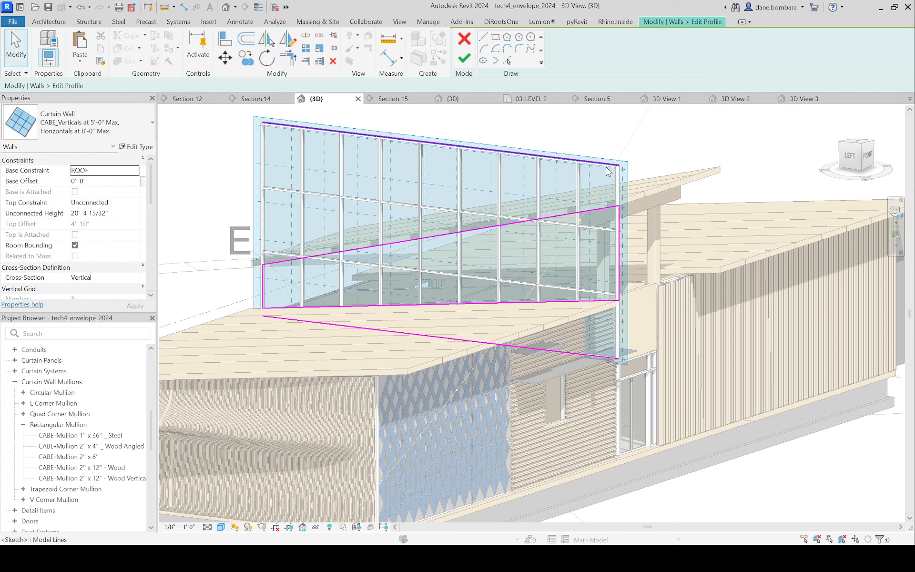
Step: Delete the leftover original profile lines, finish the profile, and delete the mullions that lost their grid segments
{"action": "left_click", "coordinate": [599, 356]}
{"action": "key", "text": "Delete"}
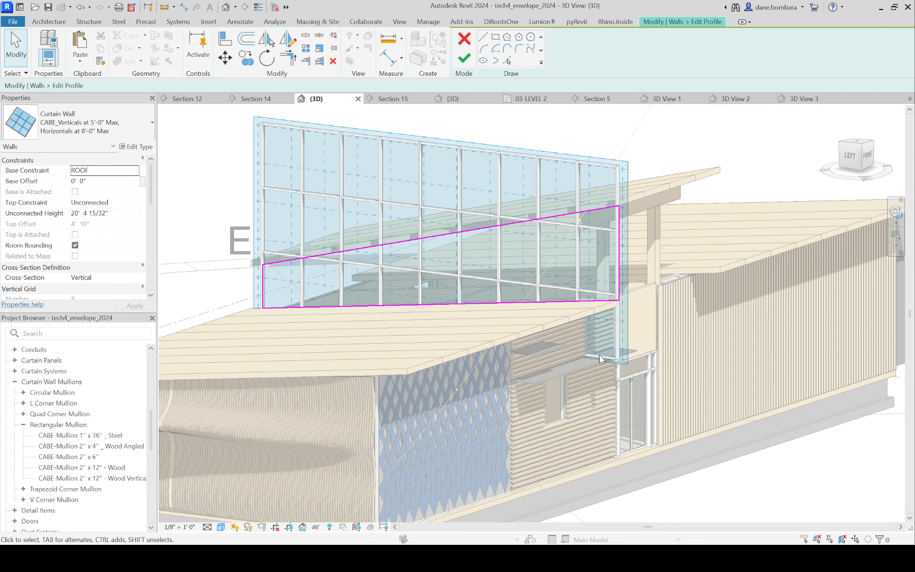
{"action": "left_click", "coordinate": [465, 58]}
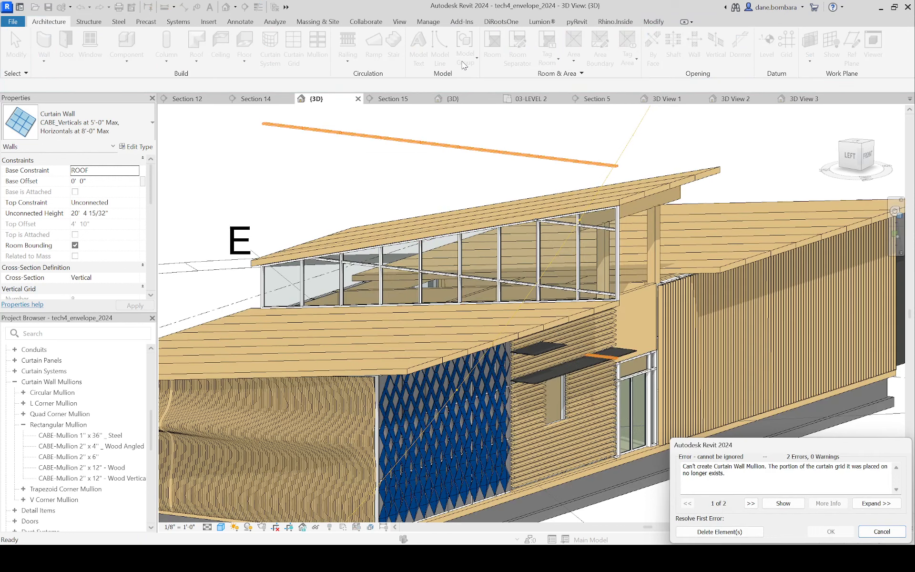
{"action": "left_click", "coordinate": [720, 532]}
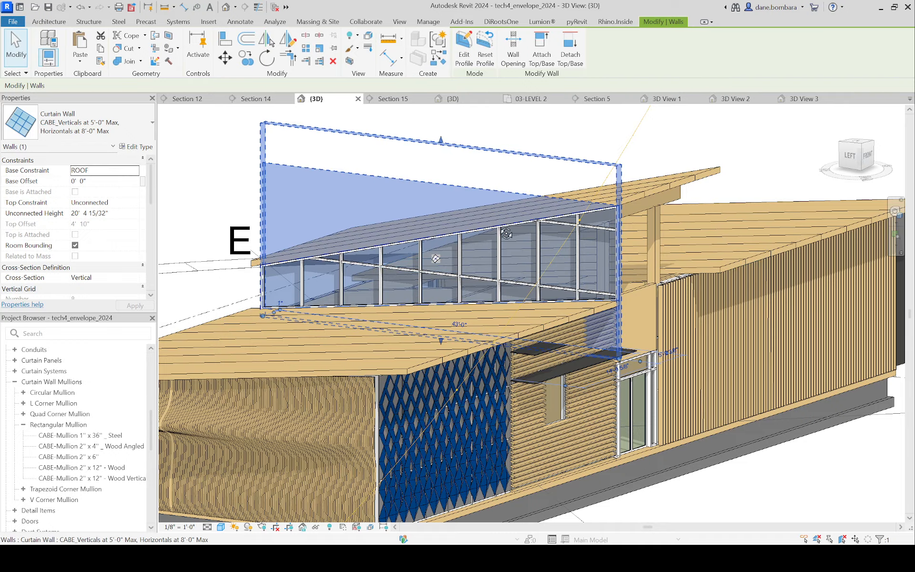
Step: Reopen the curtain wall's profile and undo the sketch edits back to the full rectangular outline before finishing
{"action": "middle_click_drag", "start_coordinate": [428, 267], "coordinate": [574, 233], "text": "shift"}
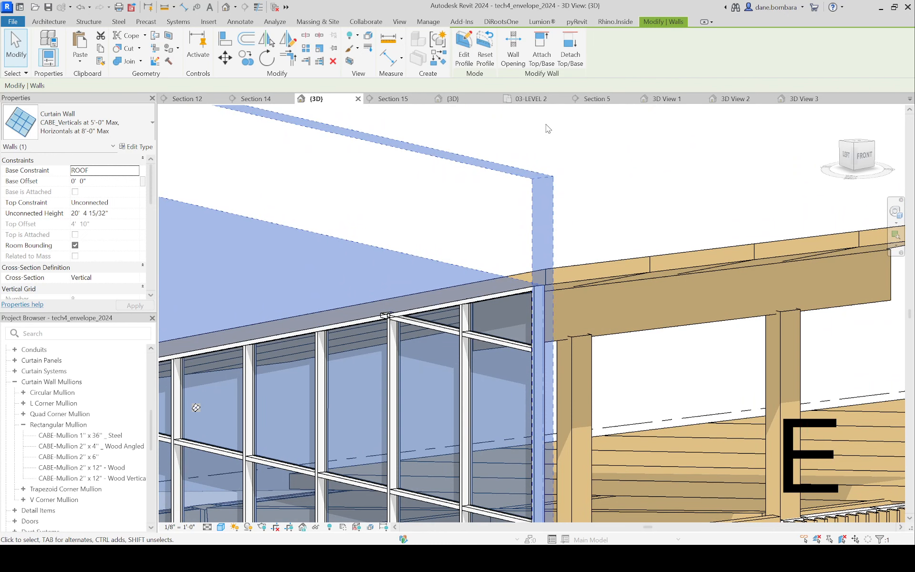
{"action": "left_click", "coordinate": [464, 49]}
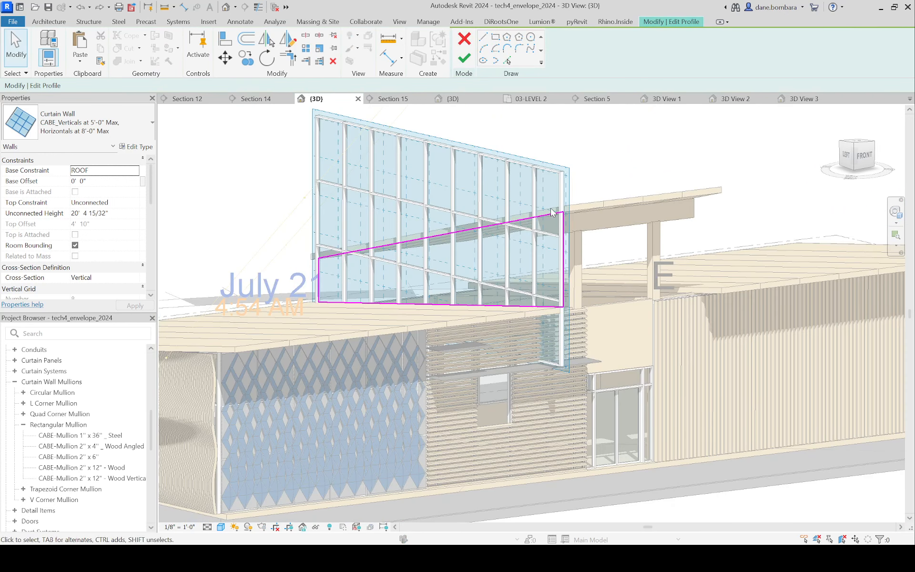
{"action": "key", "text": "ctrl+z"}
{"action": "key", "text": "ctrl+z"}
{"action": "key", "text": "ctrl+z"}
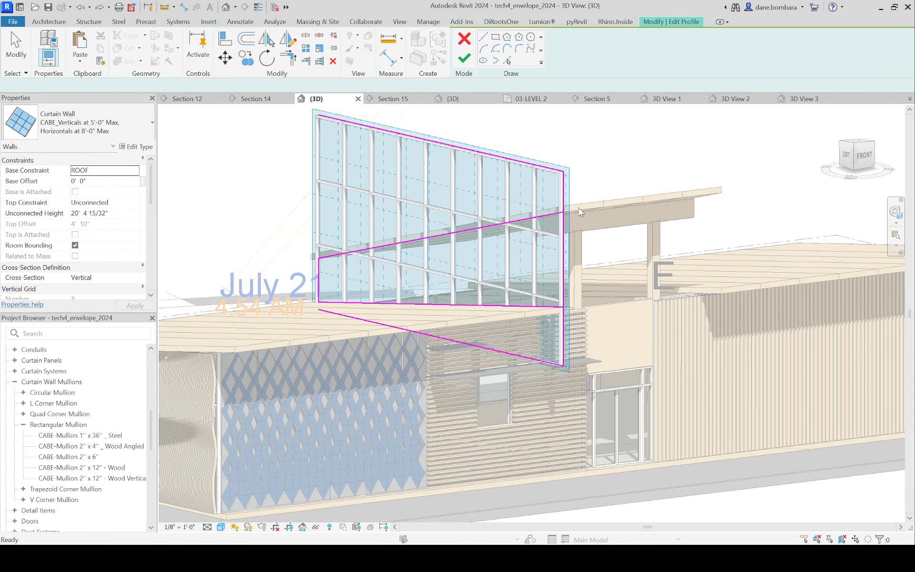
{"action": "scroll", "coordinate": [580, 211], "scroll_direction": "up", "scroll_amount": 3}
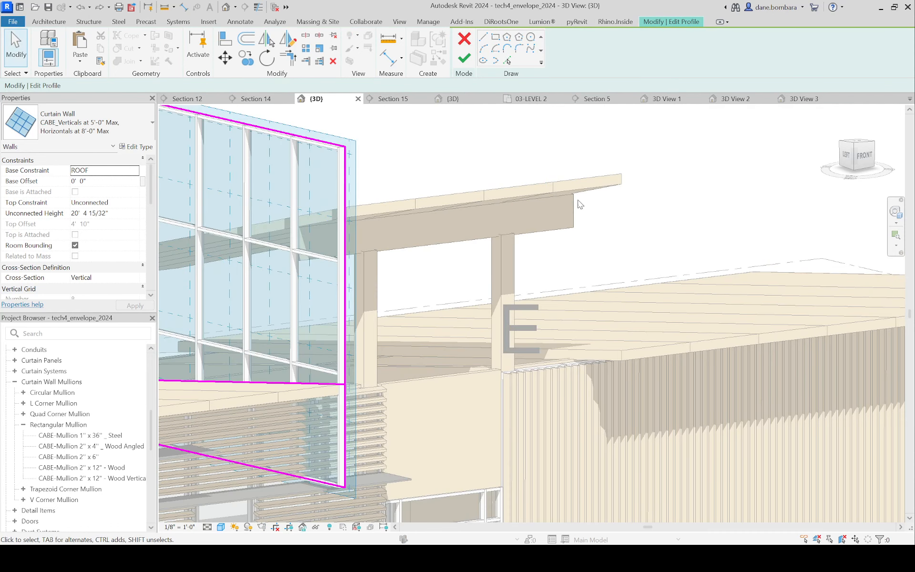
{"action": "scroll", "coordinate": [543, 185], "scroll_direction": "down", "scroll_amount": 3}
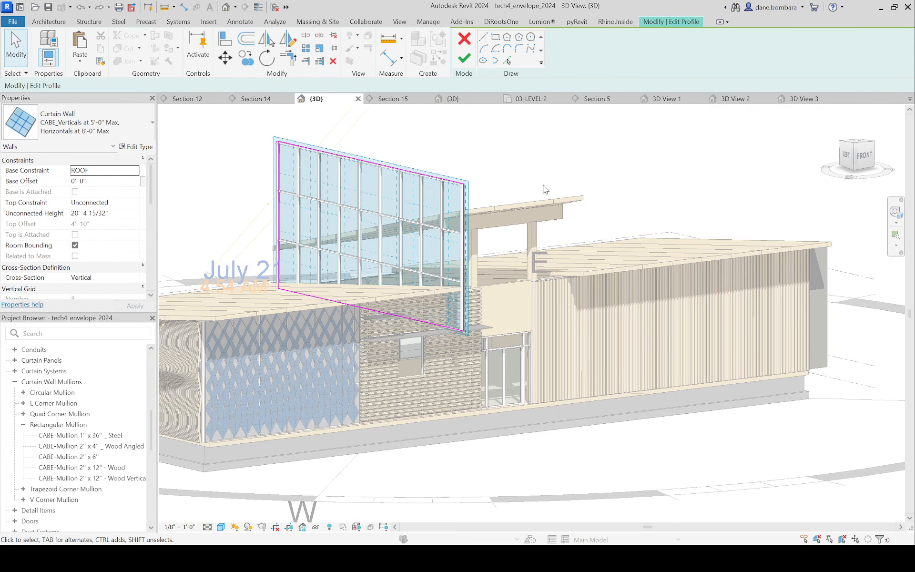
{"action": "left_click", "coordinate": [464, 57]}
Step: Edit the raised roof end panel's footprint to move its outer long edge past the curtain wall, without attaching the walls
{"action": "left_click", "coordinate": [463, 225]}
{"action": "middle_click_drag", "start_coordinate": [462, 225], "coordinate": [465, 255], "text": "shift"}
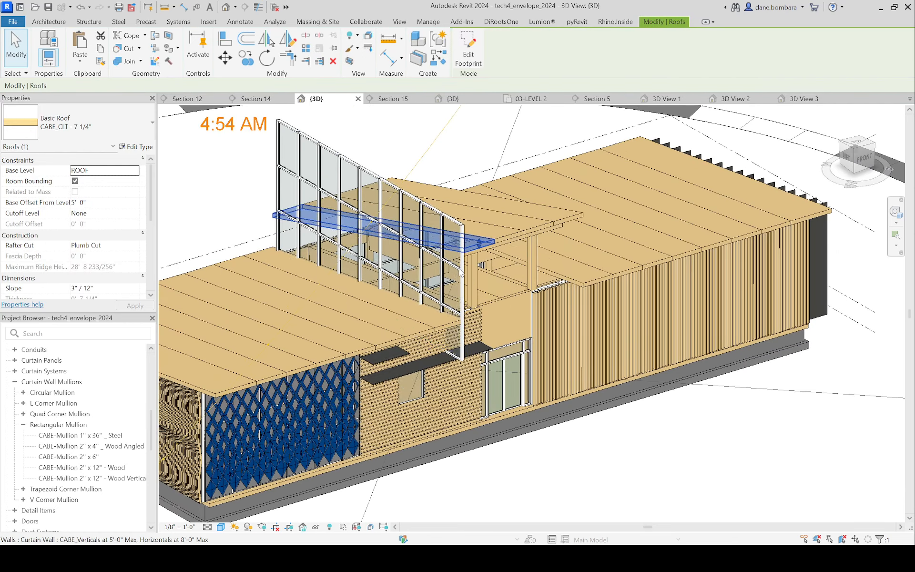
{"action": "double_click", "coordinate": [468, 244]}
{"action": "left_click", "coordinate": [360, 312]}
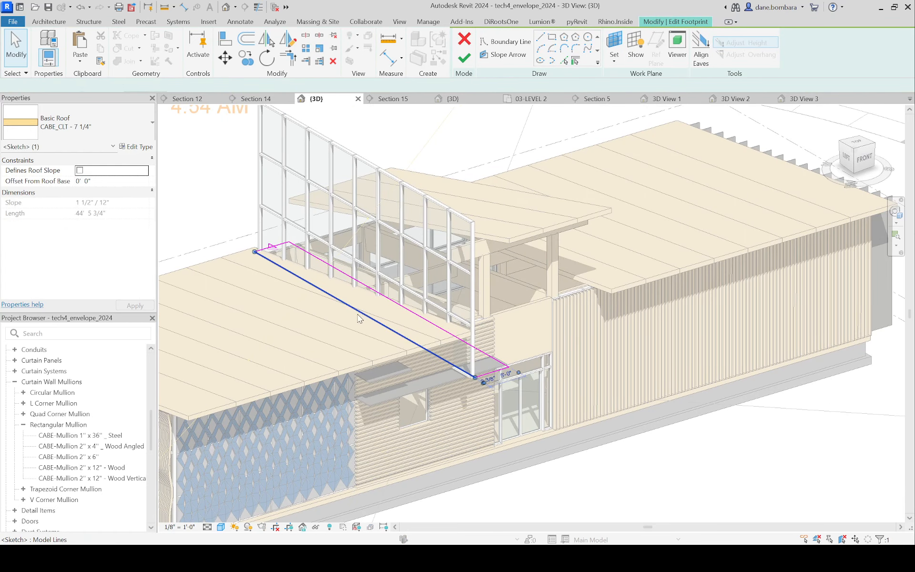
{"action": "left_click_drag", "start_coordinate": [355, 310], "coordinate": [335, 313]}
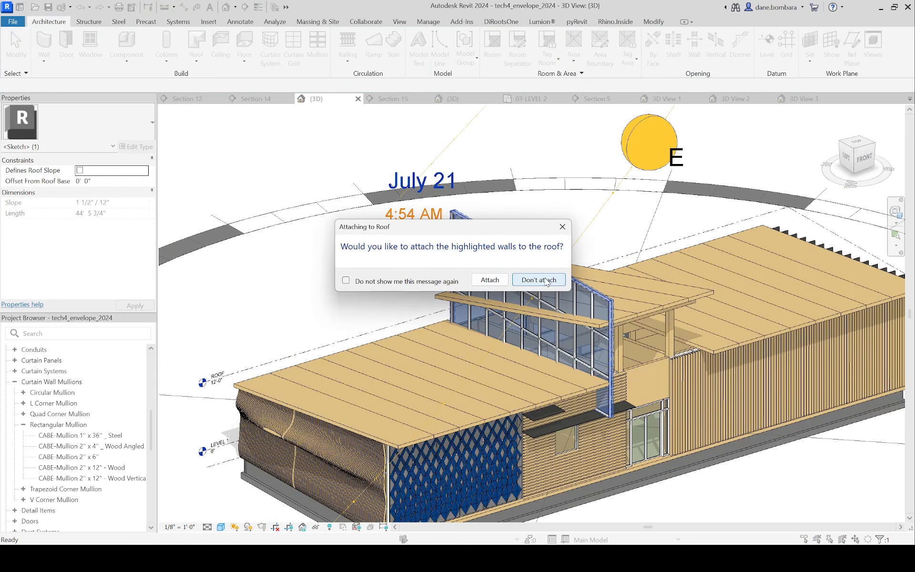
{"action": "left_click", "coordinate": [538, 279]}
Step: Attach the top of the entrance side curtain wall to the raised roof end panel, deleting the mullions that lost their grid segments
{"action": "scroll", "coordinate": [496, 281], "scroll_direction": "up", "scroll_amount": 5}
{"action": "middle_click_drag", "start_coordinate": [435, 245], "coordinate": [530, 231]}
{"action": "left_click", "coordinate": [507, 195]}
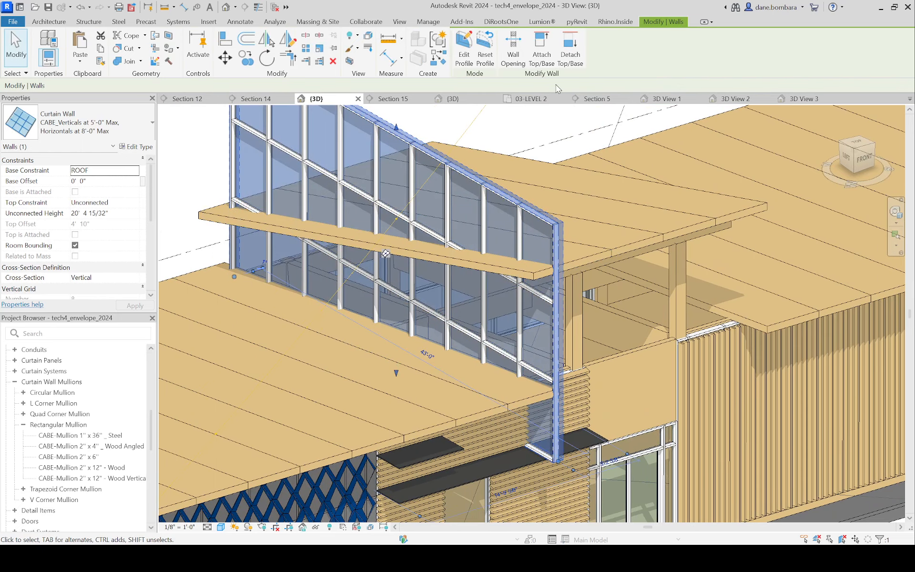
{"action": "left_click", "coordinate": [537, 54]}
{"action": "left_click", "coordinate": [429, 238]}
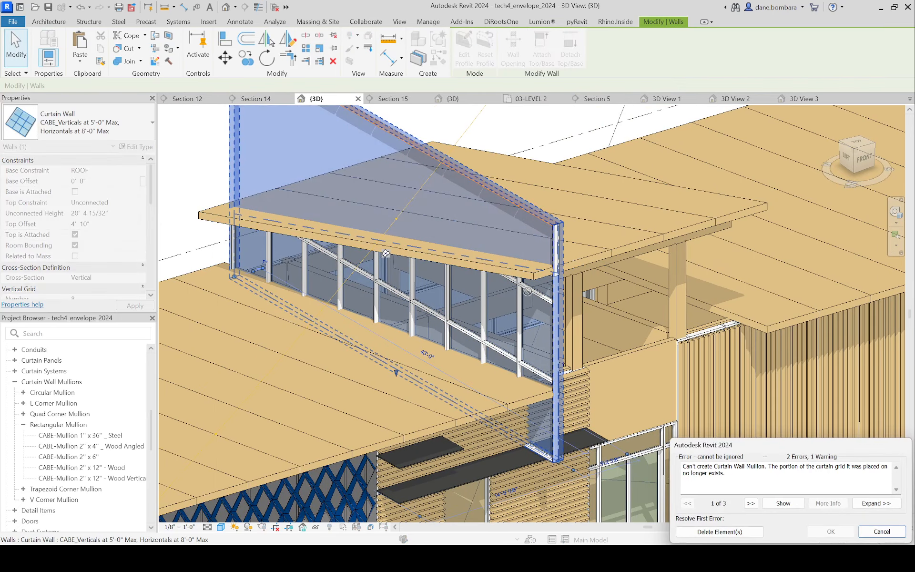
{"action": "left_click", "coordinate": [721, 531]}
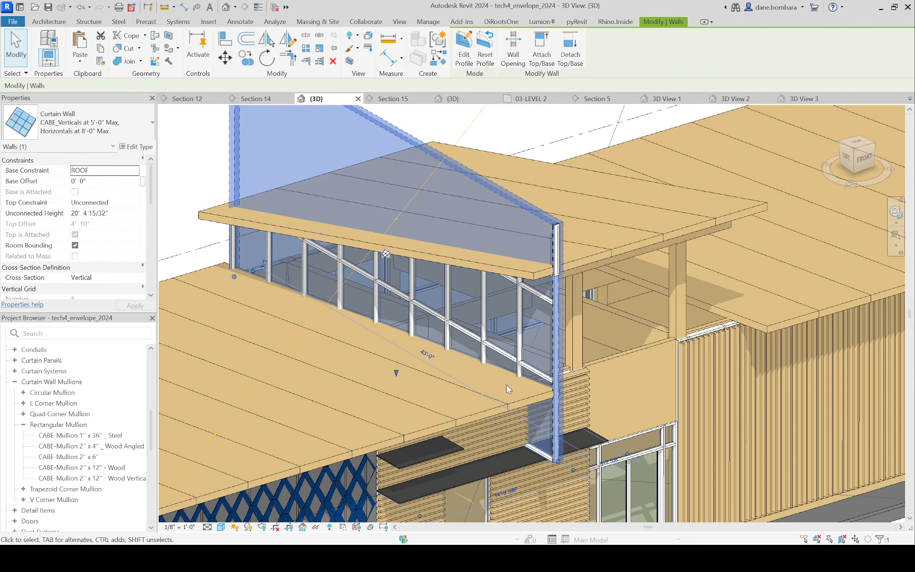
Step: Try to attach the curtain wall to the lower roof's end panel with the Top option
{"action": "left_click", "coordinate": [472, 353]}
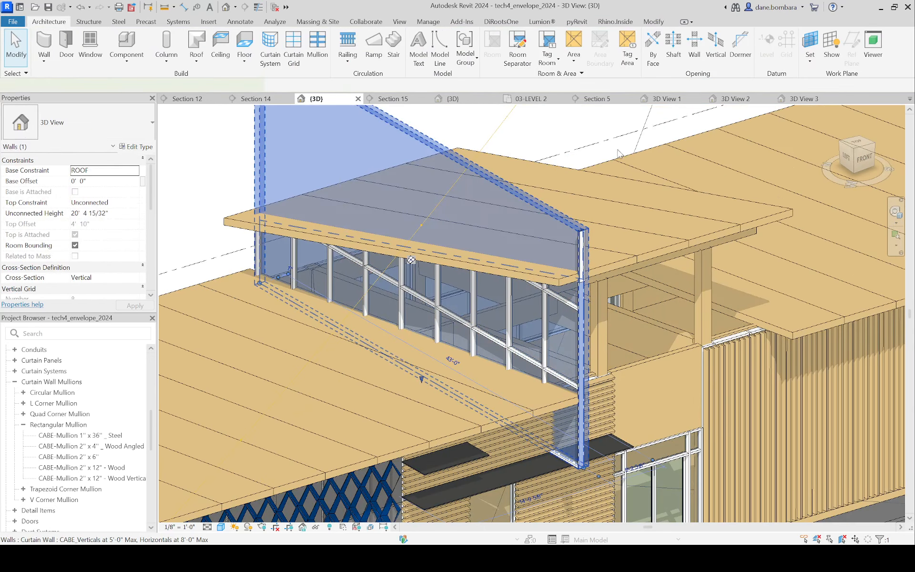
{"action": "left_click", "coordinate": [541, 48]}
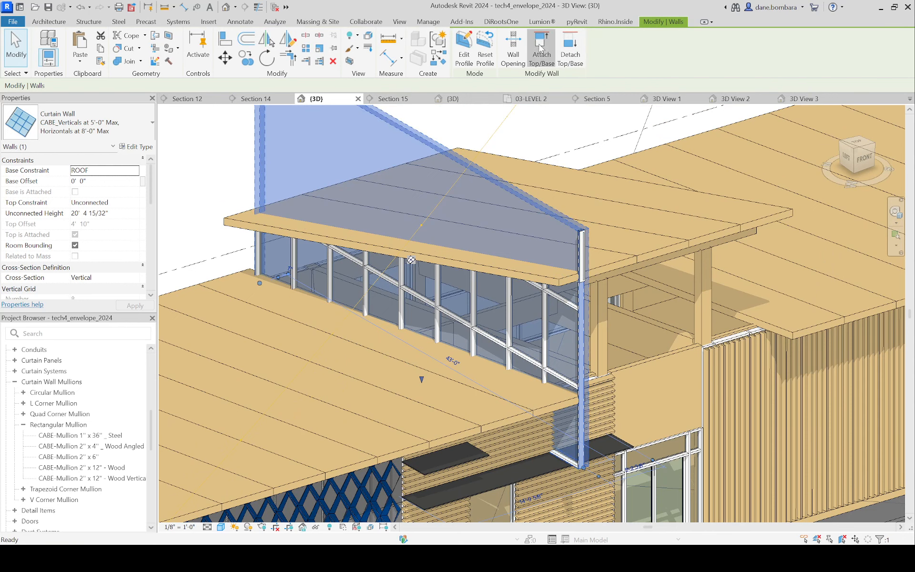
{"action": "left_click", "coordinate": [563, 407]}
{"action": "key", "text": "Escape"}
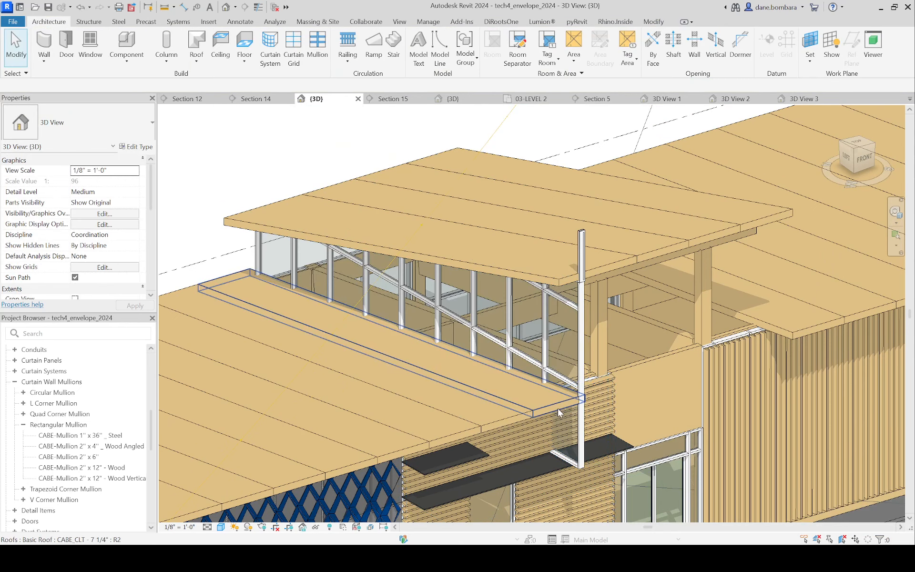
Step: Edit the lower roof end panel's footprint, moving its inner long edge past the curtain wall to a width of about 6'-6"
{"action": "left_click", "coordinate": [557, 408]}
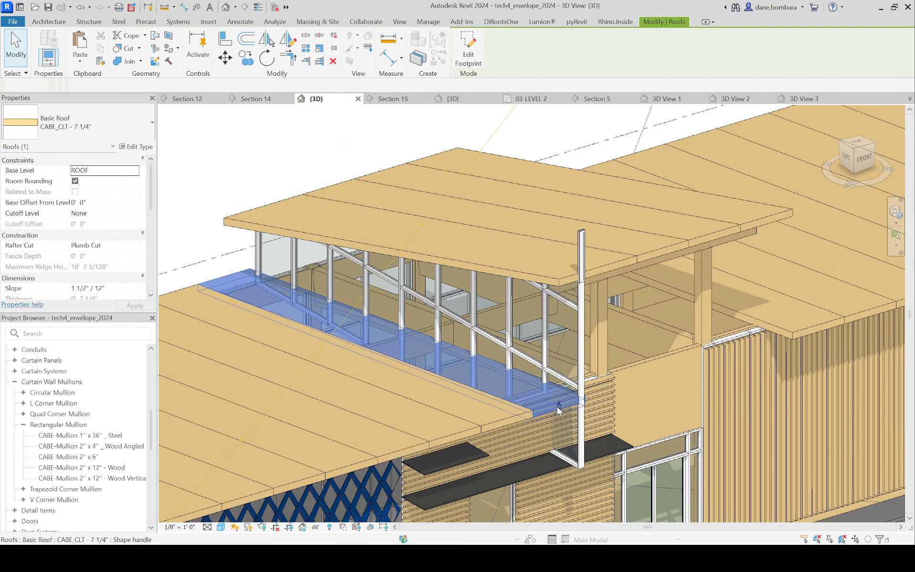
{"action": "double_click", "coordinate": [484, 364]}
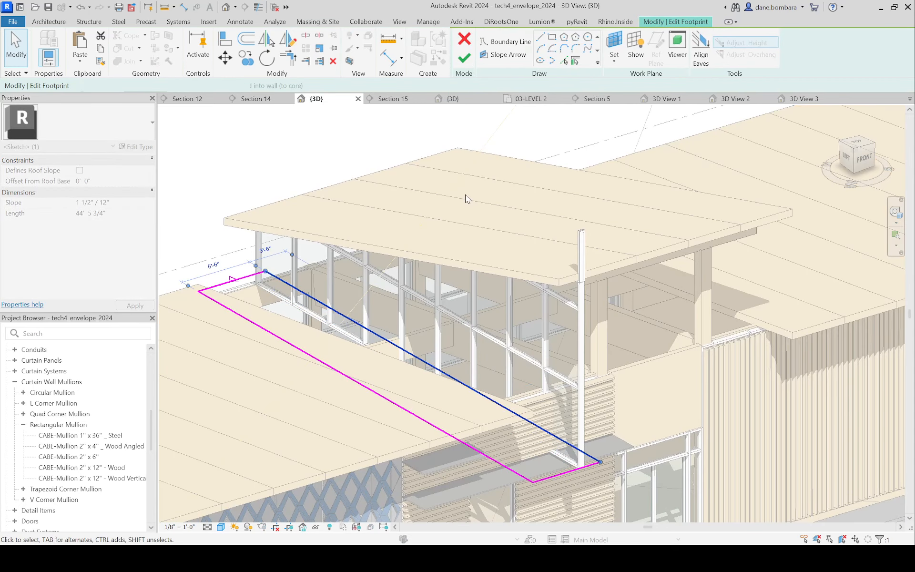
{"action": "left_click", "coordinate": [464, 58]}
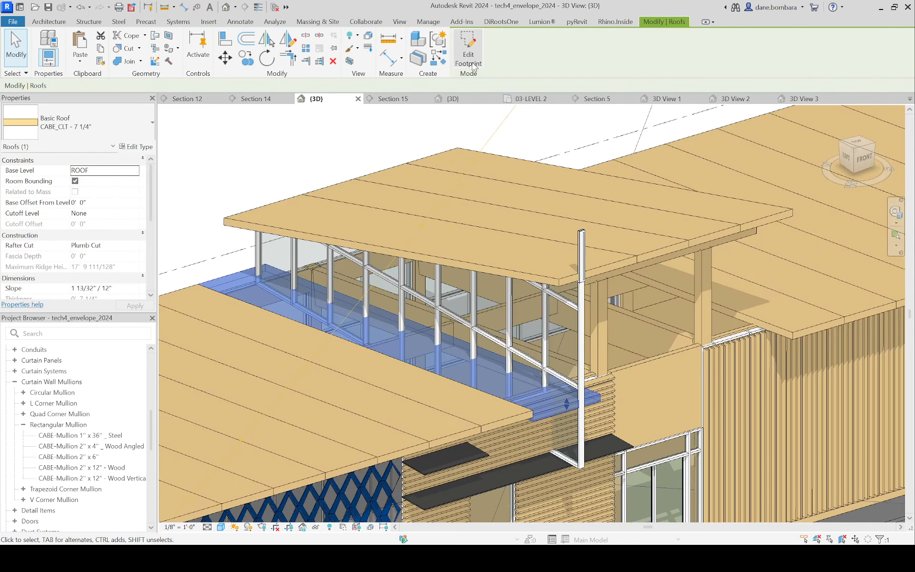
{"action": "key", "text": "Escape"}
Step: Retry attaching the curtain wall to the widened lower roof end panel with the Top option
{"action": "left_click", "coordinate": [587, 341]}
{"action": "left_click", "coordinate": [543, 56]}
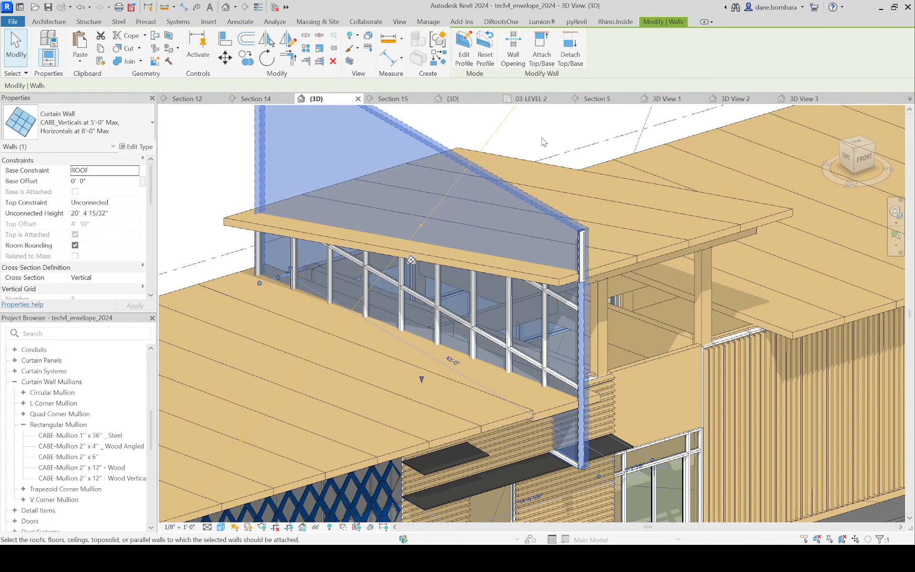
{"action": "left_click", "coordinate": [548, 412]}
{"action": "key", "text": "Escape"}
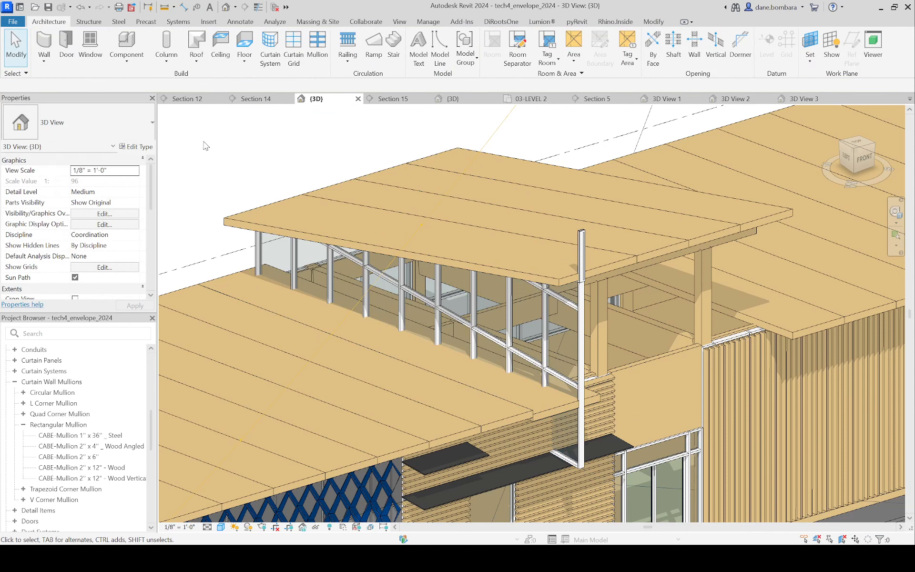
Step: Attach the curtain wall's base to the widened lower roof end panel and delete the mullions that lost their grid segments
{"action": "left_click", "coordinate": [569, 301]}
{"action": "left_click", "coordinate": [541, 54]}
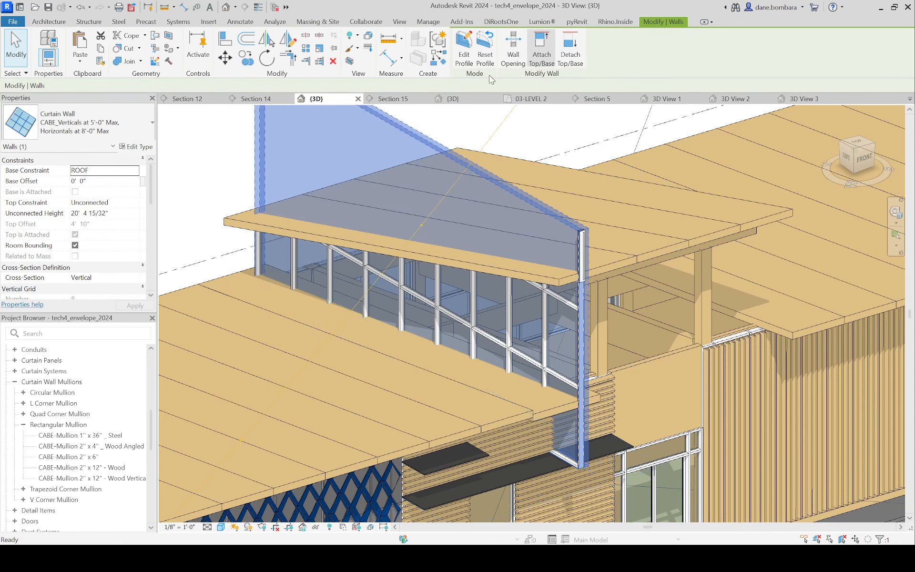
{"action": "left_click", "coordinate": [558, 402]}
{"action": "left_click", "coordinate": [721, 533]}
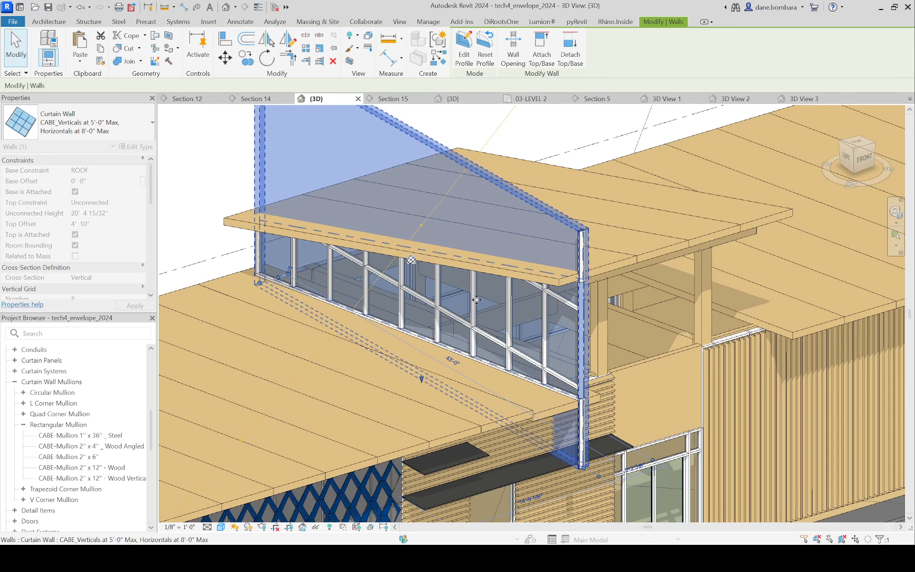
Step: Move the raised roof end panel's outer long edge back inside the curtain wall, finish the footprint, and delete the orphaned mullions
{"action": "scroll", "coordinate": [482, 296], "scroll_direction": "down", "scroll_amount": 2}
{"action": "middle_click_drag", "start_coordinate": [482, 310], "coordinate": [486, 243], "text": "shift"}
{"action": "left_click", "coordinate": [491, 169]}
{"action": "scroll", "coordinate": [548, 221], "scroll_direction": "up", "scroll_amount": 2}
{"action": "scroll", "coordinate": [557, 233], "scroll_direction": "up", "scroll_amount": 2}
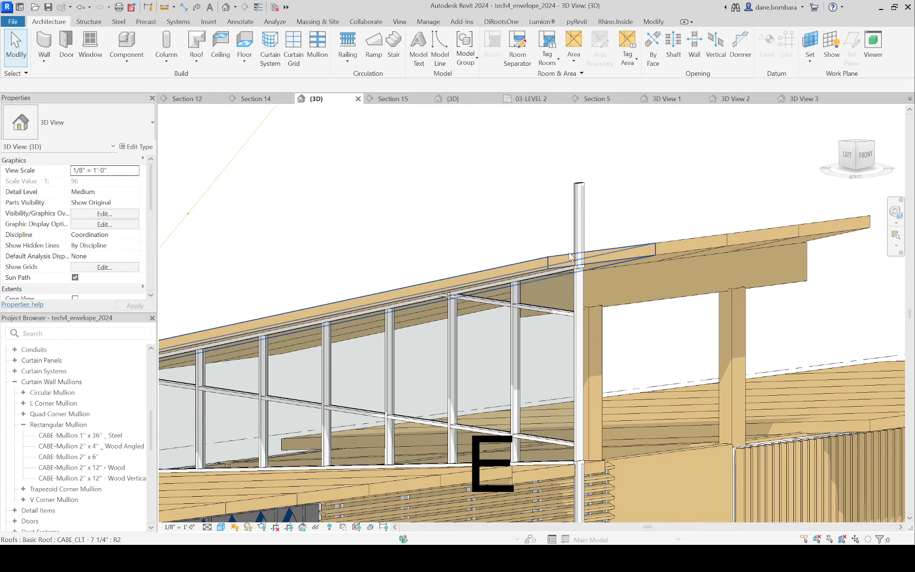
{"action": "middle_click_drag", "start_coordinate": [520, 278], "coordinate": [565, 322], "text": "shift"}
{"action": "left_click", "coordinate": [567, 323]}
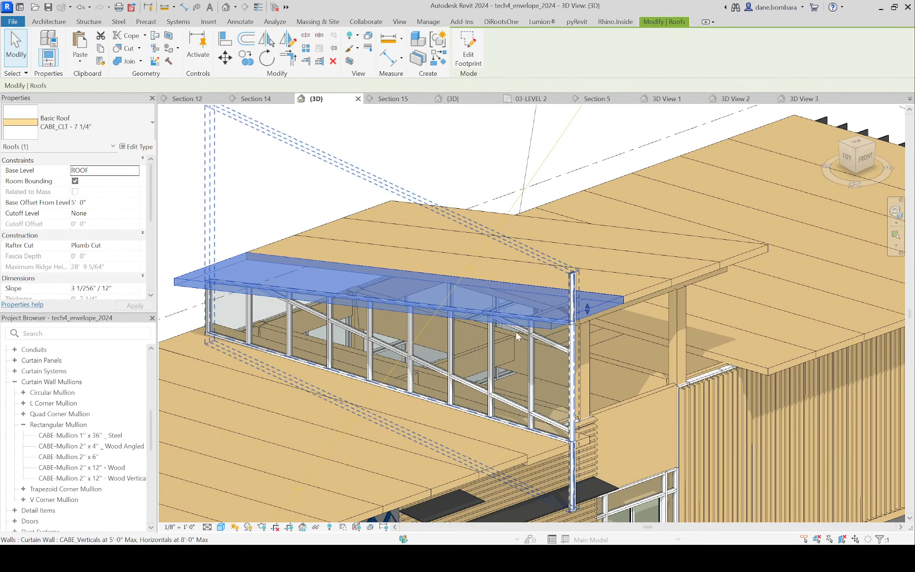
{"action": "key", "text": "Escape"}
{"action": "double_click", "coordinate": [602, 309]}
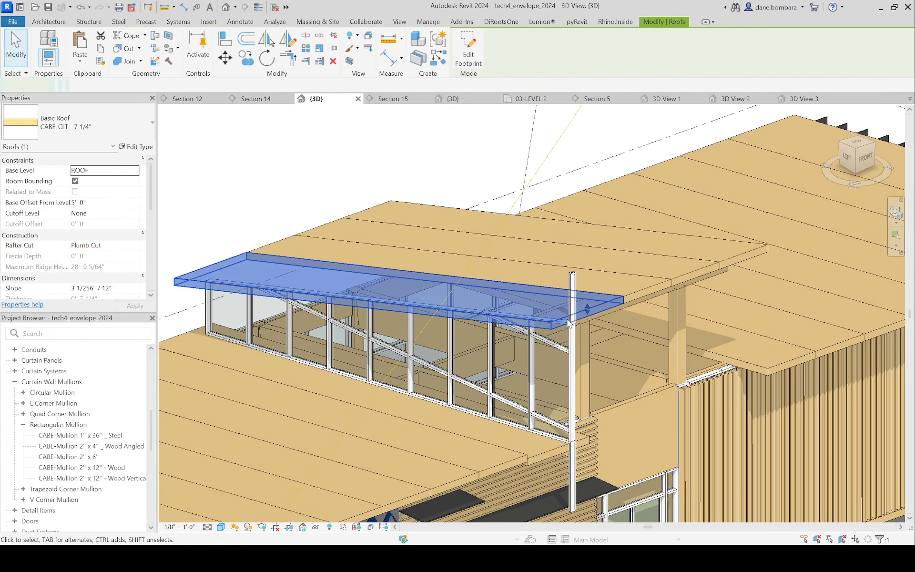
{"action": "left_click", "coordinate": [411, 453]}
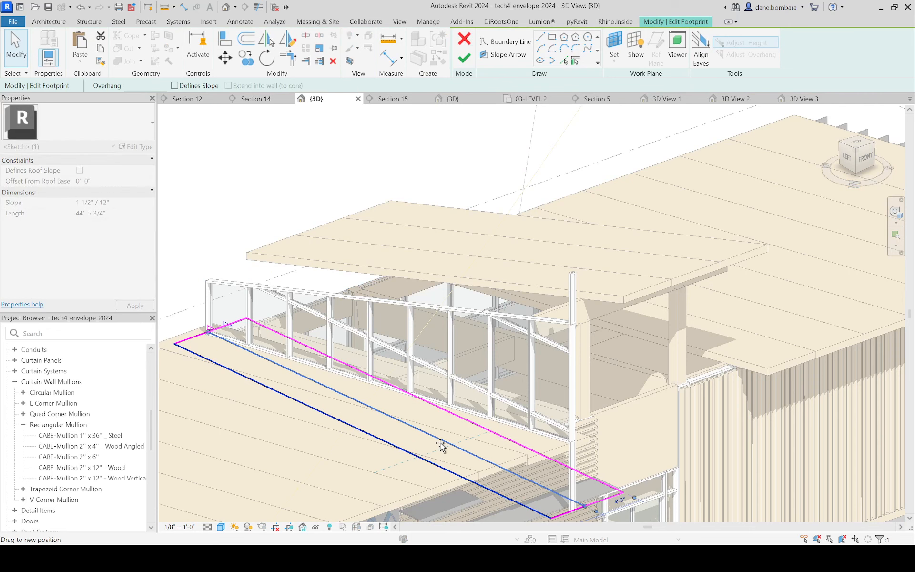
{"action": "left_click", "coordinate": [461, 59]}
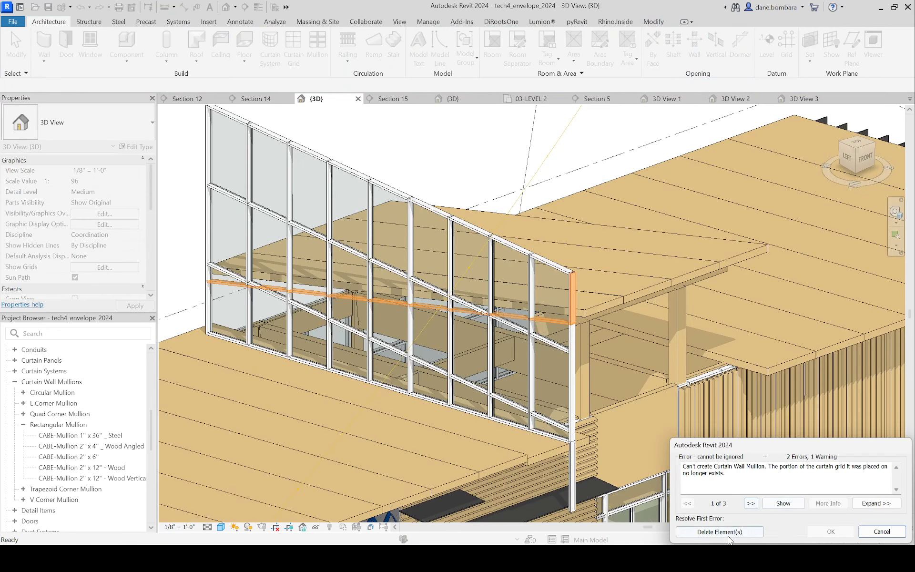
{"action": "left_click", "coordinate": [730, 531]}
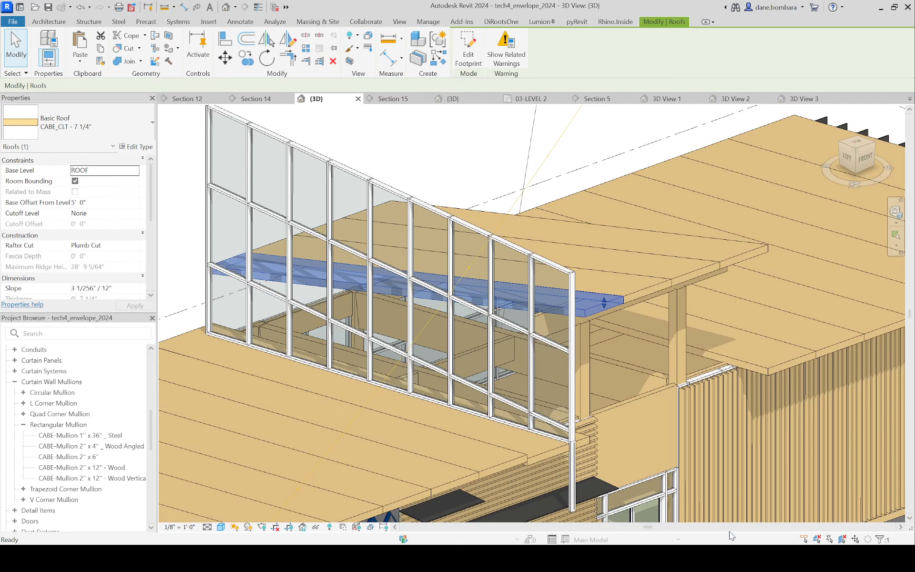
Step: Undo the raised roof end panel's footprint change and the mullion deletion
{"action": "scroll", "coordinate": [577, 271], "scroll_direction": "down", "scroll_amount": 2}
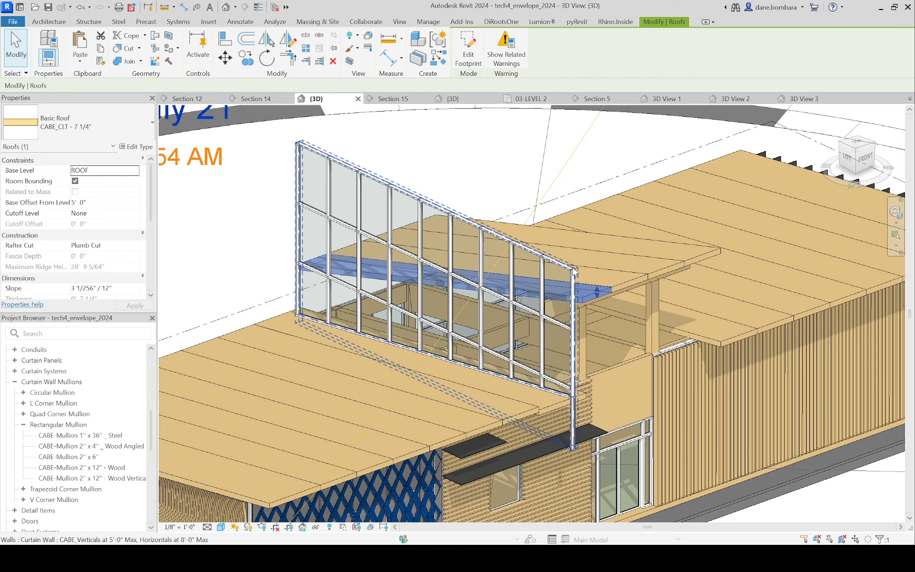
{"action": "scroll", "coordinate": [580, 289], "scroll_direction": "down", "scroll_amount": 2}
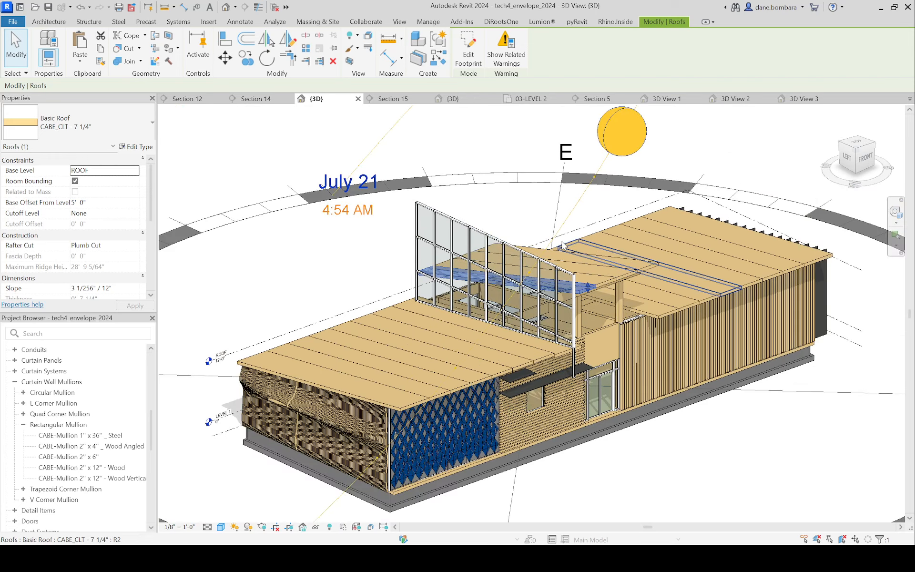
{"action": "double_click", "coordinate": [580, 289]}
{"action": "scroll", "coordinate": [580, 286], "scroll_direction": "up", "scroll_amount": 3}
{"action": "key", "text": "ctrl+z"}
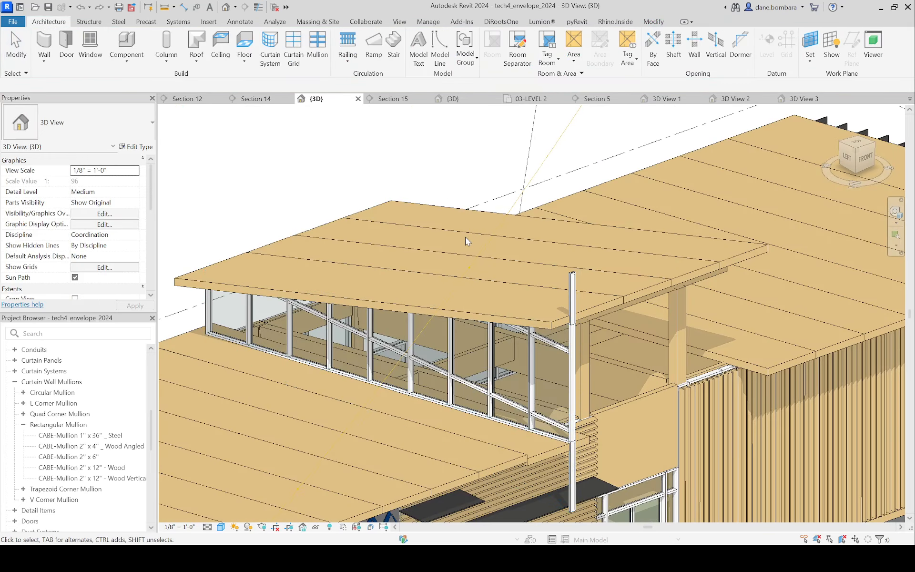
Step: Move the raised roof end panel's short front edge outward past the corner mullion to about 5'-0", finish the footprint, and delete the orphaned mullions
{"action": "scroll", "coordinate": [465, 236], "scroll_direction": "down", "scroll_amount": 2}
{"action": "scroll", "coordinate": [557, 301], "scroll_direction": "up", "scroll_amount": 4}
{"action": "middle_click_drag", "start_coordinate": [502, 302], "coordinate": [511, 306], "text": "shift"}
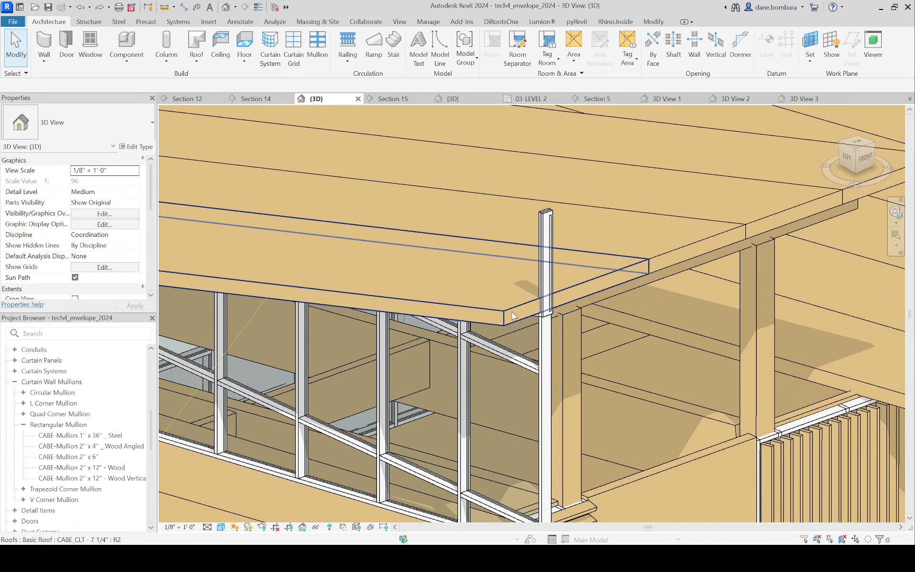
{"action": "left_click", "coordinate": [510, 306]}
{"action": "middle_click_drag", "start_coordinate": [565, 351], "coordinate": [638, 304], "text": "shift"}
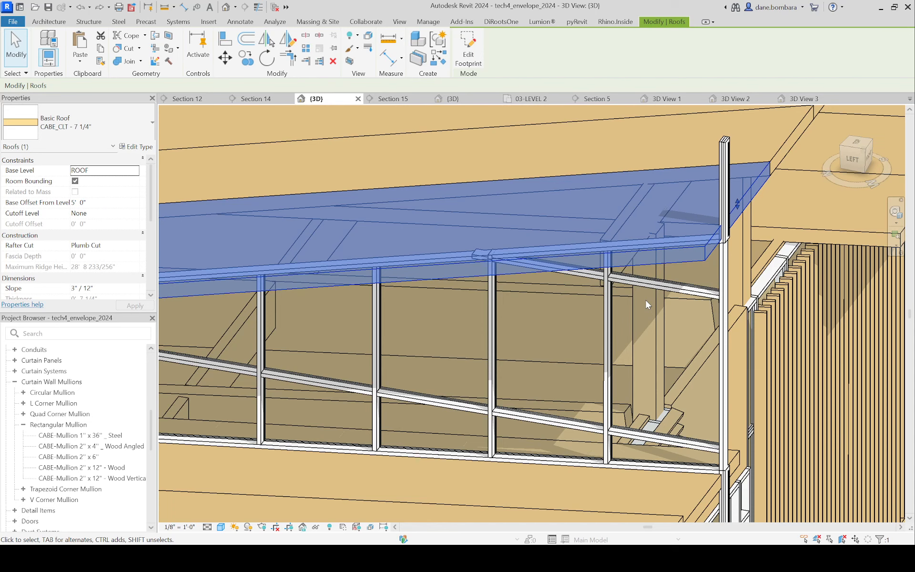
{"action": "scroll", "coordinate": [718, 180], "scroll_direction": "up", "scroll_amount": 4}
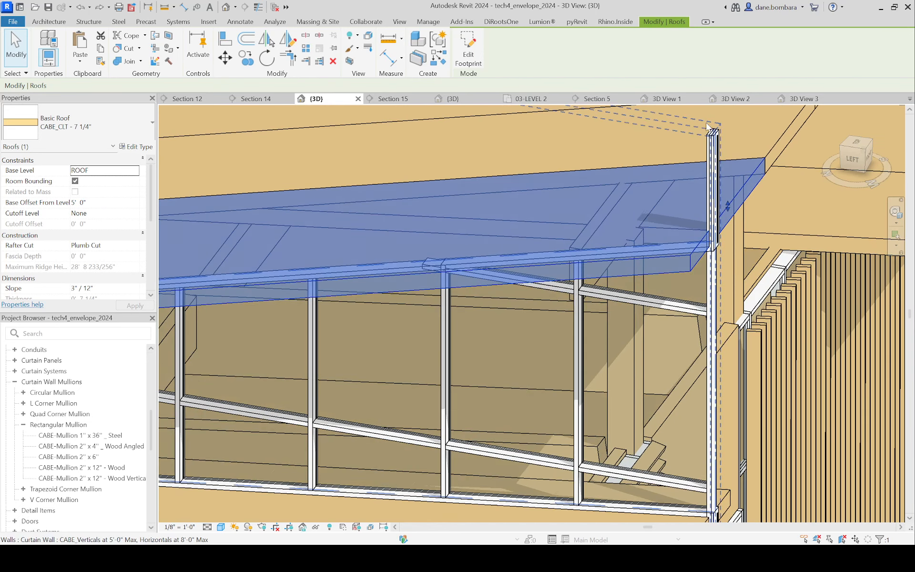
{"action": "scroll", "coordinate": [612, 338], "scroll_direction": "down", "scroll_amount": 1}
{"action": "double_click", "coordinate": [670, 355]}
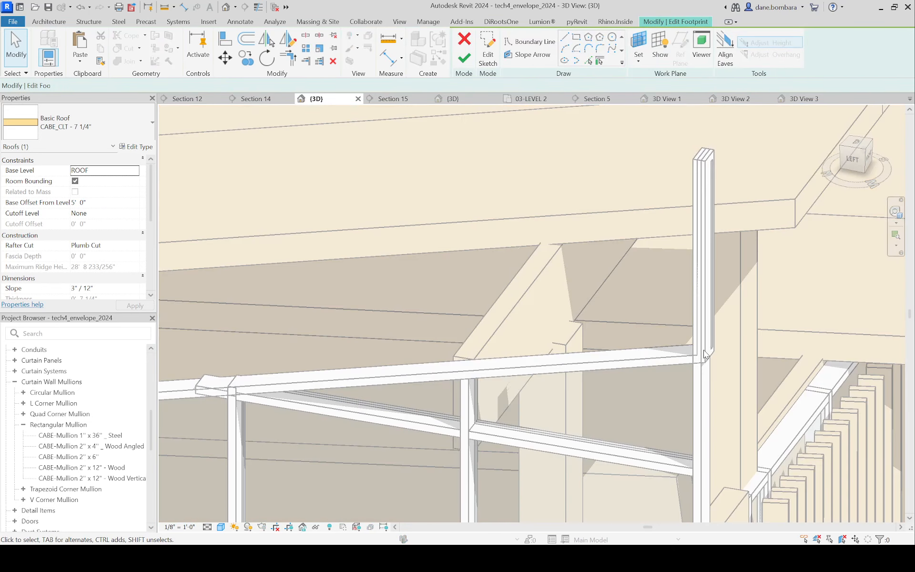
{"action": "scroll", "coordinate": [668, 366], "scroll_direction": "down", "scroll_amount": 5}
{"action": "scroll", "coordinate": [683, 383], "scroll_direction": "down", "scroll_amount": 1}
{"action": "middle_click_drag", "start_coordinate": [680, 482], "coordinate": [608, 337]}
{"action": "scroll", "coordinate": [607, 338], "scroll_direction": "down", "scroll_amount": 2}
{"action": "left_click", "coordinate": [620, 475]}
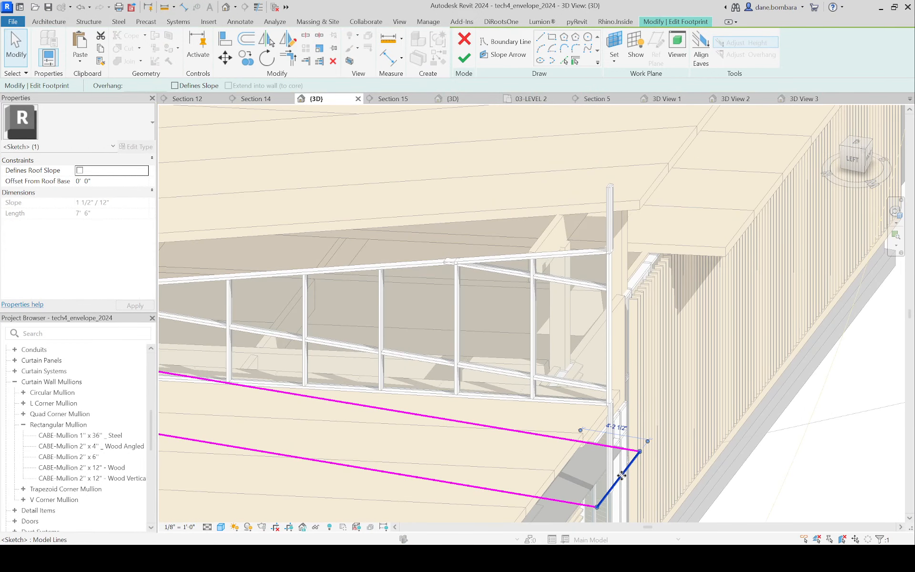
{"action": "left_click_drag", "start_coordinate": [634, 475], "coordinate": [647, 477]}
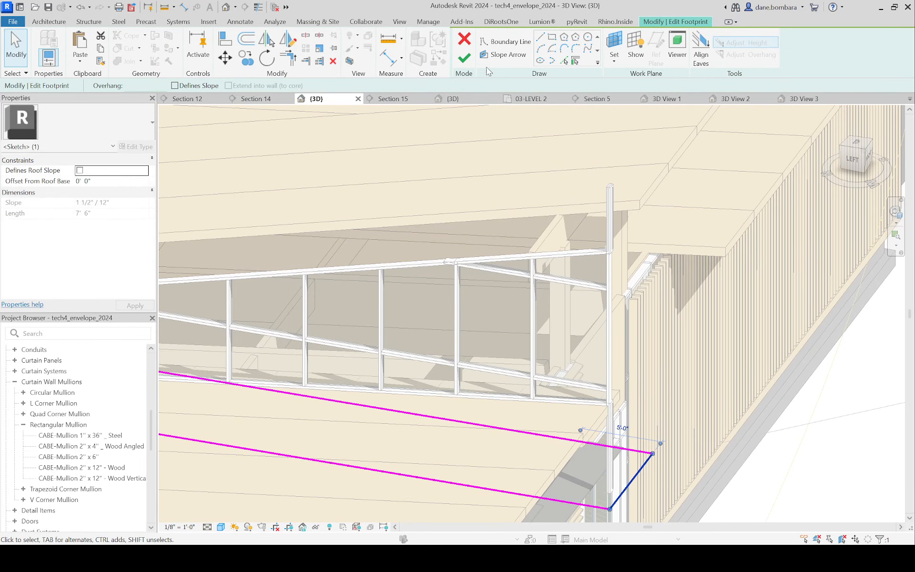
{"action": "left_click", "coordinate": [465, 61]}
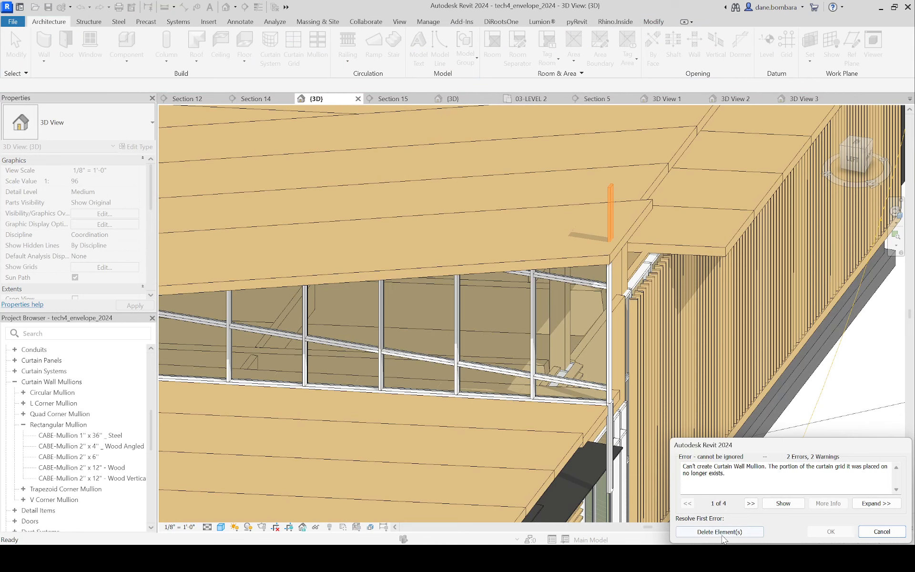
Step: Examine the attached clerestory curtain wall and raised roof from the side, the front, and the overall corner view
{"action": "scroll", "coordinate": [700, 400], "scroll_direction": "down", "scroll_amount": 3}
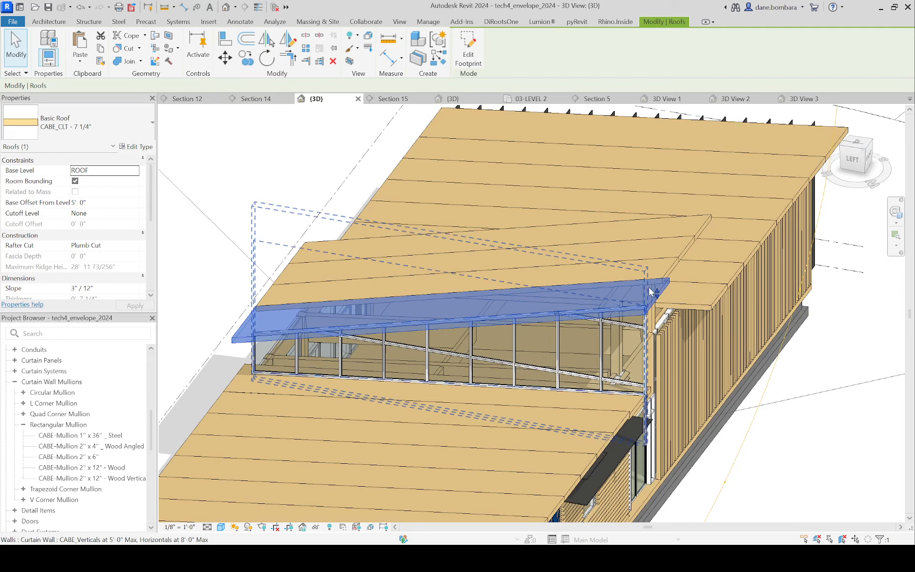
{"action": "scroll", "coordinate": [650, 290], "scroll_direction": "down", "scroll_amount": 2}
{"action": "middle_click_drag", "start_coordinate": [652, 288], "coordinate": [621, 224], "text": "shift"}
{"action": "scroll", "coordinate": [613, 288], "scroll_direction": "up", "scroll_amount": 3}
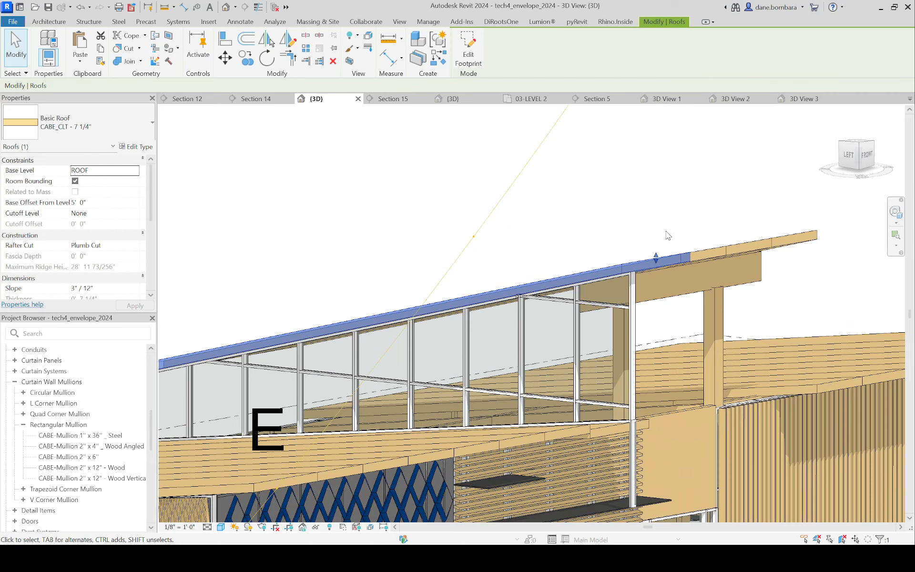
{"action": "scroll", "coordinate": [667, 235], "scroll_direction": "down", "scroll_amount": 4}
{"action": "middle_click_drag", "start_coordinate": [617, 259], "coordinate": [480, 354], "text": "shift"}
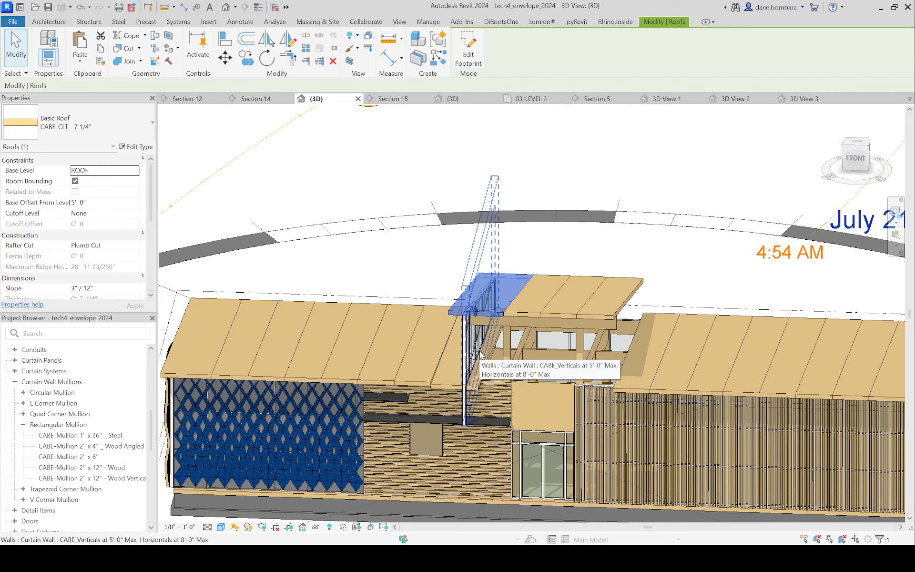
{"action": "scroll", "coordinate": [480, 354], "scroll_direction": "down", "scroll_amount": 4}
{"action": "middle_click_drag", "start_coordinate": [480, 354], "coordinate": [659, 228], "text": "shift"}
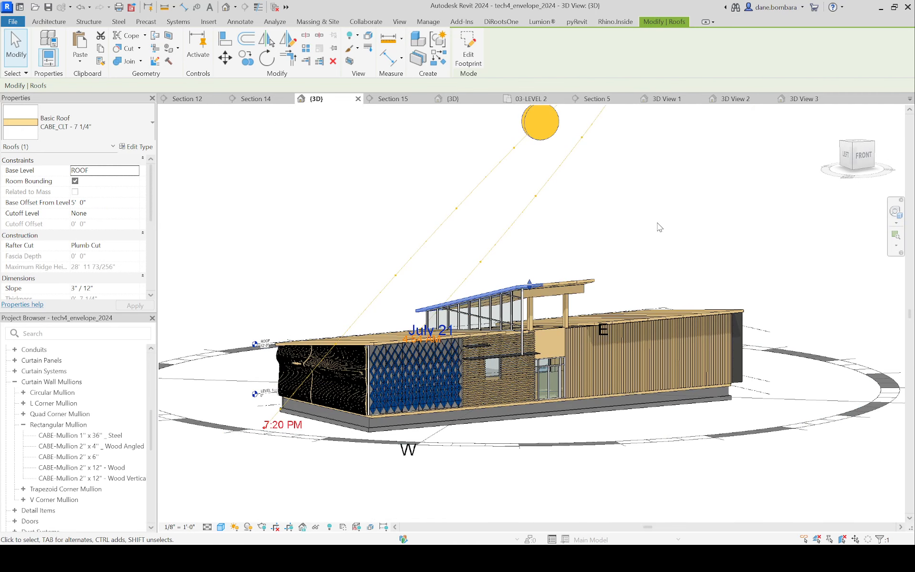
{"action": "key", "text": "Escape"}
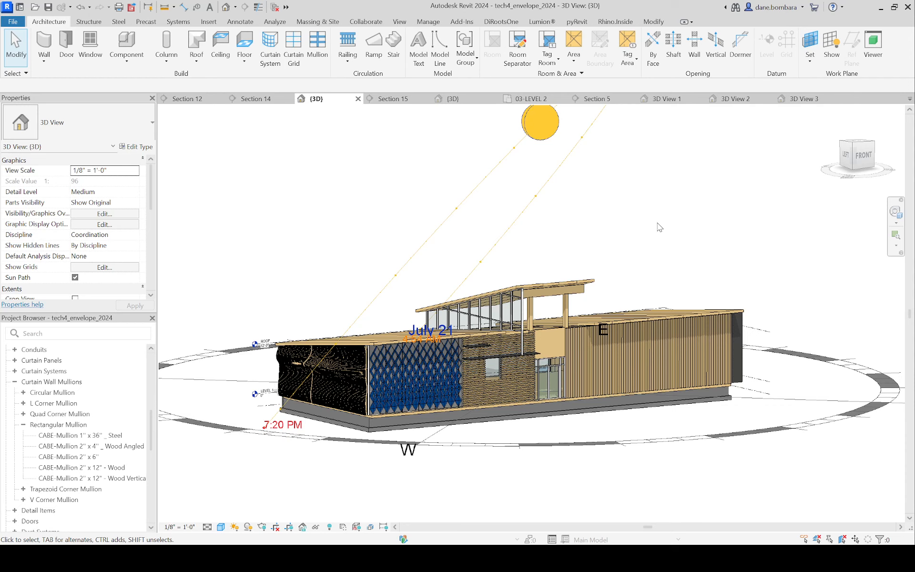
{"action": "scroll", "coordinate": [651, 268], "scroll_direction": "up", "scroll_amount": 3}
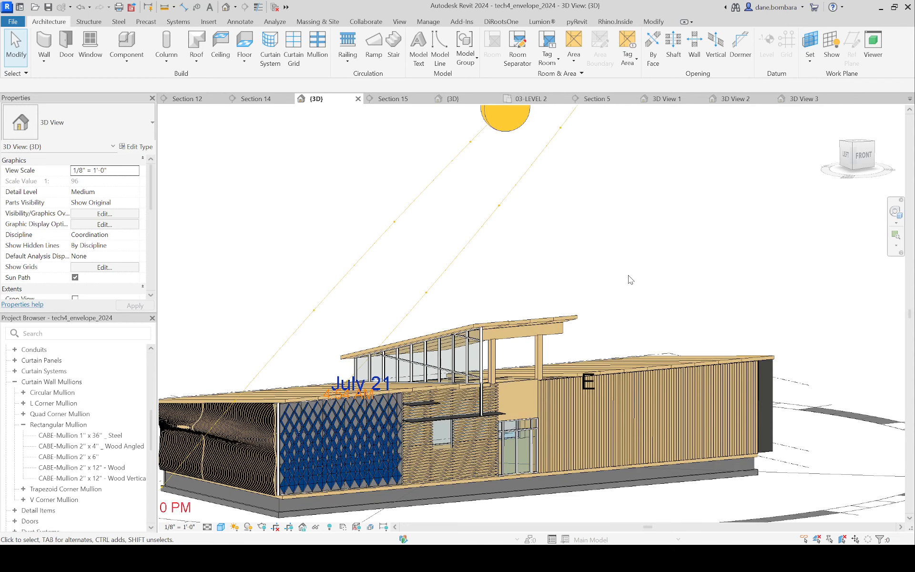
Step: Undo the clerestory curtain wall, its framing, and the raised entrance roof edits back to the single continuous main roof
{"action": "scroll", "coordinate": [628, 271], "scroll_direction": "up", "scroll_amount": 3}
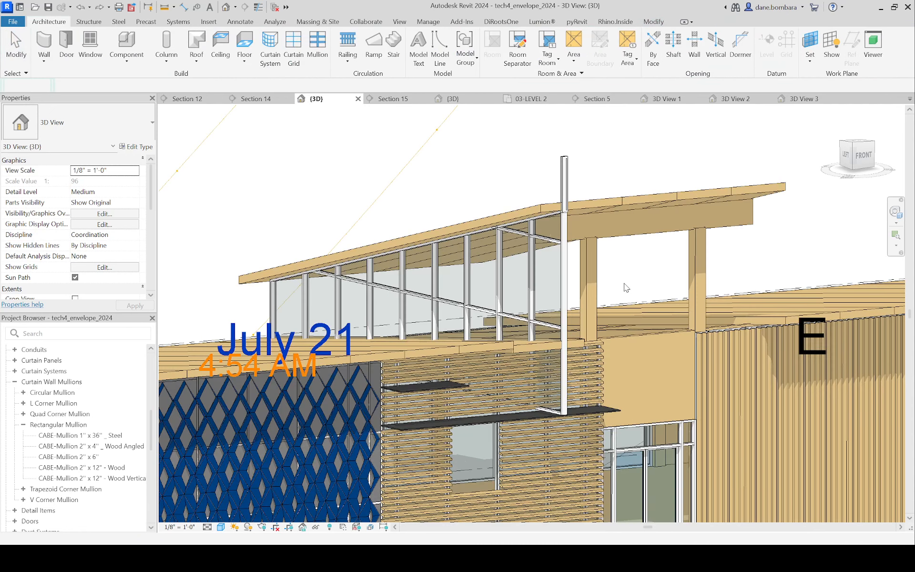
{"action": "key", "text": "ctrl+z"}
{"action": "key", "text": "ctrl+z"}
{"action": "key", "text": "ctrl+z"}
{"action": "key", "text": "ctrl+z"}
{"action": "key", "text": "ctrl+z"}
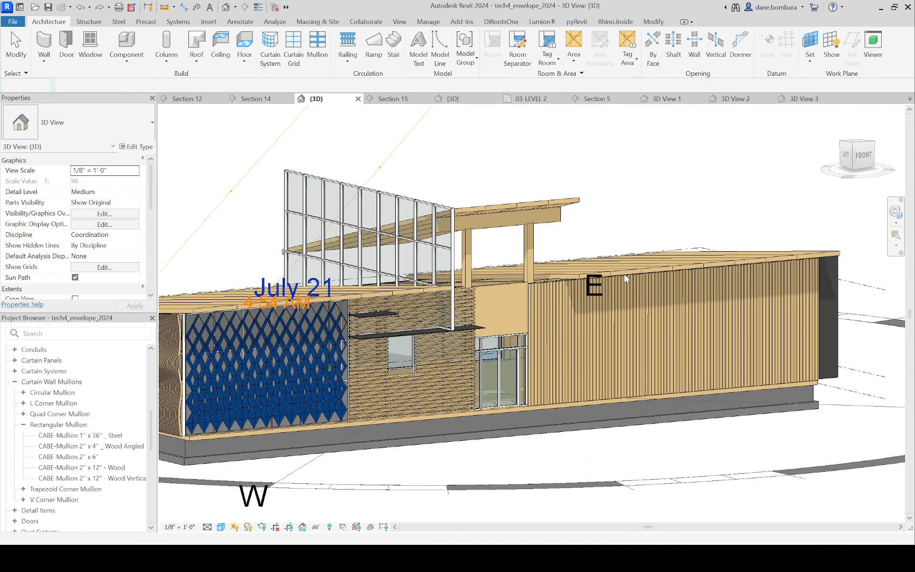
{"action": "key", "text": "ctrl+z"}
{"action": "key", "text": "ctrl+z"}
{"action": "key", "text": "ctrl+z"}
{"action": "key", "text": "ctrl+z"}
{"action": "key", "text": "ctrl+z"}
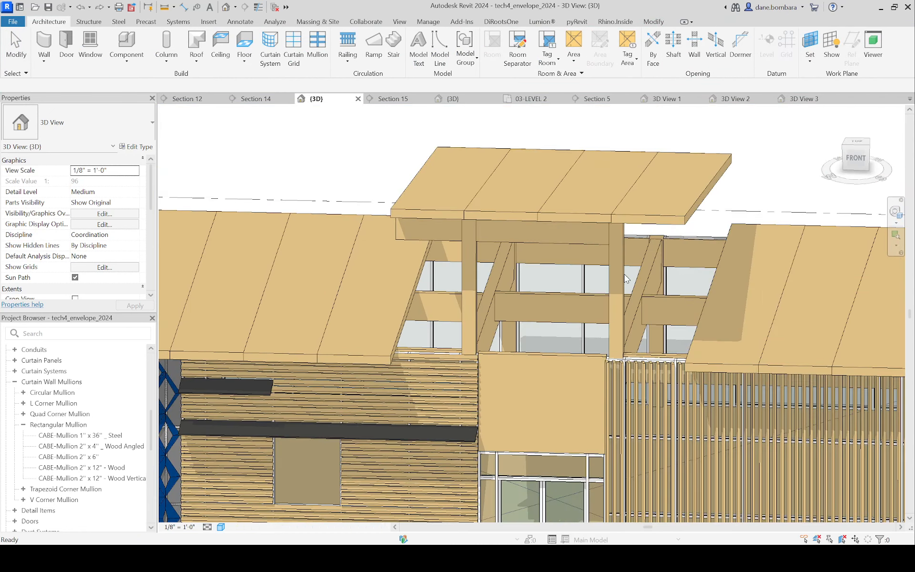
{"action": "key", "text": "ctrl+z"}
{"action": "key", "text": "ctrl+z"}
{"action": "key", "text": "ctrl+z"}
{"action": "key", "text": "ctrl+z"}
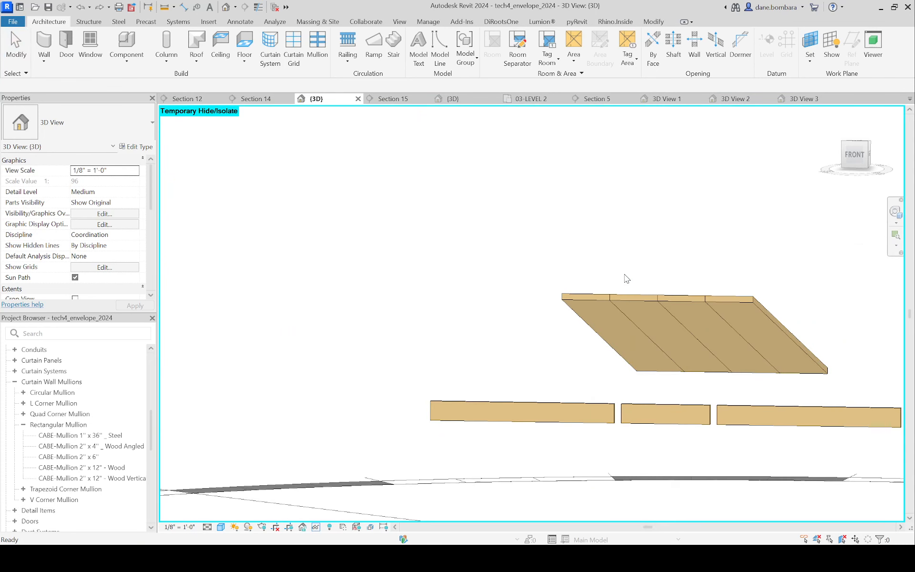
{"action": "key", "text": "ctrl+z"}
{"action": "key", "text": "ctrl+z"}
{"action": "key", "text": "ctrl+z"}
{"action": "key", "text": "ctrl+z"}
{"action": "key", "text": "ctrl+z"}
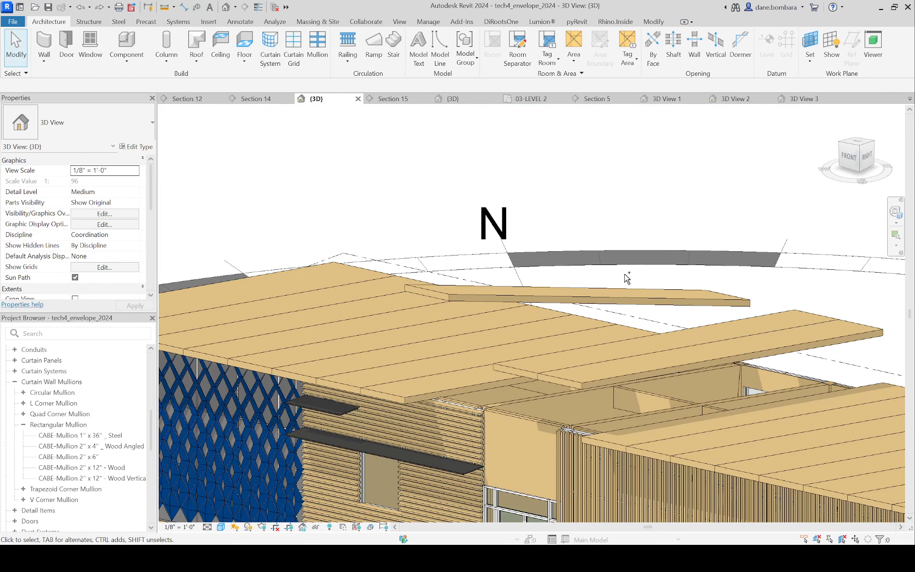
{"action": "key", "text": "ctrl+z"}
{"action": "key", "text": "ctrl+z"}
{"action": "key", "text": "ctrl+z"}
{"action": "key", "text": "ctrl+z"}
{"action": "key", "text": "ctrl+z"}
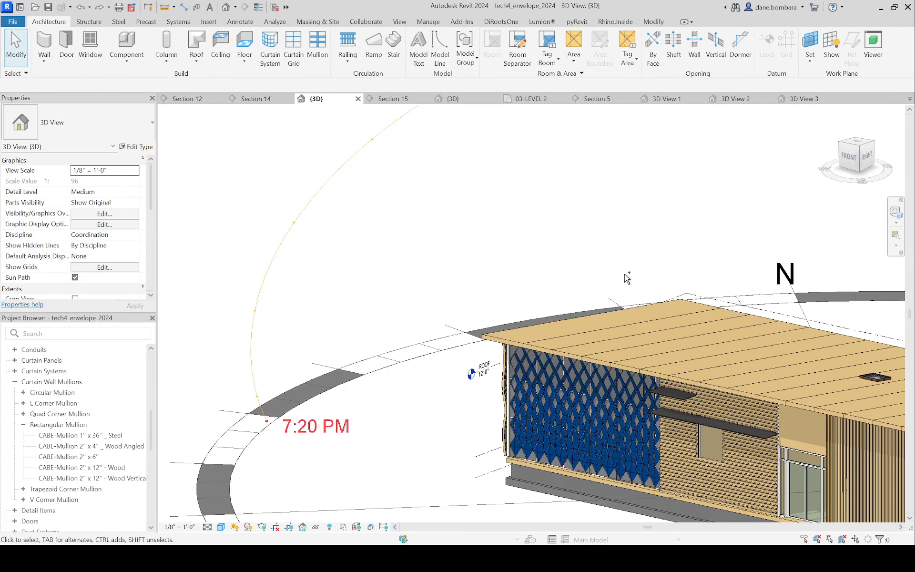
Step: Delete the 36" x 36" flat skylight from the main roof above the entrance and check the whole building from the corner
{"action": "middle_click_drag", "start_coordinate": [563, 225], "coordinate": [423, 206], "text": "shift"}
{"action": "scroll", "coordinate": [743, 329], "scroll_direction": "up", "scroll_amount": 3}
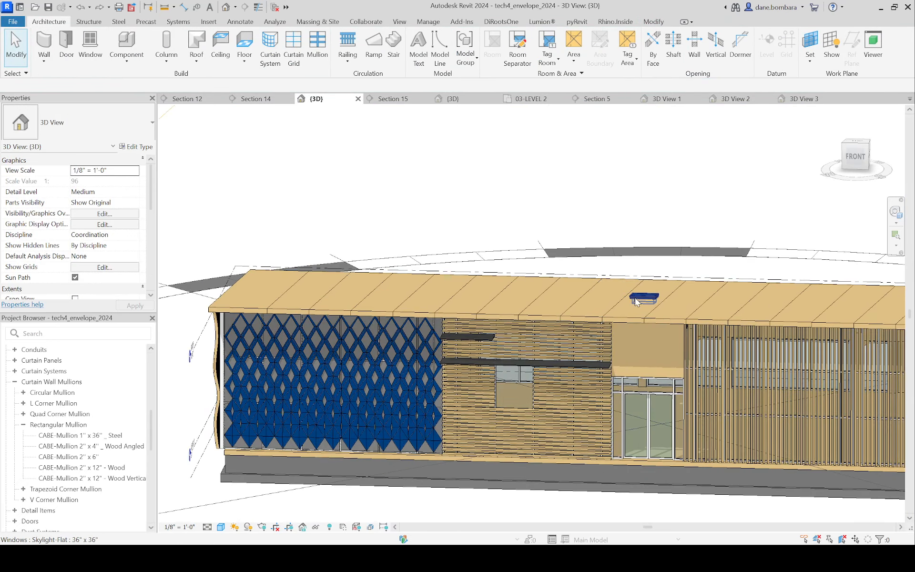
{"action": "left_click", "coordinate": [635, 297]}
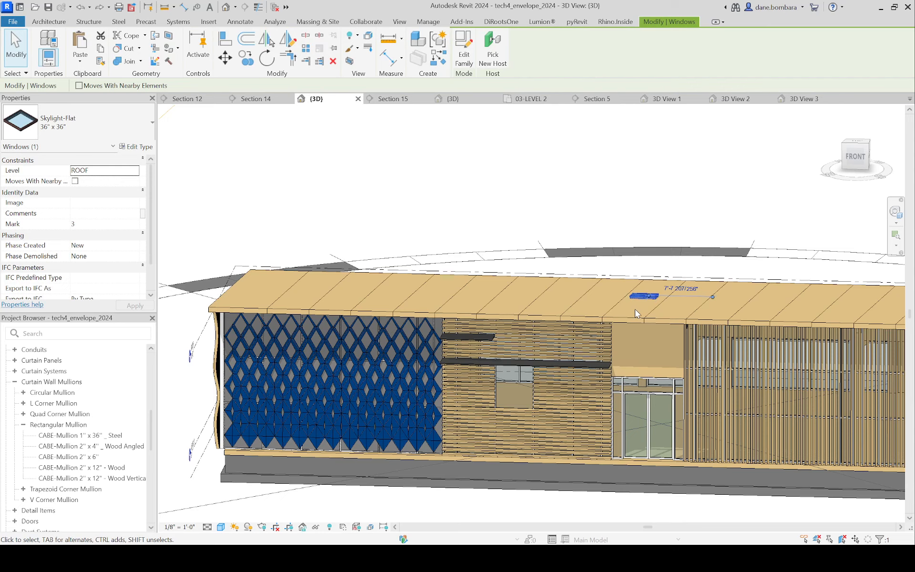
{"action": "key", "text": "Delete"}
{"action": "scroll", "coordinate": [570, 281], "scroll_direction": "down", "scroll_amount": 3}
{"action": "middle_click_drag", "start_coordinate": [476, 253], "coordinate": [448, 319], "text": "shift"}
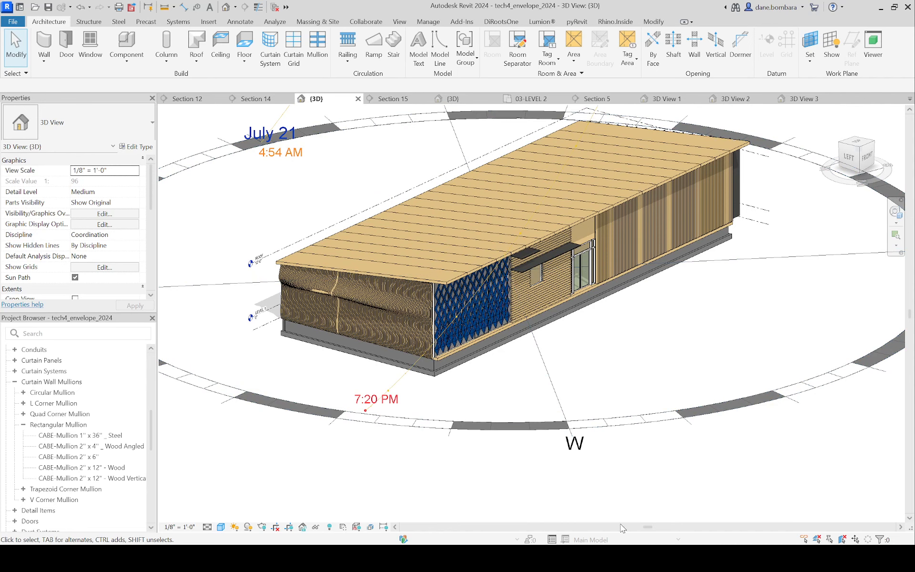
{"action": "key", "text": "alt+Tab"}
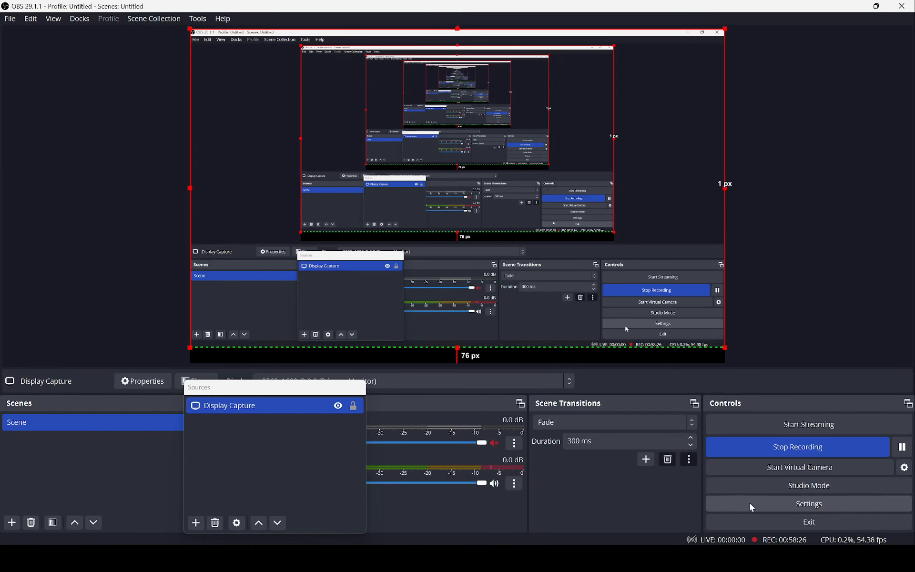